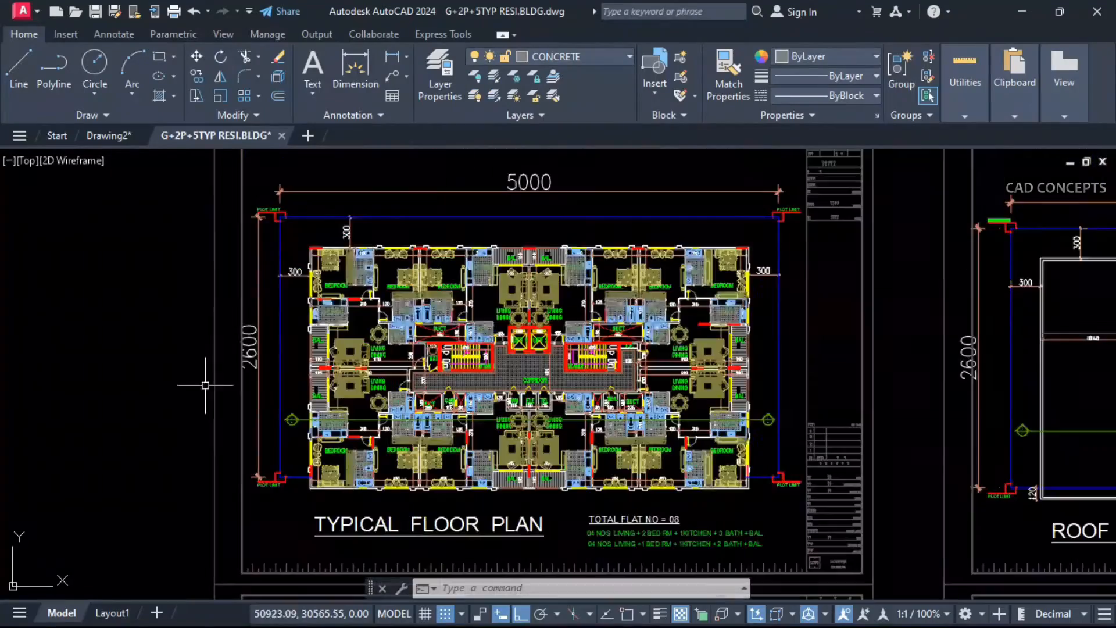
Explode the picked block in the typical floor plan and select a wall segment near the kitchen to identify its layer
left_click(345, 356)
type("x")
key("Return")
scroll(349, 354, "up", 7)
middle_click_drag(342, 367, 361, 406)
left_click(513, 192)
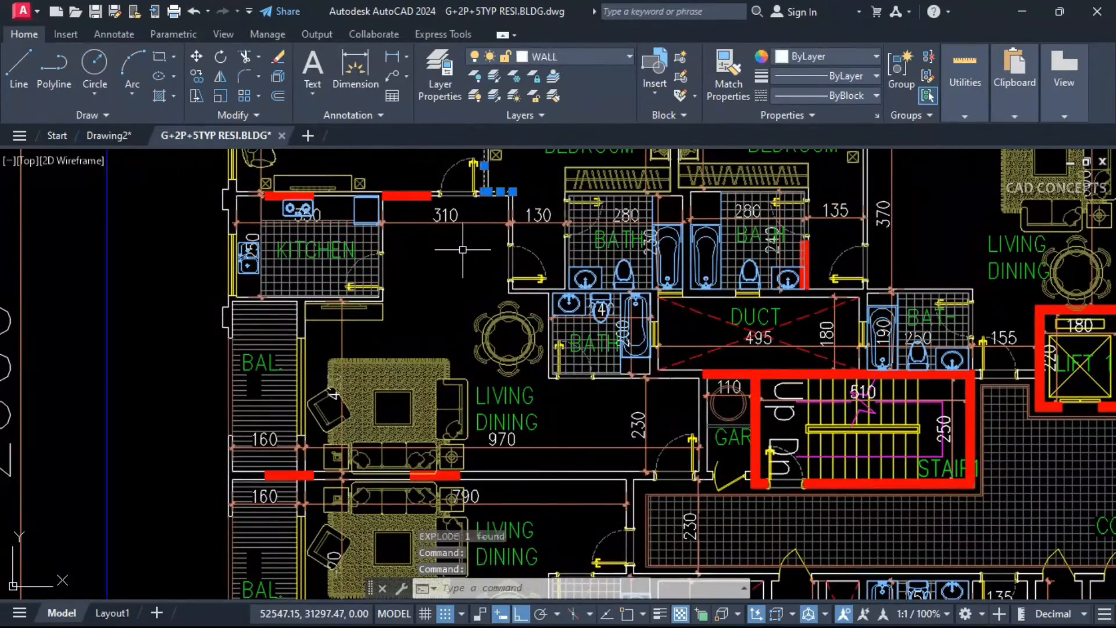
Erase everything on the WALL layer with the ELAY command by picking a wall near the kitchen
key("Escape")
type("elay")
key("Return")
left_click(498, 193)
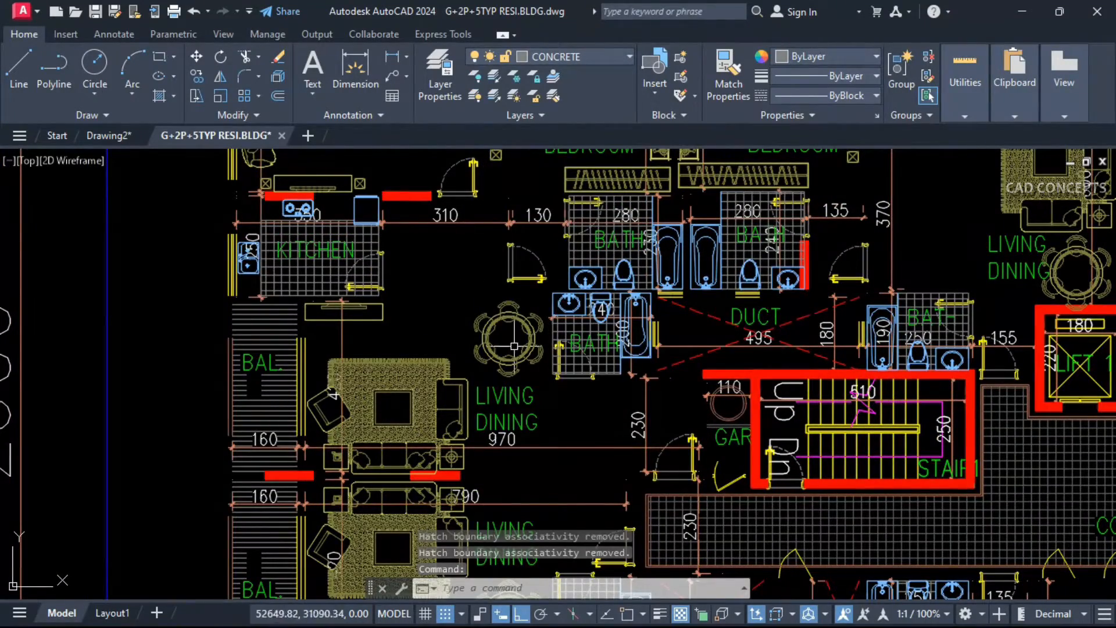
left_click(573, 57)
left_click(649, 232)
Repeat ELAY on the ground floor sheet to erase the layers of the objects around the staircase
scroll(650, 263, "down", 10)
key("Return")
left_click(342, 369)
key("Return")
left_click(372, 416)
Repeat ELAY on the ground floor sheet to erase the layers of the parking outline, plot boundary, section line and parking numbers
key("Return")
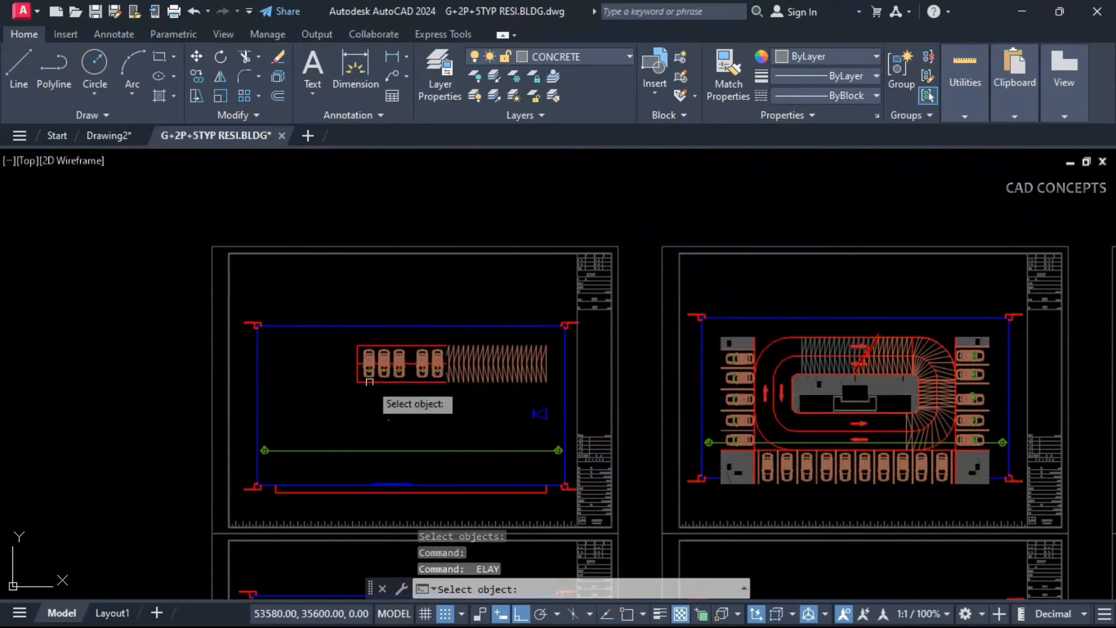
left_click(370, 382)
key("Return")
left_click(524, 327)
key("Return")
left_click(538, 451)
key("Return")
left_click(440, 374)
scroll(445, 367, "down", 5)
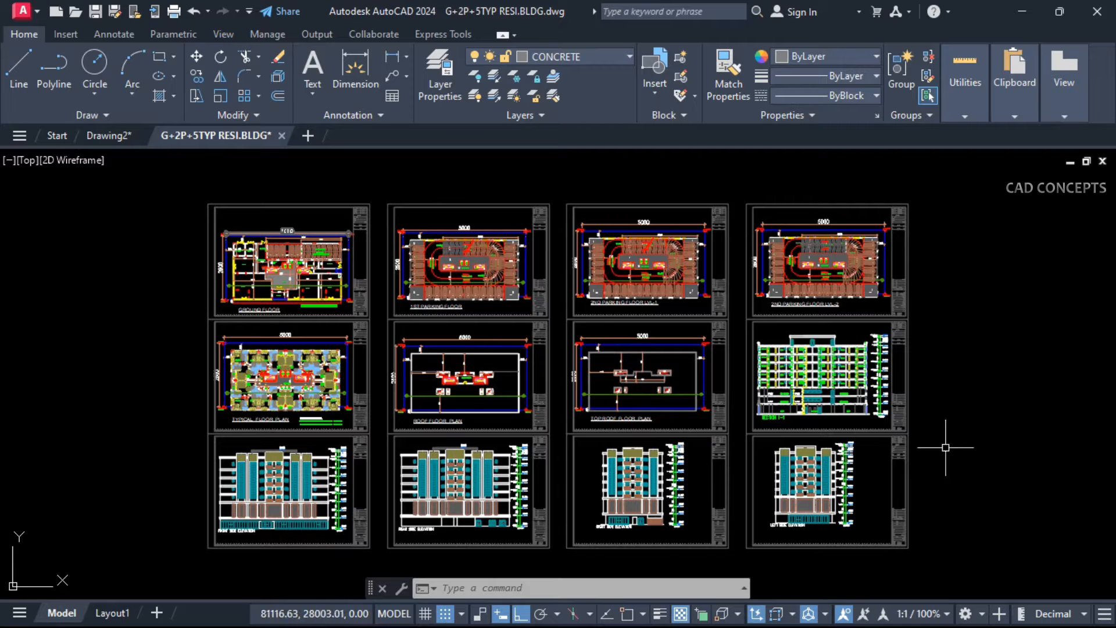
Look through the layer list of the G+2P+5TYP RESI.BLDG drawing
left_click(607, 62)
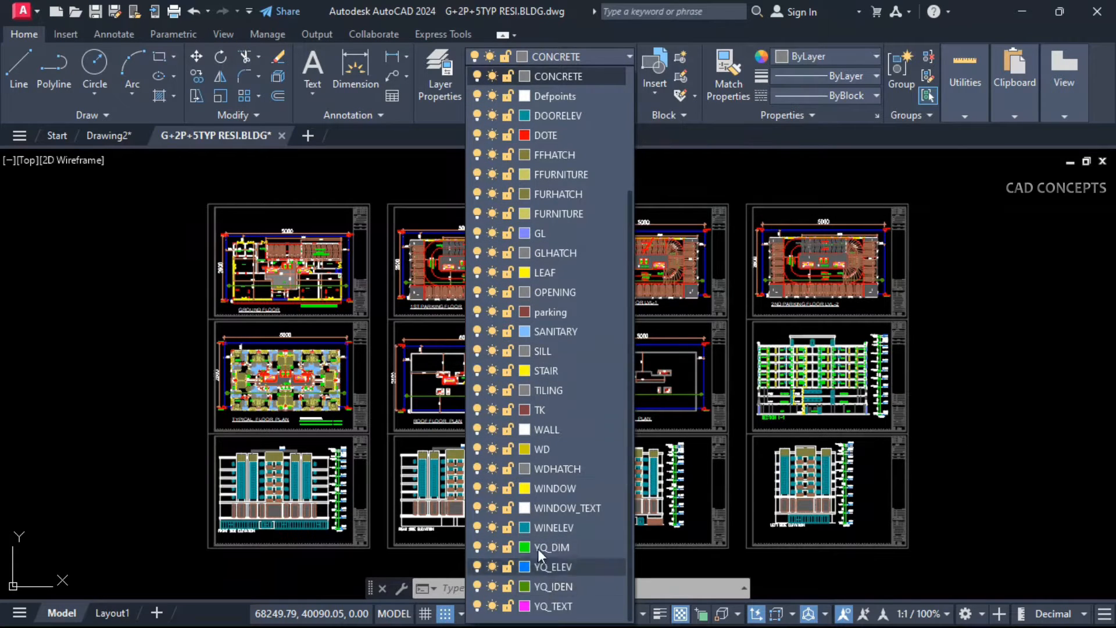
scroll(538, 549, "up", 3)
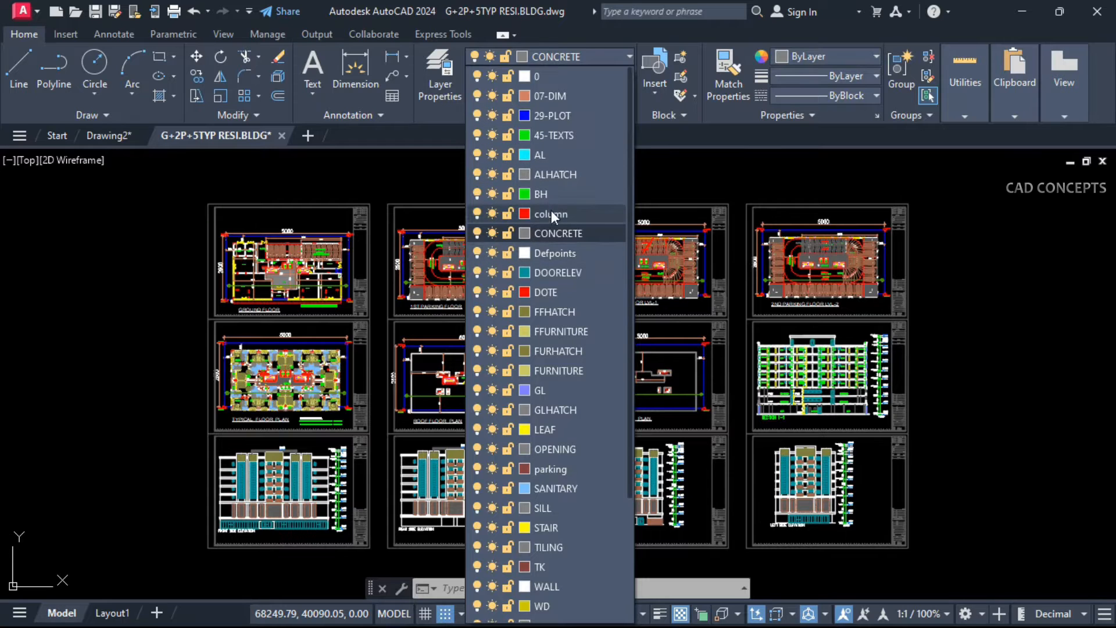
left_click(660, 181)
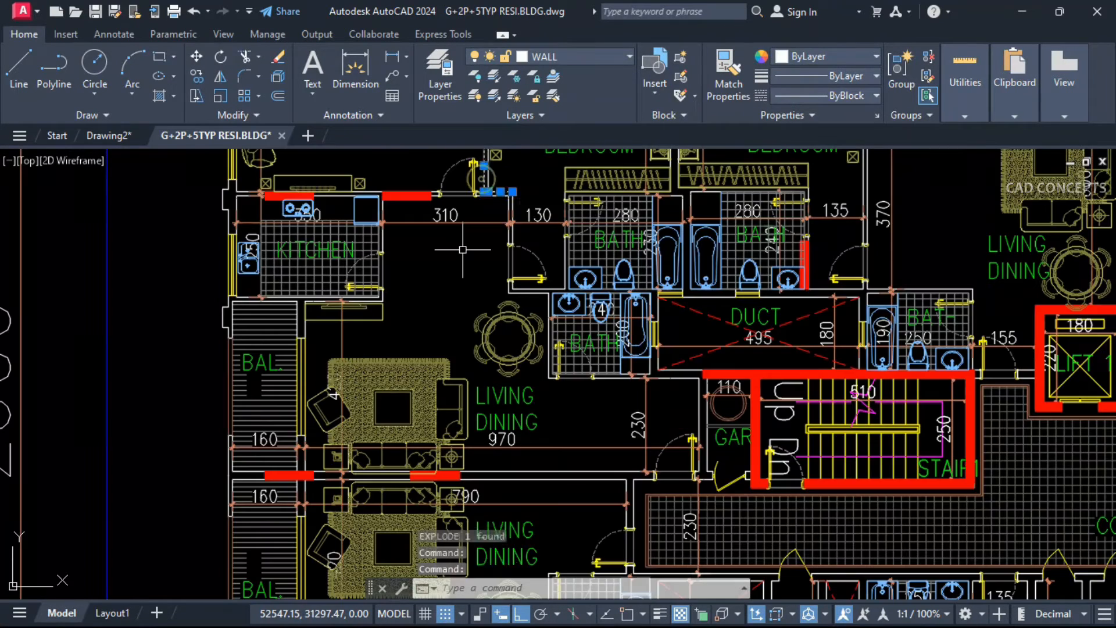
Use ELAY in the typical floor plan to erase all objects on the WALL layer and on the room label layer
key("Escape")
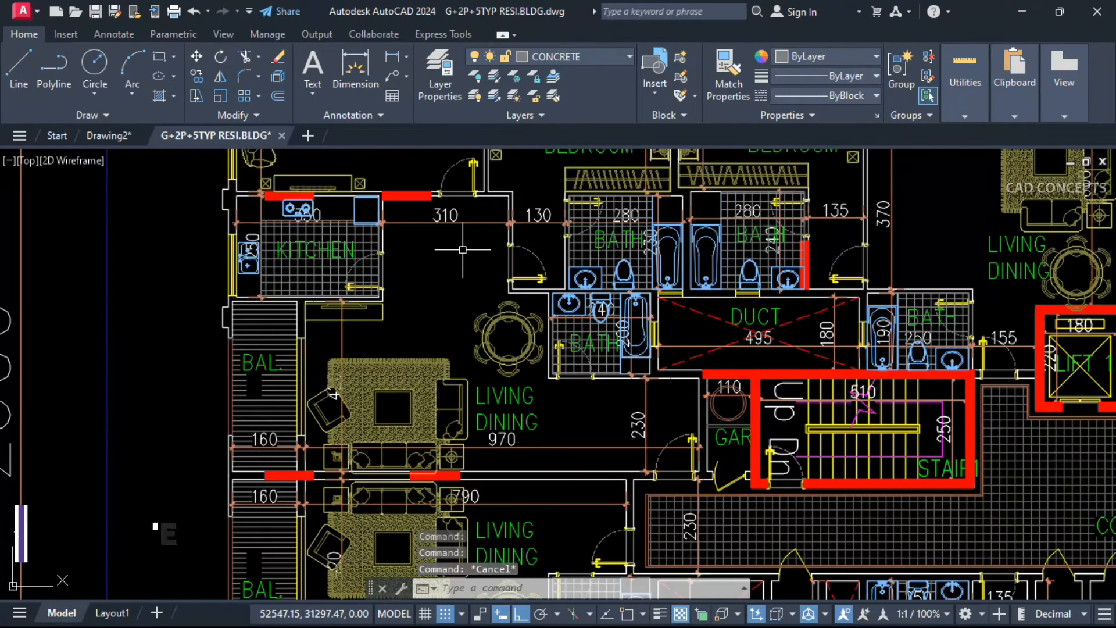
type("ELAY")
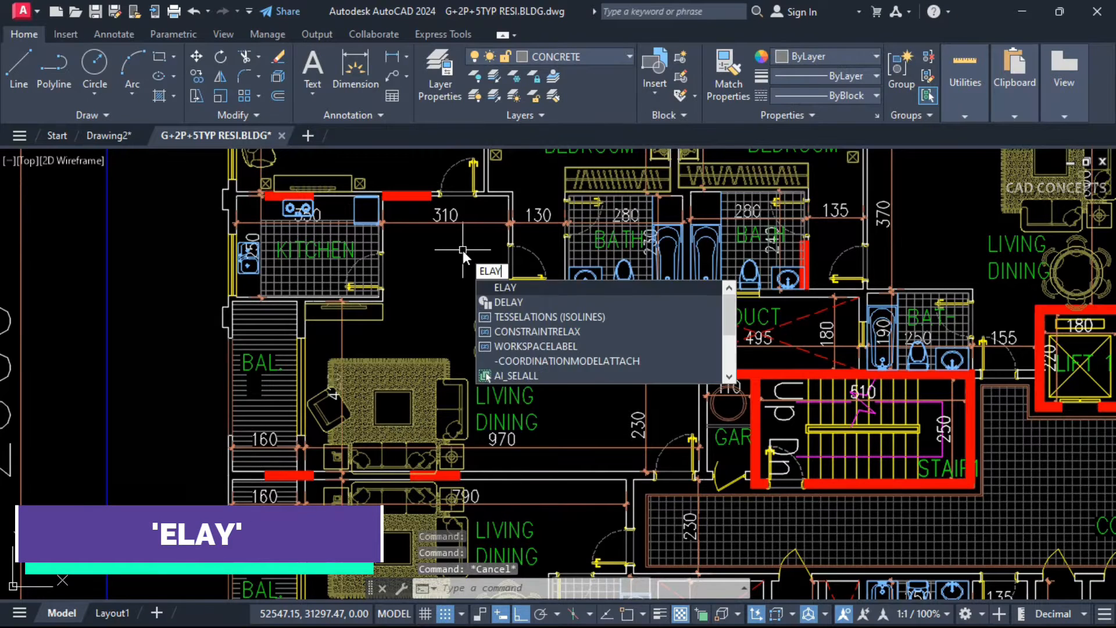
left_click(501, 289)
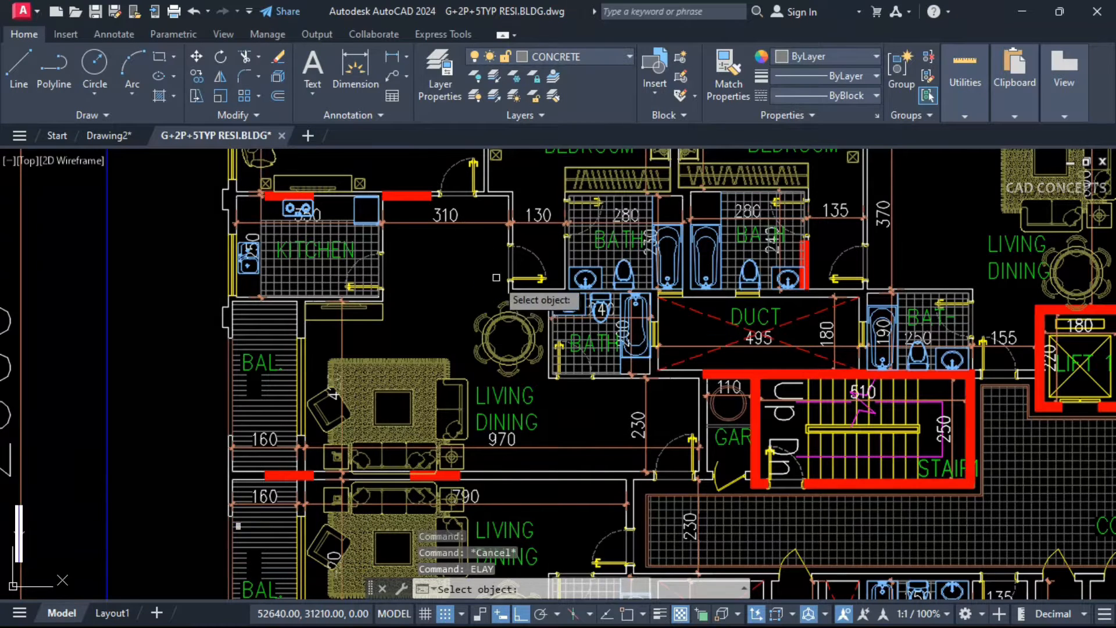
left_click(507, 223)
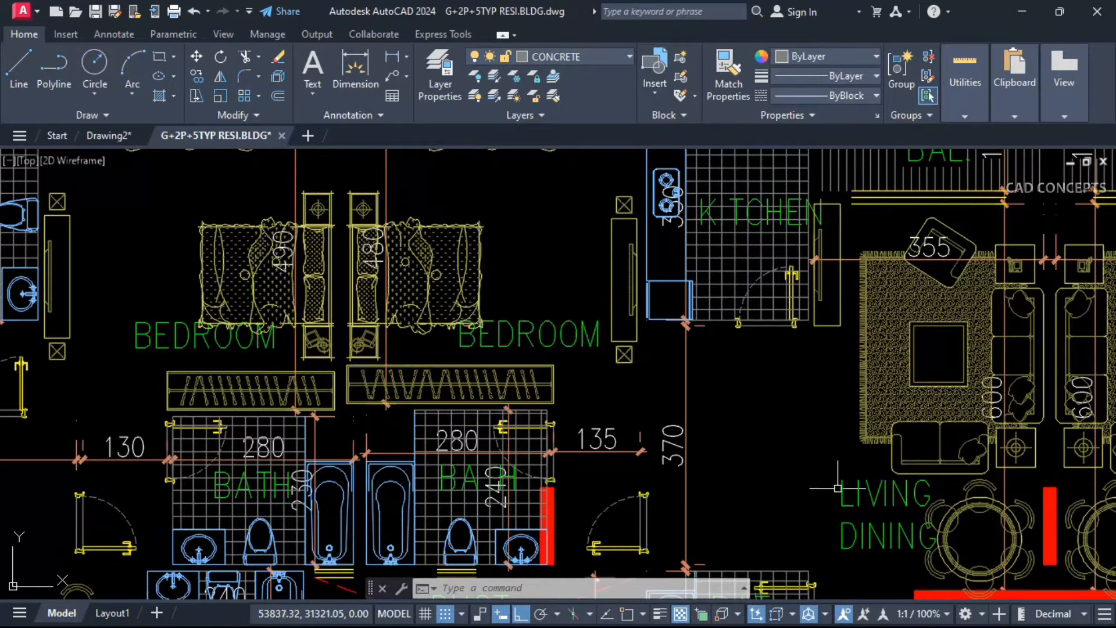
key("Return")
left_click(566, 345)
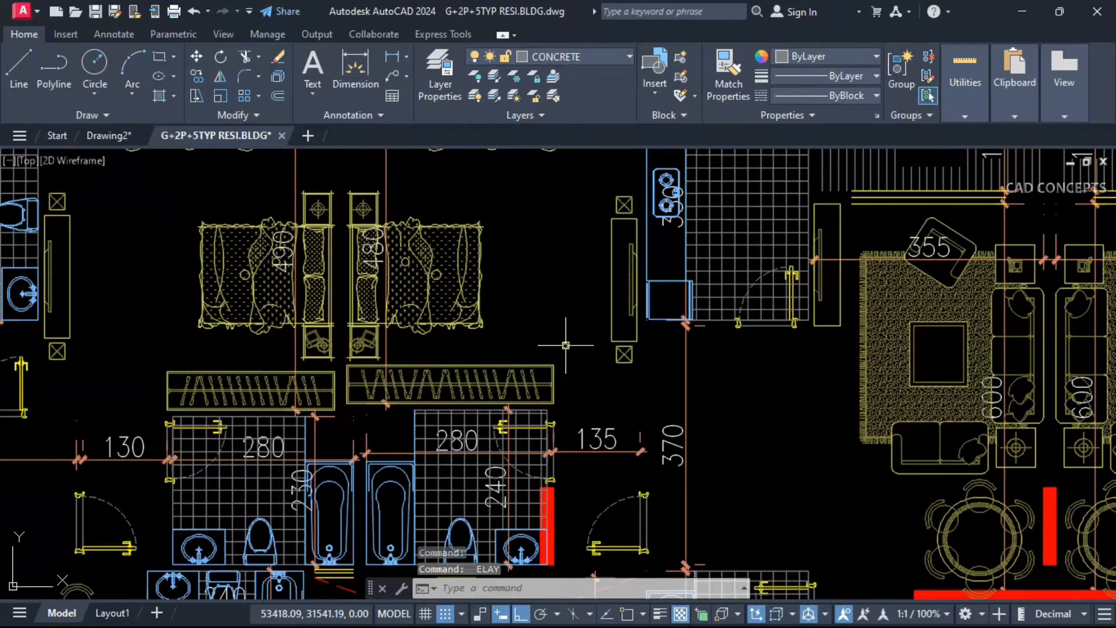
Repeat ELAY in the typical floor plan to erase the layers of the windows, furniture and floor tiling
scroll(567, 334, "down", 4)
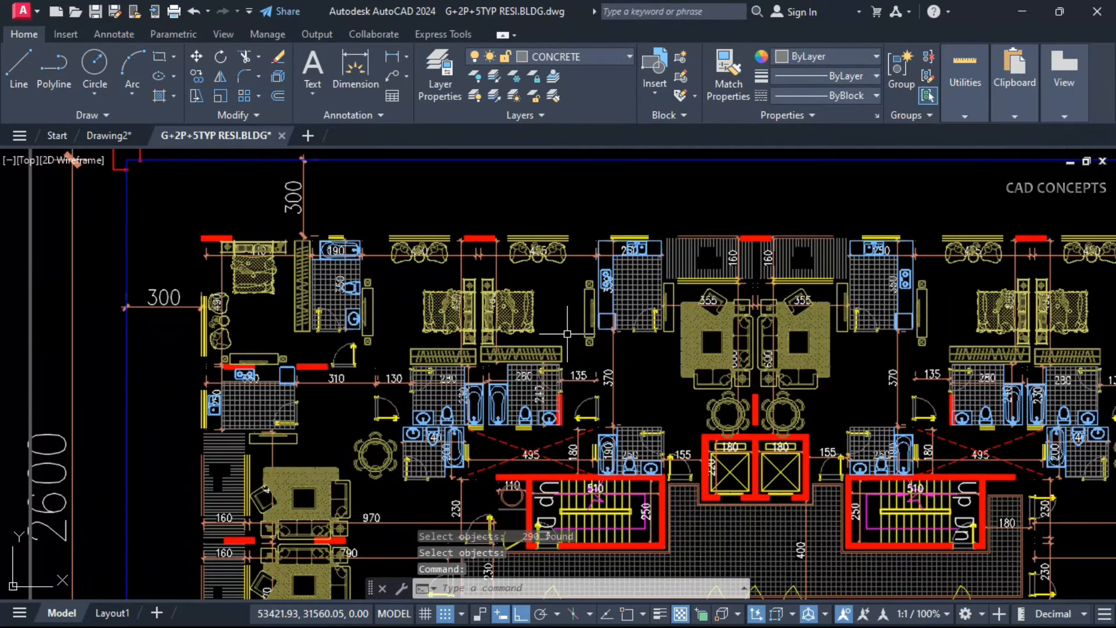
key("Return")
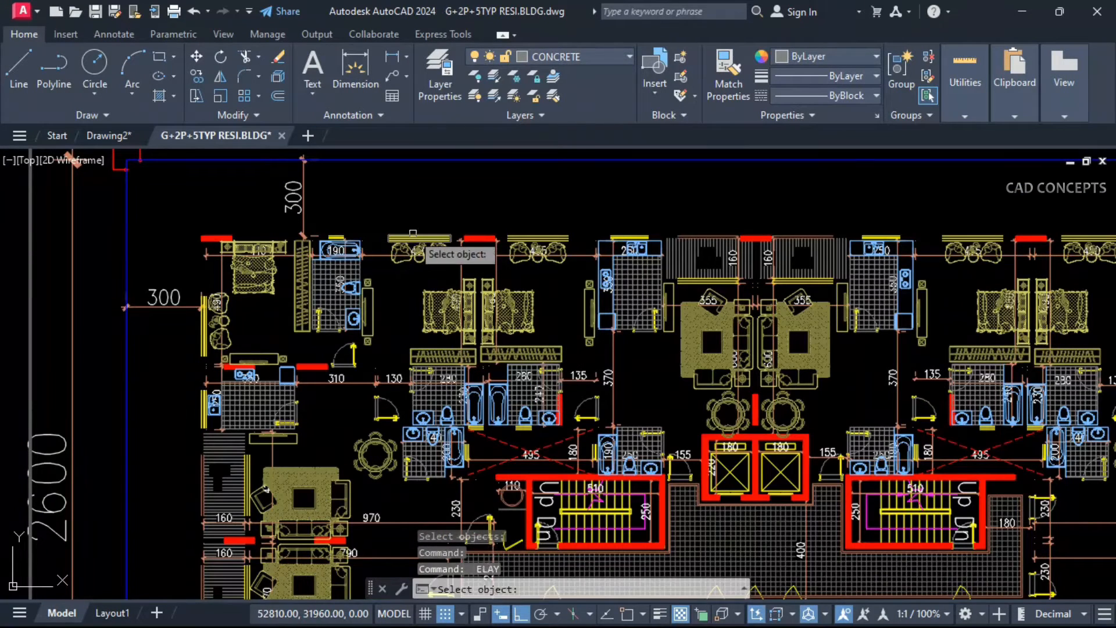
left_click(418, 252)
key("Return")
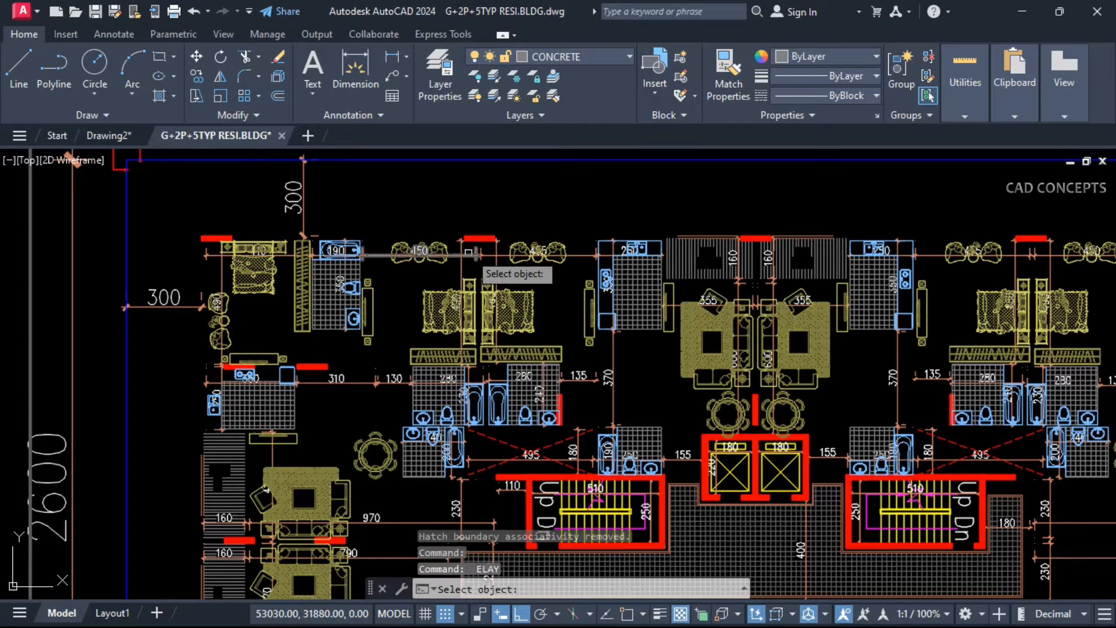
left_click(522, 294)
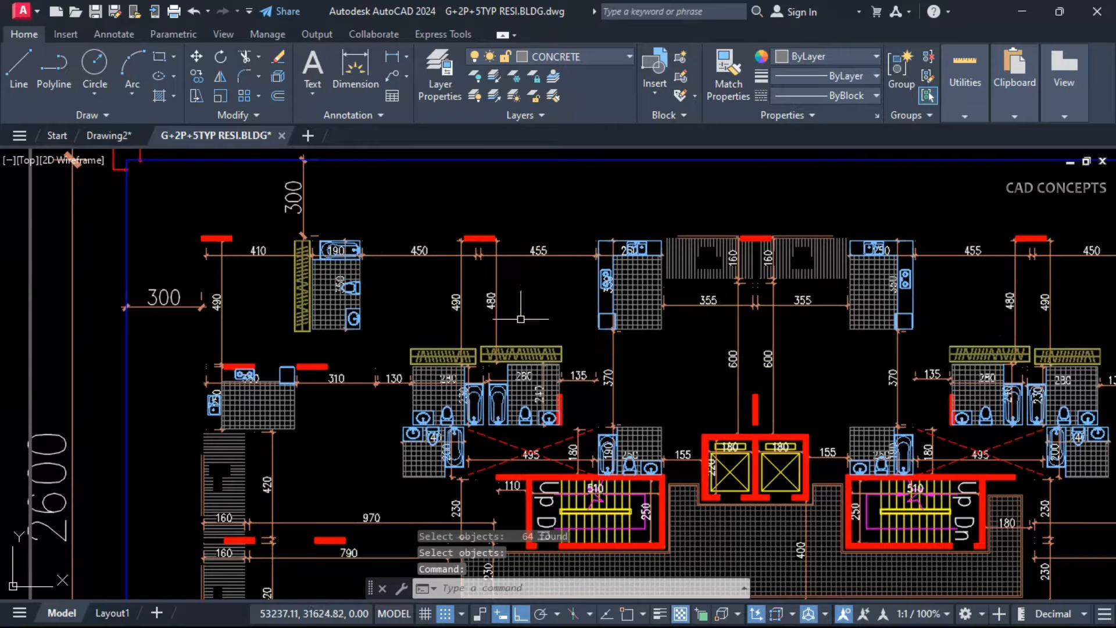
key("Return")
left_click(515, 386)
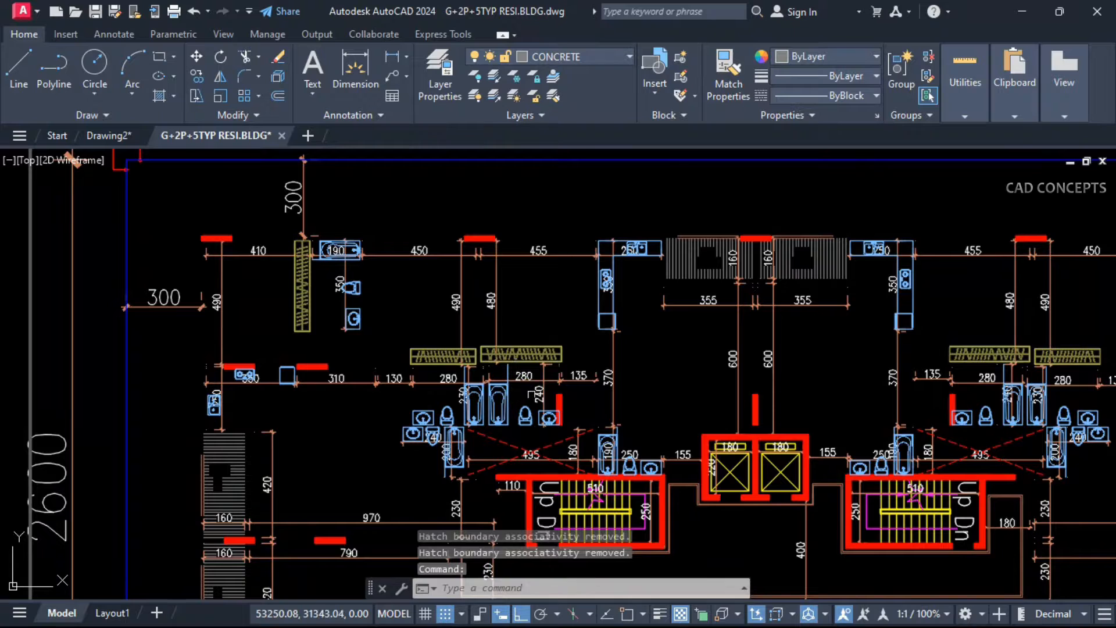
Repeat ELAY on the ground floor sheet to erase the layers of the staircases and the parked cars
key("Return")
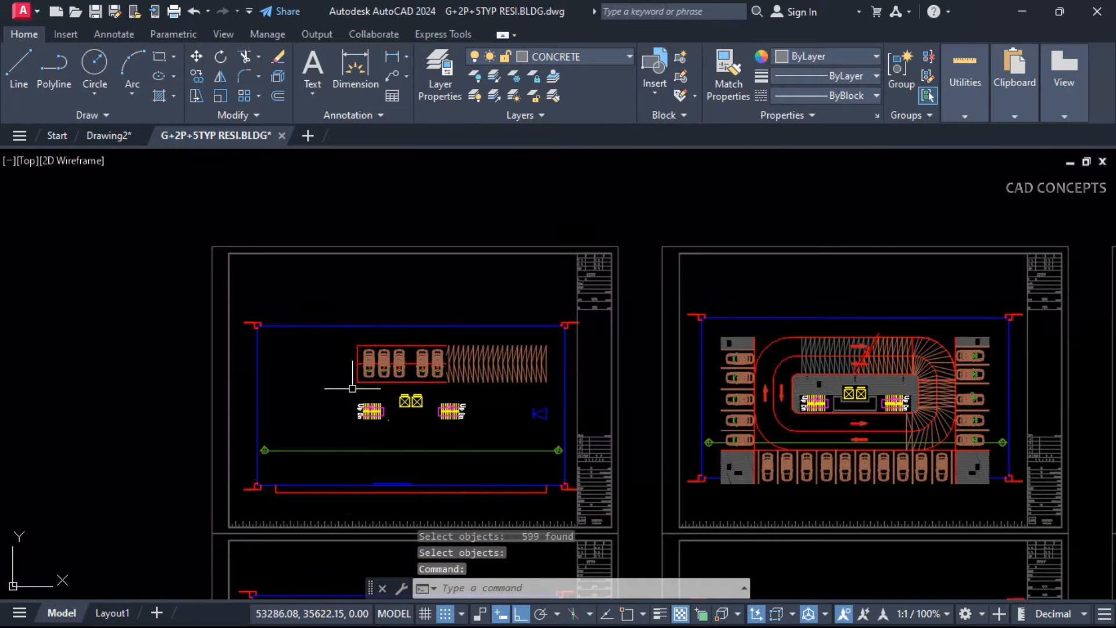
key("Return")
left_click(372, 417)
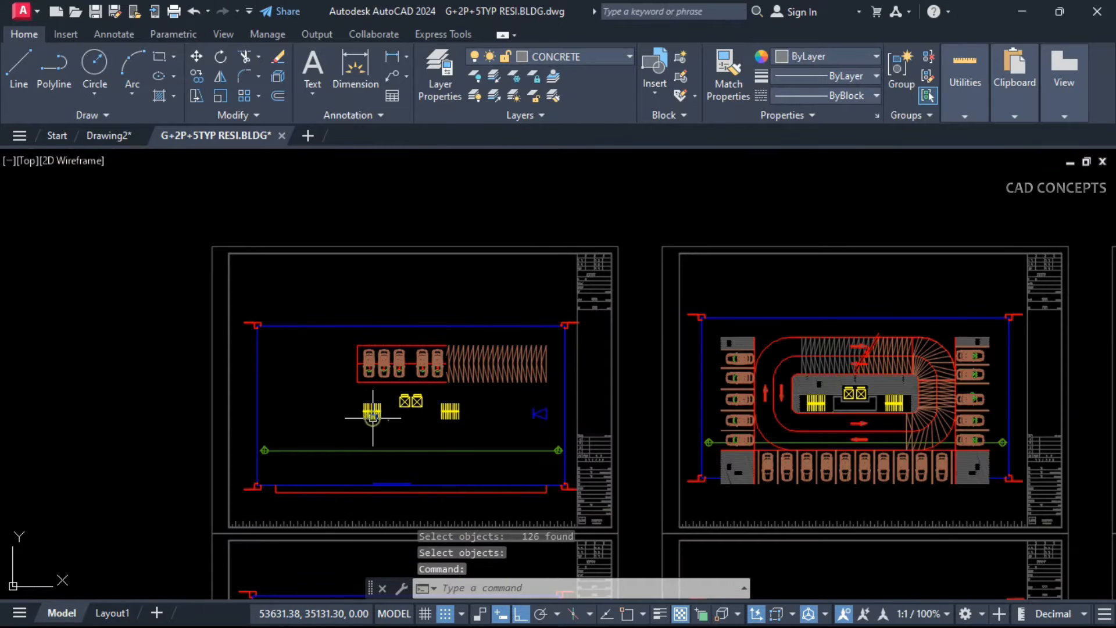
key("Return")
left_click(372, 417)
key("Return")
left_click(369, 357)
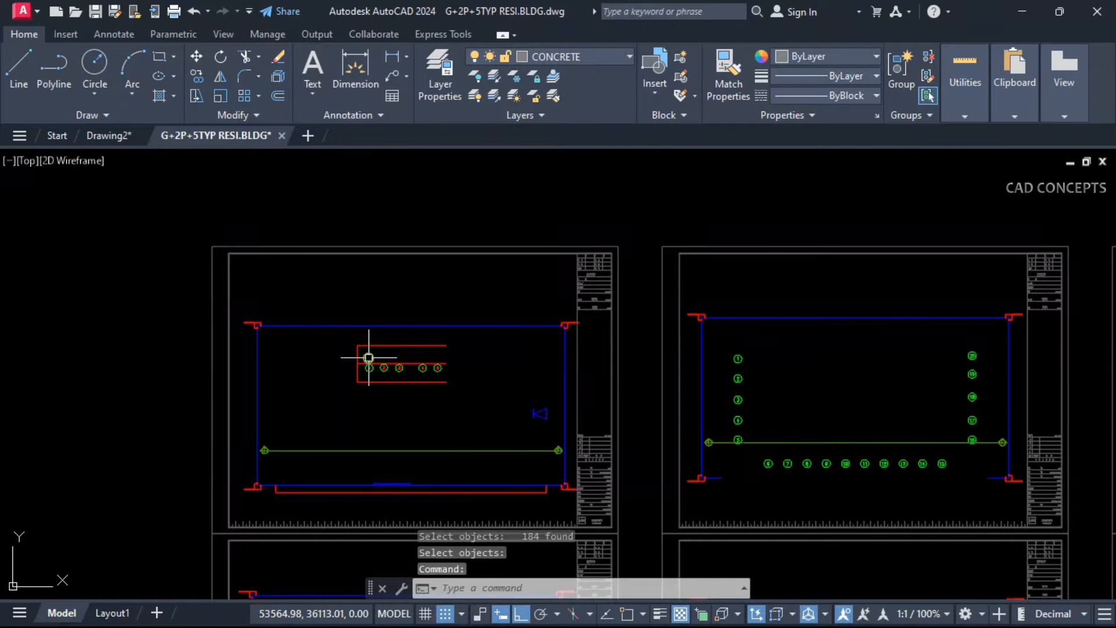
Repeat ELAY on the ground floor sheet to erase the layers of the red parking outline, plot boundary, section line and parking numbers
key("Return")
left_click(385, 373)
key("Return")
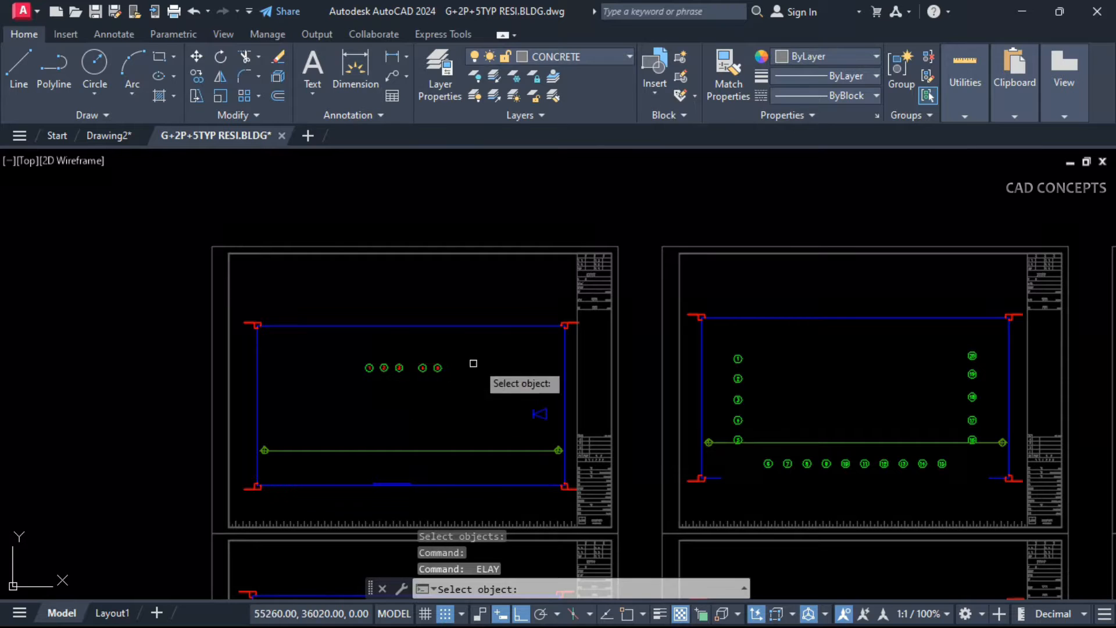
left_click(530, 325)
key("Return")
left_click(535, 450)
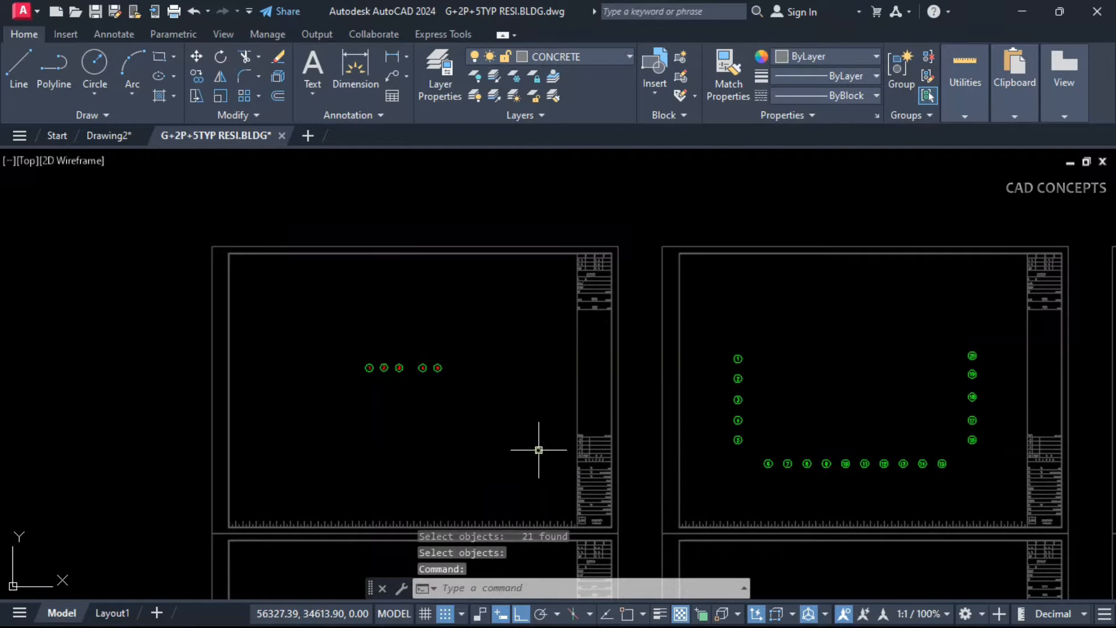
key("Return")
left_click(439, 368)
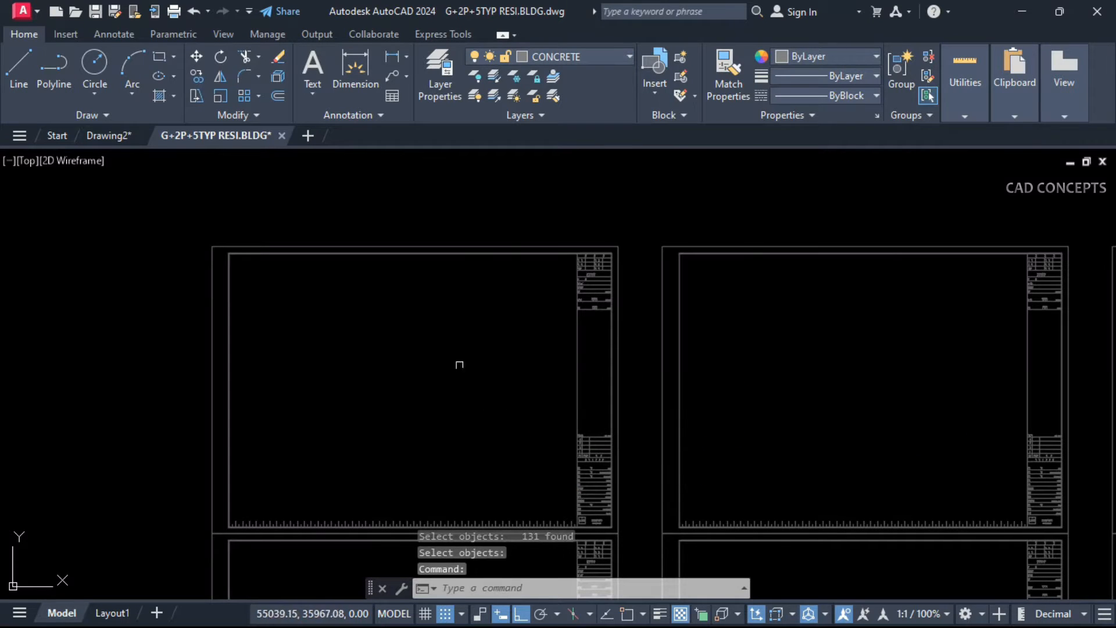
scroll(481, 295, "down", 4)
middle_click_drag(506, 505, 481, 392)
key("Return")
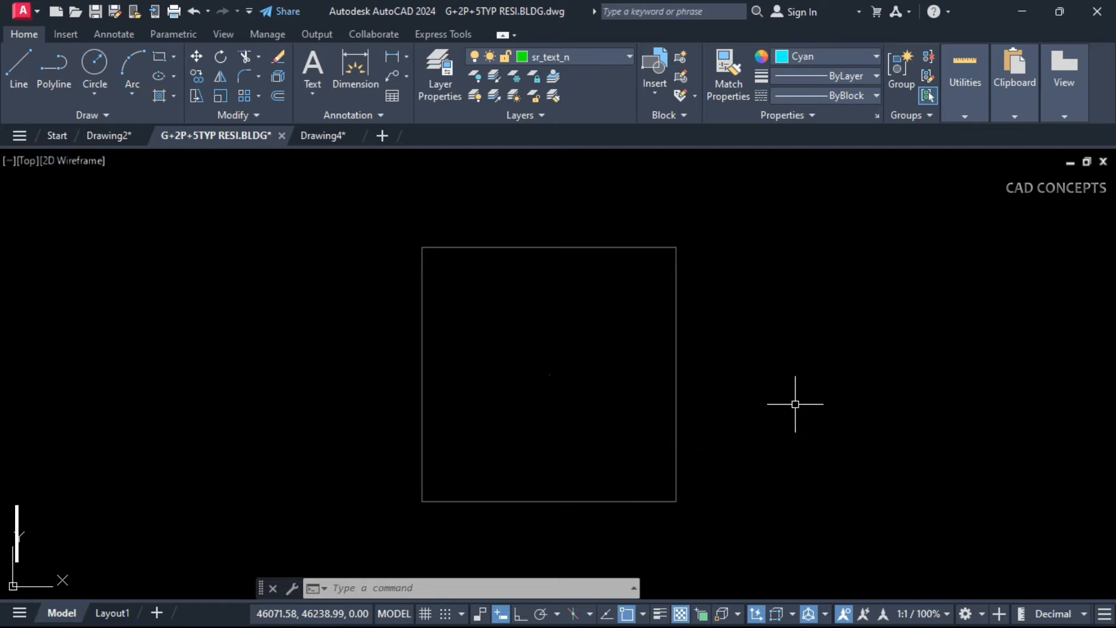
Insert a north block at the centre of the square with the NEWS command, accepting the default 1:1000 drawing scale
type("NEWS")
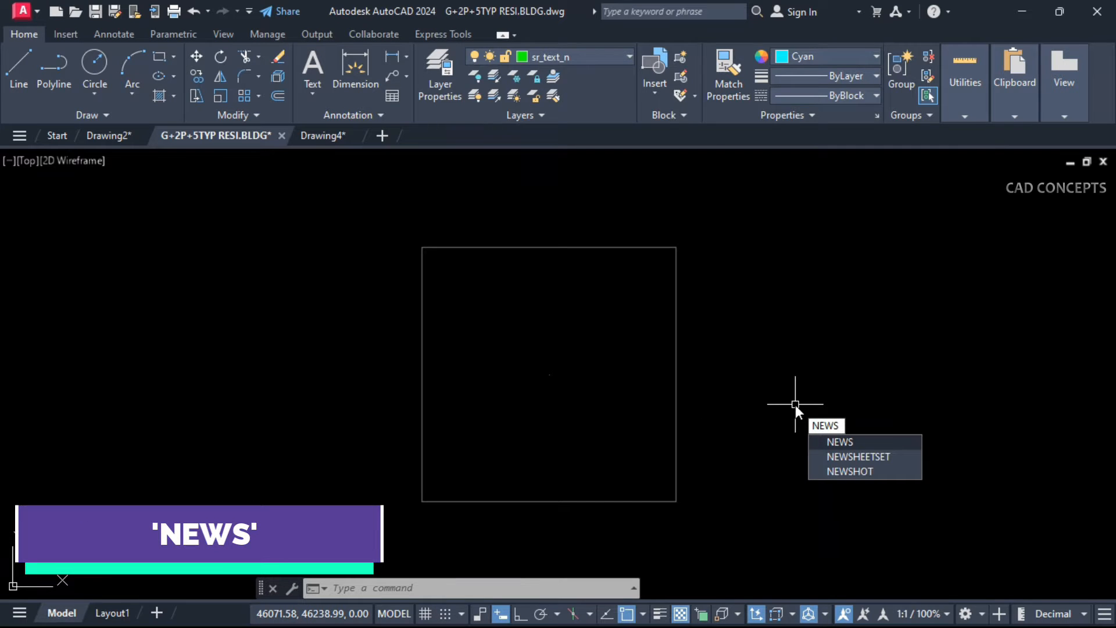
key("Return")
key("Return")
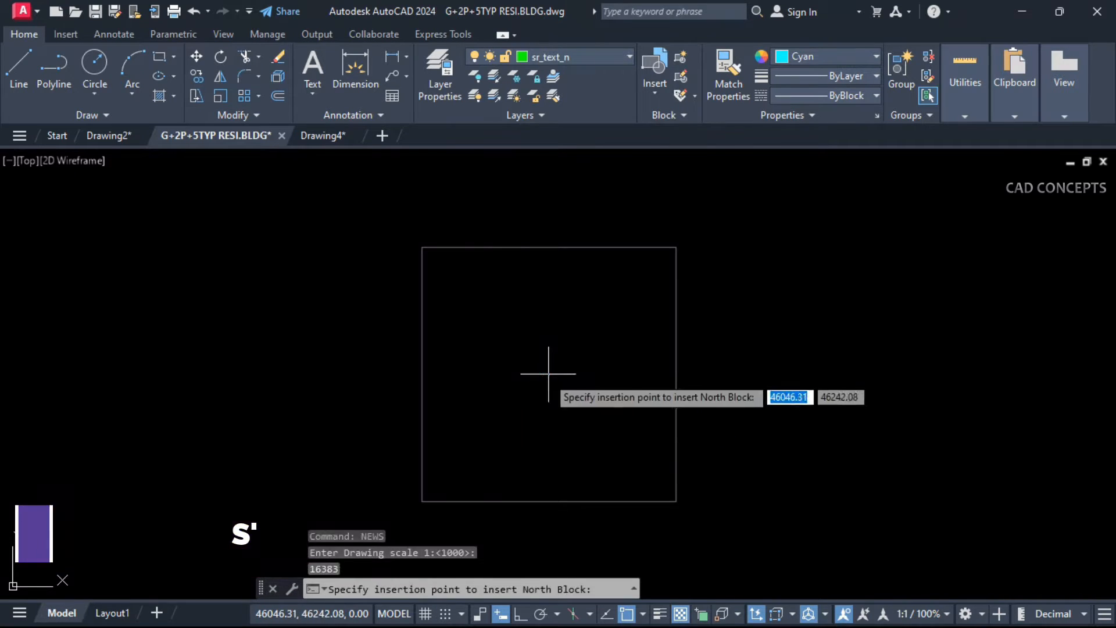
left_click(549, 375)
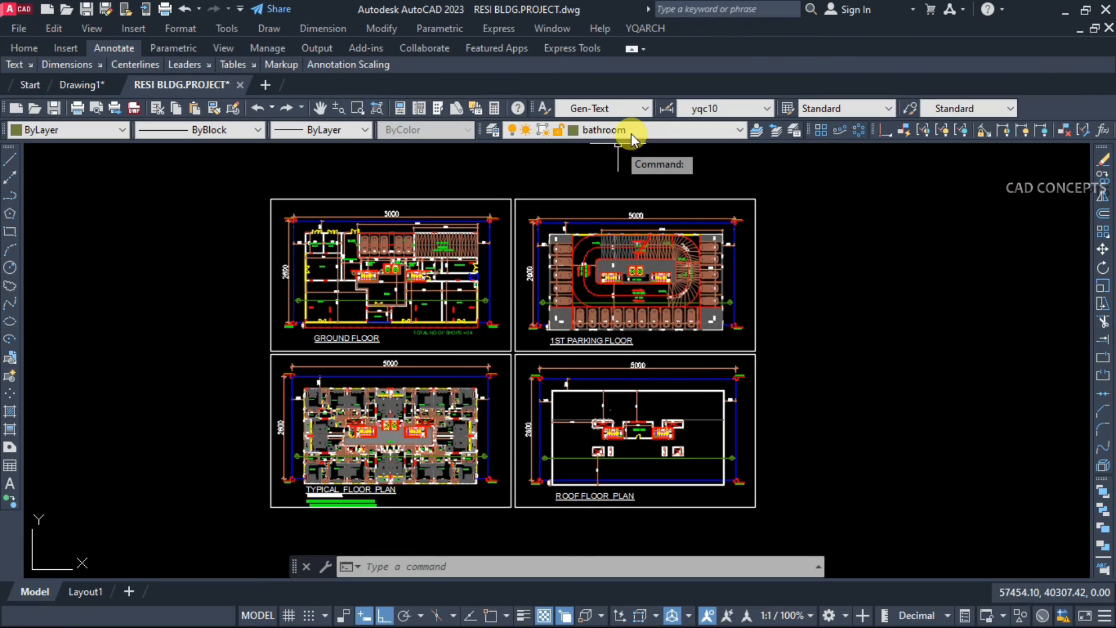
Look through the layer list of the RESI BLDG.PROJECT drawing
left_click(630, 131)
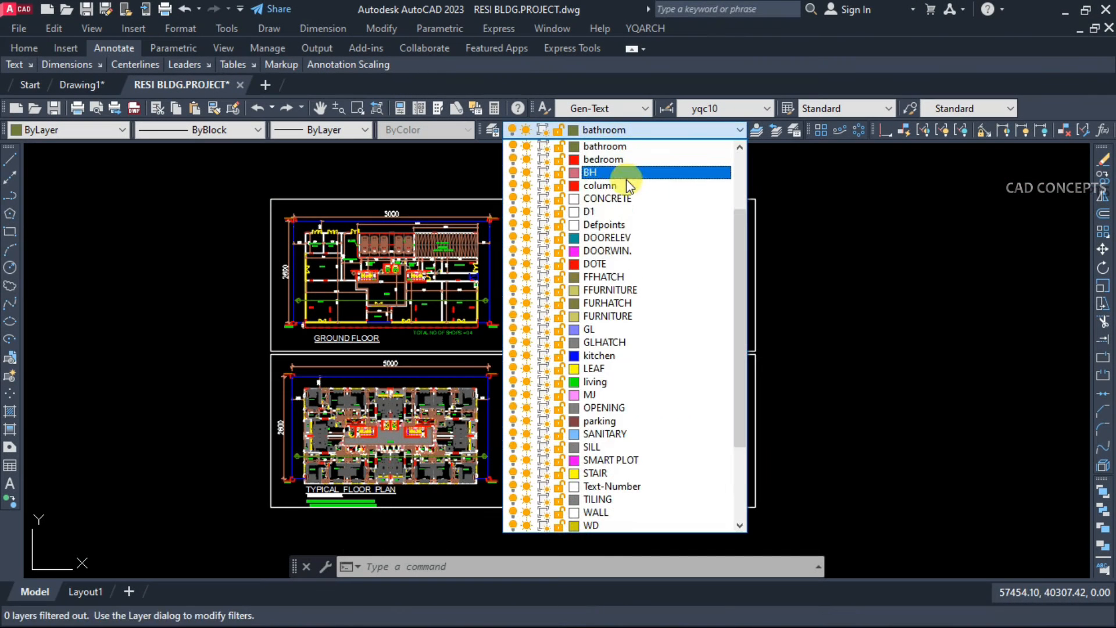
left_click_drag(743, 429, 742, 503)
scroll(654, 487, "up", 6)
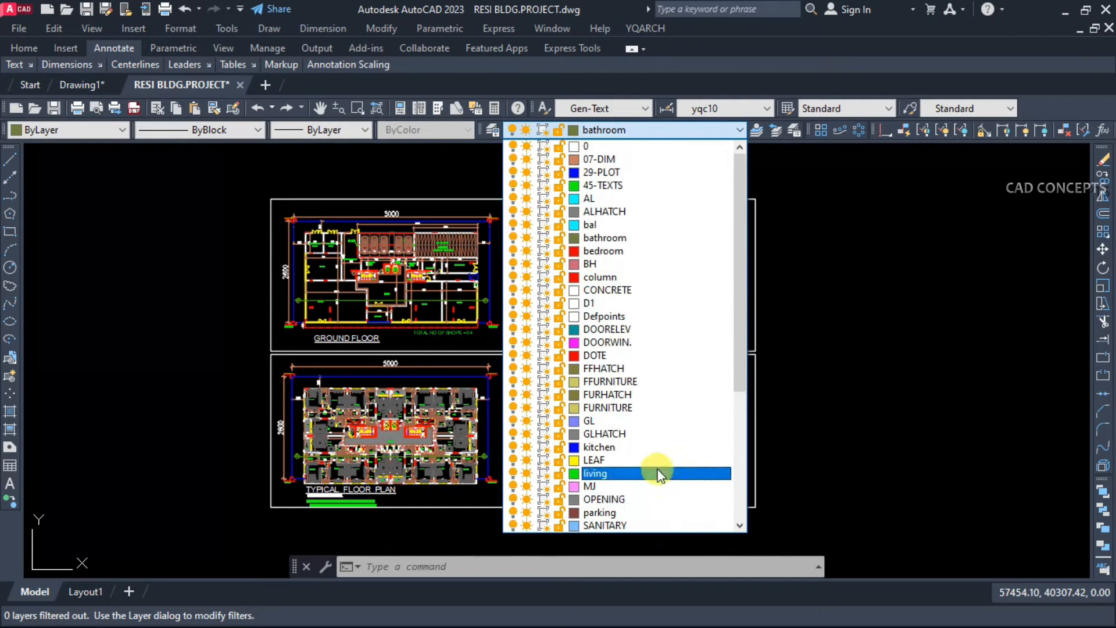
left_click(776, 428)
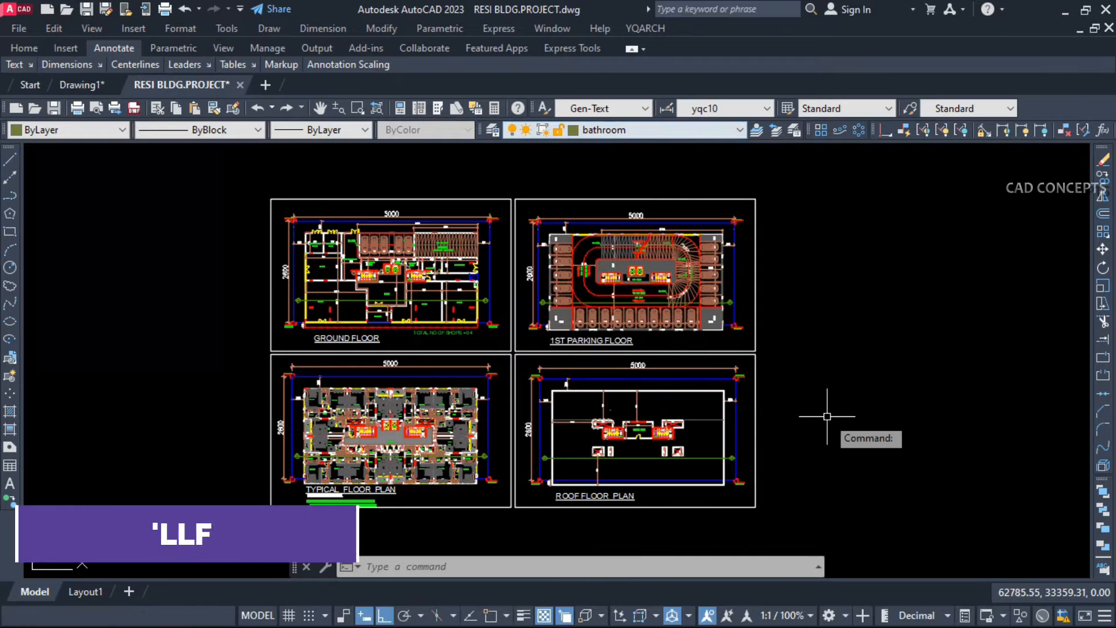
Export the layer list with the LLFP command as RESI BLDG.PROJECT.txt in New folder (5)
type("LLFP")
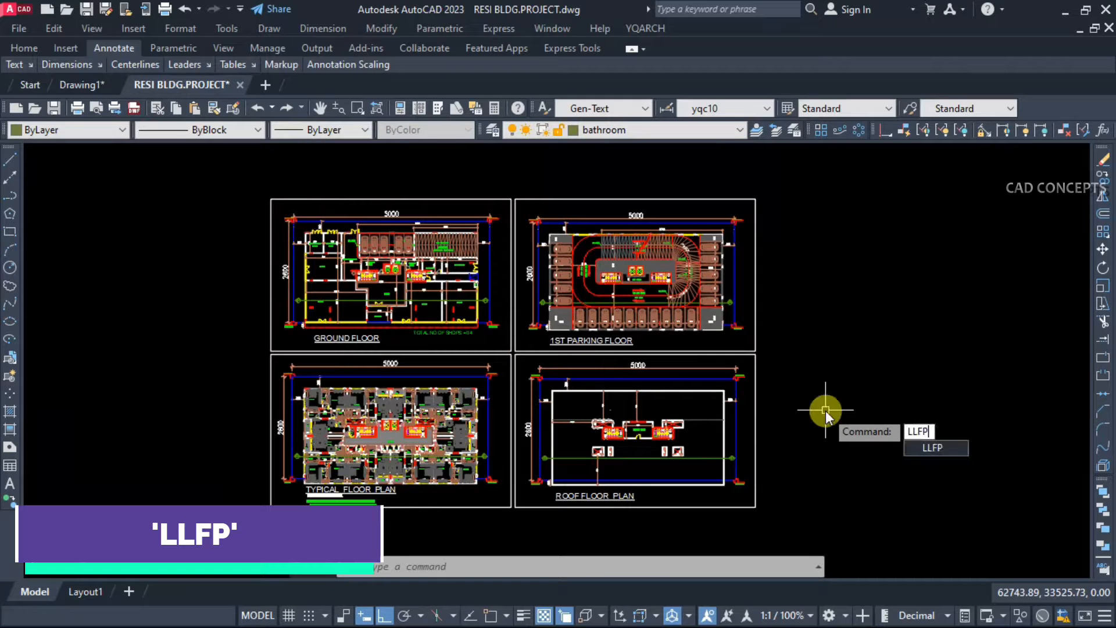
key("Return")
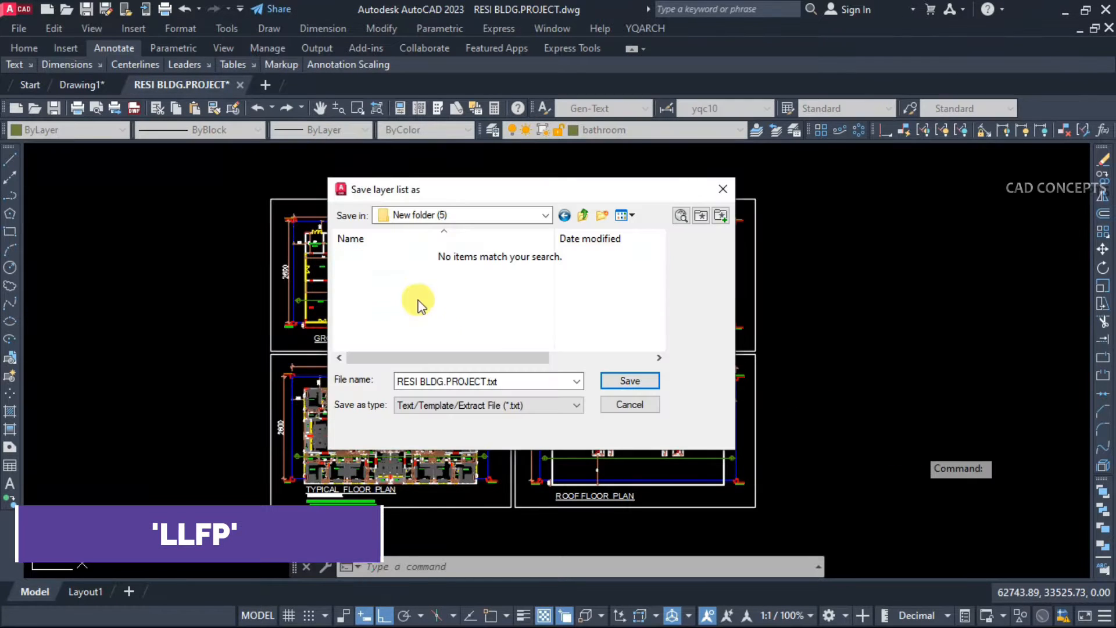
left_click(614, 378)
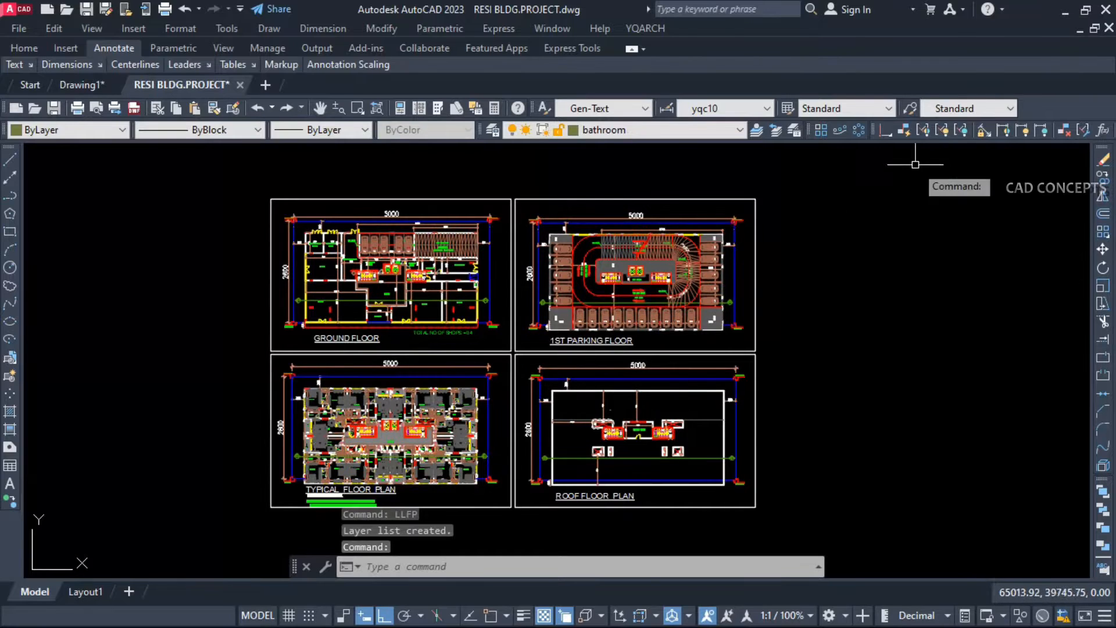
Switch to File Explorer and open the exported RESI BLDG.PROJECT.txt from New folder (5)
left_click(1071, 12)
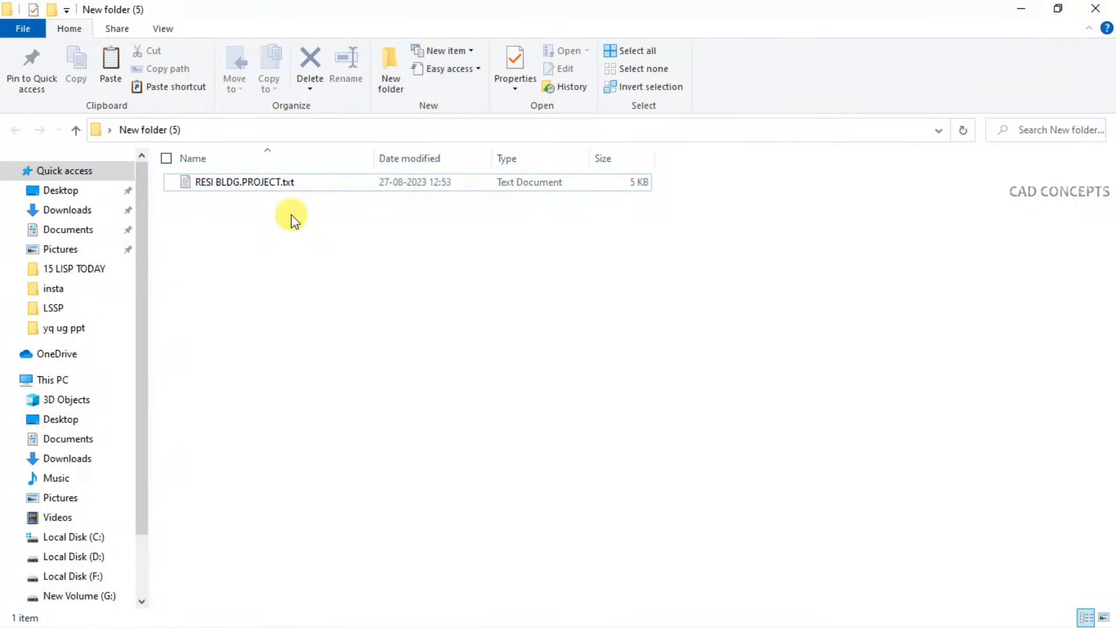
double_click(240, 182)
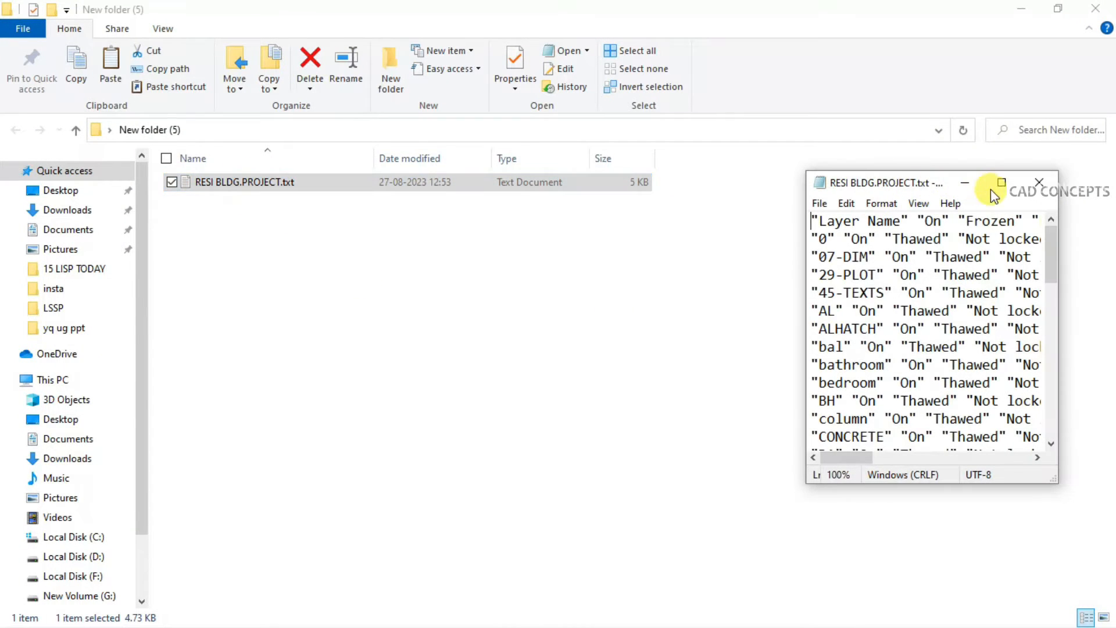
Read through the exported RESI BLDG.PROJECT.txt at full window size and compare it with the drawing's layer list in AutoCAD
left_click(1001, 182)
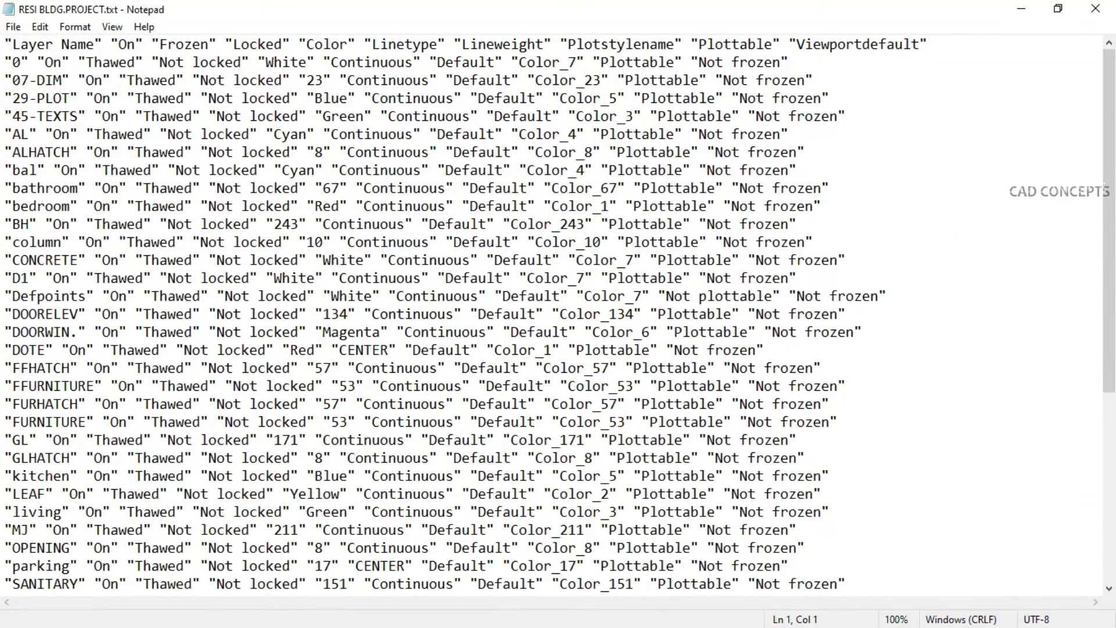
left_click_drag(6, 80, 29, 44)
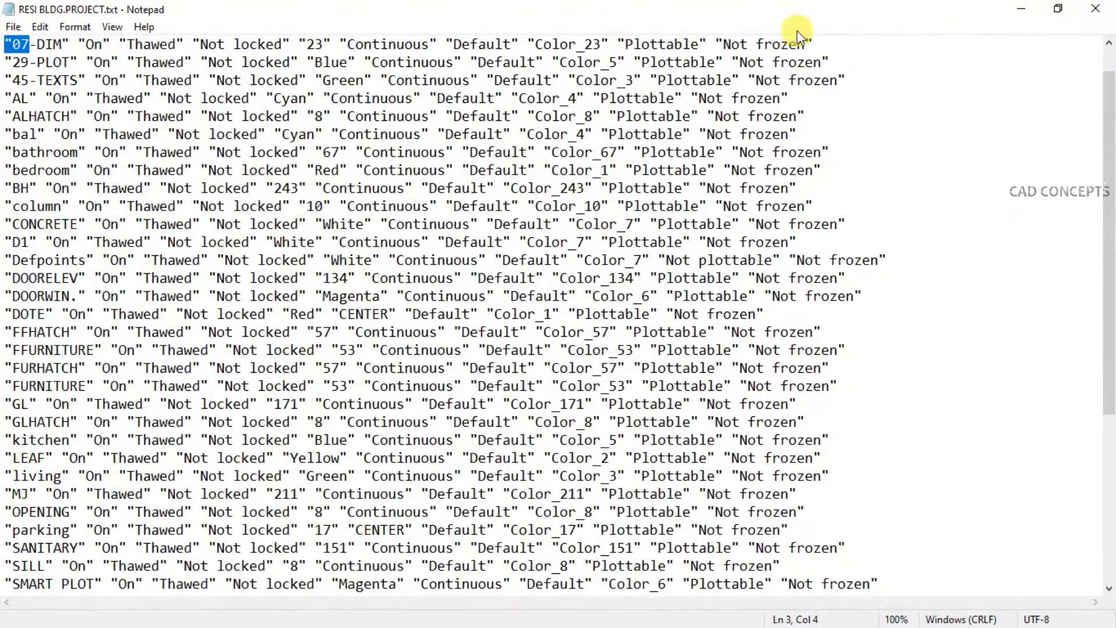
left_click(1058, 8)
left_click(588, 167)
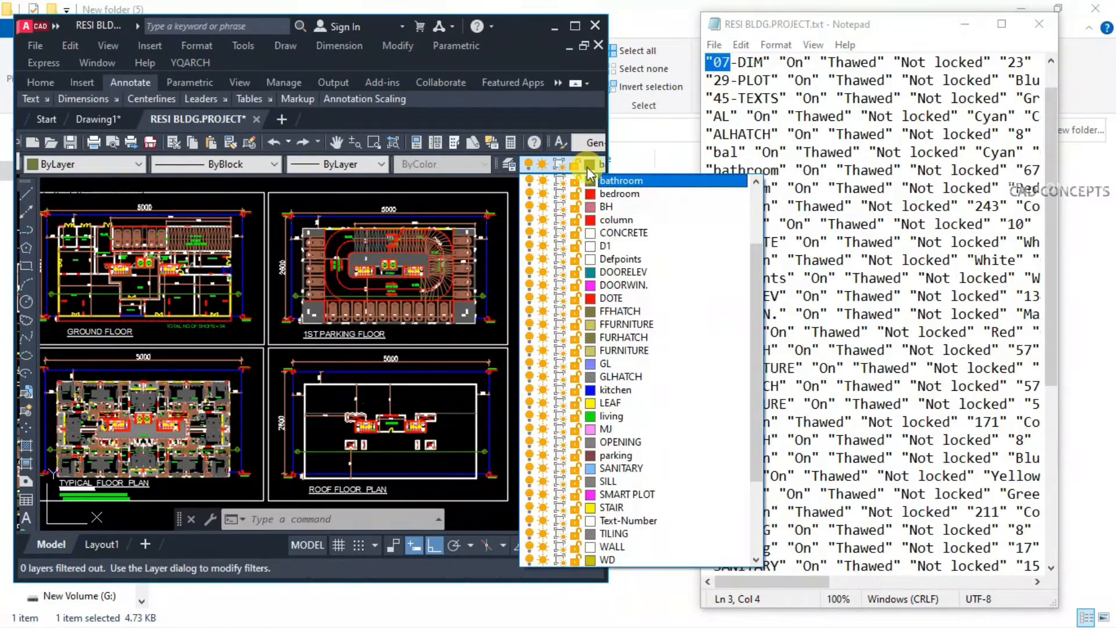
scroll(669, 386, "down", 2)
scroll(666, 442, "up", 5)
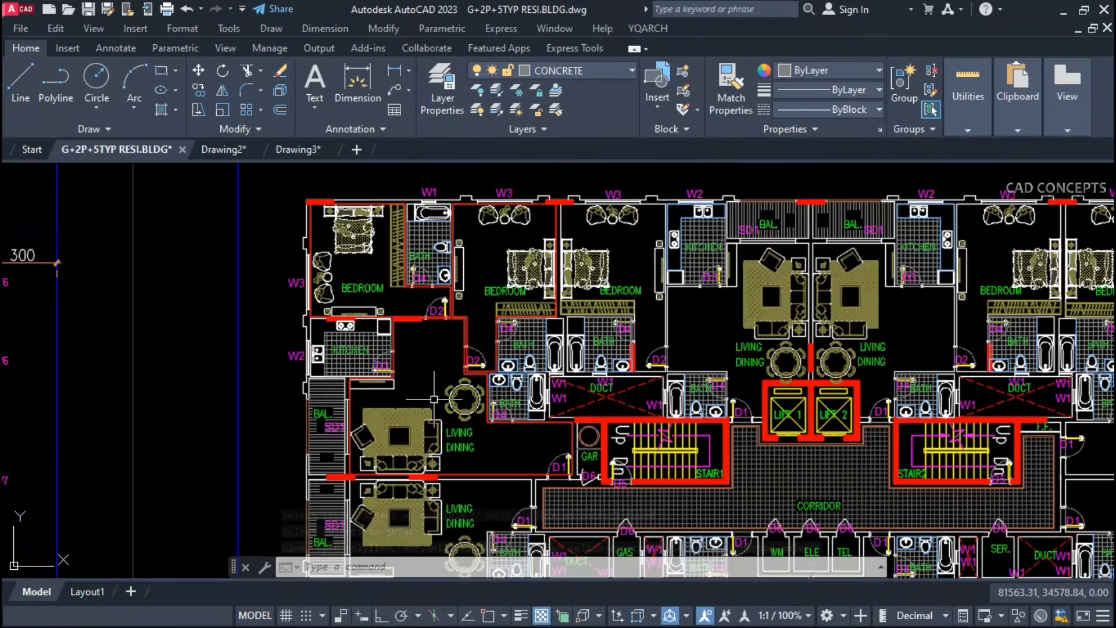
Select the red polylines around the rooms of the G+2P+5TYP RESI.BLDG plan to inspect them, and clear the selection
middle_click_drag(433, 400, 450, 415)
scroll(478, 335, "up", 6)
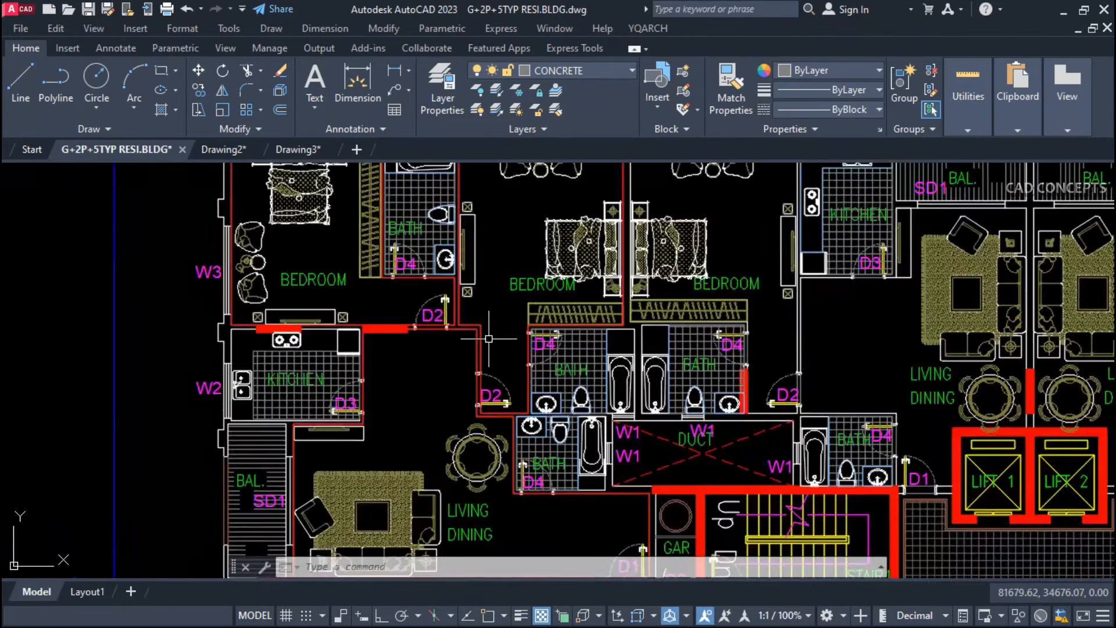
left_click(481, 322)
left_click(482, 315)
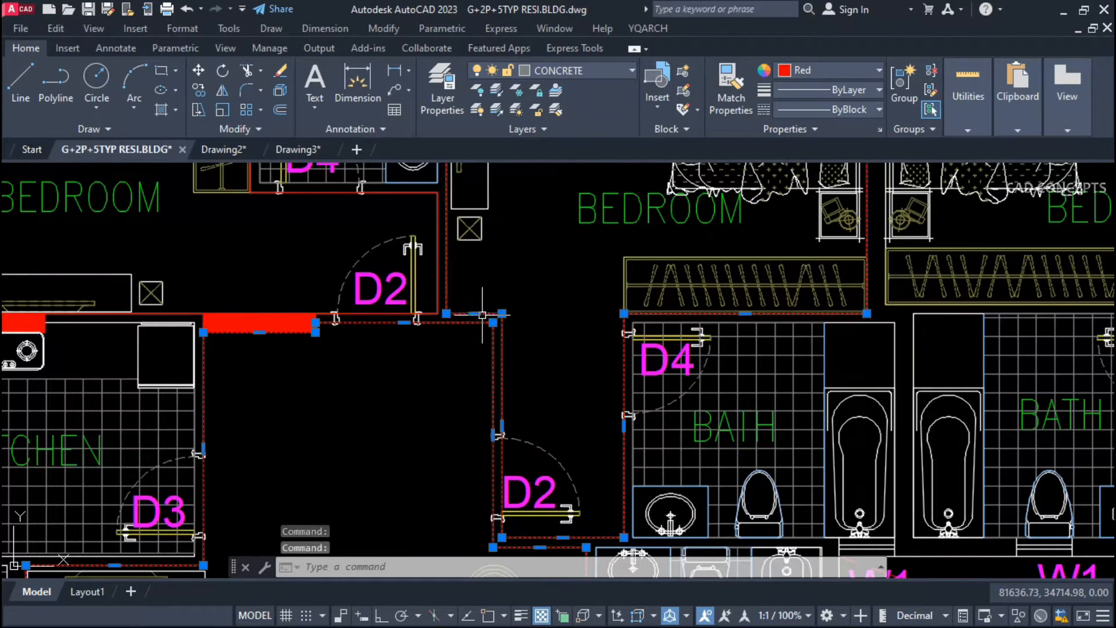
scroll(440, 317, "down", 5)
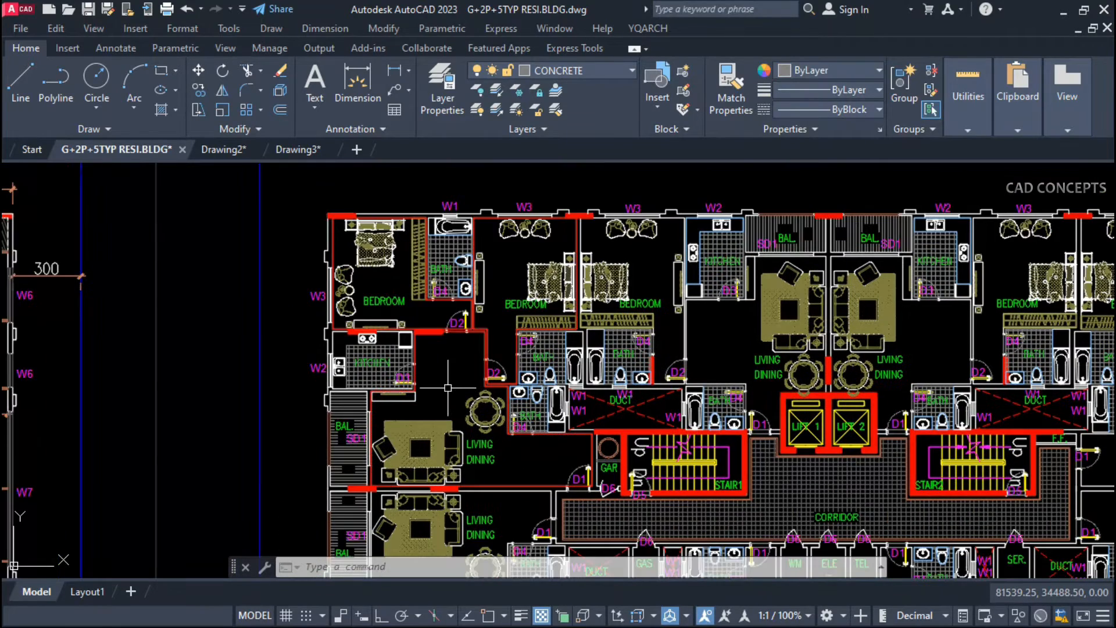
Erase everything inside the closed red polyline of the upper-left corner bedroom with the EICP command
type("EIC")
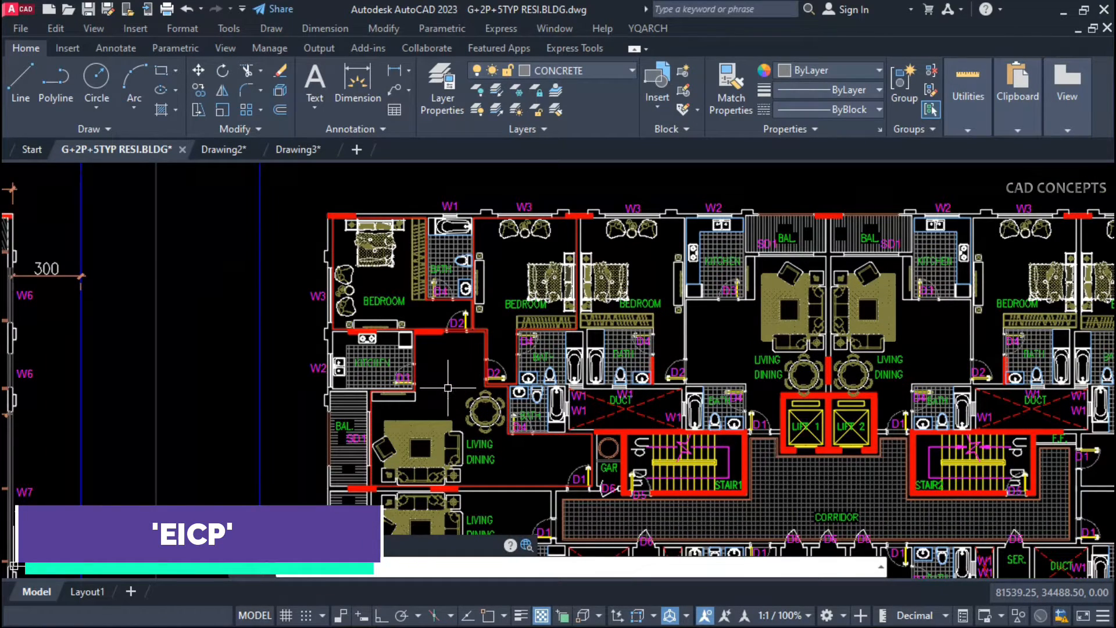
key("Return")
scroll(448, 336, "up", 3)
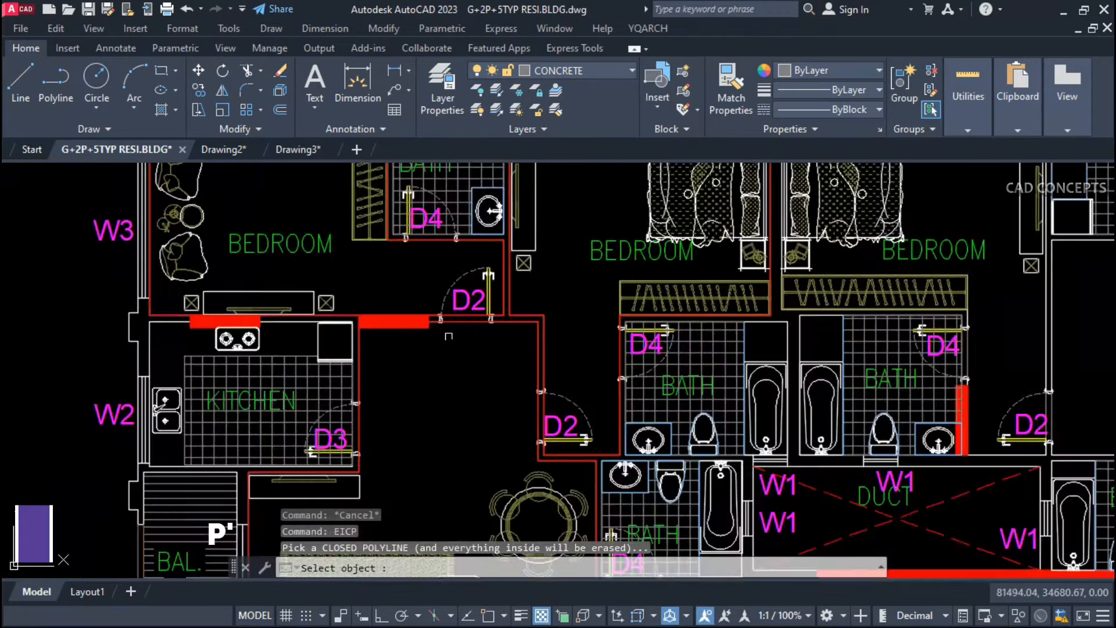
middle_click_drag(456, 343, 598, 504)
left_click(482, 192)
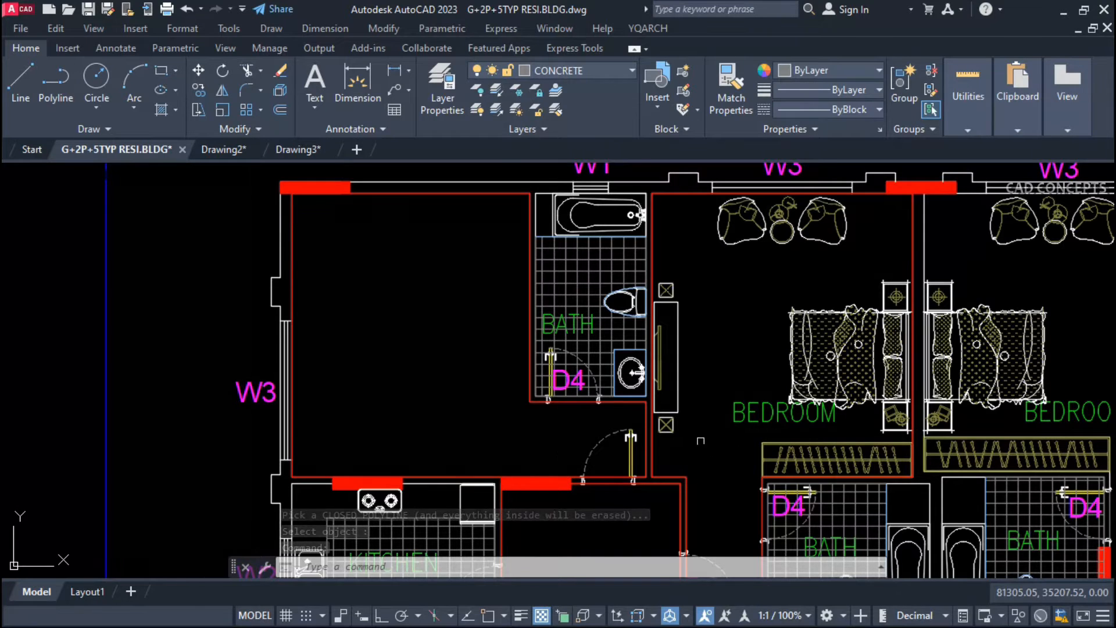
Erase everything inside the closed red polyline of the second bedroom, beside the corner bedroom's bath, with EICP
mouse_move(701, 440)
middle_mouse_down()
mouse_move(437, 369)
mouse_move(431, 398)
mouse_move(449, 429)
middle_mouse_up()
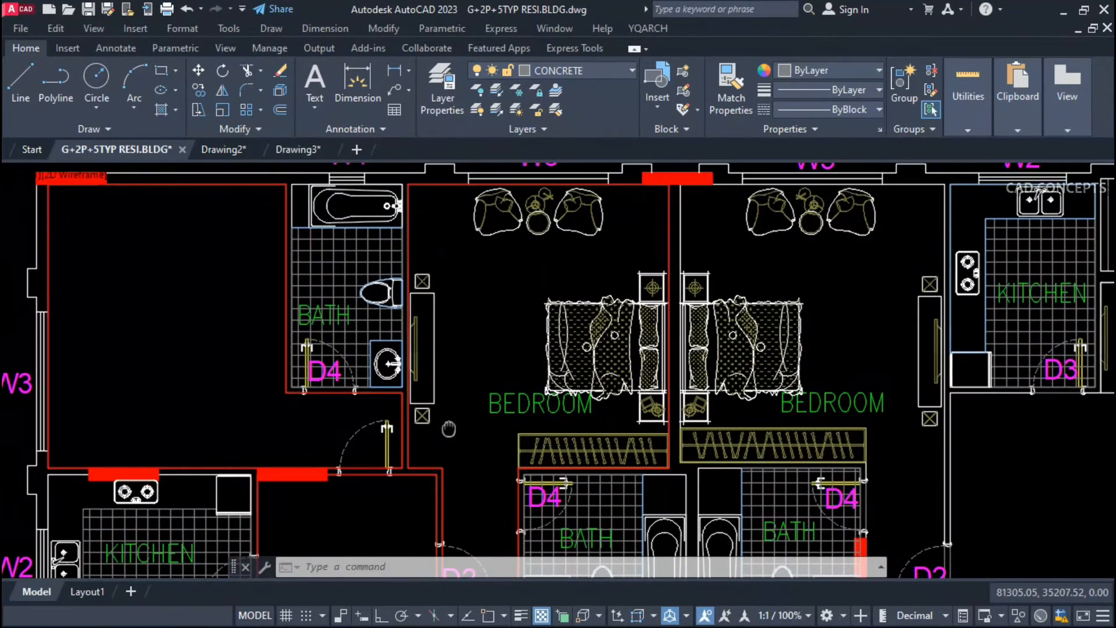
type("eicp")
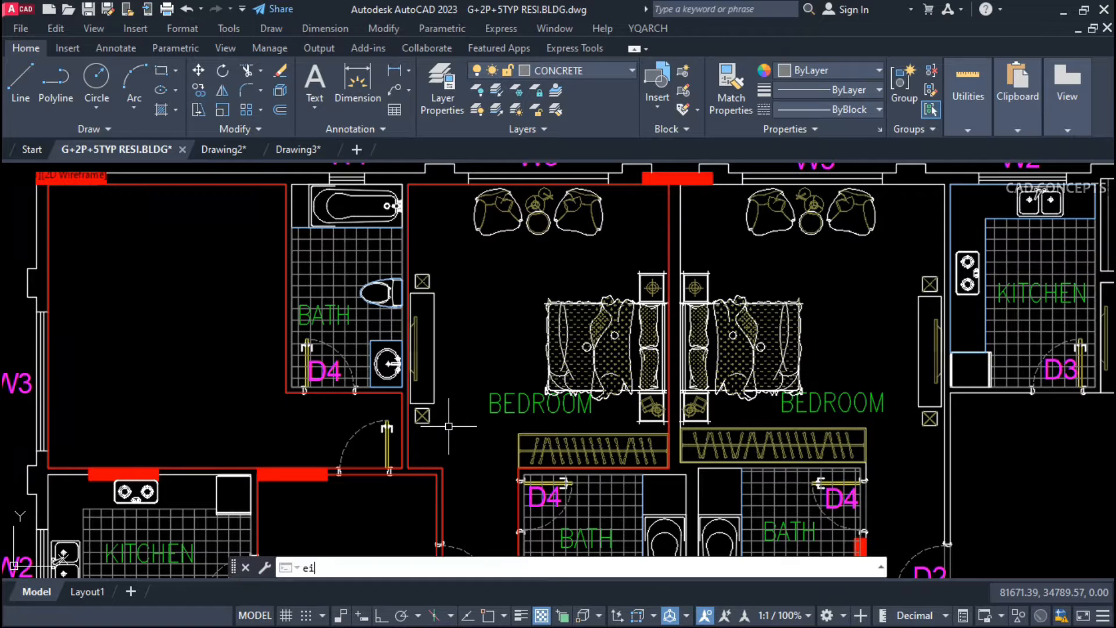
key("Return")
left_click(442, 467)
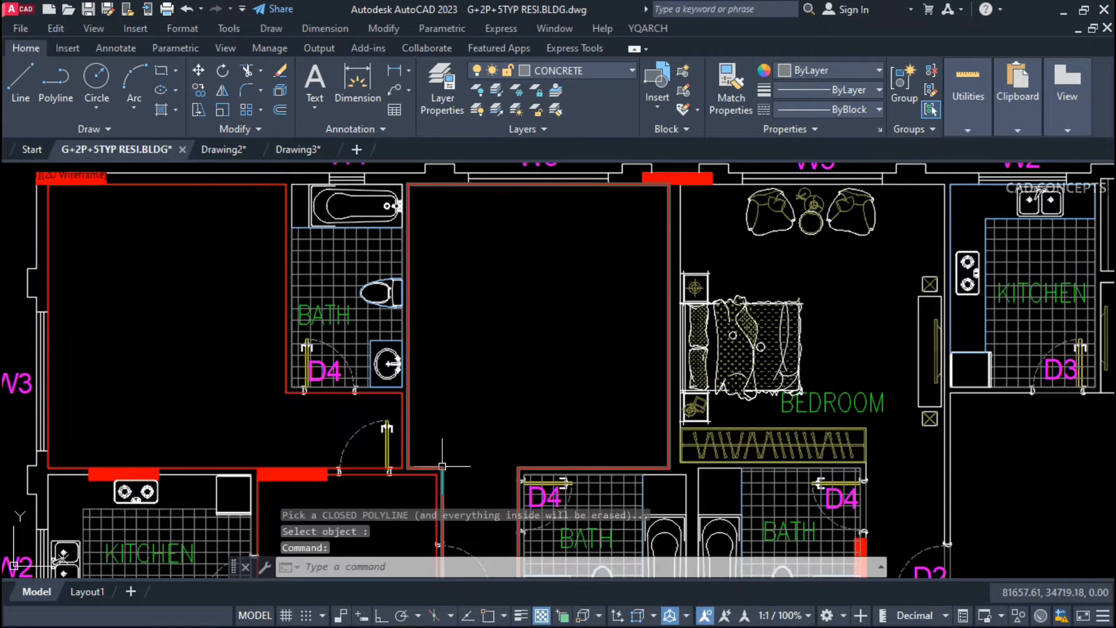
Erase everything inside the closed red polyline of the living and dining area with EICP, and undo the last change
middle_click_drag(518, 401, 502, 307)
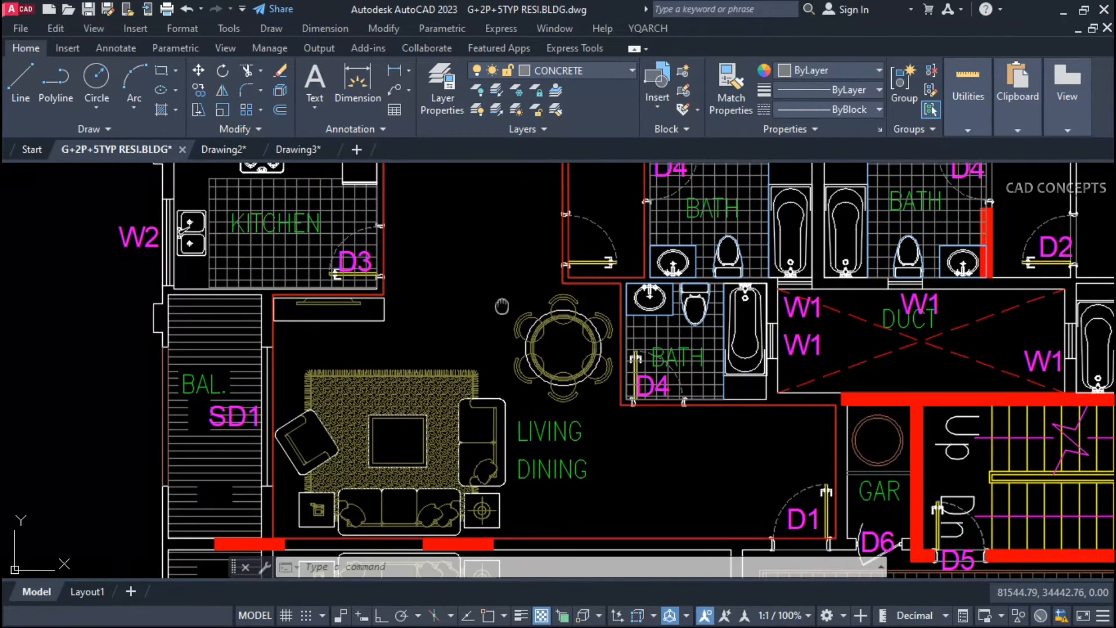
key("Return")
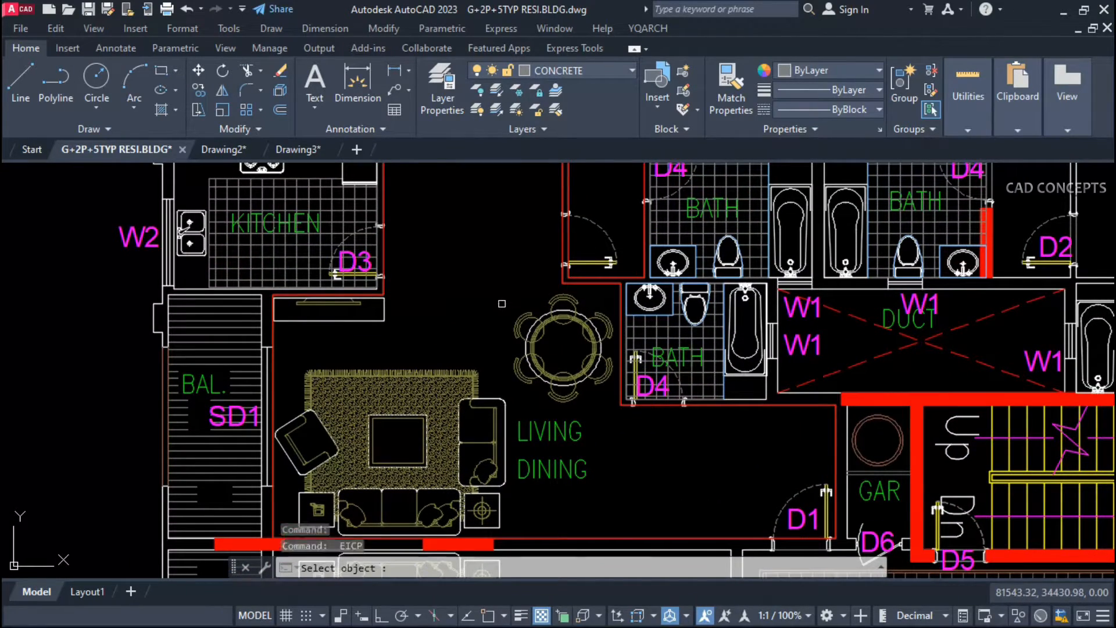
left_click(590, 285)
scroll(444, 411, "down", 2)
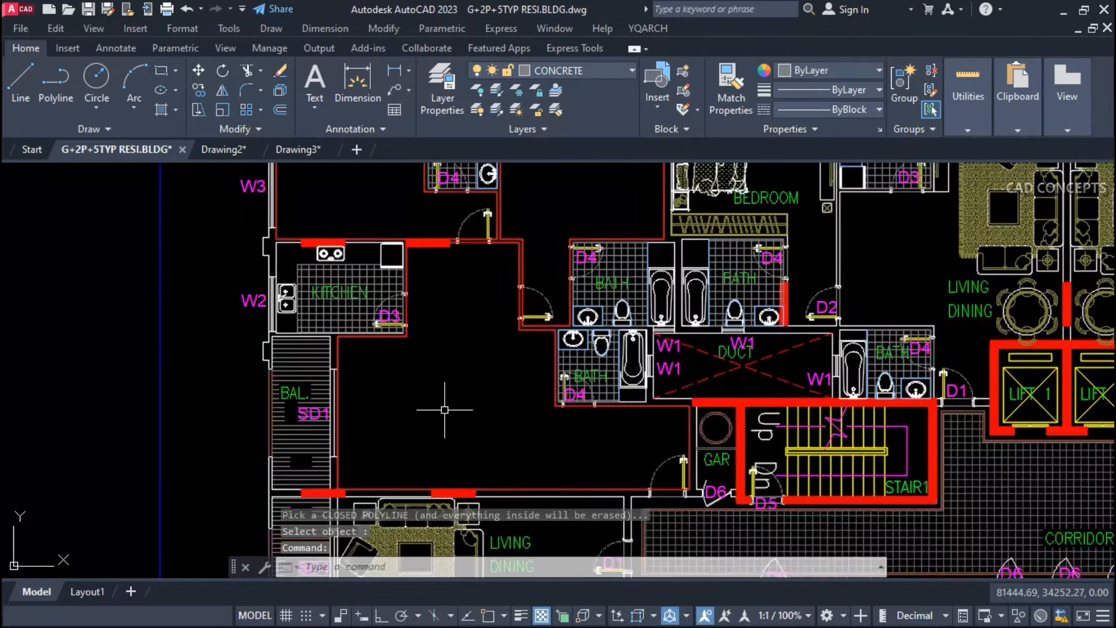
middle_click_drag(444, 411, 467, 571)
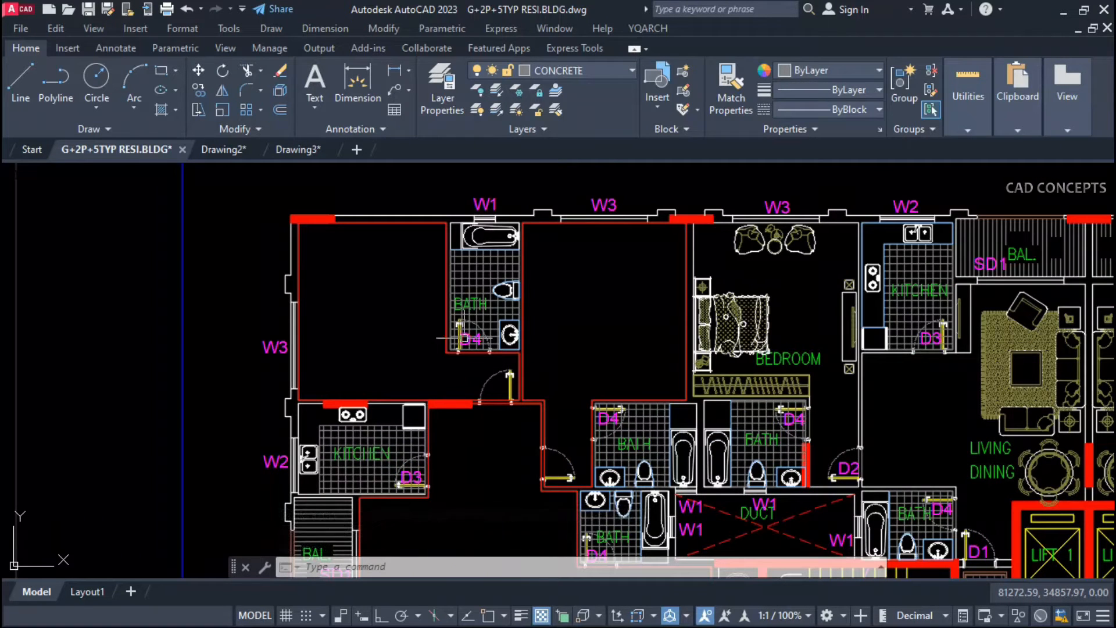
key("ctrl+z")
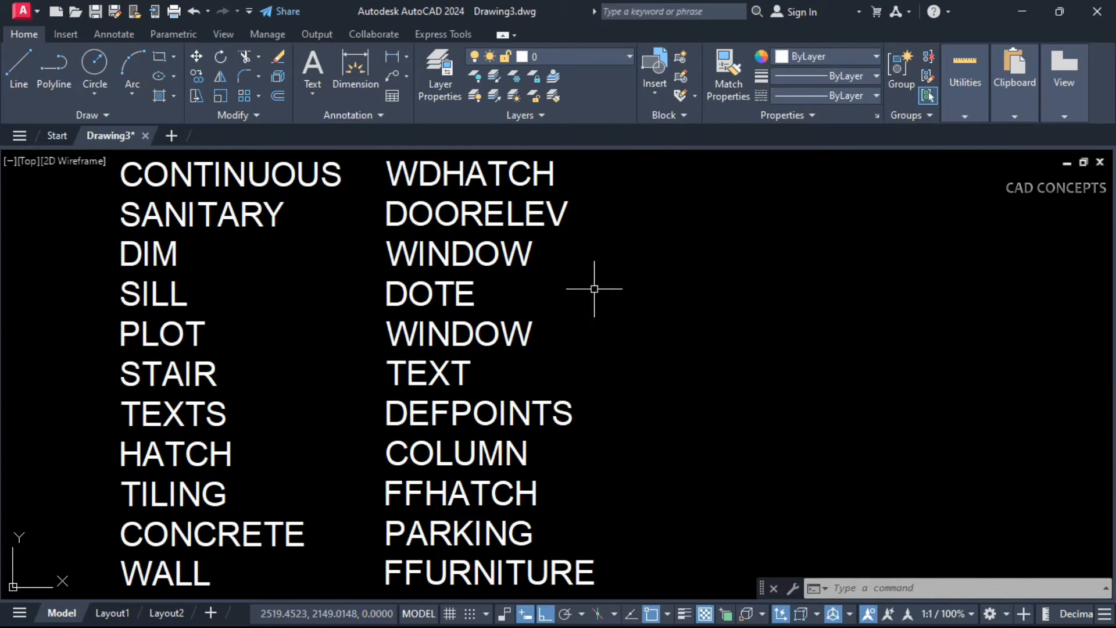
Create layers from all the texts in both columns of Drawing3 with the TXTLA command, checking the layer list before and after
left_click(622, 57)
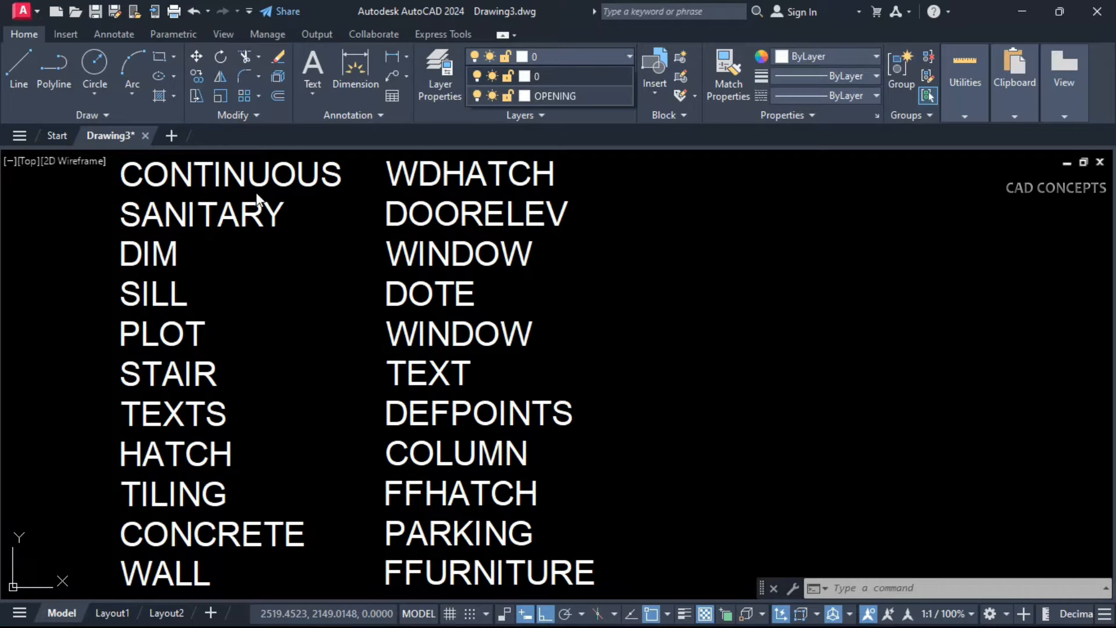
left_click(549, 72)
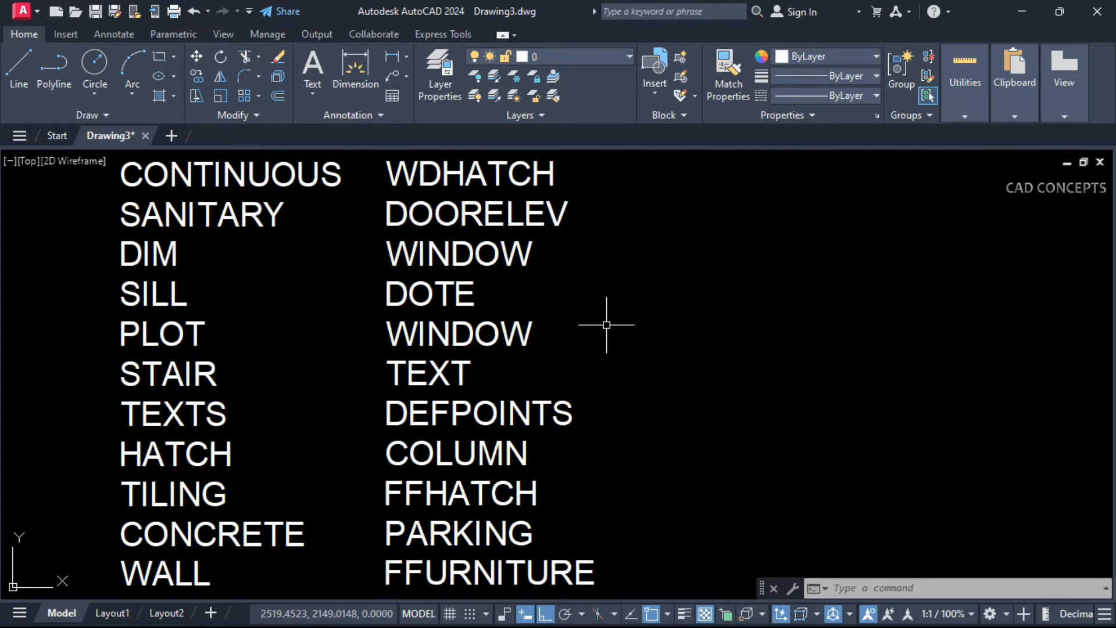
type("TXTLAY")
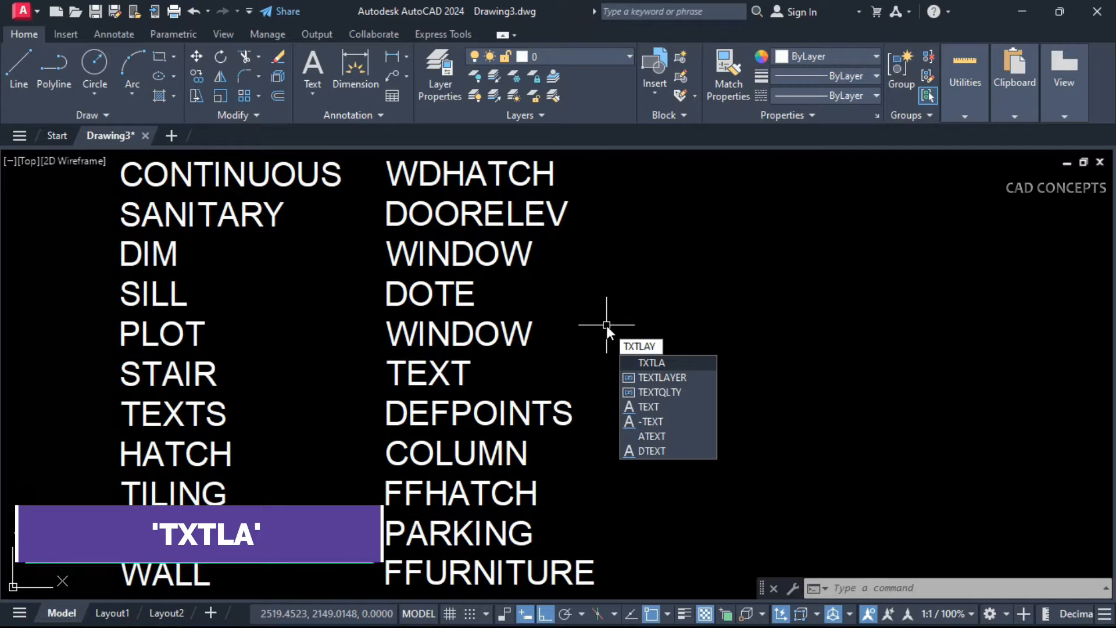
key("Return")
left_click(608, 172)
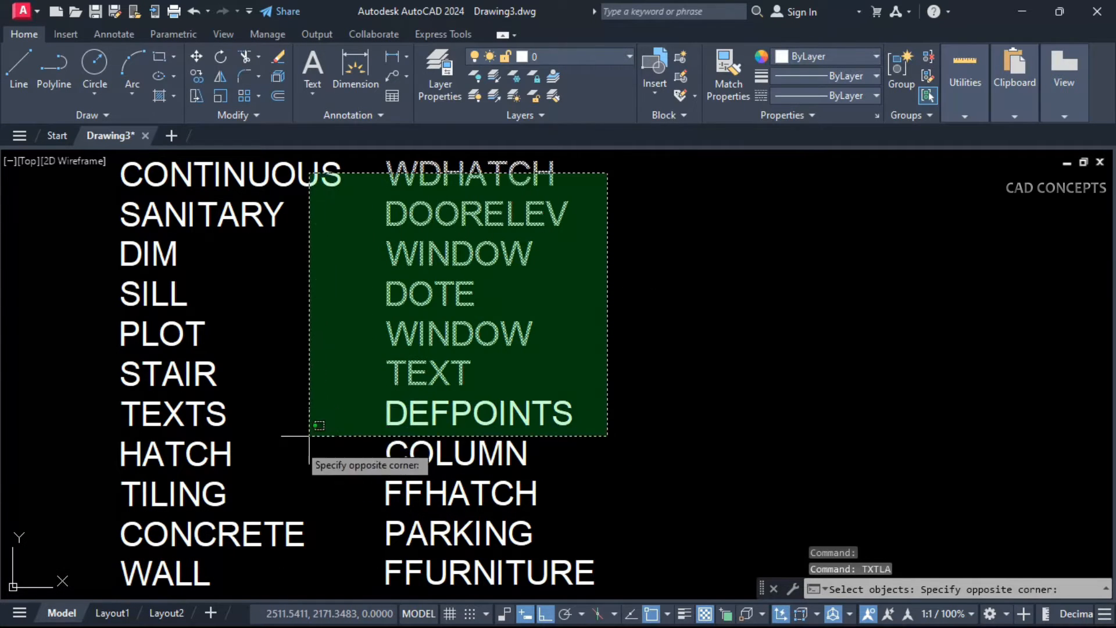
left_click(116, 565)
key("Return")
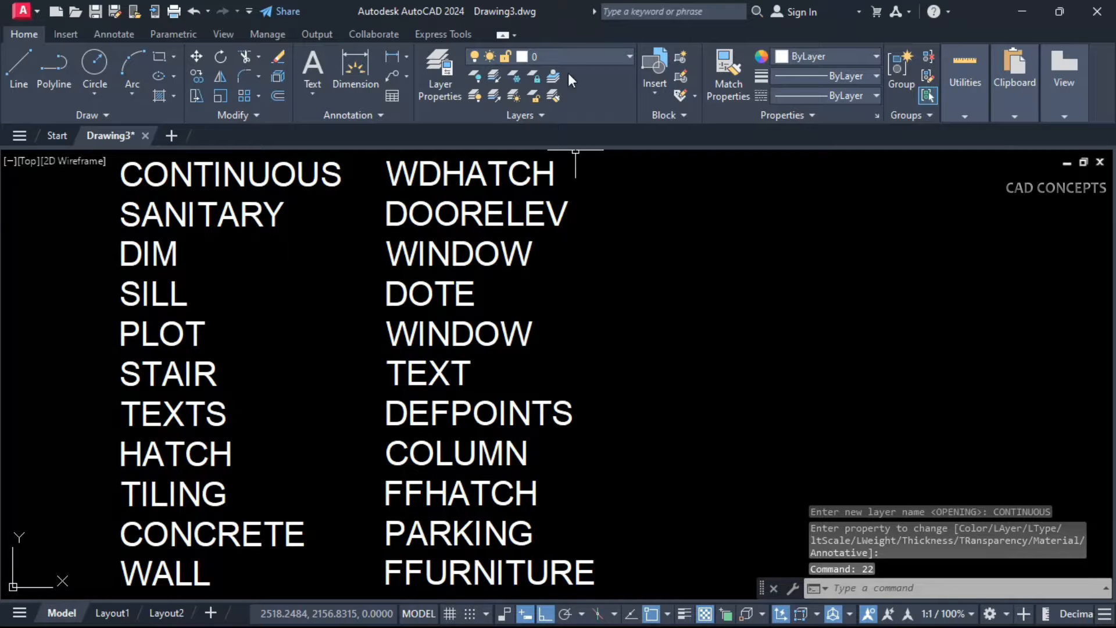
left_click(570, 54)
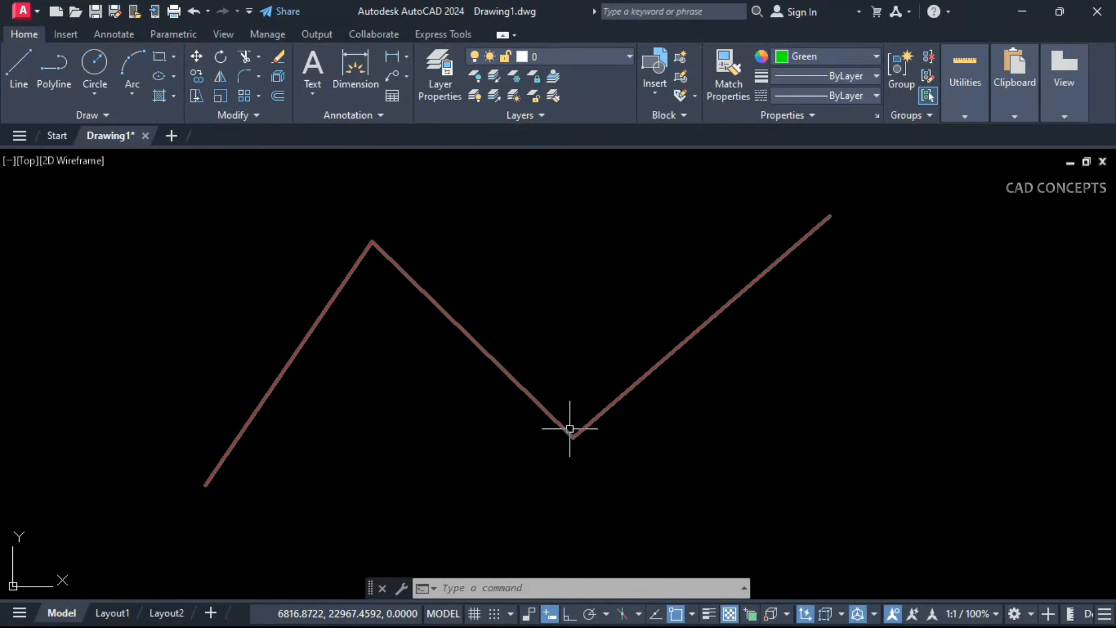
Draw a curved leader with the LEA command, its arrowhead at the red polyline's upper-right end and its arcs curving downward
middle_click_drag(725, 361, 734, 380)
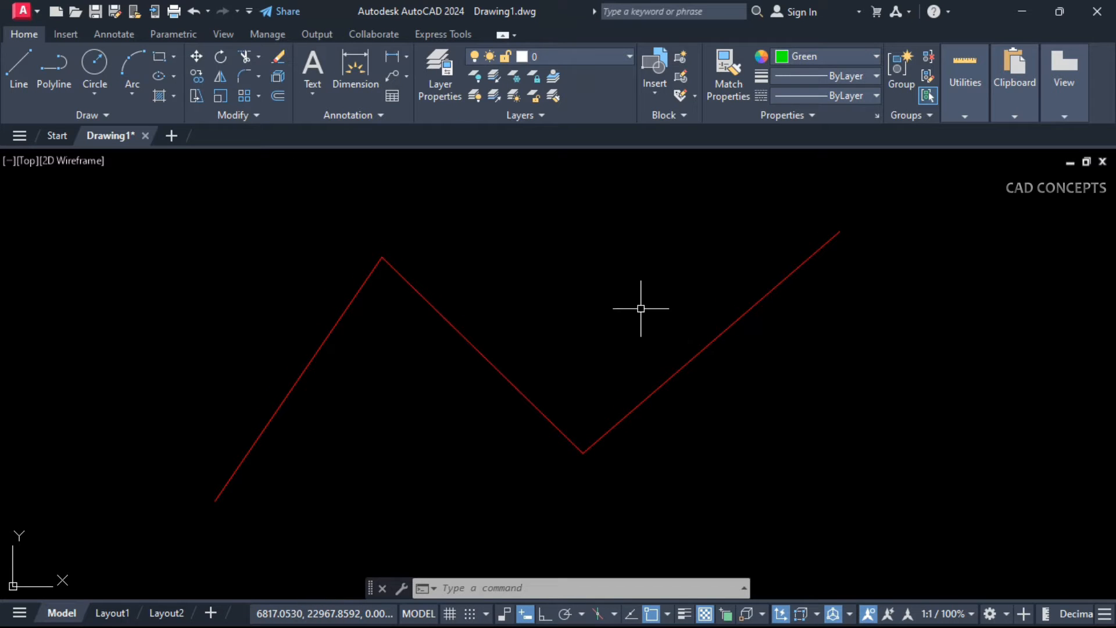
type("LEA")
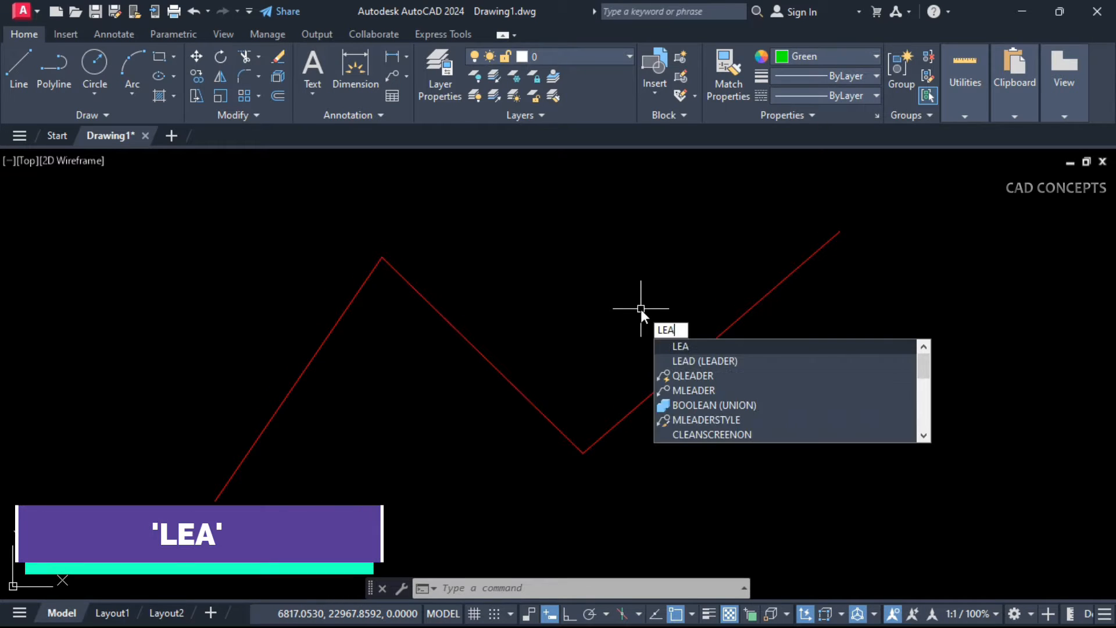
key("Return")
left_click(840, 231)
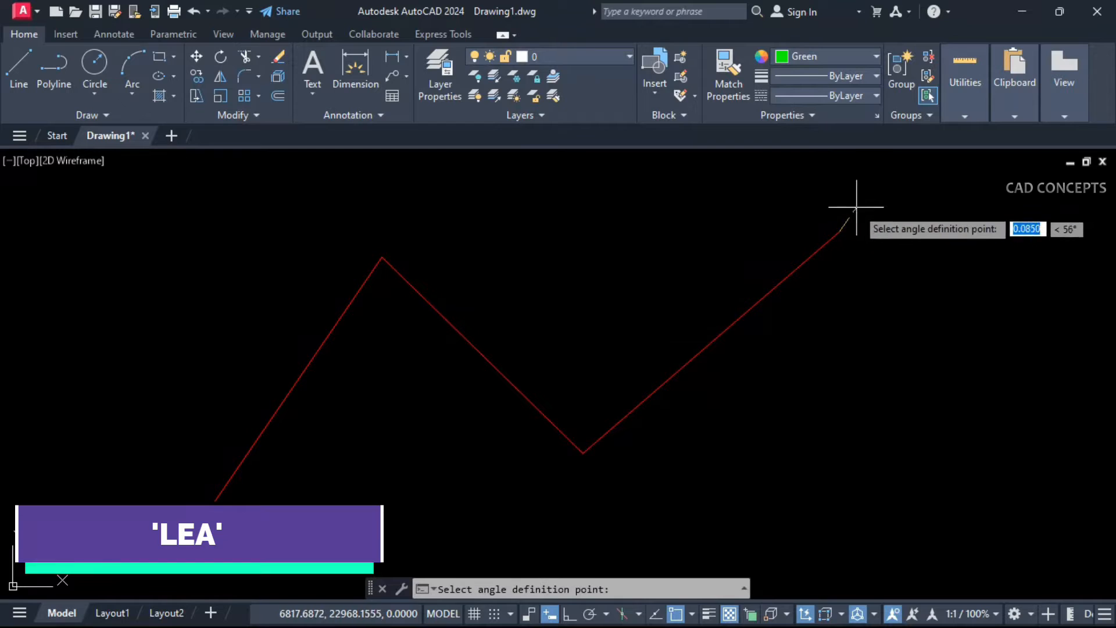
left_click(940, 195)
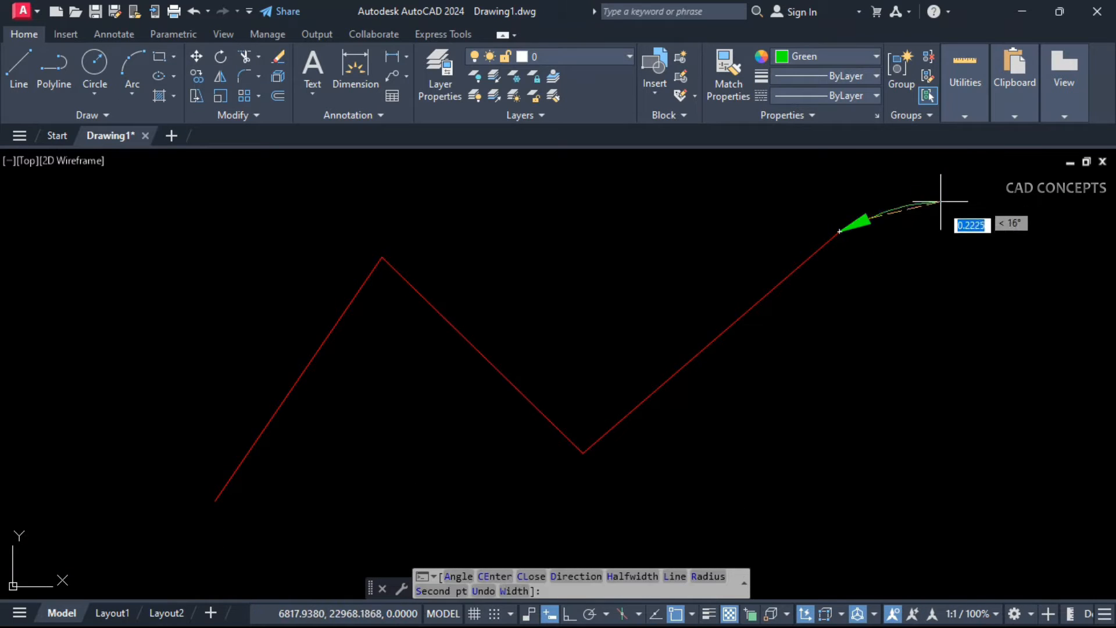
left_click(941, 299)
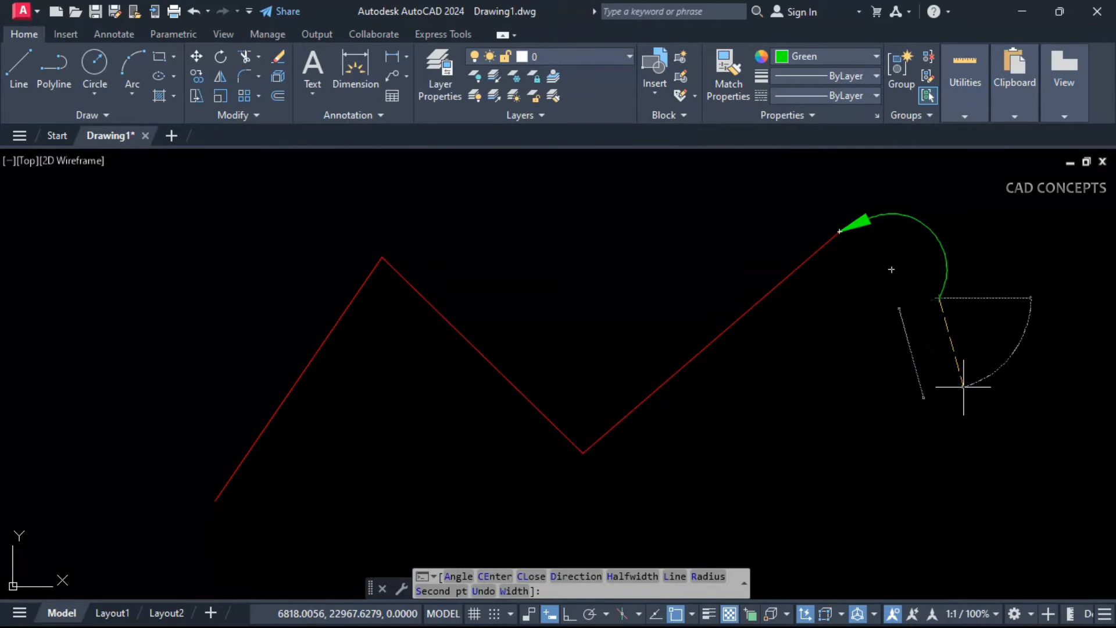
left_click(966, 458)
key("Return")
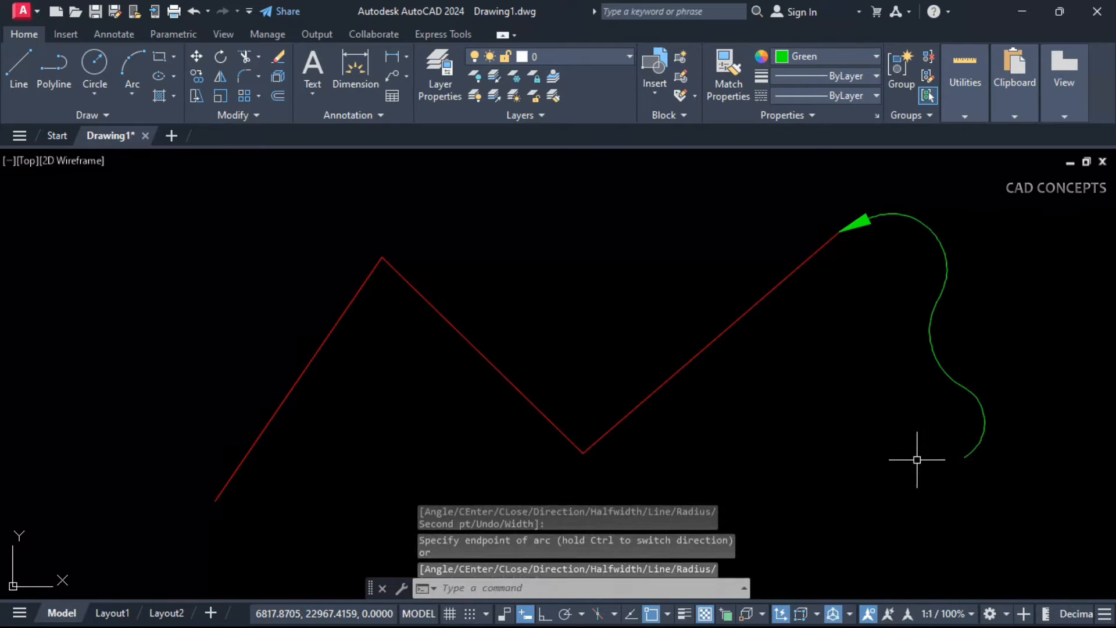
Draw a second LEA leader of two arcs, with its arrowhead at the red polyline's lower vertex and its tail running right
key("Return")
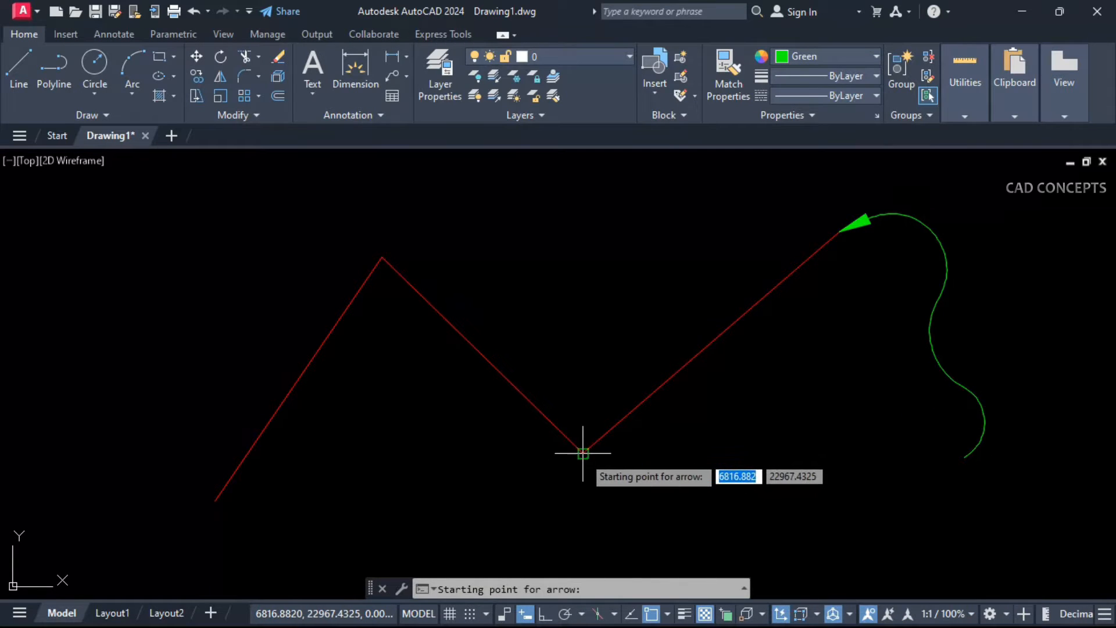
left_click(584, 452)
left_click(575, 483)
left_click(645, 517)
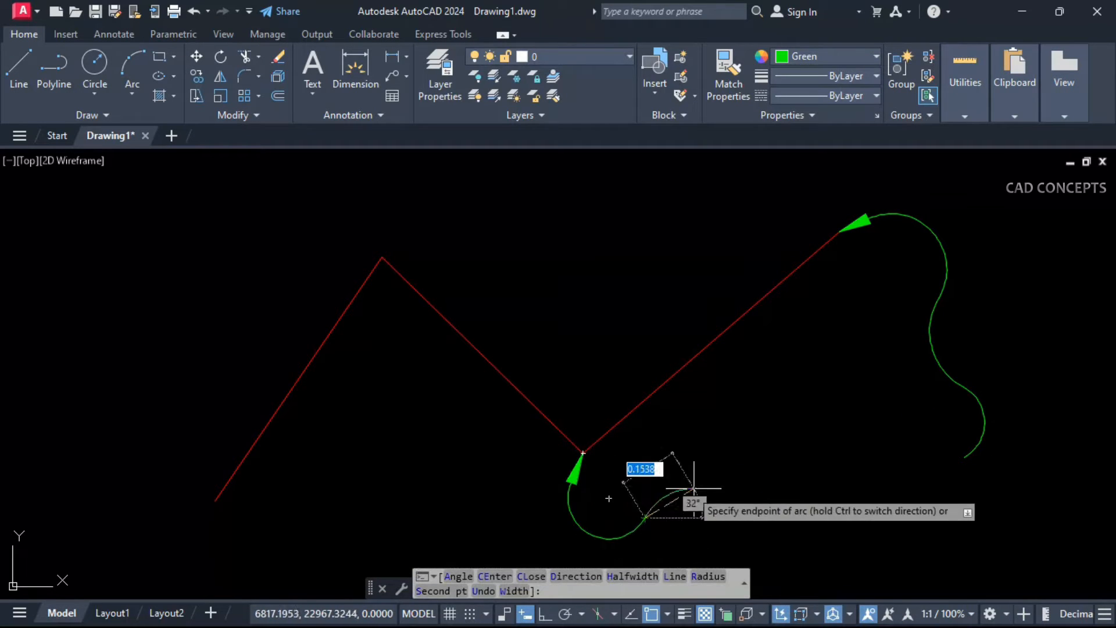
left_click(755, 508)
key("Return")
Draw a third LEA leader of two arcs, with its arrowhead at the red polyline's upper-left vertex and its tail curving down to the right
key("Return")
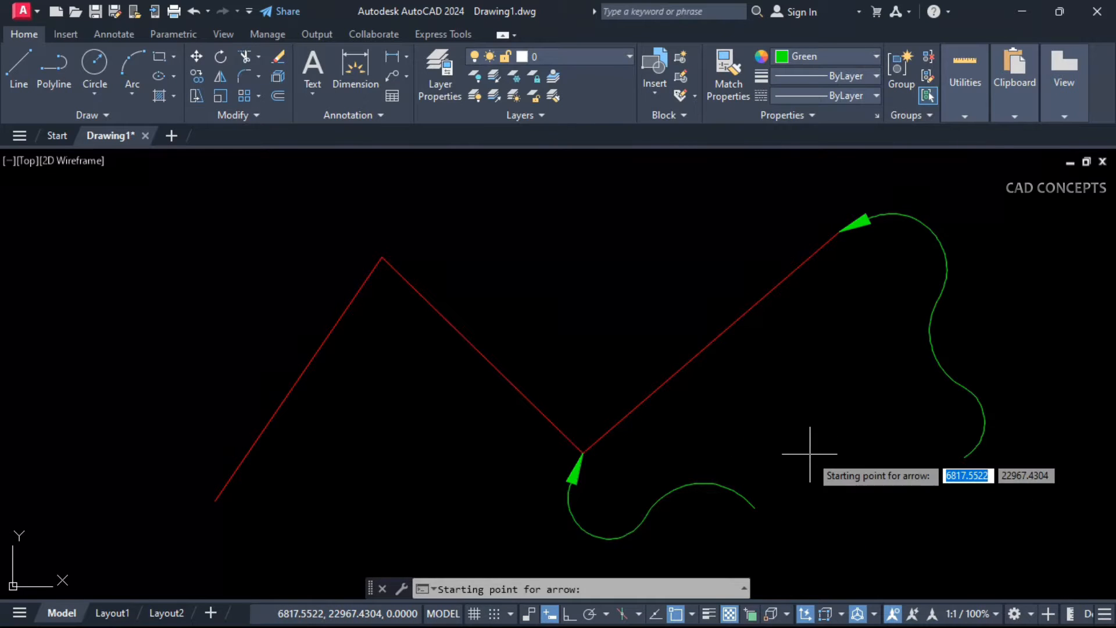
left_click(381, 257)
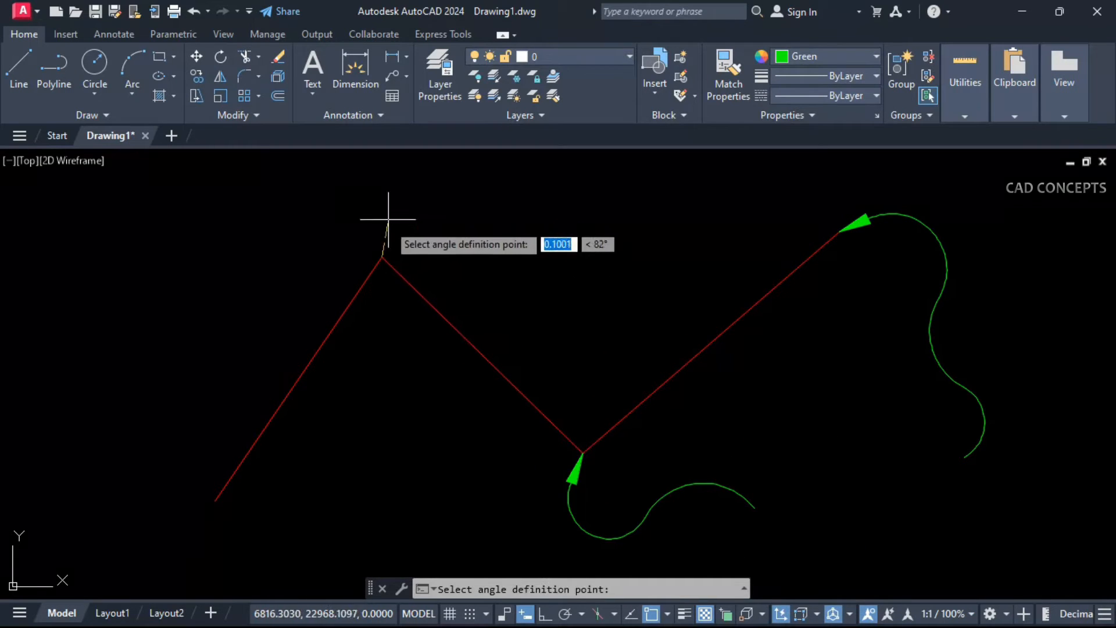
left_click(393, 222)
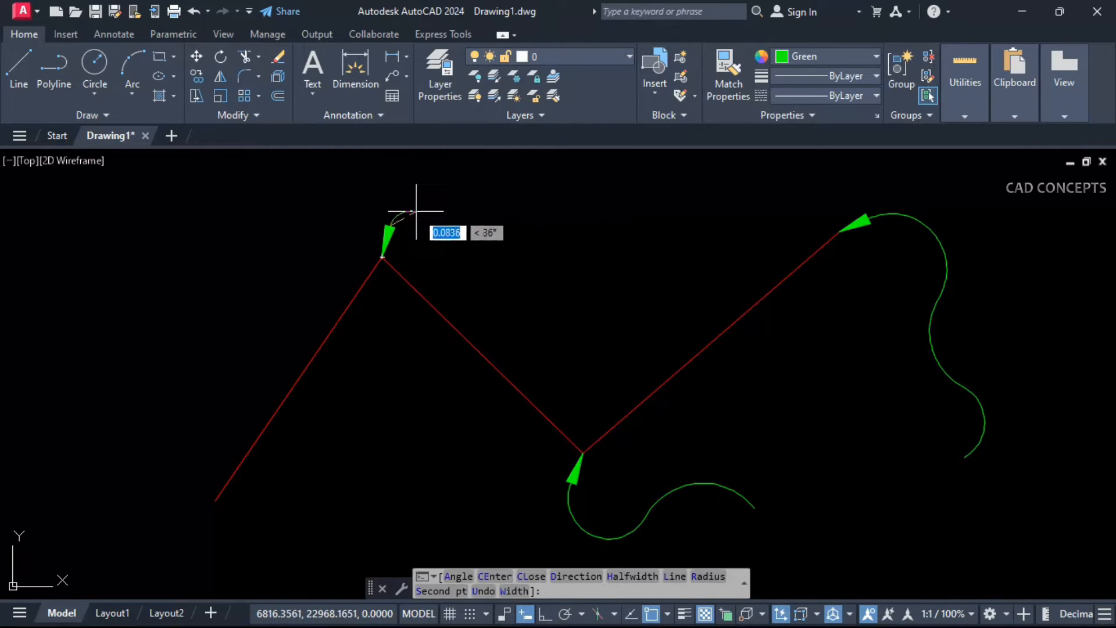
left_click(506, 301)
key("Return")
key("Return")
key("Return")
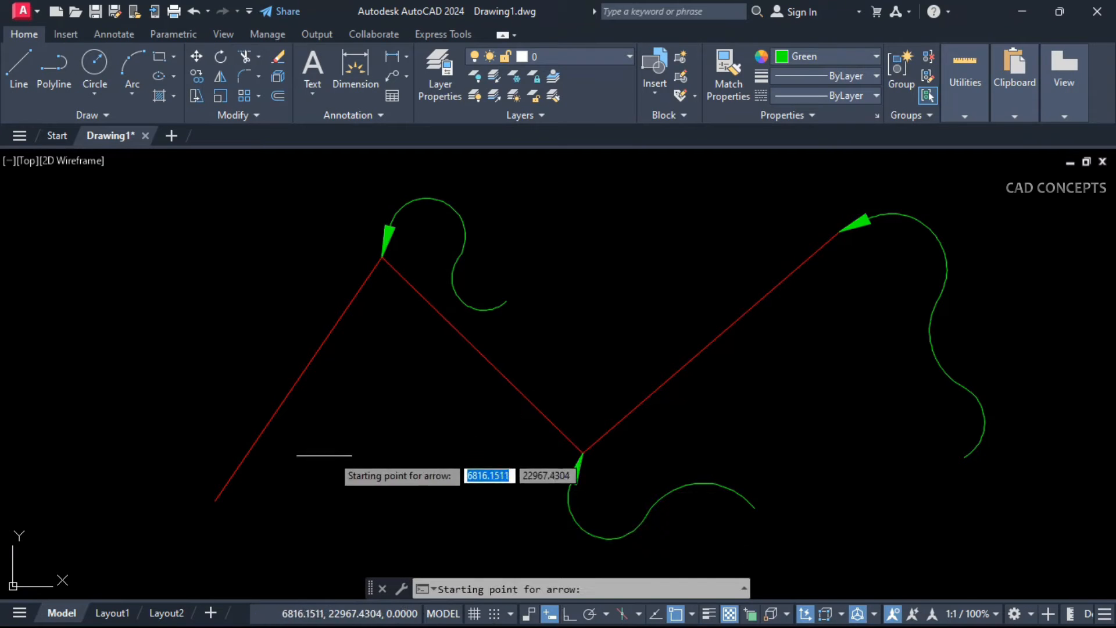
Draw a fourth LEA leader with its arrowhead at the red polyline's lower-left end and two arcs curving left and downward
left_click(215, 500)
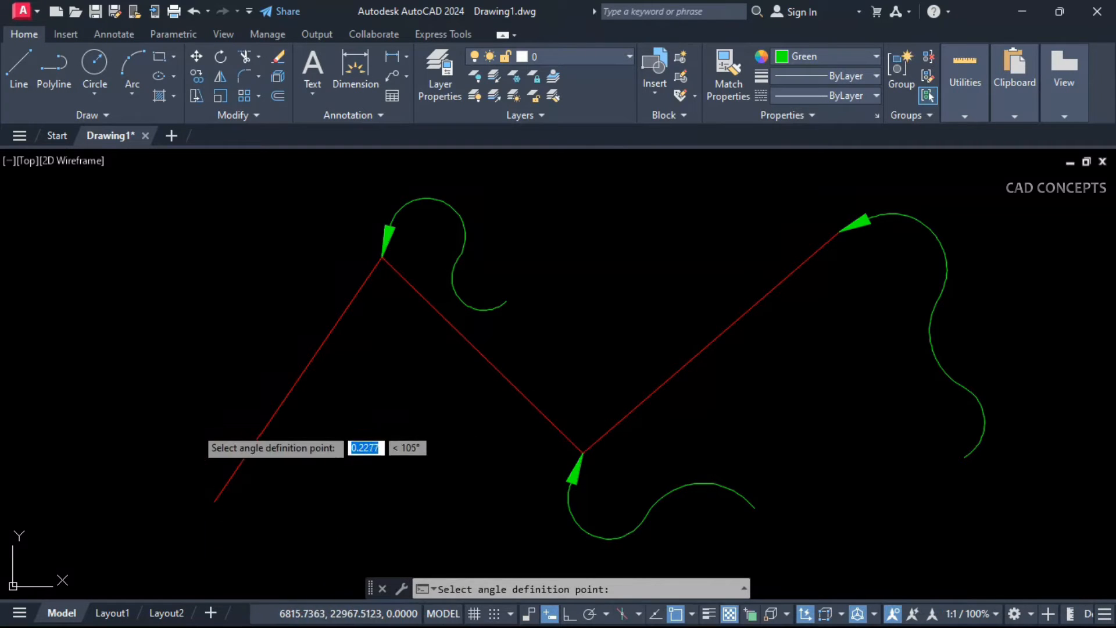
left_click(201, 433)
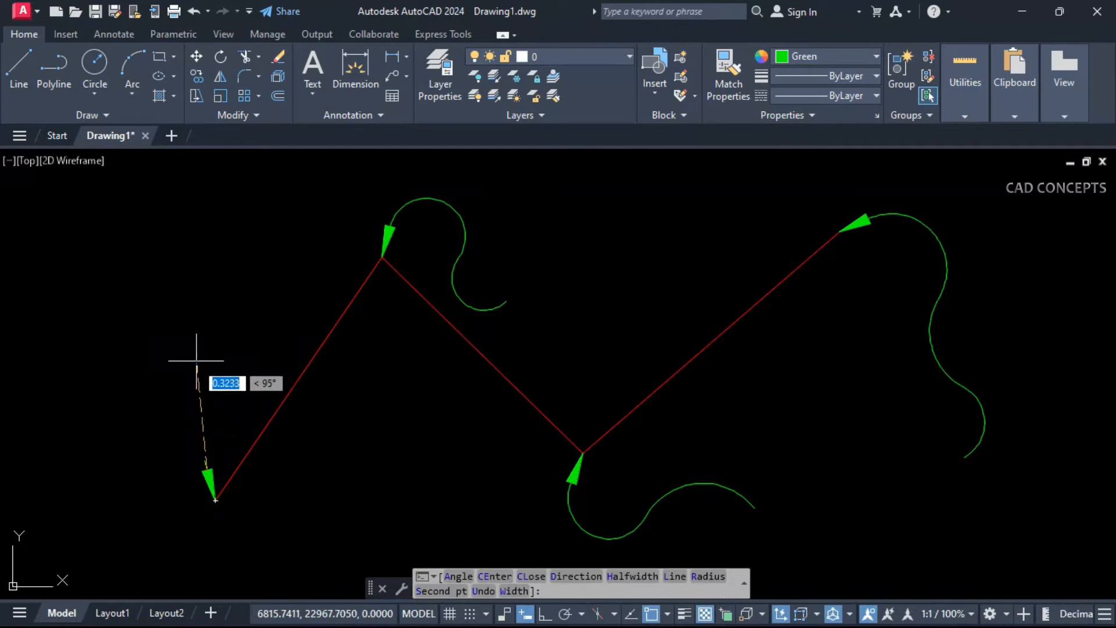
left_click(91, 506)
left_click(54, 551)
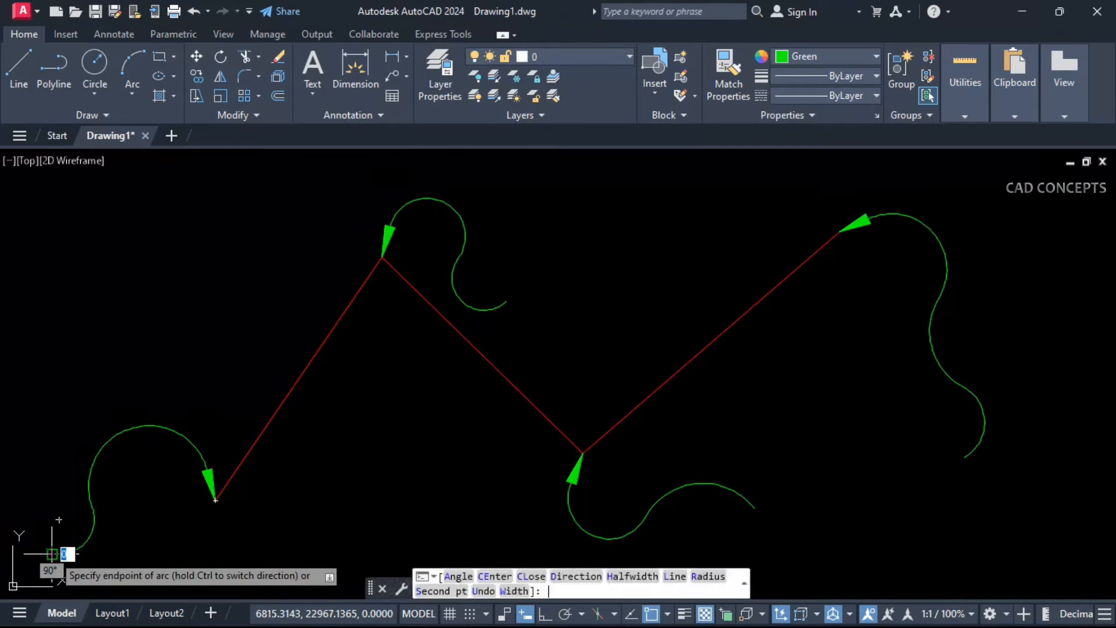
key("Return")
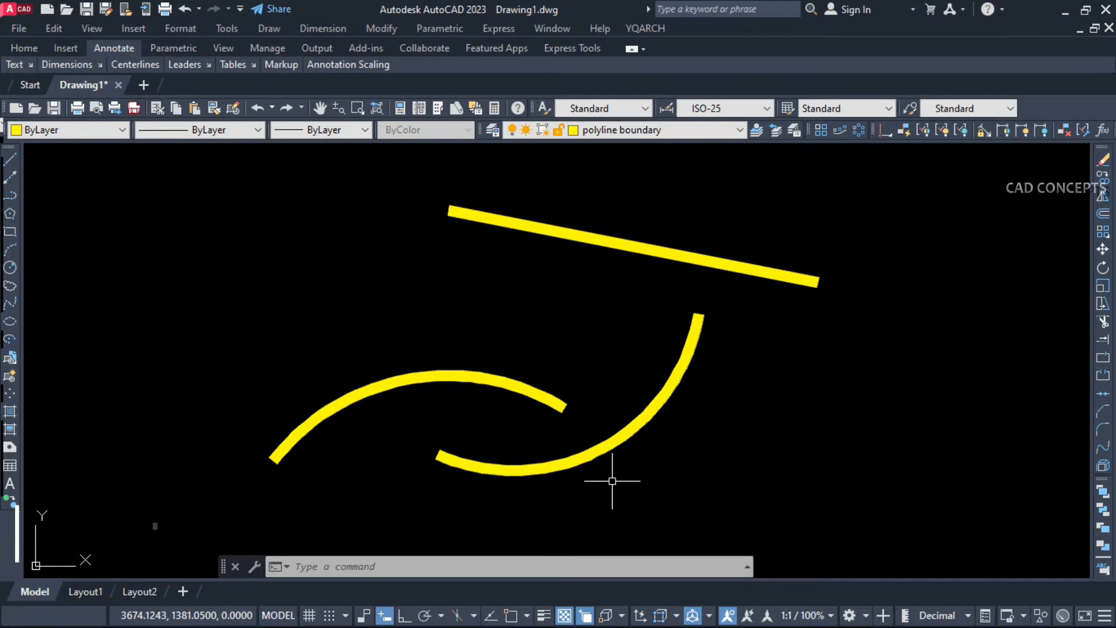
List the property table of the left yellow arc polyline with the CHG command and review its numbered properties
type("CHG")
key("Return")
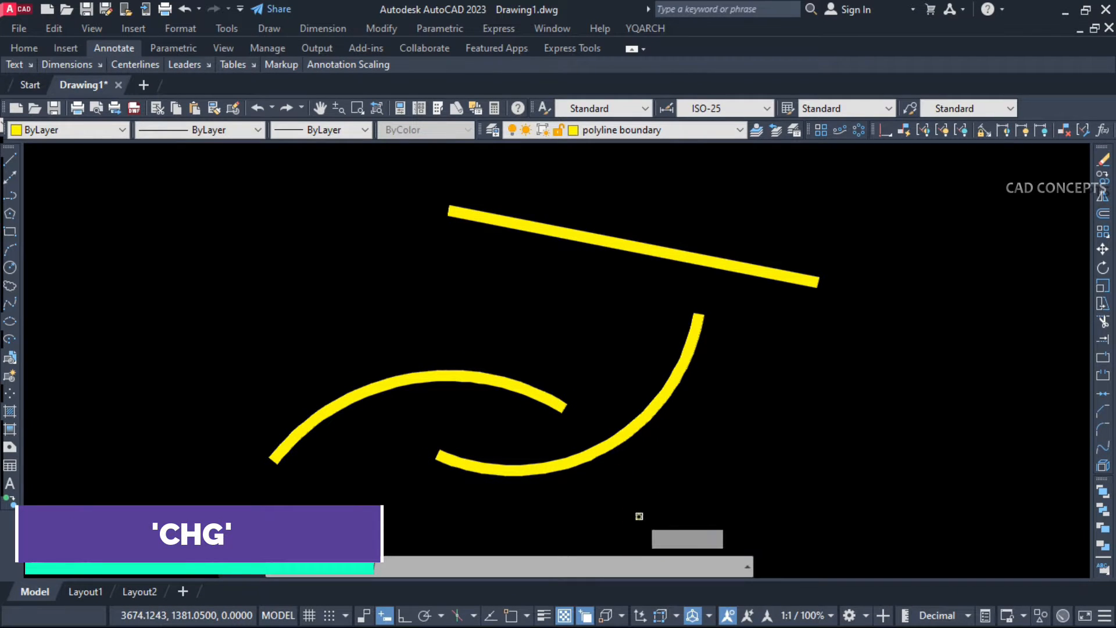
left_click(525, 400)
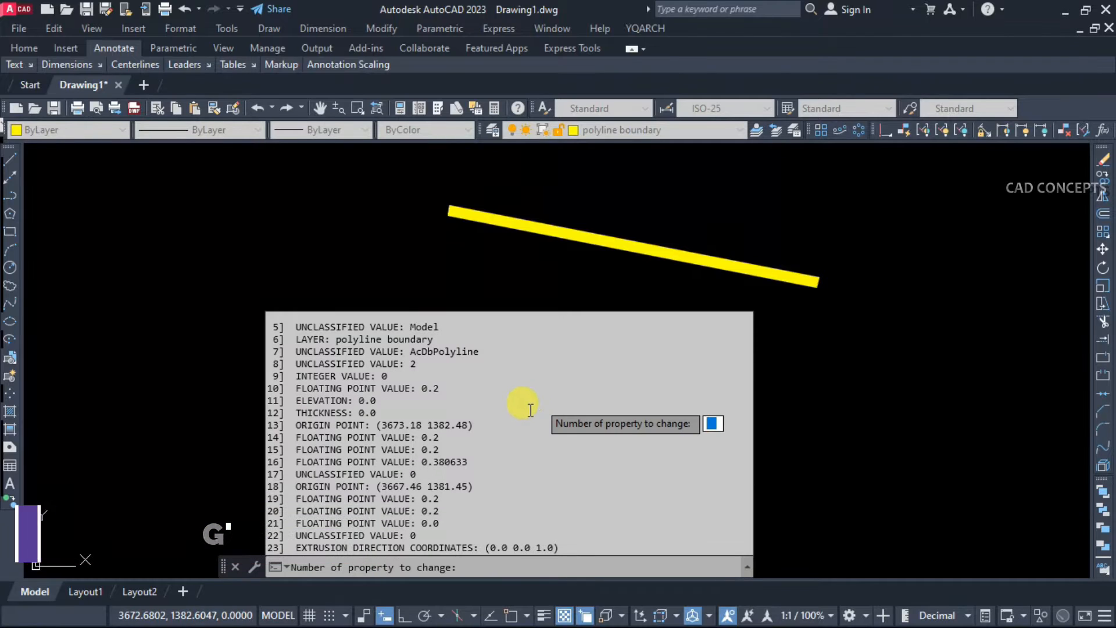
scroll(353, 448, "up", 3)
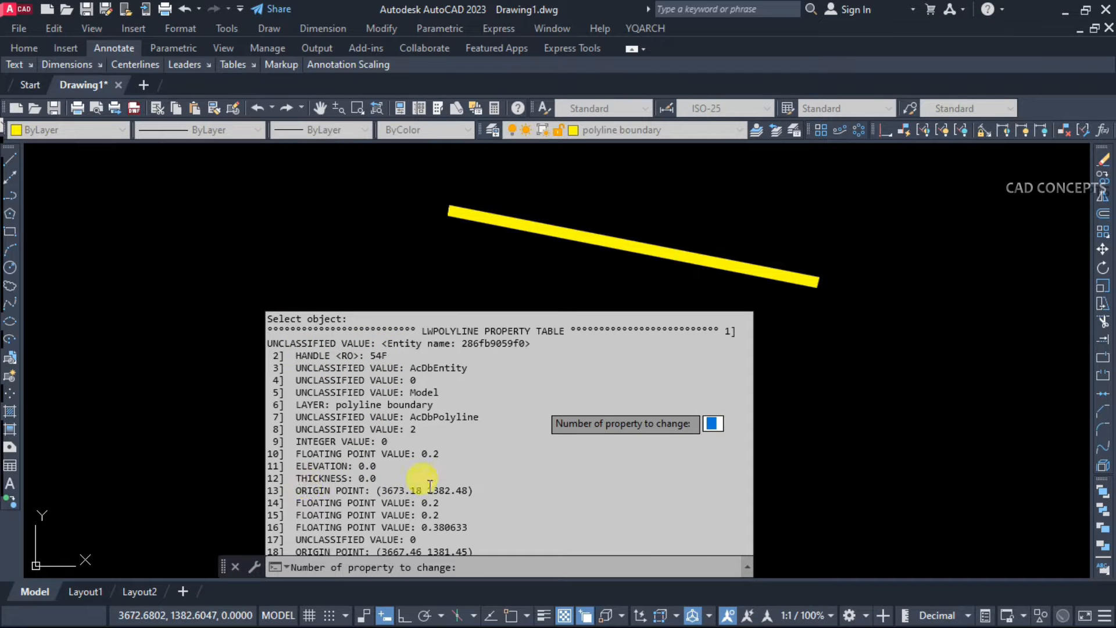
scroll(430, 485, "down", 3)
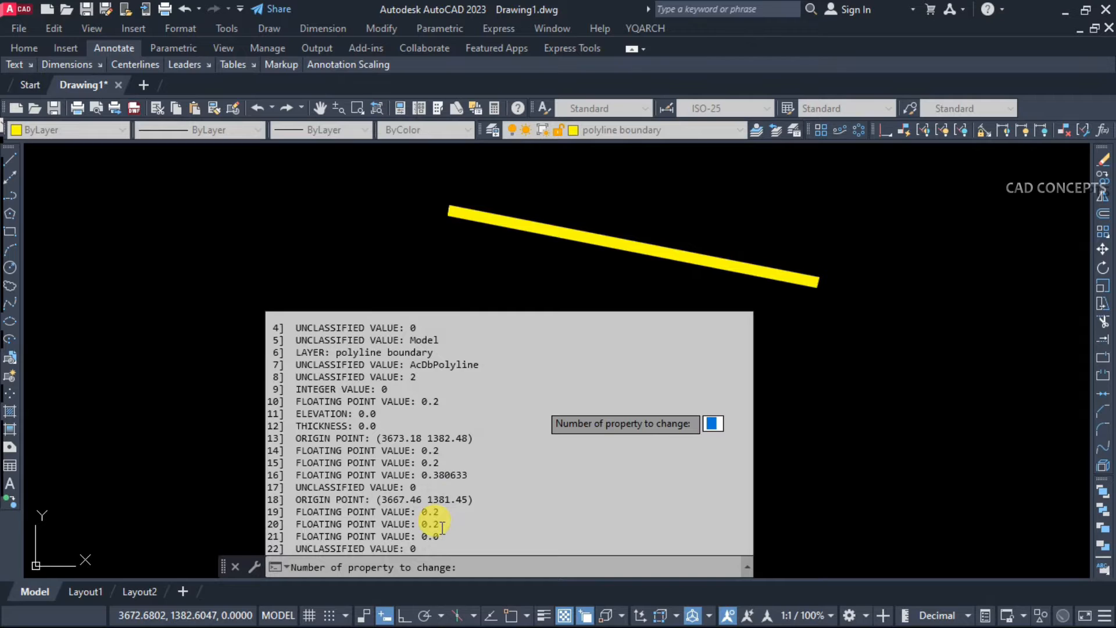
scroll(442, 527, "down", 1)
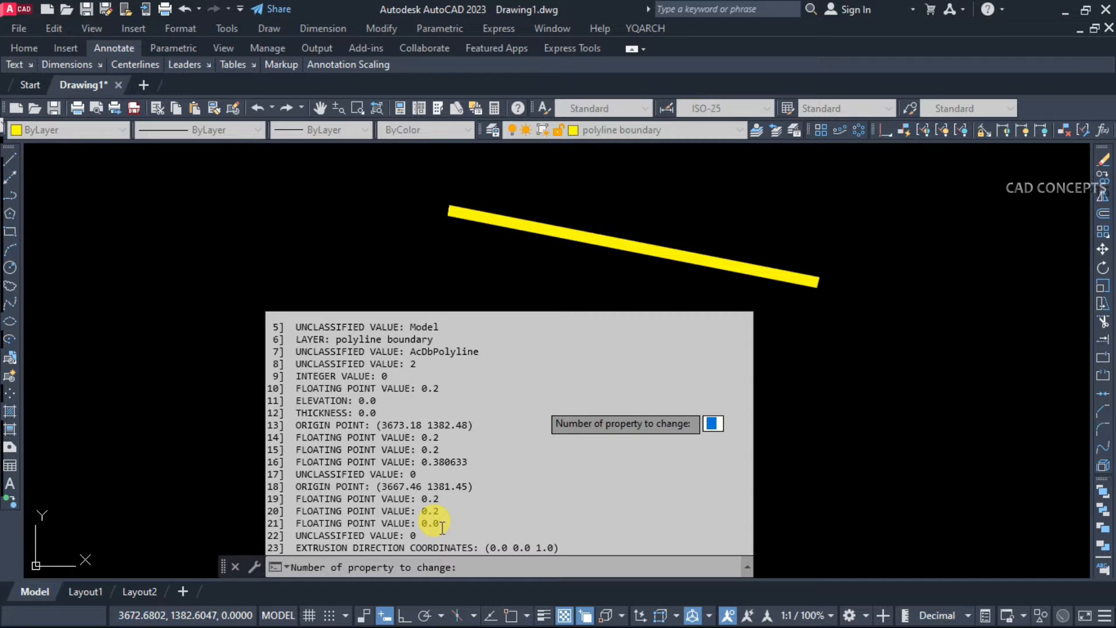
scroll(442, 527, "up", 5)
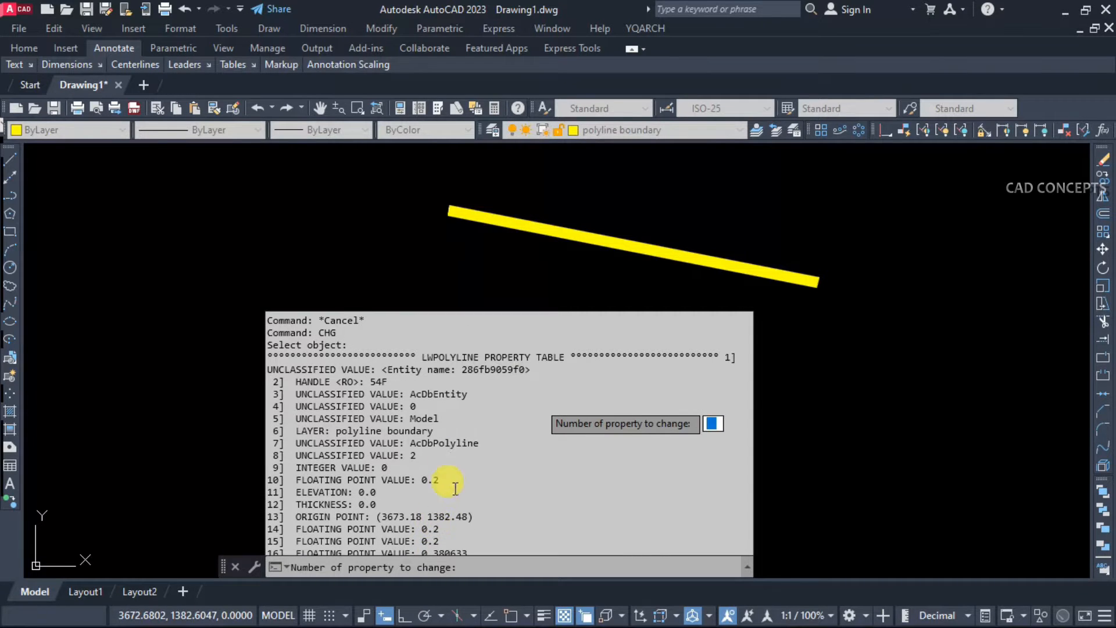
Cancel the property change and list the lower-right yellow arc polyline's properties with CHG
key("Escape")
key("Return")
left_click(651, 250)
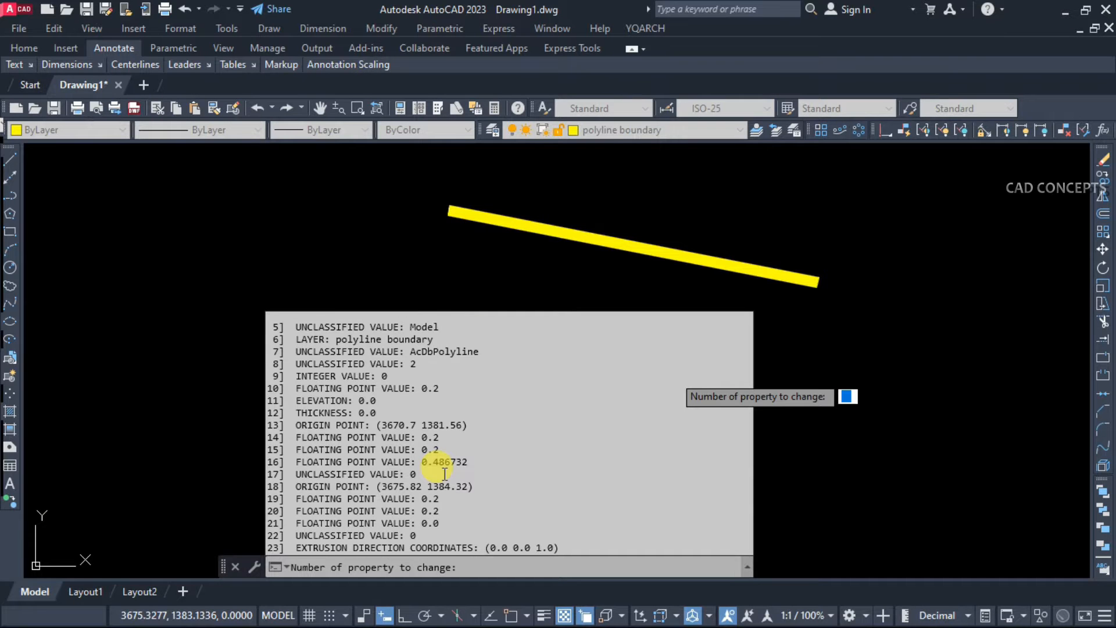
scroll(446, 494, "up", 6)
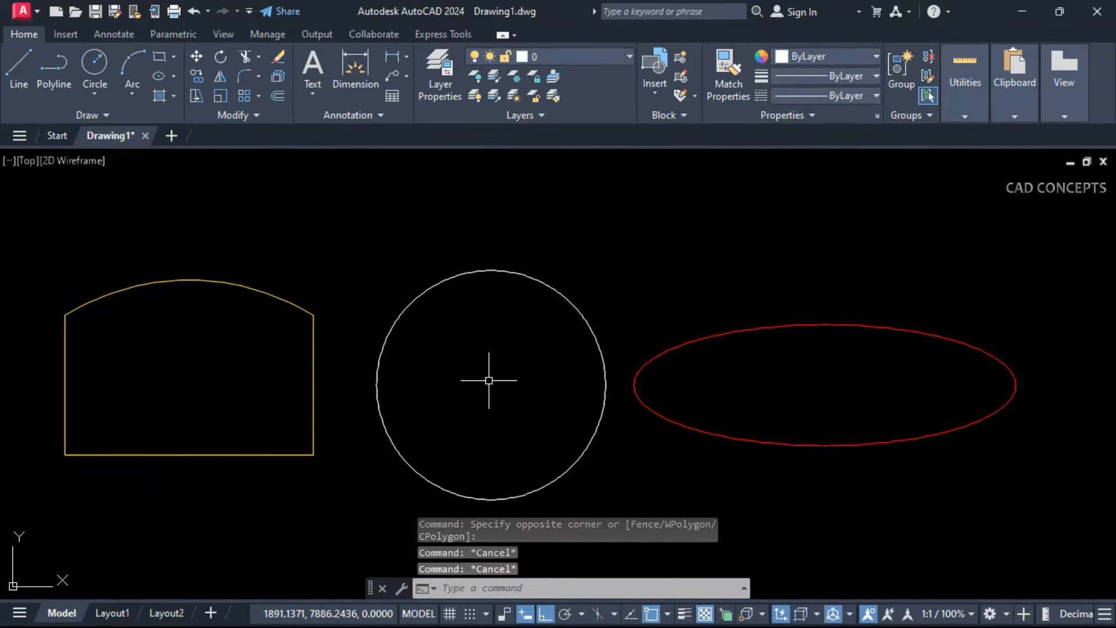
Label the arched yellow shape with its area using the CAR command, placing and scaling the text in the shape's lower part
key("Escape")
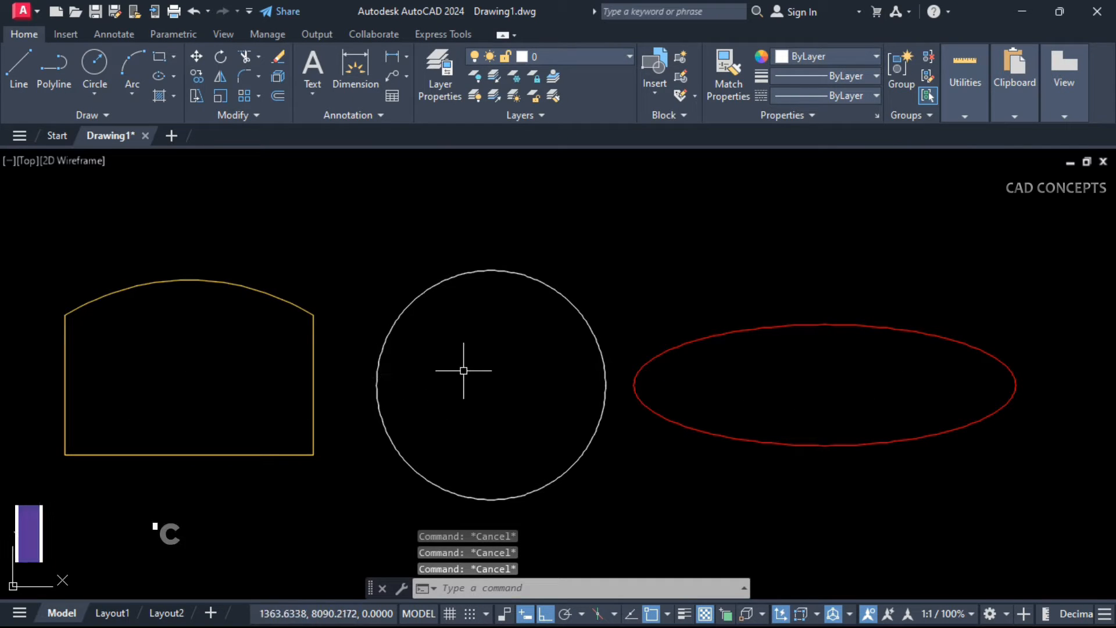
type("CAR")
key("Return")
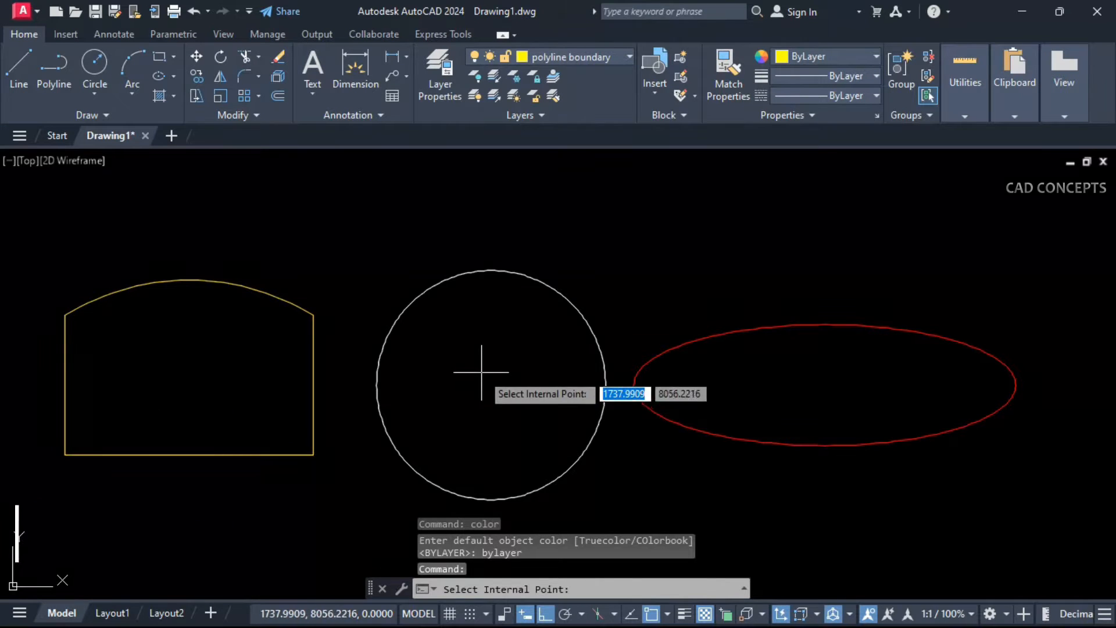
left_click(186, 360)
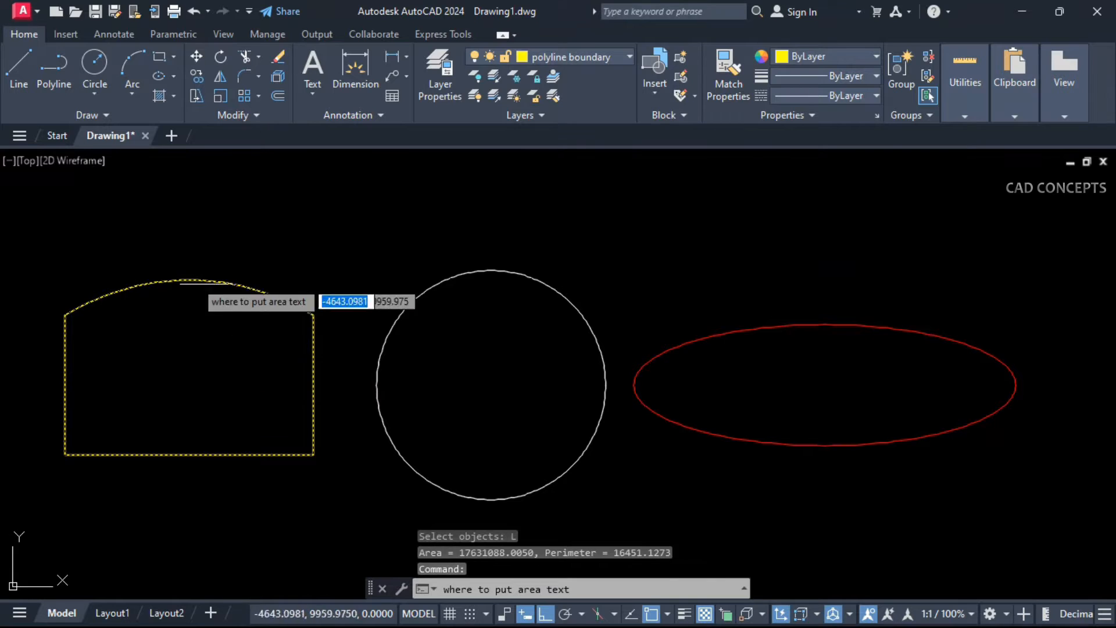
left_click(90, 427)
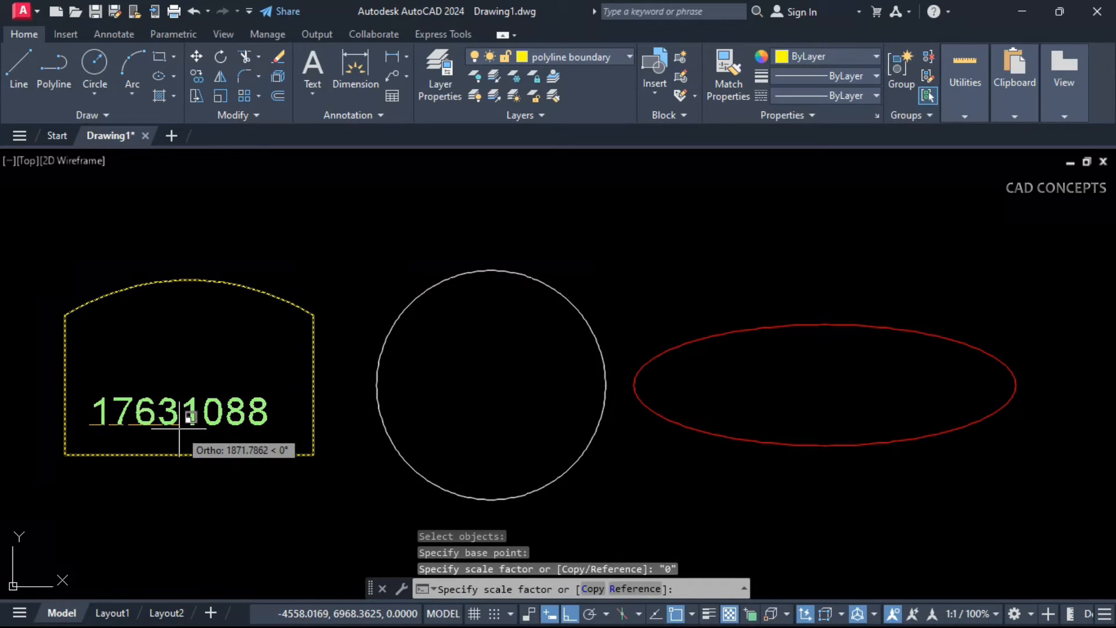
left_click(180, 428)
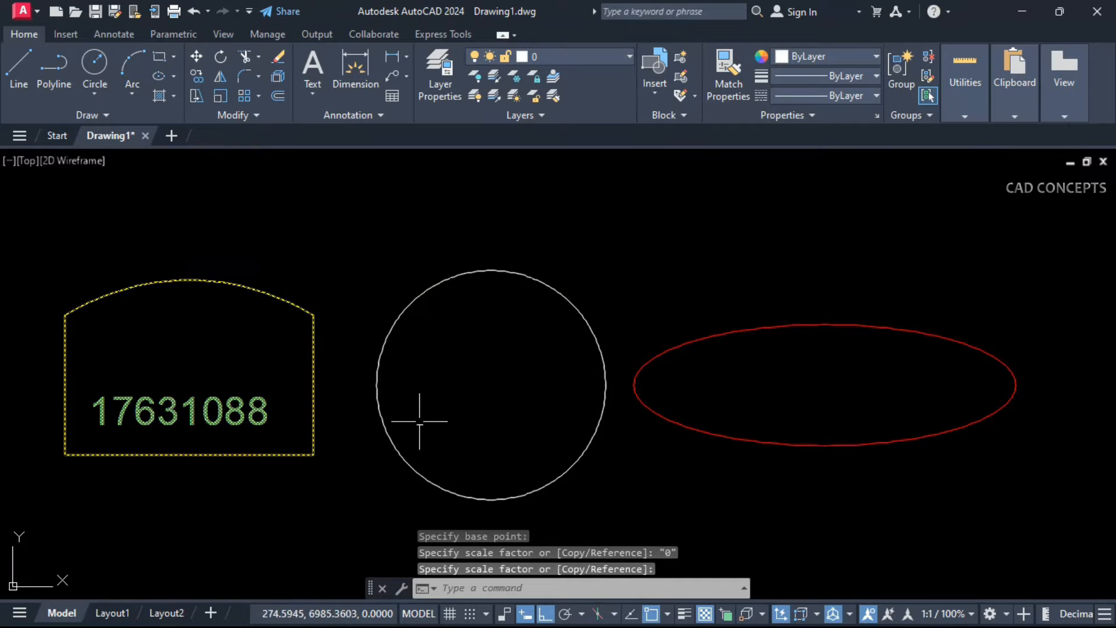
Label the circle with its area using CAR, scaling the text to span most of the circle's width
key("Return")
left_click(482, 384)
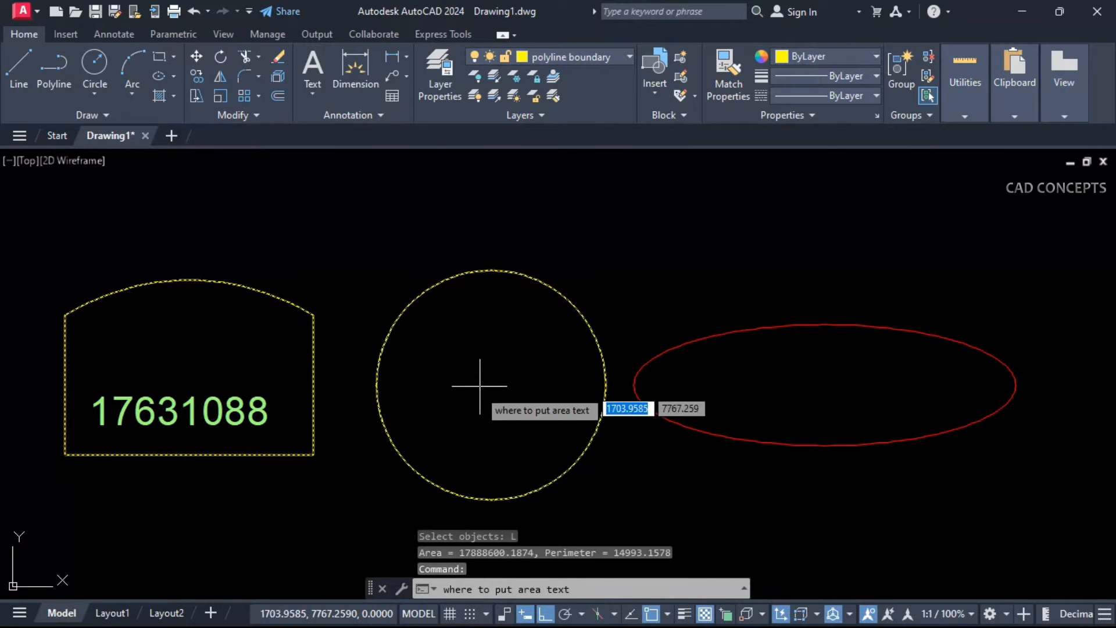
left_click(427, 423)
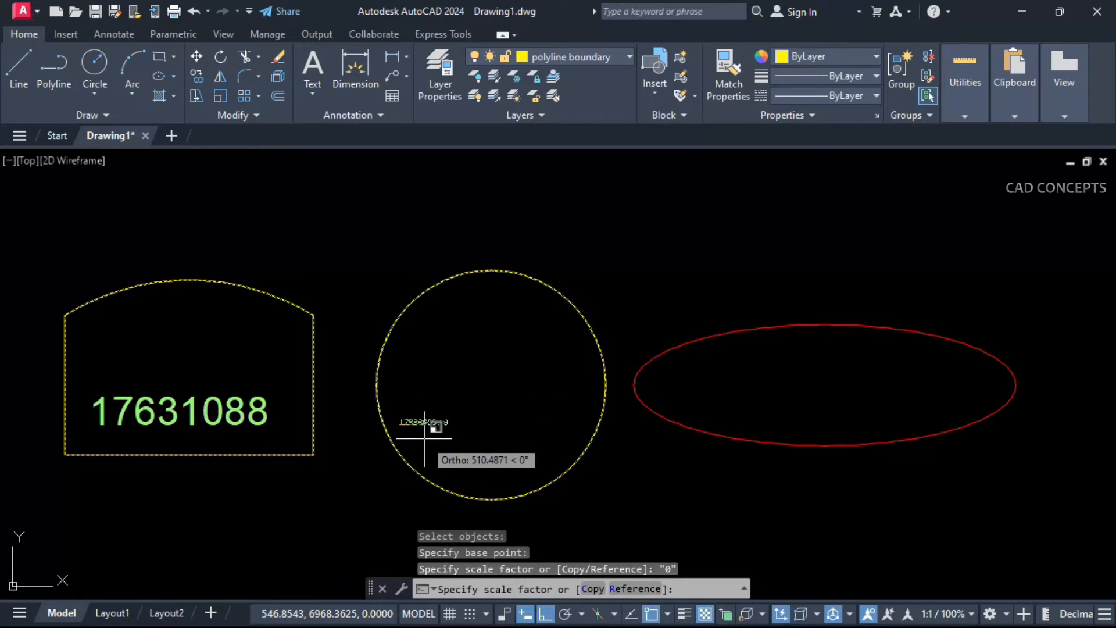
left_click(485, 439)
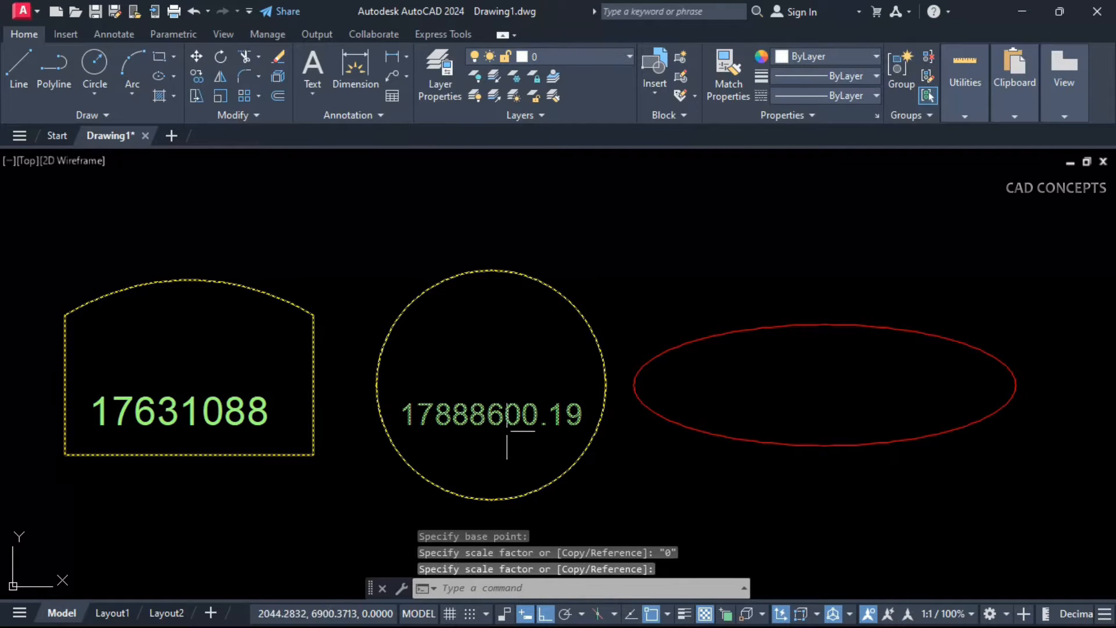
Label the red ellipse with its area using CAR, placing the text inside the ellipse and enlarging it
key("Return")
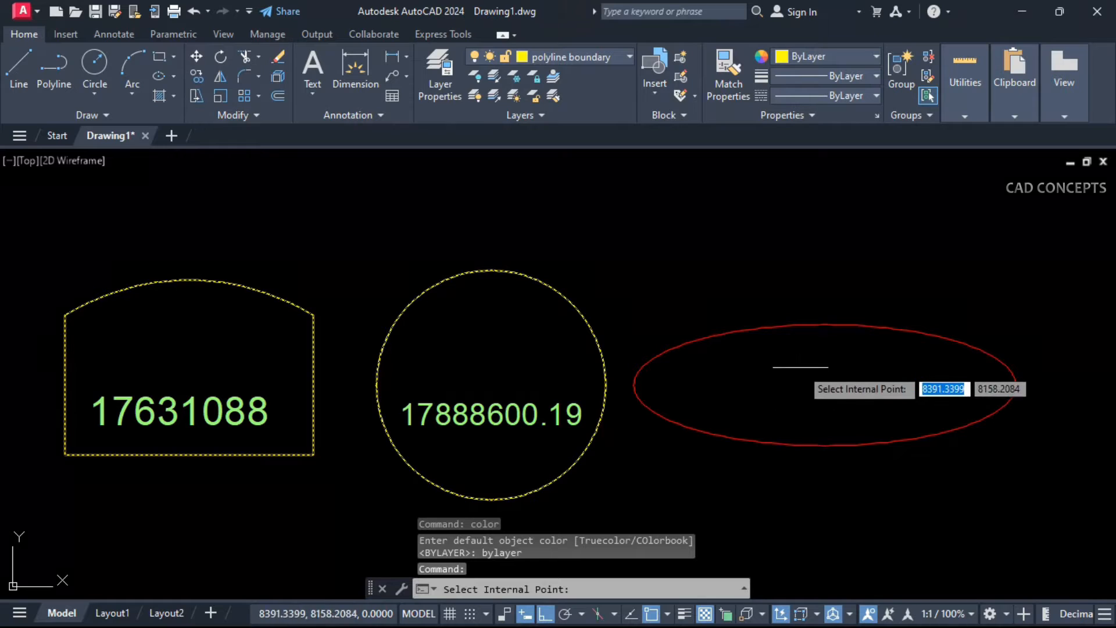
left_click(803, 381)
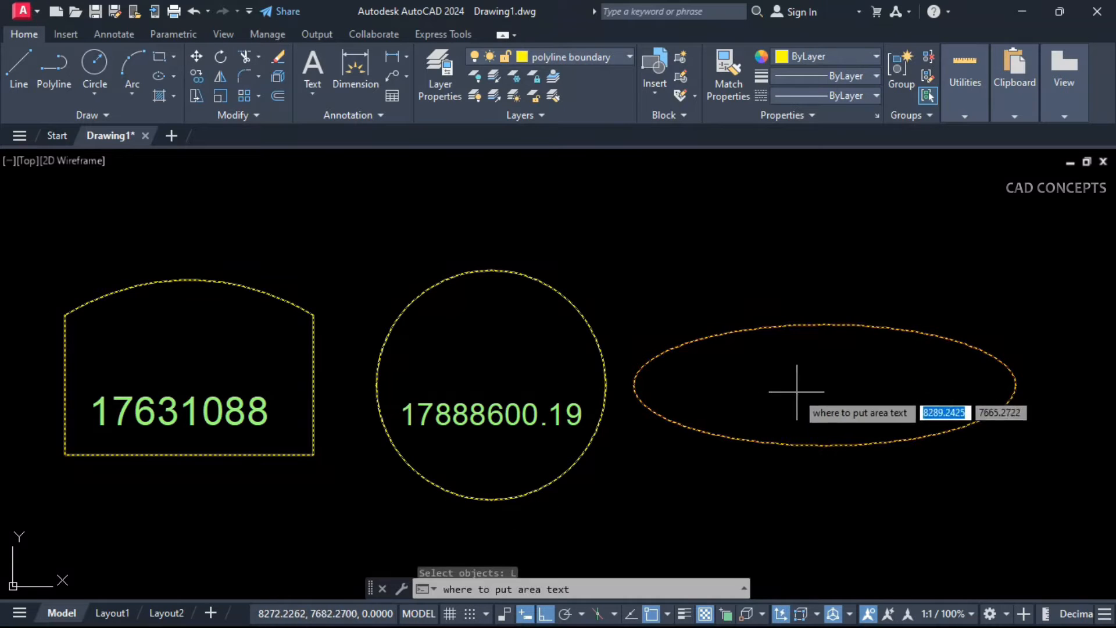
left_click(695, 414)
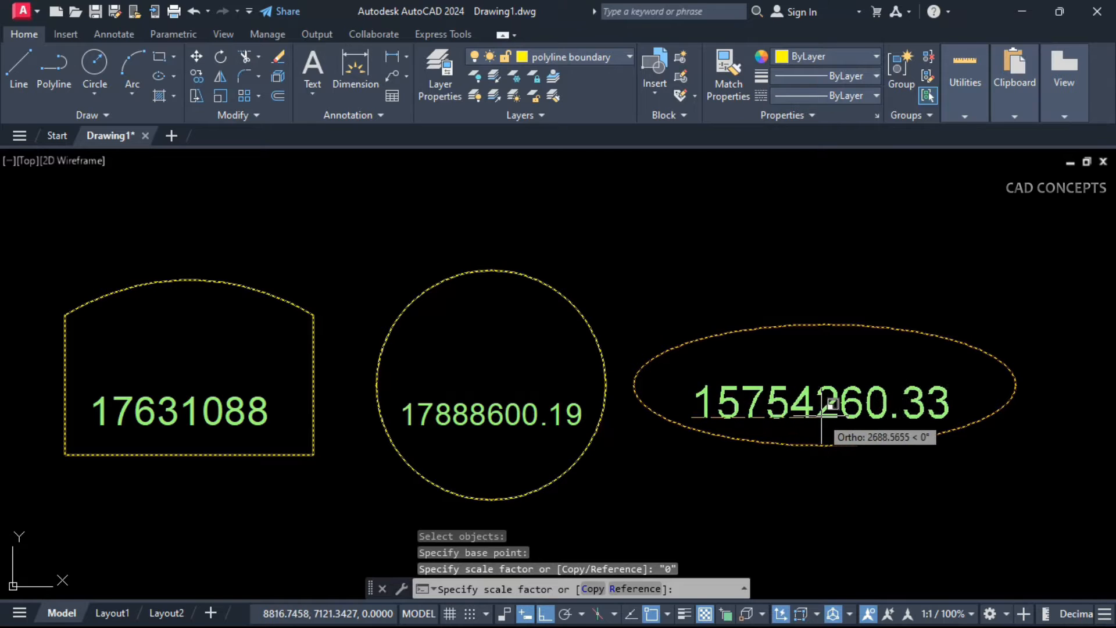
left_click(819, 417)
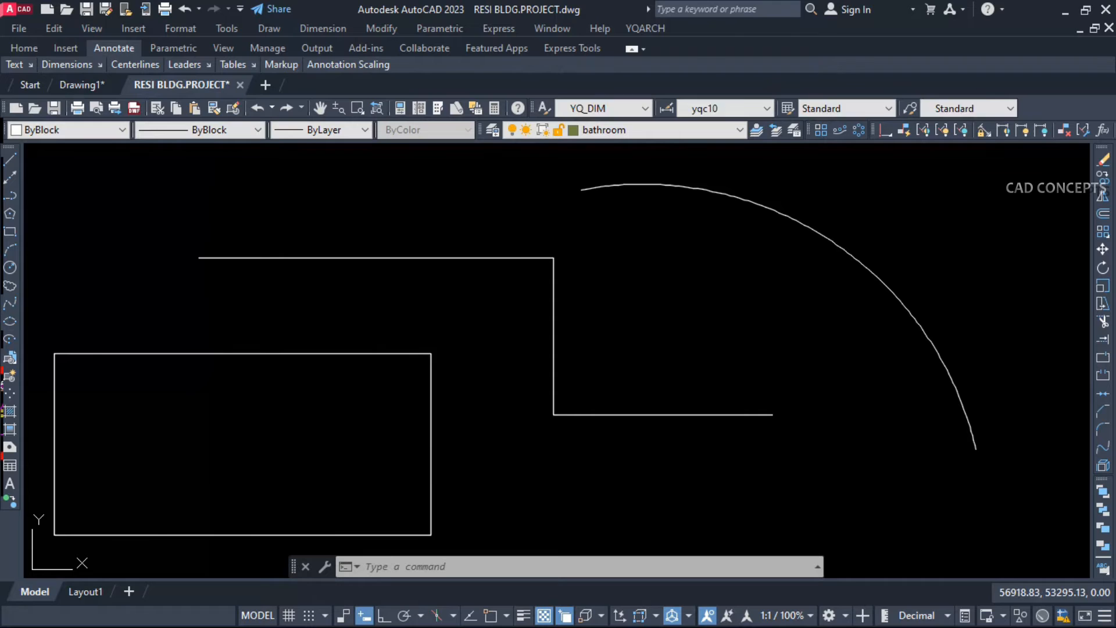
Check the stepped polyline and the arc by selecting each in turn and clearing the selection
key("Escape")
key("Escape")
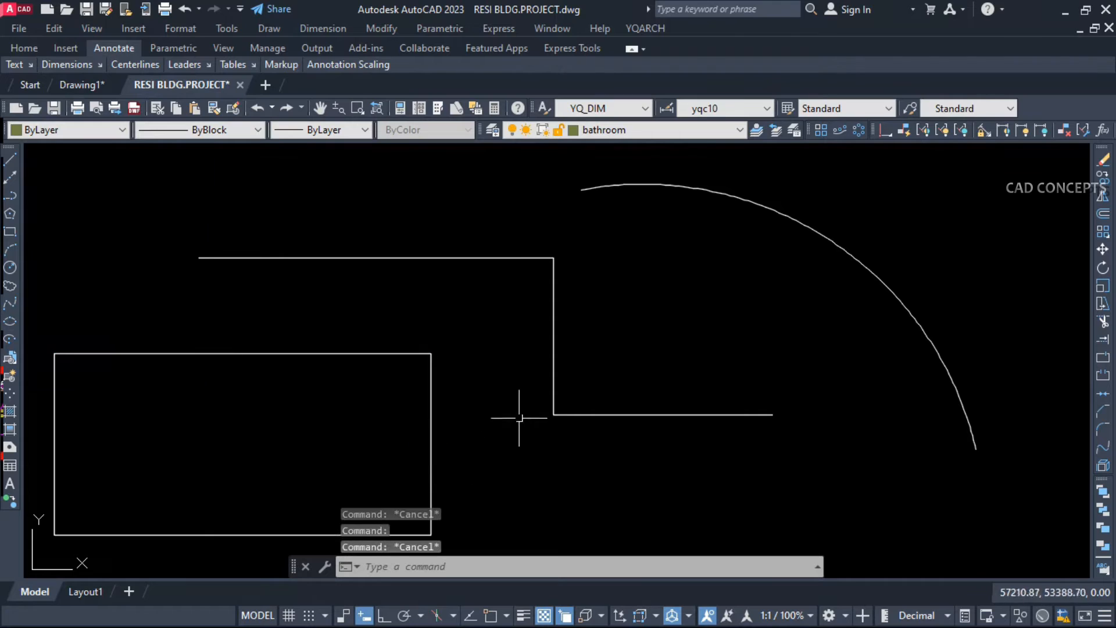
left_click(547, 415)
key("Escape")
left_click(760, 214)
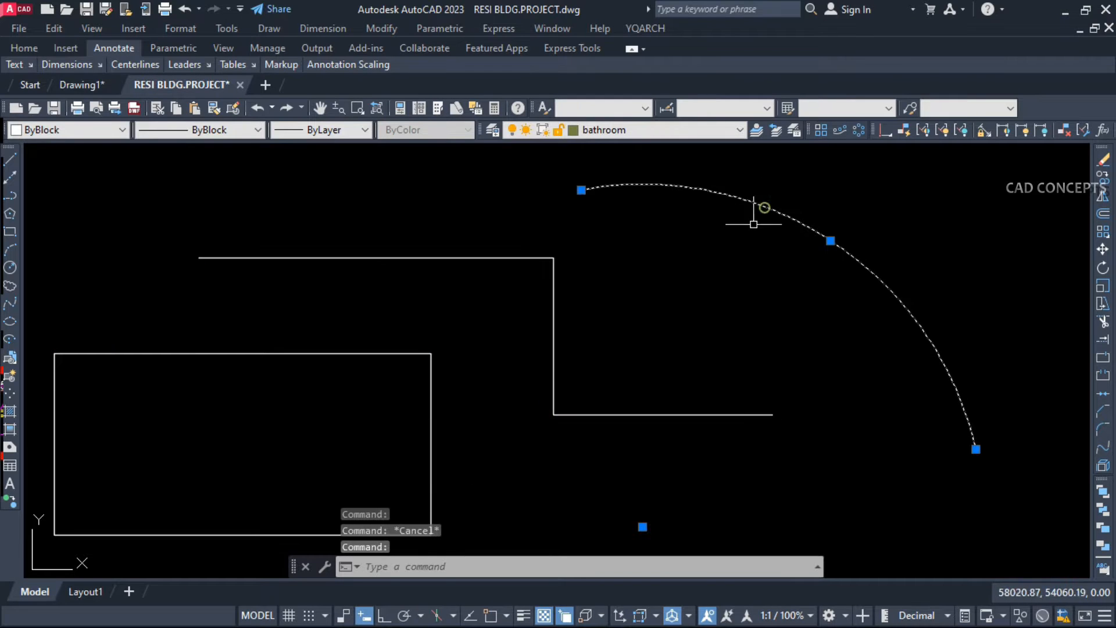
key("Escape")
mouse_move(673, 320)
middle_mouse_down()
mouse_move(672, 284)
mouse_move(675, 295)
mouse_move(695, 285)
middle_mouse_up()
Convert the rectangle to a freehand outline with the FHAND command, using an average segment length of 50 and a curve offset of 10
type("FHAND")
key("Return")
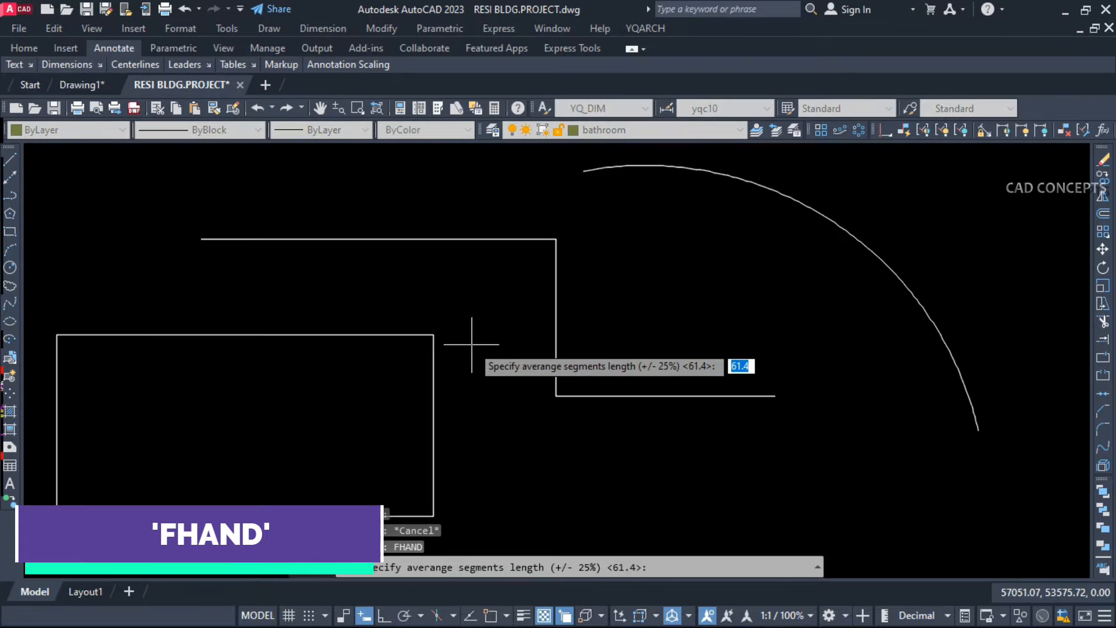
type("50")
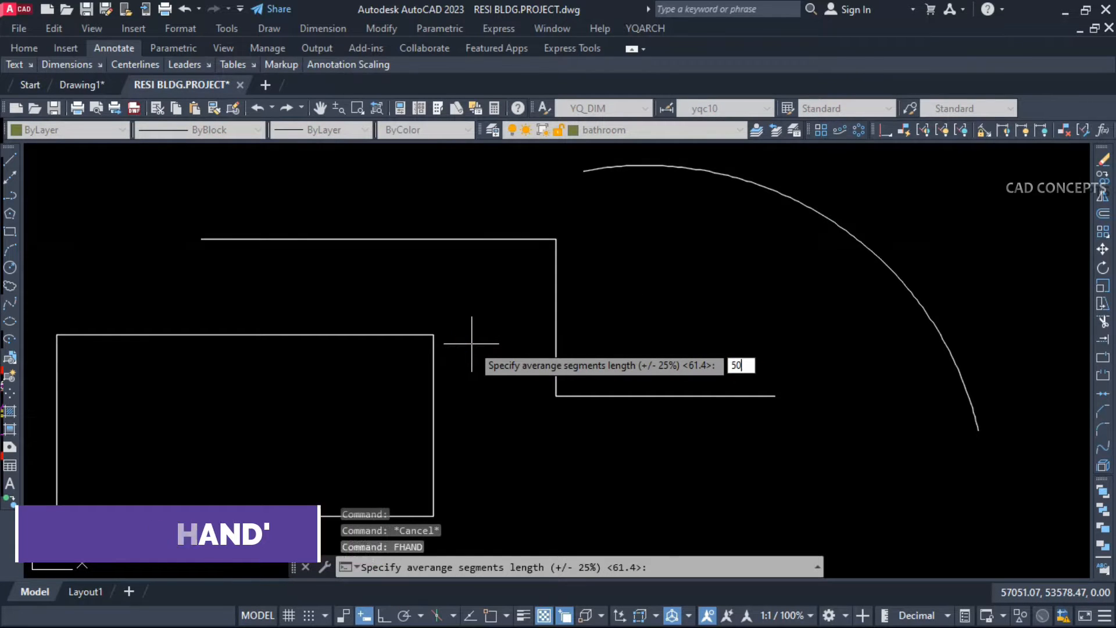
key("Return")
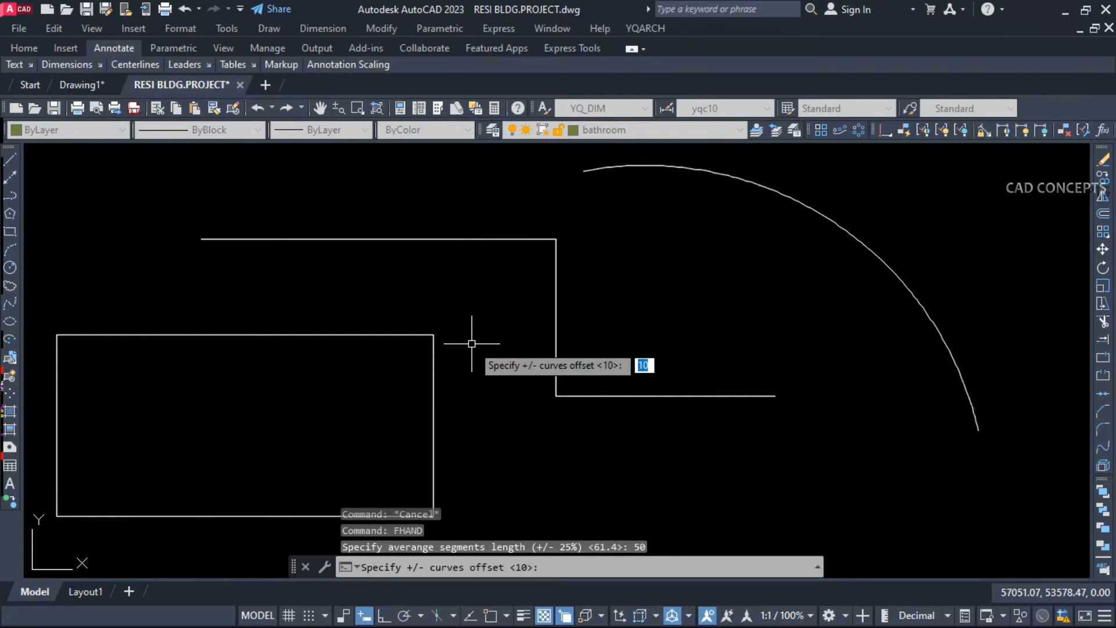
type("10")
key("Return")
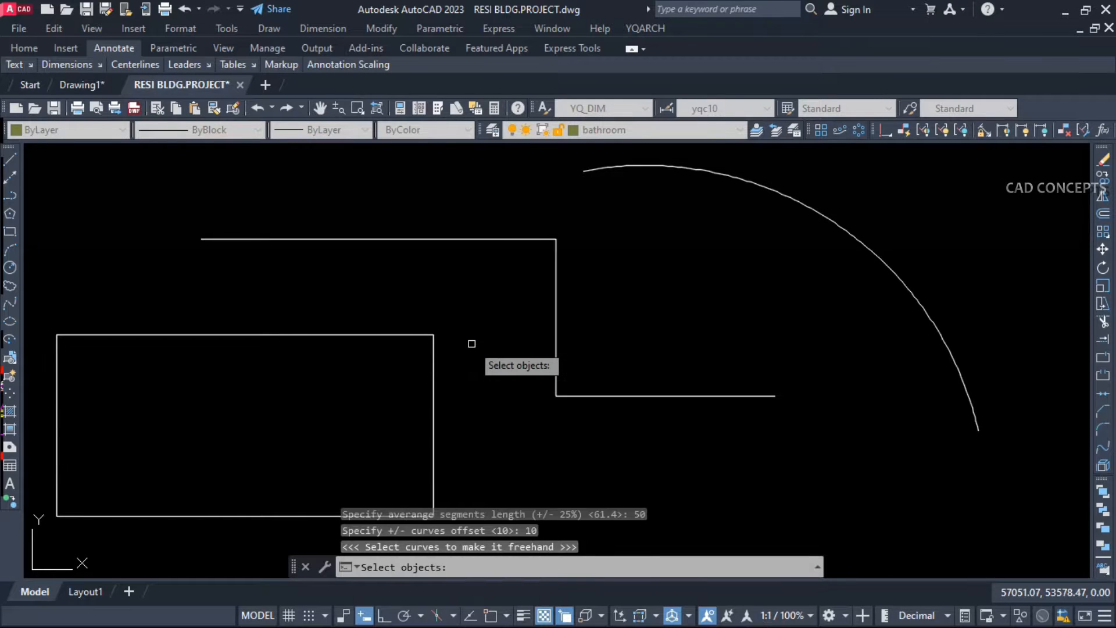
left_click(434, 338)
key("Return")
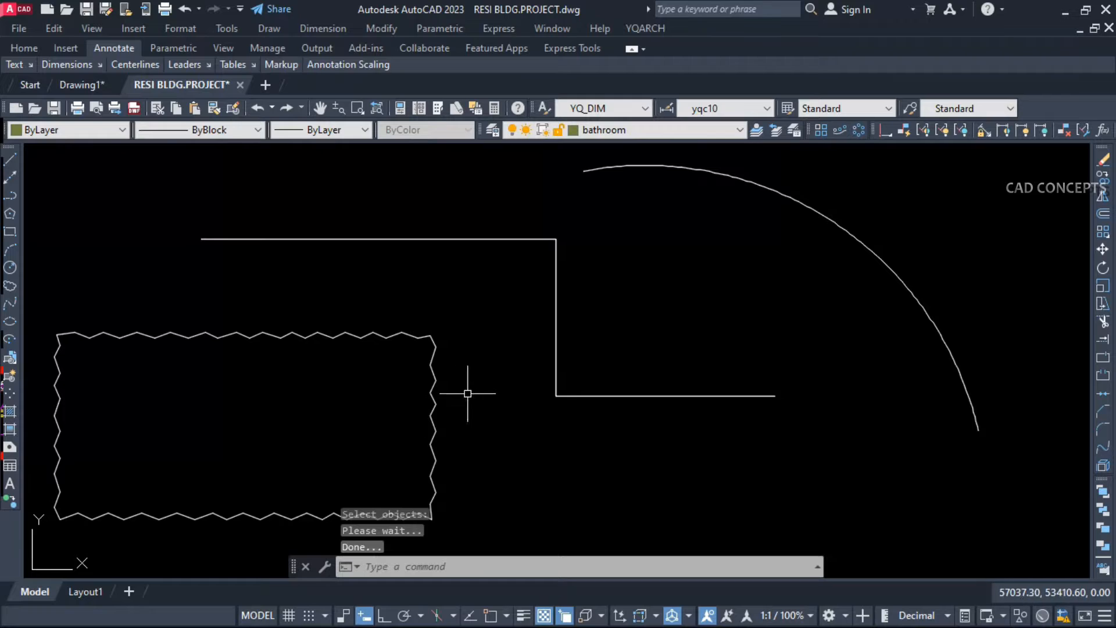
Convert the stepped polyline to a freehand outline with FHAND, using an average segment length of 50 and a curve offset of 10
key("Return")
key("Return")
key("Return")
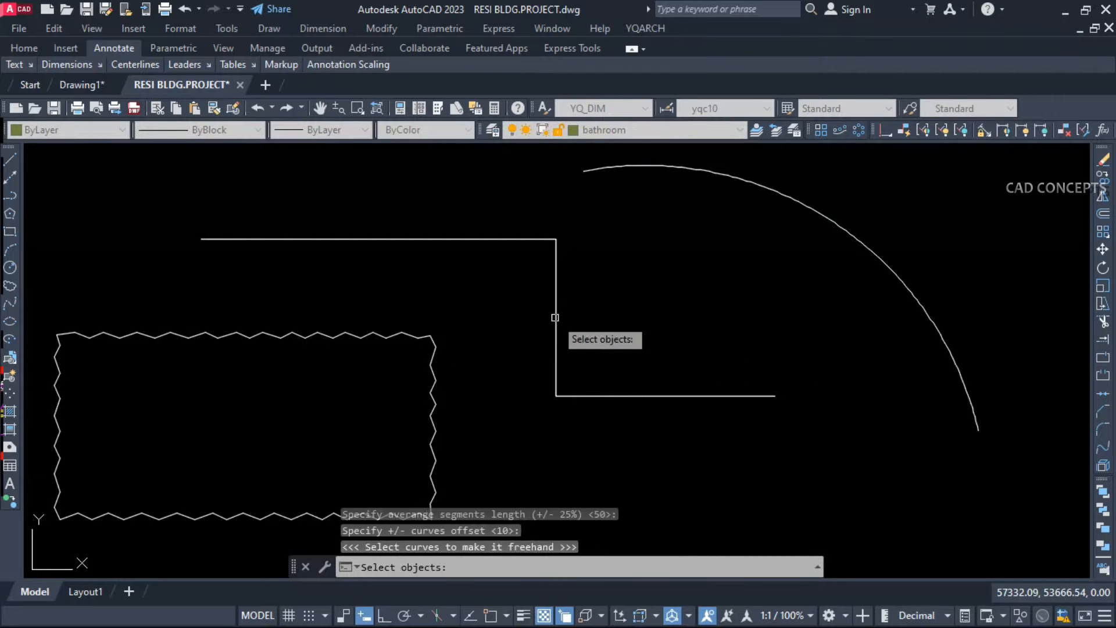
left_click(555, 317)
key("Return")
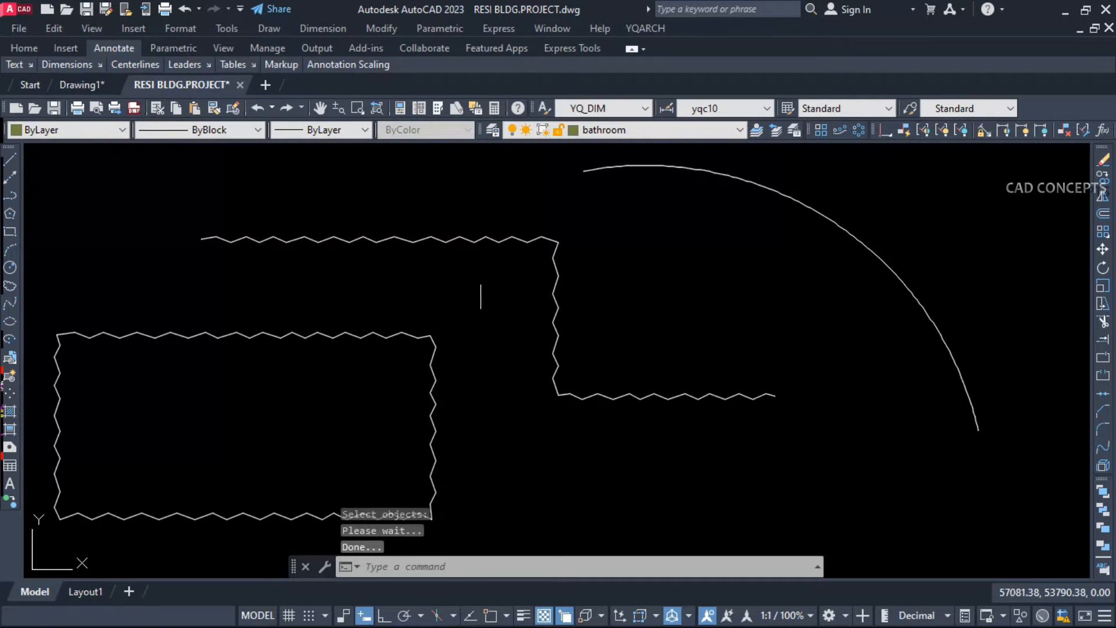
Convert the arc to a freehand outline with FHAND, keeping segment length 50 and offset 10, and check it by selecting it
key("Return")
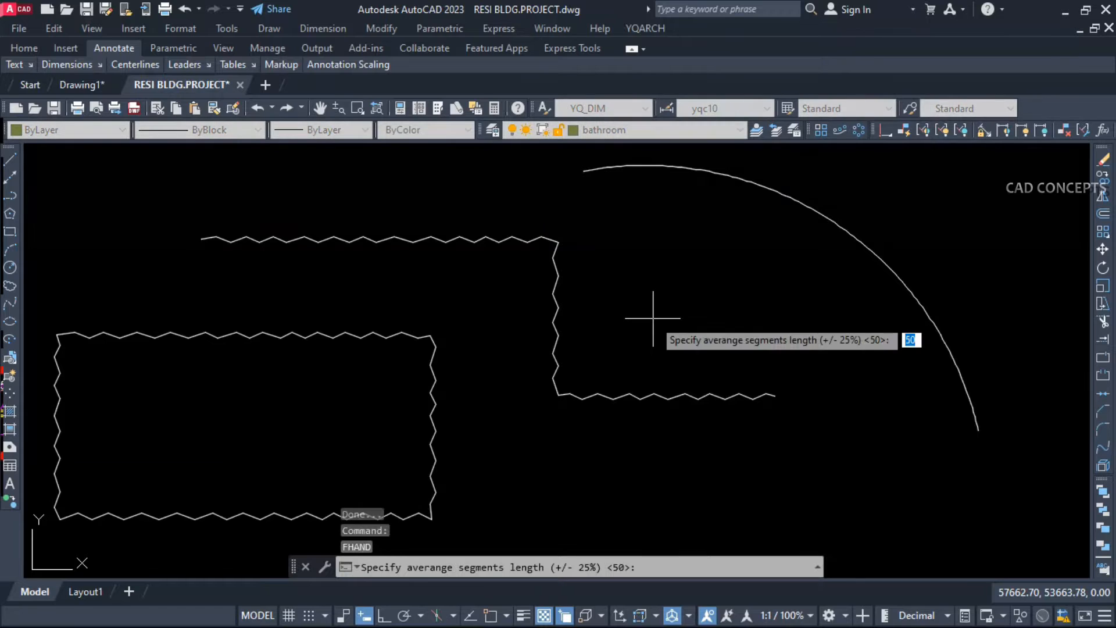
key("Return")
key("Return")
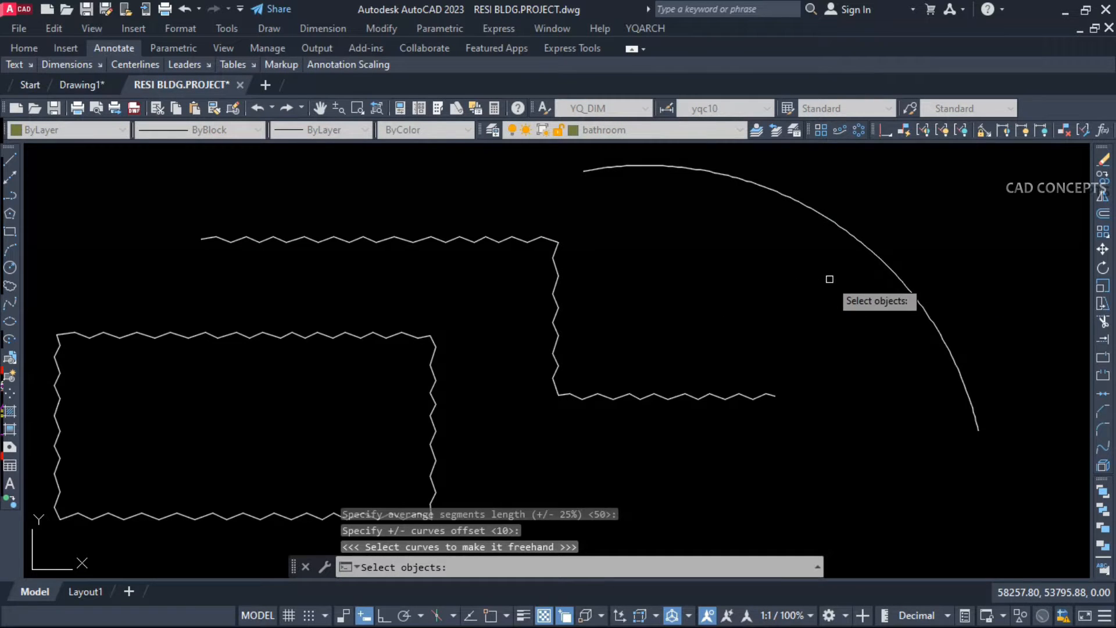
left_click(853, 245)
key("Return")
left_click(788, 202)
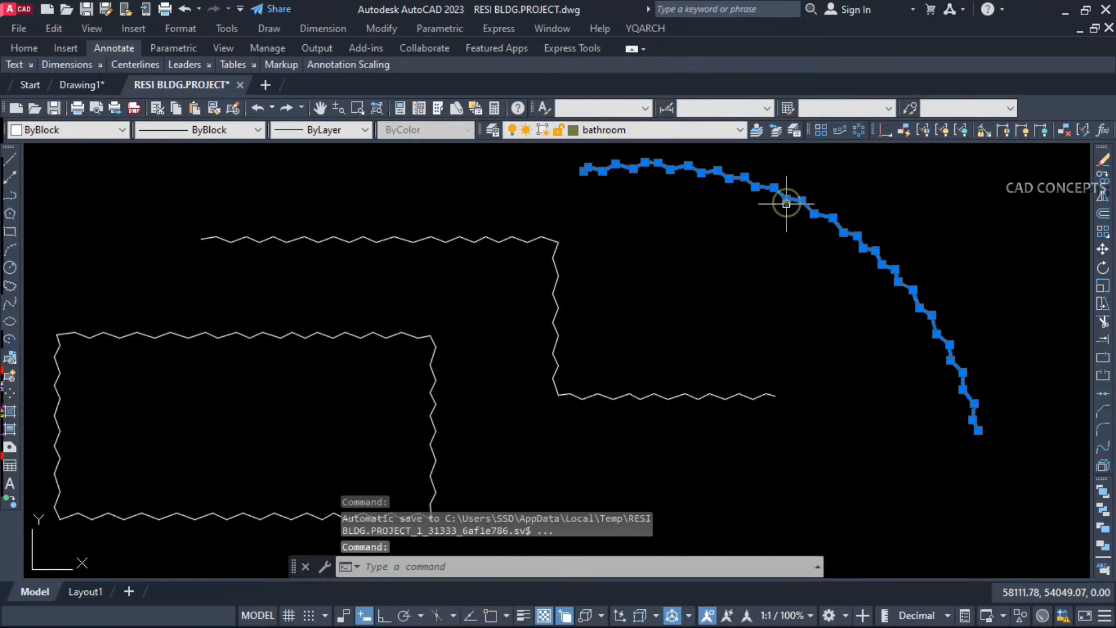
key("Escape")
key("Escape")
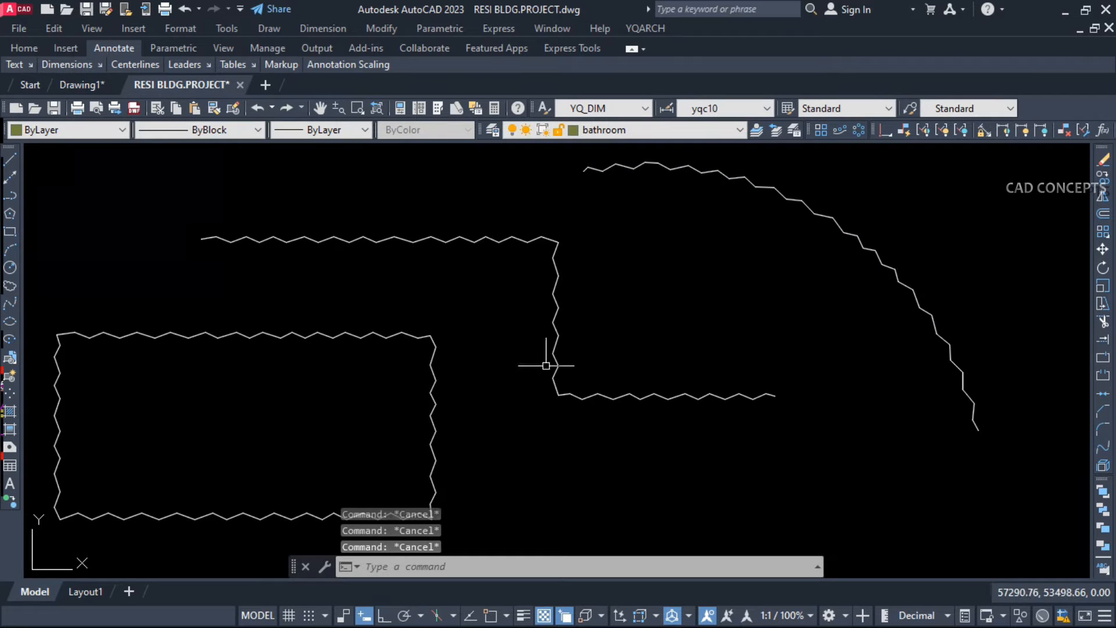
mouse_move(656, 351)
middle_mouse_down()
mouse_move(666, 329)
mouse_move(663, 342)
middle_mouse_up()
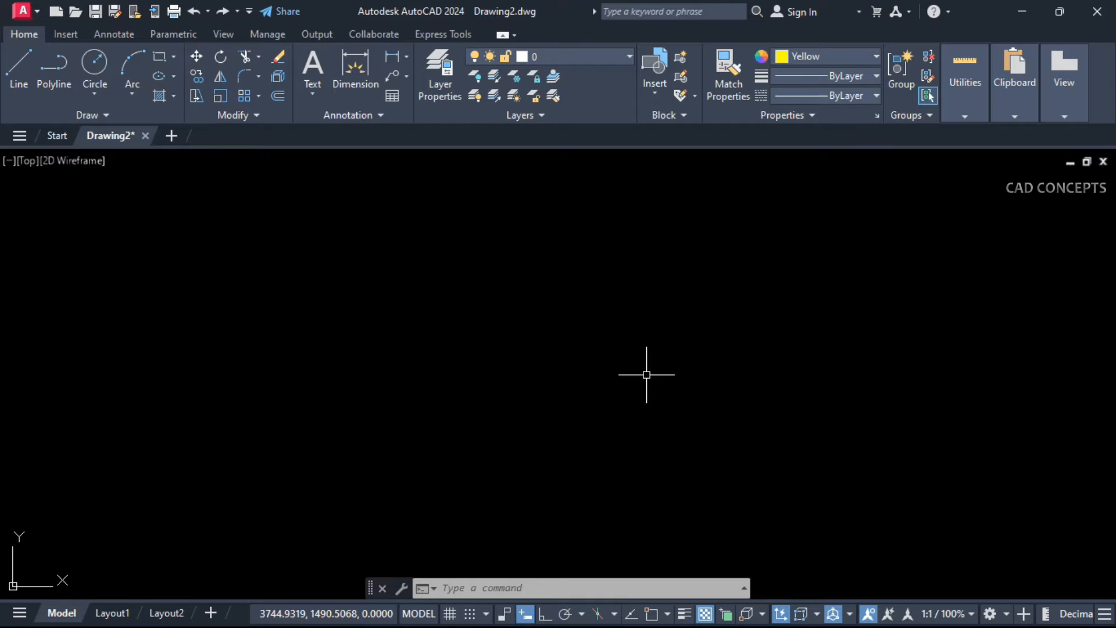
Load the LISP file 110) CALENDAR from the CALENDER folder into Drawing2 and close the application loader
type("APP")
key("Return")
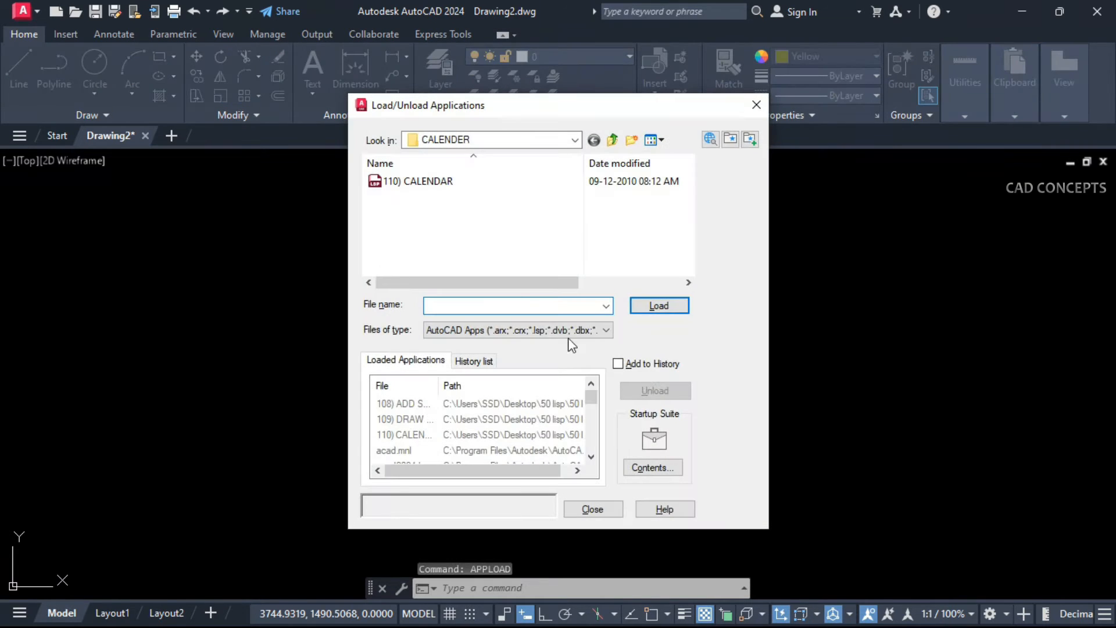
left_click(445, 184)
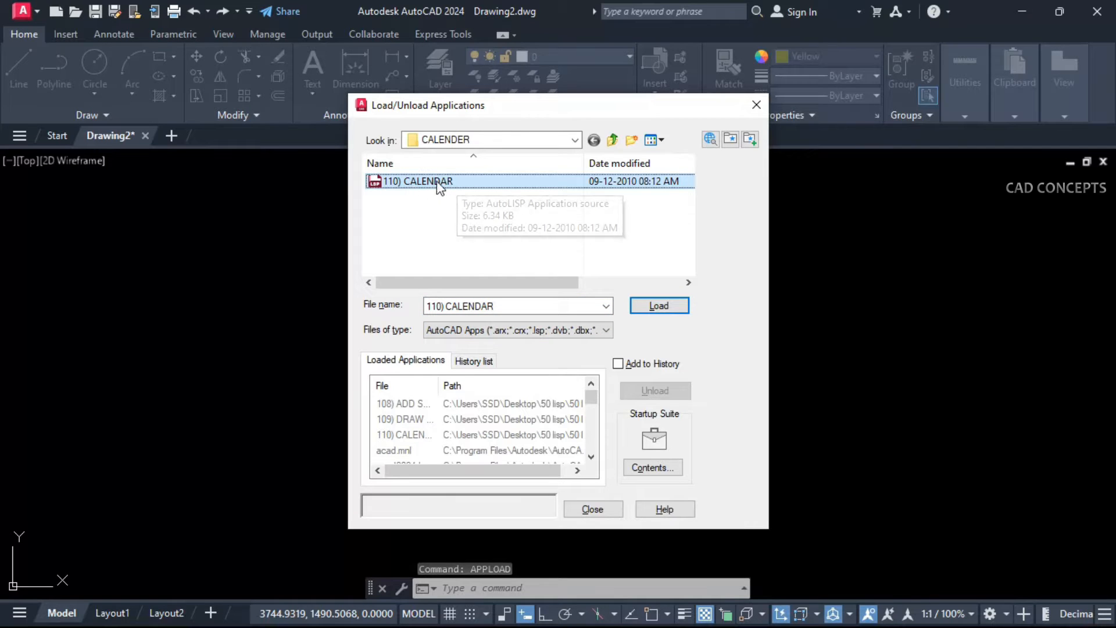
left_click(647, 307)
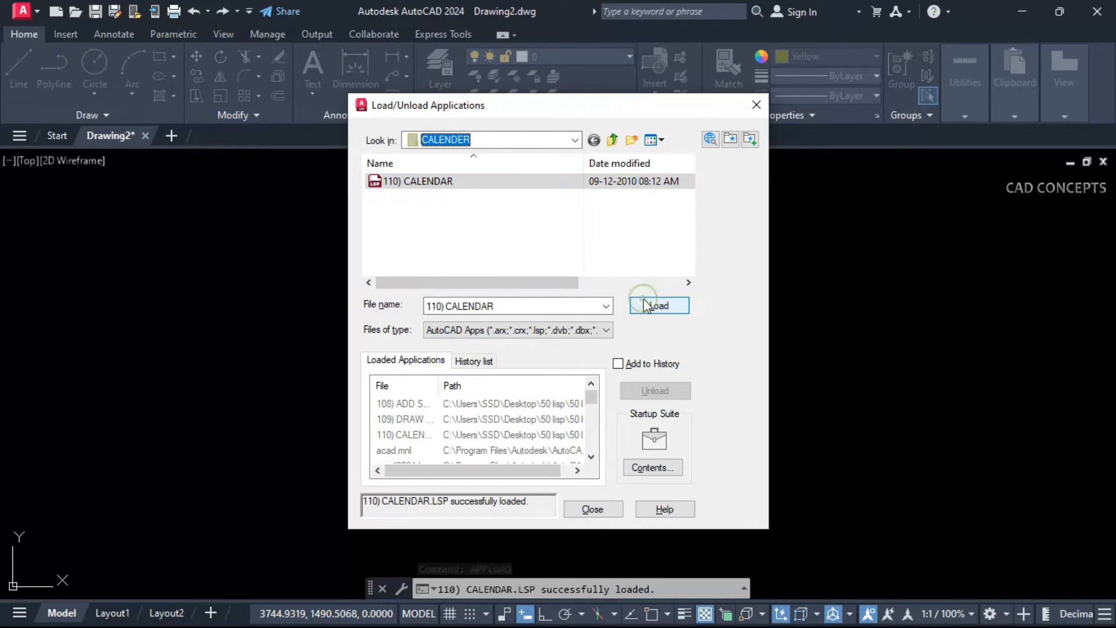
left_click(593, 510)
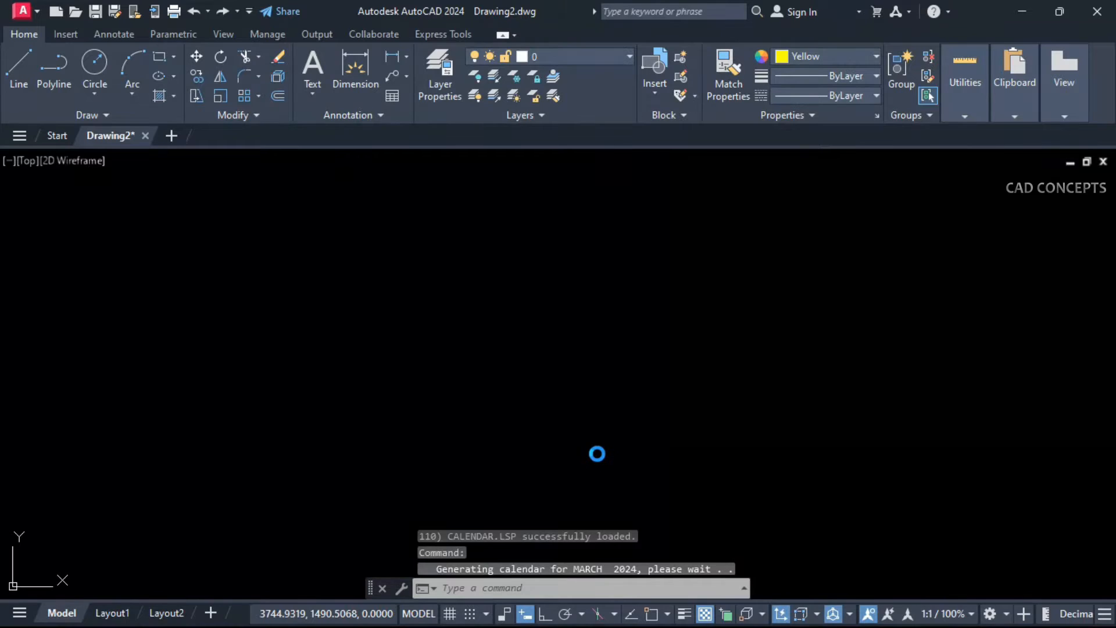
Examine the generated monthly calendar, including the small previous-month and next-month calendars in its first row
scroll(598, 453, "down", 2)
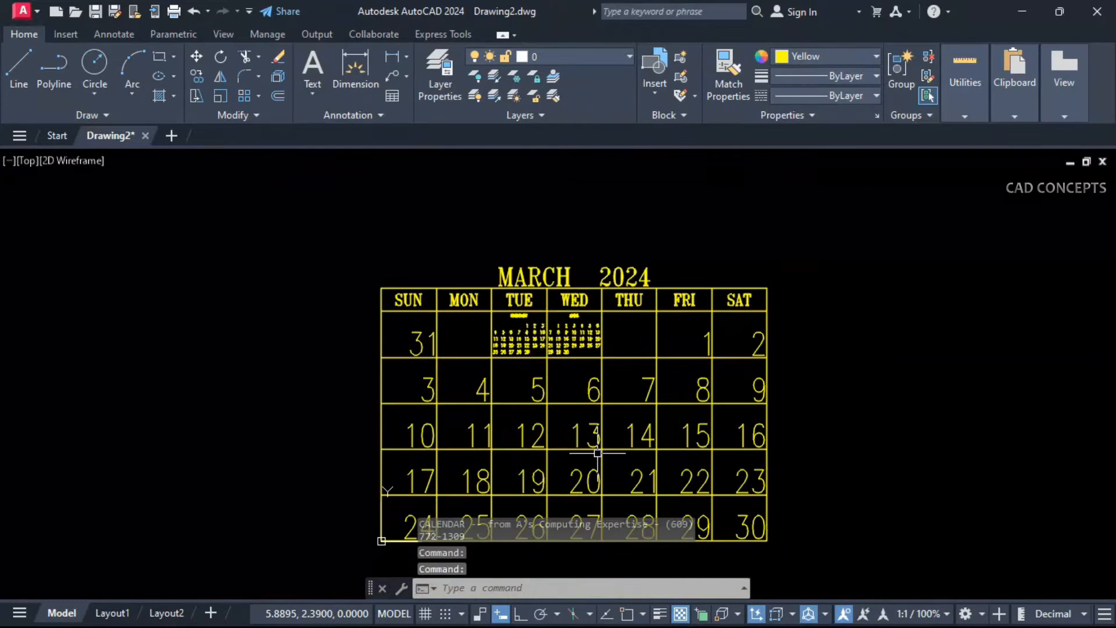
middle_click_drag(597, 456, 594, 435)
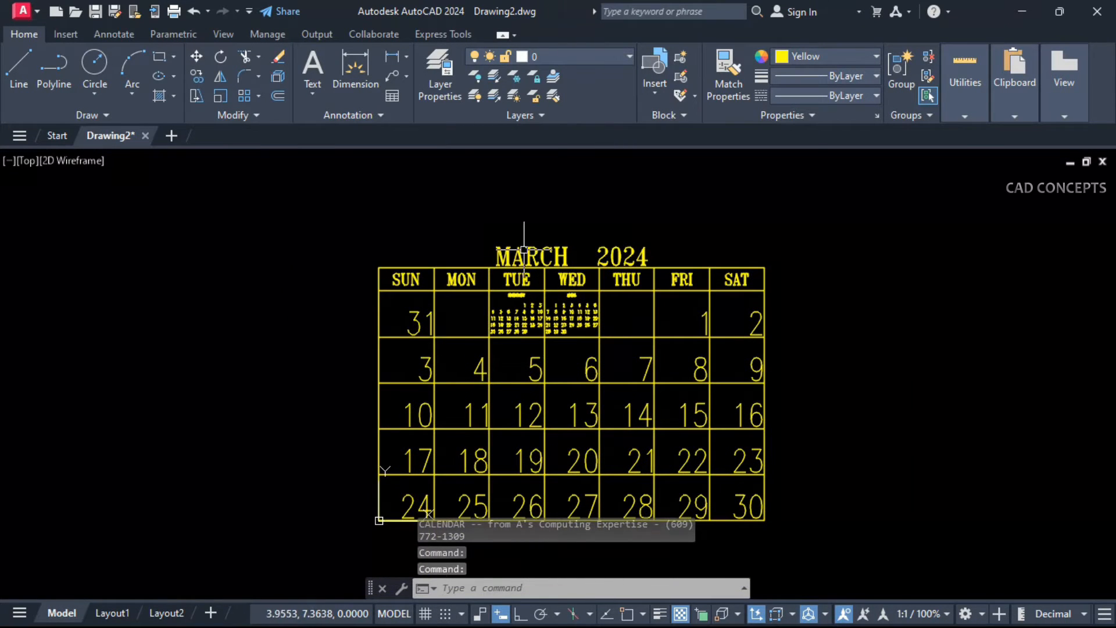
scroll(524, 251, "up", 6)
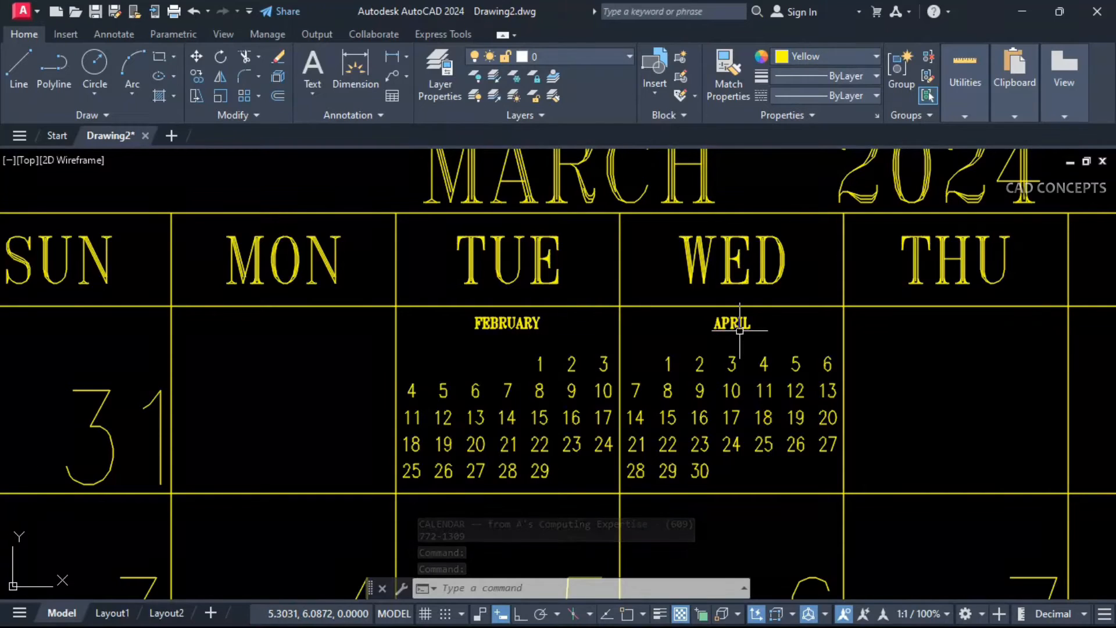
middle_click_drag(727, 442, 691, 439)
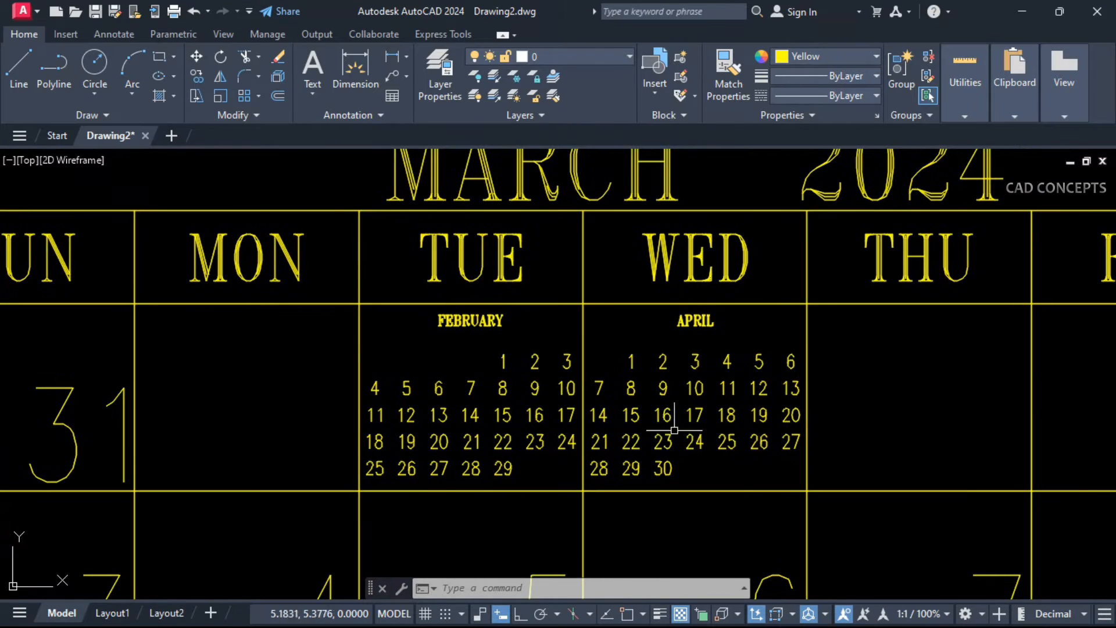
scroll(585, 361, "down", 2)
scroll(596, 367, "down", 2)
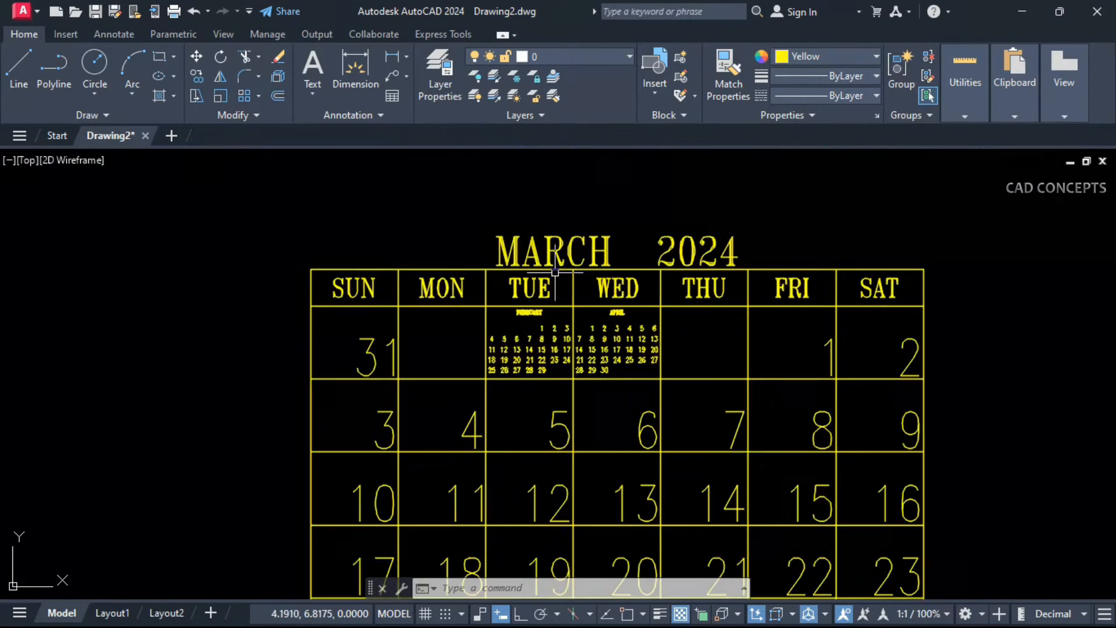
middle_click_drag(633, 407, 628, 325)
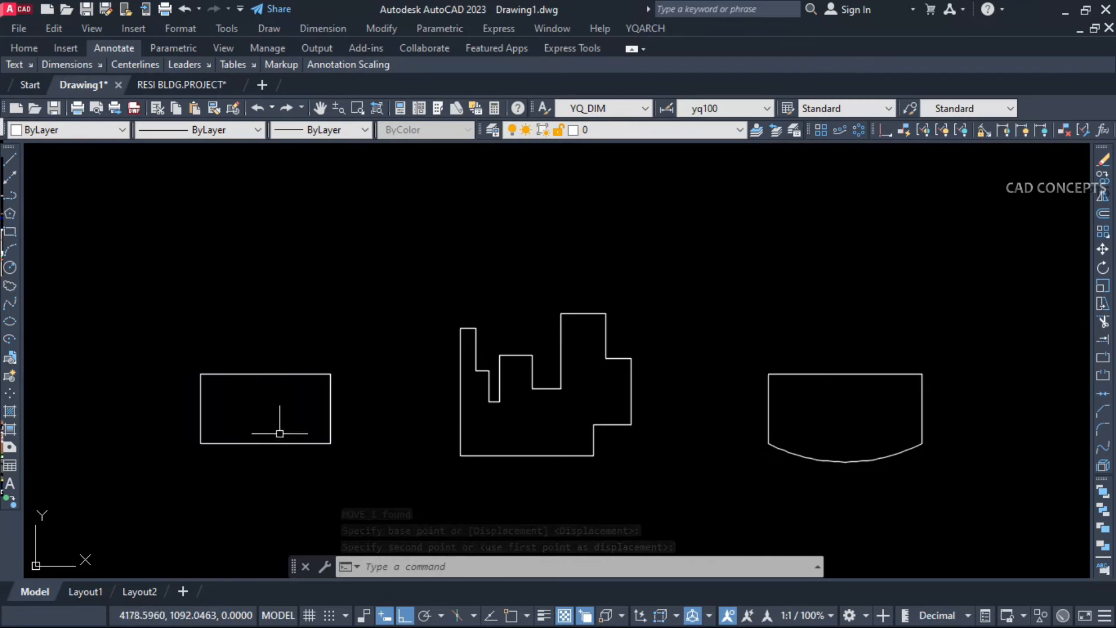
Label the rectangle in Drawing1 with its area and perimeter using FA, ending the leader just outside its right edge
type("FA")
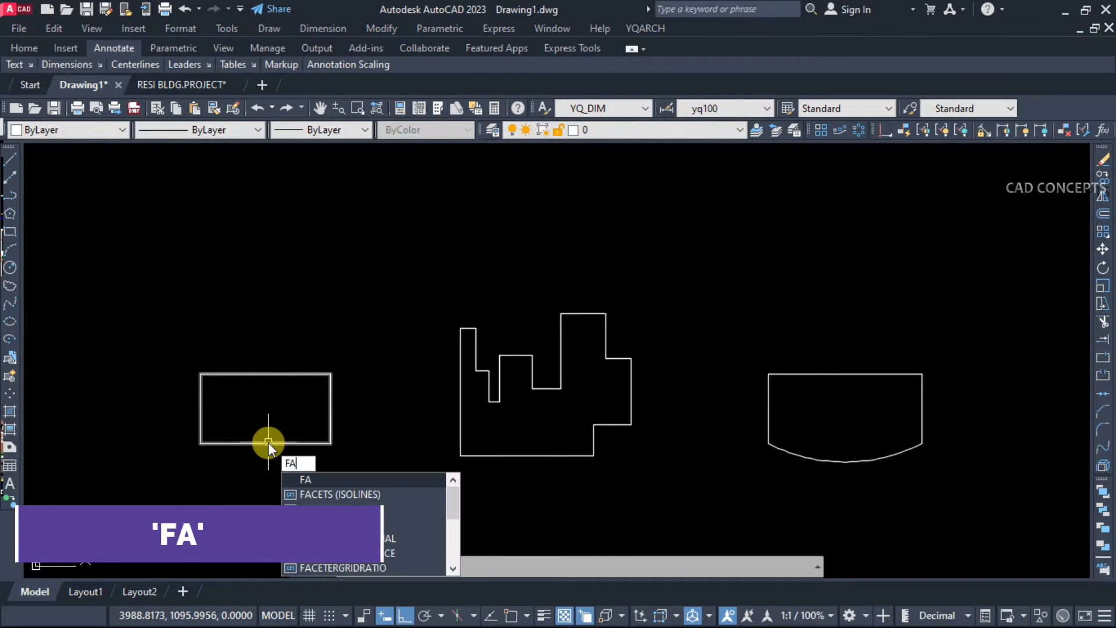
key("Return")
left_click(331, 416)
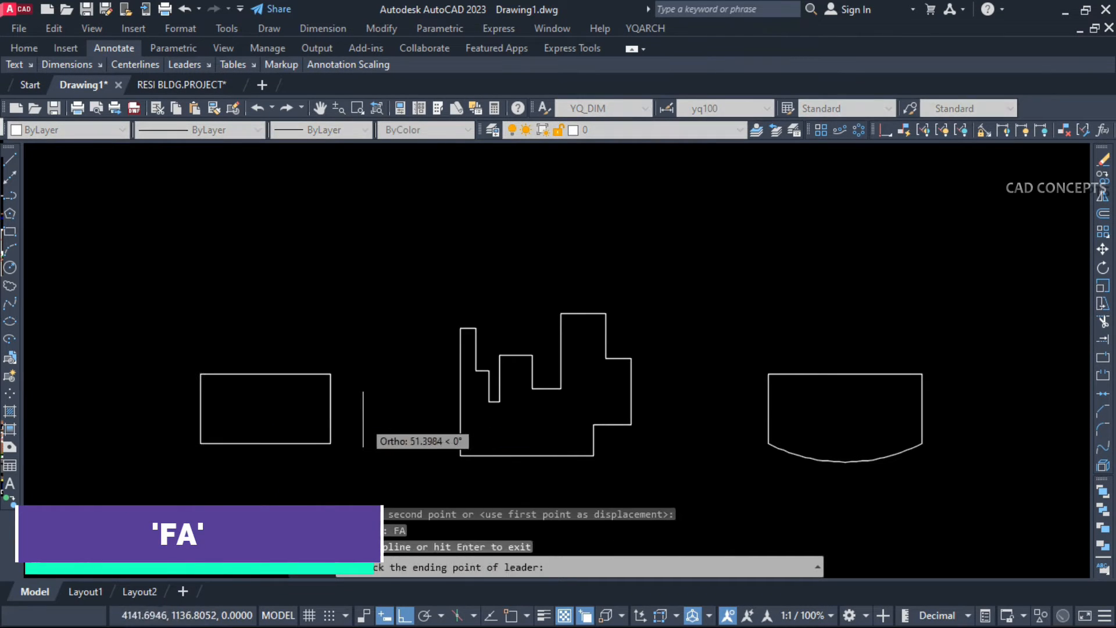
left_click(380, 416)
scroll(307, 417, "up", 6)
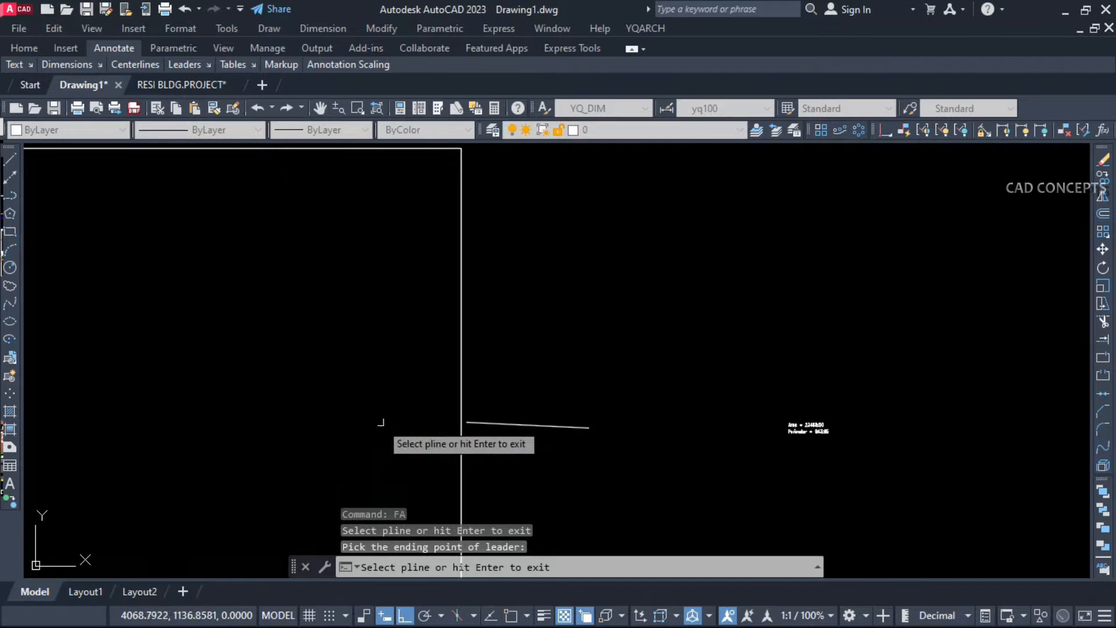
scroll(761, 439, "up", 6)
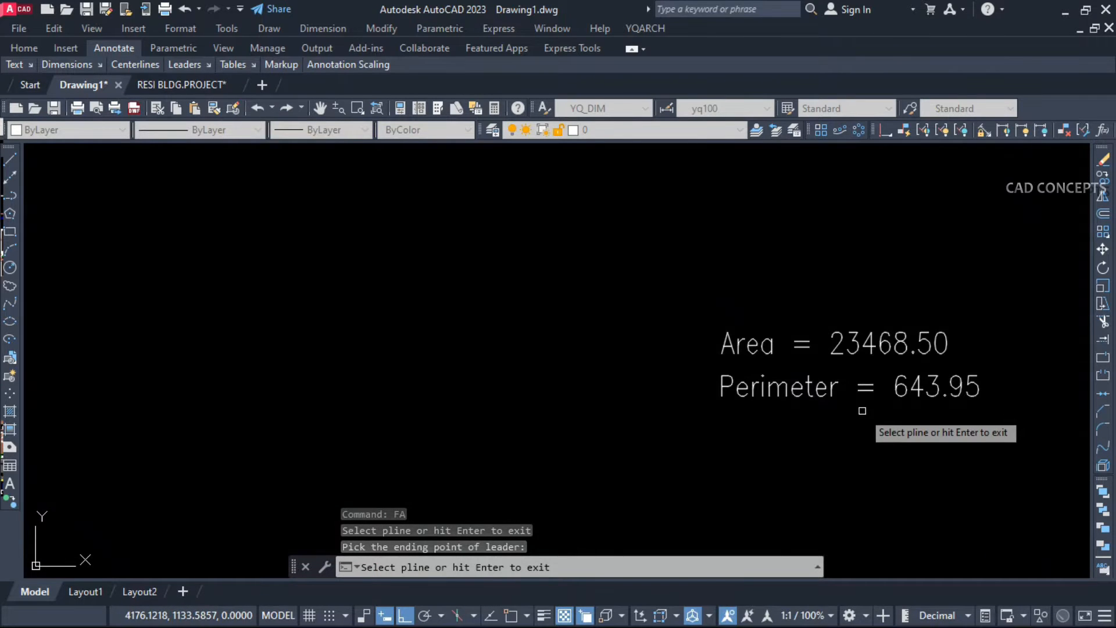
Label the stepped closed outline with its area and perimeter, running the leader from its notch to its left edge
scroll(784, 392, "down", 5)
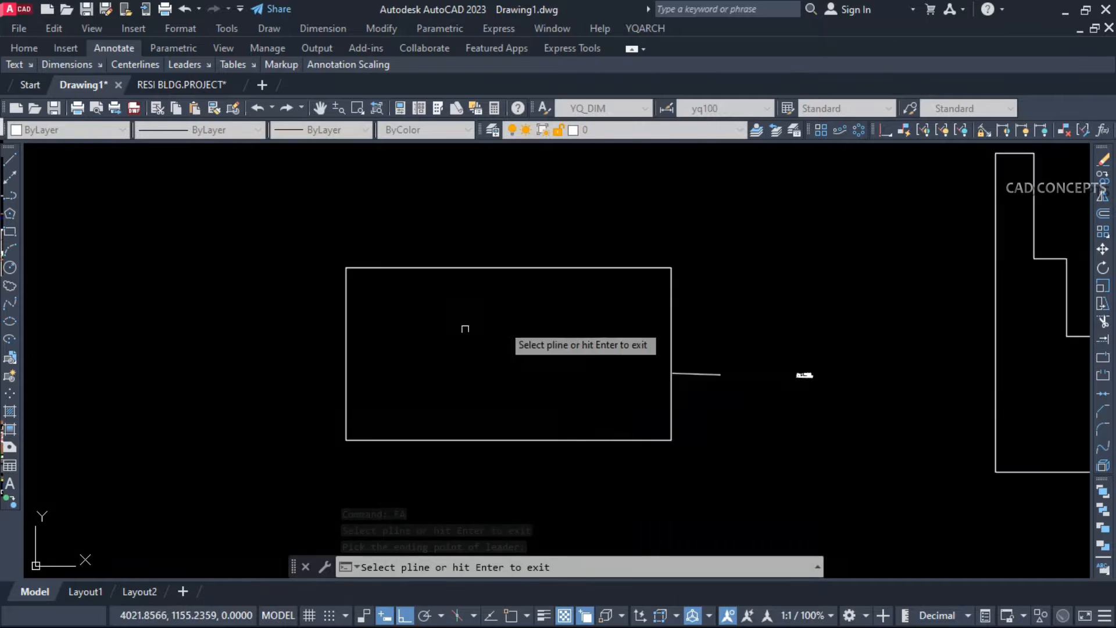
middle_click_drag(836, 443, 454, 456)
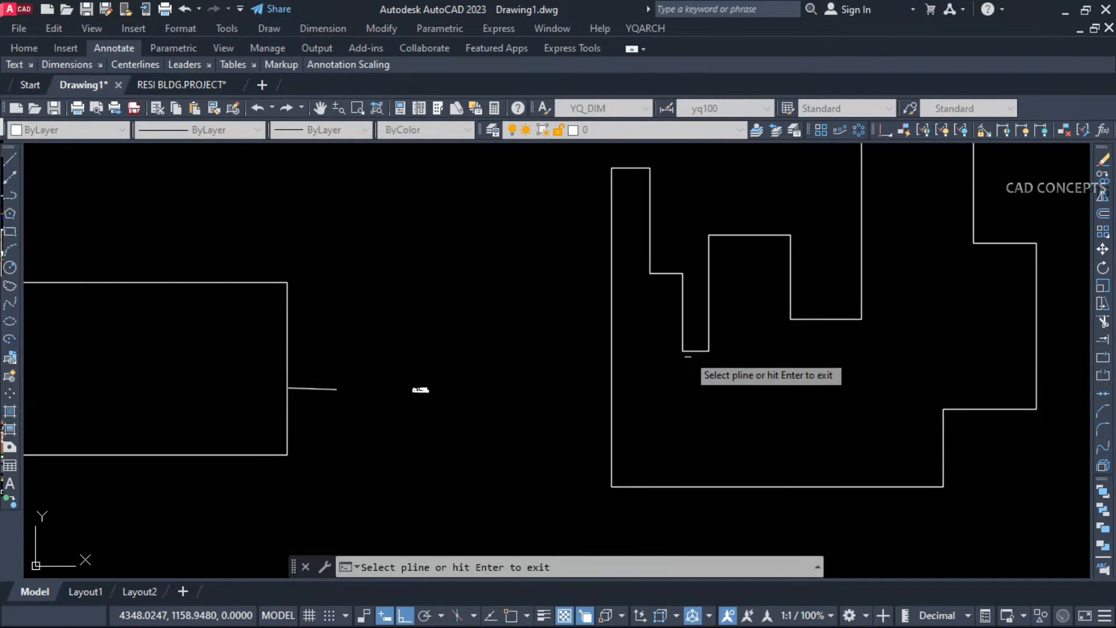
left_click(686, 351)
left_click(609, 352)
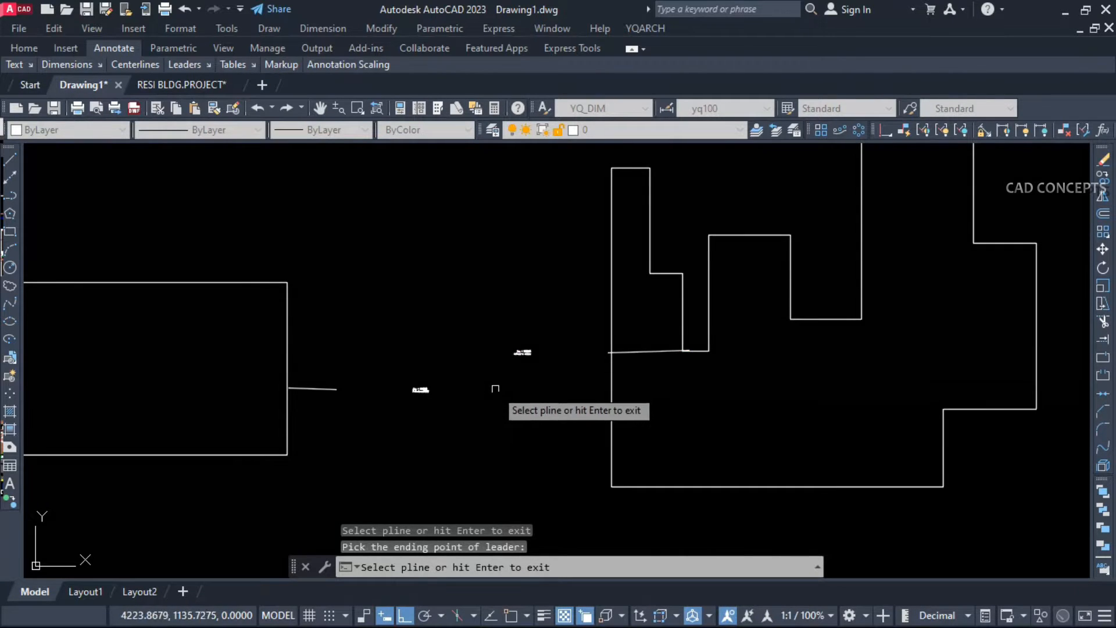
scroll(499, 386, "up", 8)
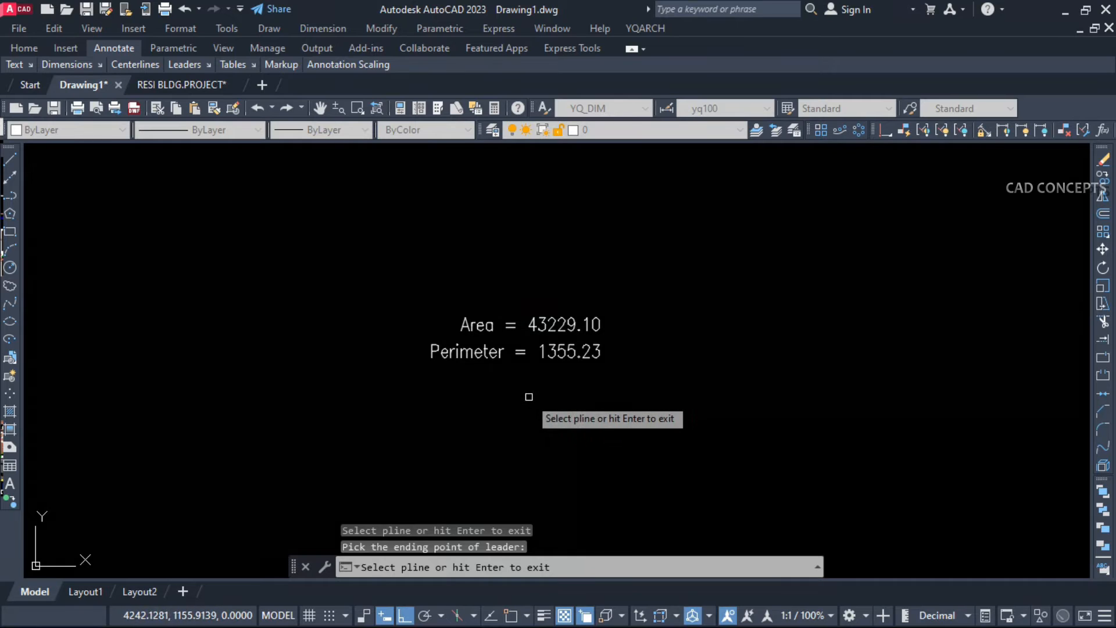
Label the closed outline with the curved bottom with its area and perimeter, ending the leader above its top edge
scroll(439, 357, "down", 12)
middle_click_drag(736, 398, 387, 414)
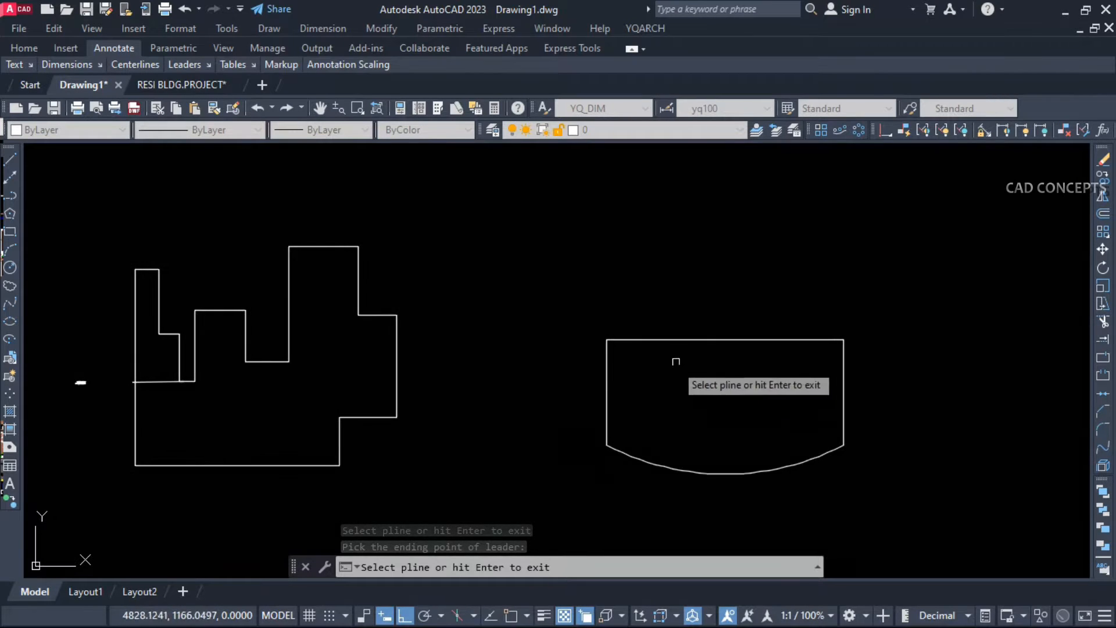
left_click(706, 340)
left_click(706, 298)
scroll(721, 292, "up", 6)
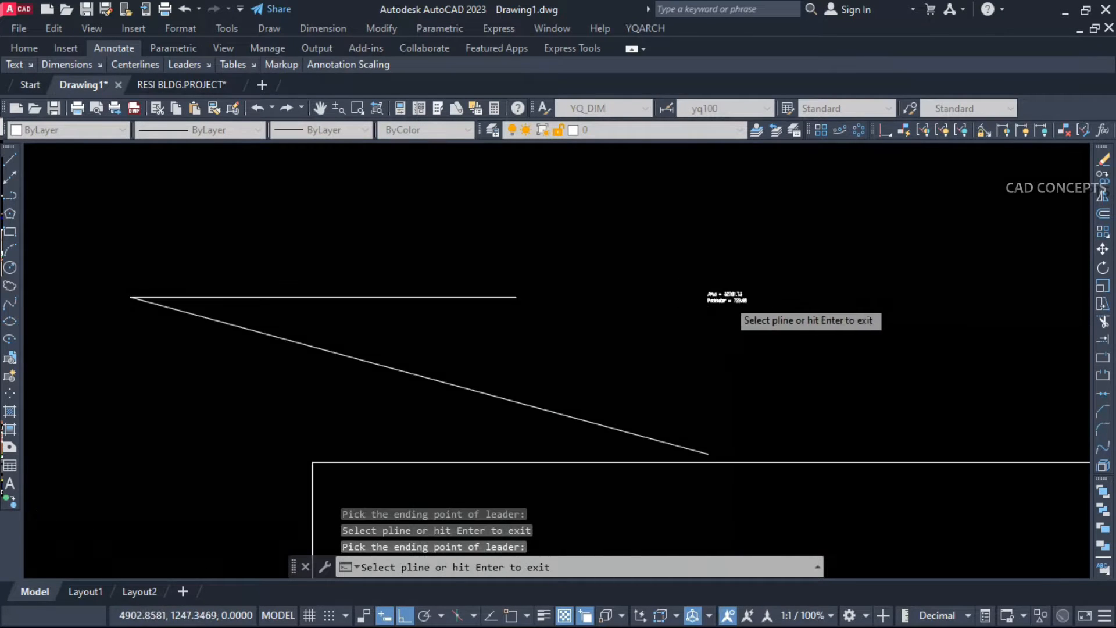
scroll(692, 302, "down", 6)
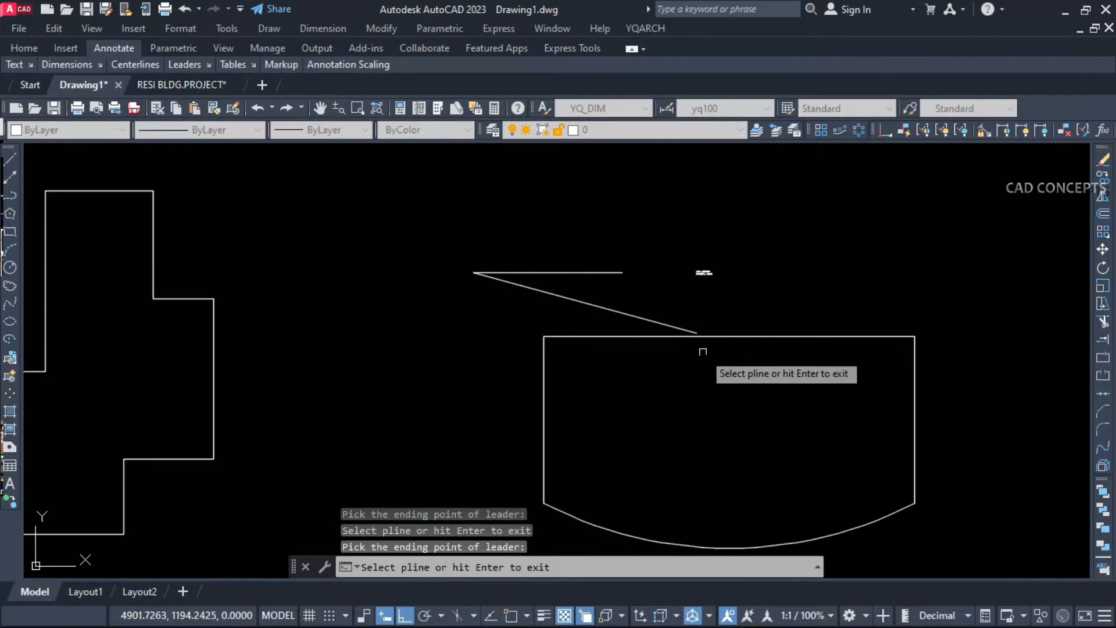
scroll(705, 350, "down", 6)
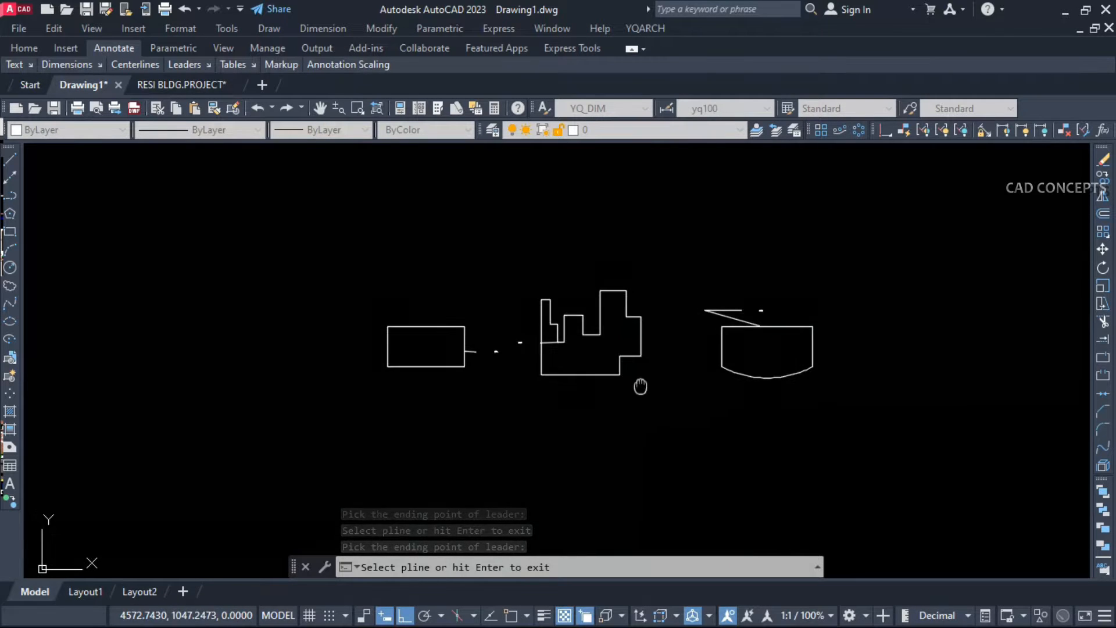
scroll(610, 372, "up", 8)
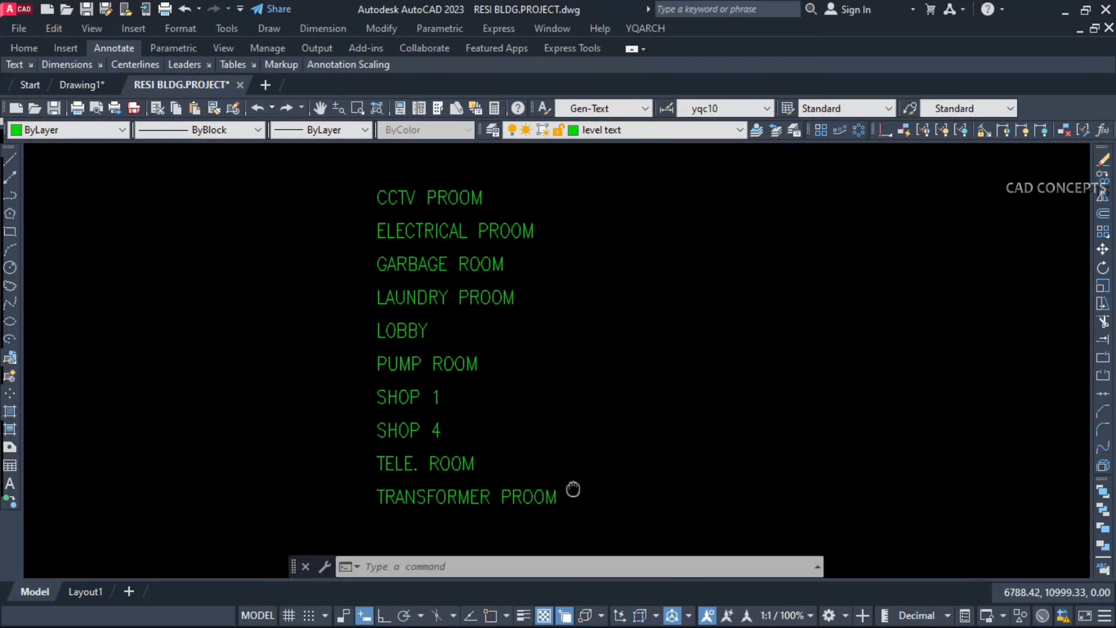
Check the column of room-name texts in RESI BLDG.PROJECT by selecting all of them and clearing the selection
left_click(505, 186)
left_click(392, 499)
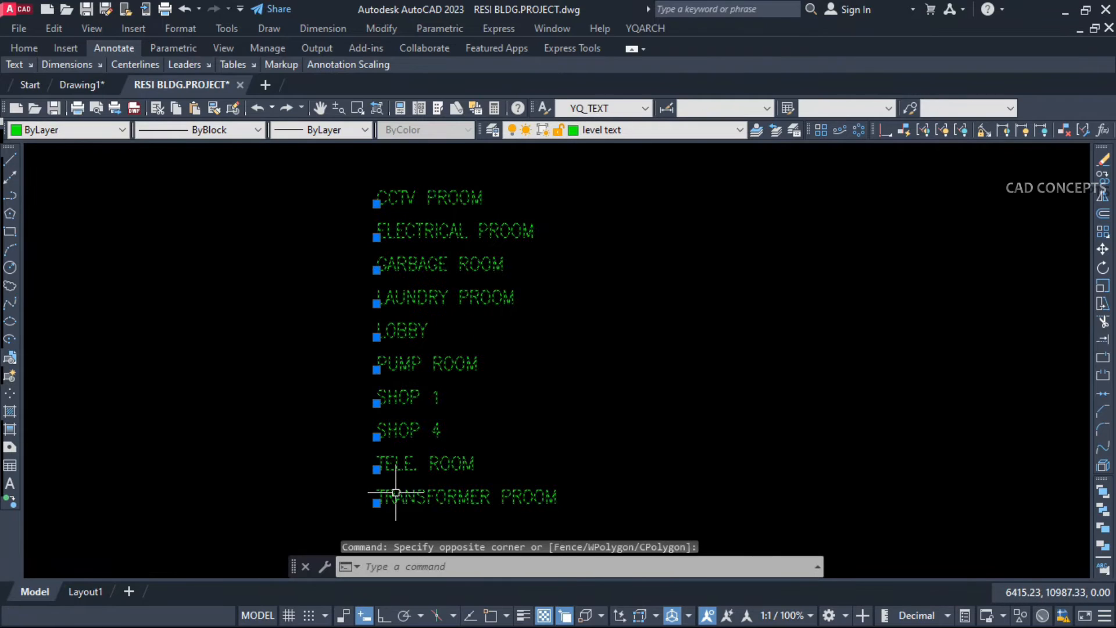
key("Escape")
middle_click_drag(541, 417, 605, 416)
key("Escape")
key("Escape")
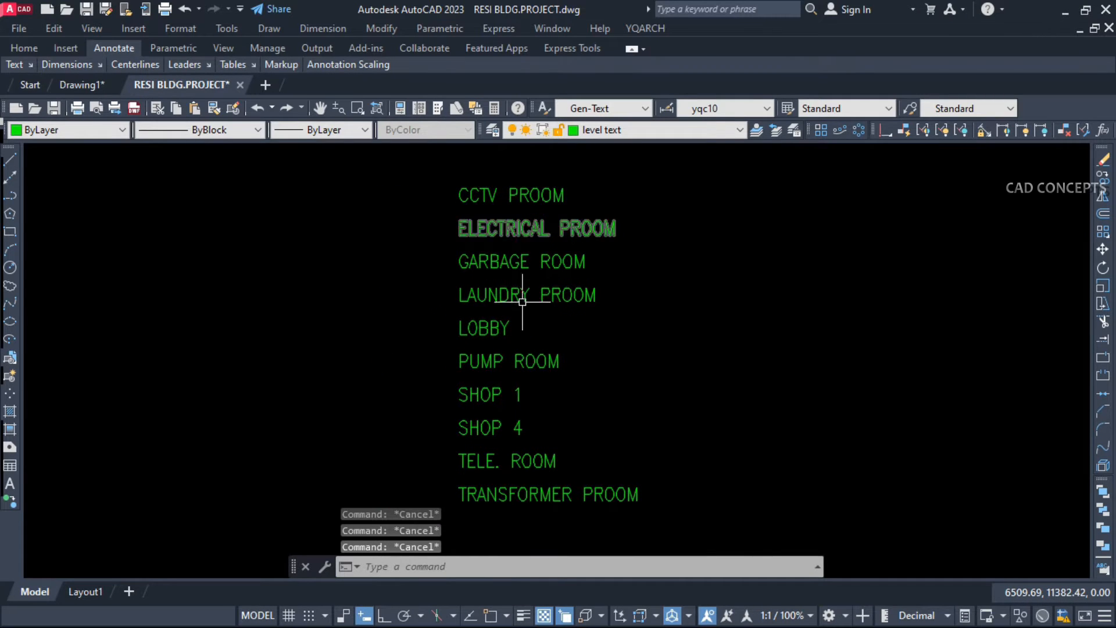
Insert spaces between the letters of the CCTV PROOM, ELECTRICAL PROOM and GARBAGE ROOM texts with the ISBT command
type("ISBT")
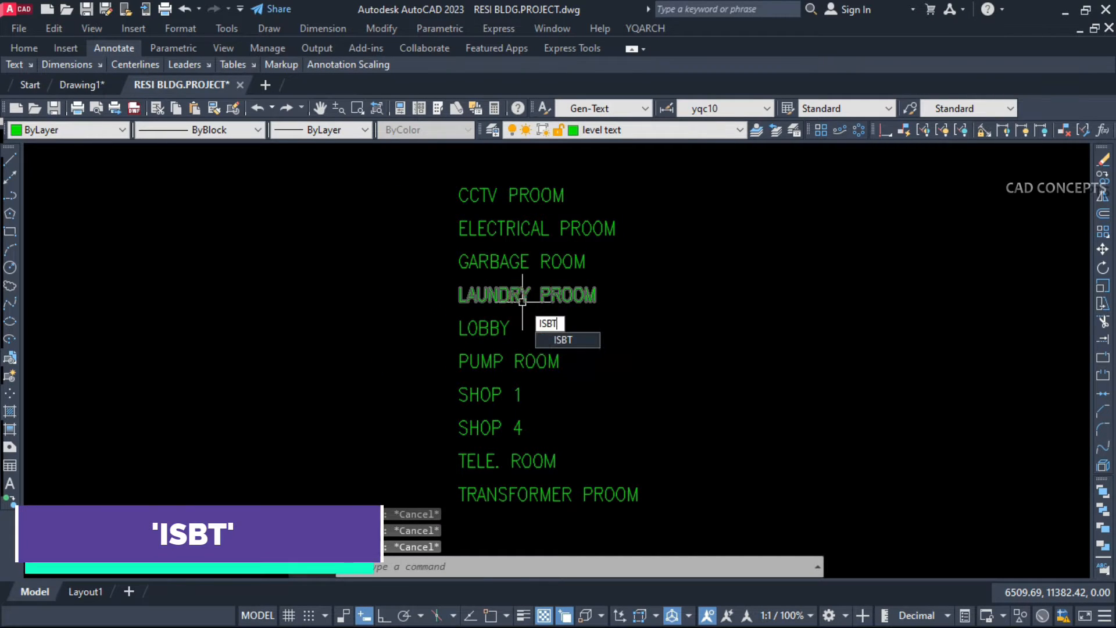
key("Return")
left_click(512, 196)
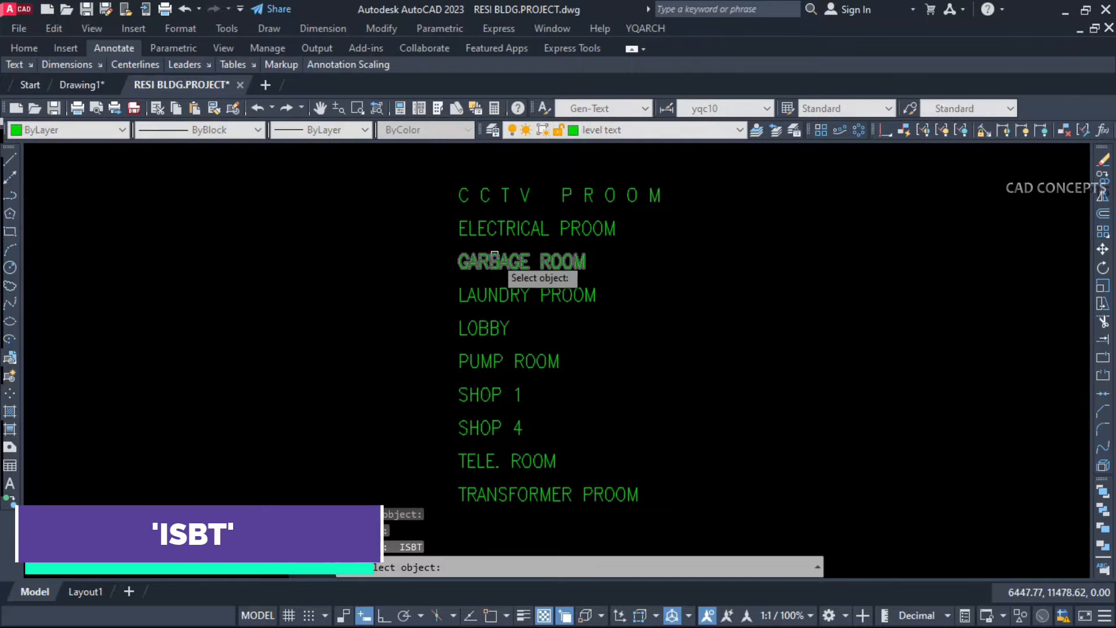
left_click(509, 231)
key("Return")
left_click(500, 263)
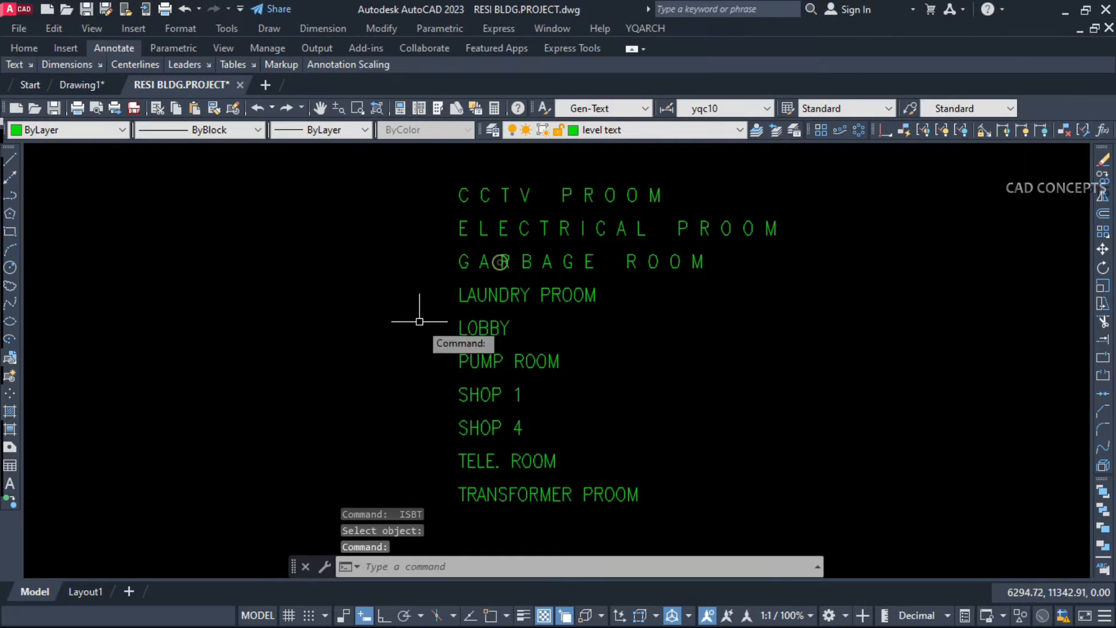
Insert spaces between the letters of the LAUNDRY PROOM, LOBBY and PUMP ROOM texts with the ISBT command
key("Return")
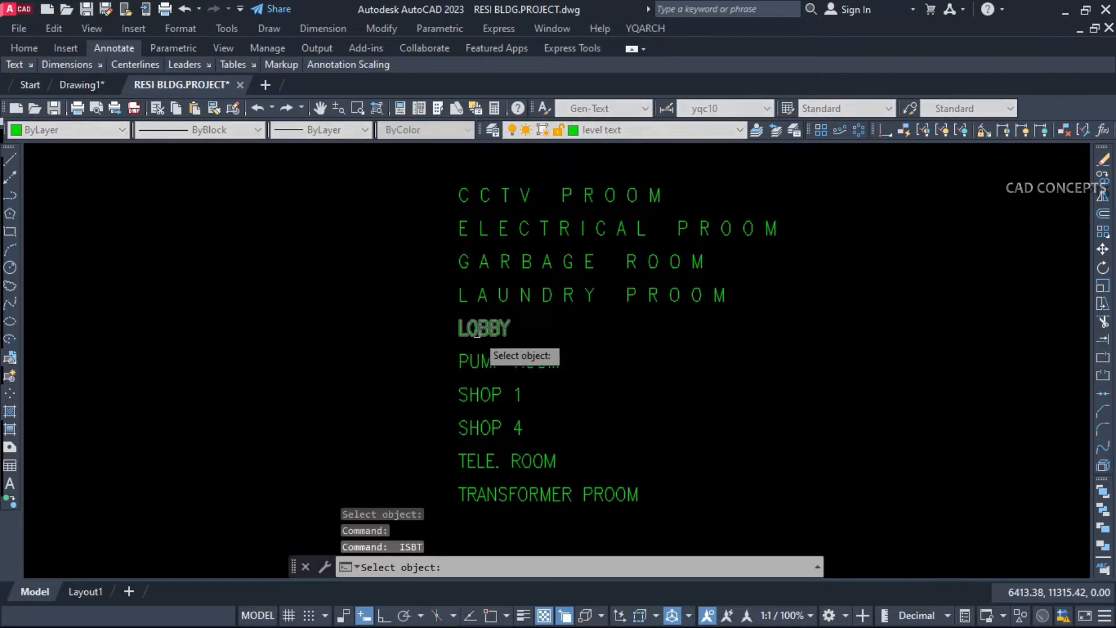
left_click(475, 331)
key("Return")
left_click(483, 362)
Insert spaces between the letters of the SHOP 1, SHOP 4, TELE. ROOM and TRANSFORMER PROOM texts with ISBT
key("Return")
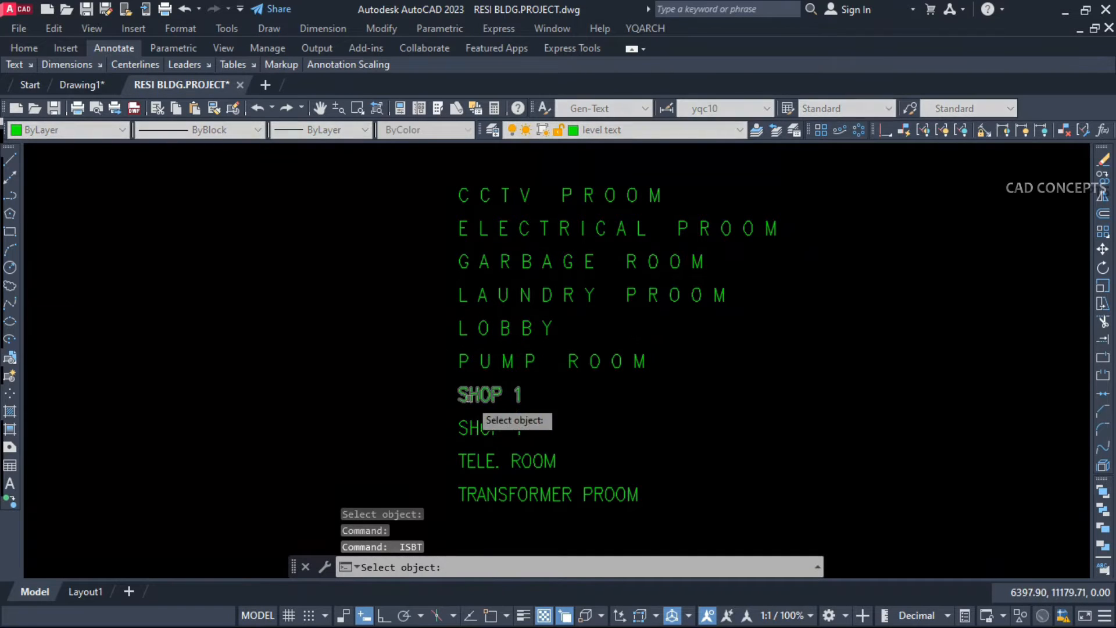
left_click(486, 395)
left_click(465, 428)
key("Return")
left_click(474, 461)
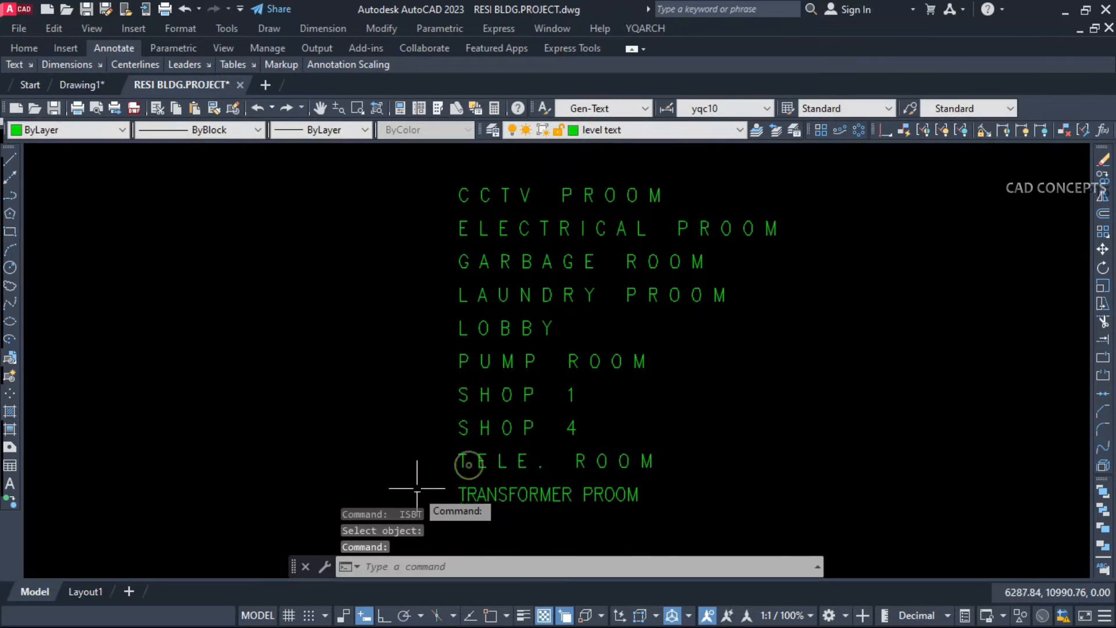
key("Return")
left_click(471, 496)
key("Escape")
key("Escape")
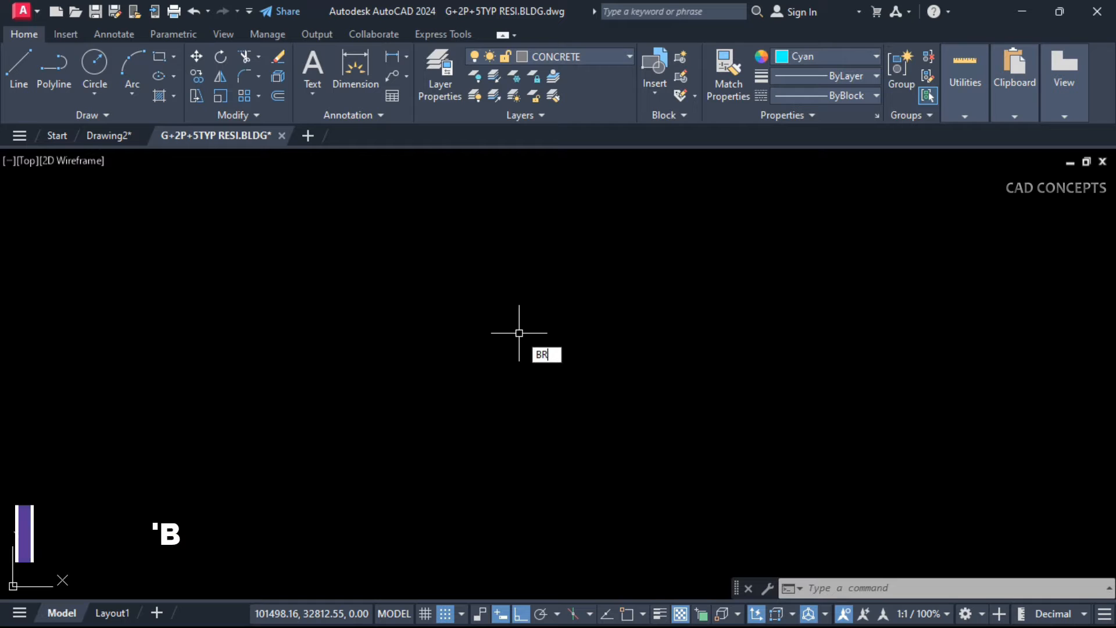
Draw a brick wall section of 10 courses with the BRICK command, its lower-left corner at 101480, 32780
type("IC")
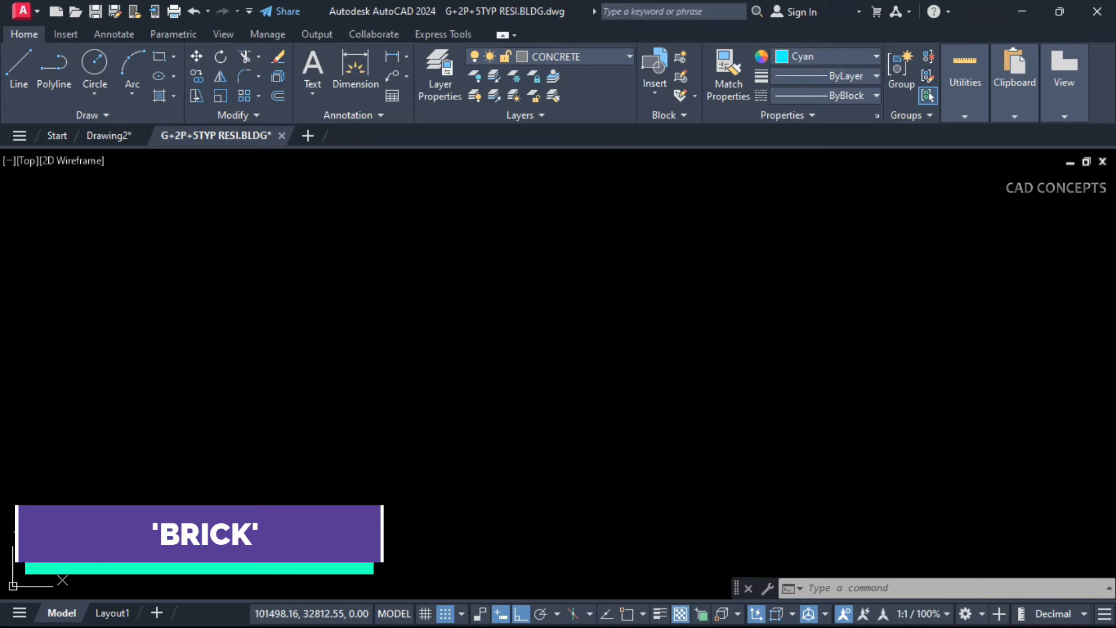
key("Return")
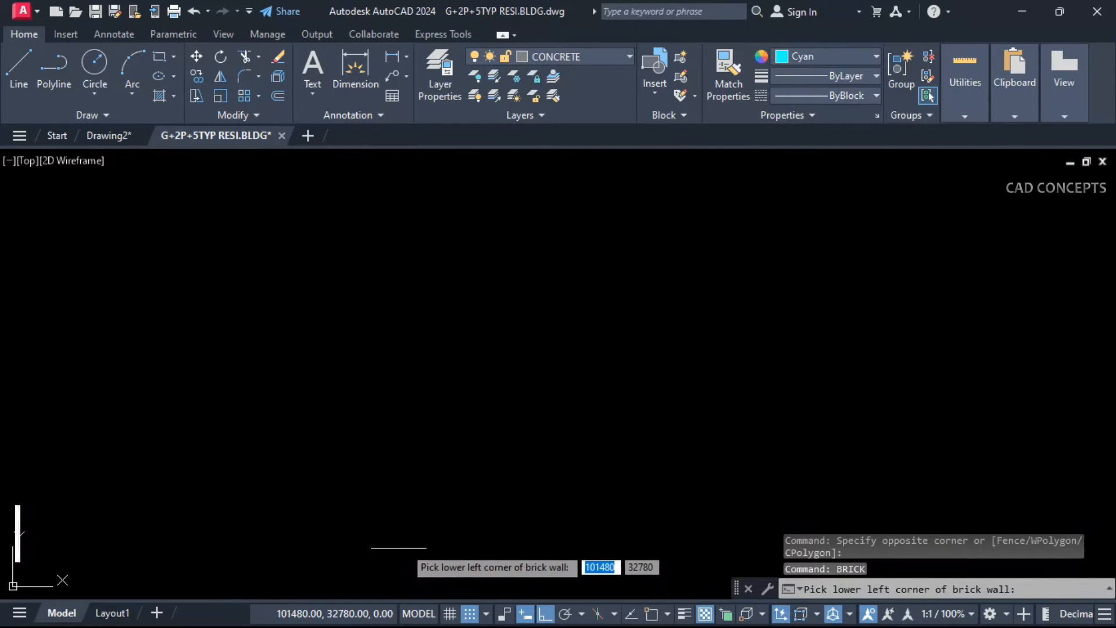
left_click(399, 548)
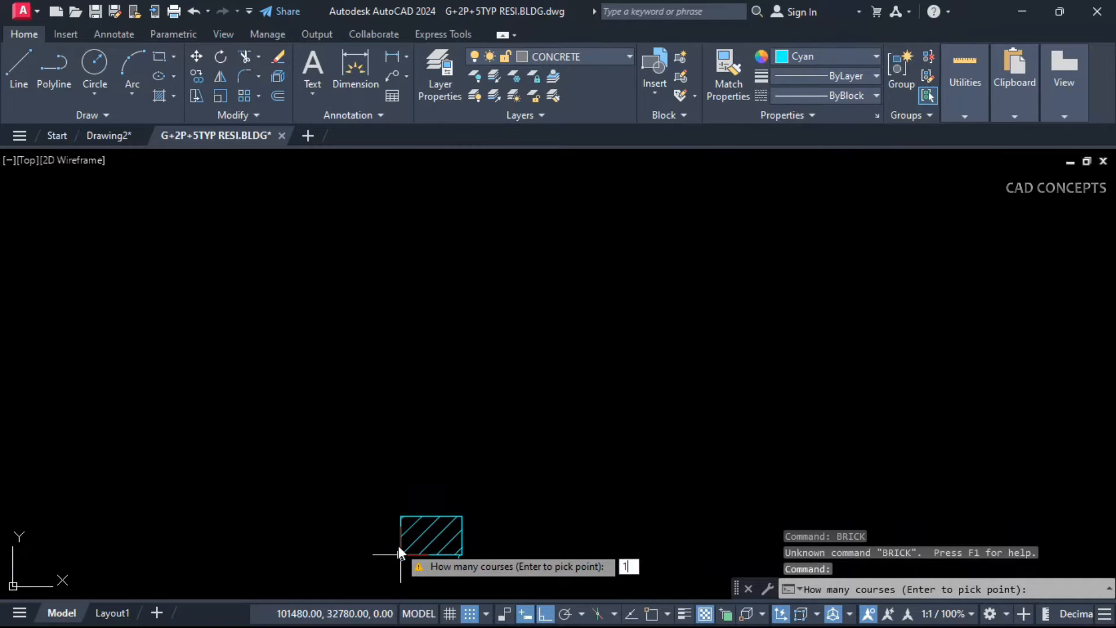
type("10")
key("Return")
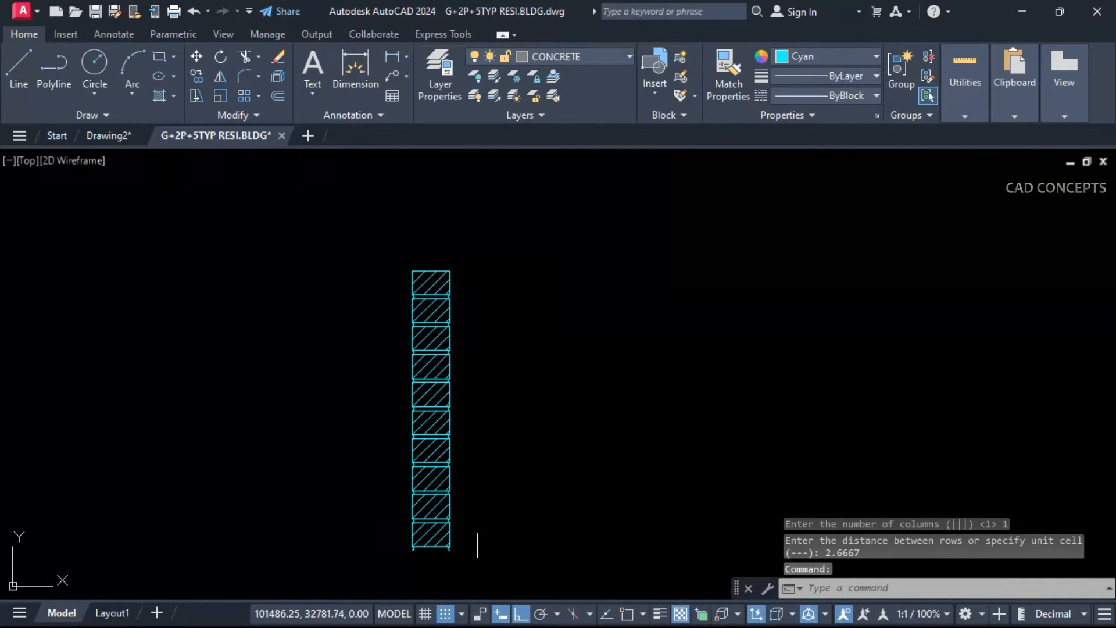
Draw a second BRICK wall of 15 courses beside the first, its lower-left corner at 101490, 32780
key("Return")
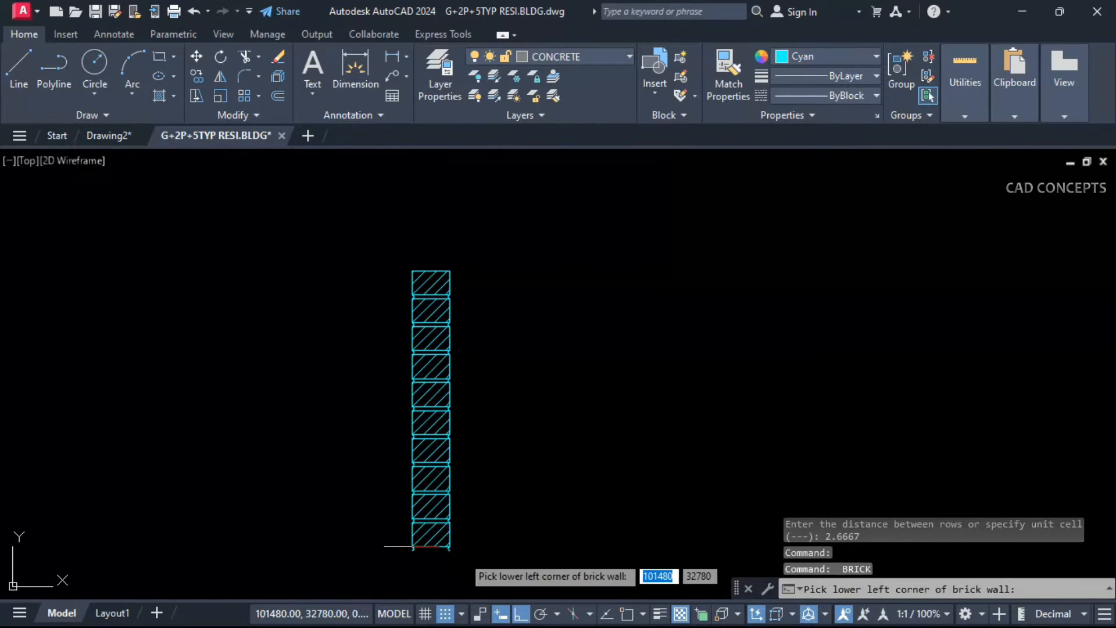
left_click(517, 547)
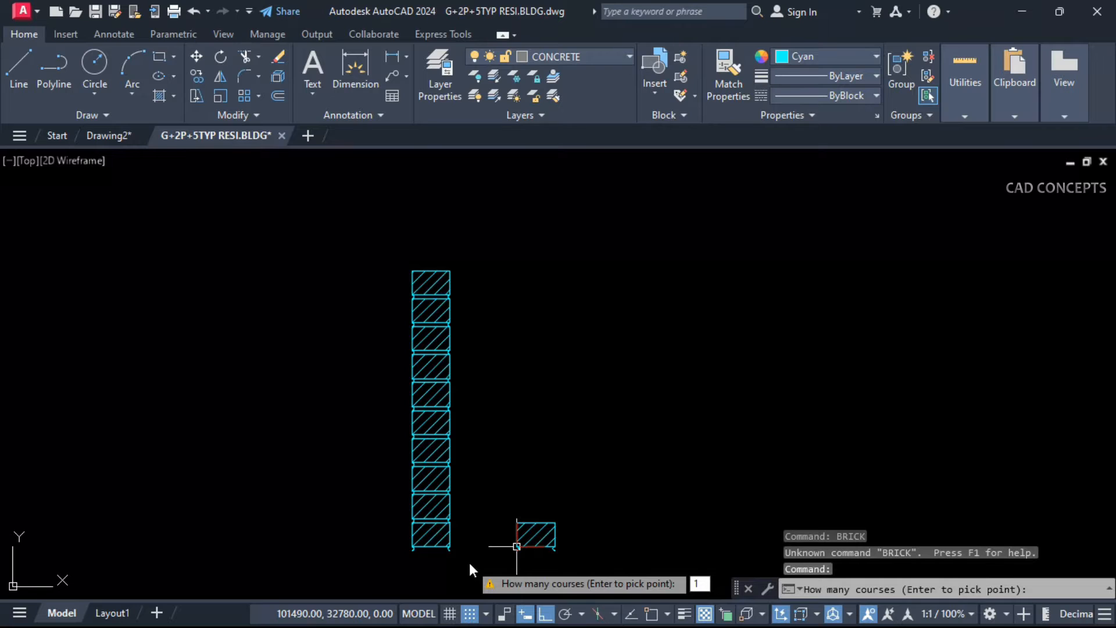
type("15")
key("Return")
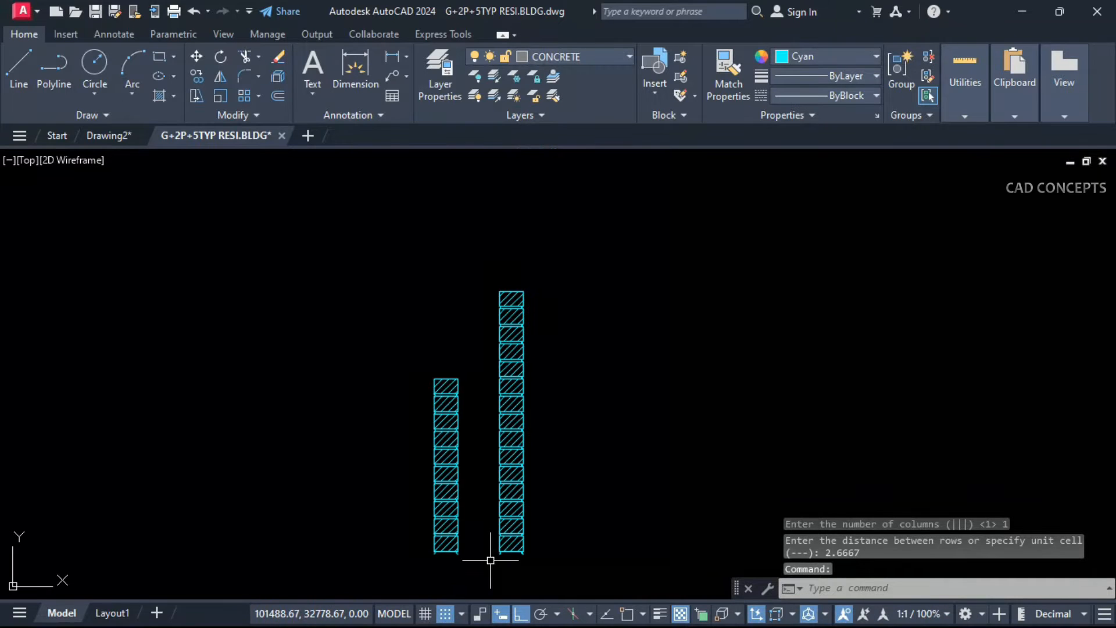
Draw a third BRICK wall of 20 courses with its lower-left corner at 101500, 32780
key("Return")
left_click(565, 551)
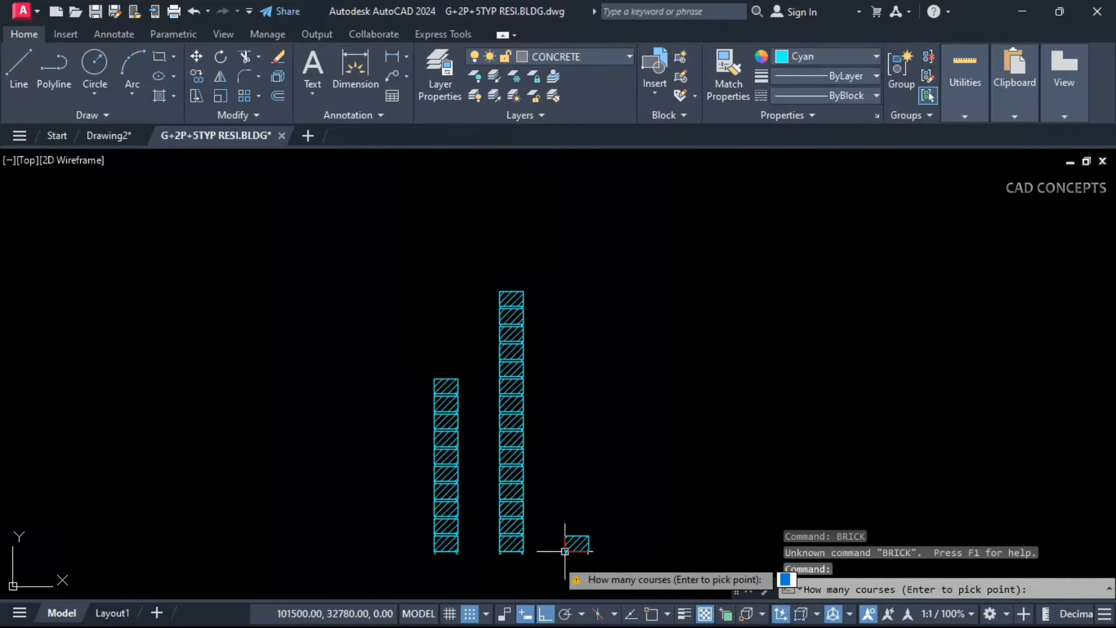
type("2780")
key("Return")
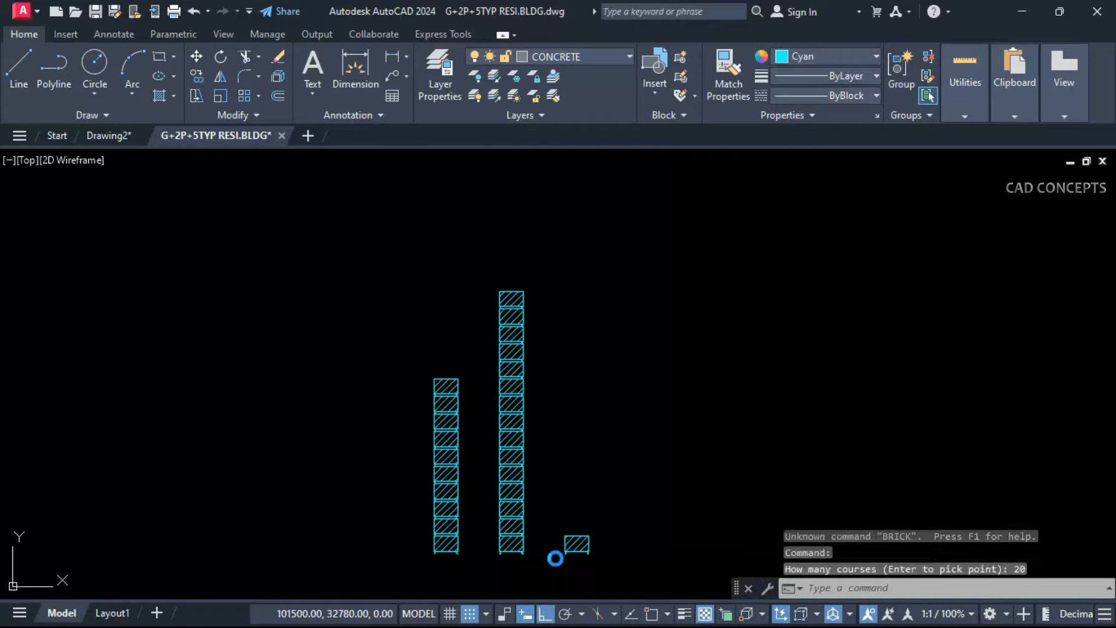
Draw a fourth BRICK wall of 25 courses with its lower-left corner at 101510, 32780
key("Return")
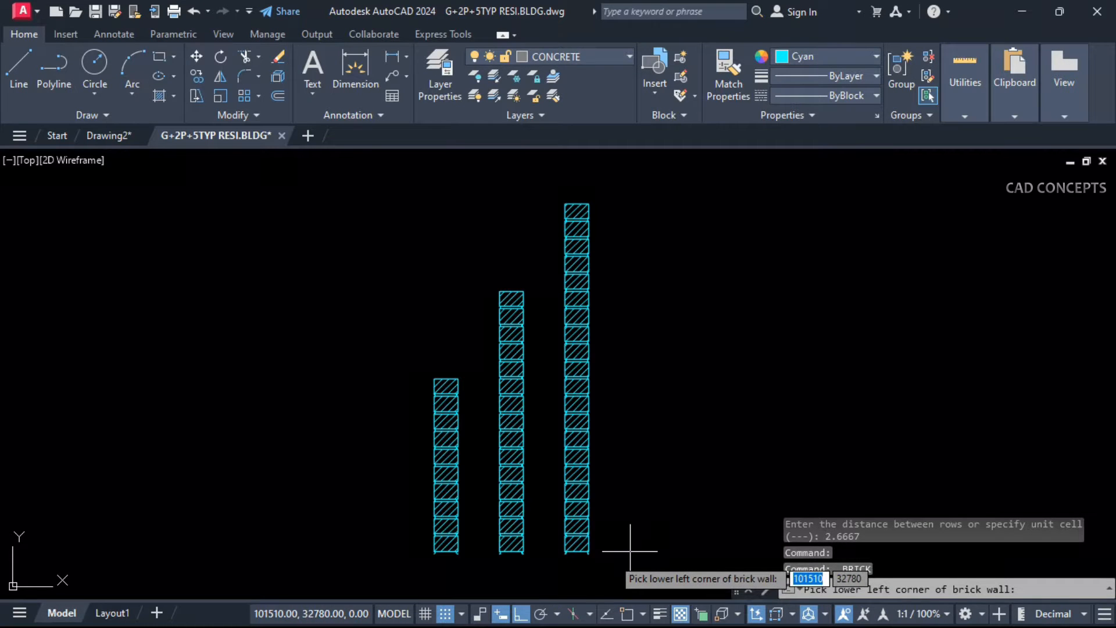
left_click(630, 551)
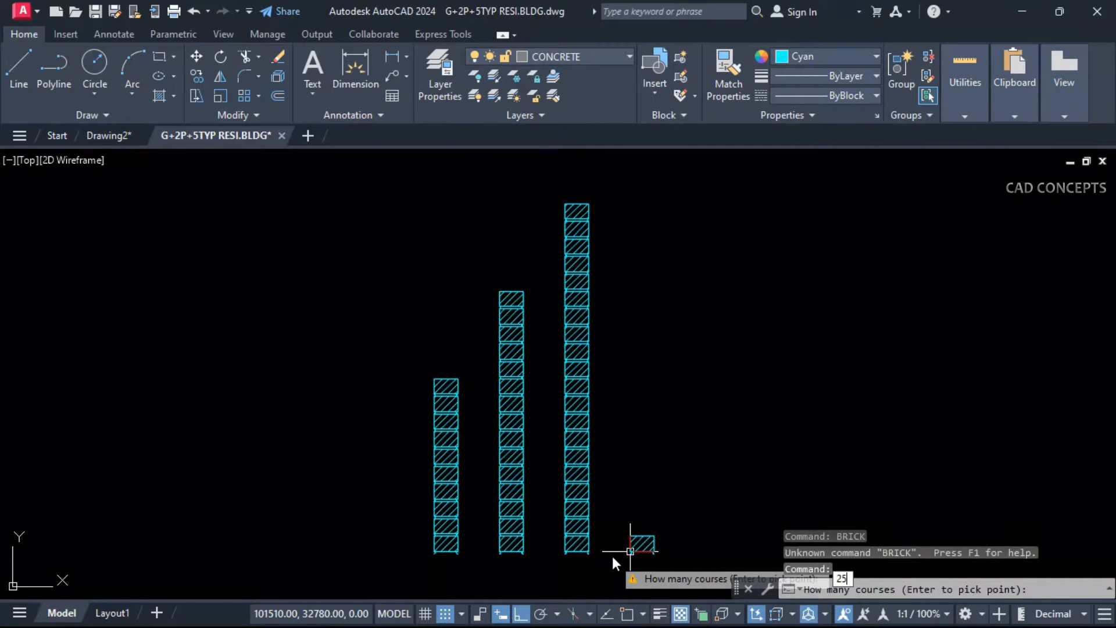
type("25")
key("Return")
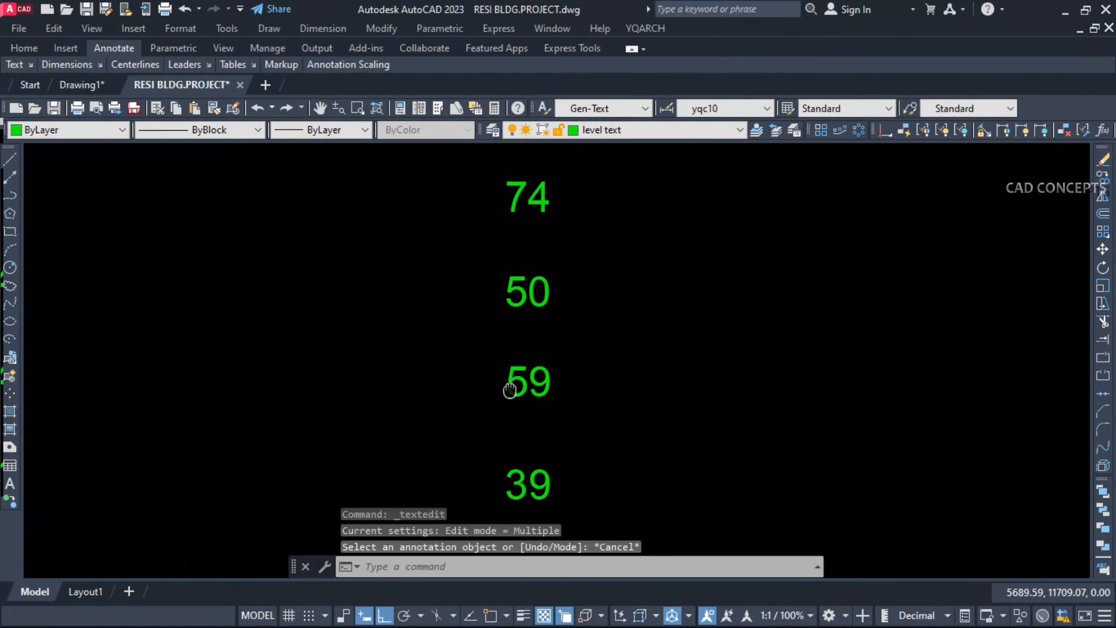
Add 5 to each of the four numbers in the RESI BLDG.PROJECT column with the TEXTMATH command
key("Escape")
key("Escape")
key("Escape")
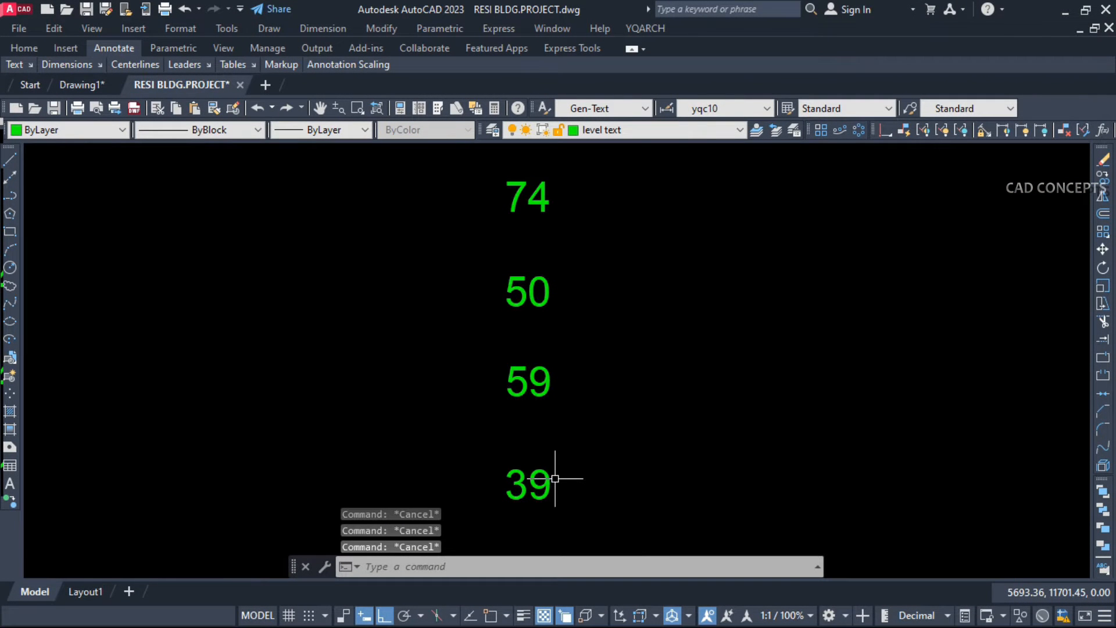
type("TEXTMATH")
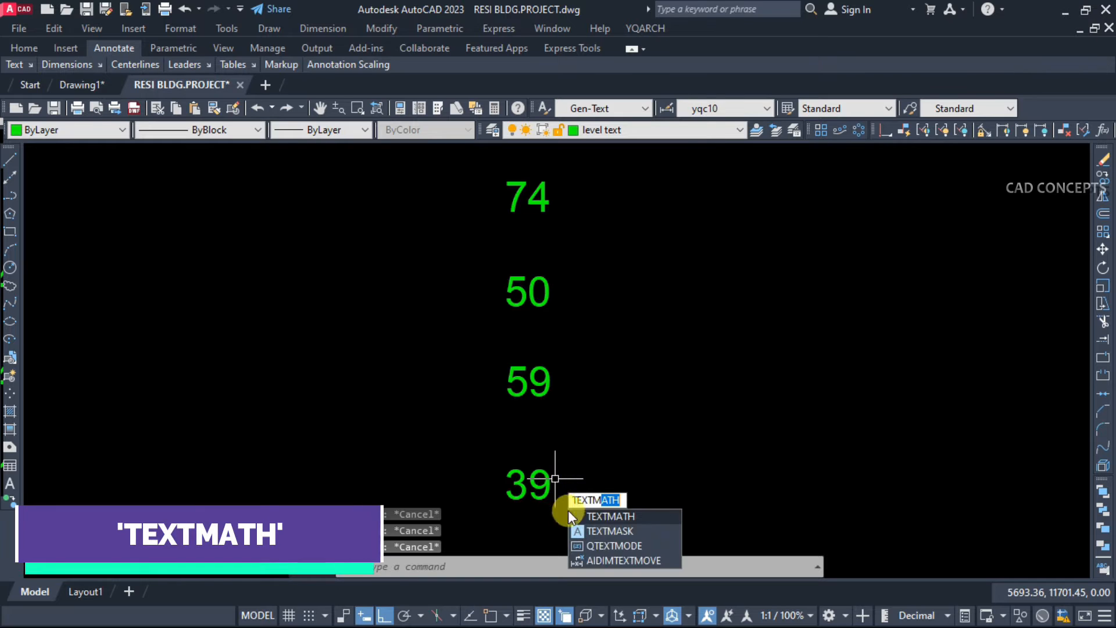
left_click(587, 516)
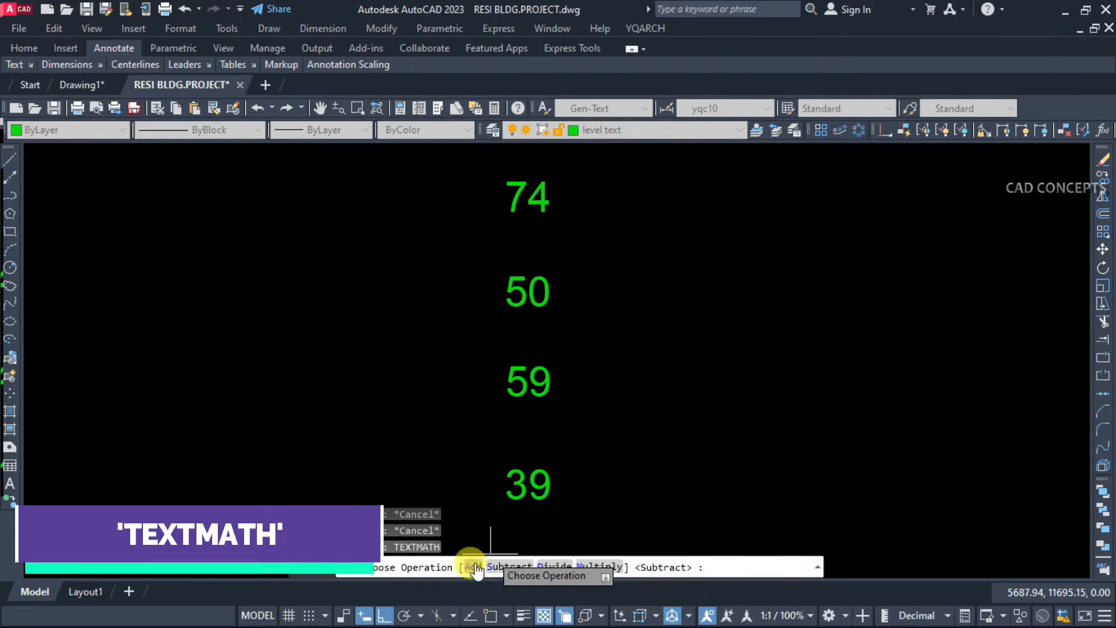
type("A")
key("Return")
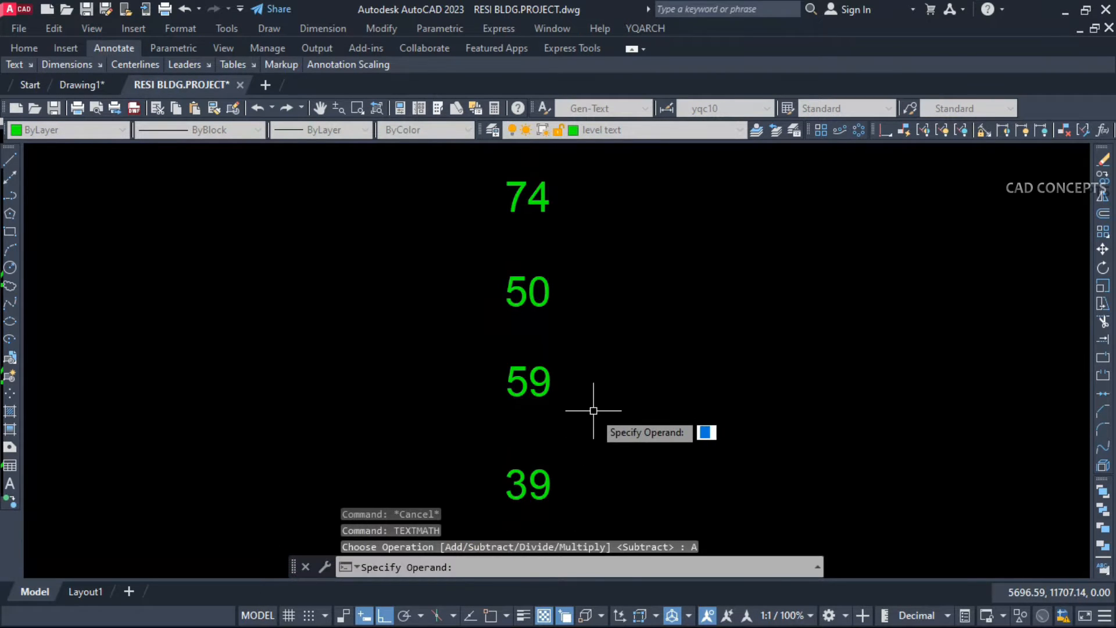
type("5")
key("Return")
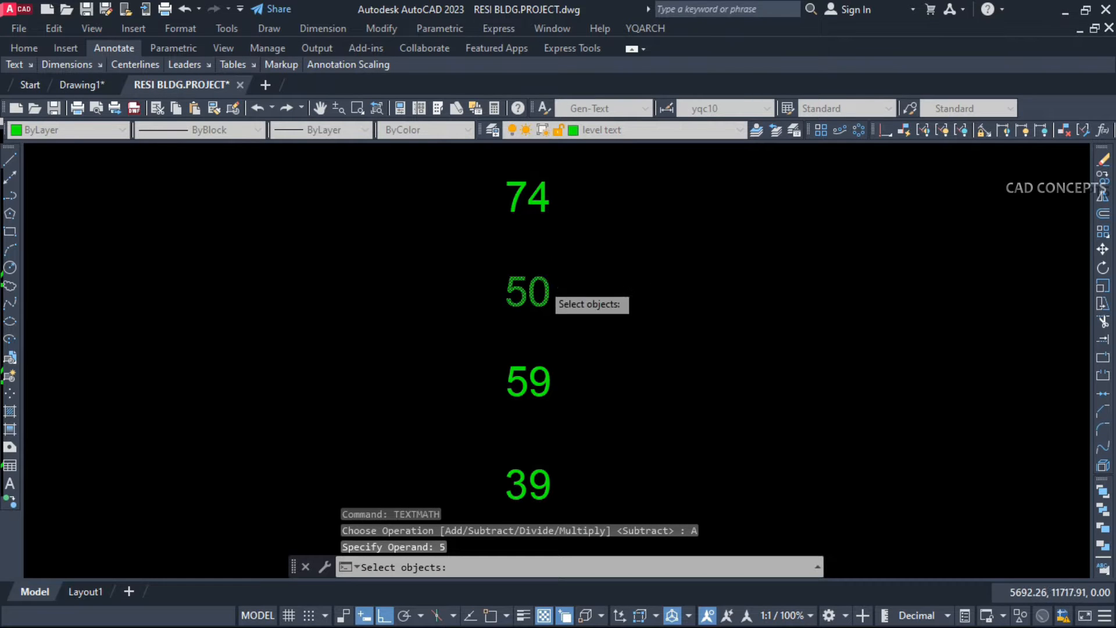
left_click(579, 491)
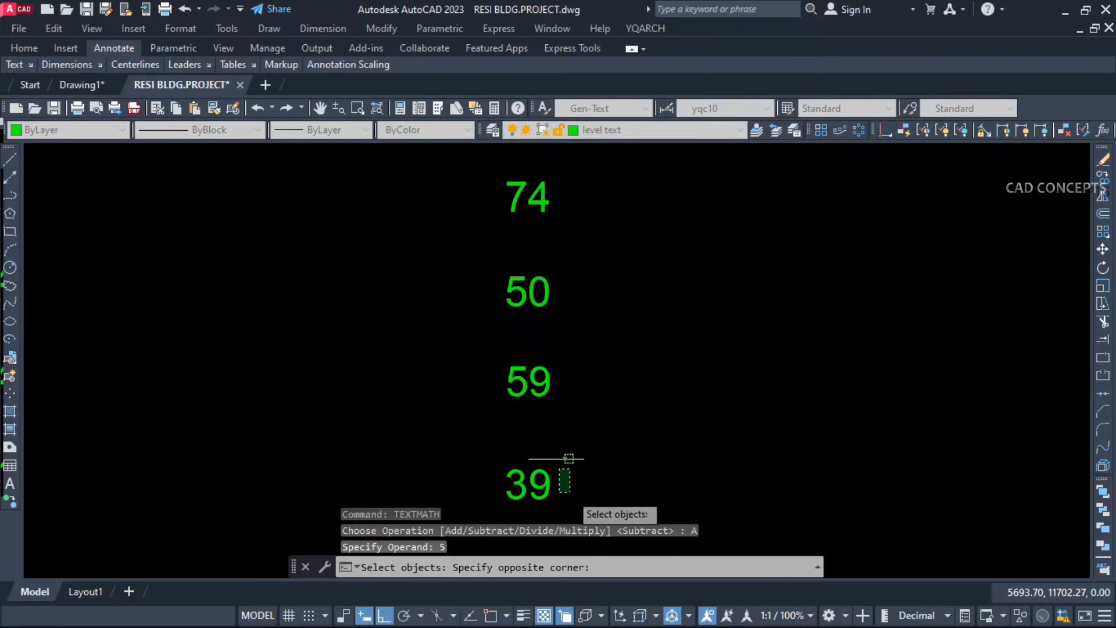
left_click(536, 213)
left_click(535, 201)
key("Return")
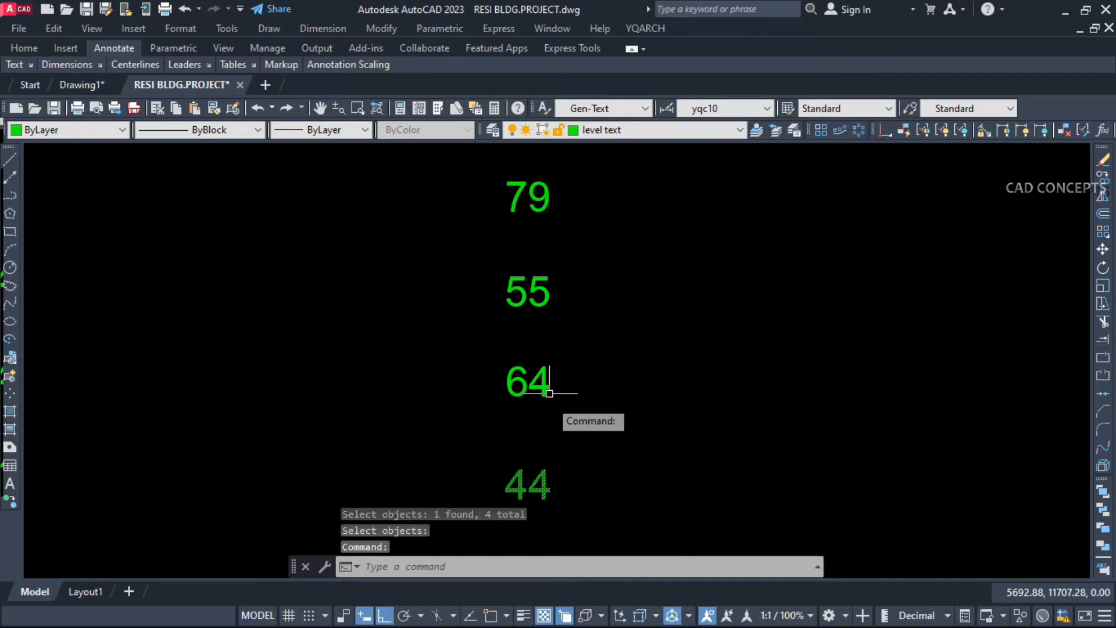
Repeat TEXTMATH with the Add operation to raise all four numbers by another 5
key("Return")
type("A")
key("Return")
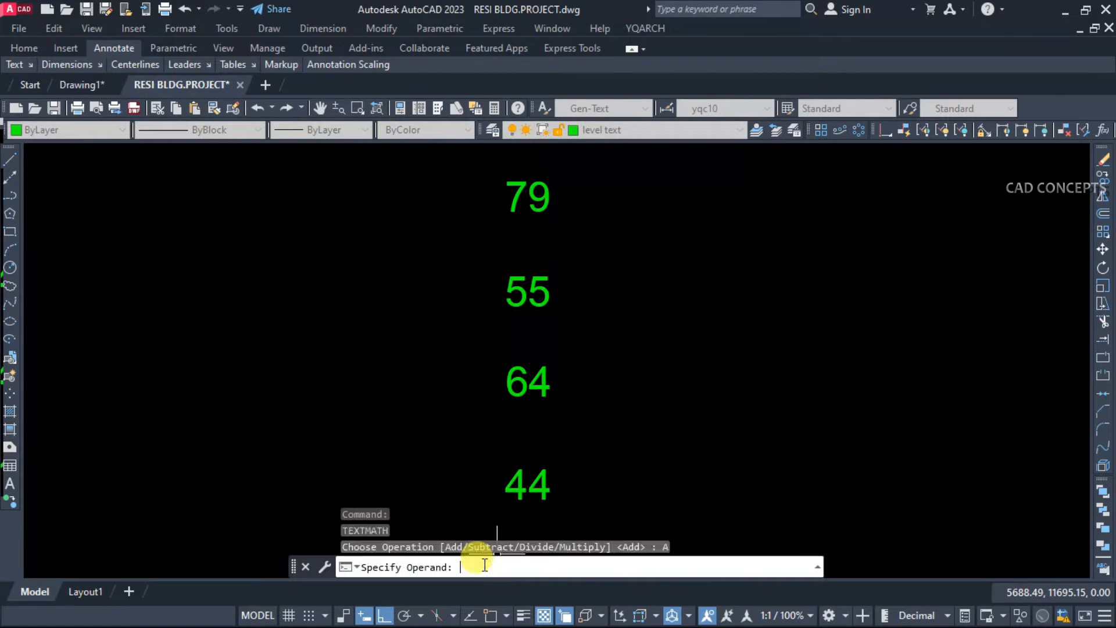
type("5")
key("Return")
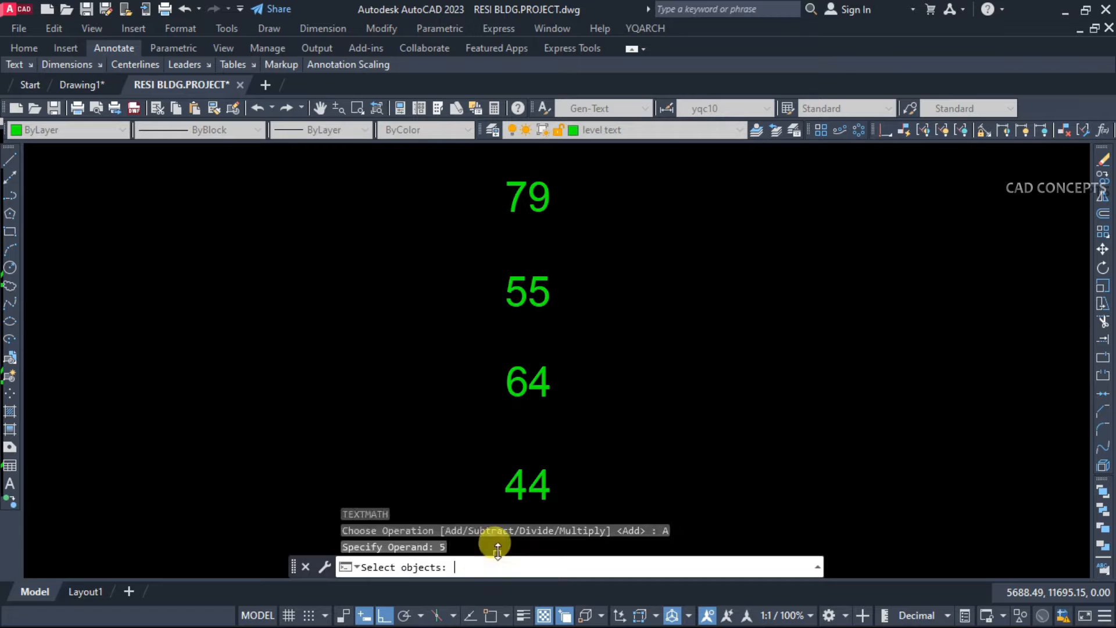
left_click(559, 500)
left_click(554, 215)
key("Return")
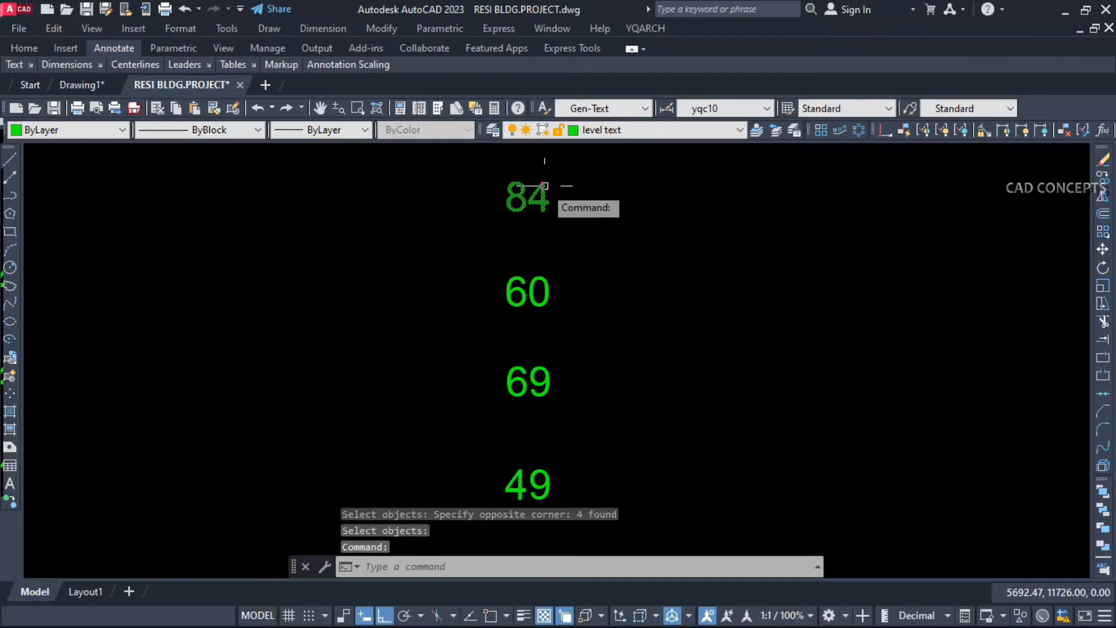
Subtract each of the four numbers from 100 with TEXTMATH, using the B option (100 - x)
key("Return")
left_click(504, 567)
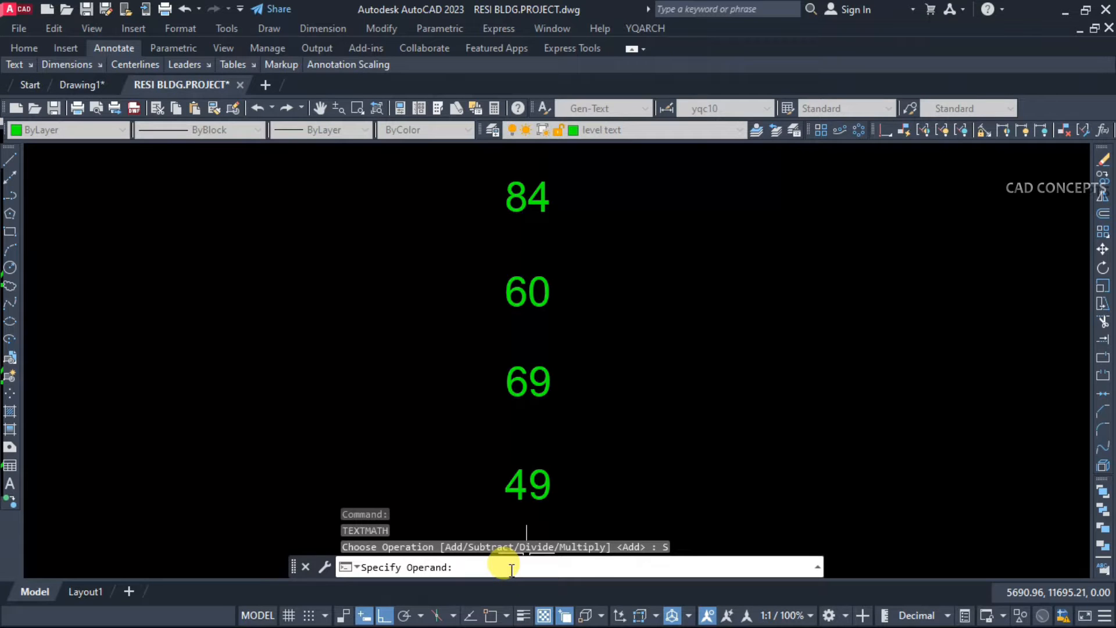
type("100")
key("Return")
type("B")
key("Return")
left_click(563, 500)
left_click(523, 198)
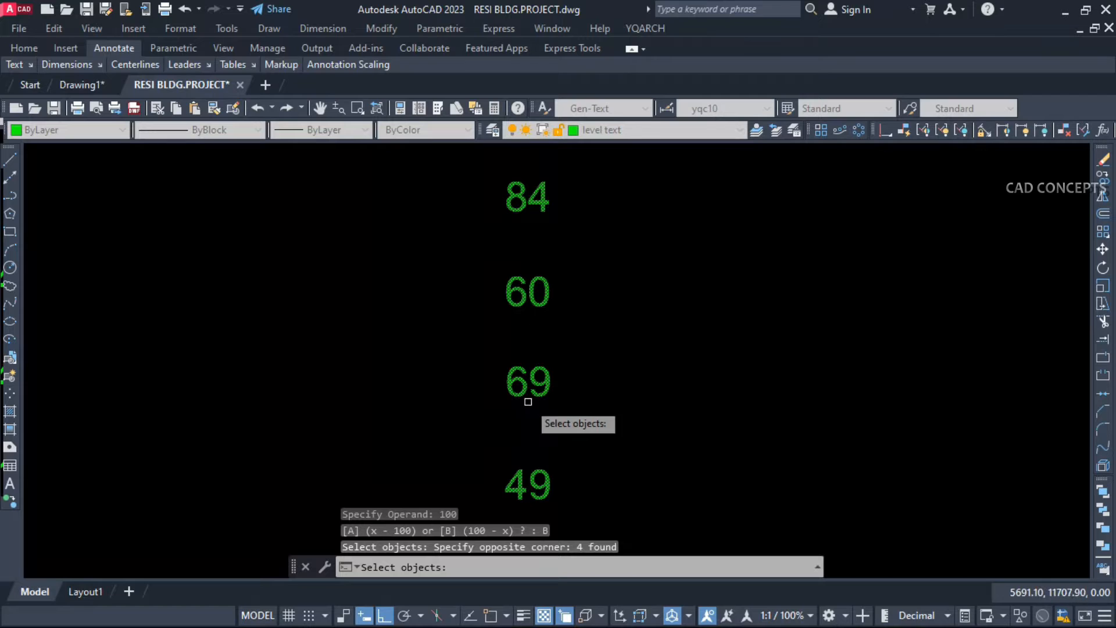
key("Return")
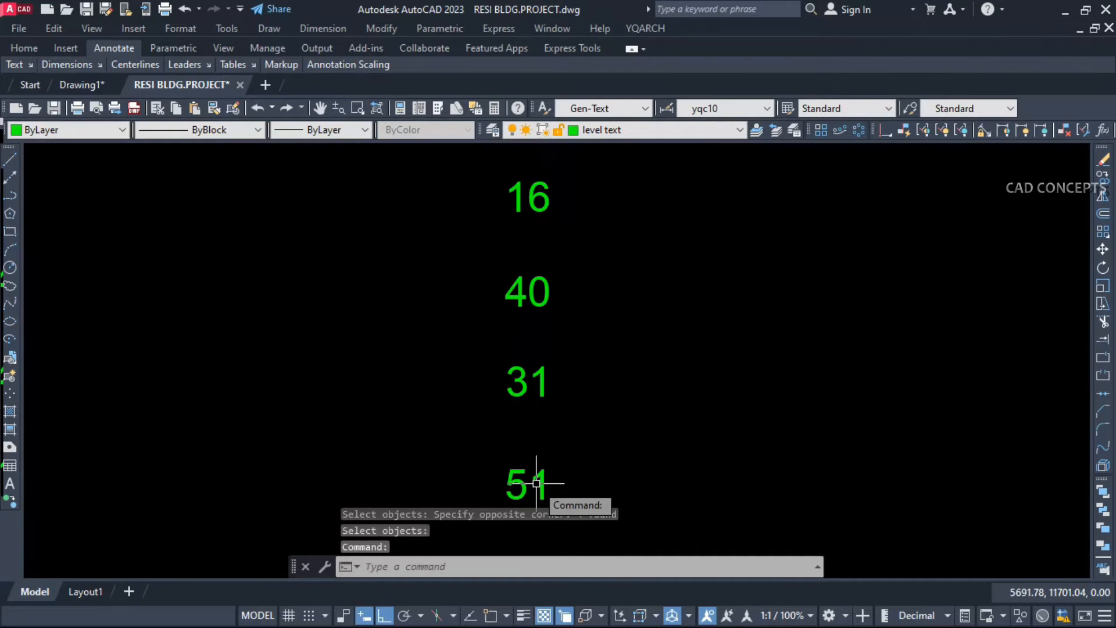
Try dividing 5 by each of the four numbers with TEXTMATH's B option (5.0 / x), and undo the division
key("Return")
left_click(553, 567)
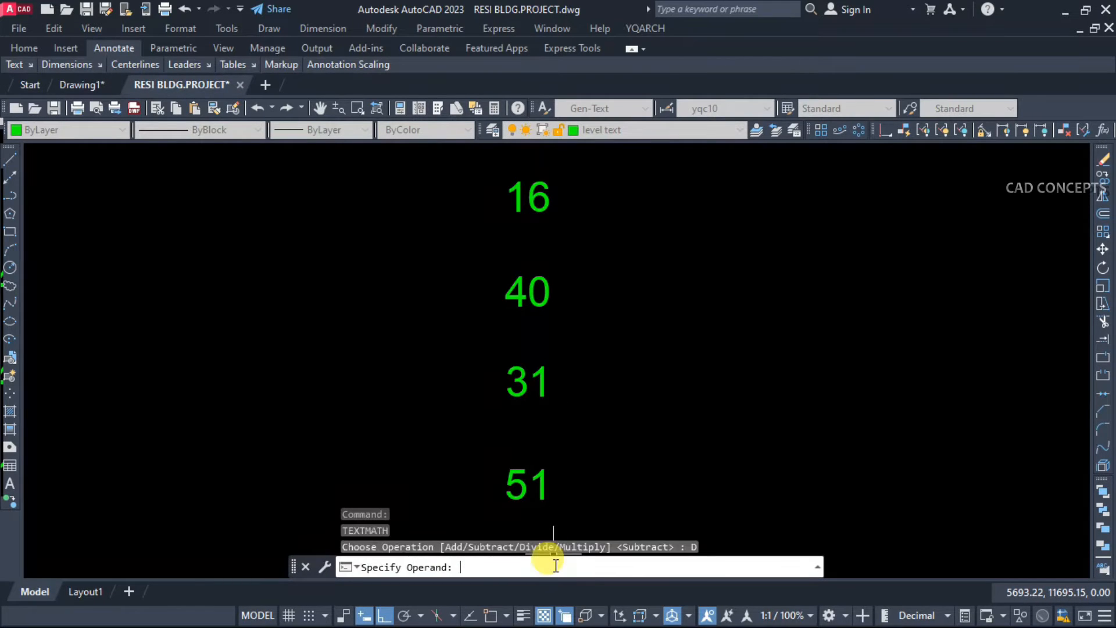
key("Return")
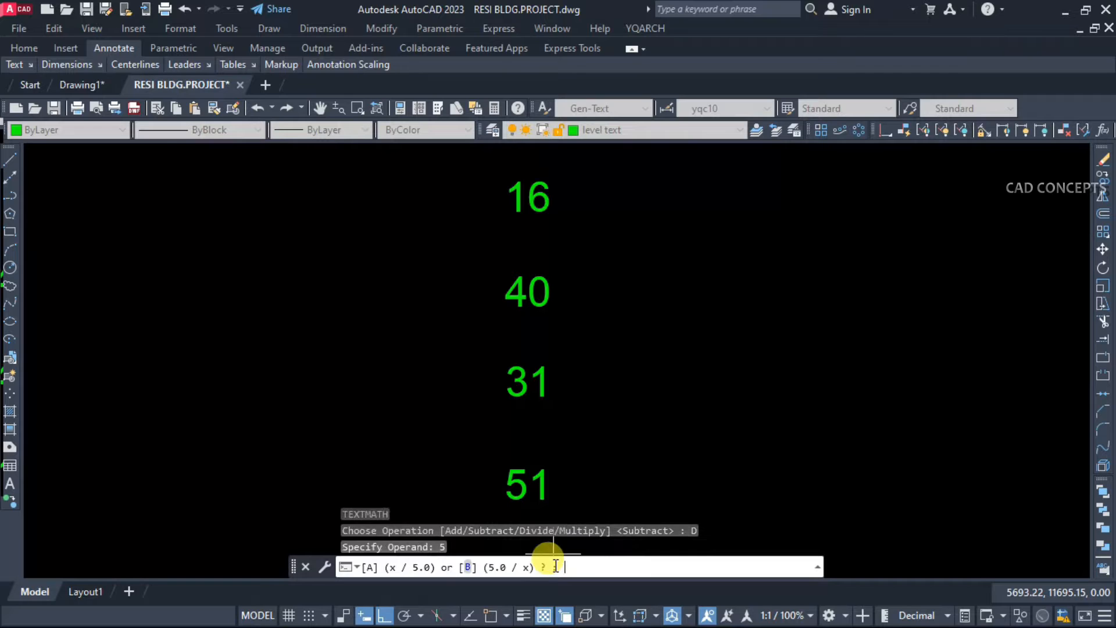
left_click(468, 573)
left_click(570, 488)
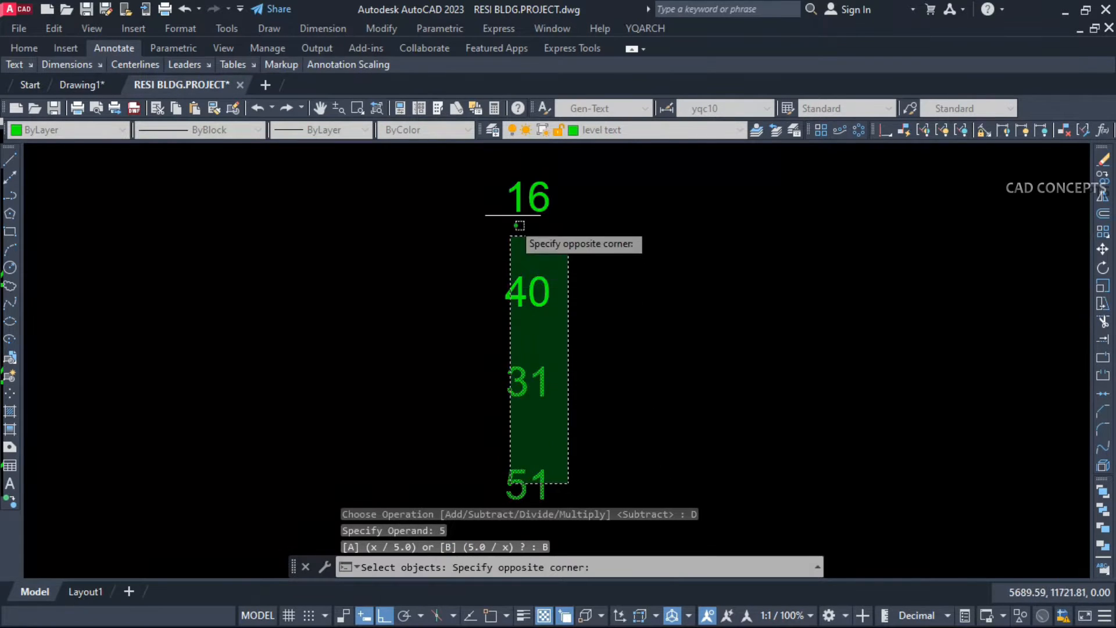
left_click(570, 210)
key("Return")
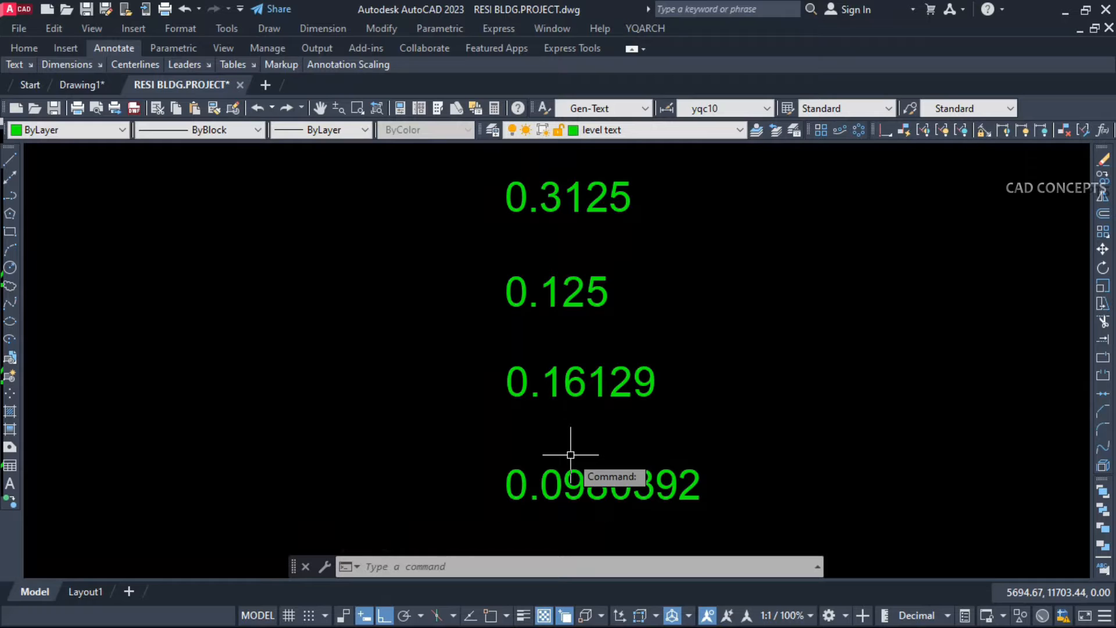
key("ctrl+z")
Try dividing 100 by each of the four numbers with TEXTMATH's B option (100.0 / x), and undo the division
type("TEXT")
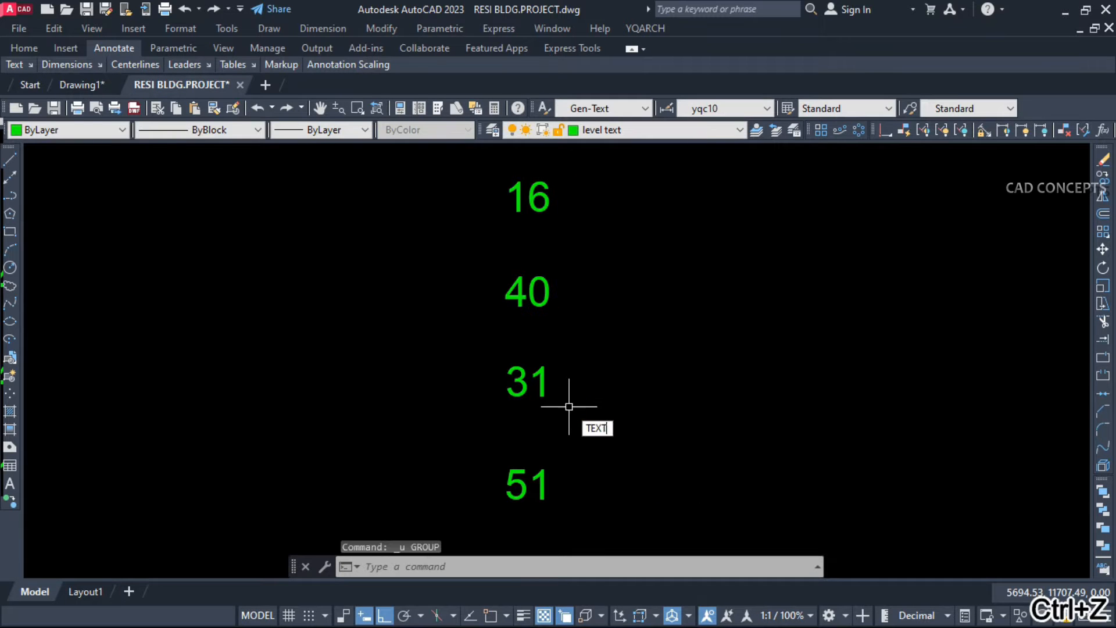
type("MATH")
left_click(609, 447)
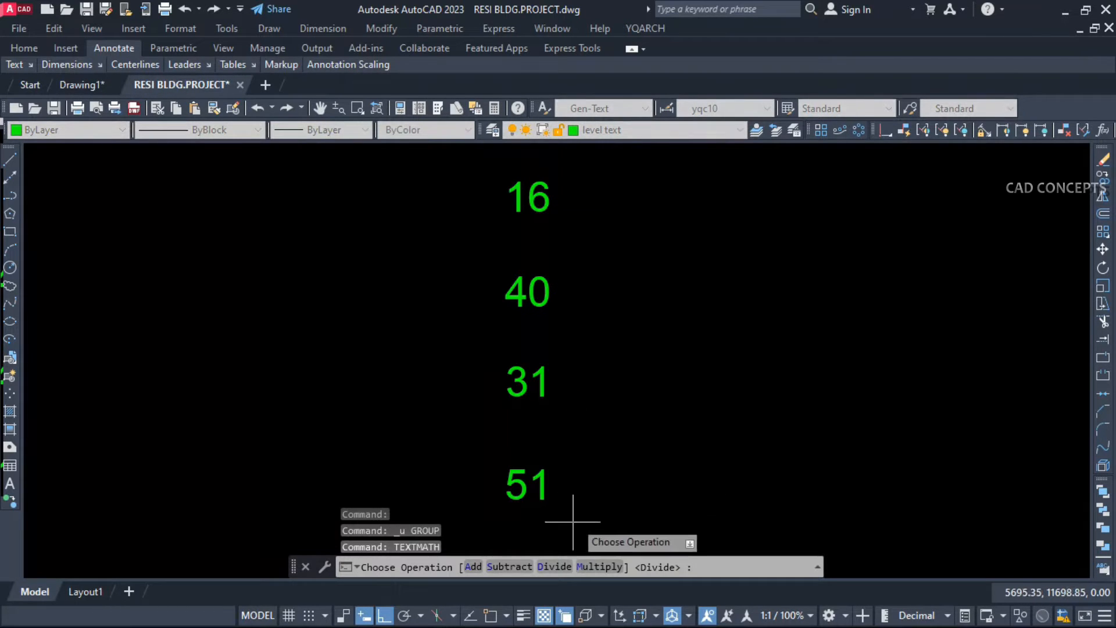
left_click(546, 566)
type("100")
key("Return")
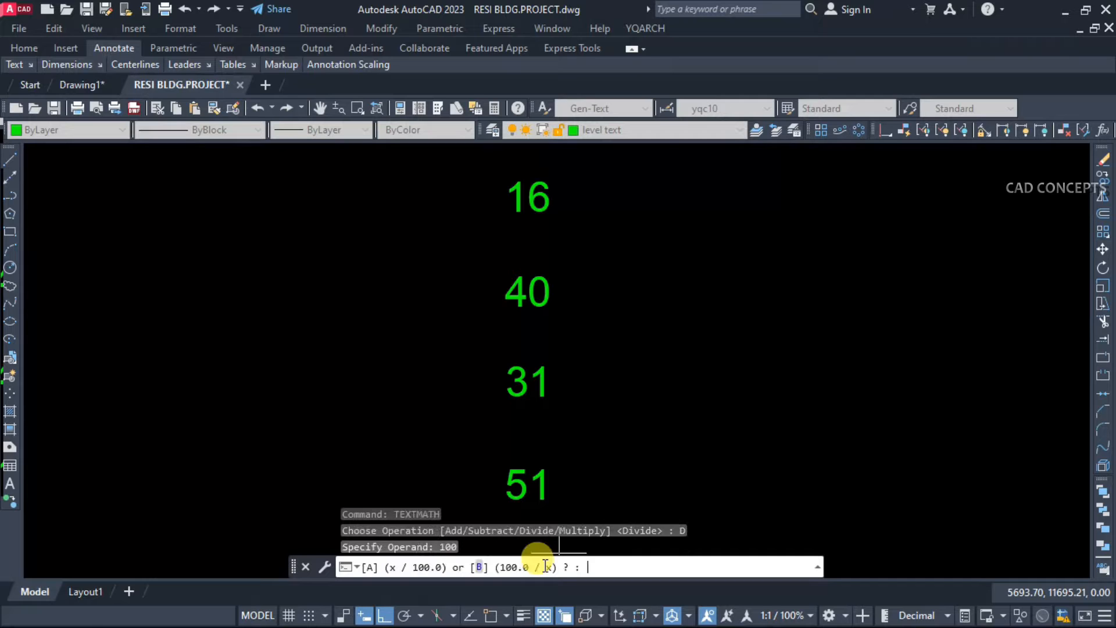
left_click(547, 566)
left_click(567, 191)
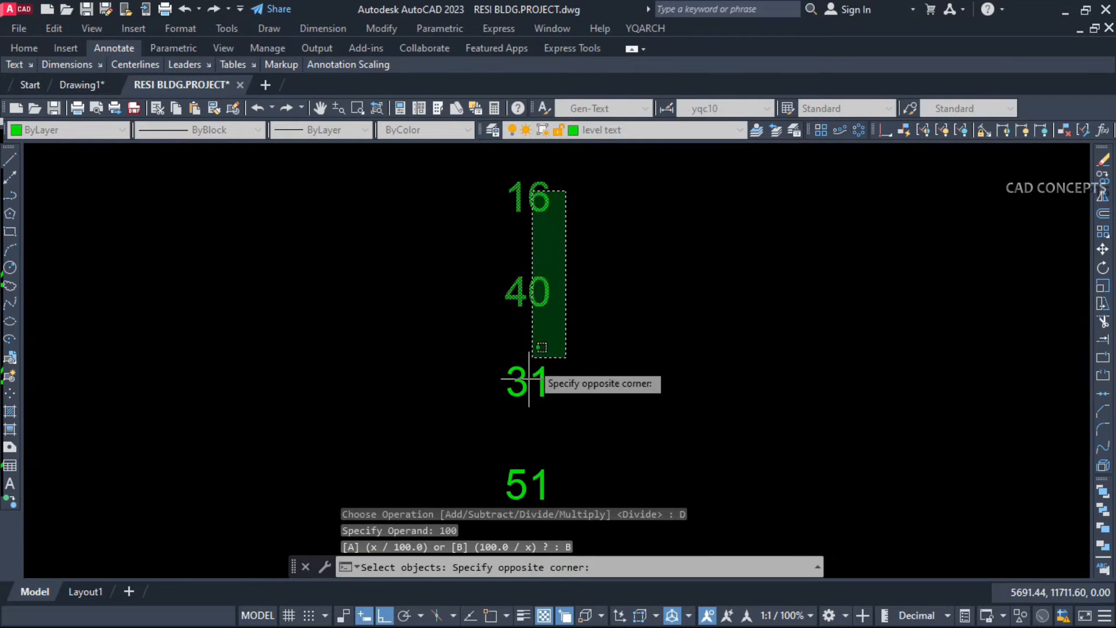
left_click(510, 504)
key("Return")
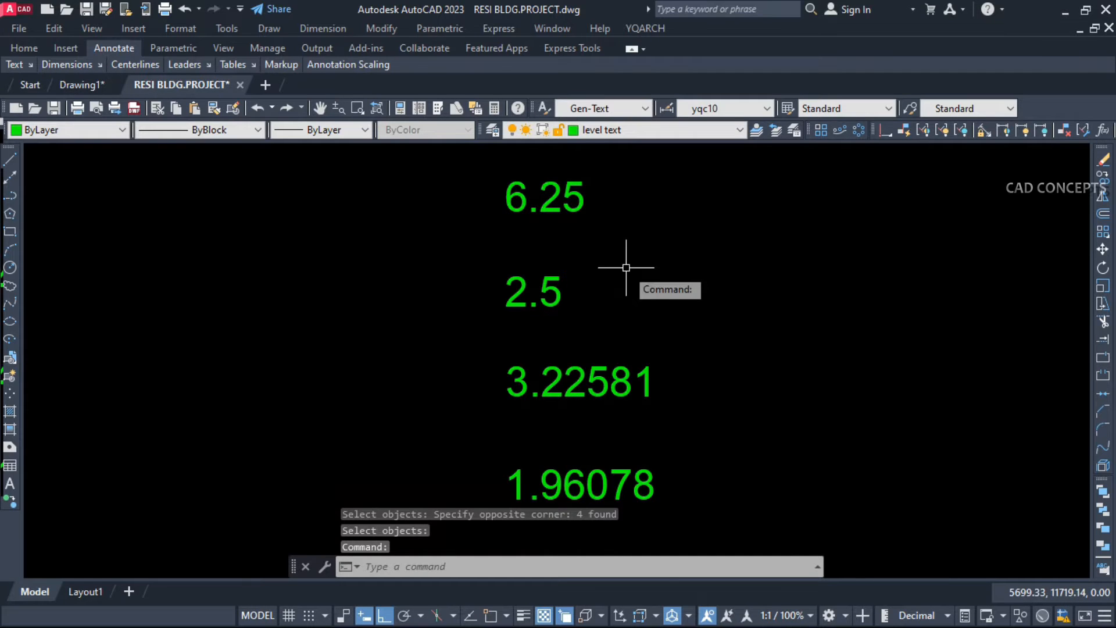
key("ctrl+z")
Multiply each of the four numbers in the column by 15 with TEXTMATH
type("textmath")
key("Return")
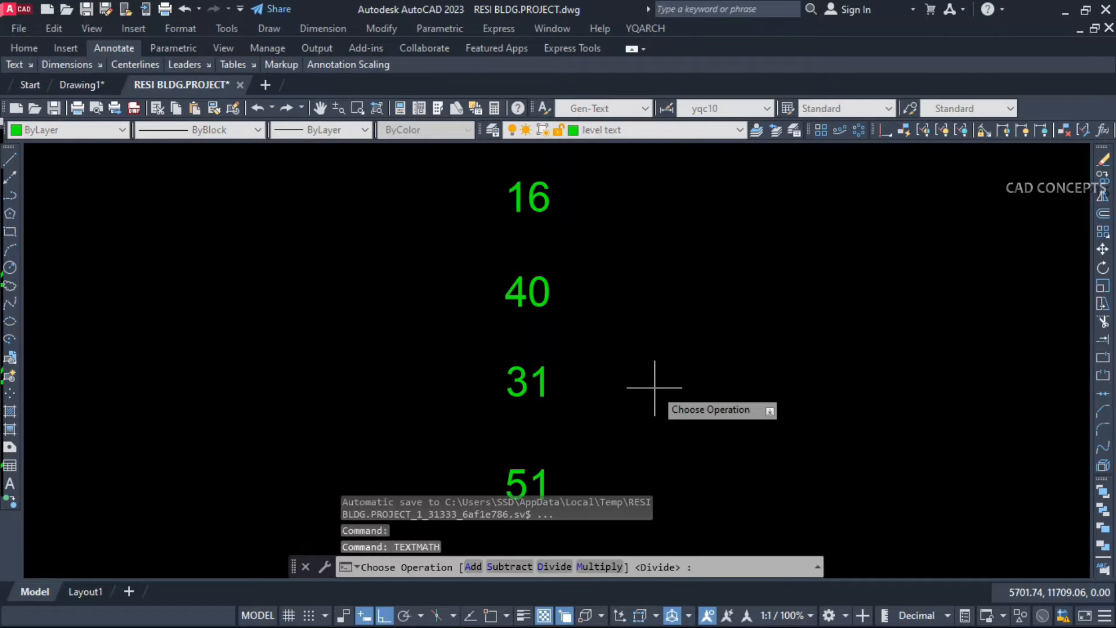
left_click(593, 567)
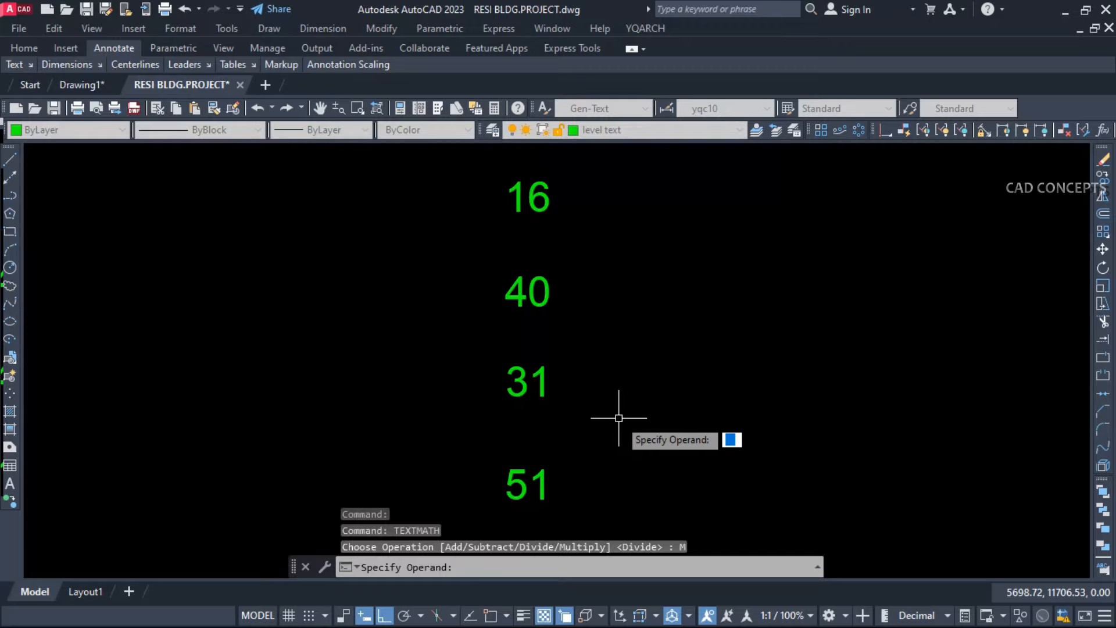
type("15")
key("Return")
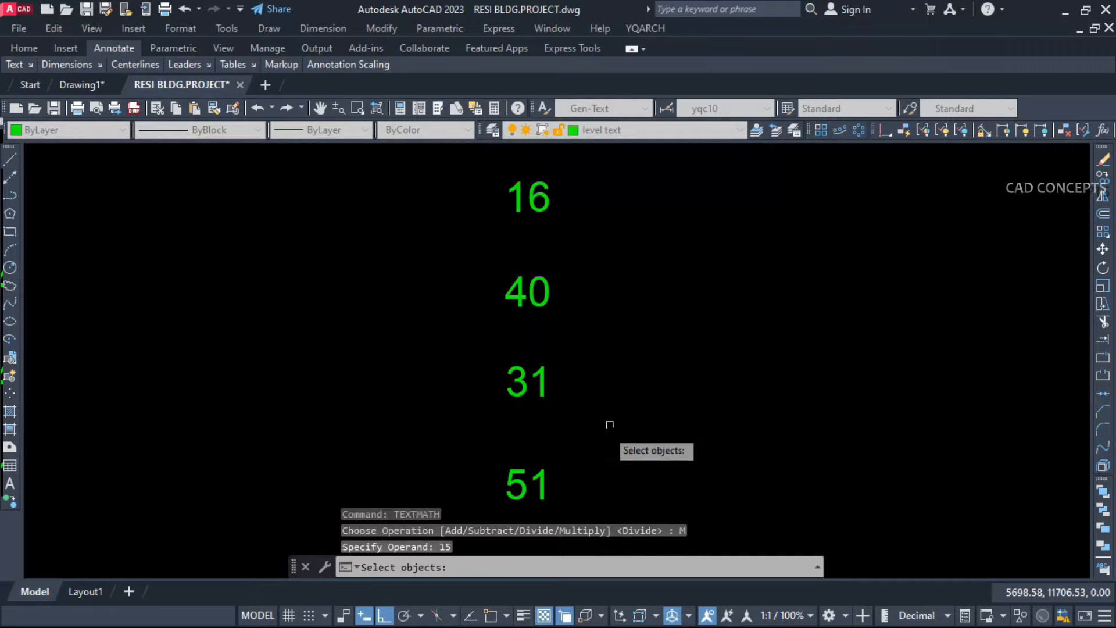
left_click(573, 497)
left_click(527, 189)
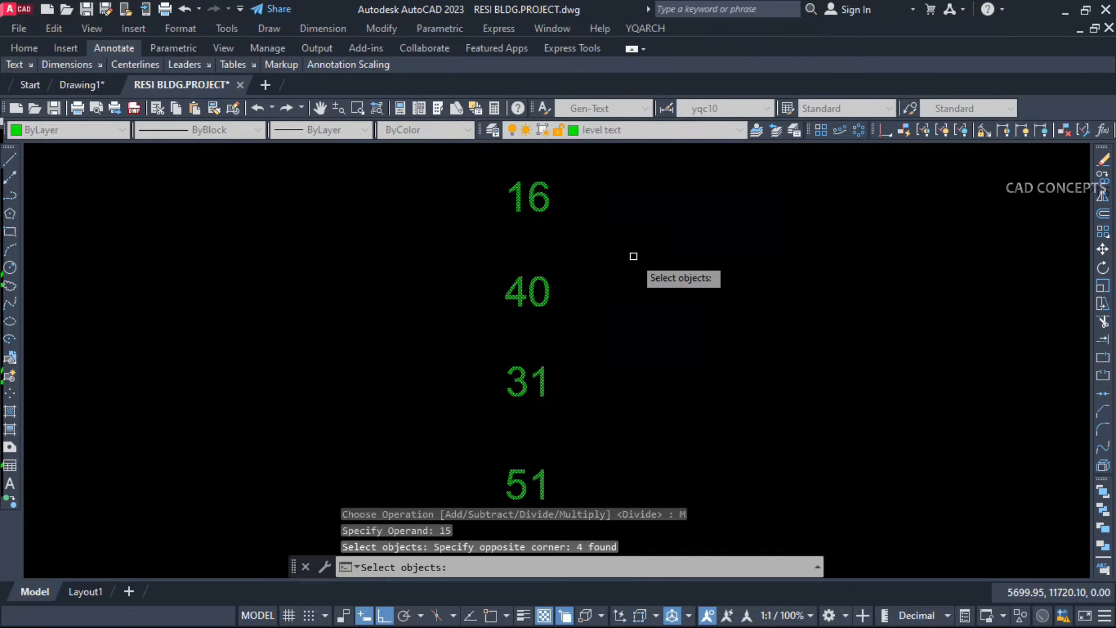
key("Return")
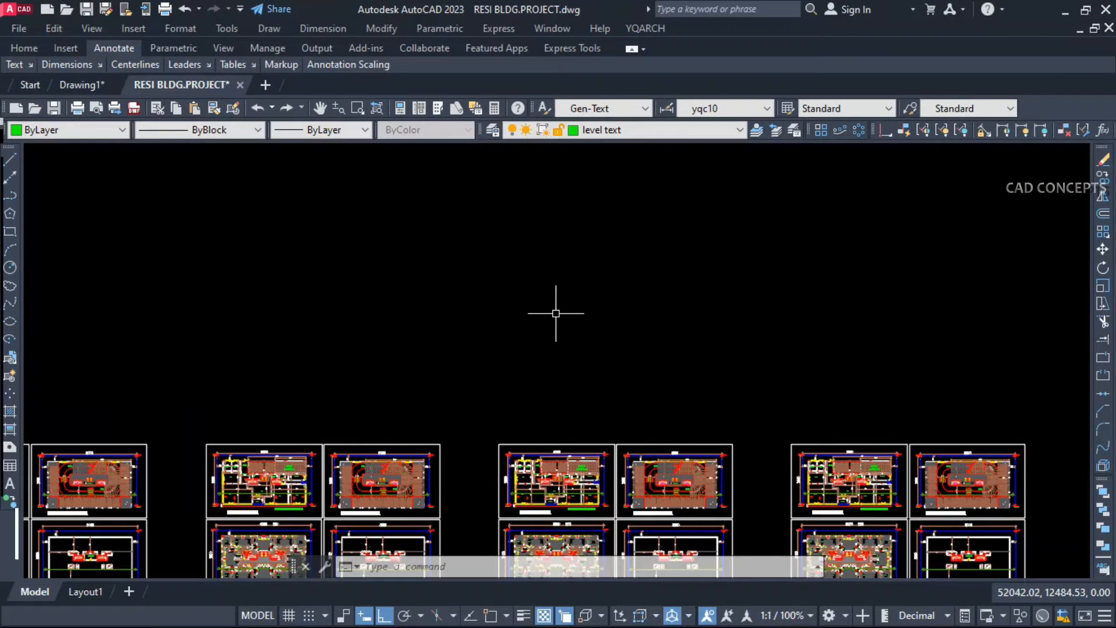
Fit the building sheets in view with the ZOOME command, and run it again after zooming far out
type("ZOOME")
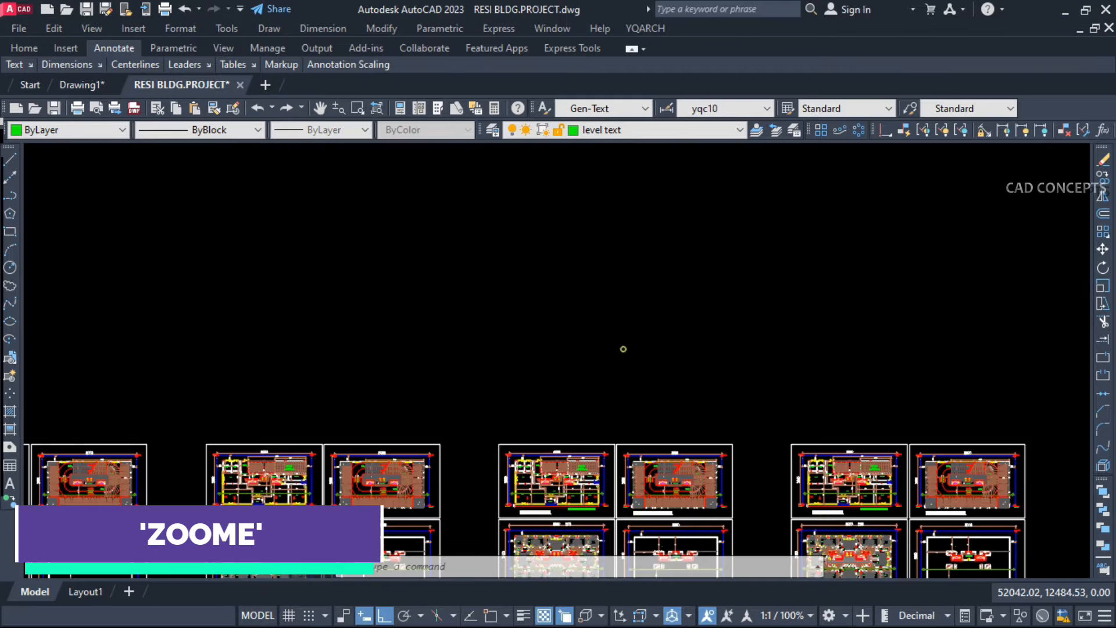
key("Return")
scroll(512, 398, "down", 6)
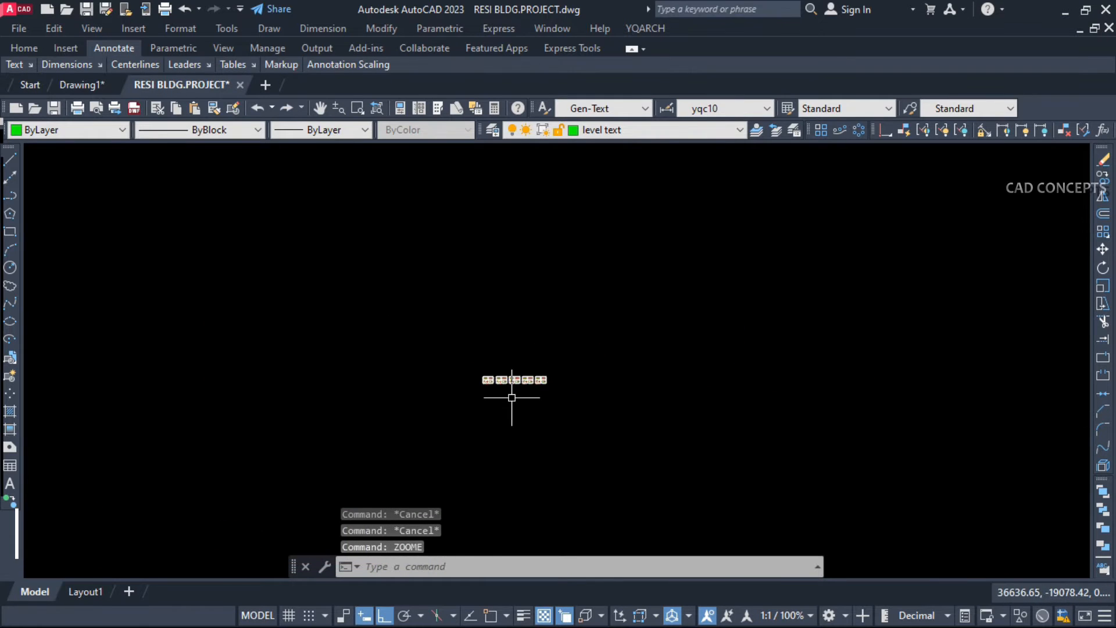
type("ZOOME")
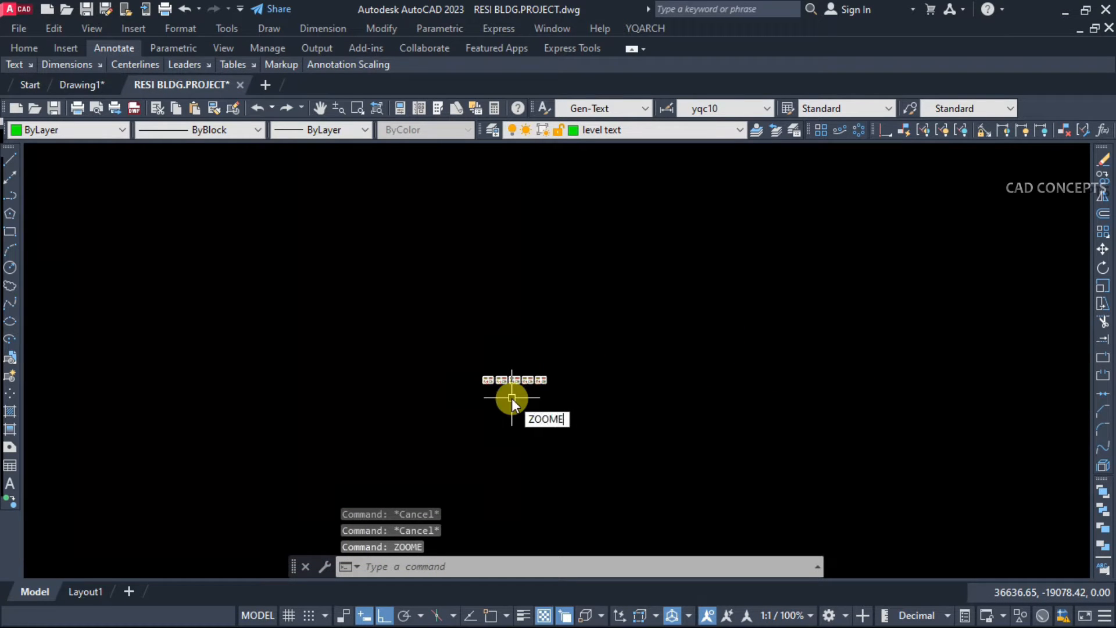
key("Return")
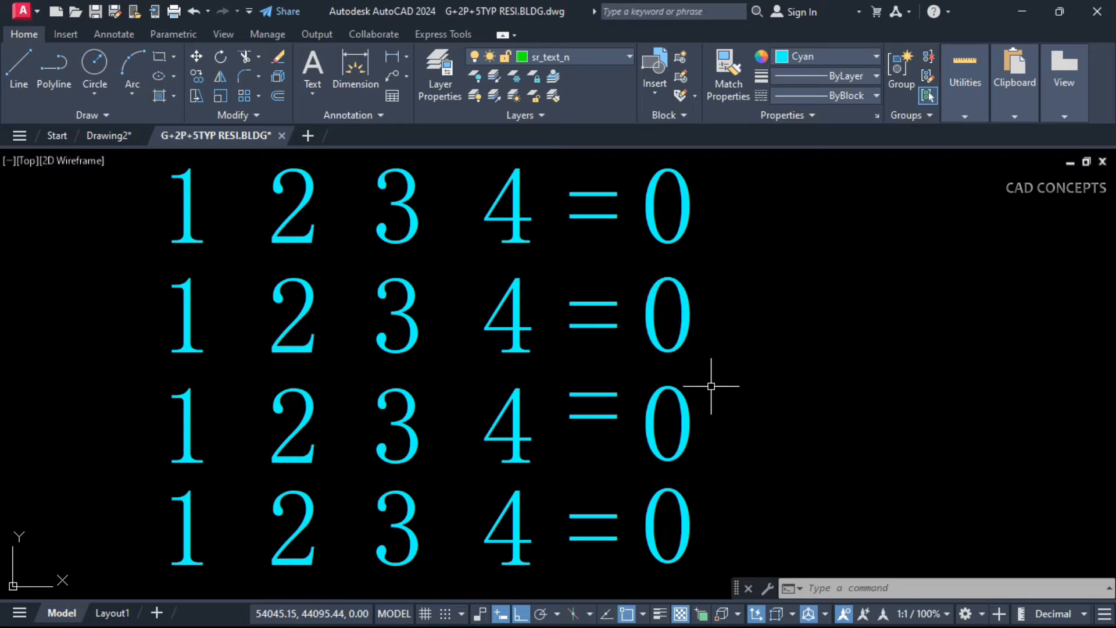
Add the first row's numbers 1, 2, 3 and 4 with CALC (+), and replace the 0 in that row with the answer
type("CALC")
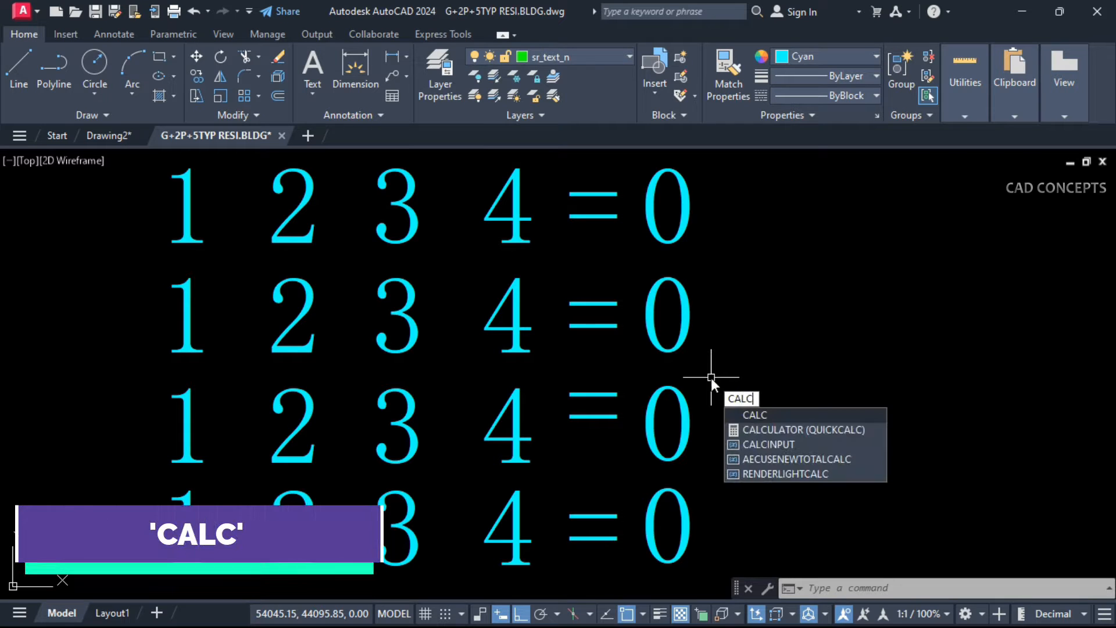
key("Return")
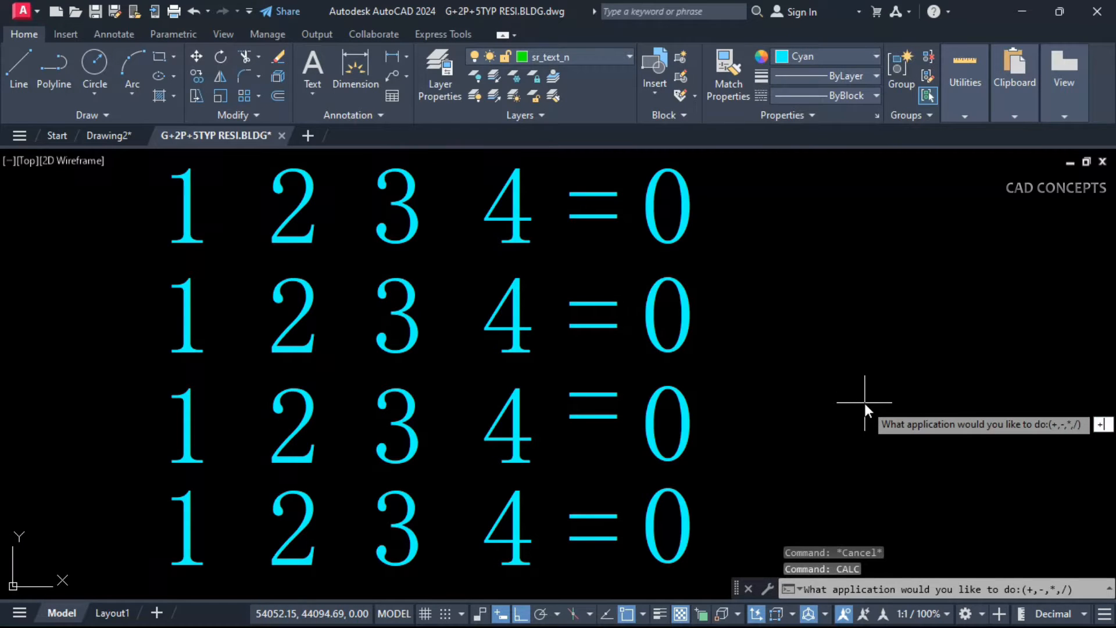
key("Return")
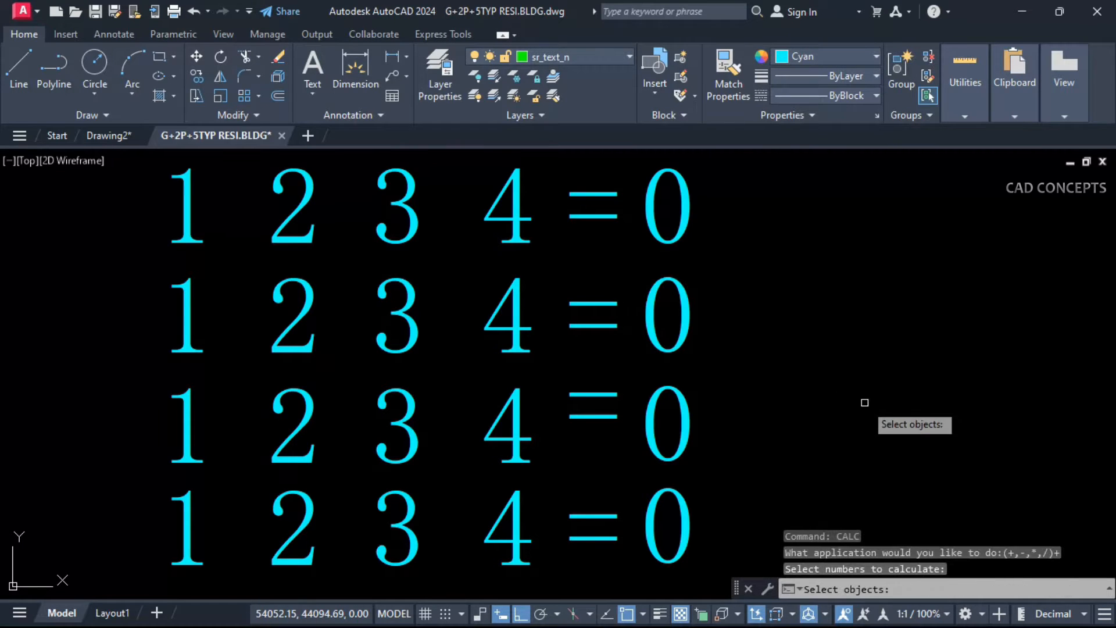
left_click(147, 163)
left_click(564, 268)
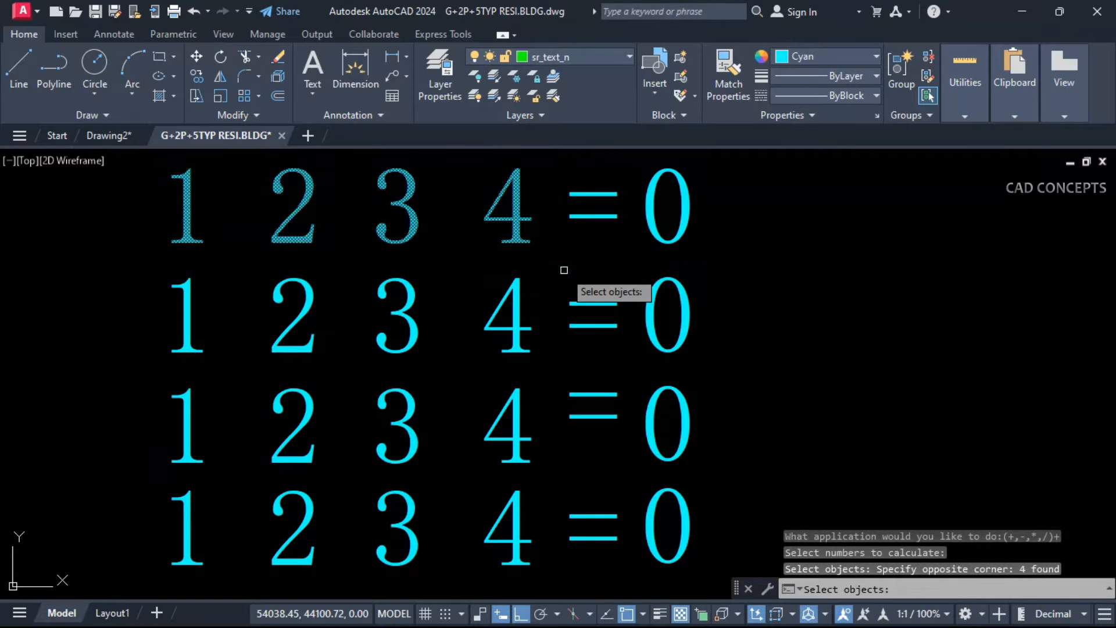
key("Return")
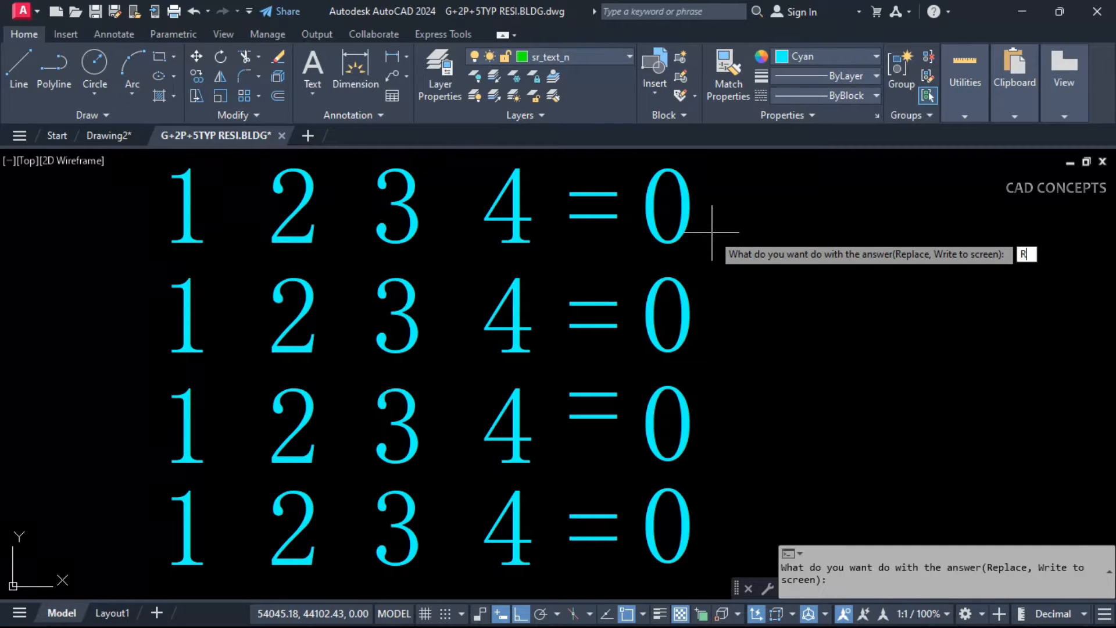
type("R")
key("Return")
left_click(686, 230)
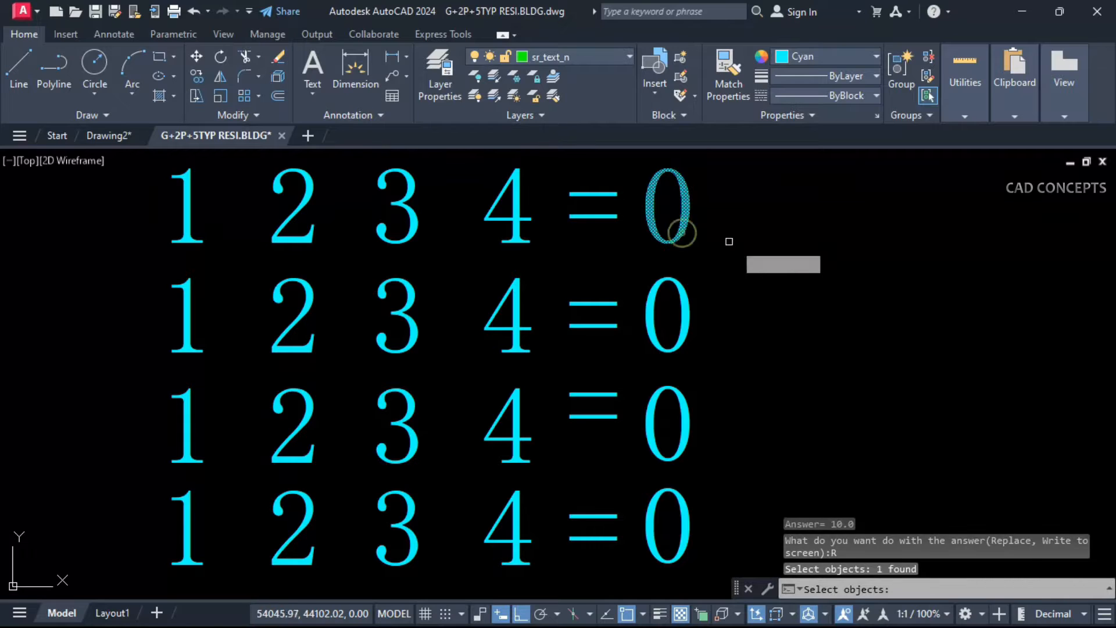
key("Return")
Add the first row's four numbers again with CALC (+), and write the answer as new text at the end of that row
type("calc")
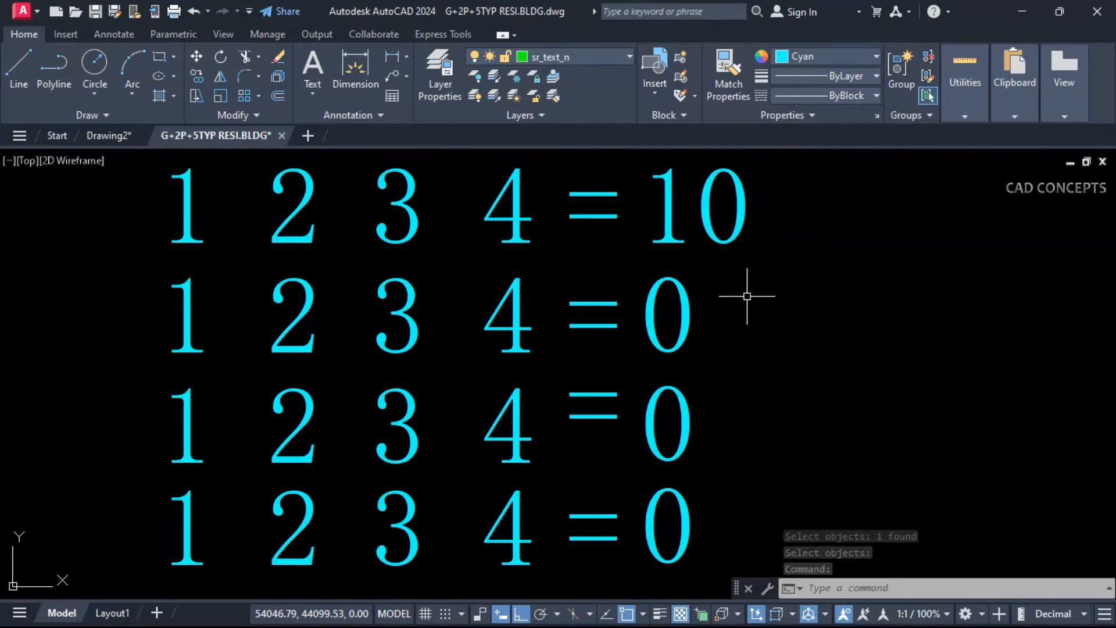
key("Return")
type("+")
key("Return")
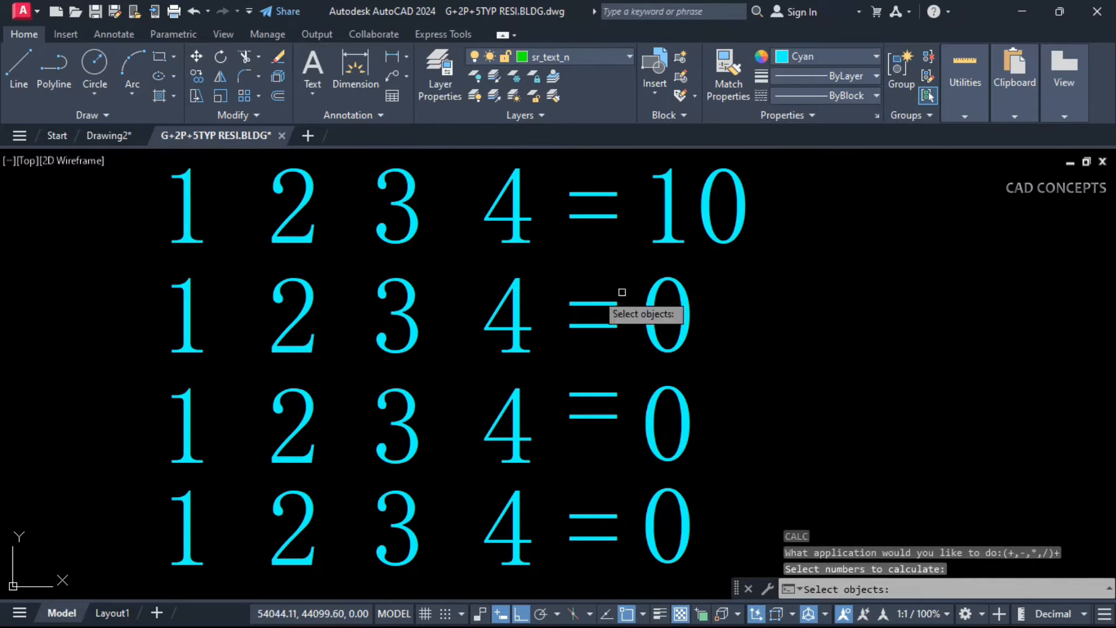
left_click(150, 165)
left_click(539, 264)
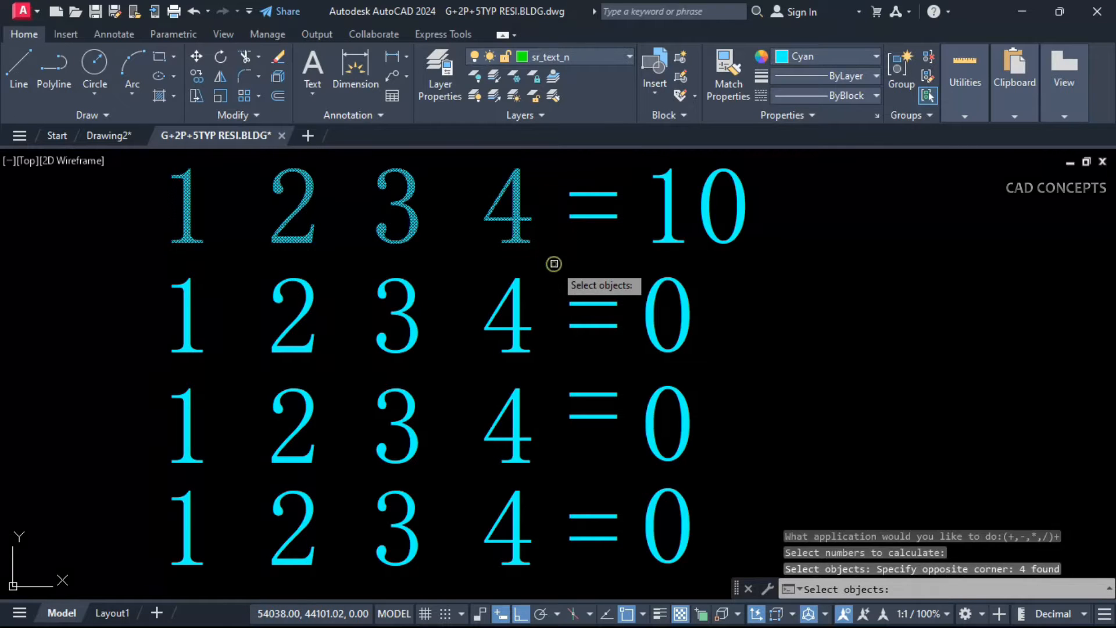
key("Return")
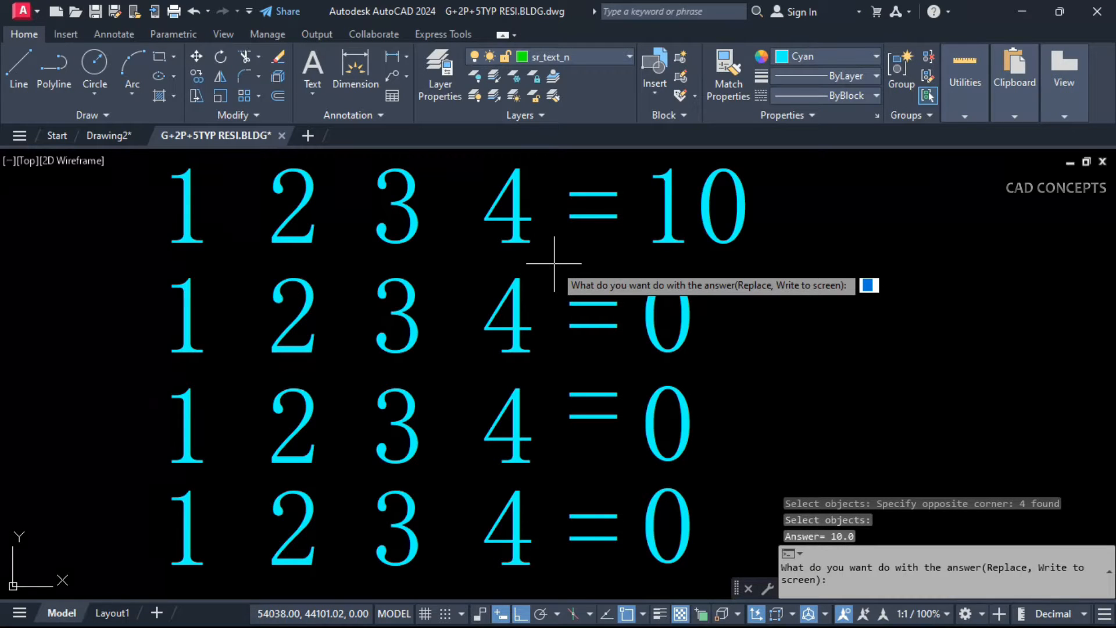
key("Return")
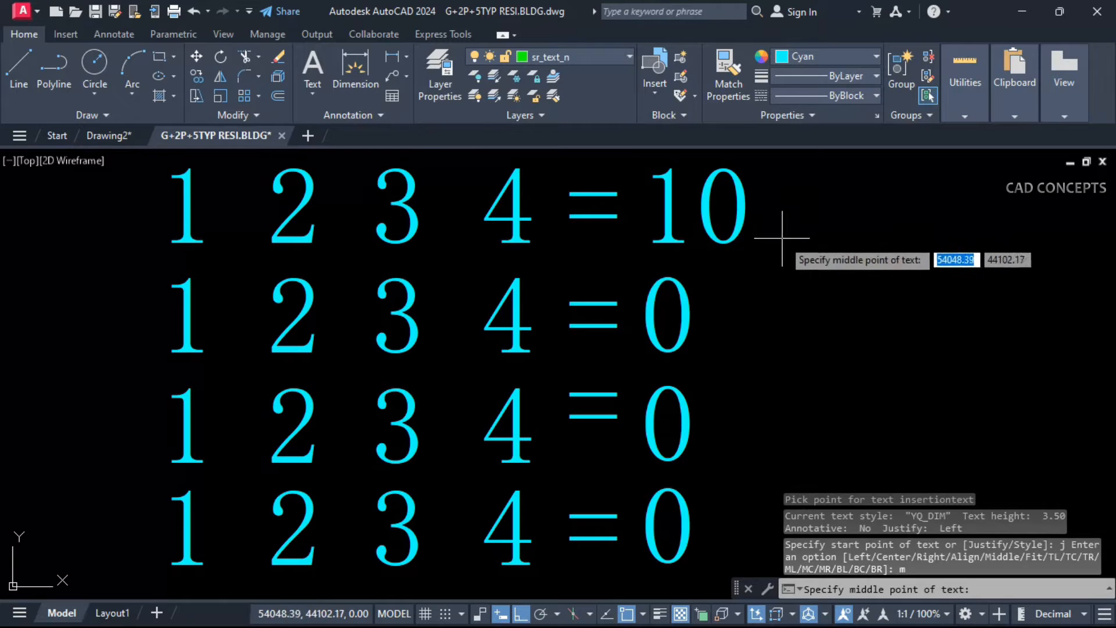
left_click(800, 210)
Subtract the second row's 2 from its 4 with CALC (-), and replace the 0 in that row with the answer
type("CA")
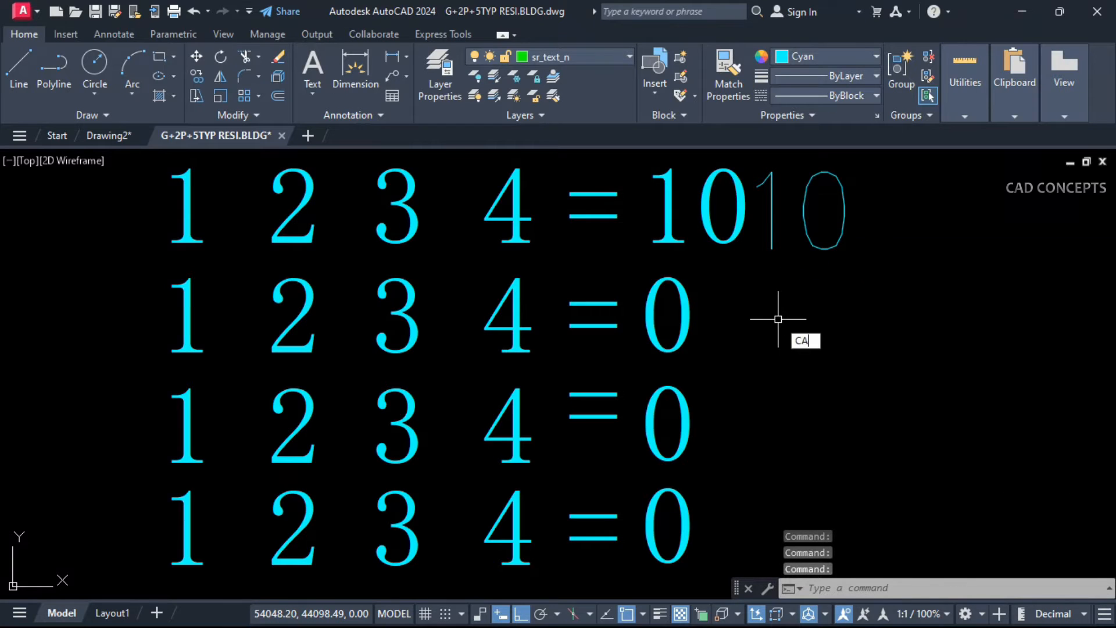
type(";C")
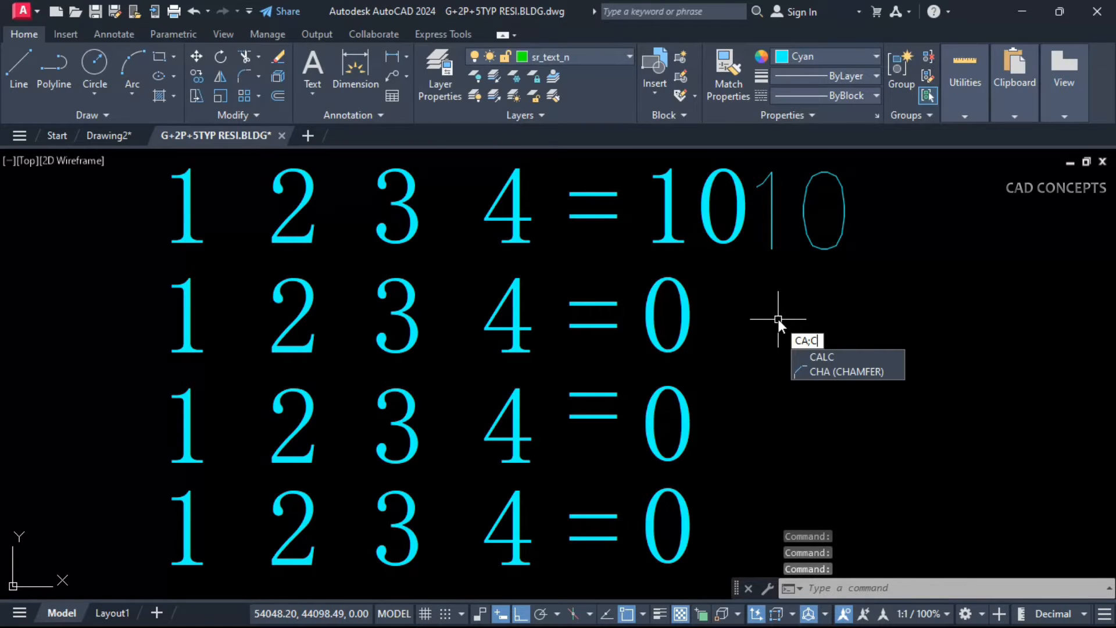
key("Return")
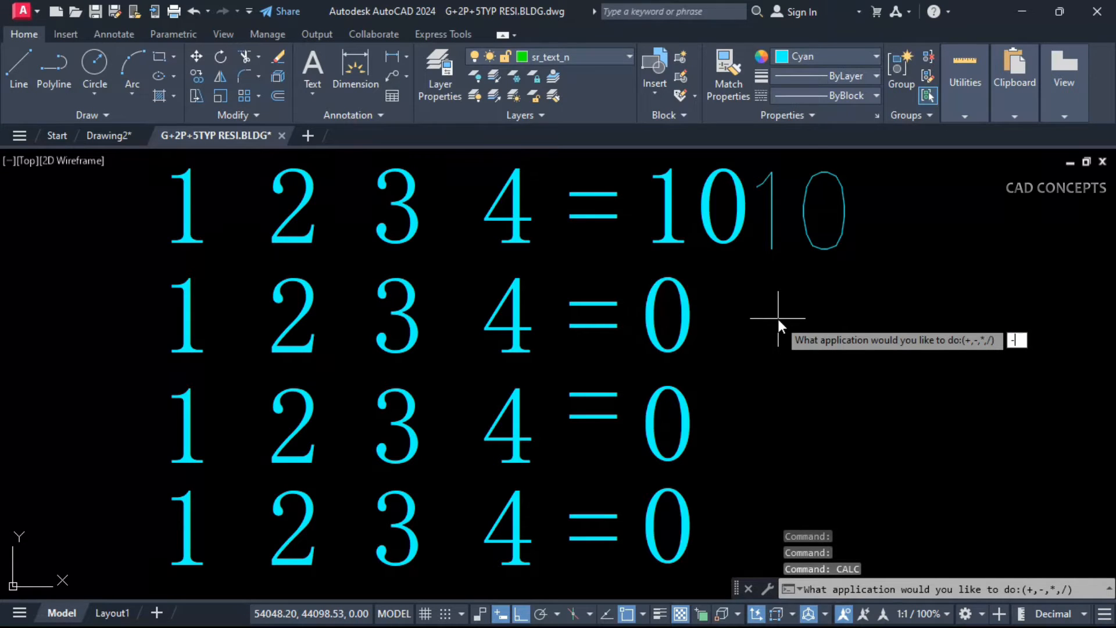
key("Return")
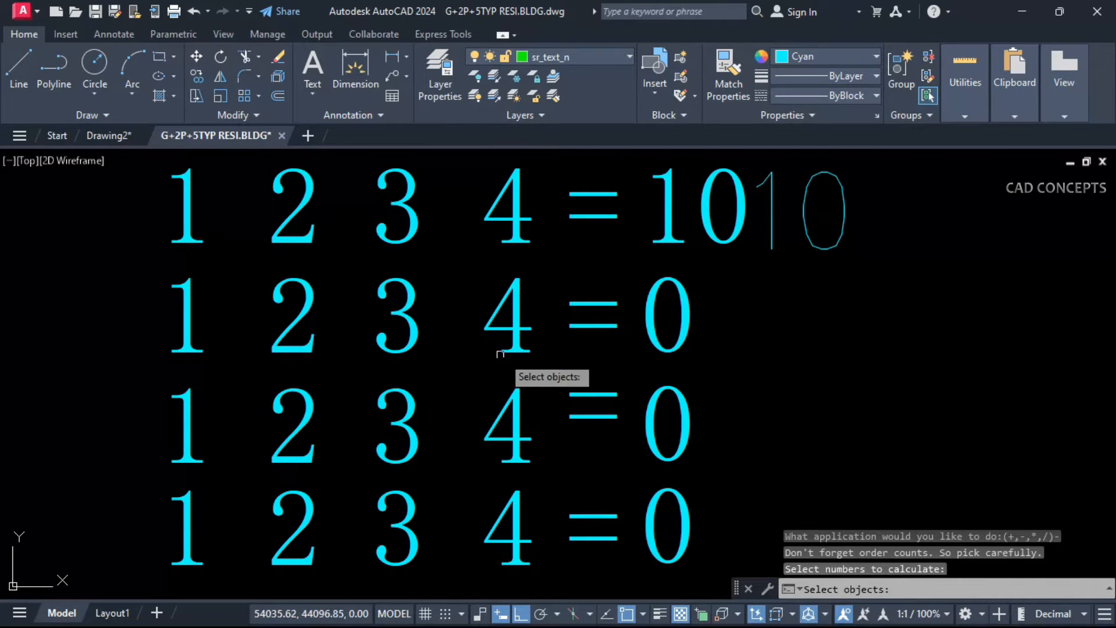
left_click(491, 324)
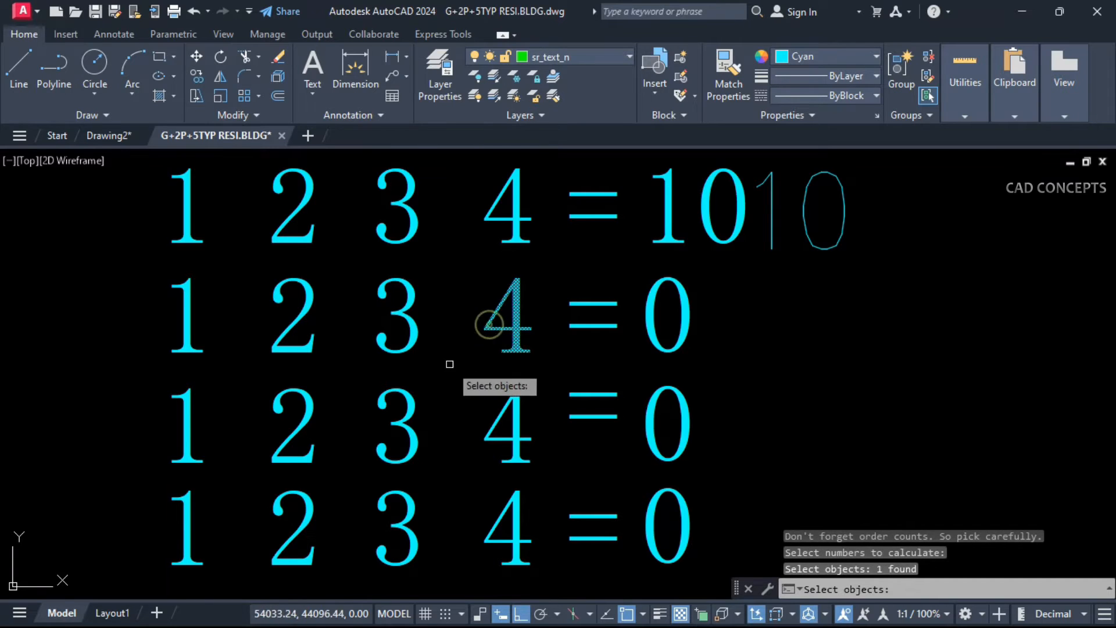
left_click(290, 347)
key("Return")
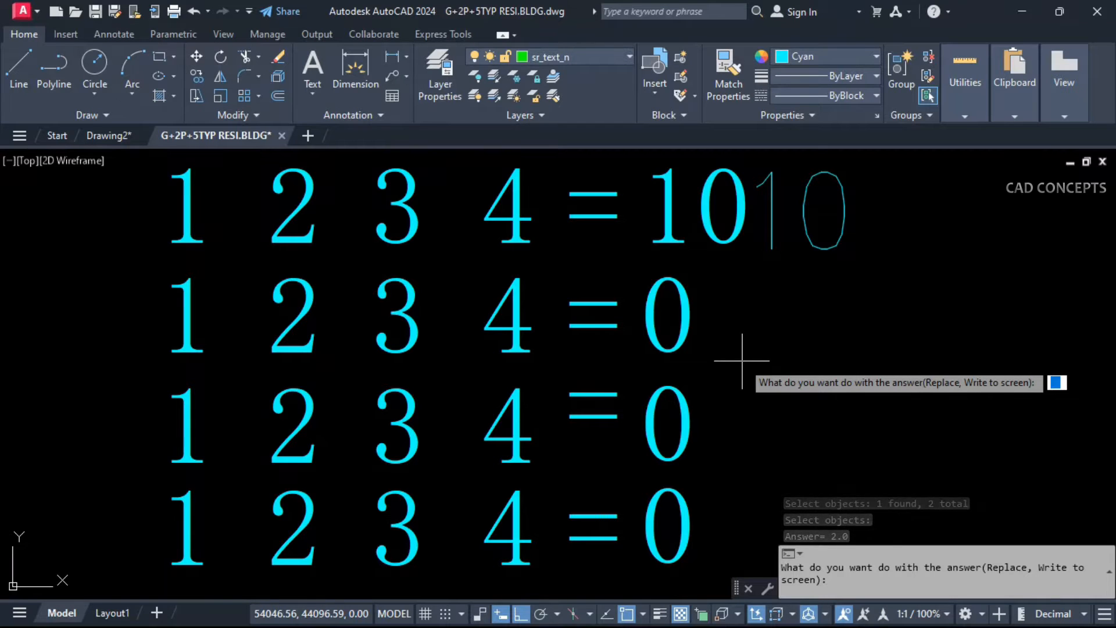
type("R")
key("Return")
left_click(674, 348)
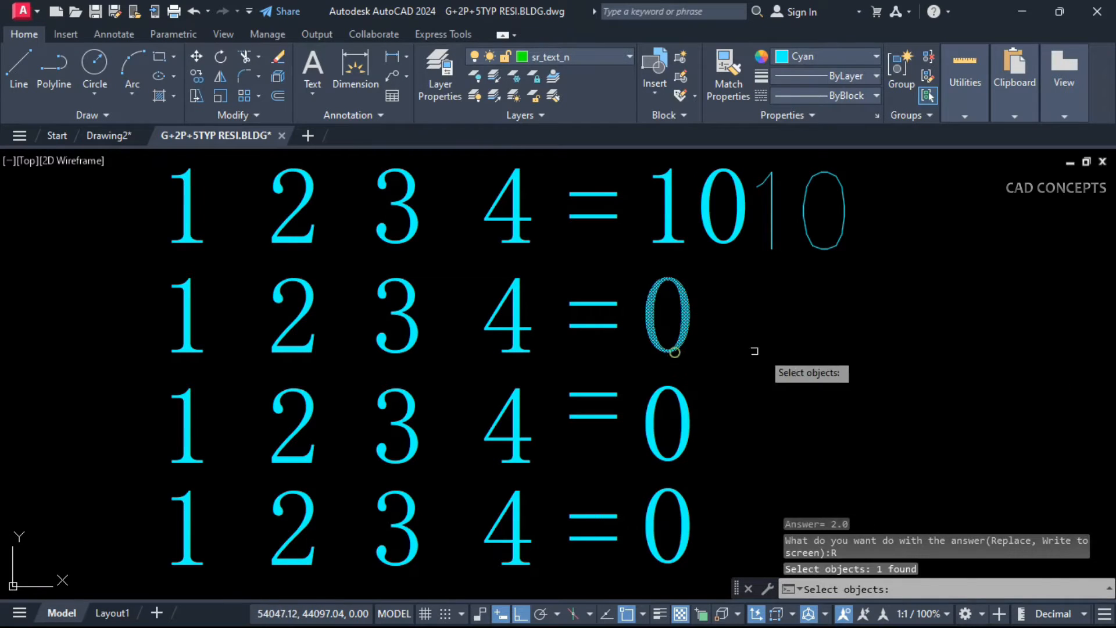
key("Return")
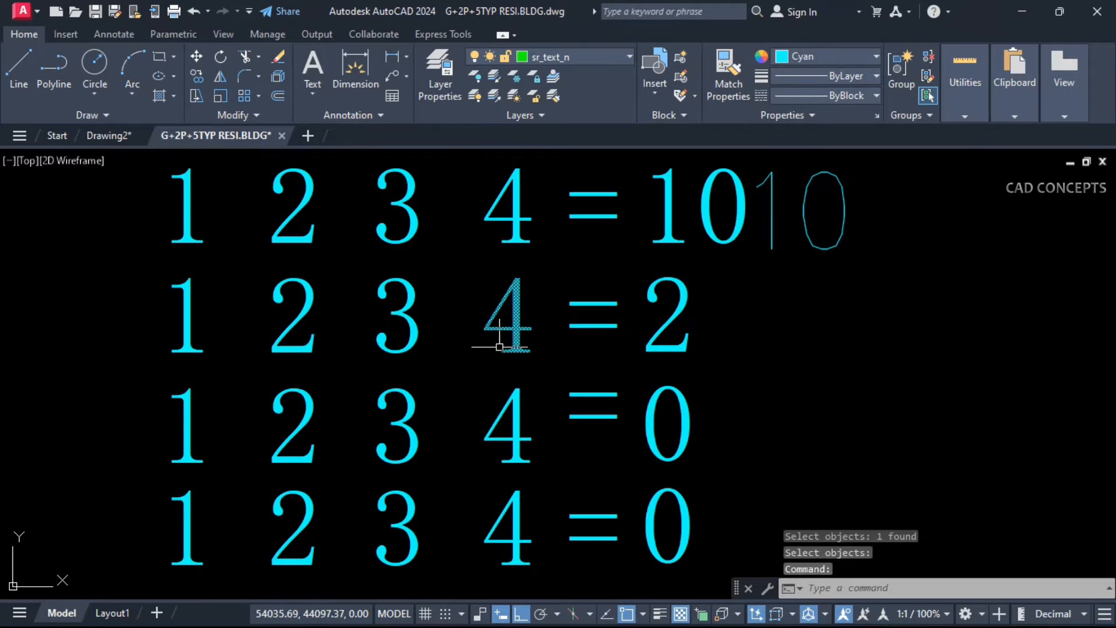
Multiply the third row's numbers 1, 2, 3 and 4 with CALC (*), and replace the 0 in that row with the answer
key("Return")
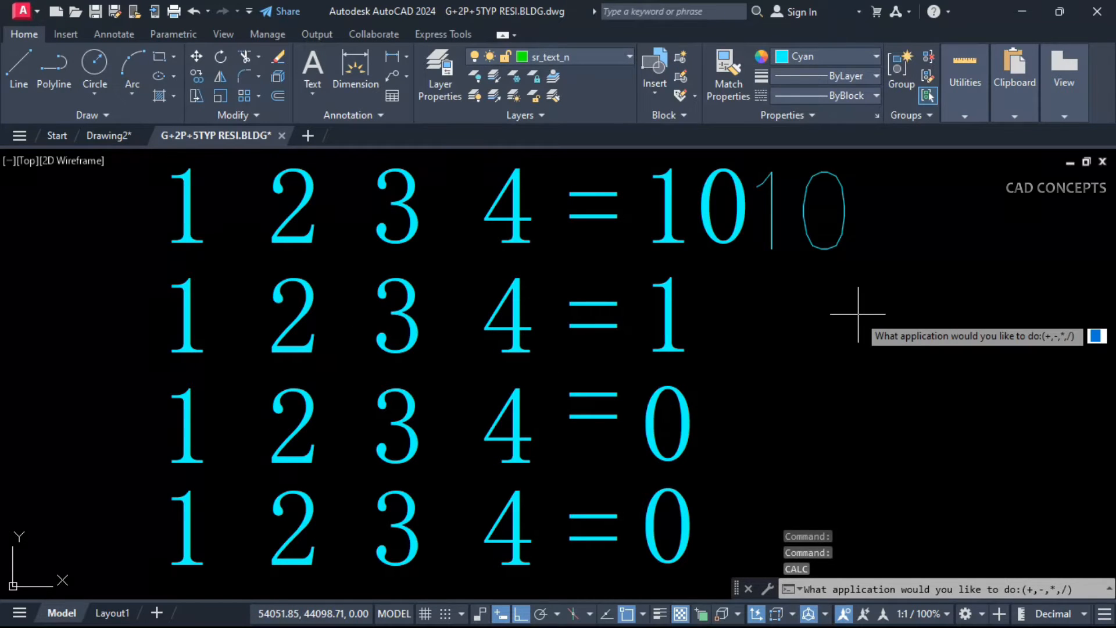
key("Return")
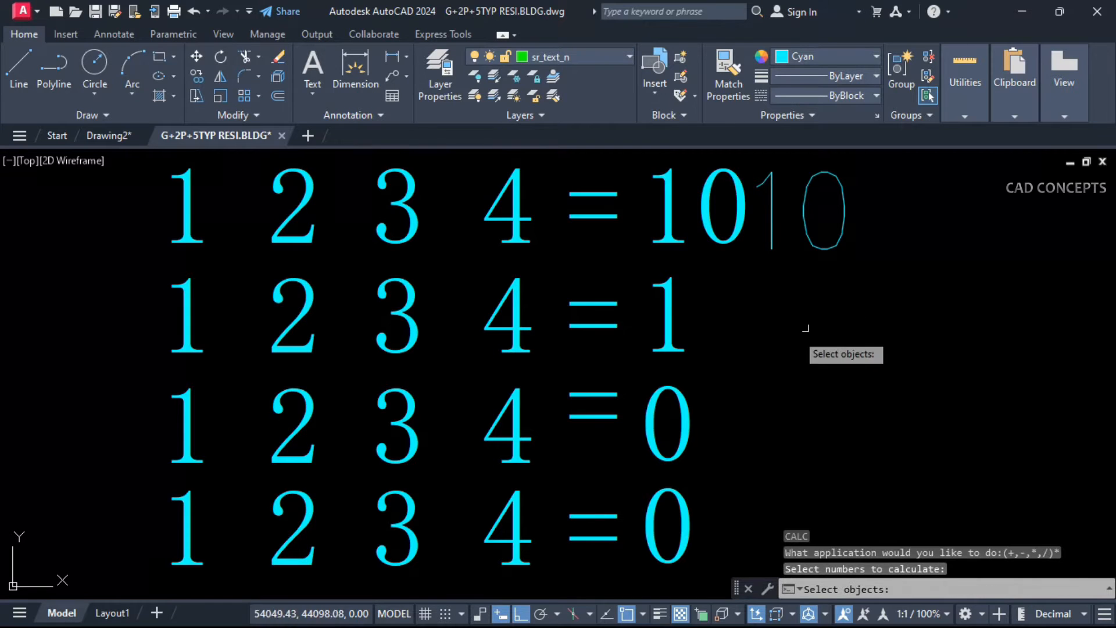
left_click(128, 379)
left_click(540, 466)
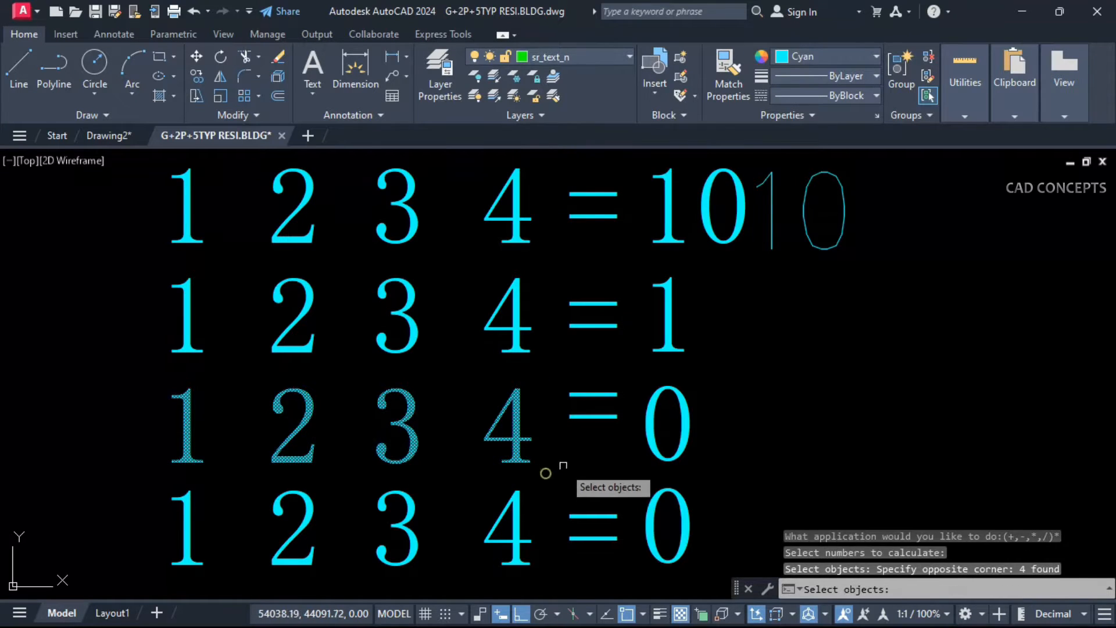
key("Return")
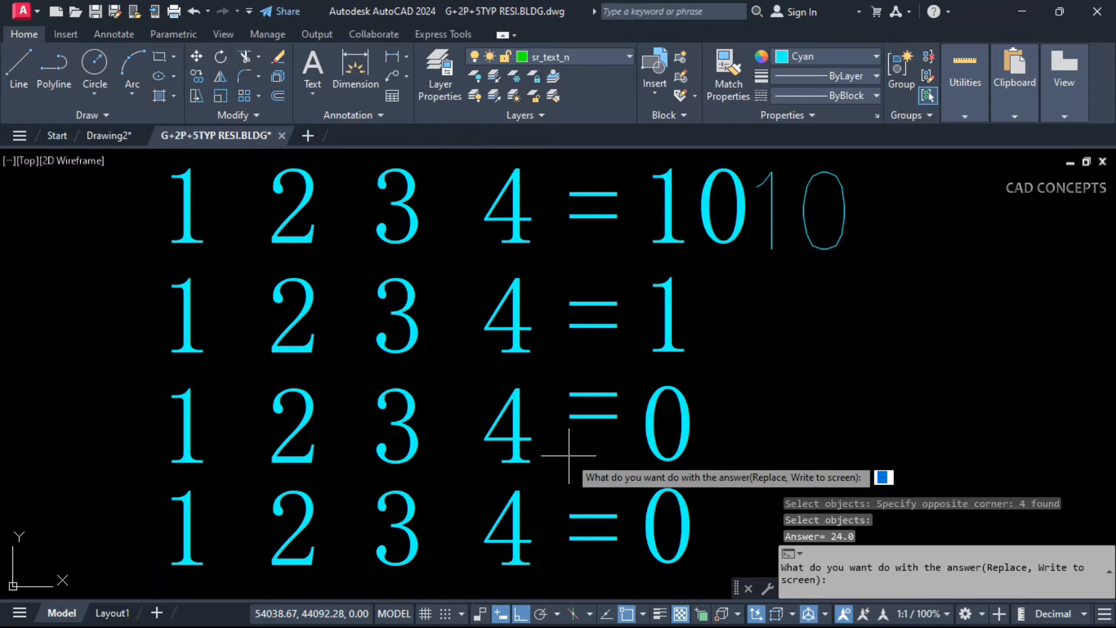
key("Return")
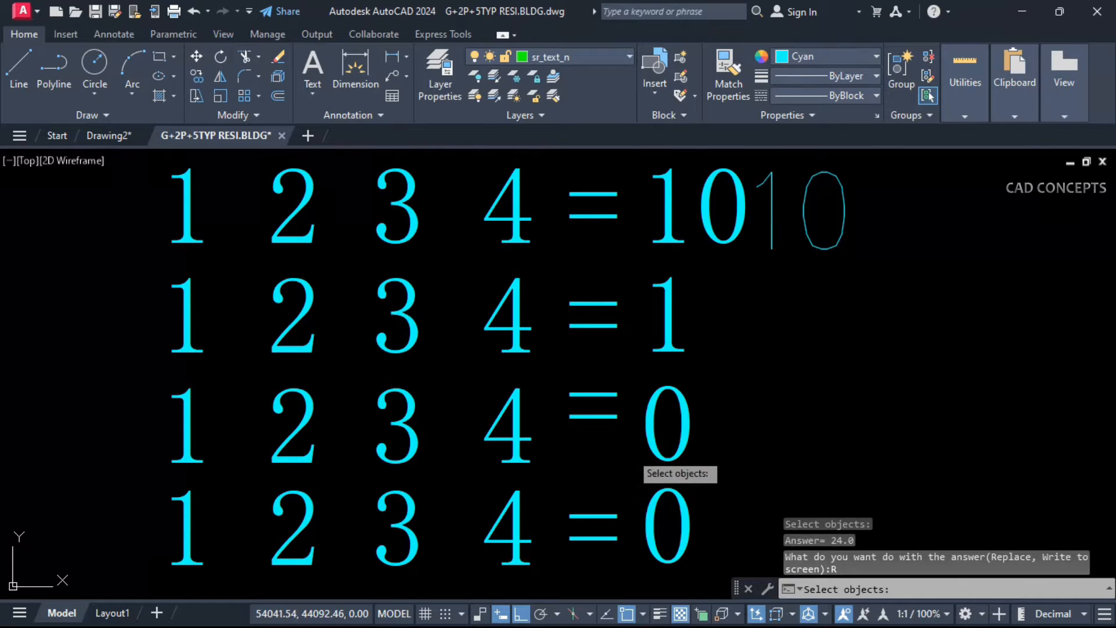
left_click(658, 451)
key("Return")
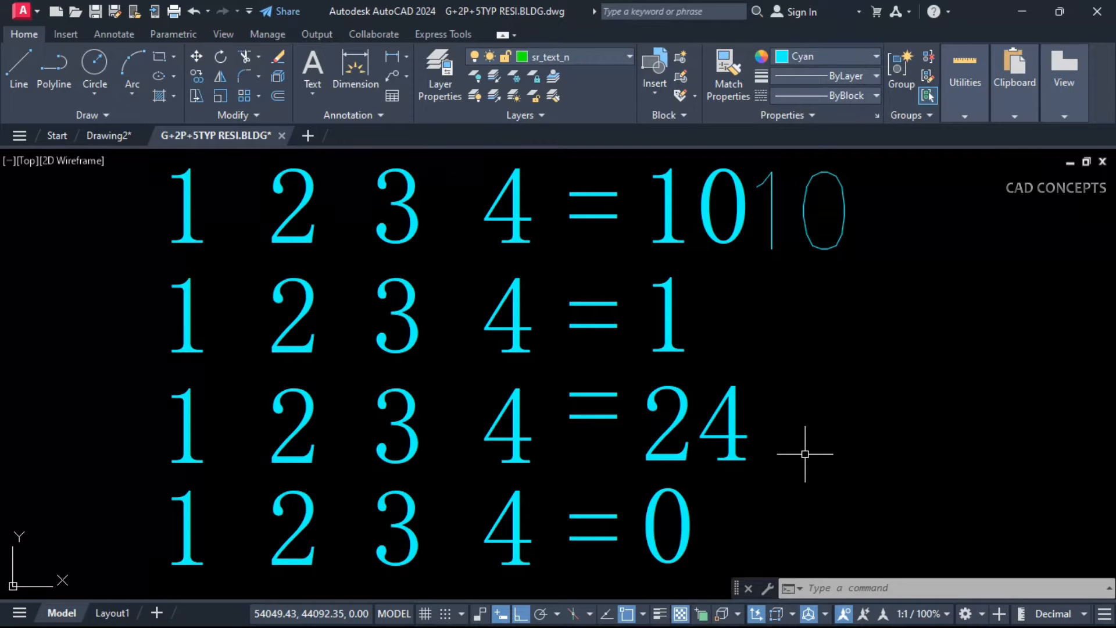
Divide the fourth row's 4 by its 2 with CALC (/), and replace the 0 in that row with the answer
type("calc")
key("Return")
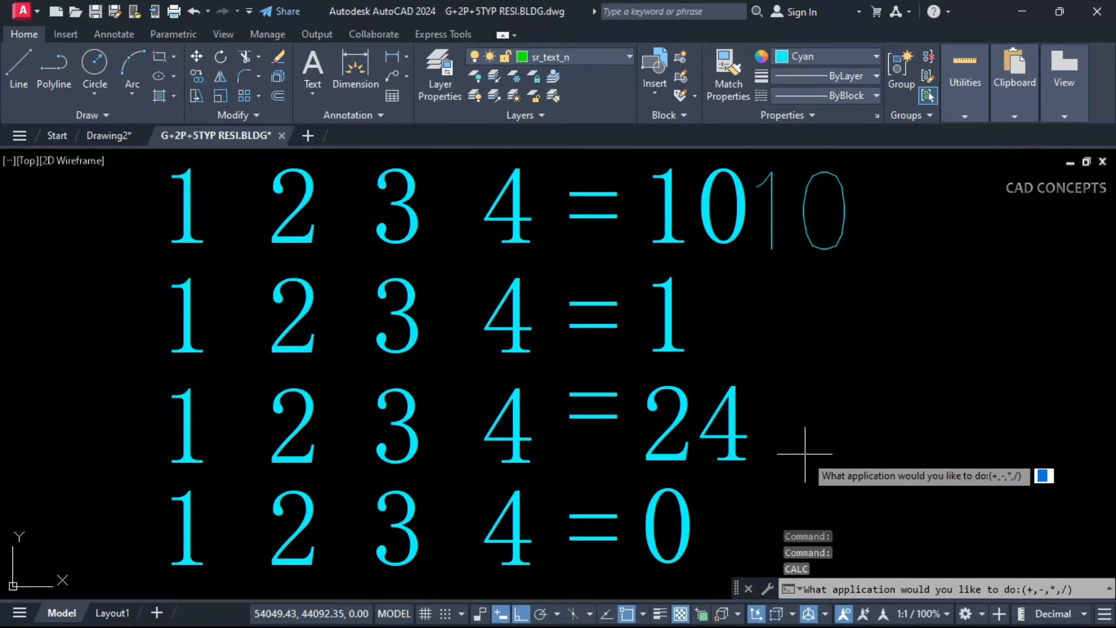
key("Return")
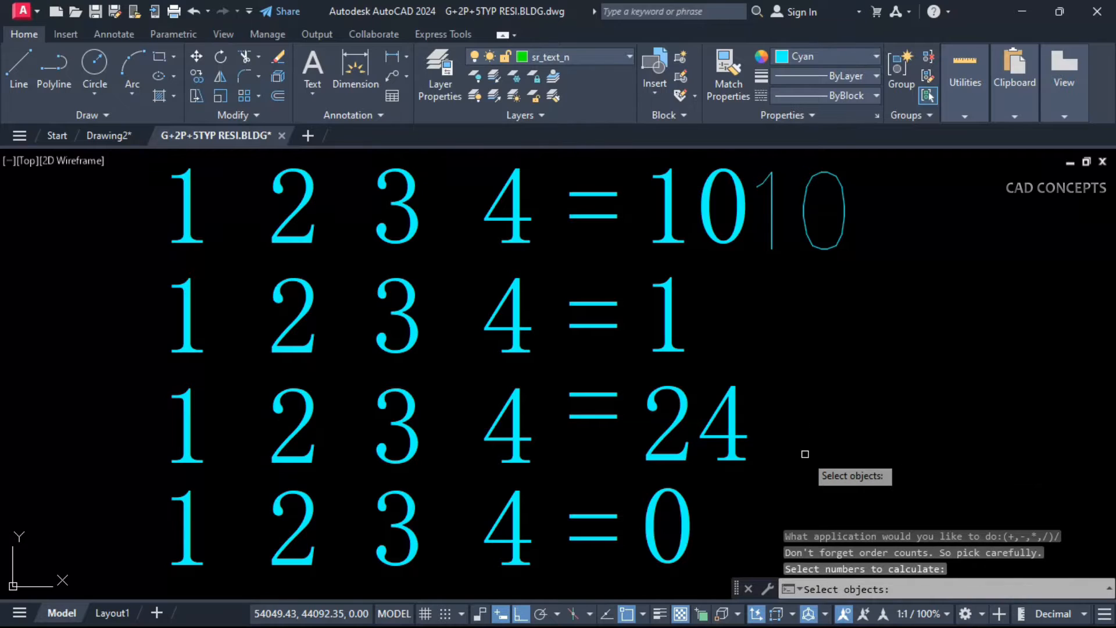
left_click(516, 541)
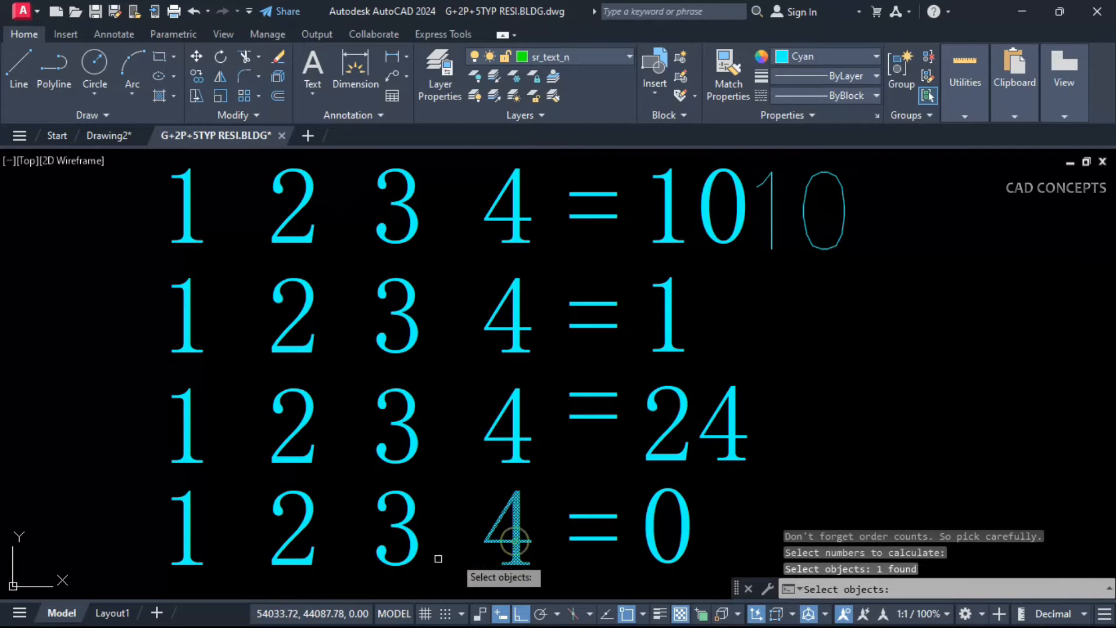
left_click(292, 532)
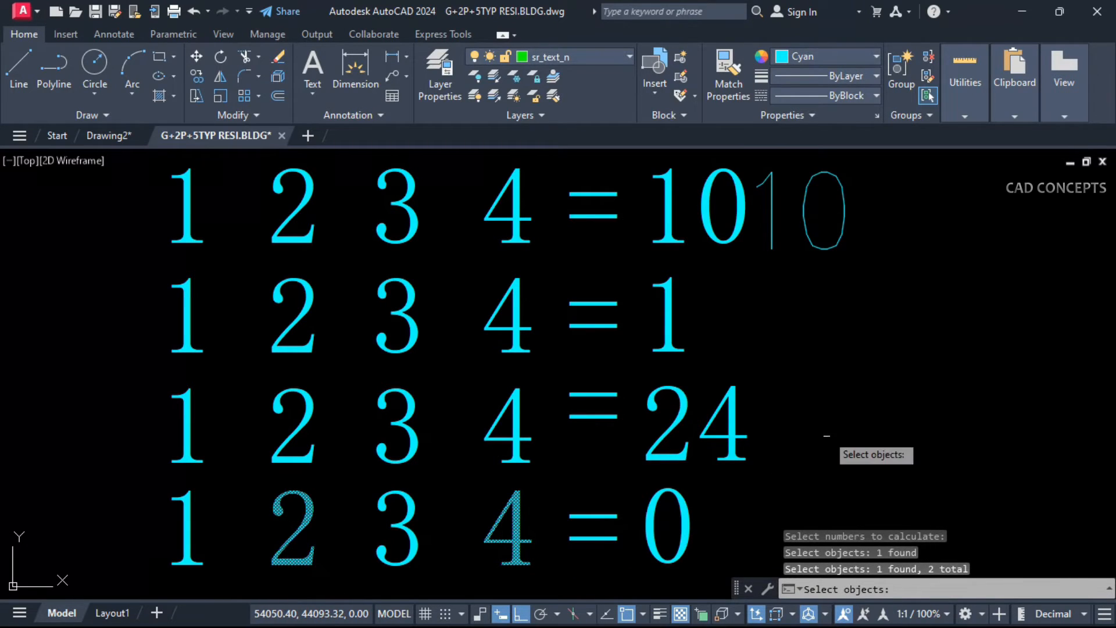
key("Return")
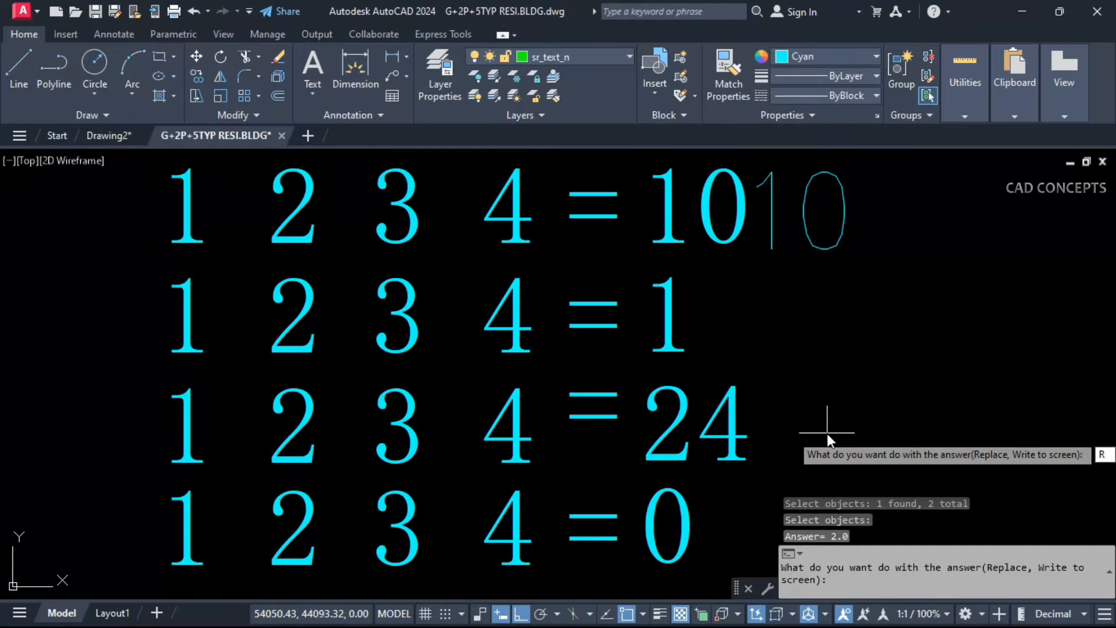
key("Return")
left_click(686, 518)
key("Return")
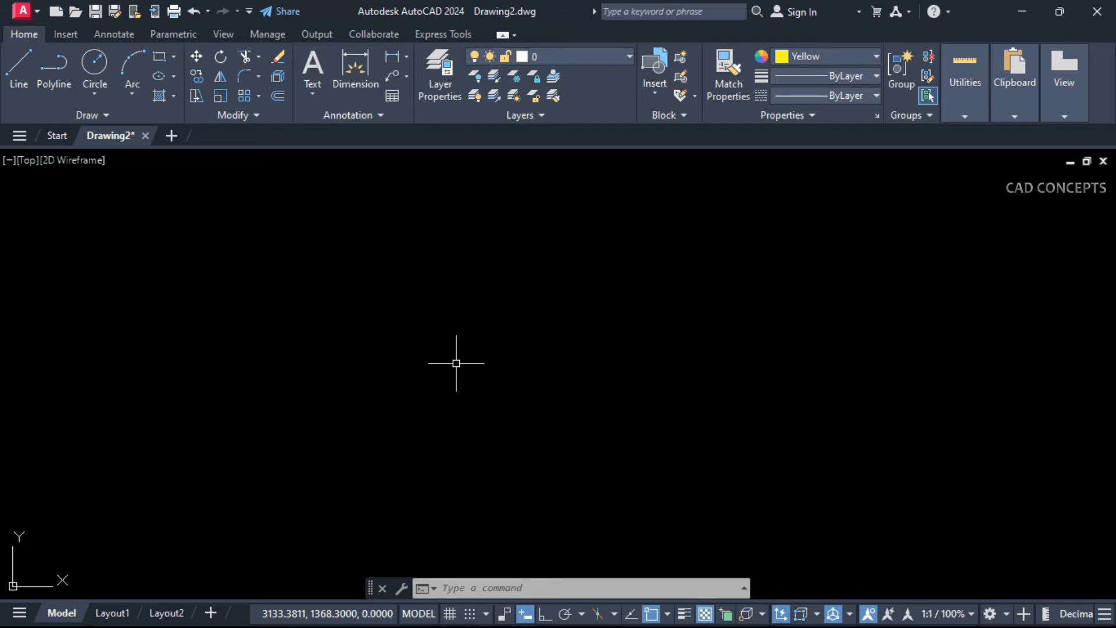
Run MULLION in the empty drawing with Hor 15 and Ver 10, and draw a rectangular boundary across most of the visible area
type("MULTILINETEXT")
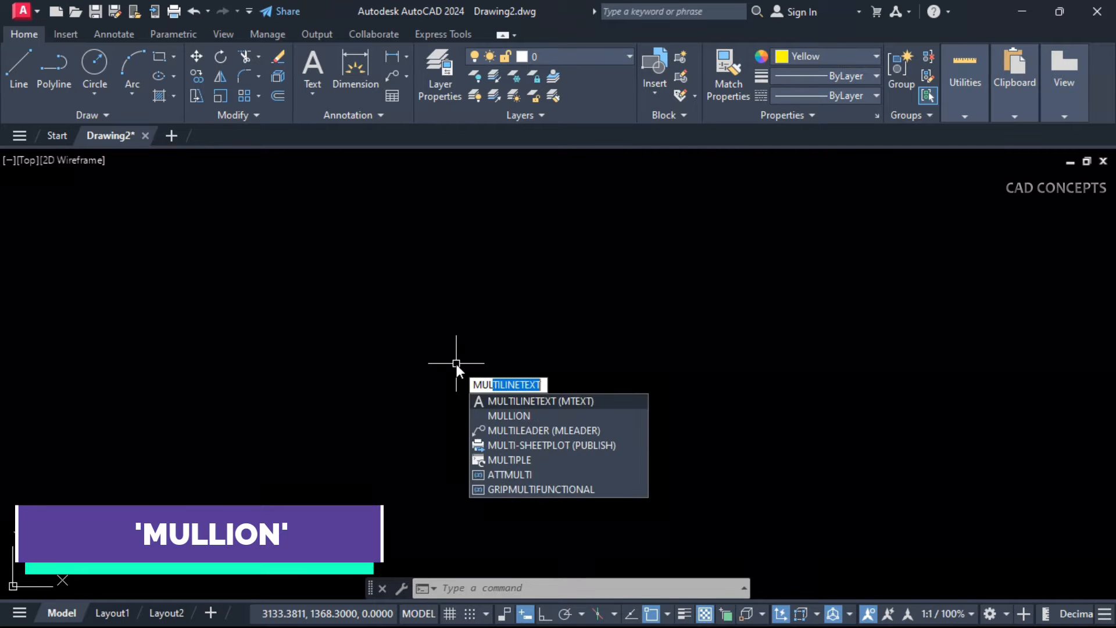
left_click(533, 416)
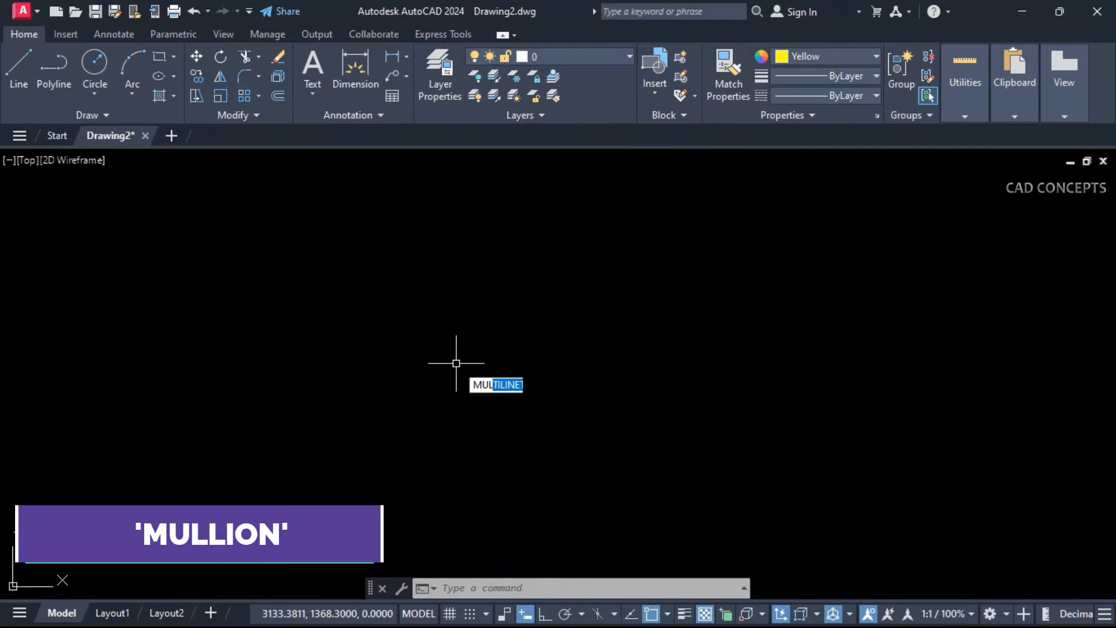
type("15")
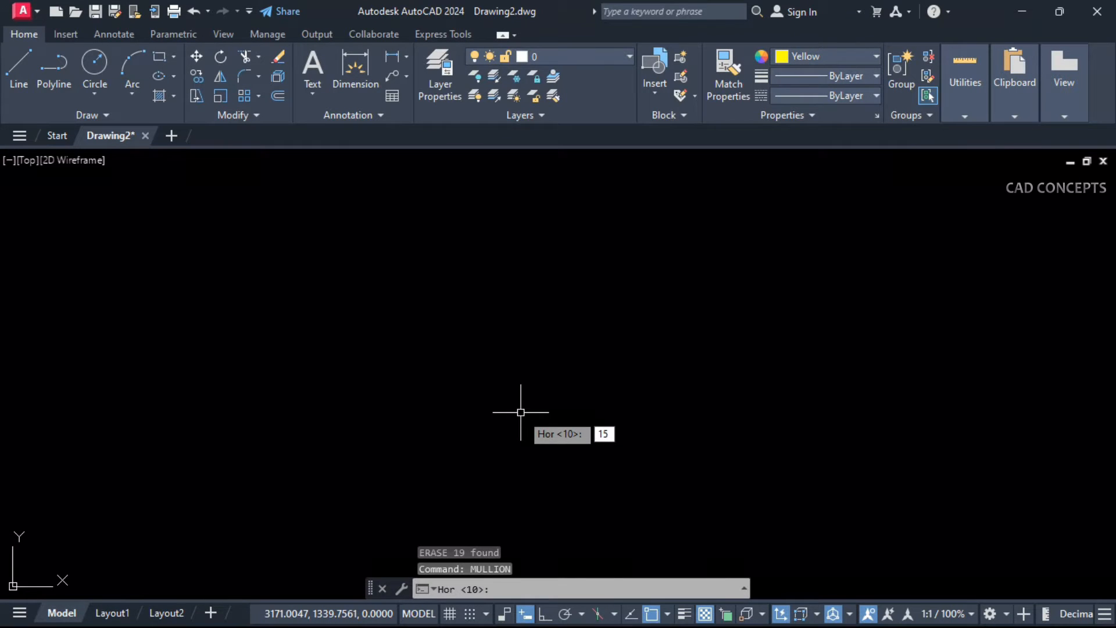
key("Return")
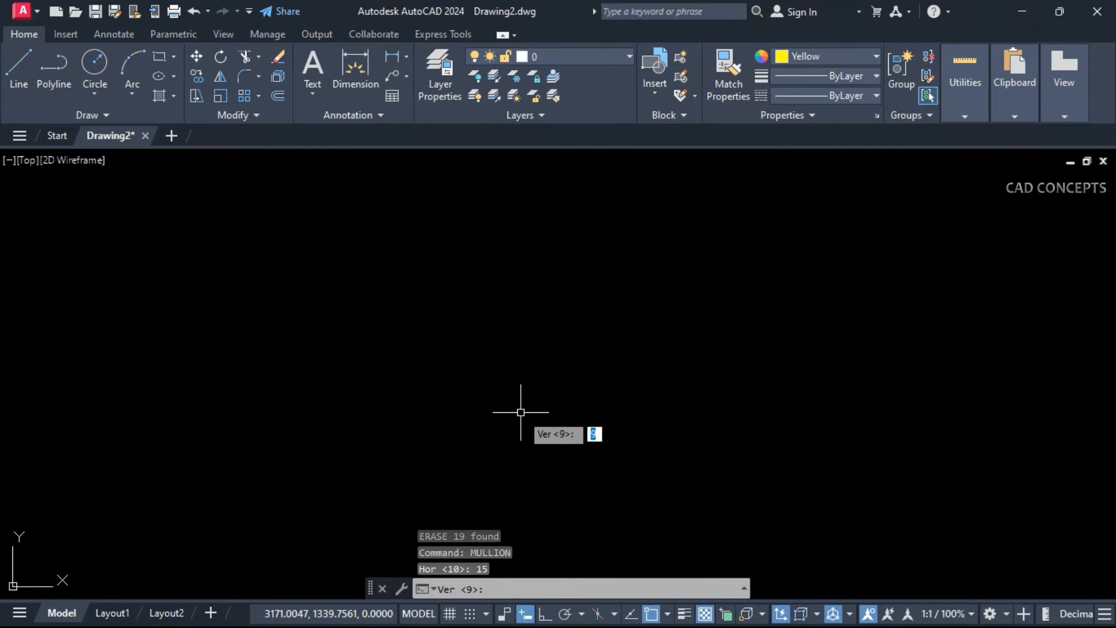
type("10")
key("Return")
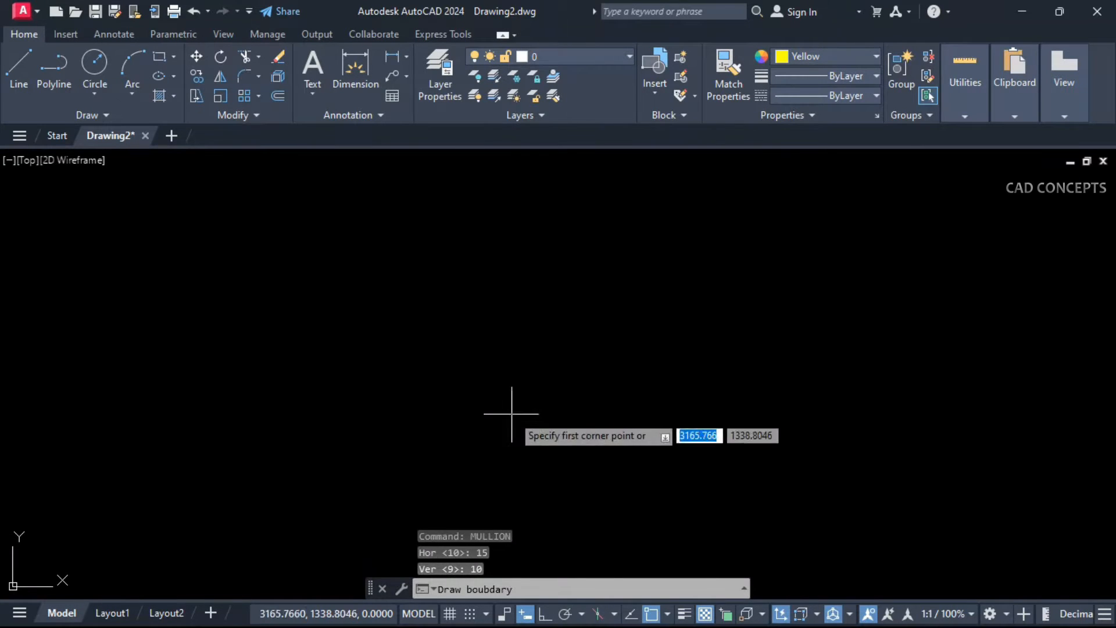
left_click(46, 547)
left_click(1046, 171)
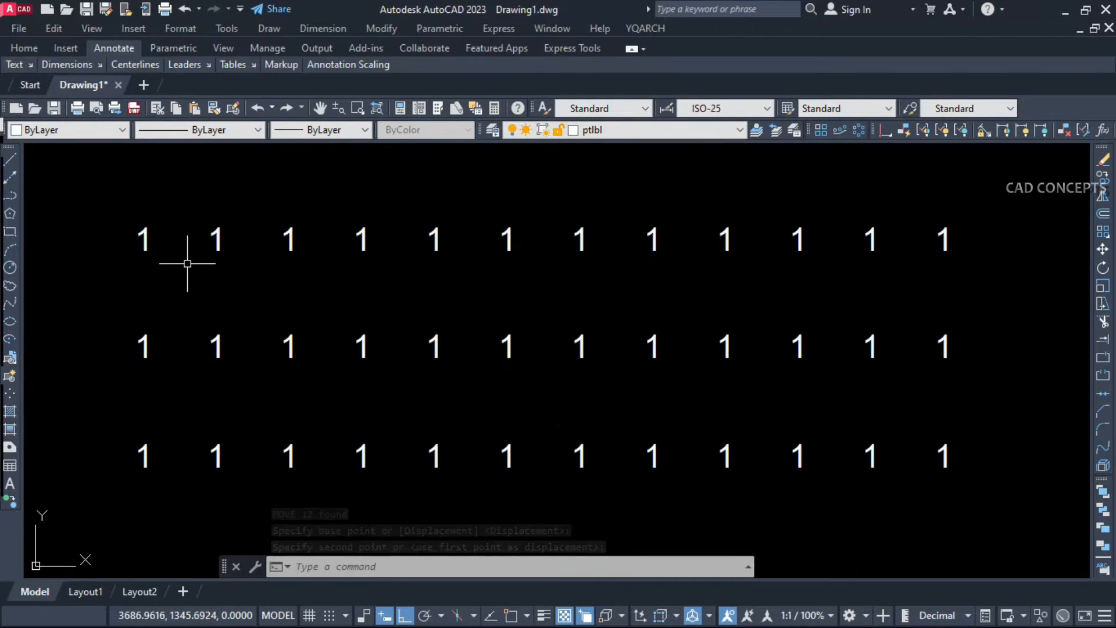
left_click(119, 492)
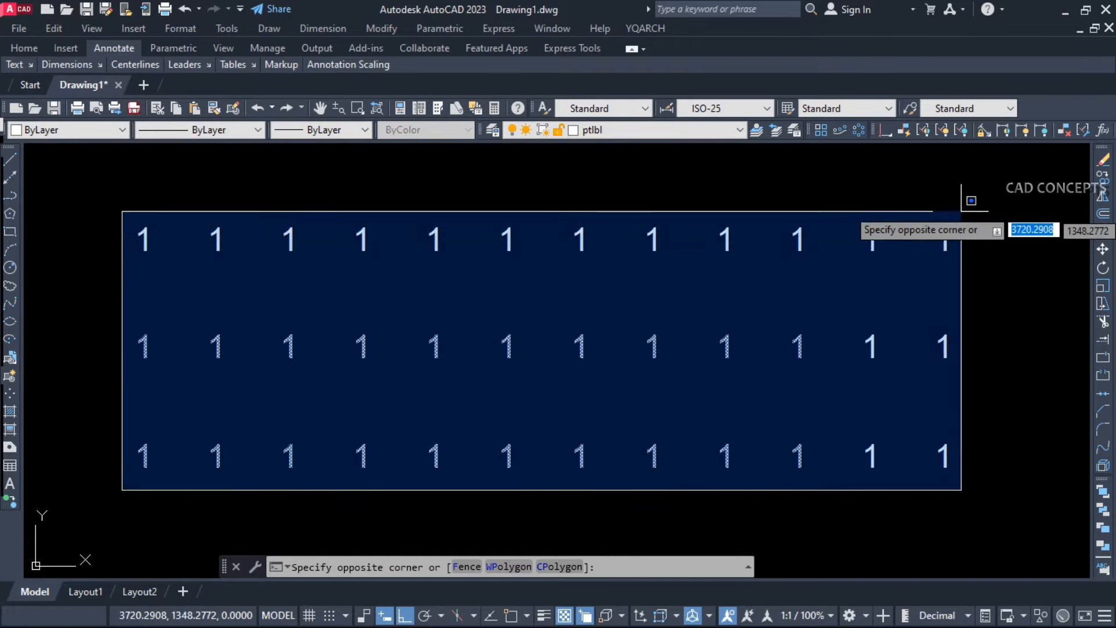
left_click(980, 201)
key("Escape")
key("Escape")
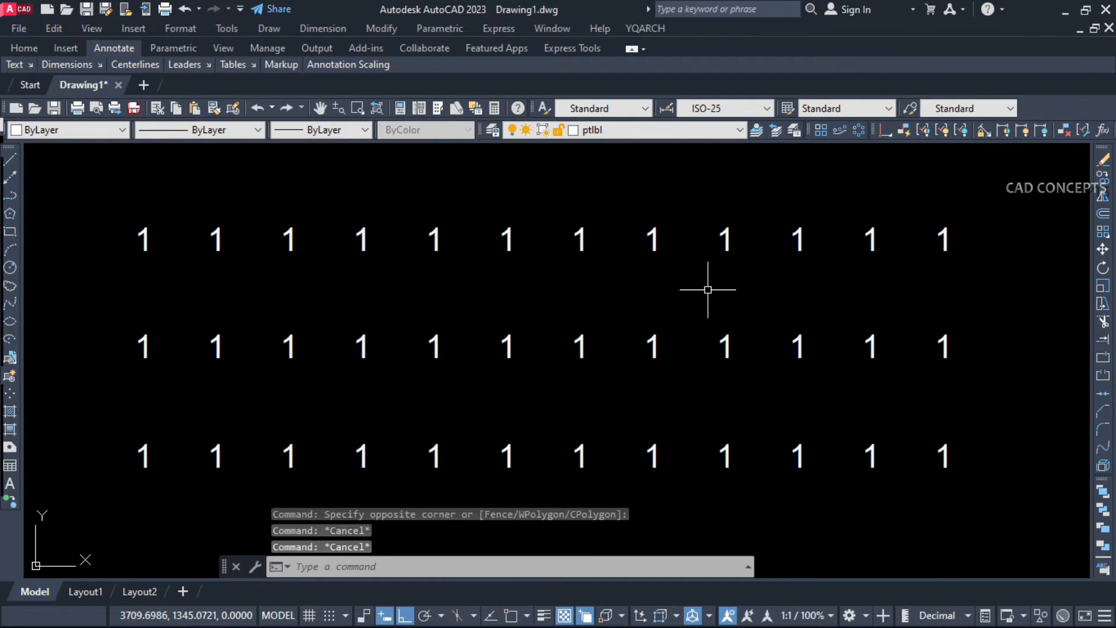
Renumber the upper row of twelve 1s with NMBR, using 1 as the starting number
type("NMBR")
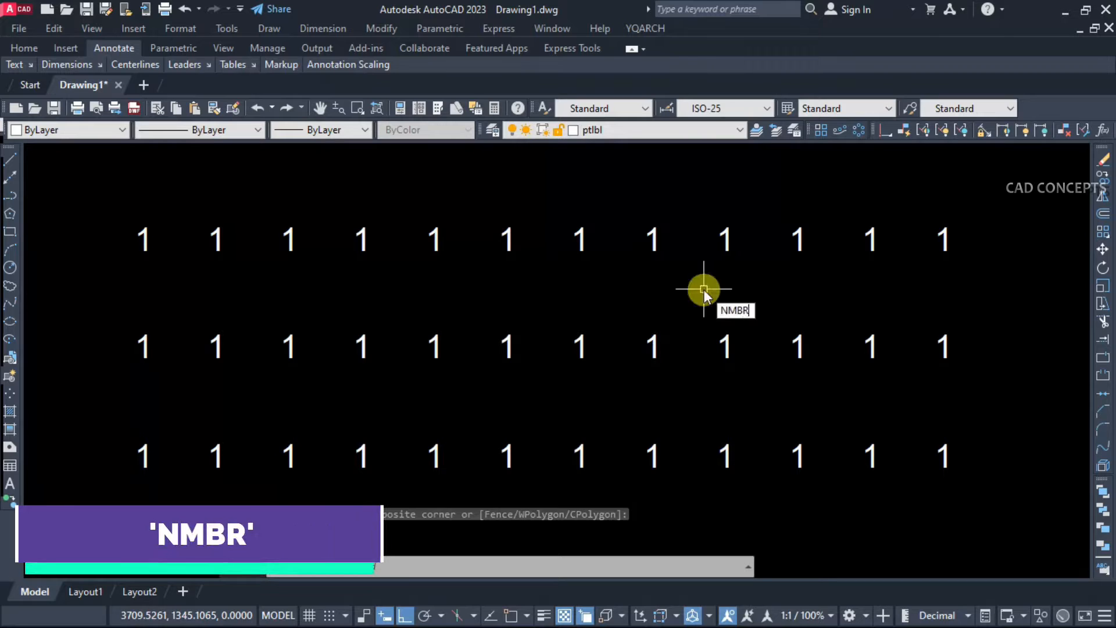
left_click(735, 336)
left_click(1044, 202)
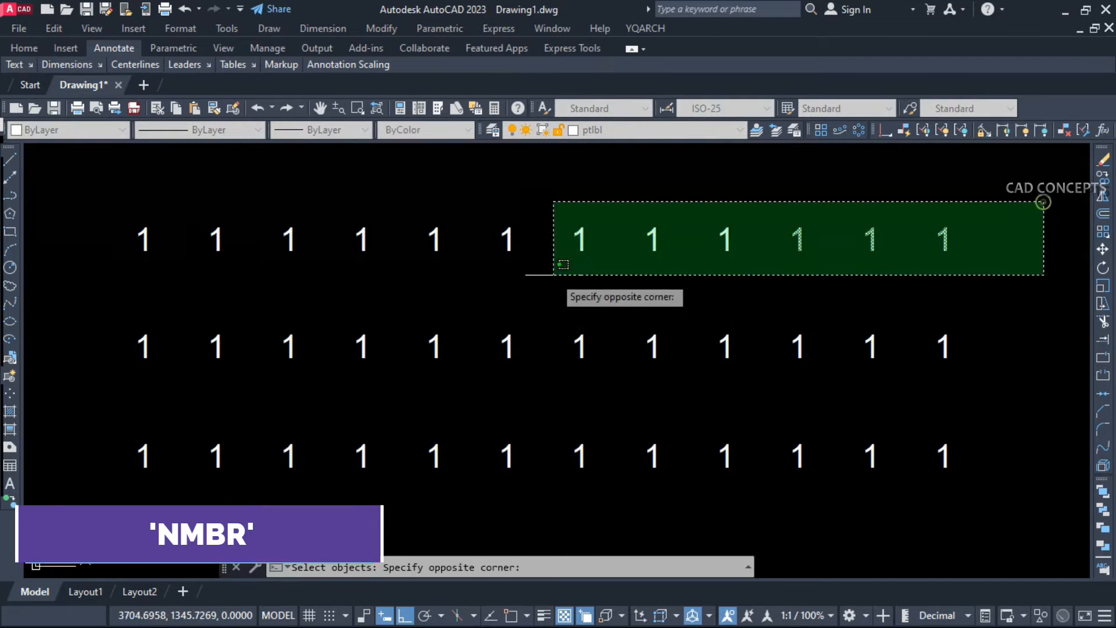
left_click(115, 277)
key("Return")
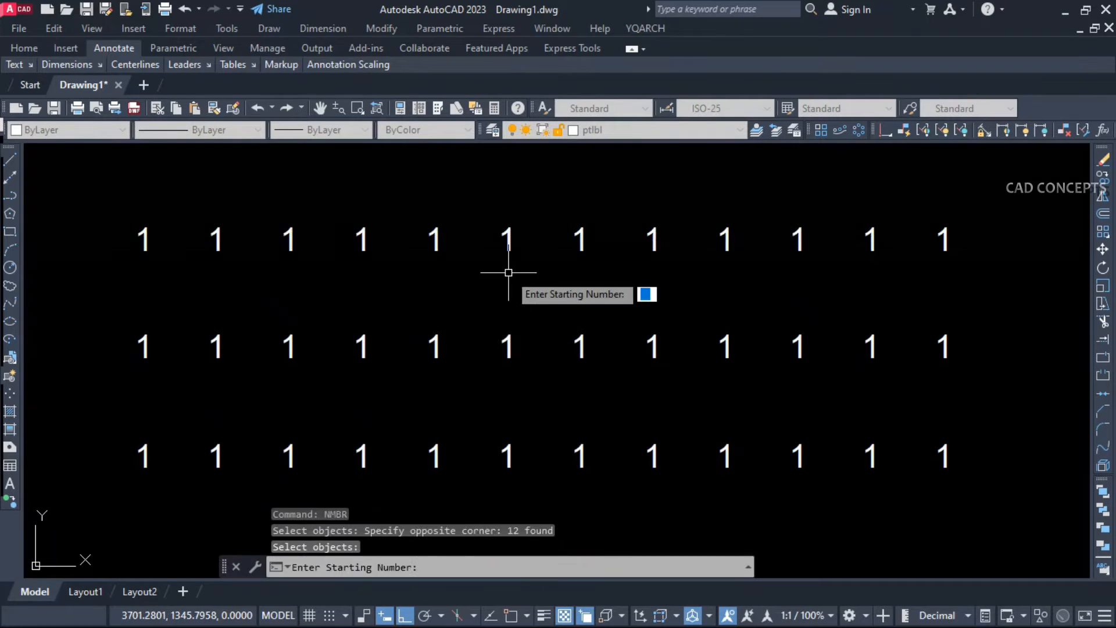
type("1")
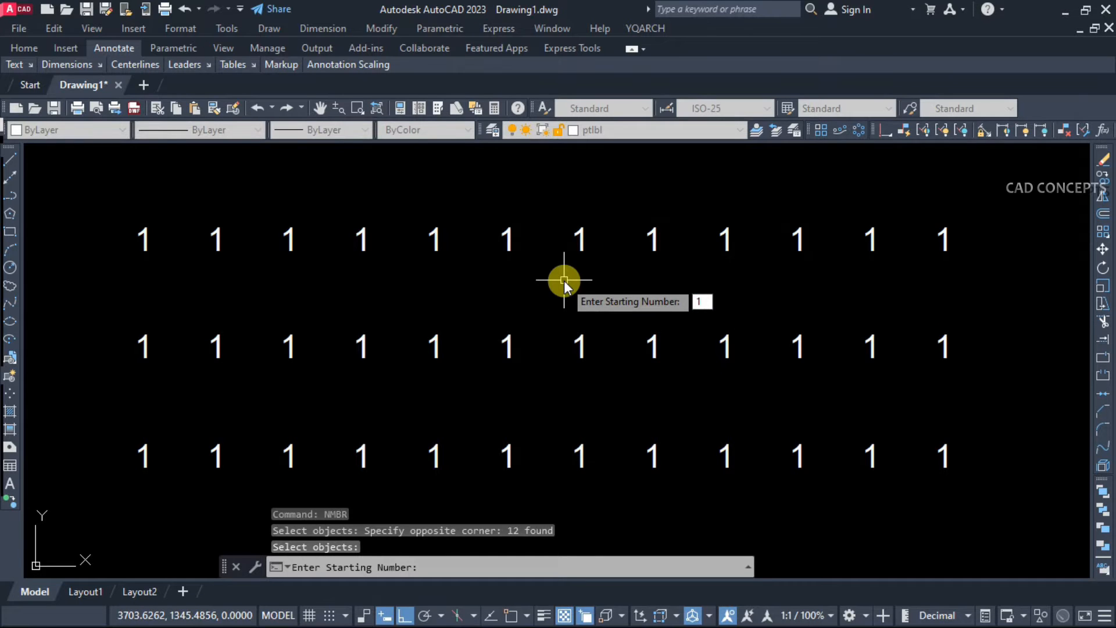
key("Return")
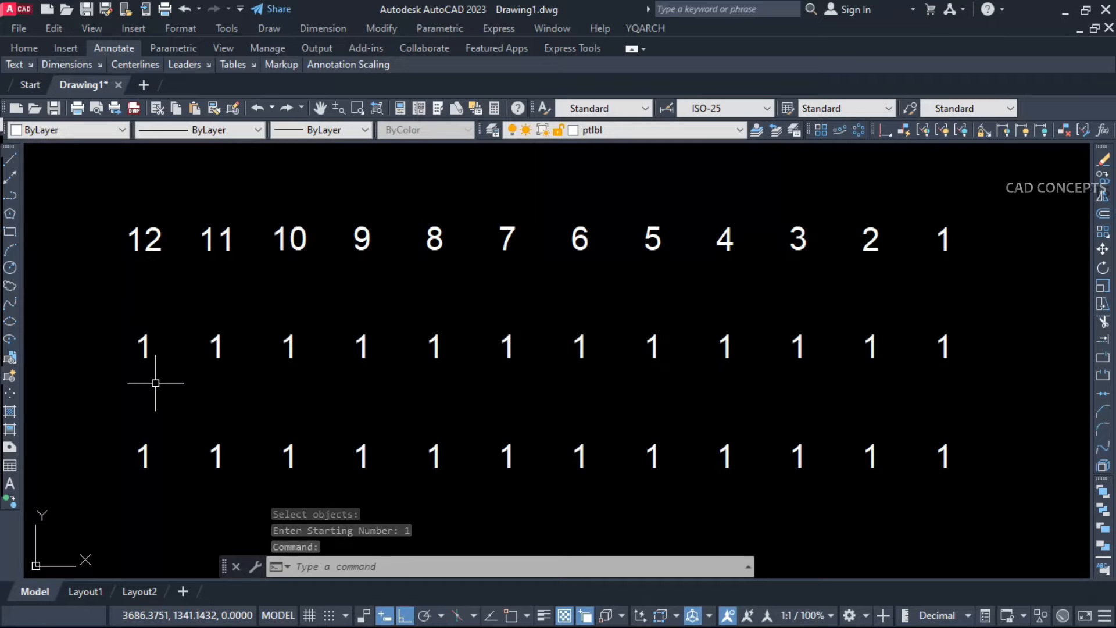
Renumber the middle row of 1s with NMBR, using 5 as the starting number
key("Return")
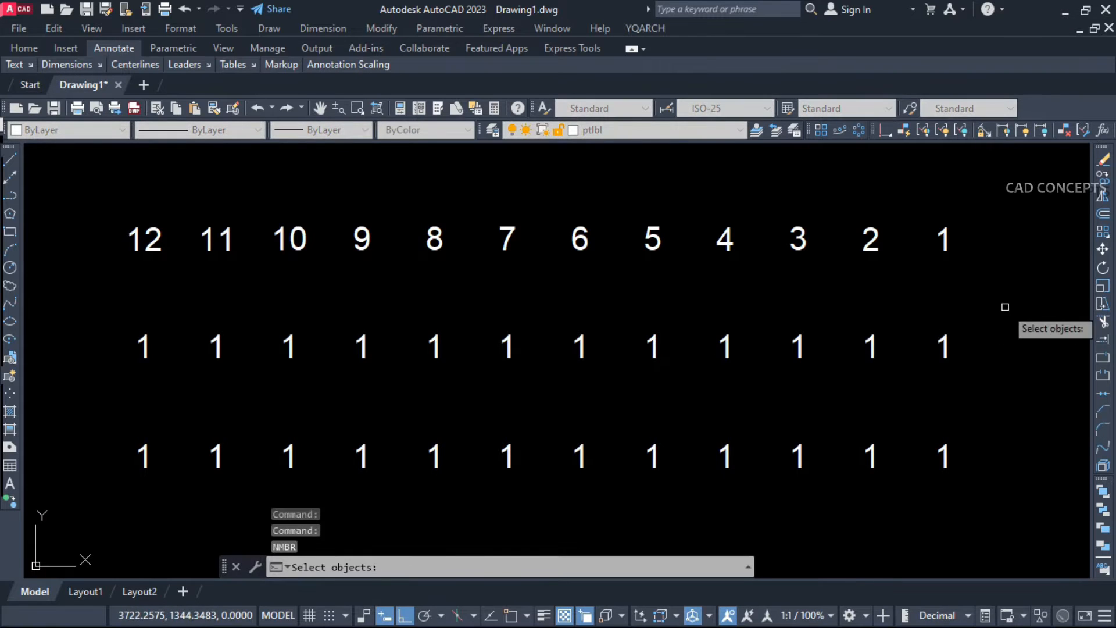
left_click(1005, 307)
left_click(135, 374)
key("Return")
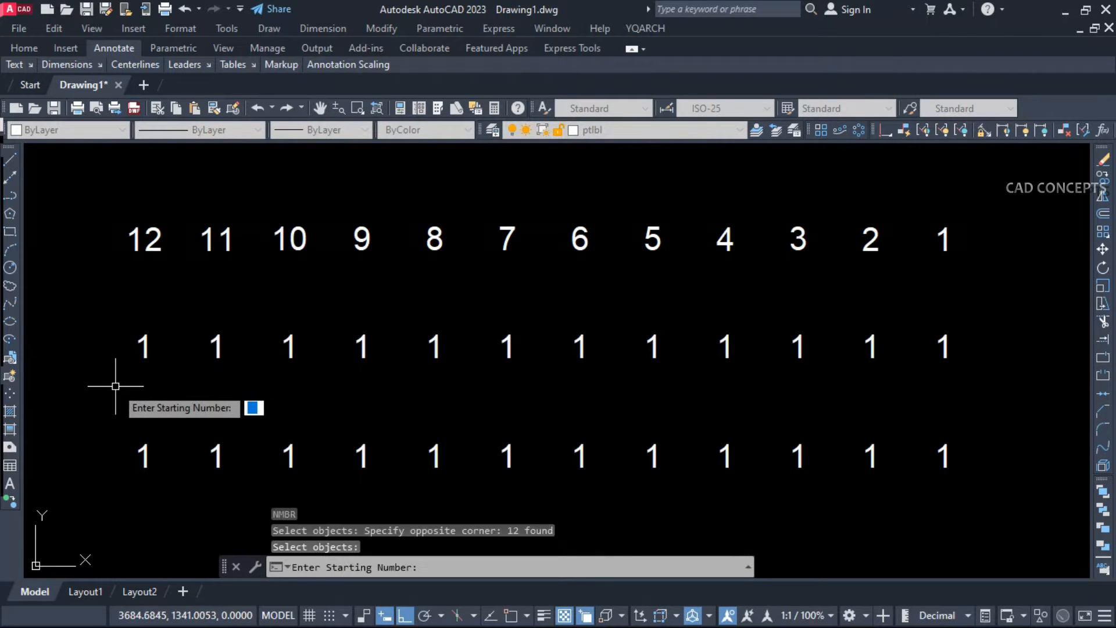
type("5")
key("Return")
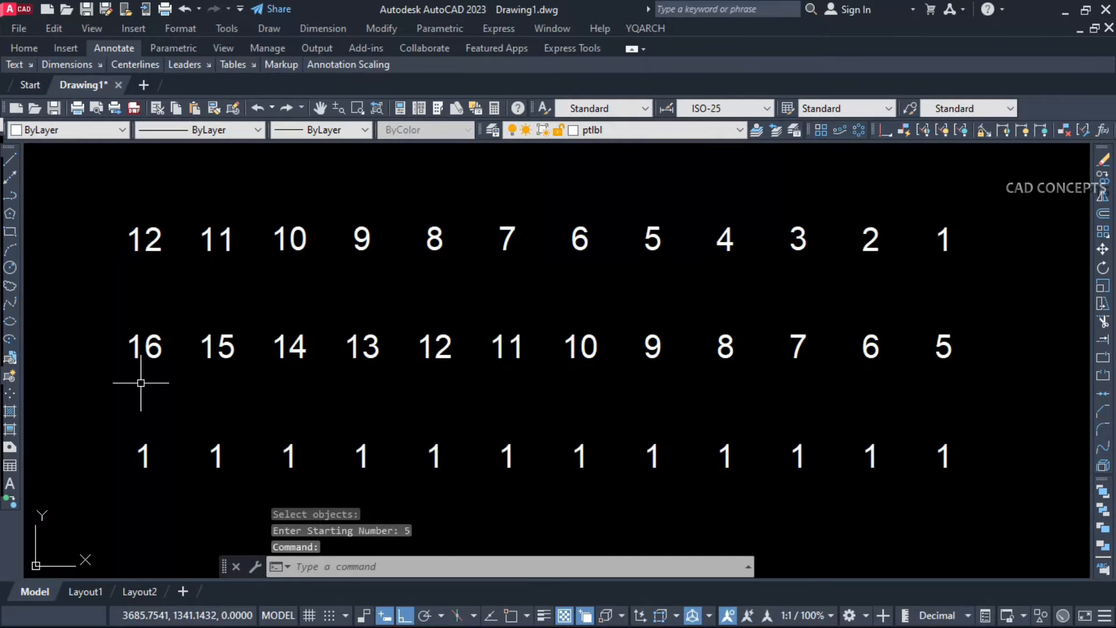
Renumber the lowest row of 1s with NMBR, using 17 as the starting number
key("Return")
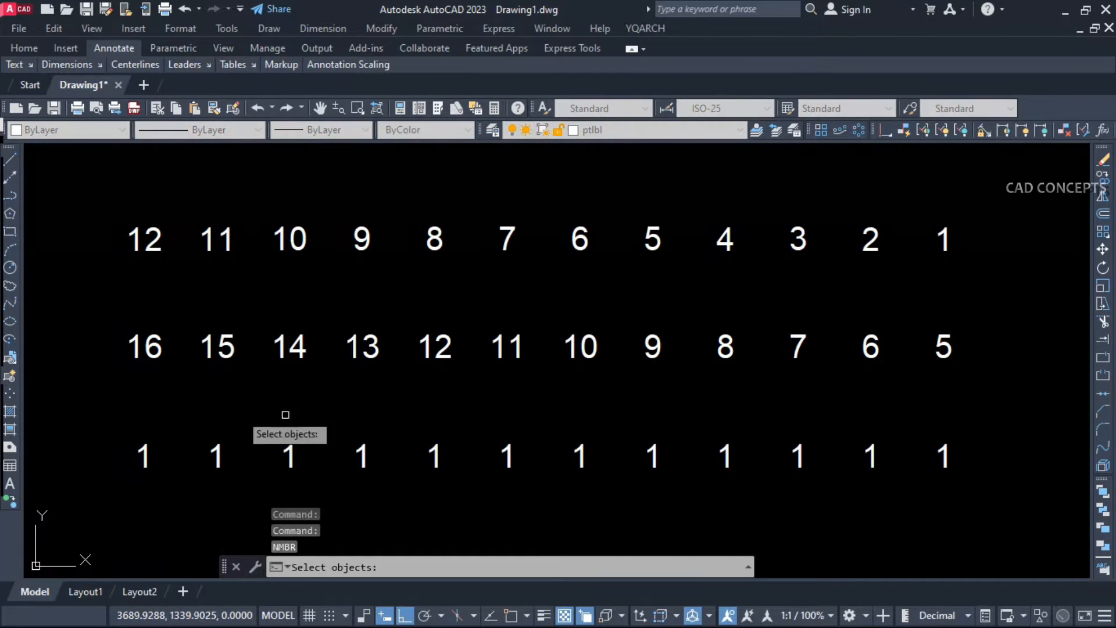
left_click(997, 407)
left_click(91, 510)
key("Return")
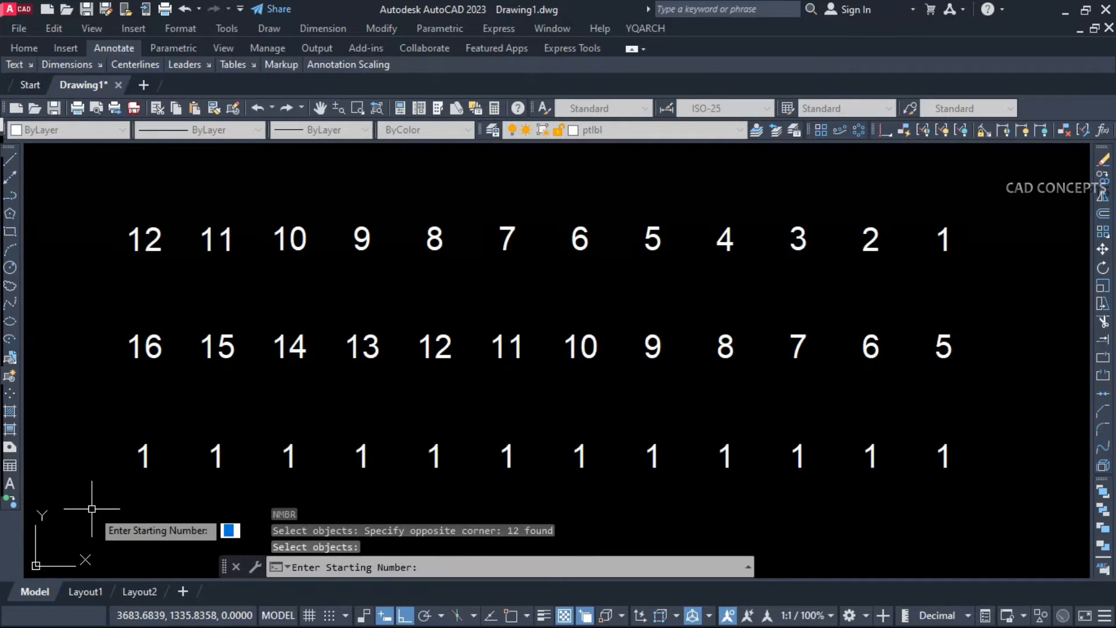
type("17")
key("Return")
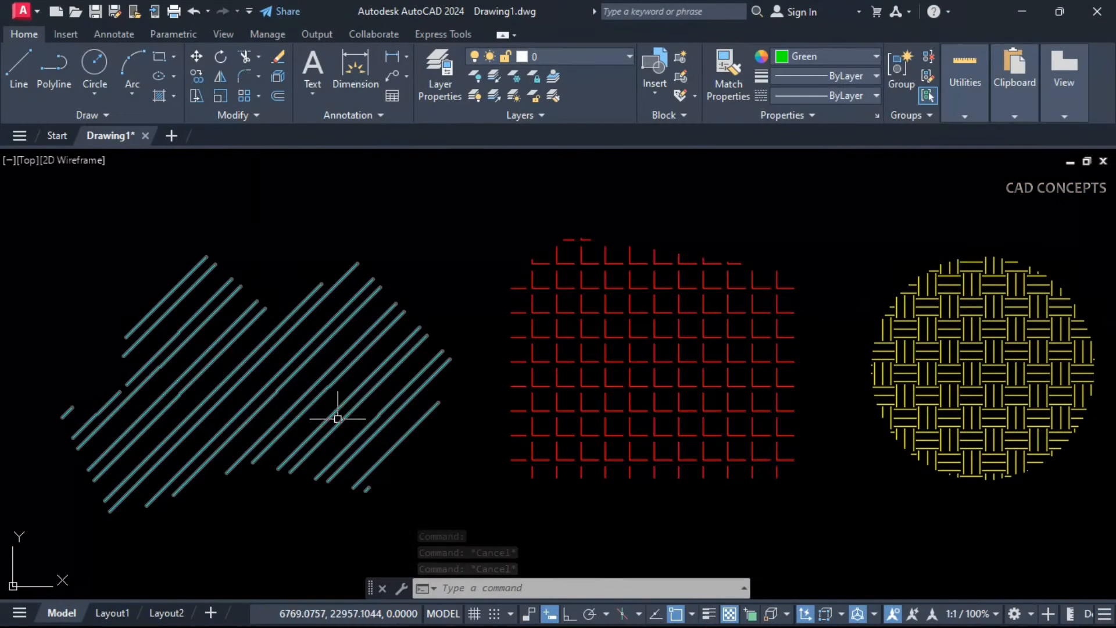
left_click(327, 395)
left_click(316, 387)
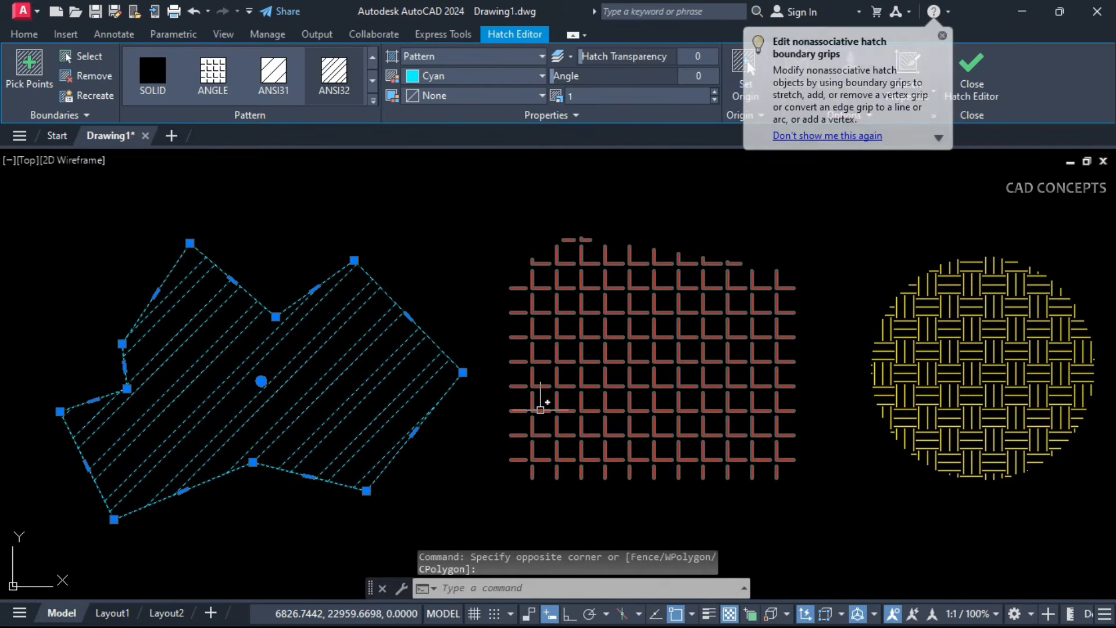
left_click(540, 404)
left_click(911, 400)
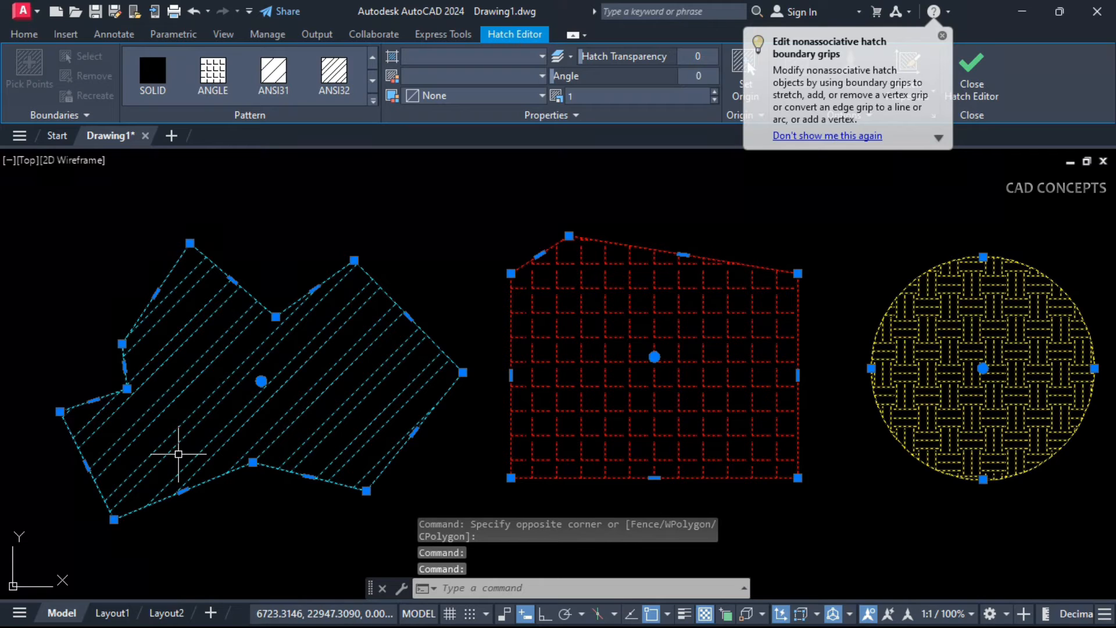
key("Escape")
key("Escape")
key("Escape")
Measure the area of the cyan diagonal-line hatch with HATCHAREAS, then dismiss the result
type("H")
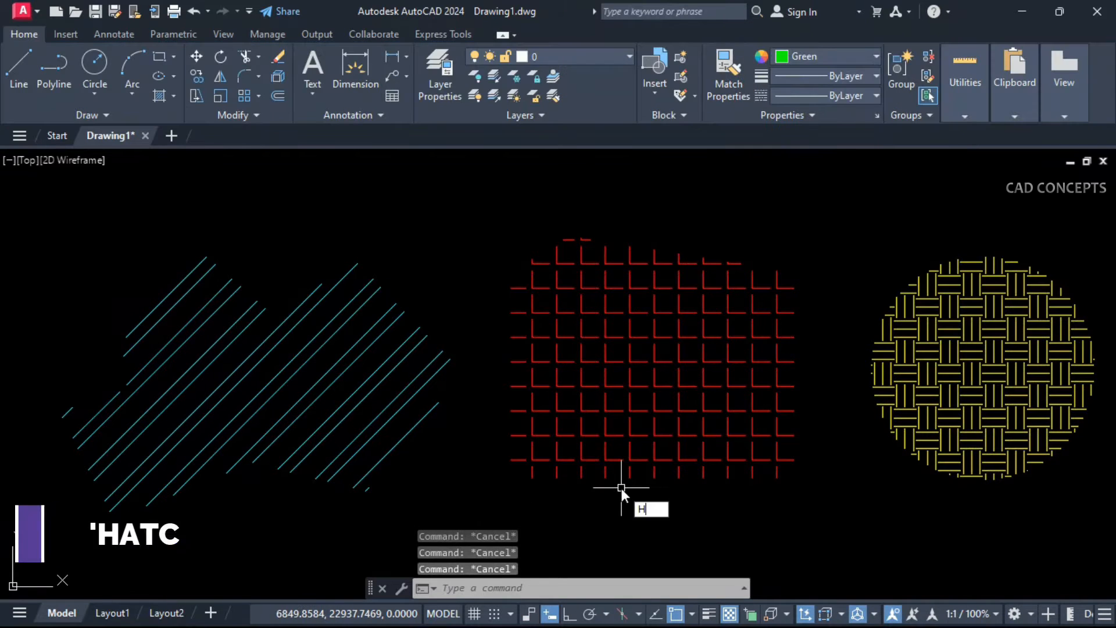
type("ATCHAREAS")
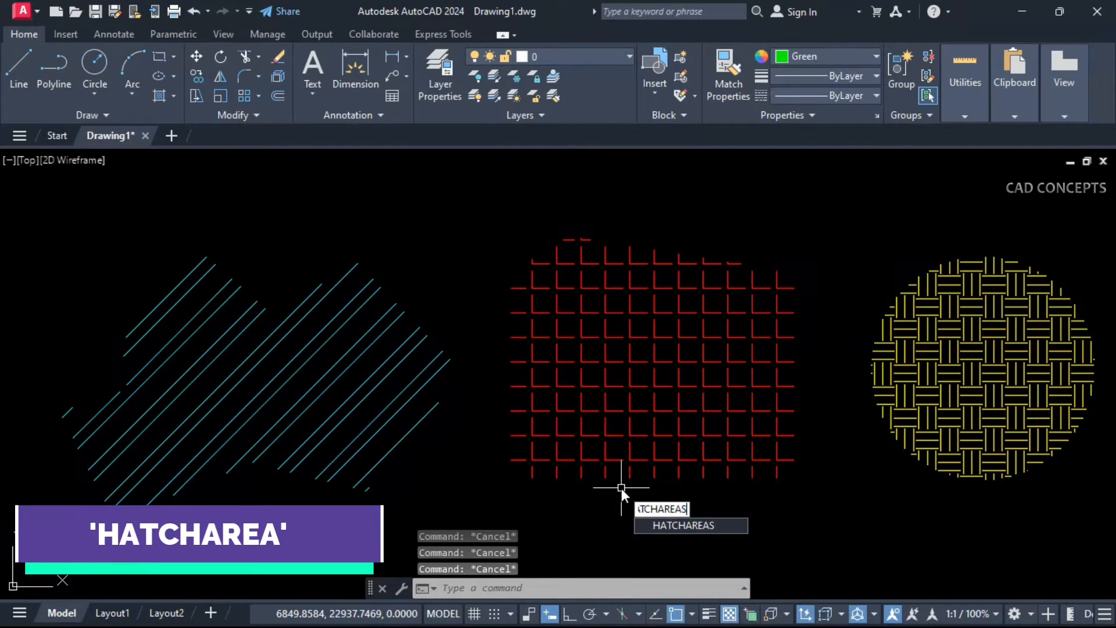
key("Return")
left_click(476, 377)
key("Return")
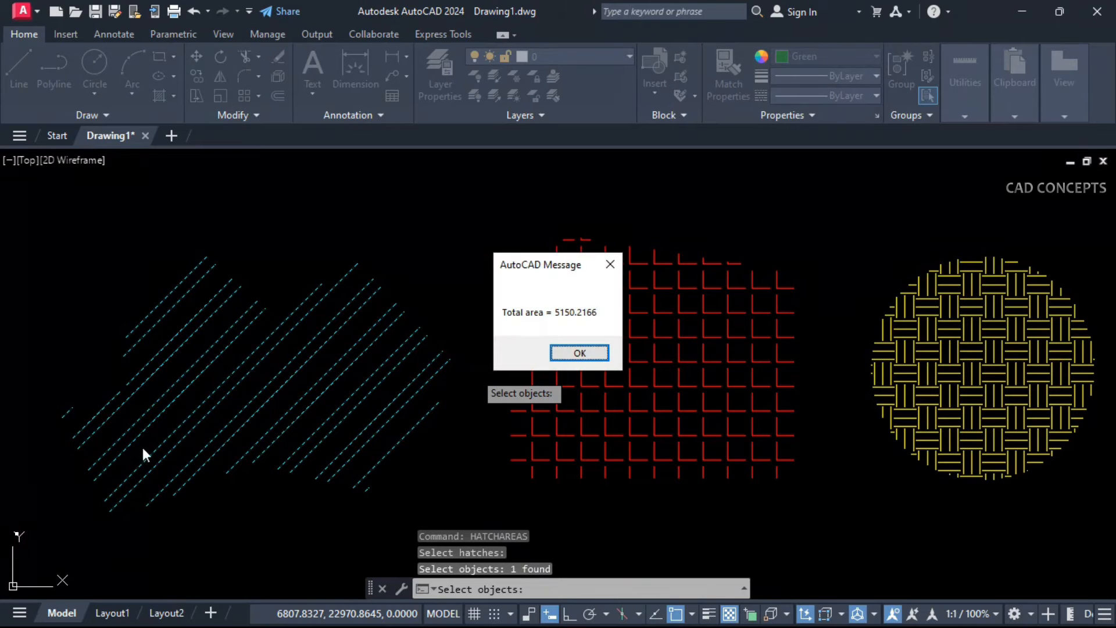
left_click(579, 353)
Measure the area of the red grid hatch with HATCHAREAS and close the result
key("Return")
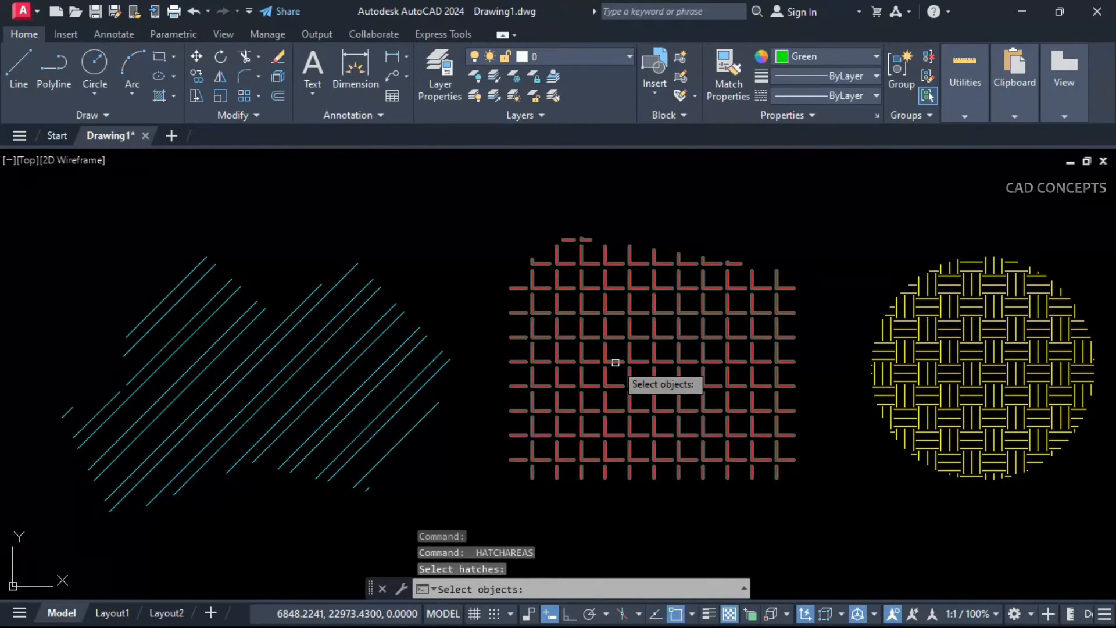
left_click(612, 366)
key("Return")
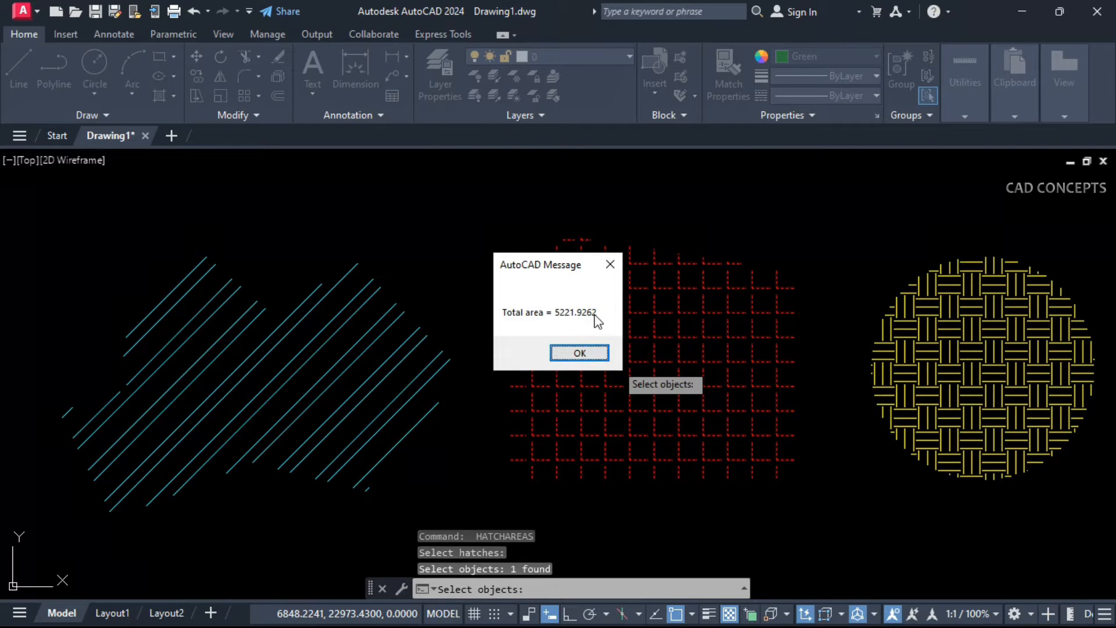
left_click(584, 353)
Measure the area of the yellow circular basket-weave hatch with HATCHAREAS and close the result
key("Return")
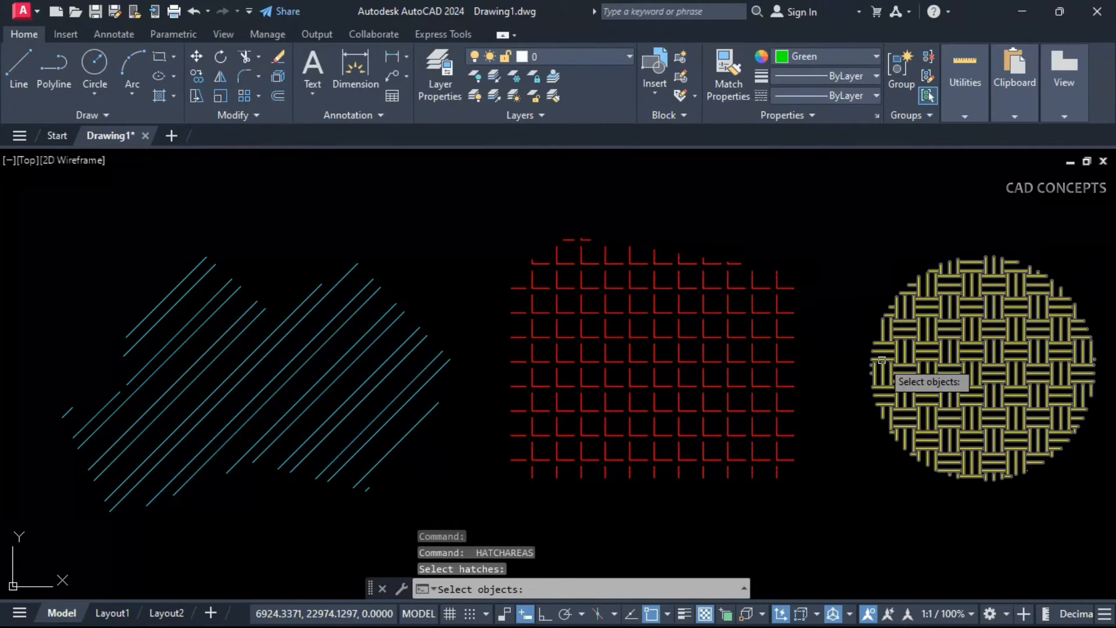
left_click(875, 359)
key("Return")
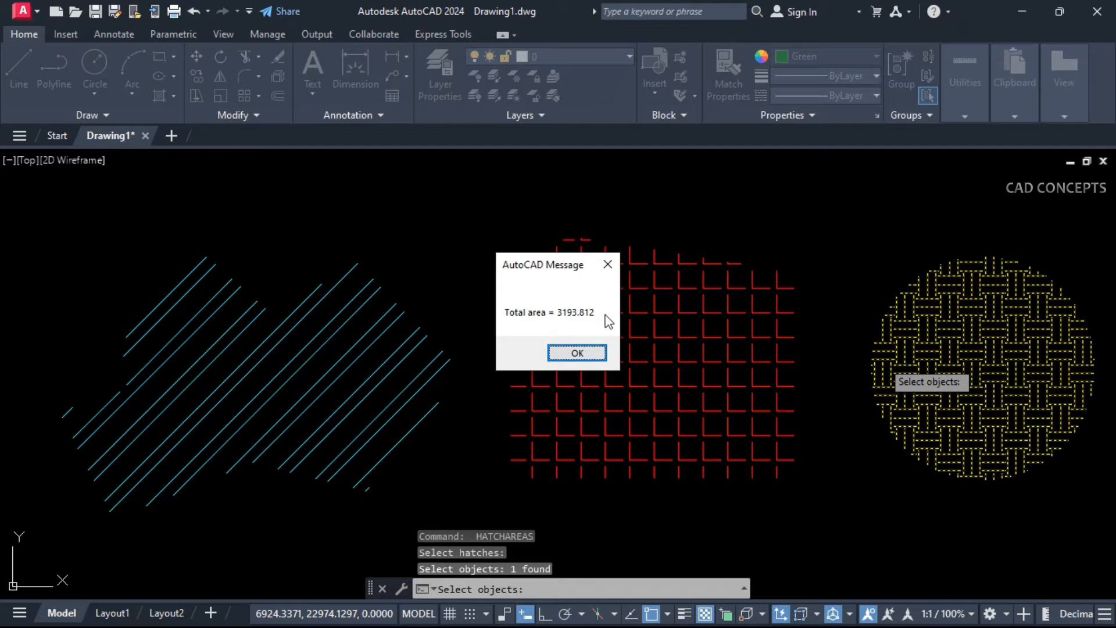
left_click(578, 353)
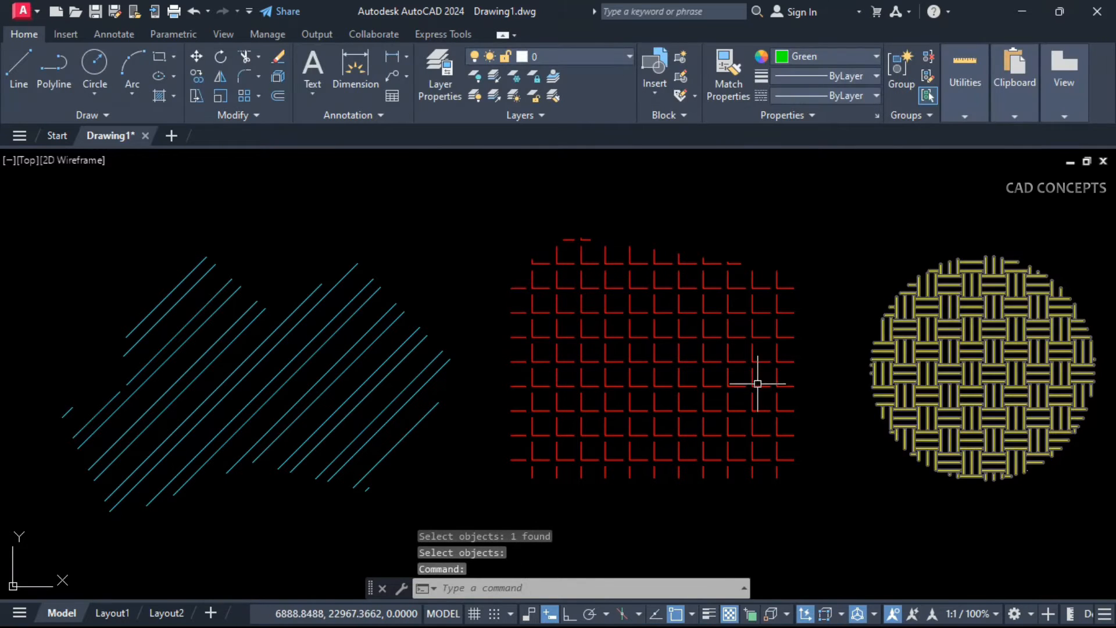
Measure the combined area of all three hatches with HATCHAREAS and close the result
key("Return")
left_click(1027, 226)
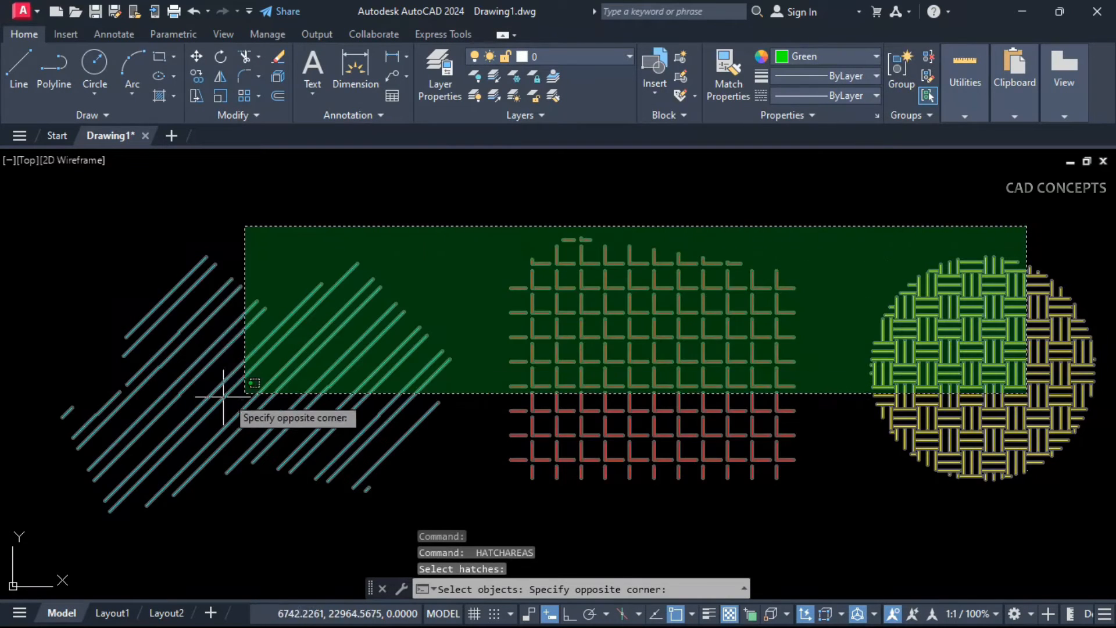
left_click(223, 397)
key("Return")
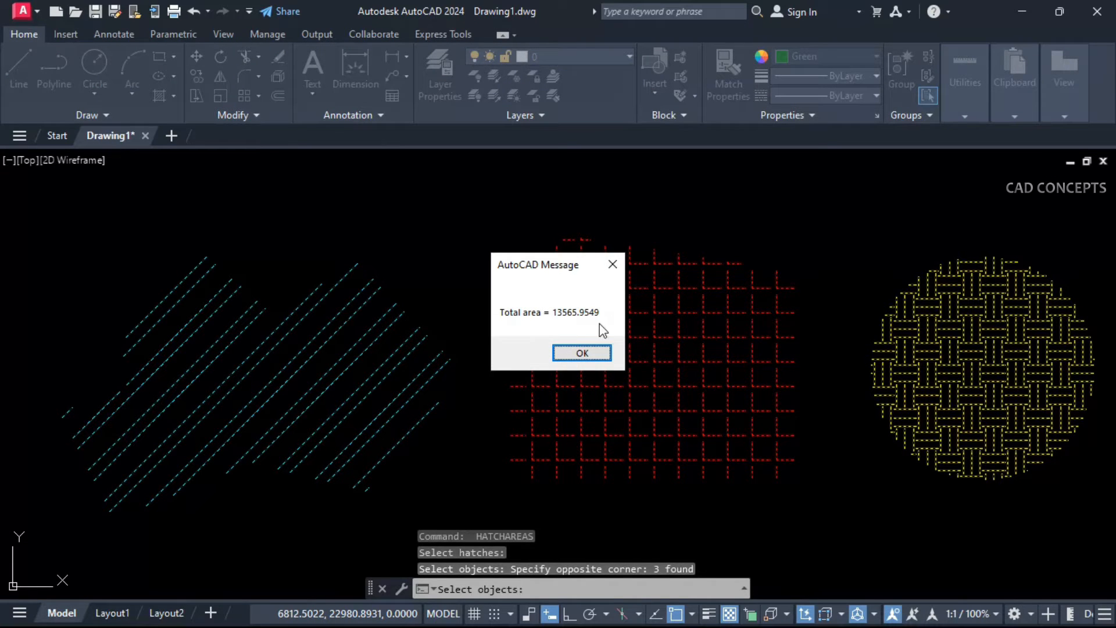
left_click_drag(563, 271, 458, 175)
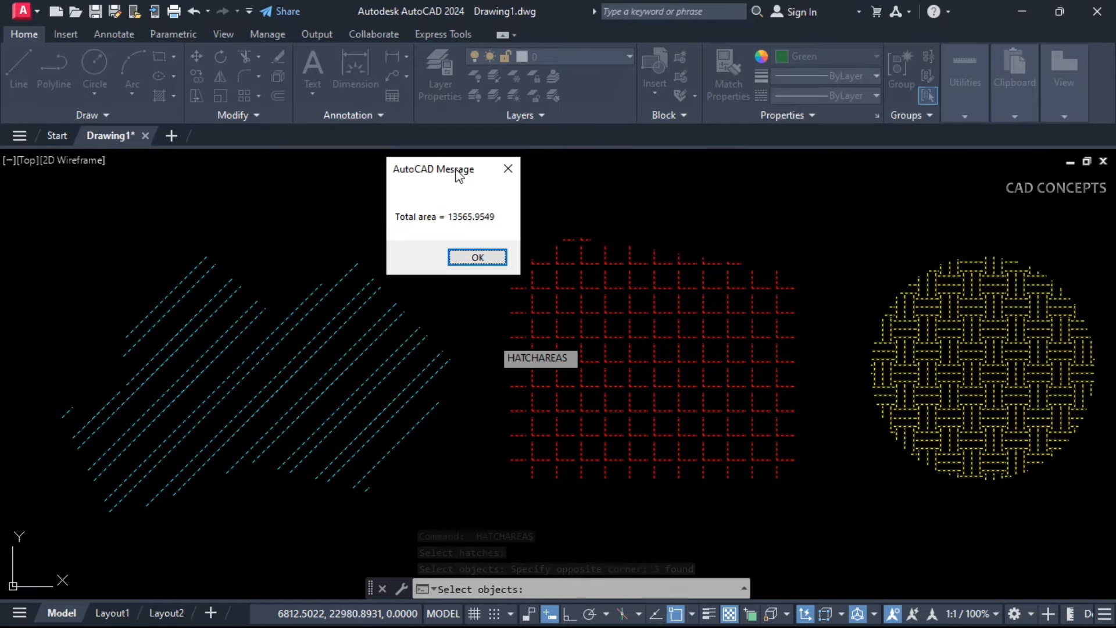
left_click(476, 256)
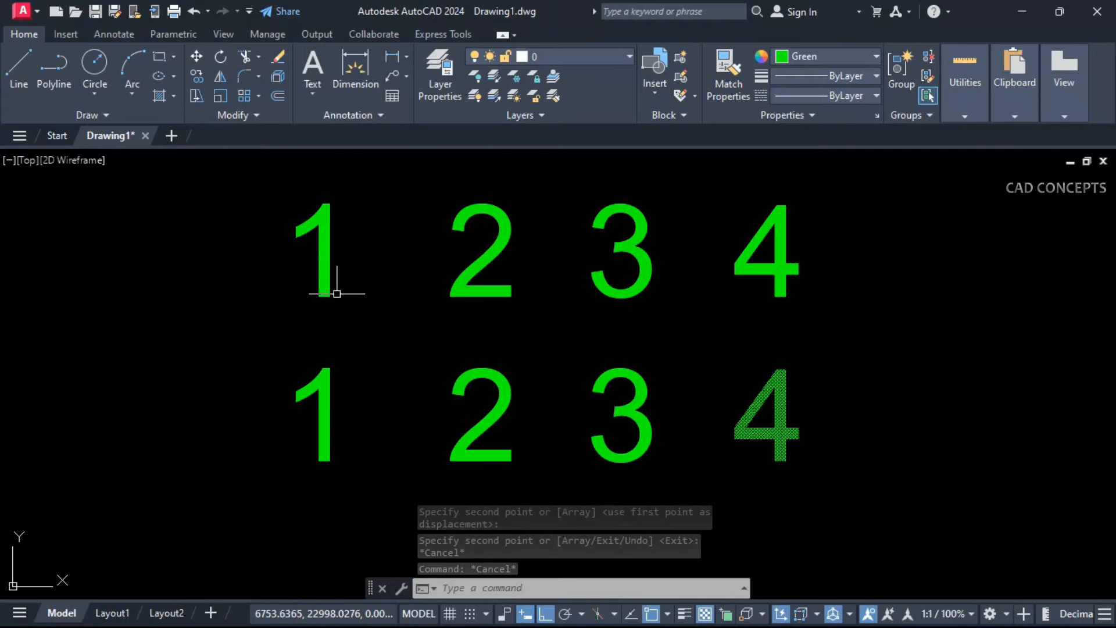
Add up the upper row of numbers 1 to 4 with the + routine, selecting each number individually
key("Escape")
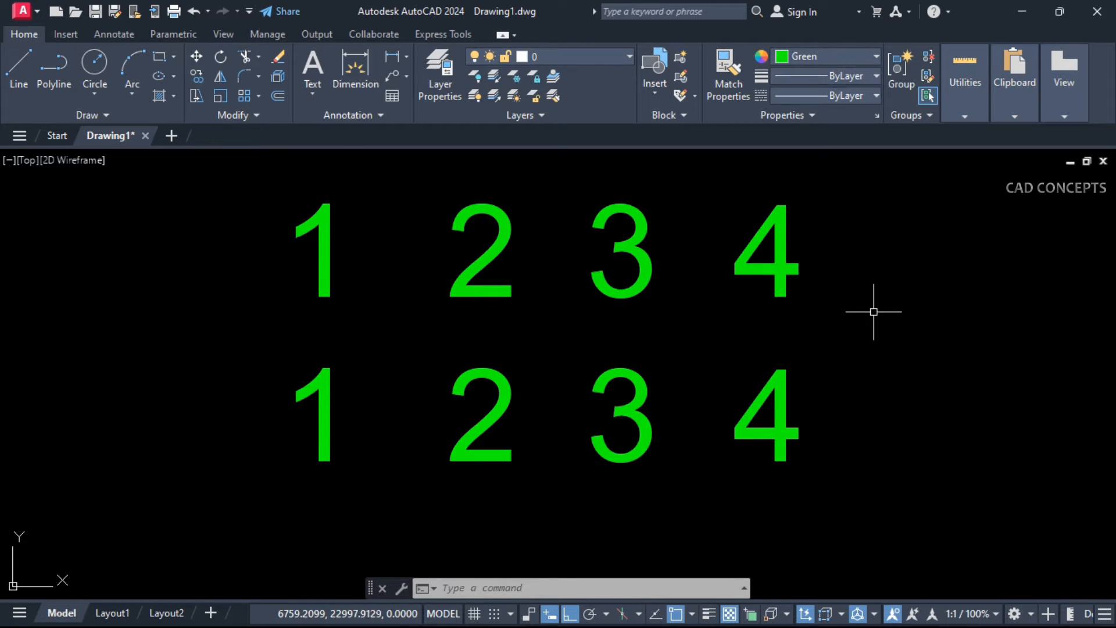
type("+")
key("Return")
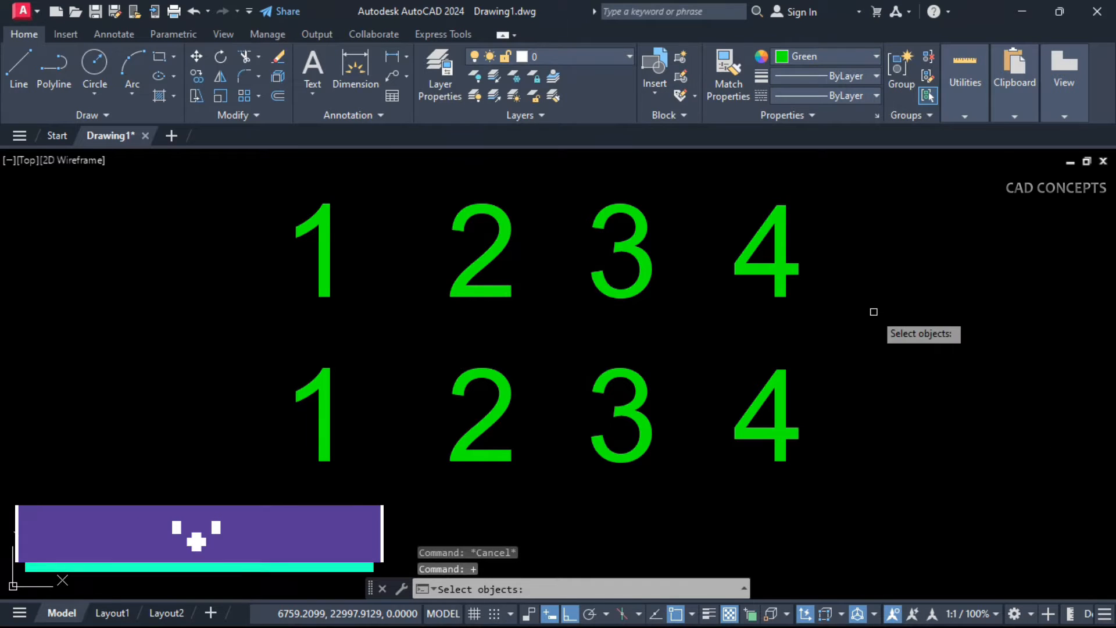
left_click(321, 279)
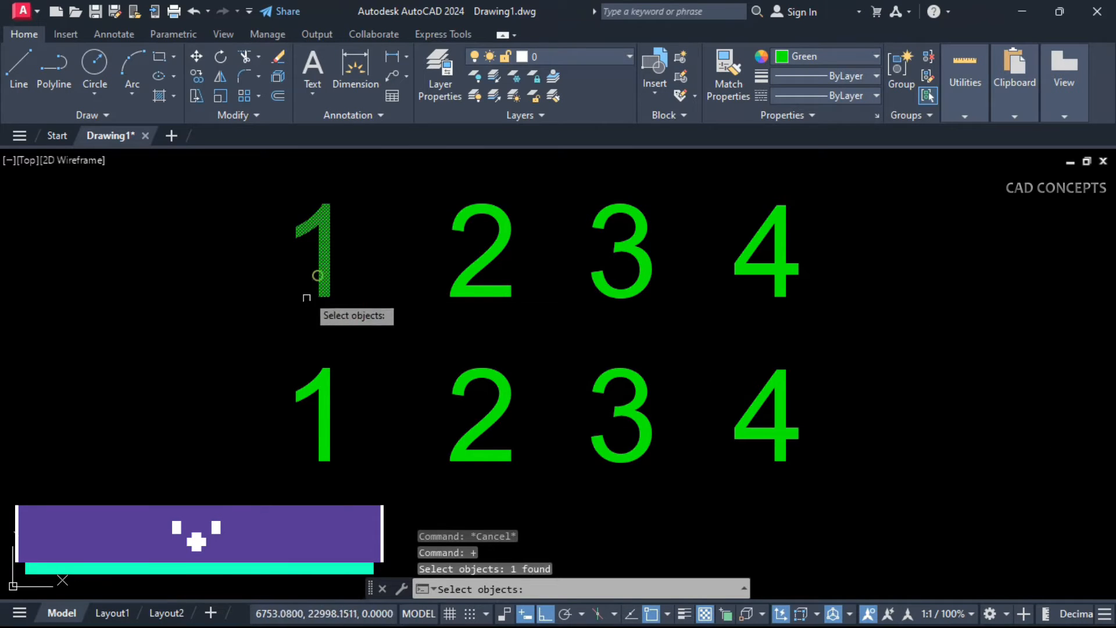
left_click(607, 291)
left_click(731, 274)
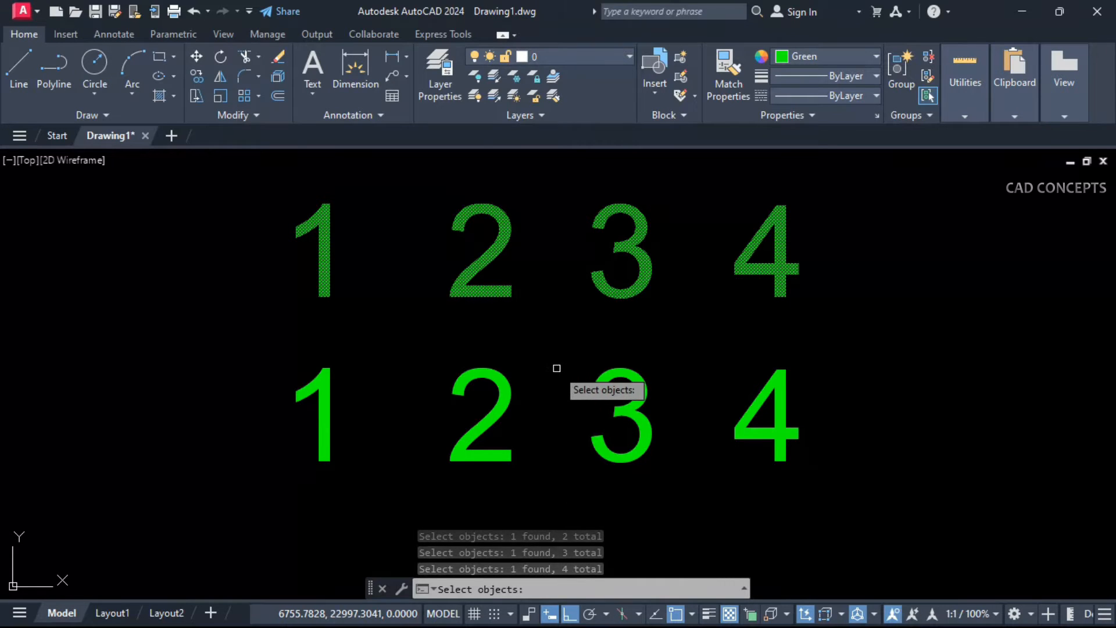
key("Return")
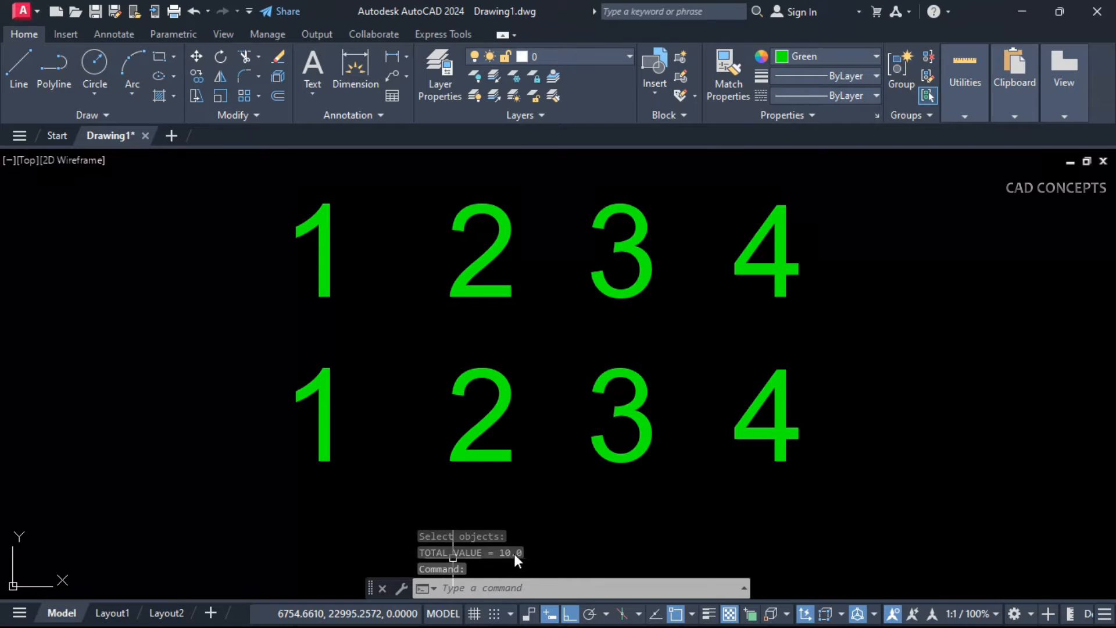
Add up the numbers in both rows with the + routine, using one crossing selection
key("Return")
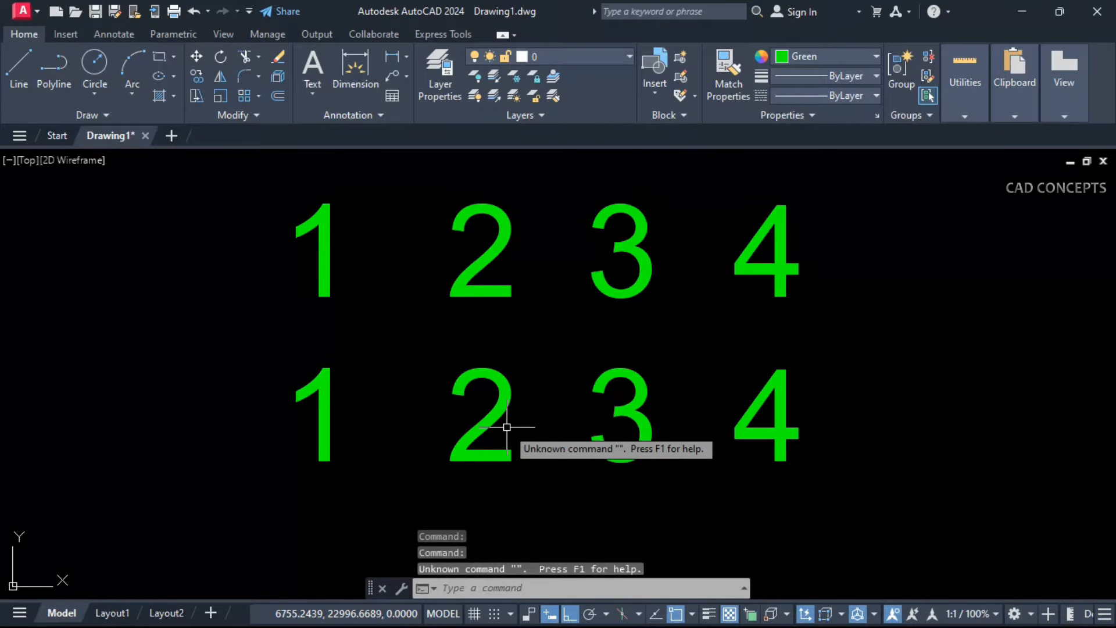
type("+")
key("Return")
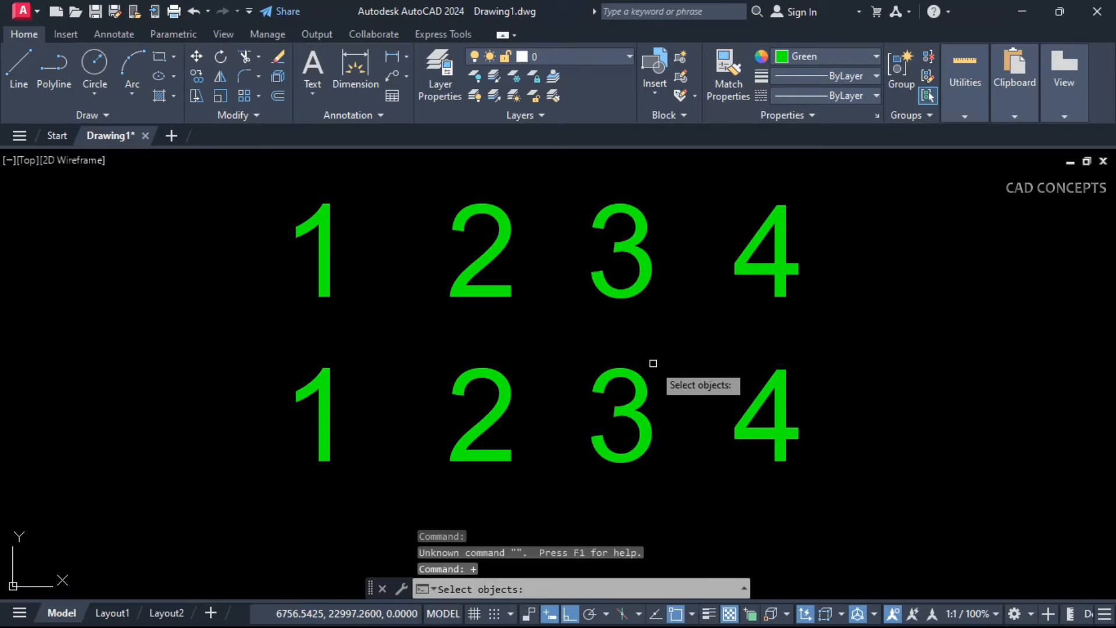
left_click(887, 204)
left_click(242, 486)
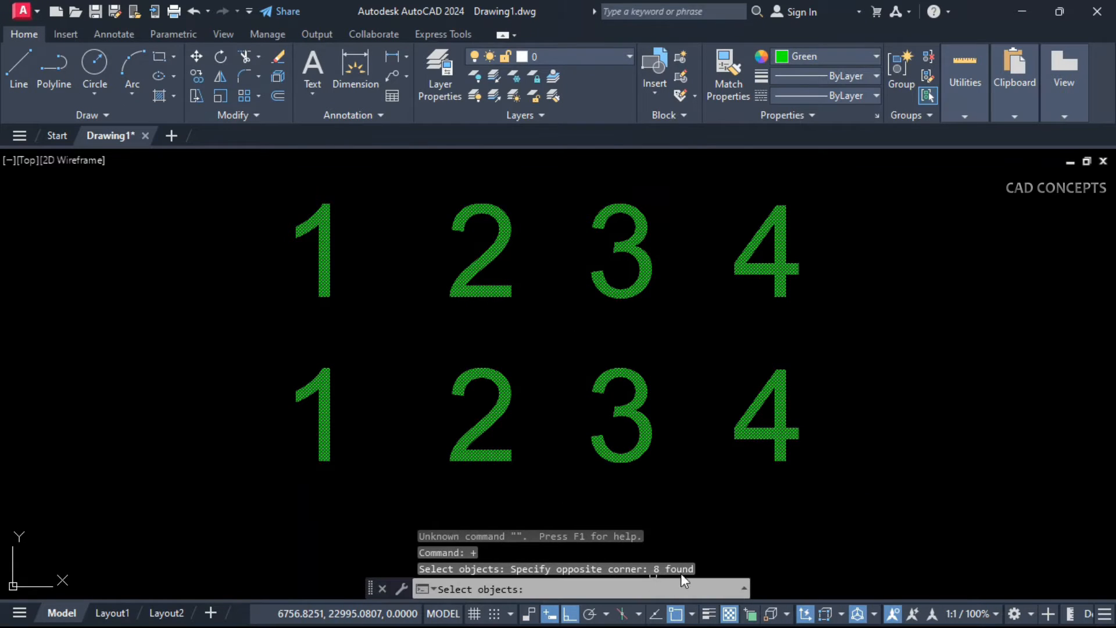
key("Return")
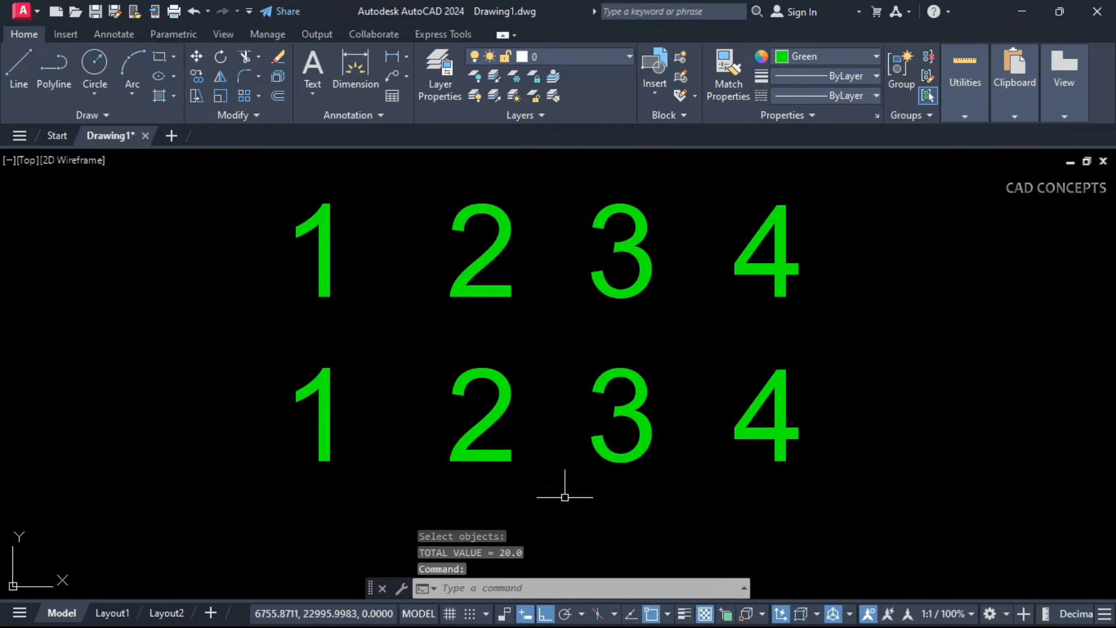
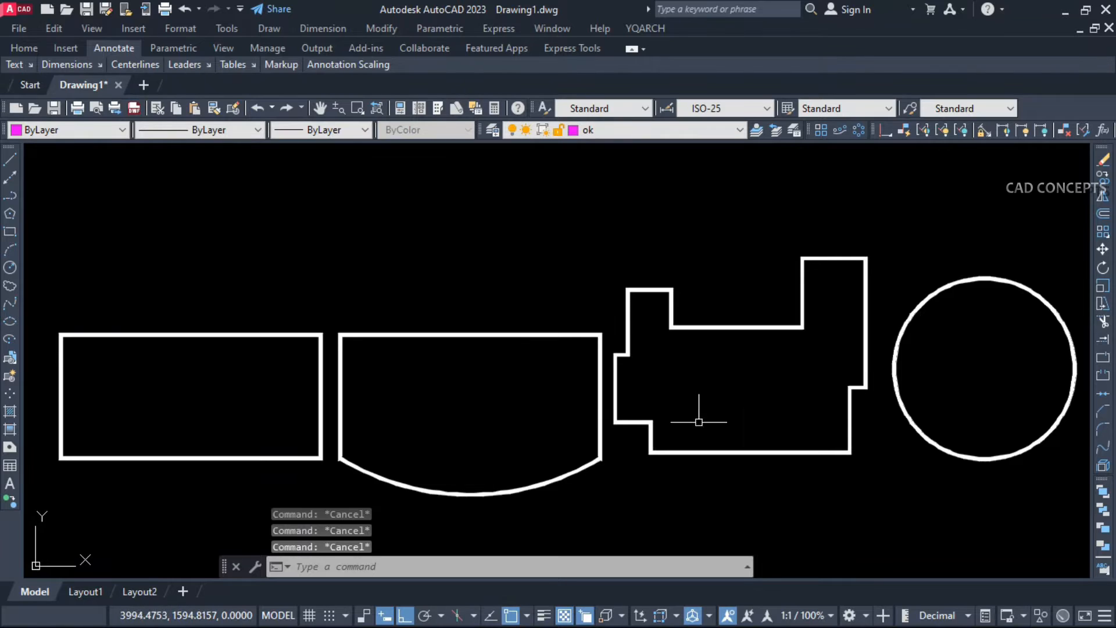
Label the rectangle's area with PAO, placing the text inside its lower half at text height 2
middle_click_drag(540, 411, 546, 410)
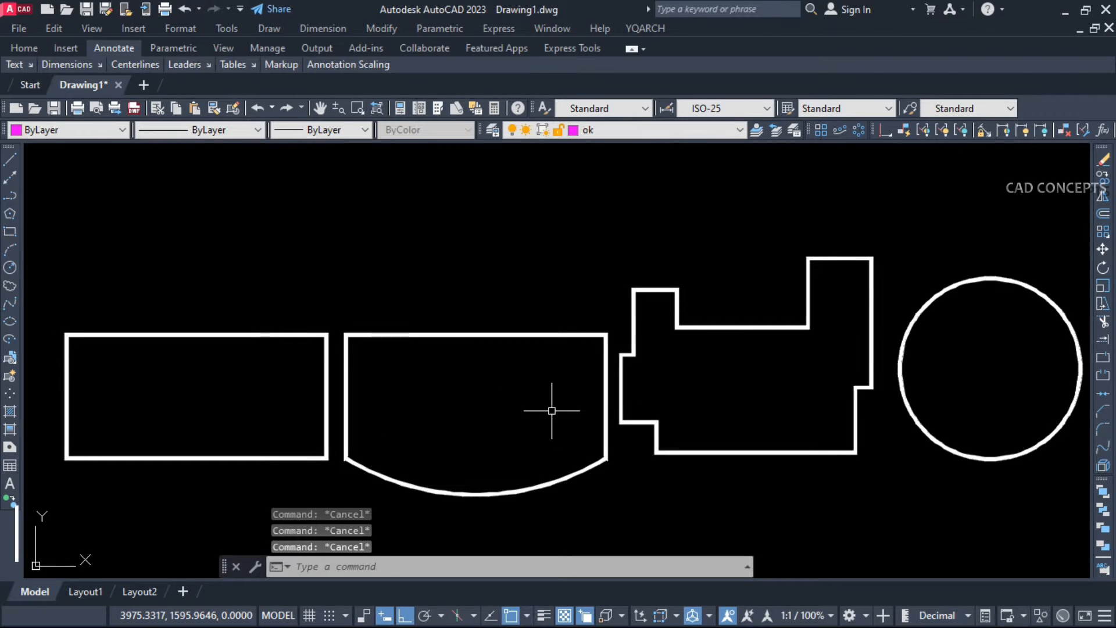
type("POA")
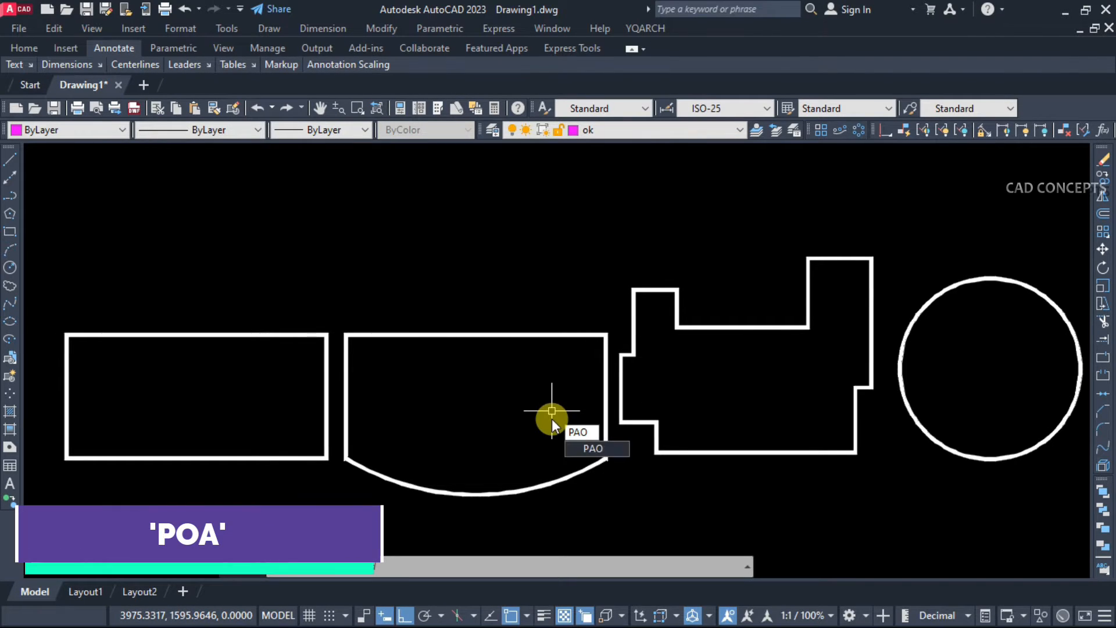
key("Return")
left_click(177, 335)
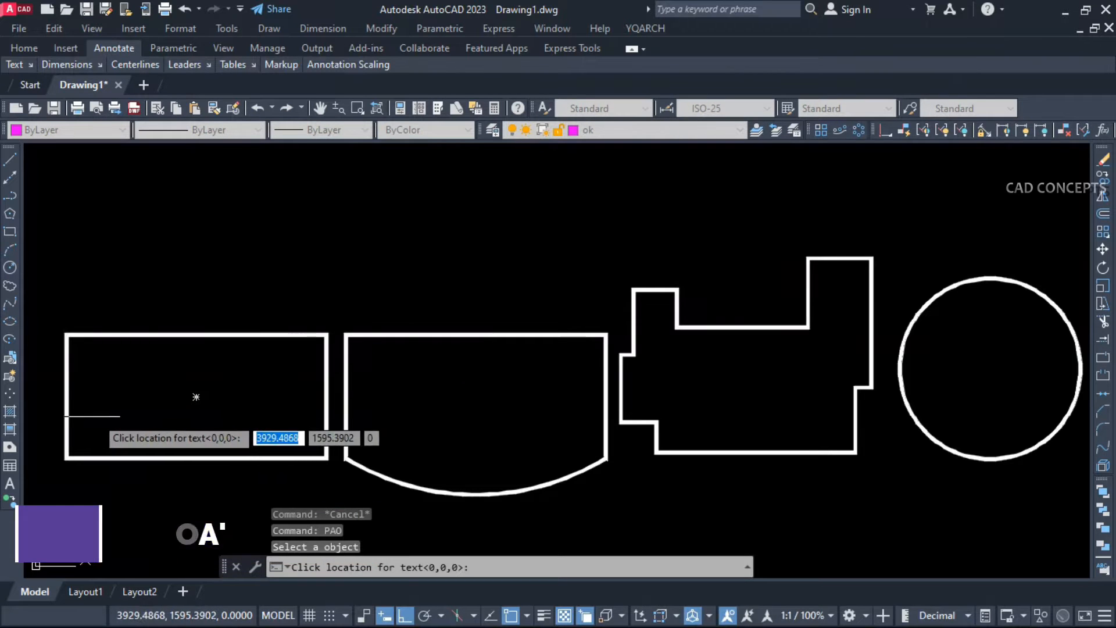
left_click(74, 423)
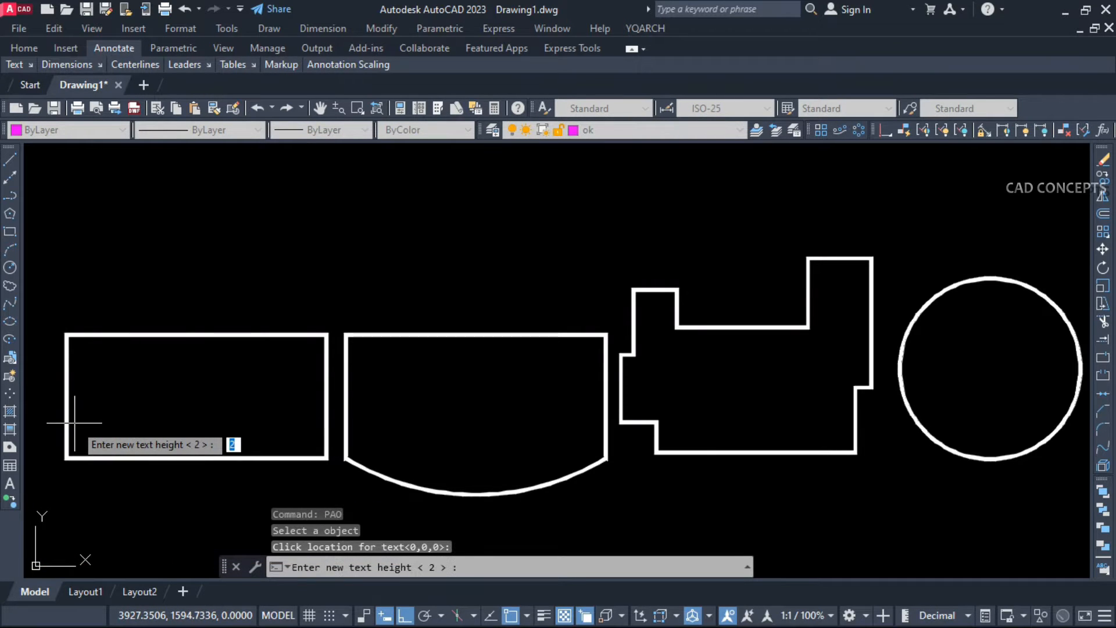
key("Return")
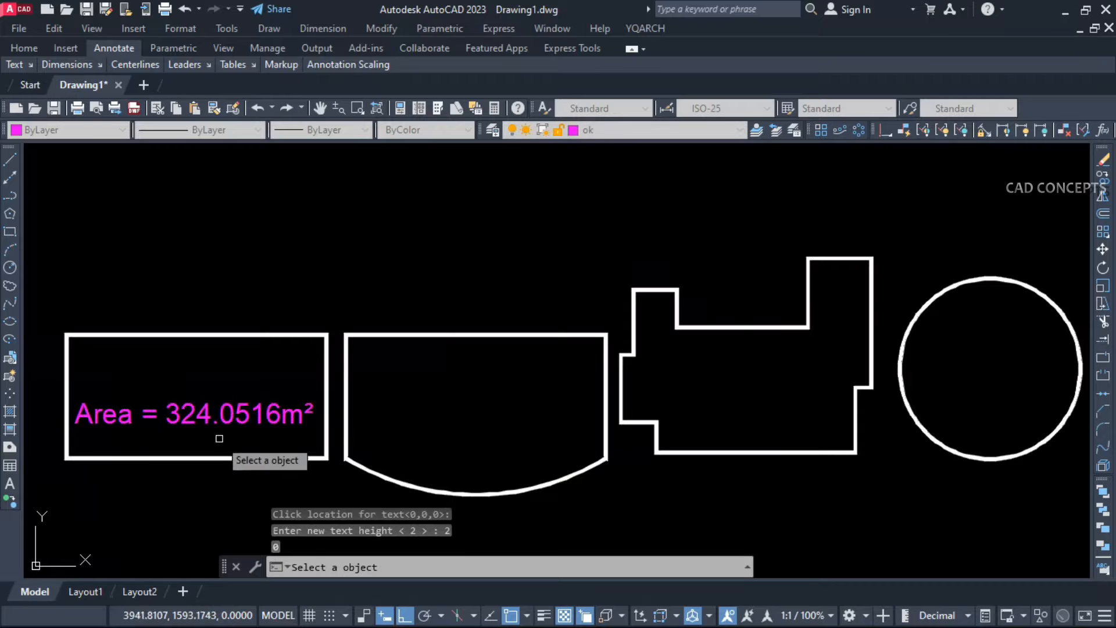
key("Escape")
Label the area of the arc-bottomed shape with PAO, placing the text inside it at text height 2
key("Return")
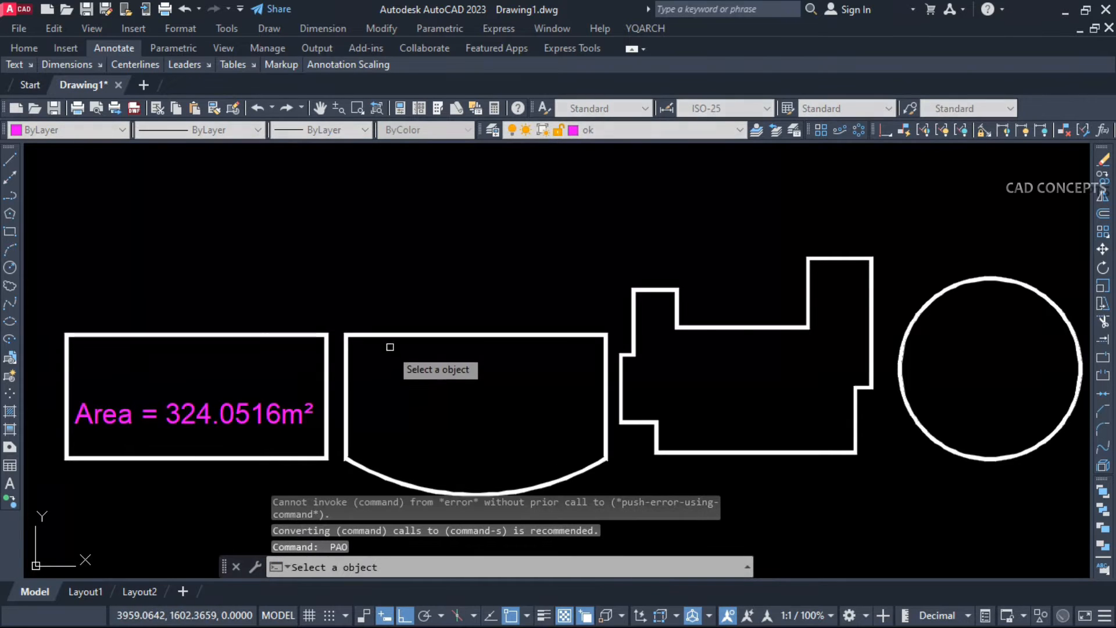
left_click(393, 337)
left_click(355, 431)
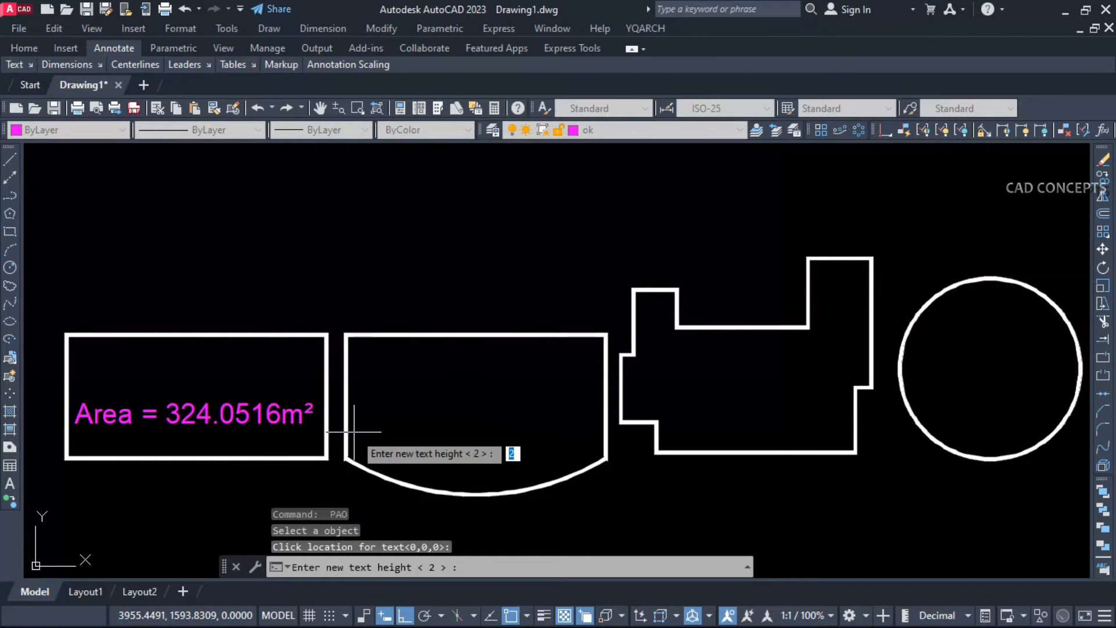
key("Return")
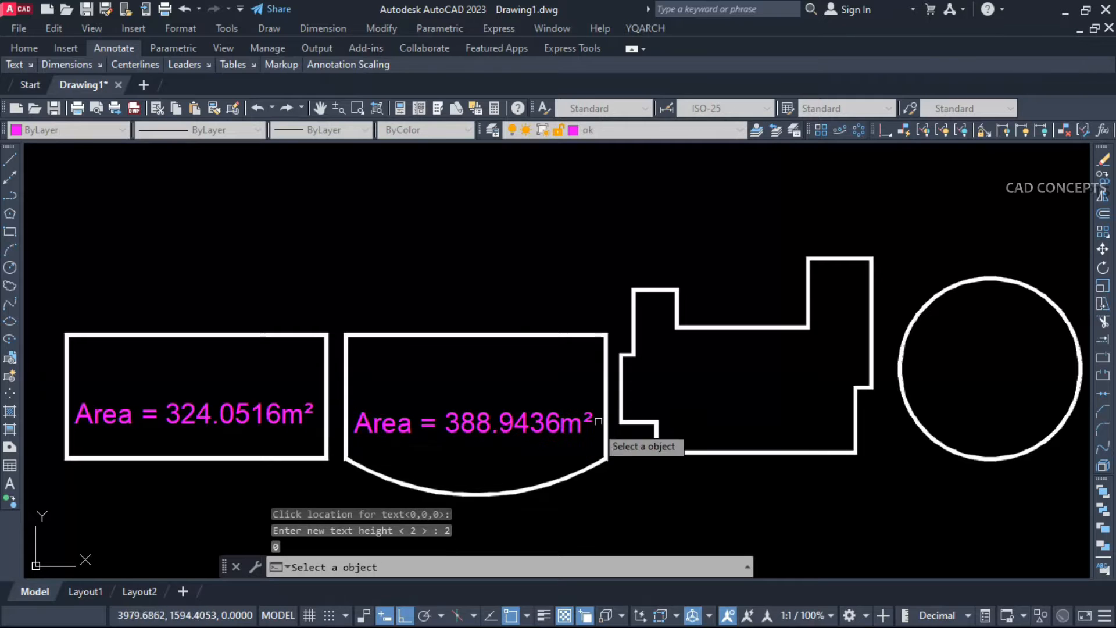
Label the area of the stepped polygon, starting the text inside its left edge at text height 2
left_click(686, 329)
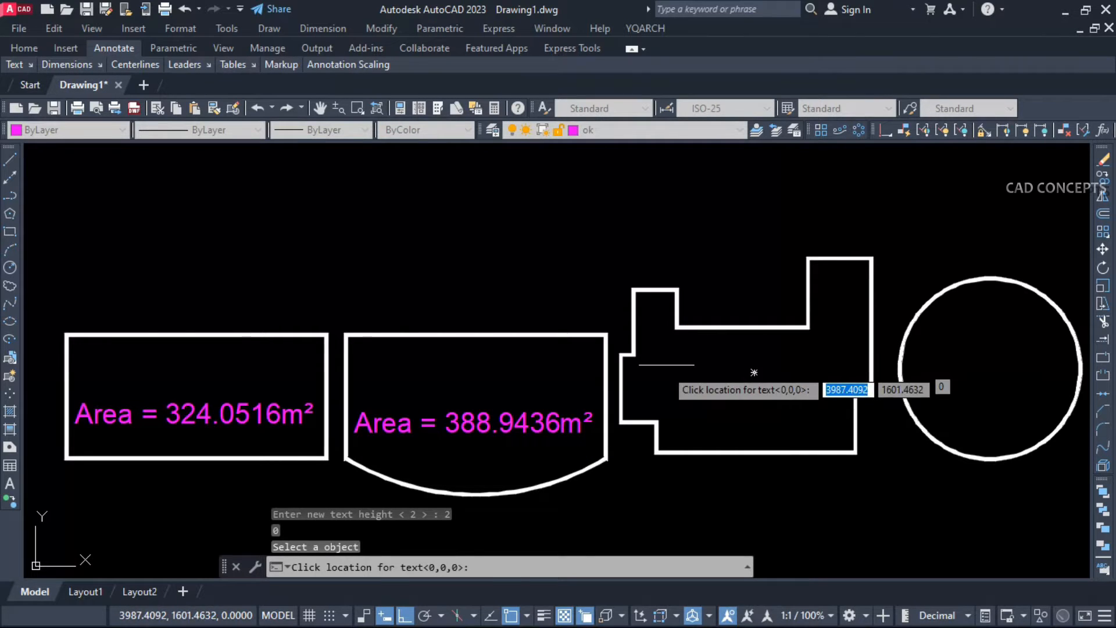
left_click(627, 404)
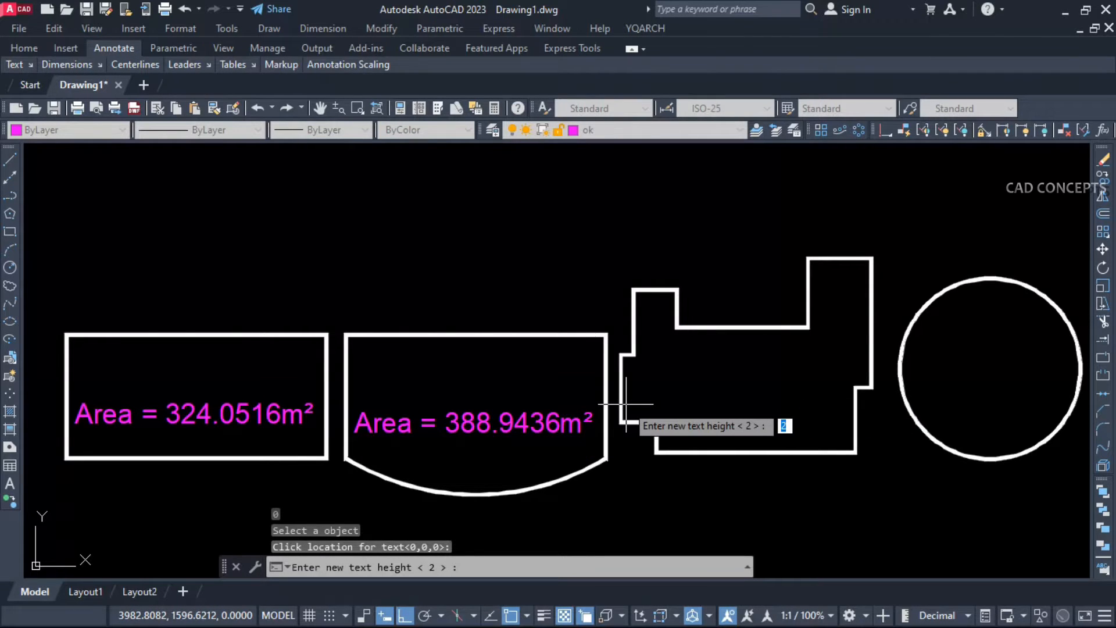
key("Return")
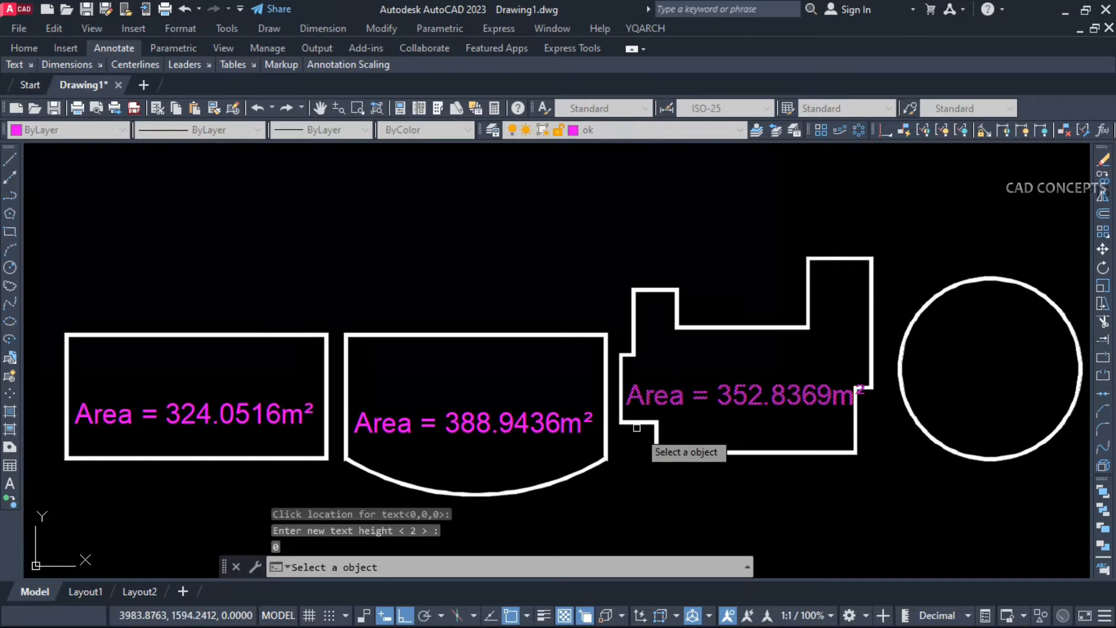
Label the circle's area with text placed below and to the left of it at text height 2
left_click(900, 405)
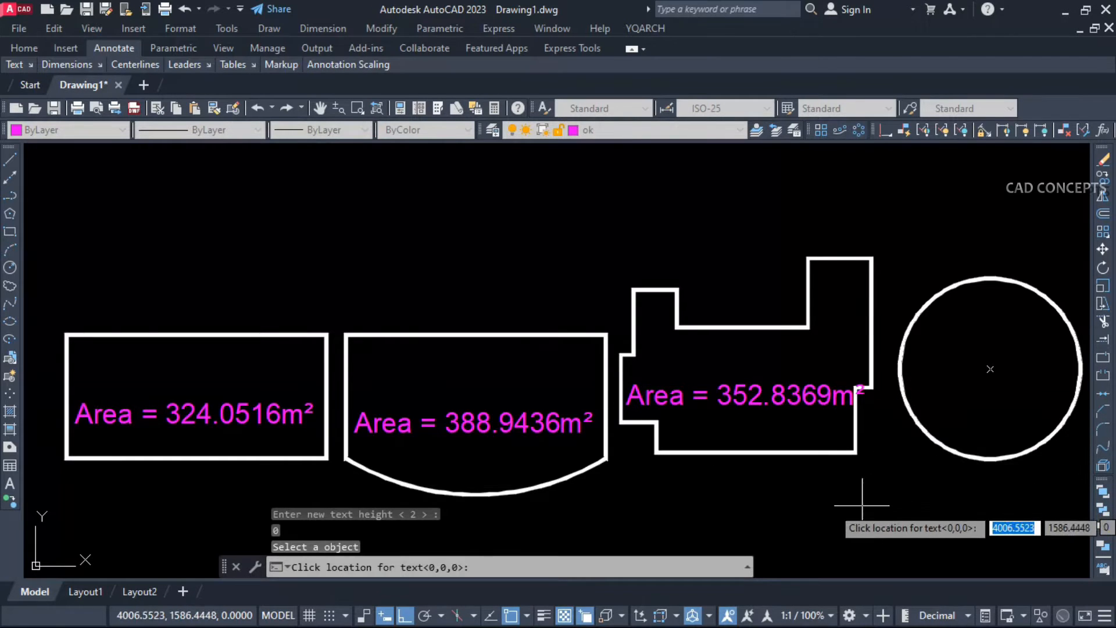
left_click(825, 514)
key("Return")
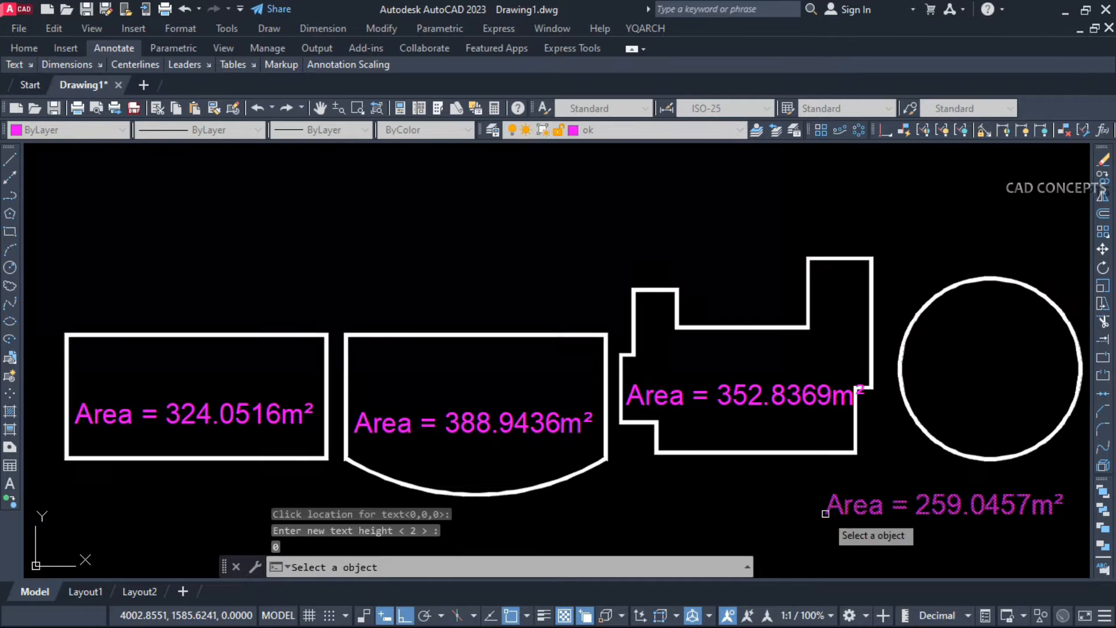
End the area labelling routine without selecting another object
key("Escape")
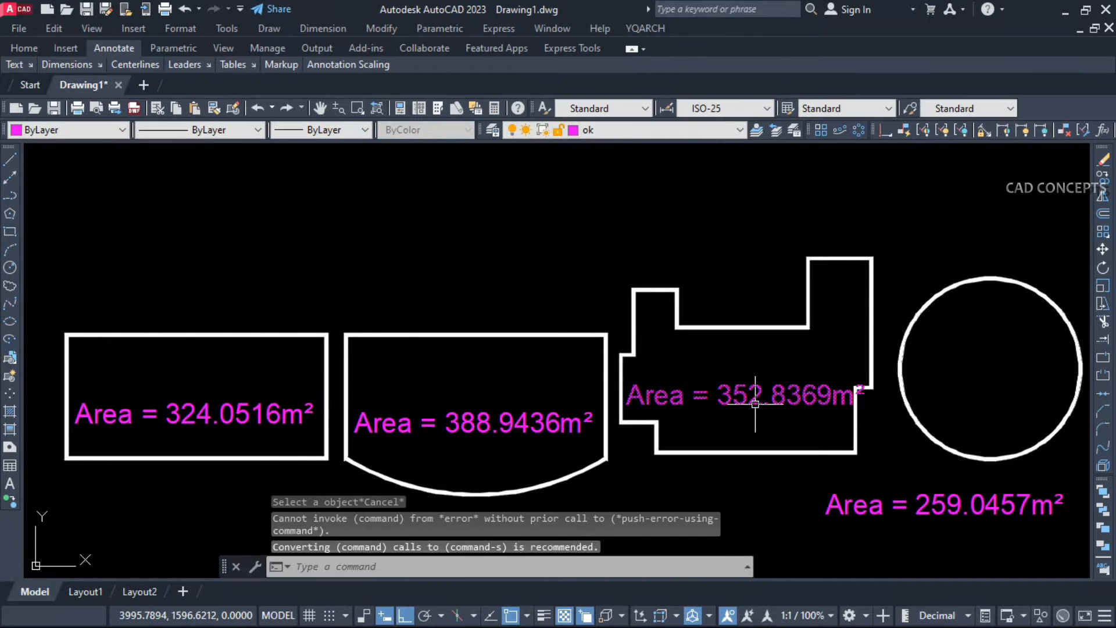
left_click(755, 400)
left_click_drag(755, 400, 755, 382)
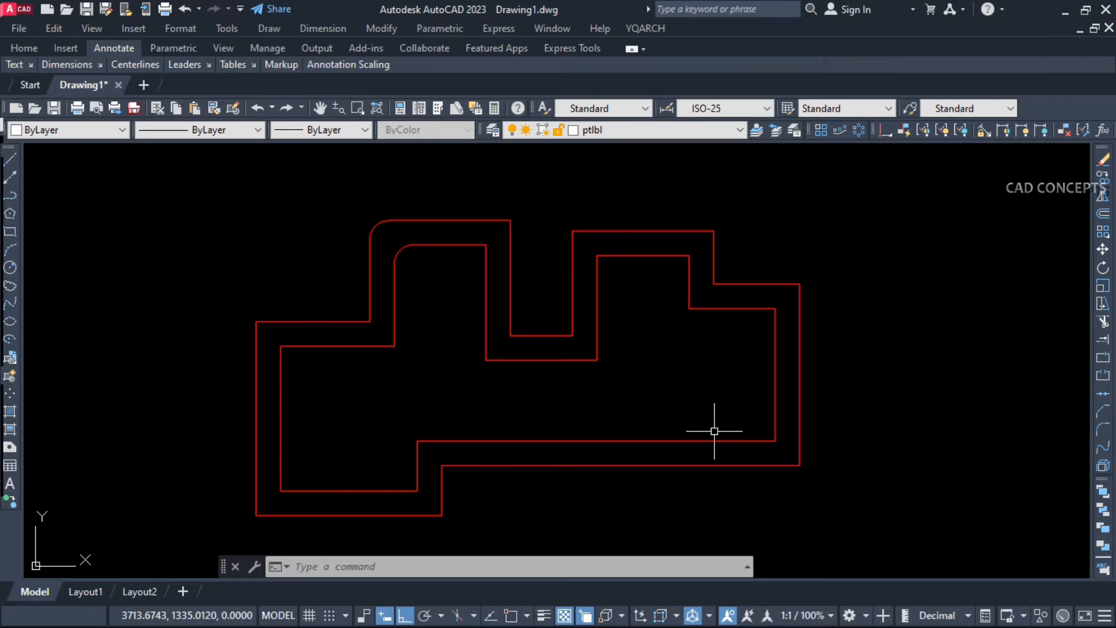
Plot the middle polyline between the outer and inner red outlines with CONTOUR and inspect it
type("CONTOUR")
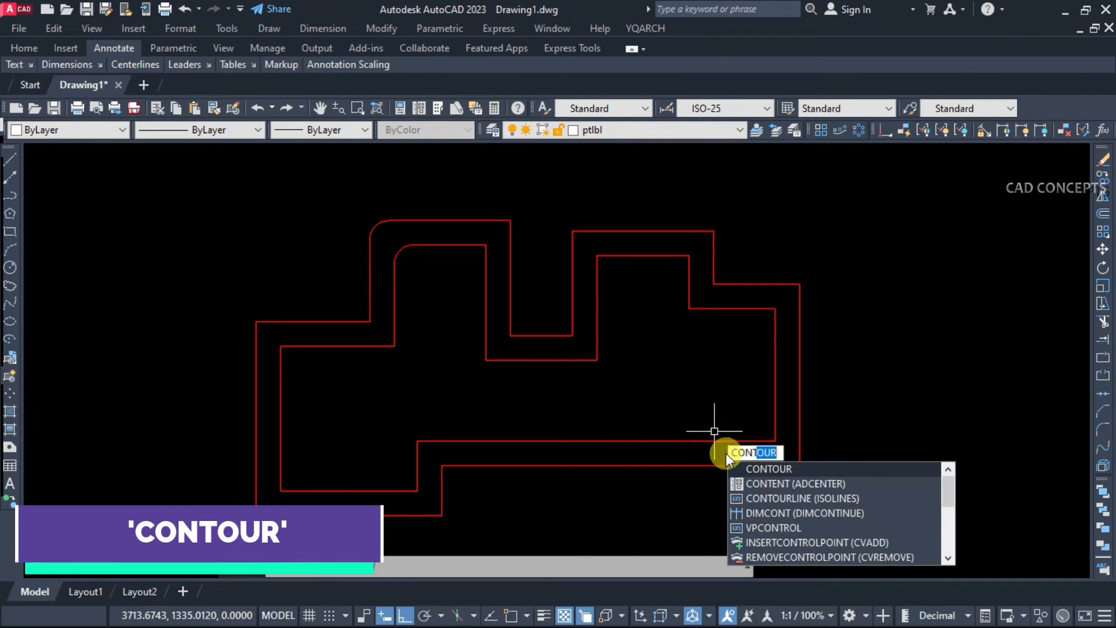
left_click(768, 469)
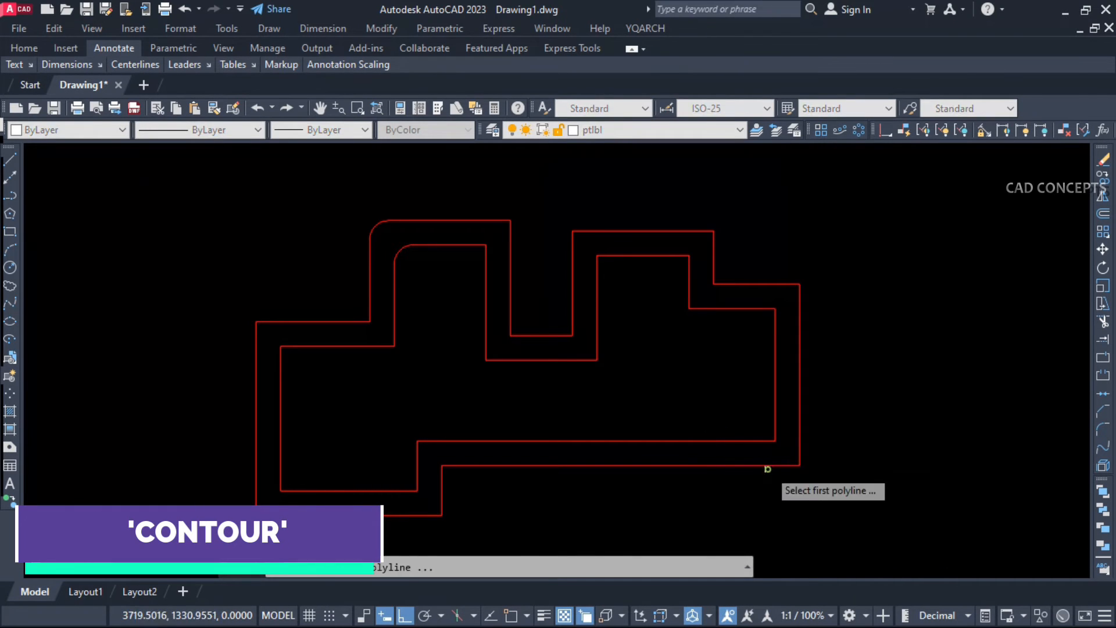
left_click(798, 399)
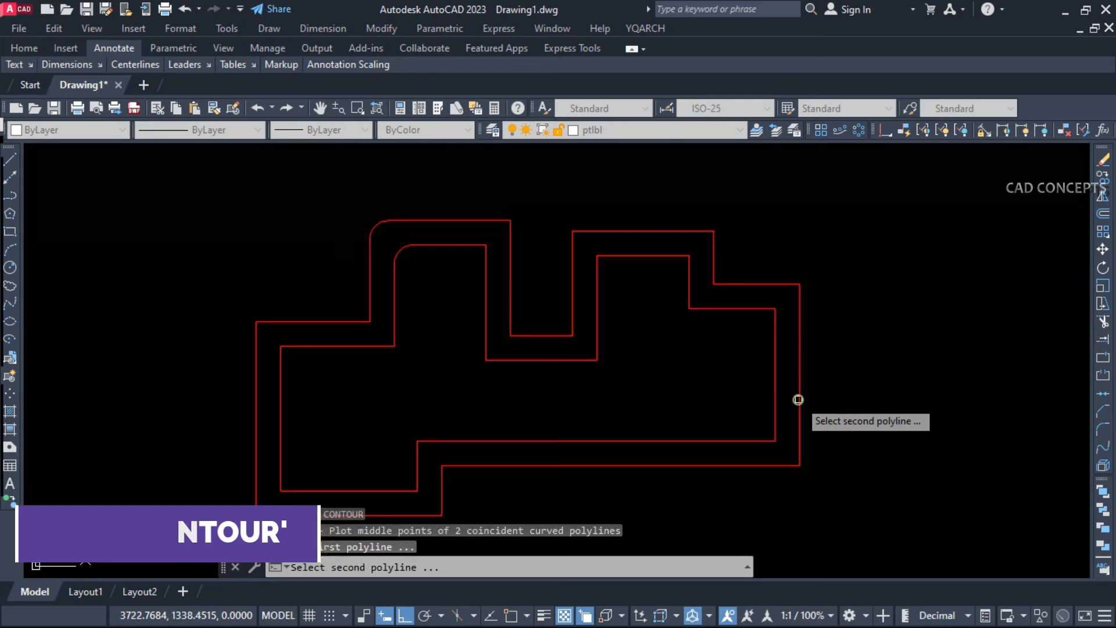
left_click(775, 379)
key("Escape")
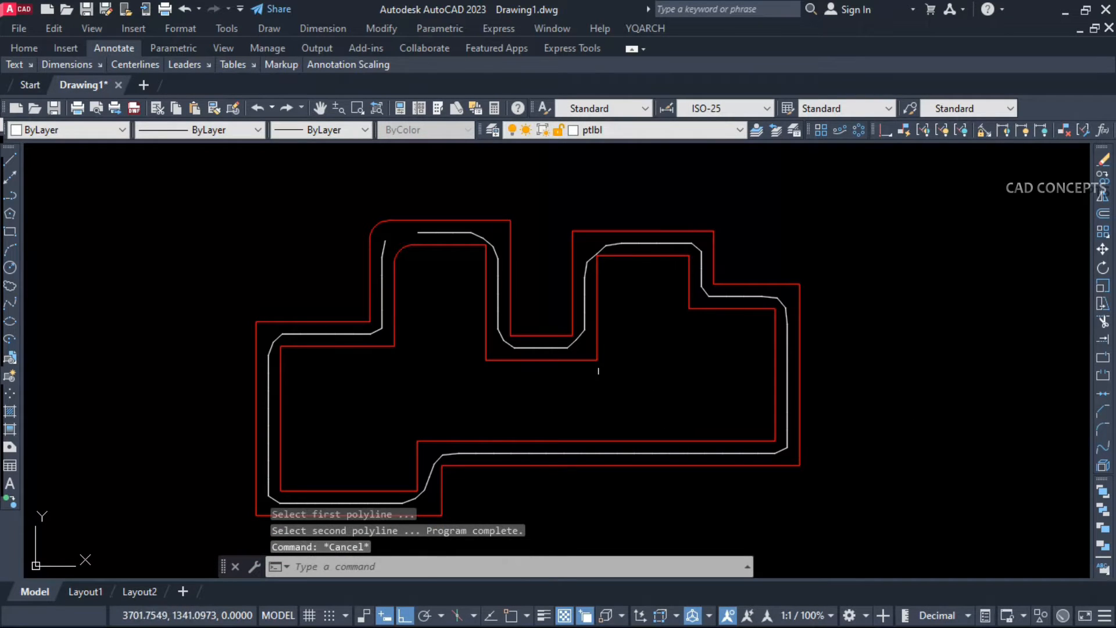
left_click(666, 244)
scroll(661, 256, "up", 5)
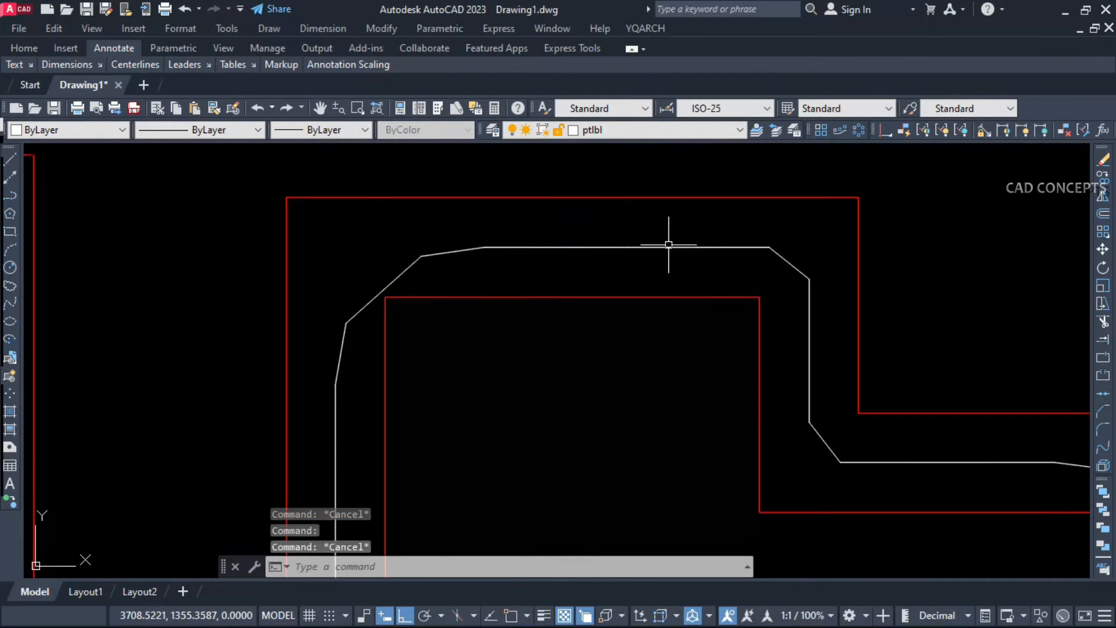
scroll(672, 268, "down", 8)
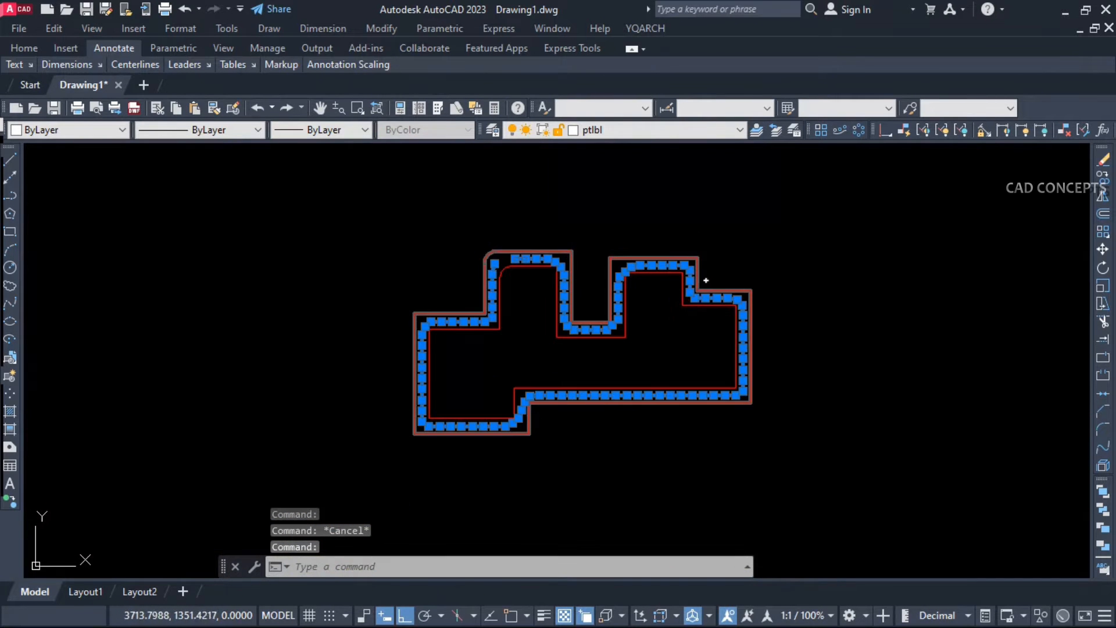
scroll(634, 346, "up", 2)
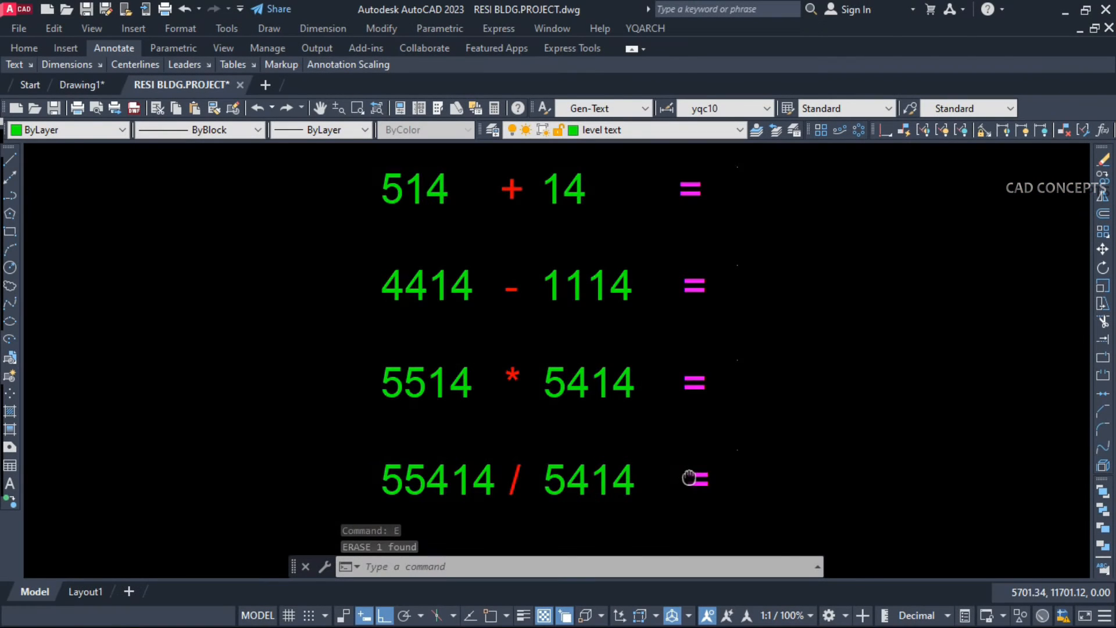
Add the texts 514 and 14 with the TC text calculator and place the result after the first row's equals sign
type("C")
key("Return")
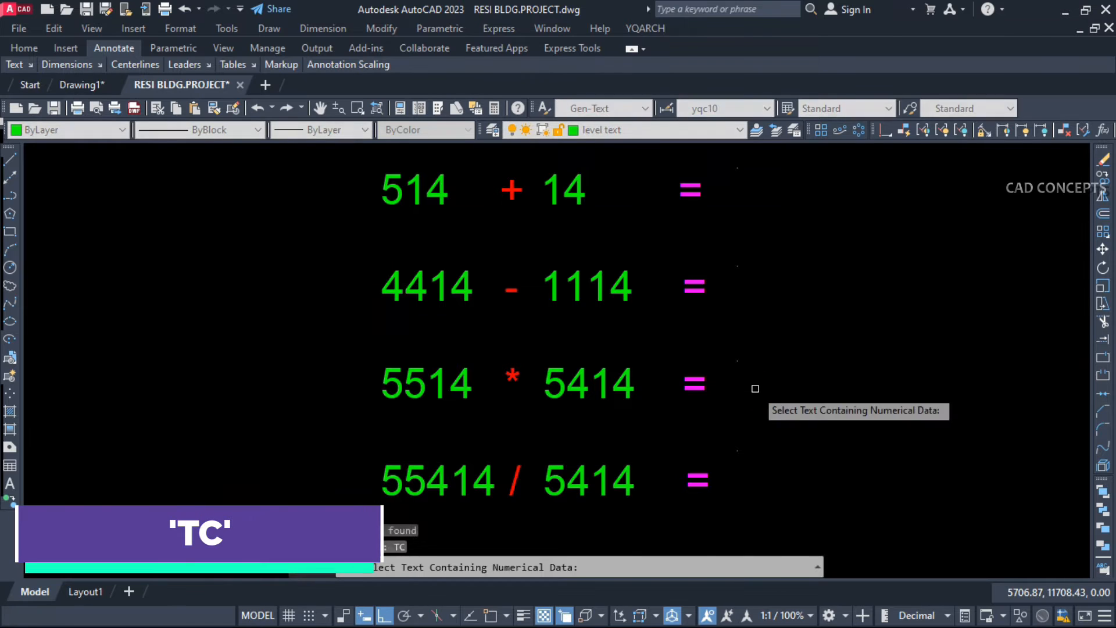
left_click(429, 186)
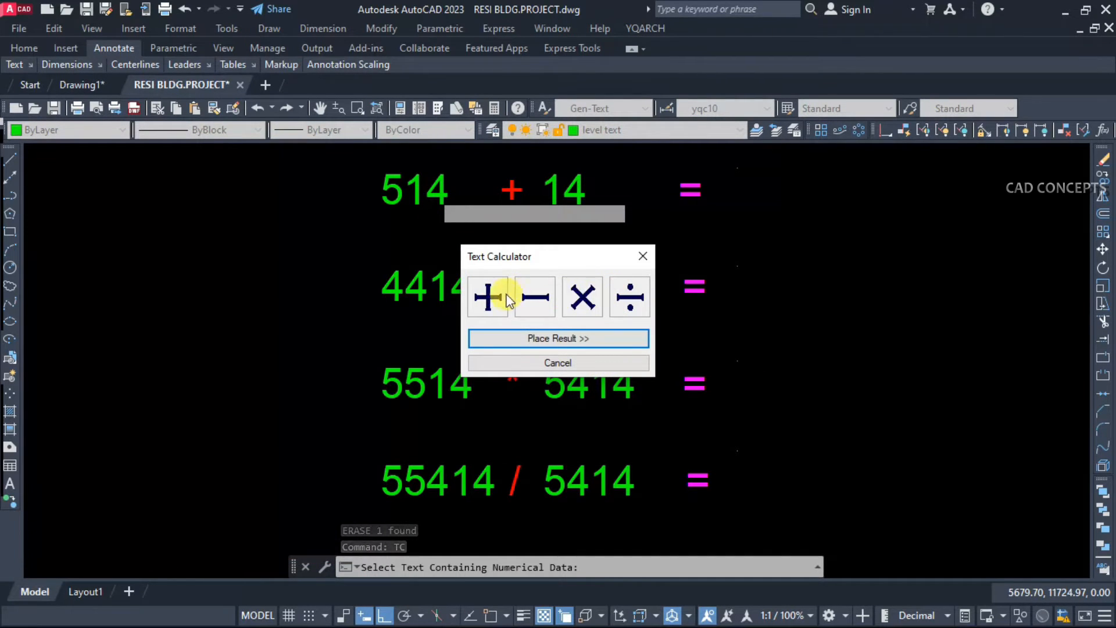
left_click(489, 298)
left_click(570, 195)
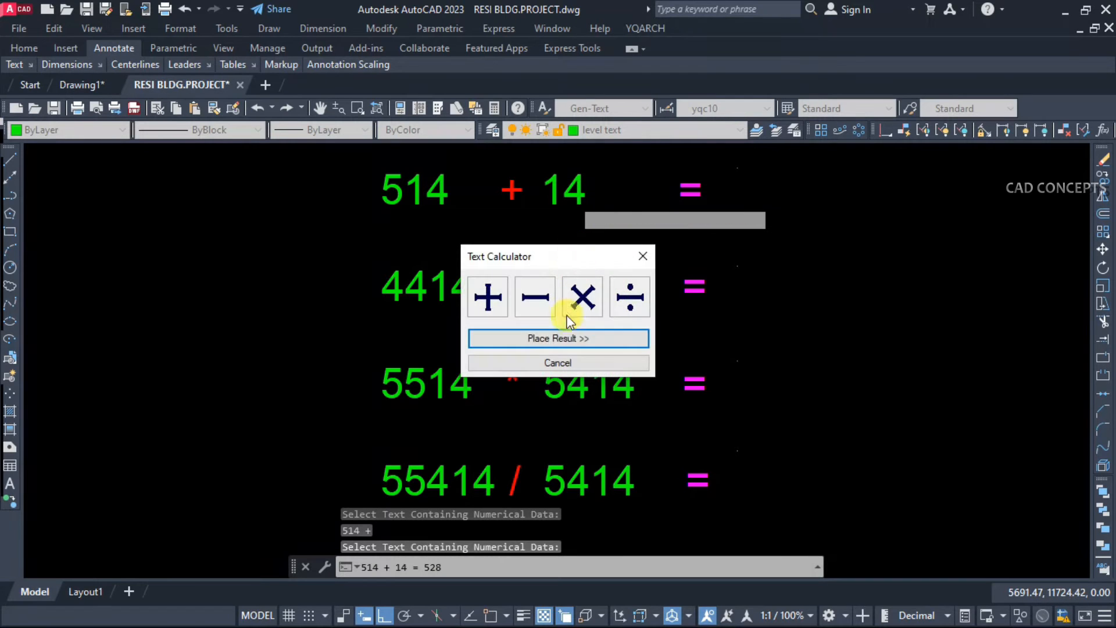
left_click(564, 339)
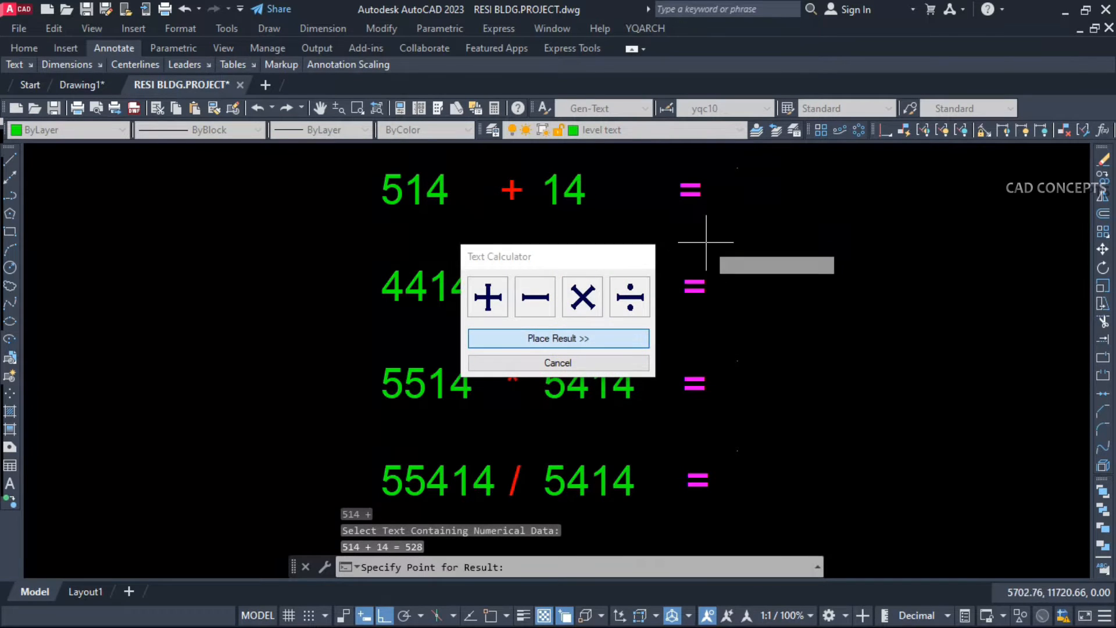
left_click(732, 176)
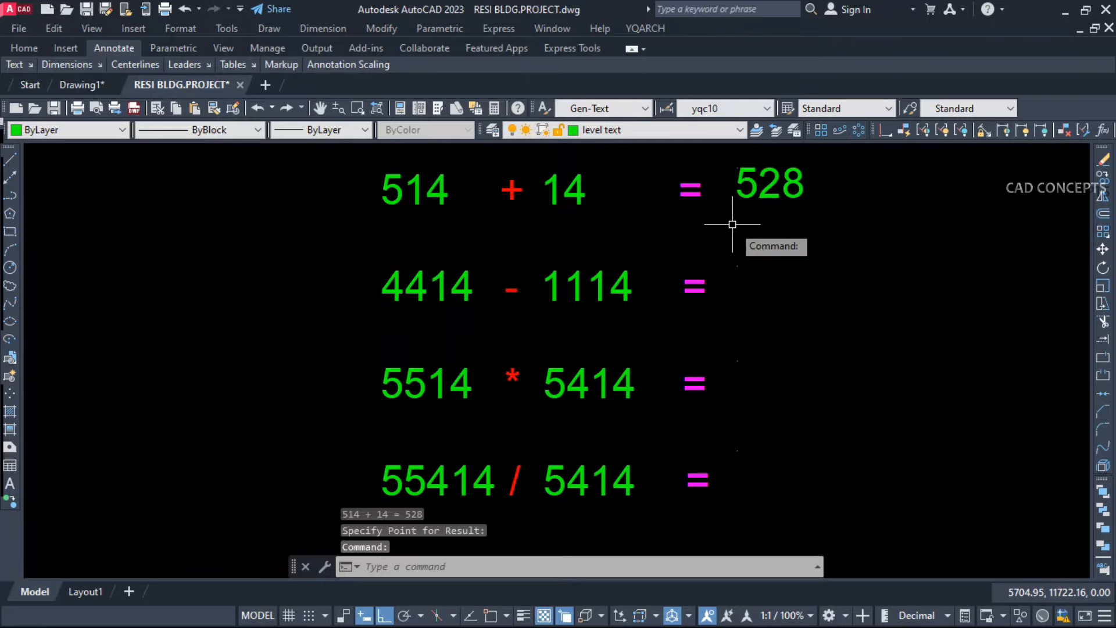
Subtract the text 1114 from 4414 with TC and place the result after the second row's equals sign
type("TC")
key("Return")
left_click(457, 295)
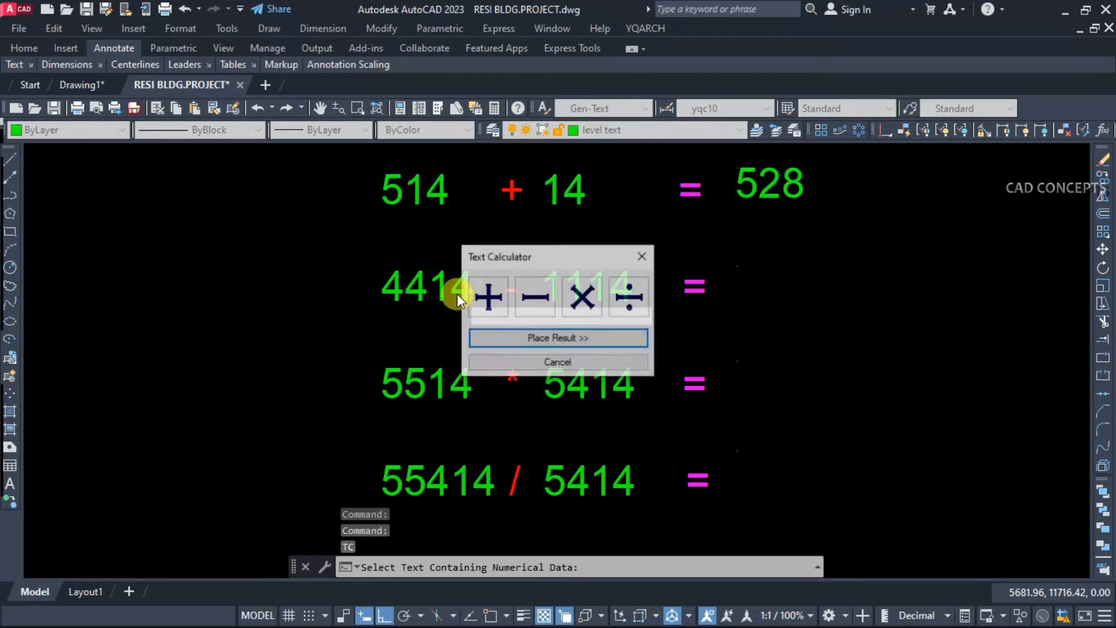
left_click(537, 298)
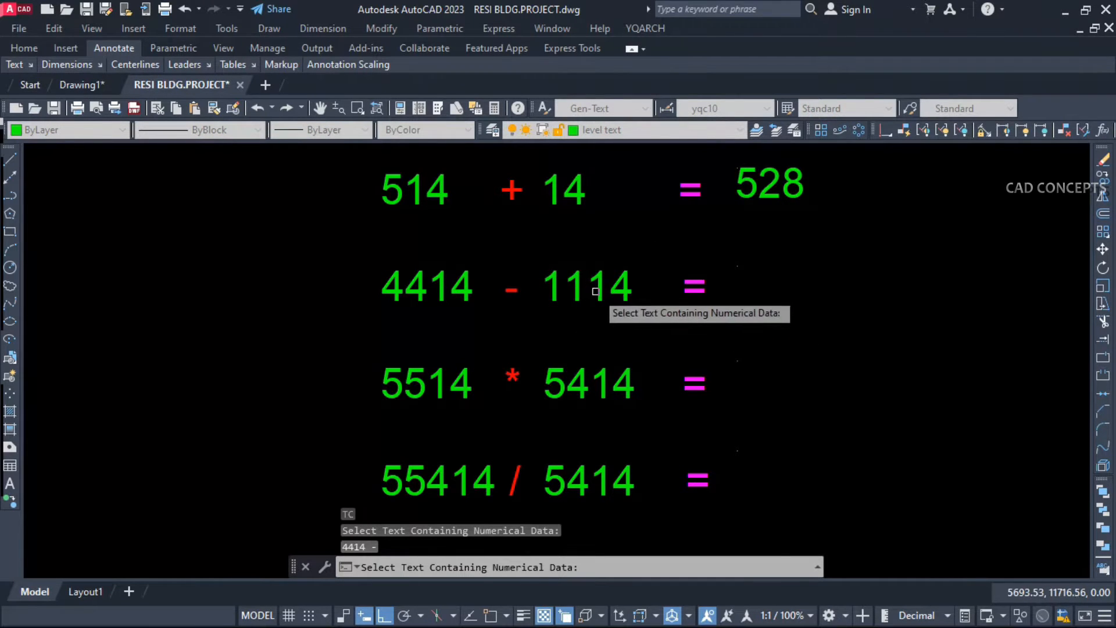
left_click(617, 294)
left_click(567, 337)
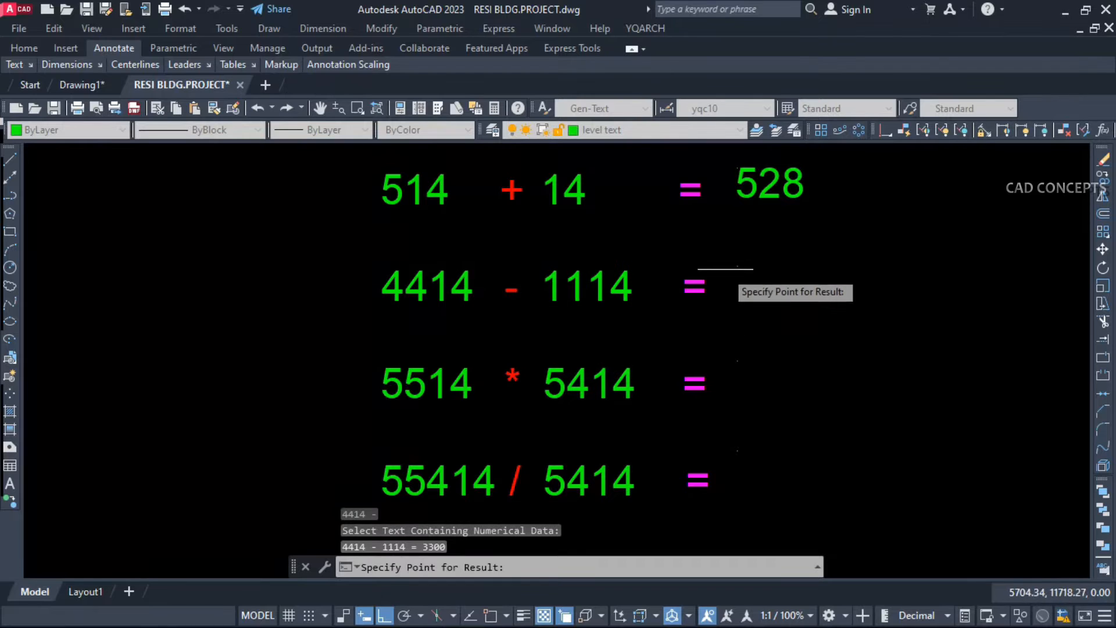
left_click(735, 298)
Multiply the texts 5514 and 5414 with TC and place the result after the third row's equals sign
key("Return")
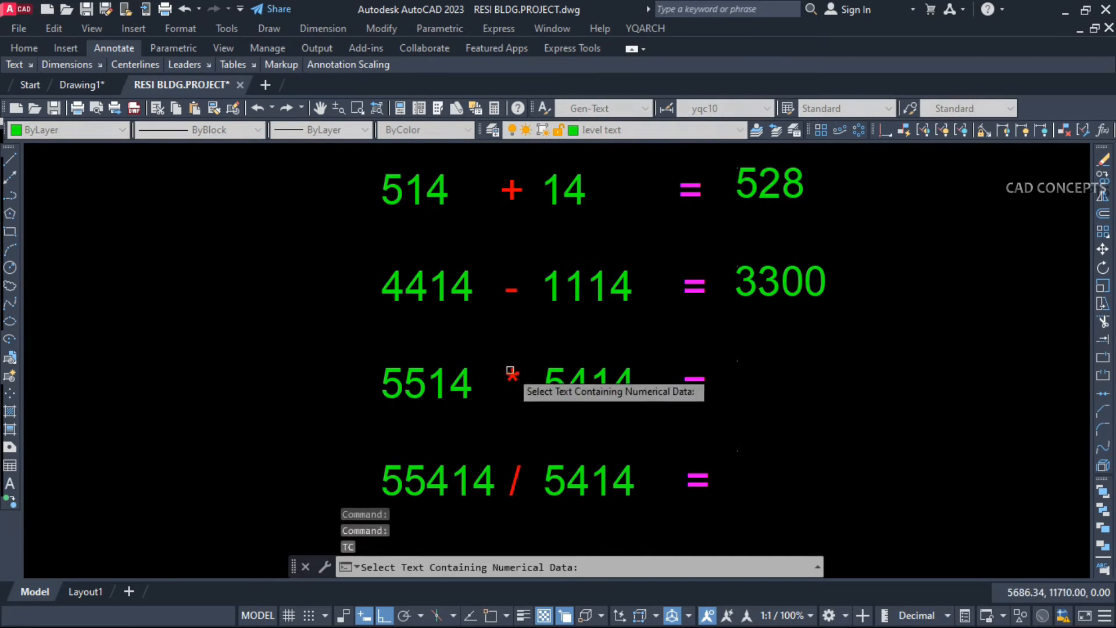
left_click(440, 386)
left_click(589, 298)
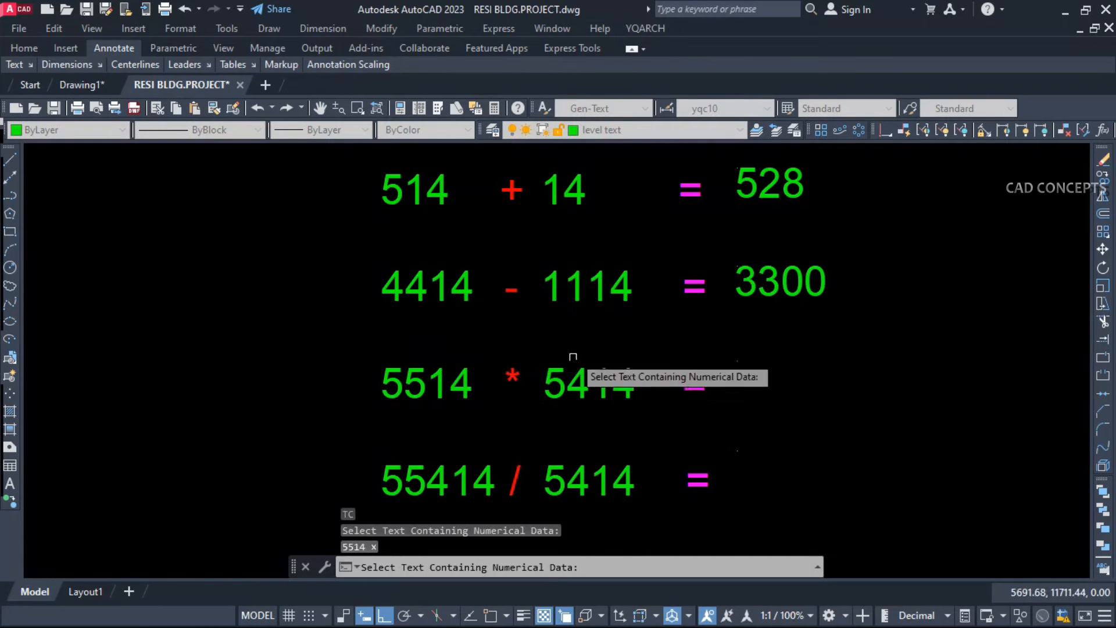
left_click(563, 381)
left_click(563, 338)
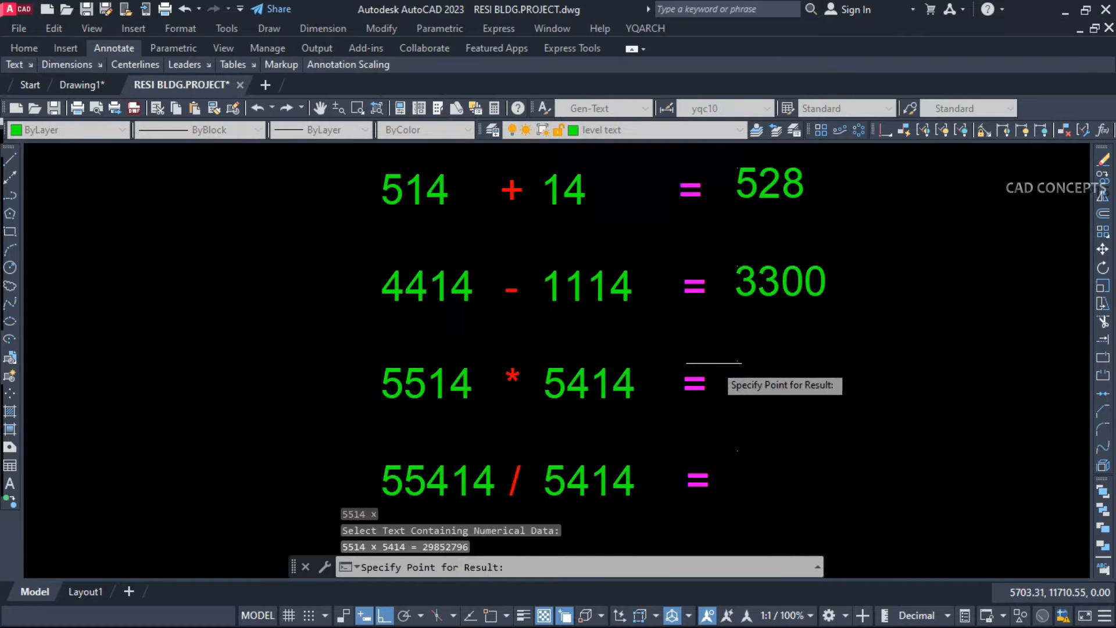
left_click(736, 372)
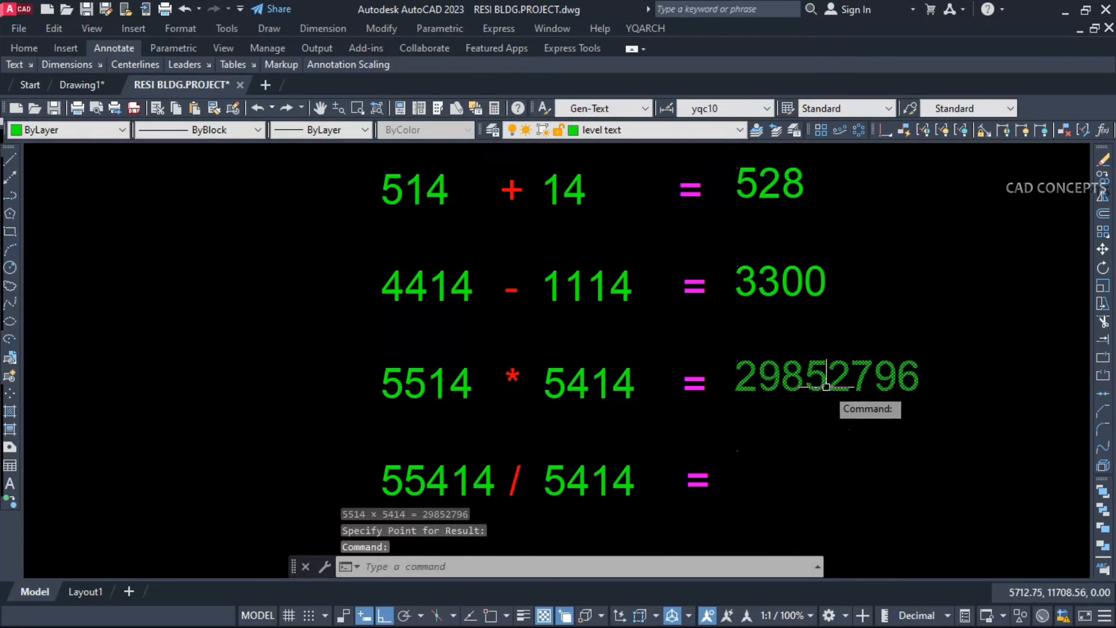
Divide the text 55414 by 5414 with TC and place the result after the fourth row's equals sign
type("TC")
key("Return")
left_click(423, 483)
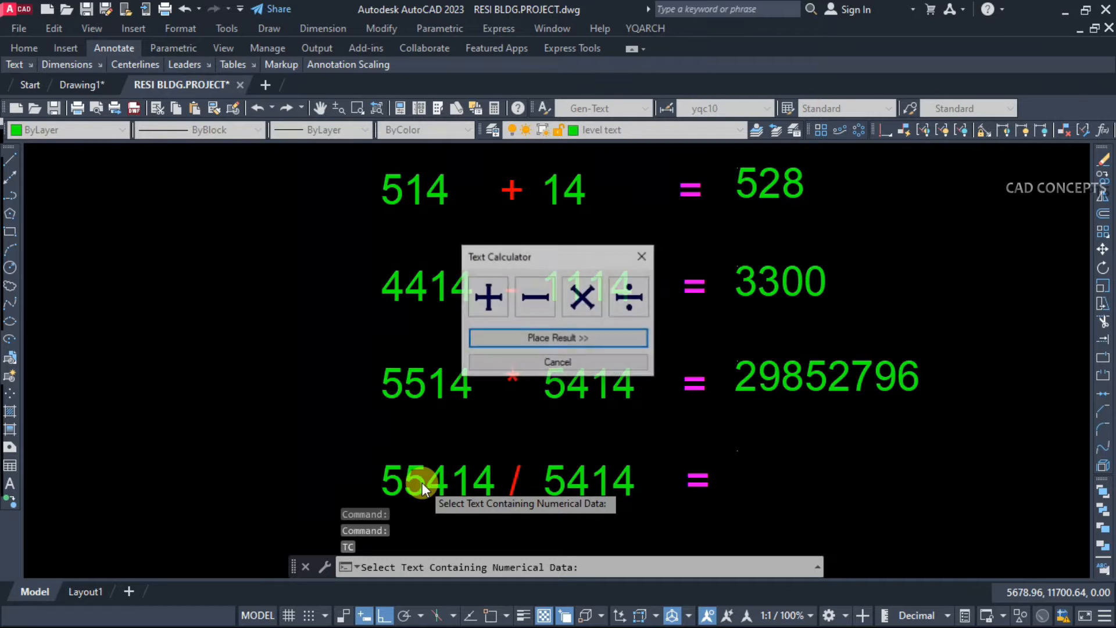
left_click(620, 306)
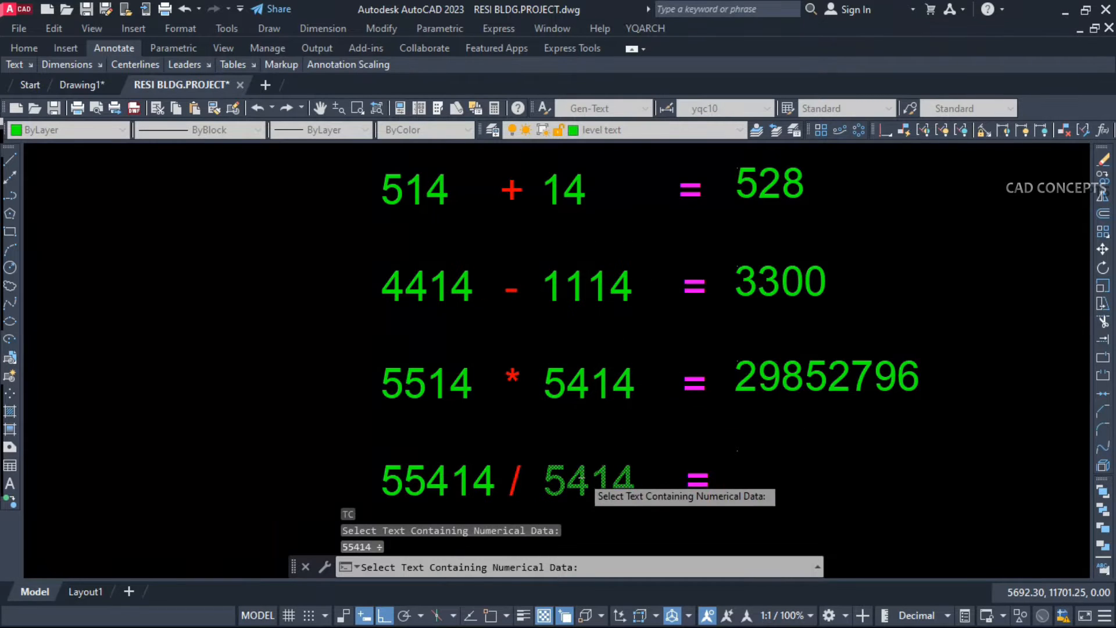
left_click(581, 470)
left_click(575, 343)
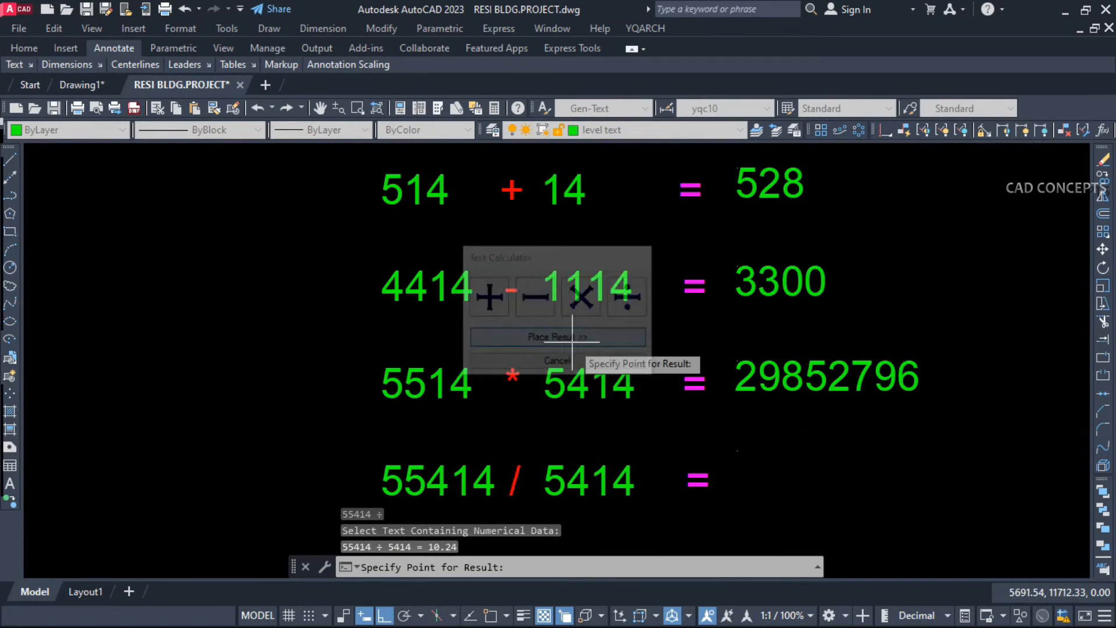
left_click(738, 451)
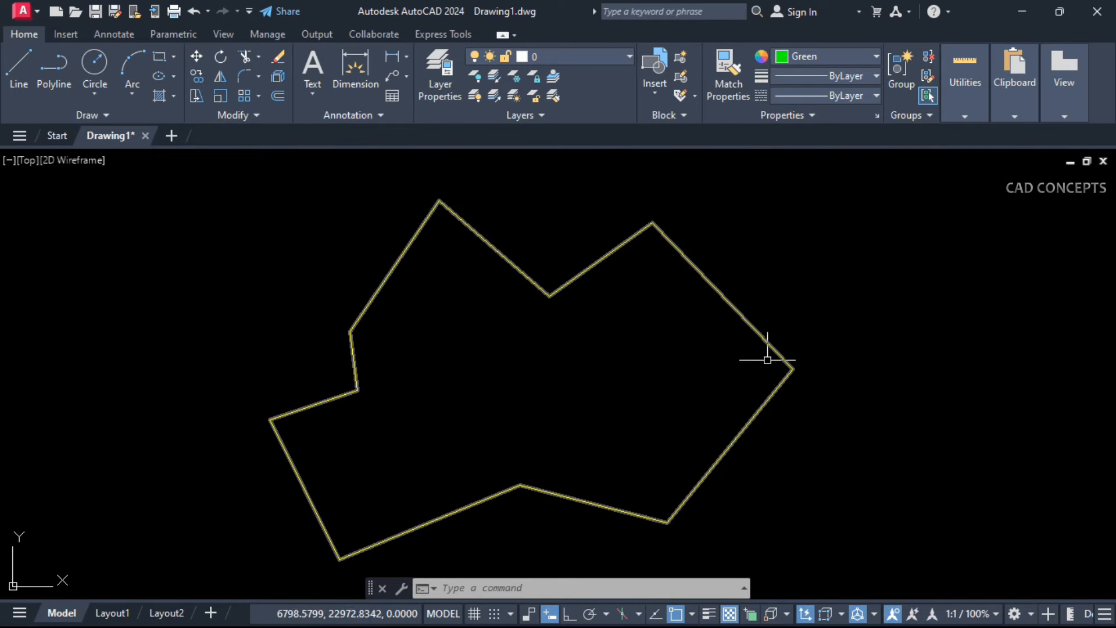
Label the coordinates of the polygon's rightmost vertex and upper-right peak with CR, placing each text above and right of its point
middle_click_drag(669, 413, 501, 408)
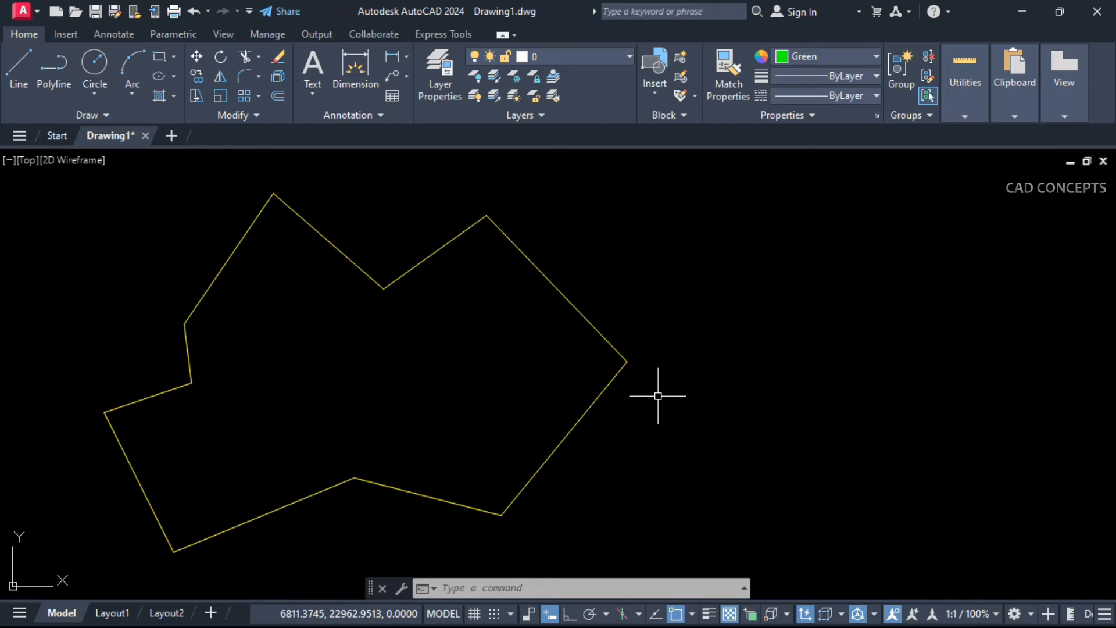
key("Return")
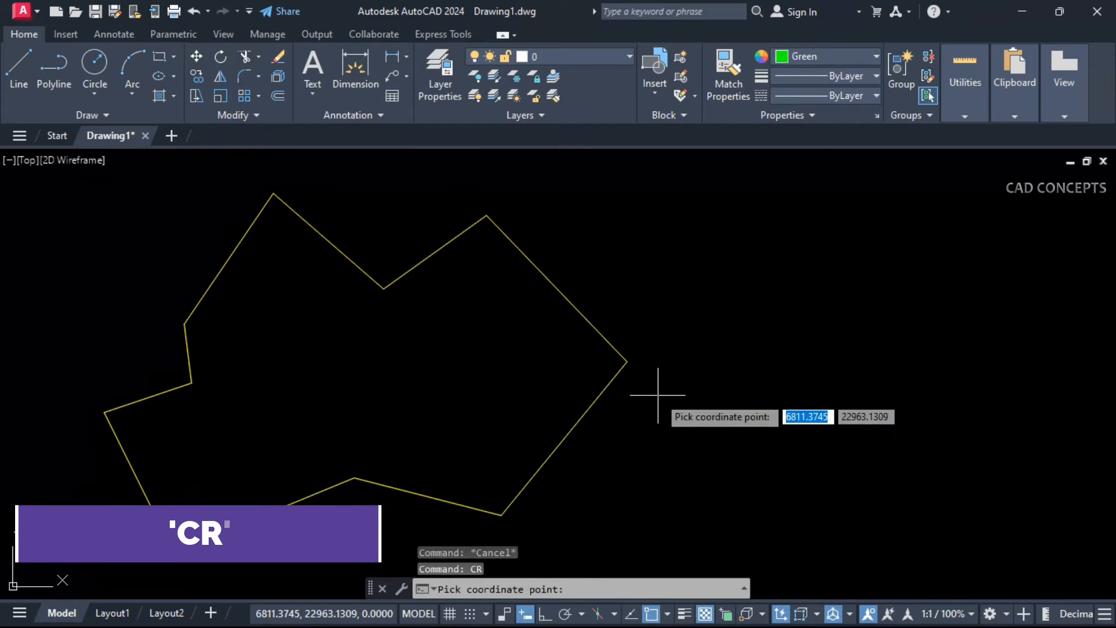
left_click(627, 361)
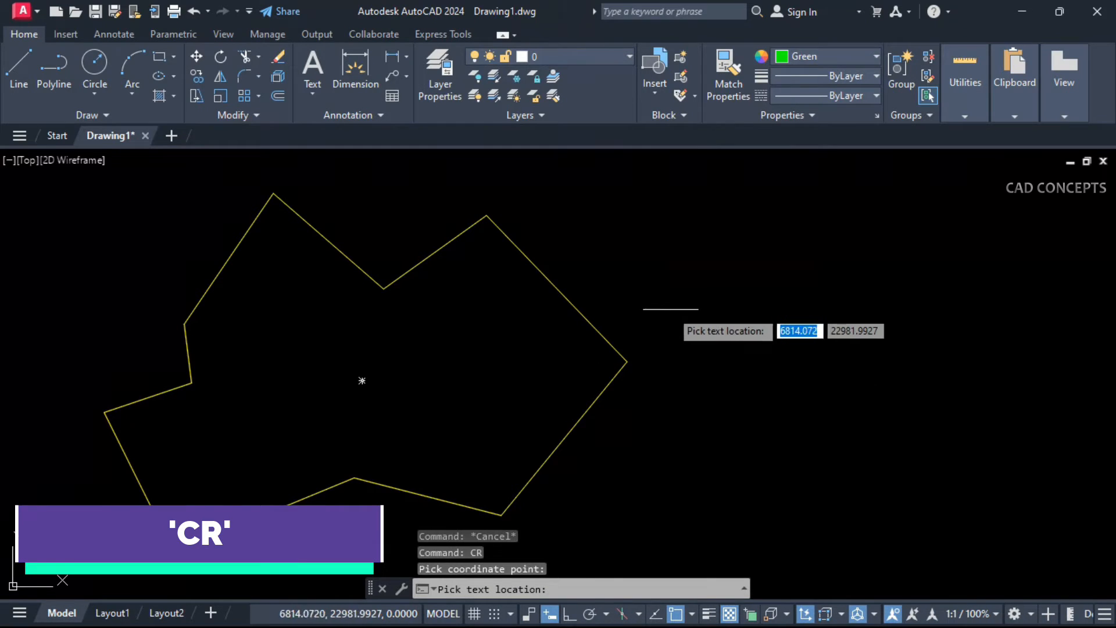
left_click(670, 310)
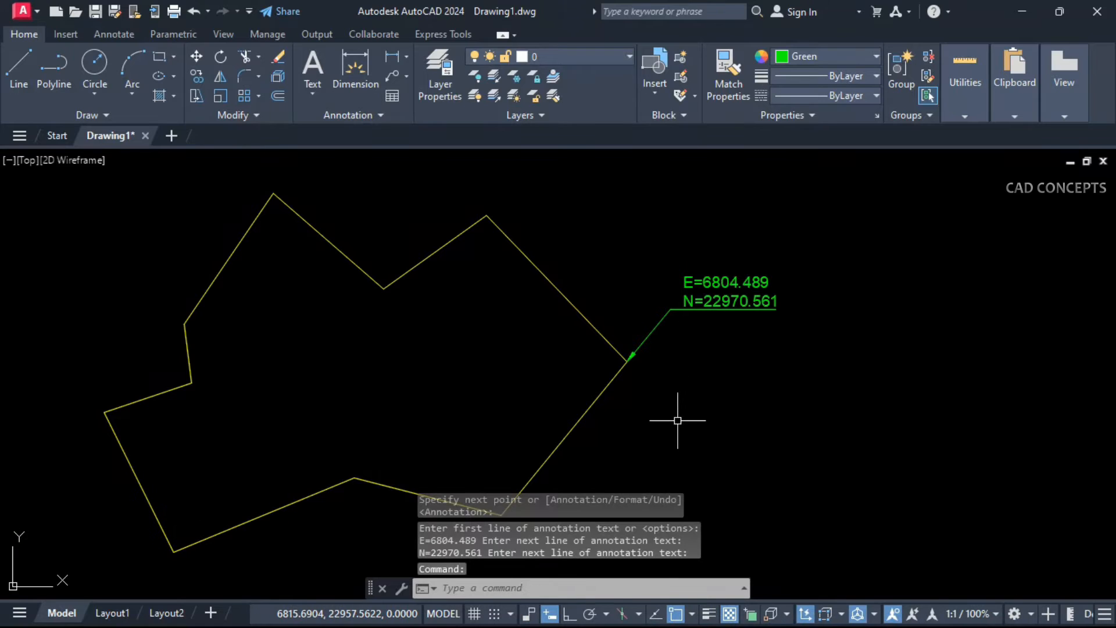
key("Return")
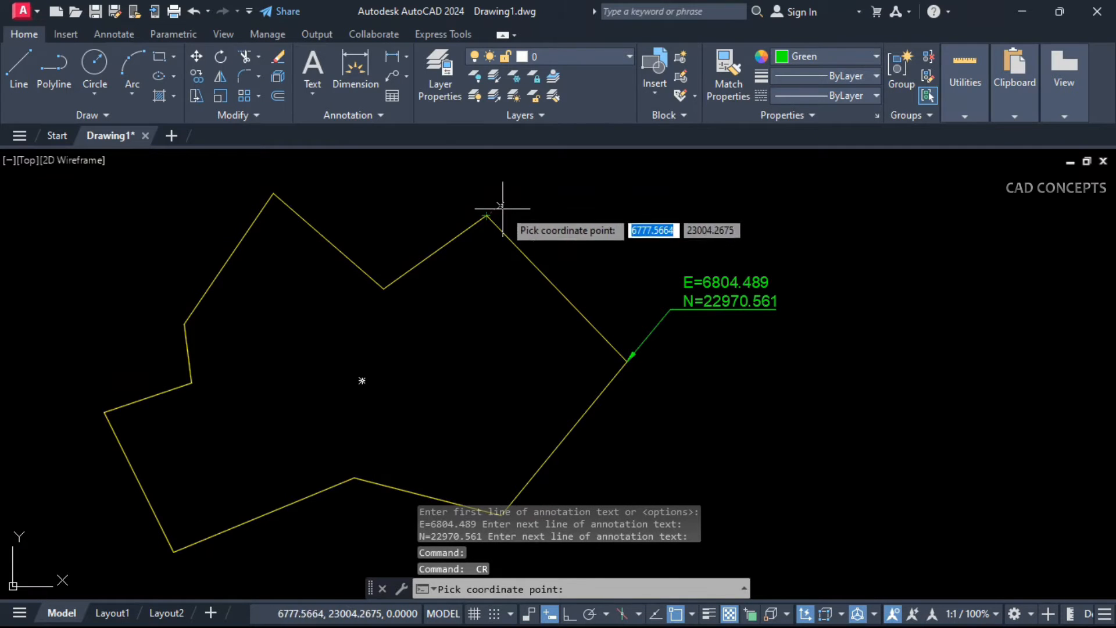
left_click(487, 215)
left_click(534, 191)
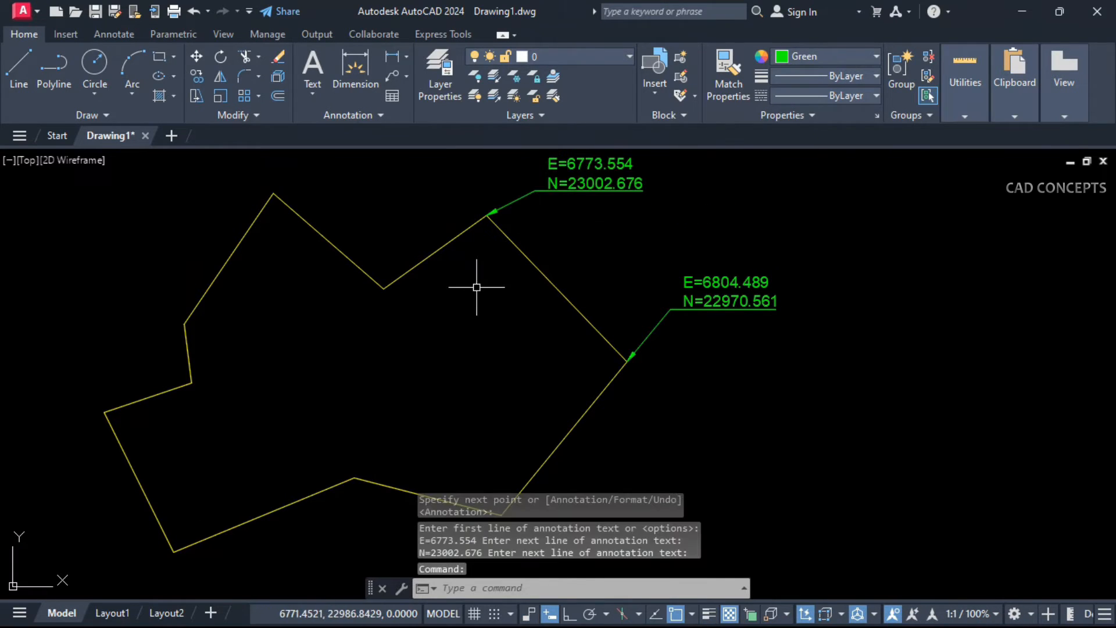
Label the coordinates of the polygon's upper-left peak with text outside to its left, and of the next vertex below with text inside the polygon
key("Return")
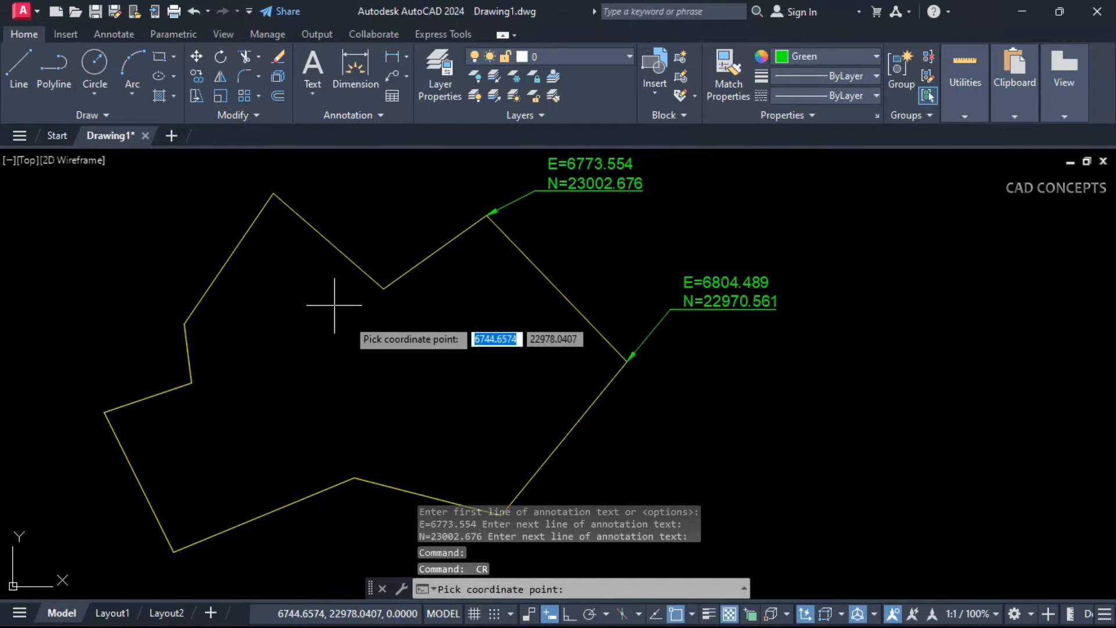
left_click(273, 195)
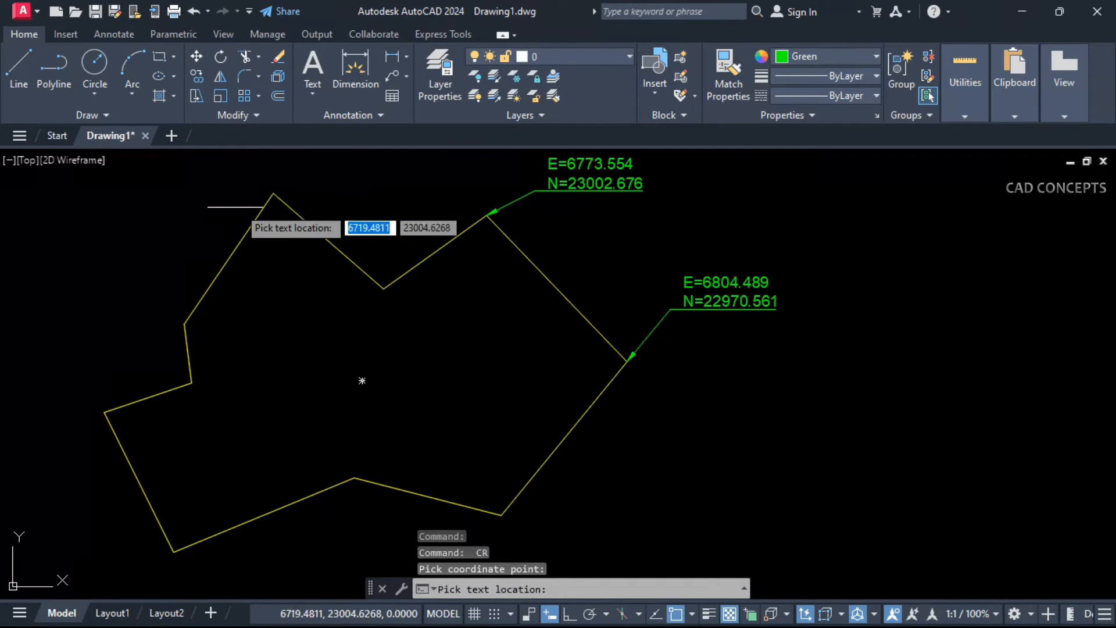
left_click(149, 222)
key("Return")
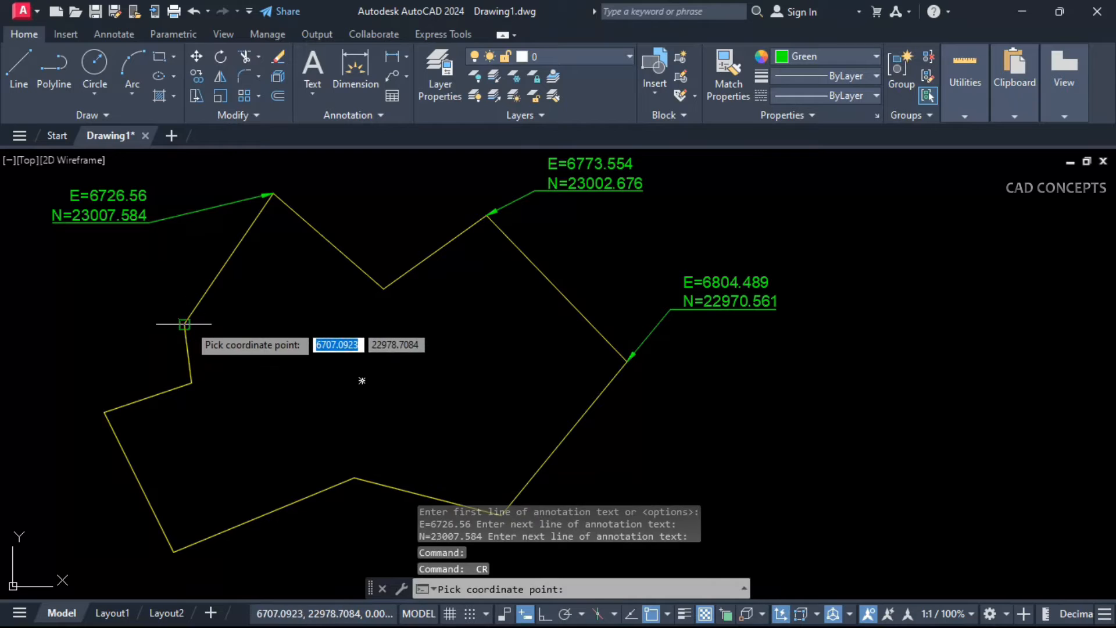
left_click(185, 324)
left_click(267, 354)
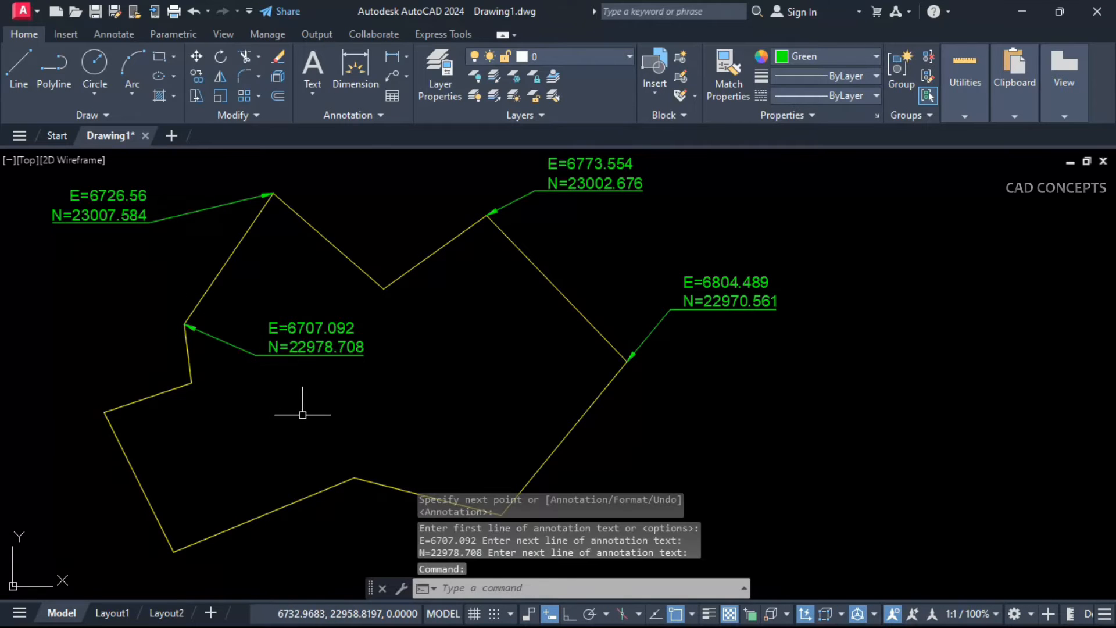
Label the coordinates of the notch vertices between the two upper peaks and on the lower edge with CR, placing both texts inside the polygon
key("Return")
left_click(384, 288)
left_click(411, 366)
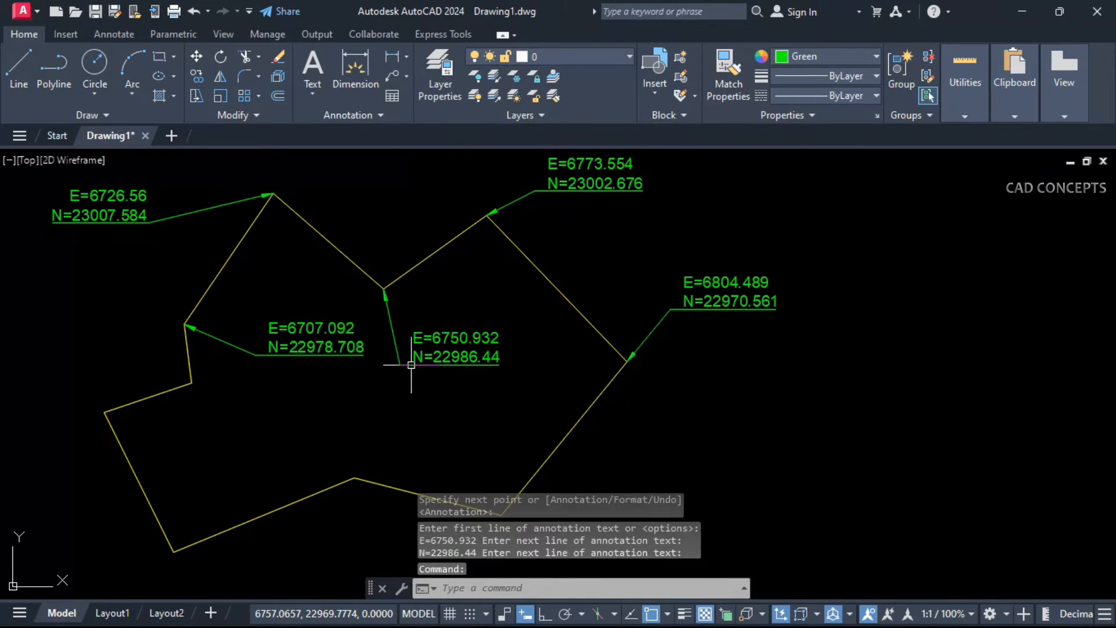
key("Return")
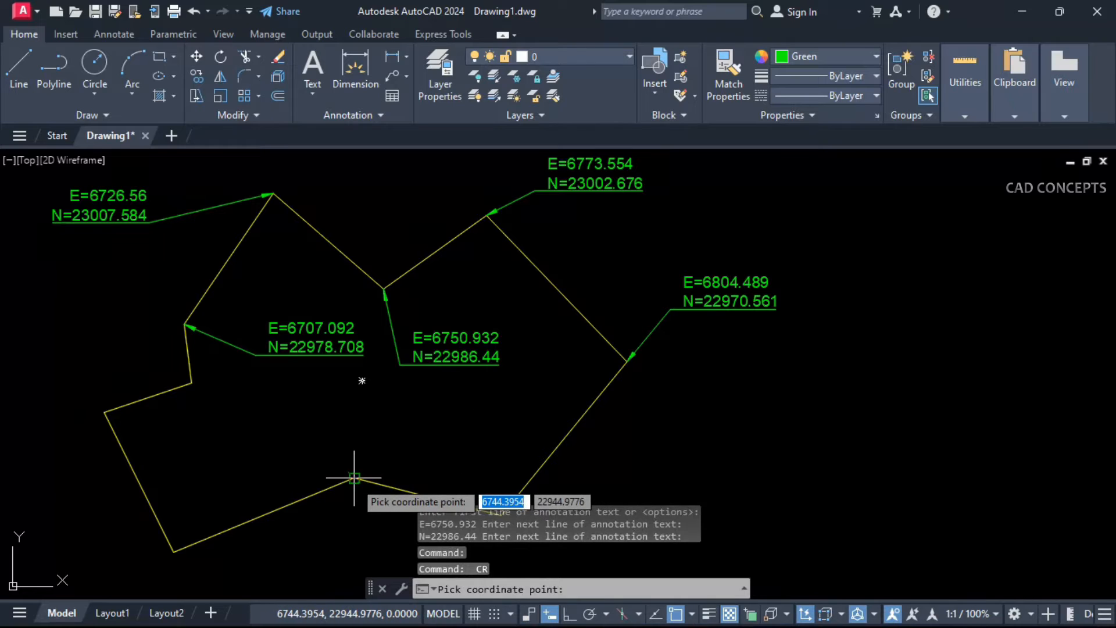
left_click(355, 478)
left_click(373, 445)
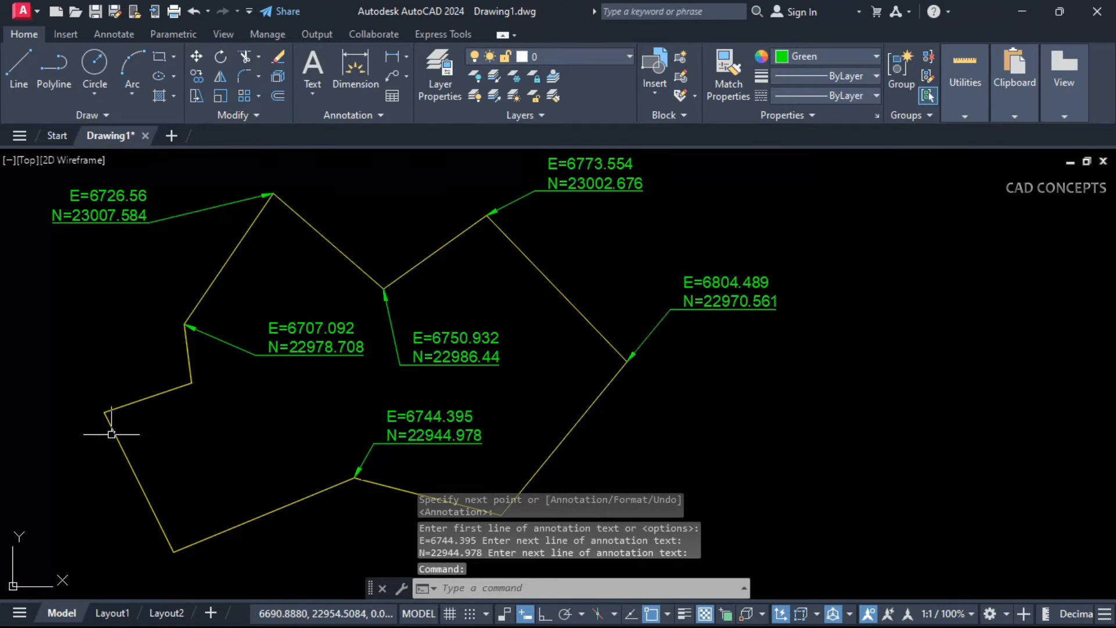
Label the coordinates of the left inner vertex, the leftmost vertex and the lower-left vertex of the polygon with CR
key("Return")
left_click(191, 384)
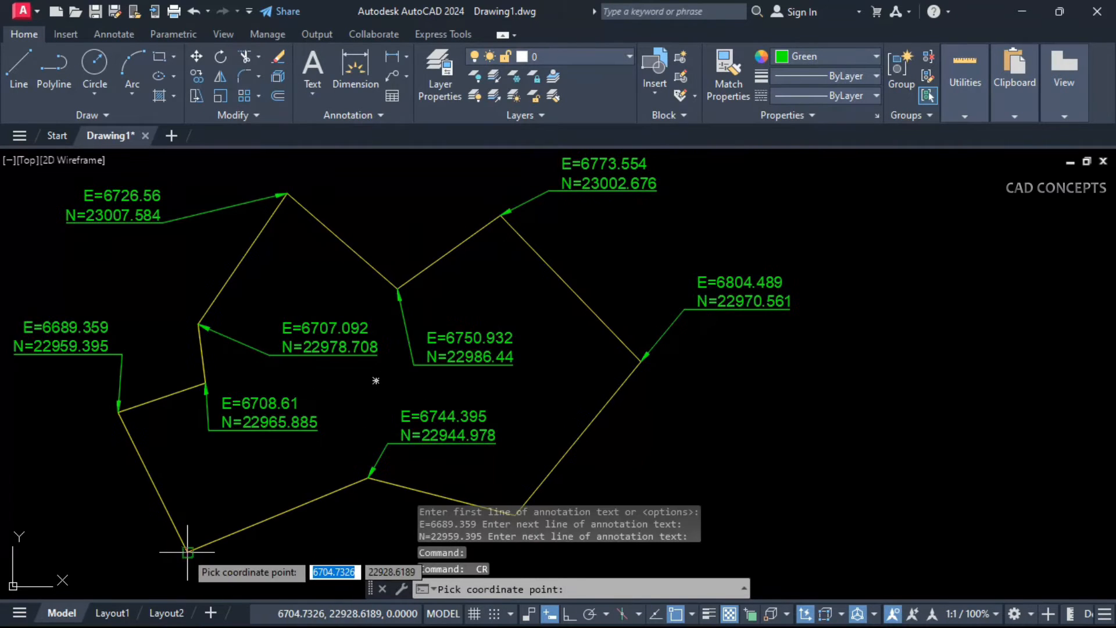
left_click(187, 551)
left_click(135, 529)
key("Escape")
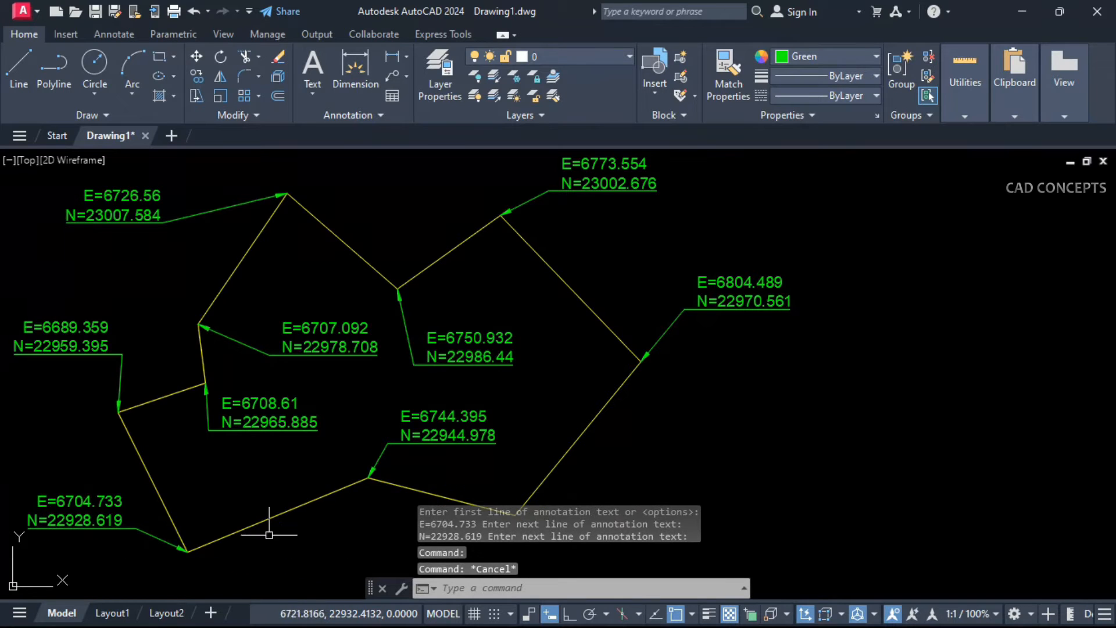
Label the coordinates of the polygon's lower-right vertex with CR, placing the text outside to its right
key("Return")
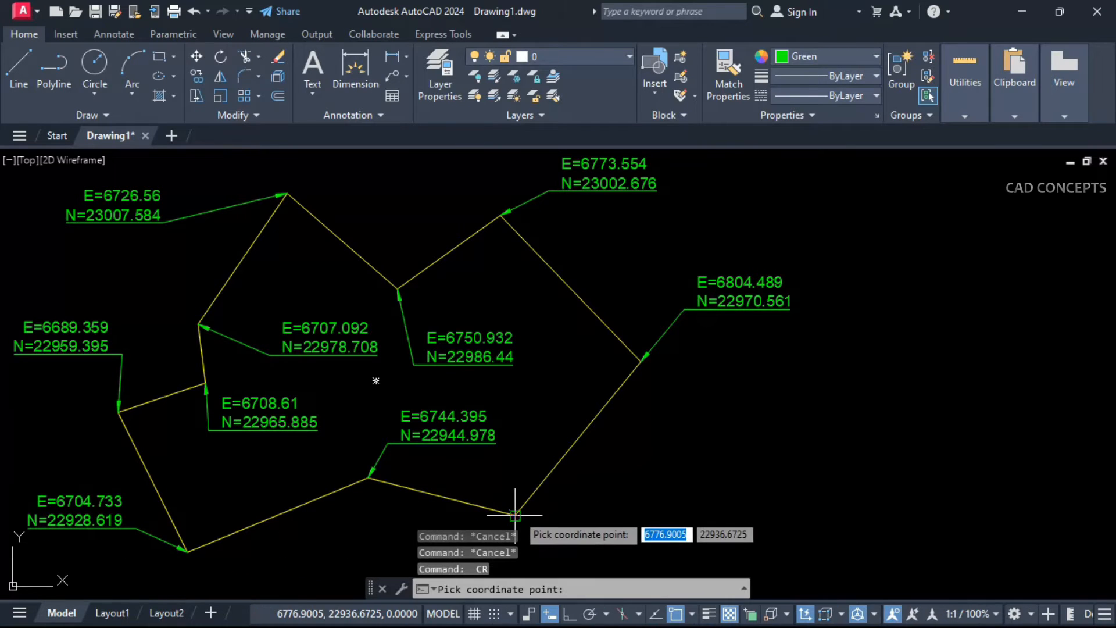
left_click(516, 514)
left_click(606, 512)
key("Escape")
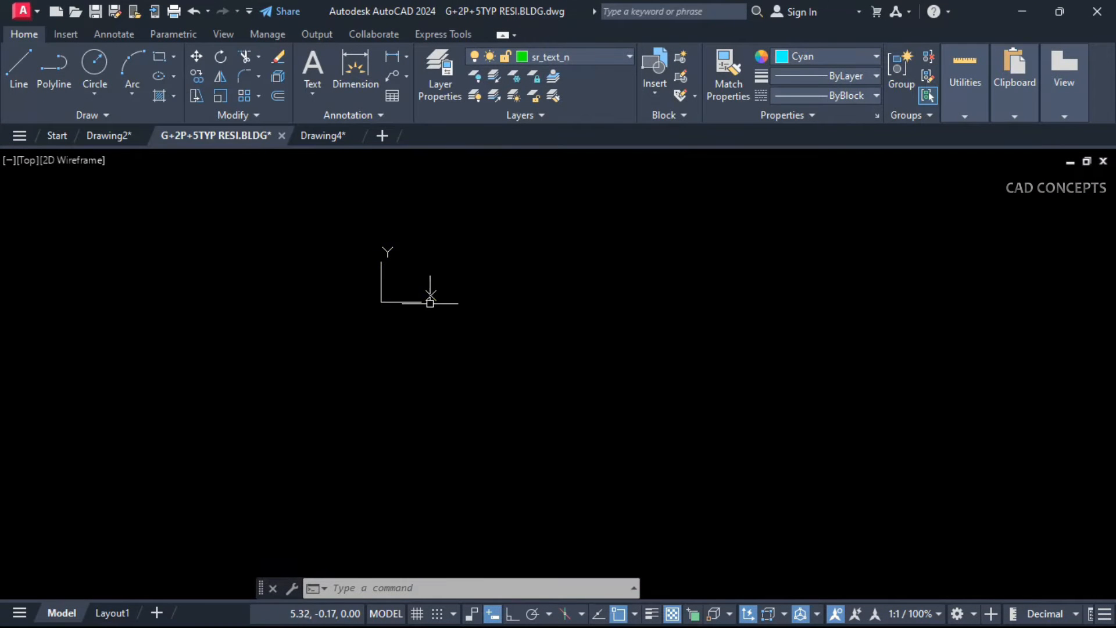
Move the origin to a free point in the empty drawing area with DAT, using station datum 0 and datum elevation 0
key("Escape")
key("Escape")
type("DAT")
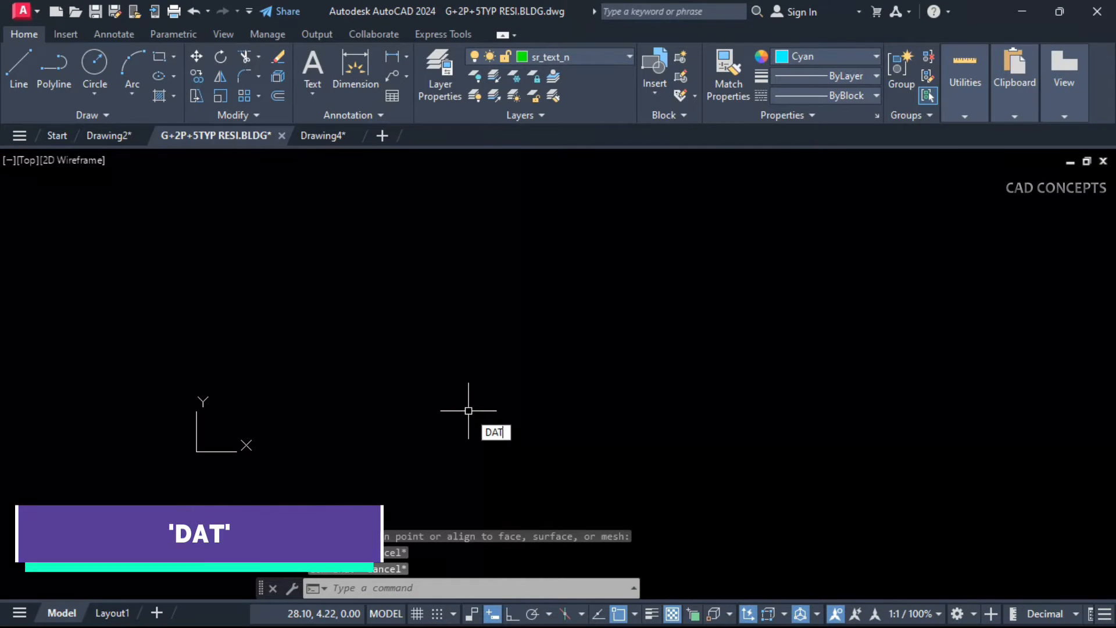
key("Return")
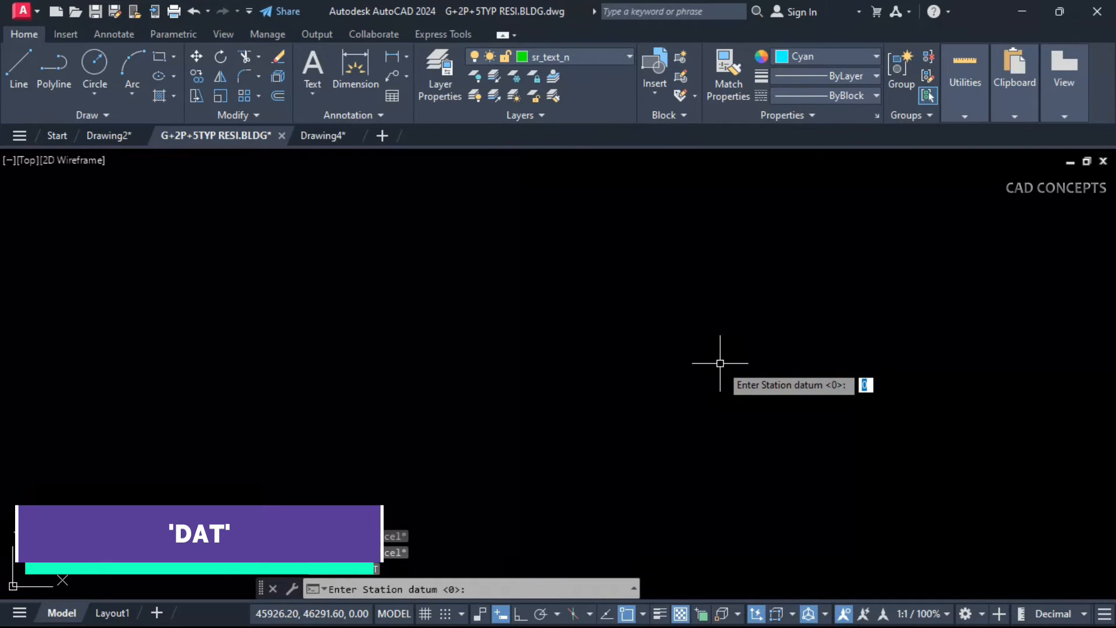
key("Return")
key("Return")
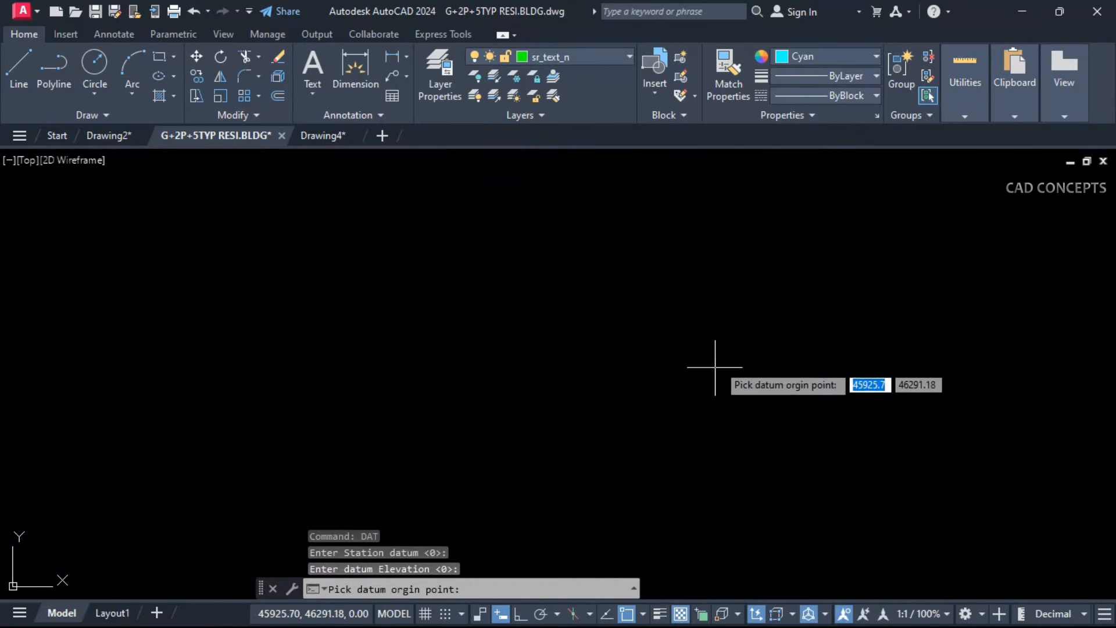
left_click(732, 317)
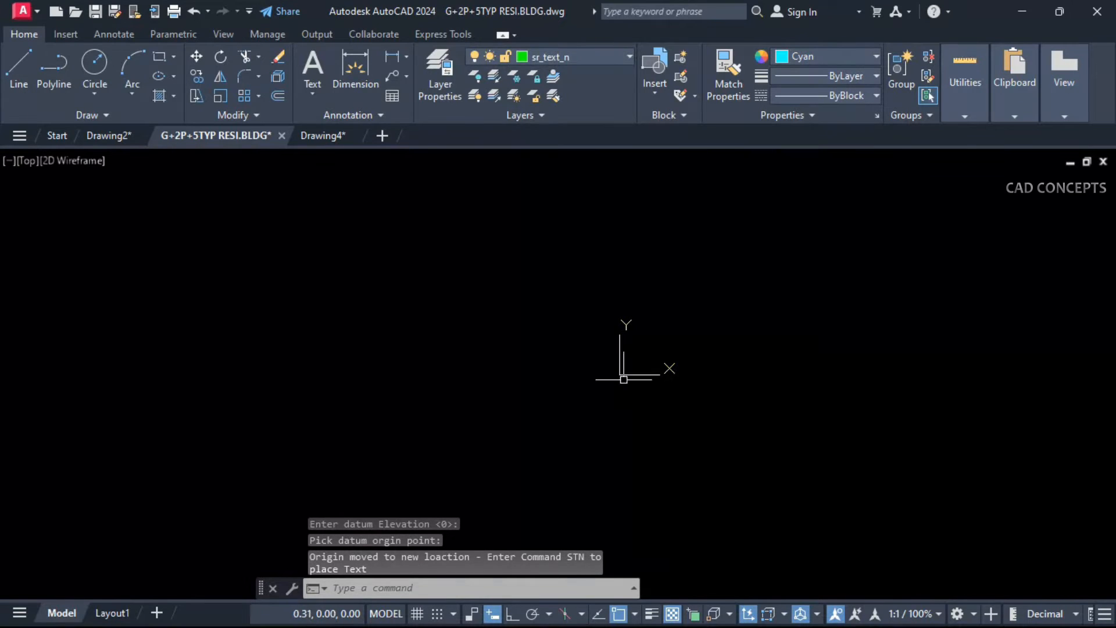
Draw an L-shaped polyline left of the origin with ortho on, going down and then about 7.34 units horizontally to the right
type("pl")
key("Return")
left_click(368, 258)
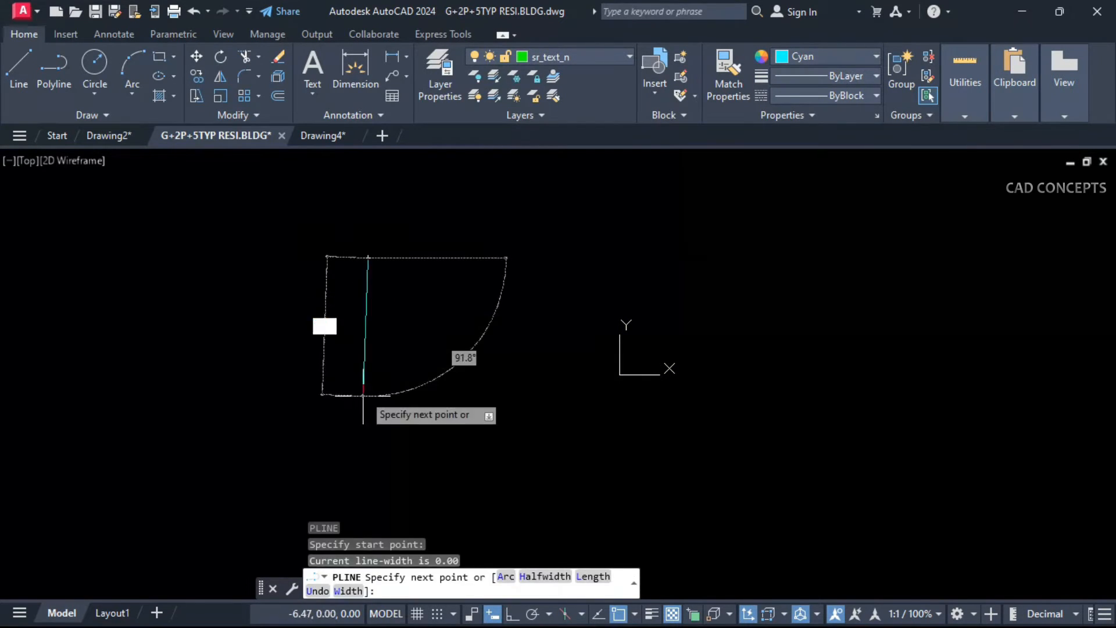
key("F8")
left_click(368, 389)
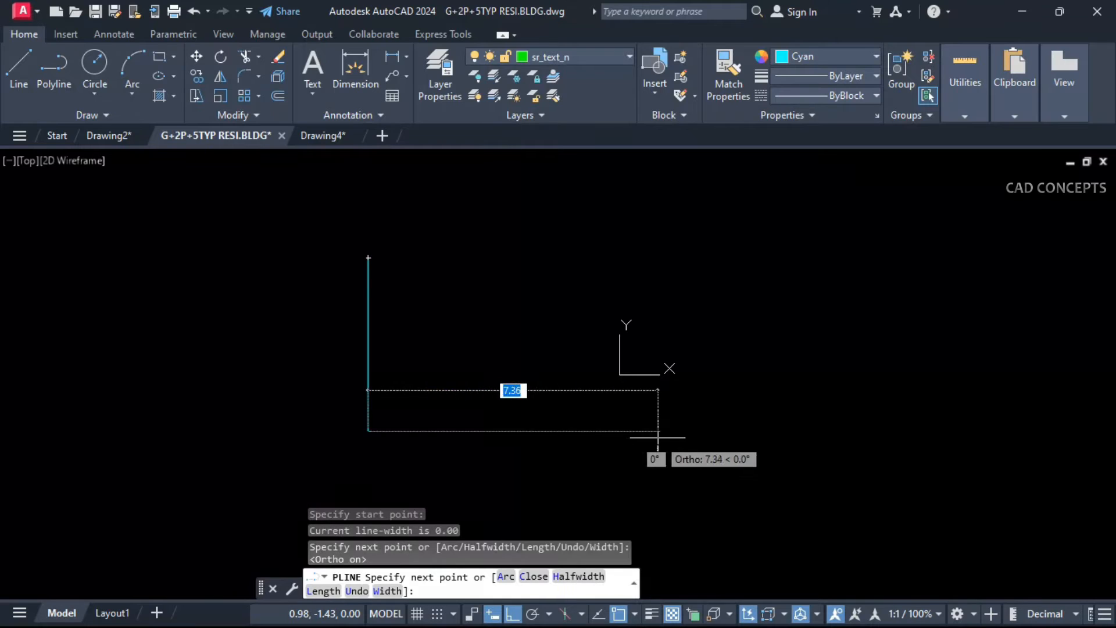
left_click(657, 438)
key("Escape")
Query the coordinates of the L-shaped polyline's corner with ID
type("ID")
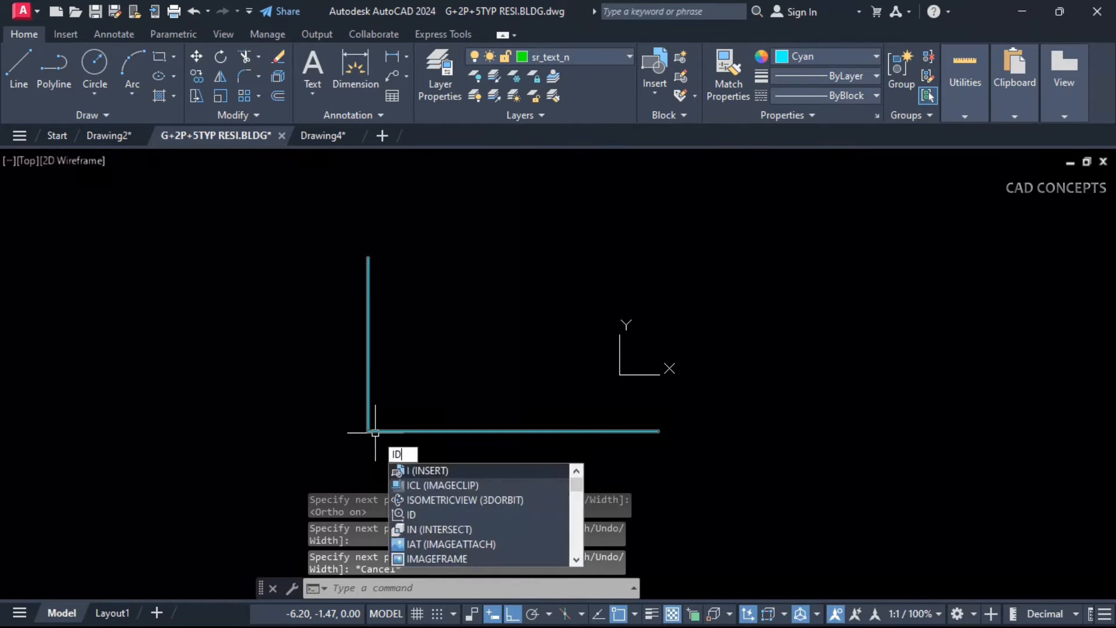
key("Return")
left_click(371, 432)
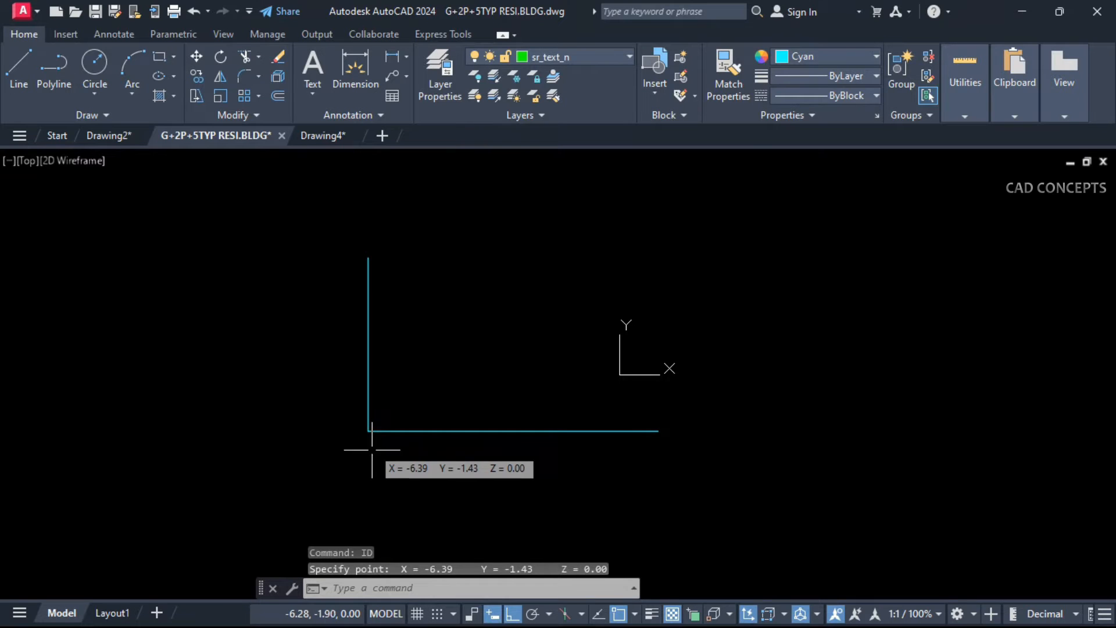
key("Escape")
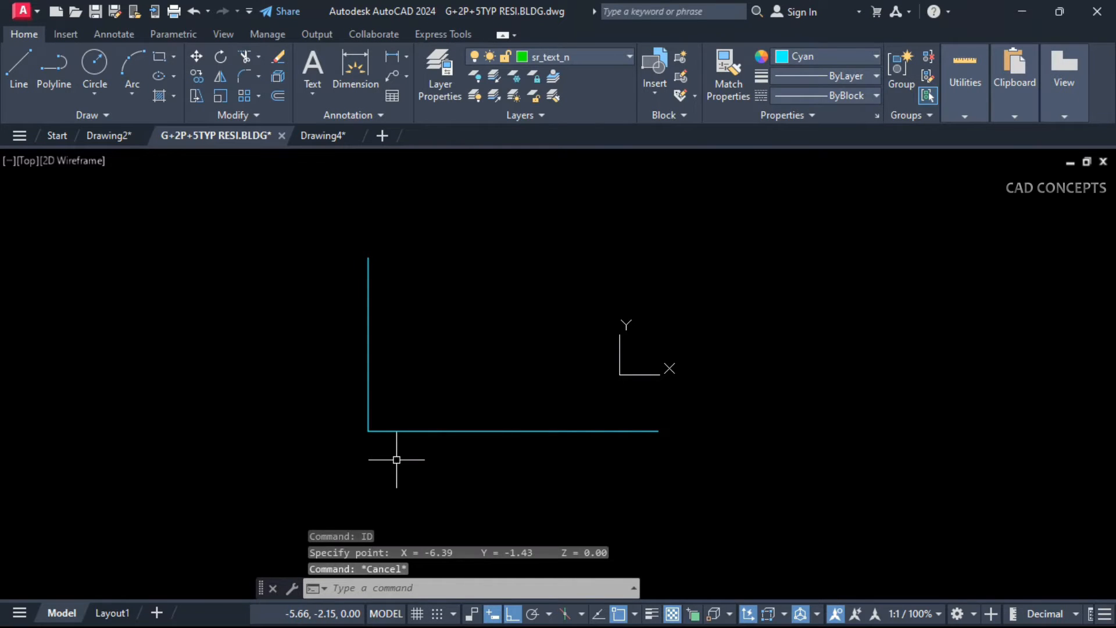
Move the origin to the L-shaped polyline's corner with DAT, using station datum 0 and datum elevation 0
type("DAT")
key("Return")
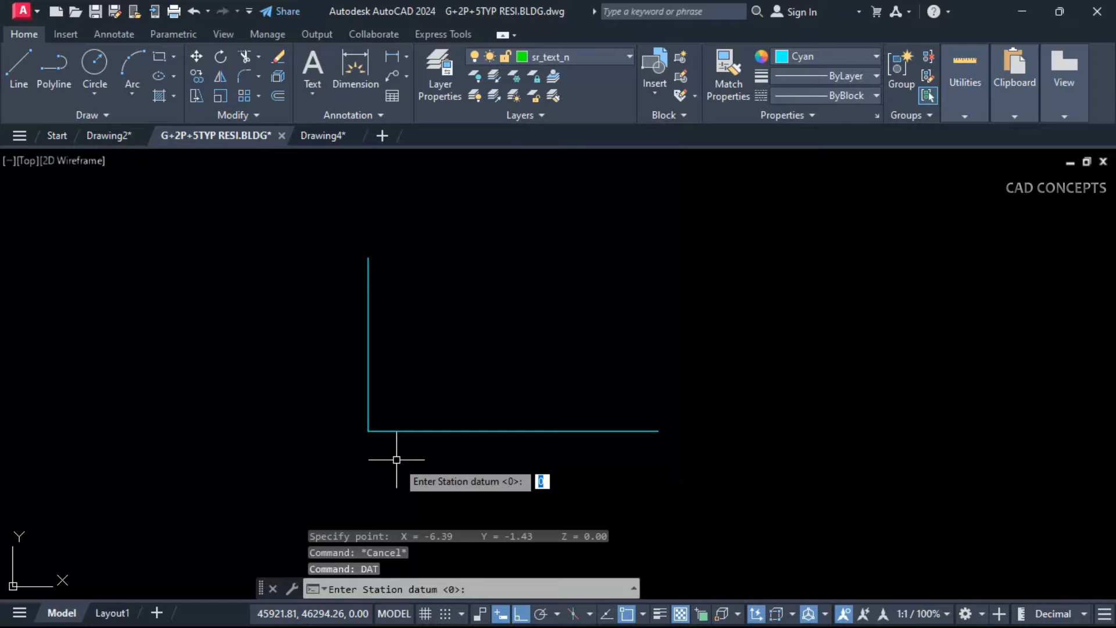
key("Return")
key("Return")
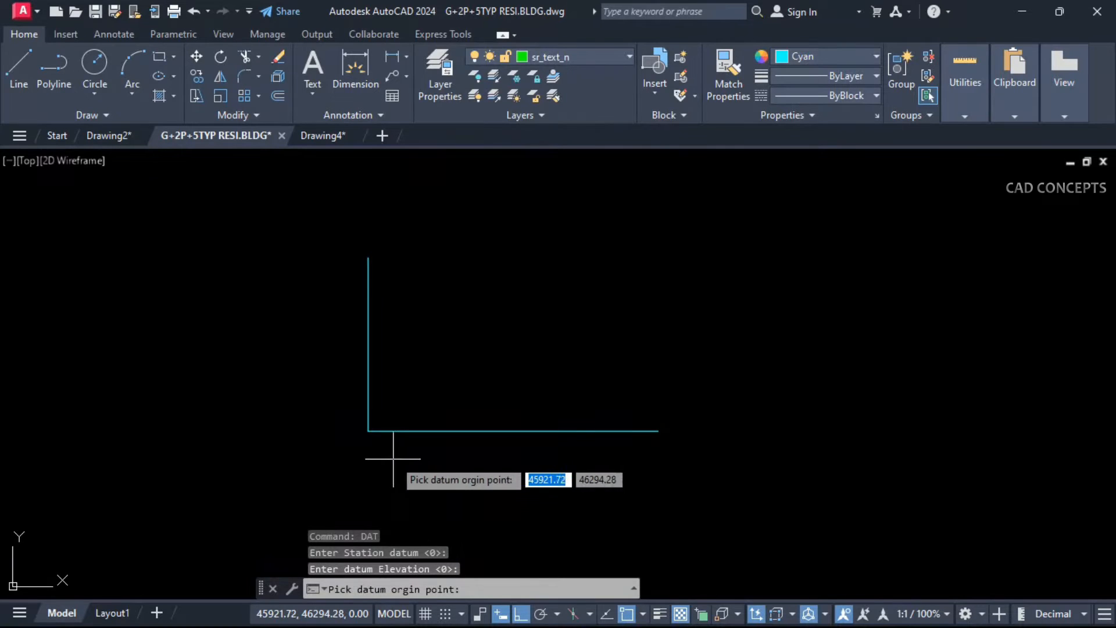
left_click(368, 431)
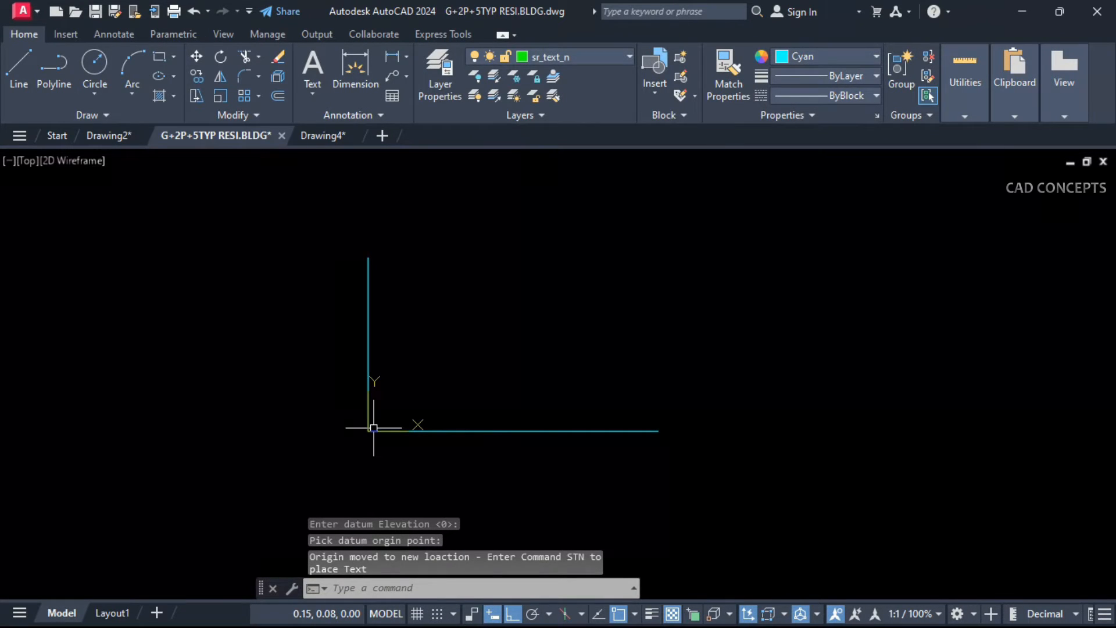
Query the polyline corner's coordinates again with ID relative to the new datum origin
type("ID")
key("Return")
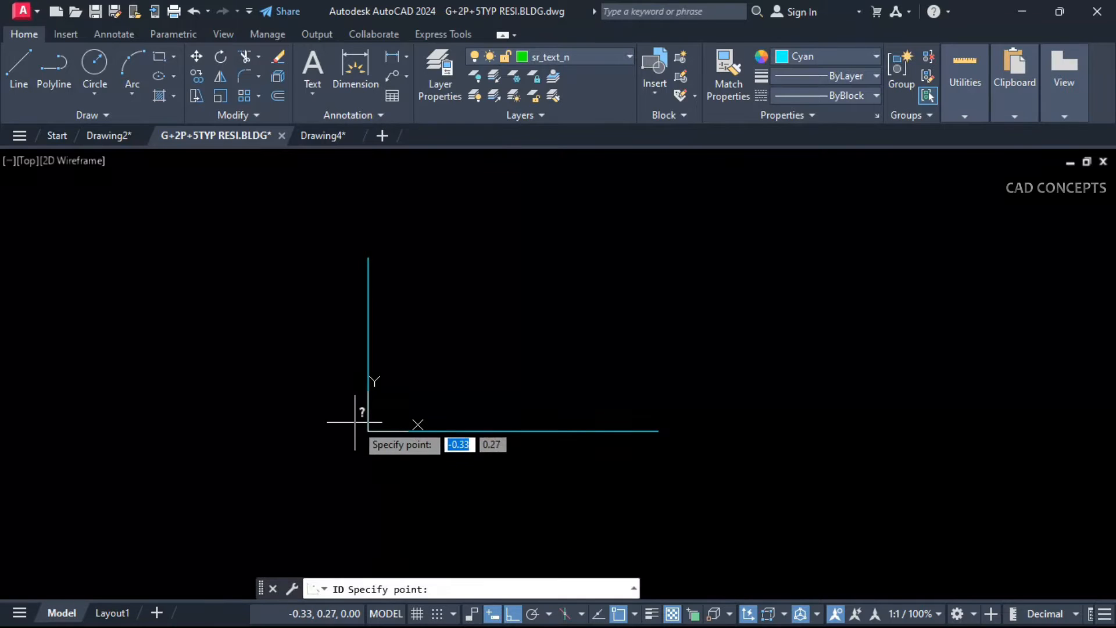
left_click(368, 430)
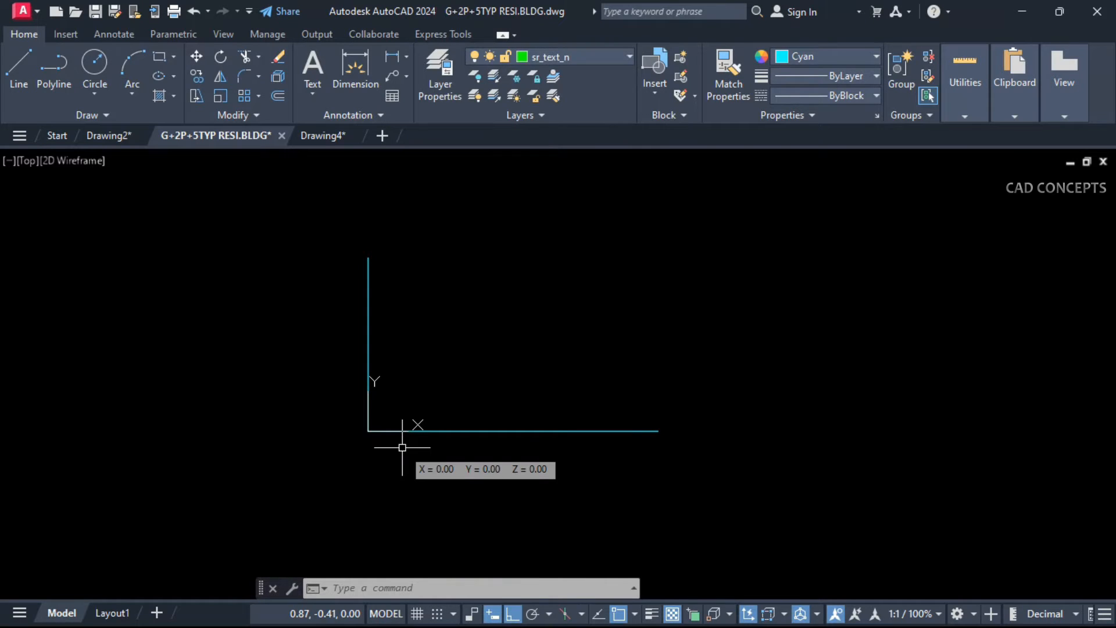
key("Escape")
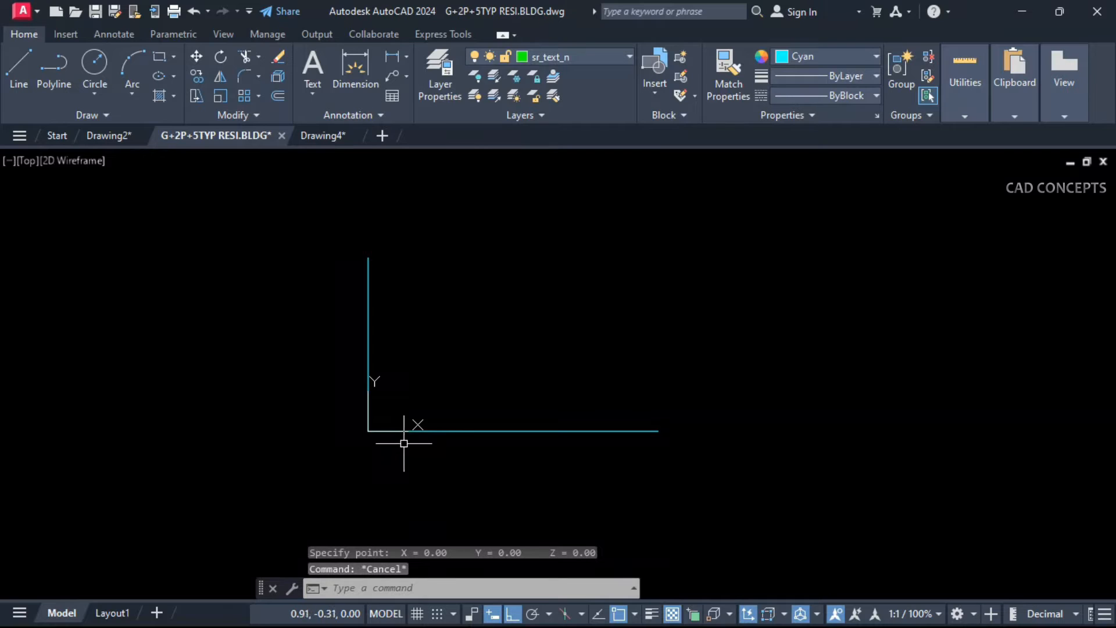
Reset the UCS origin to World with the UW command
type("UW")
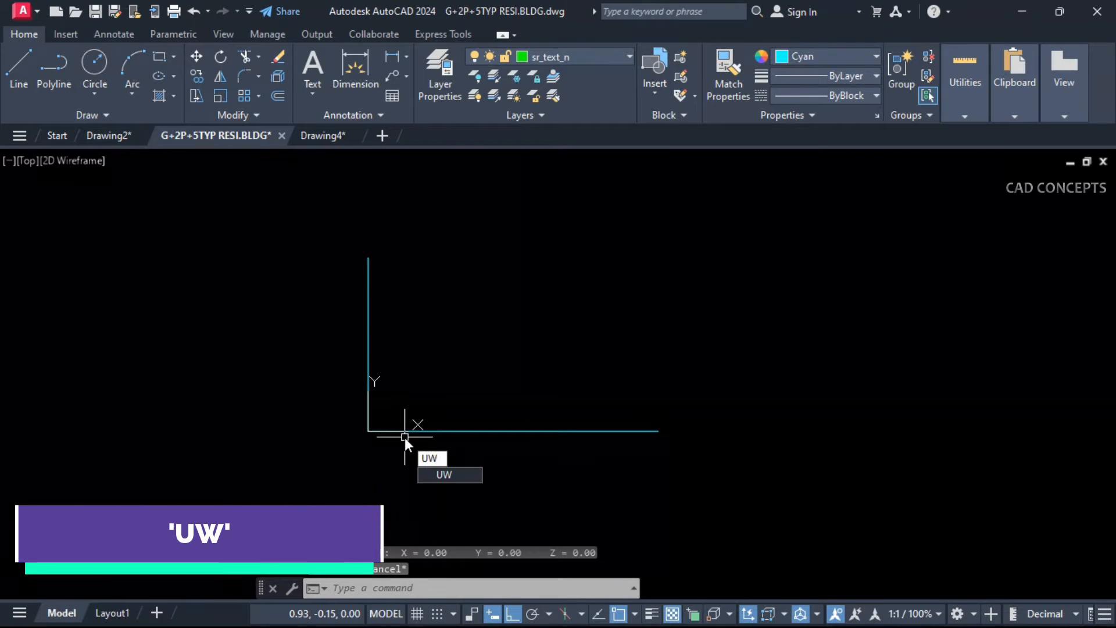
key("Return")
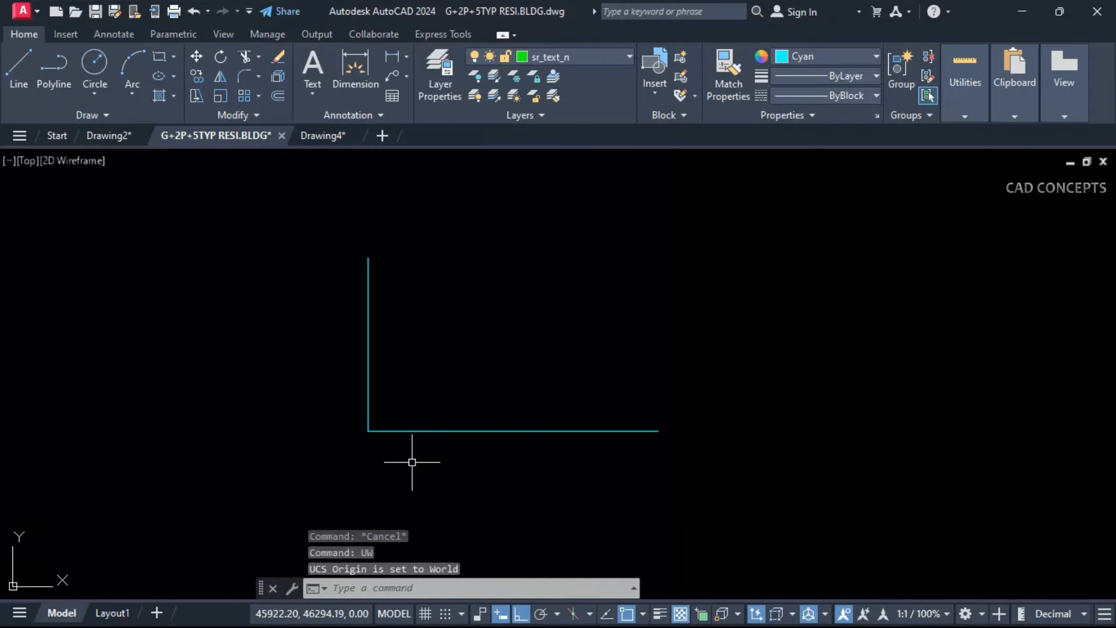
type("DAT")
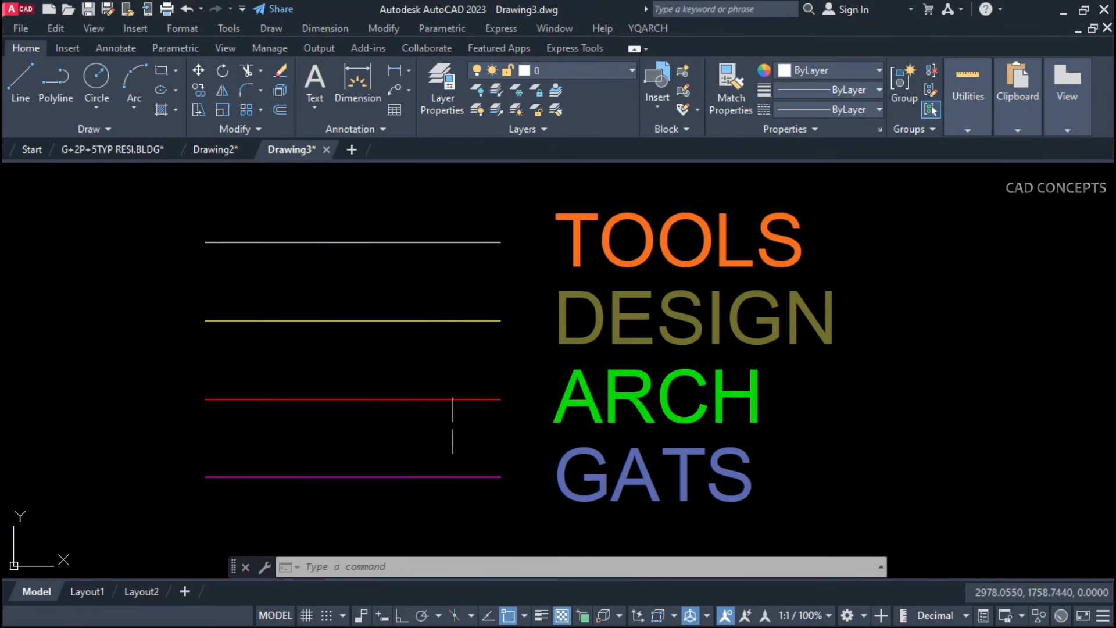
Examine the four coloured lines and the texts TOOLS, DESIGN, ARCH and GATS by selecting them in groups and deselecting them
left_click(506, 225)
left_click(423, 494)
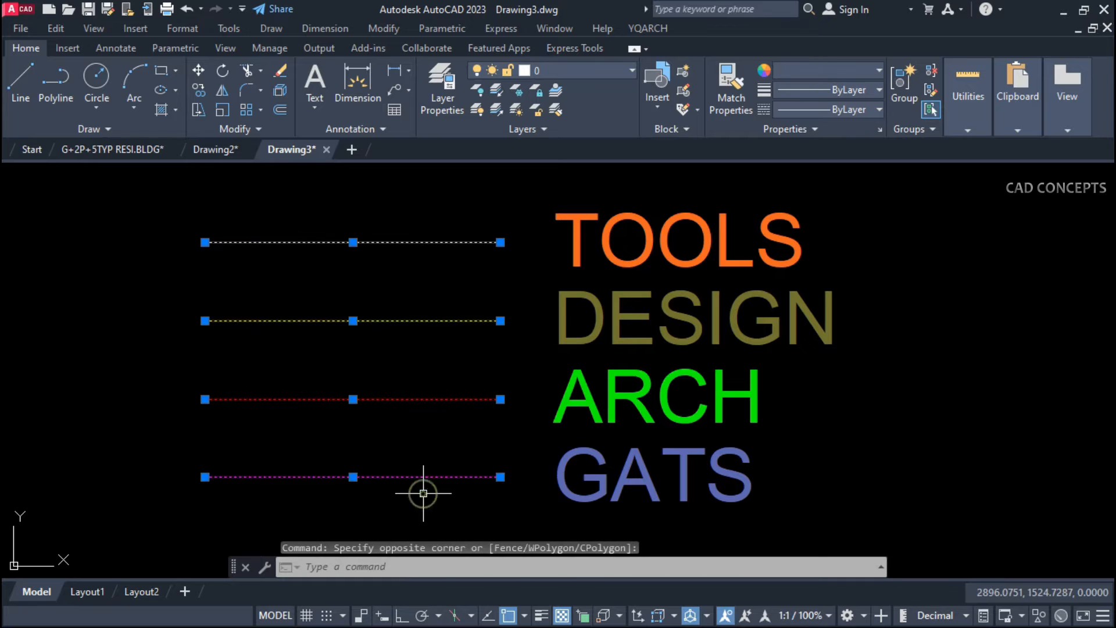
key("Escape")
left_click(785, 474)
key("Escape")
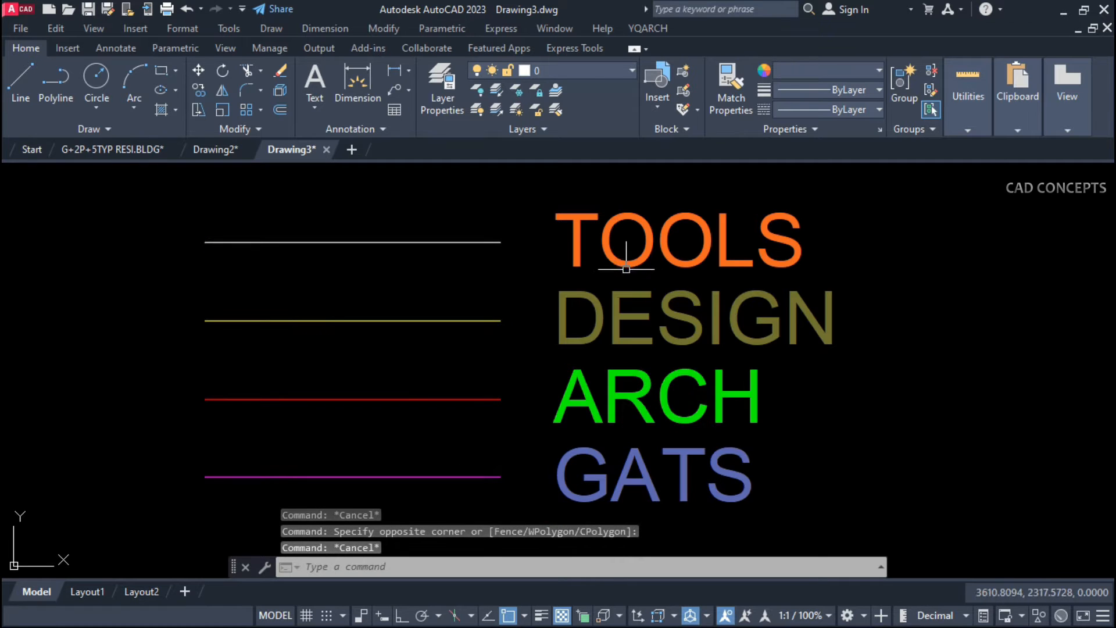
left_click(628, 269)
left_click(573, 395)
left_click(598, 459)
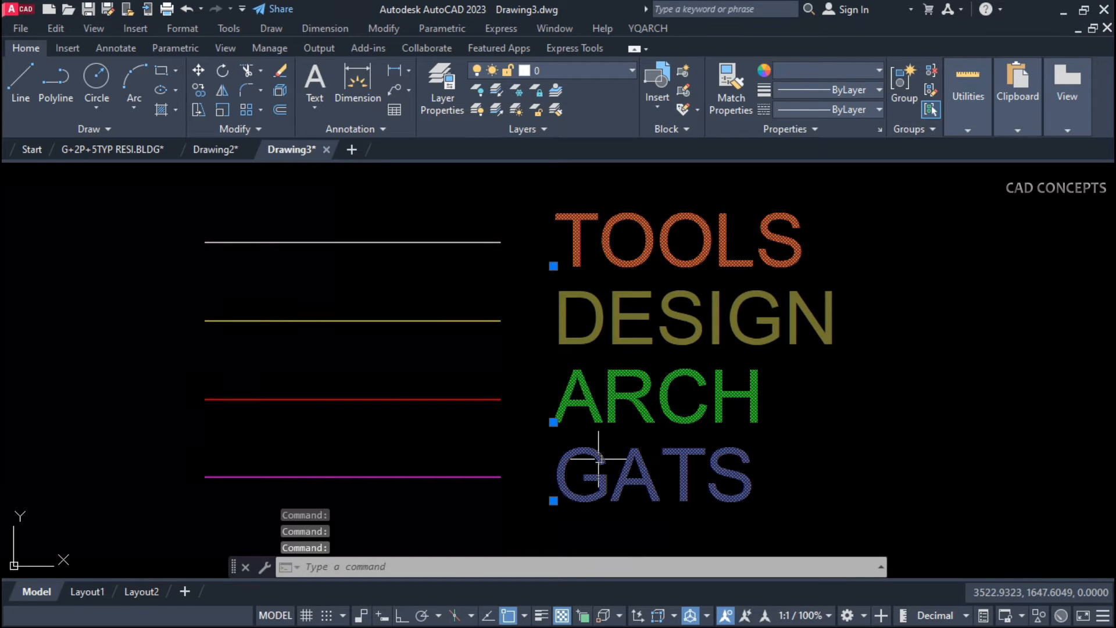
key("Escape")
left_click(843, 247)
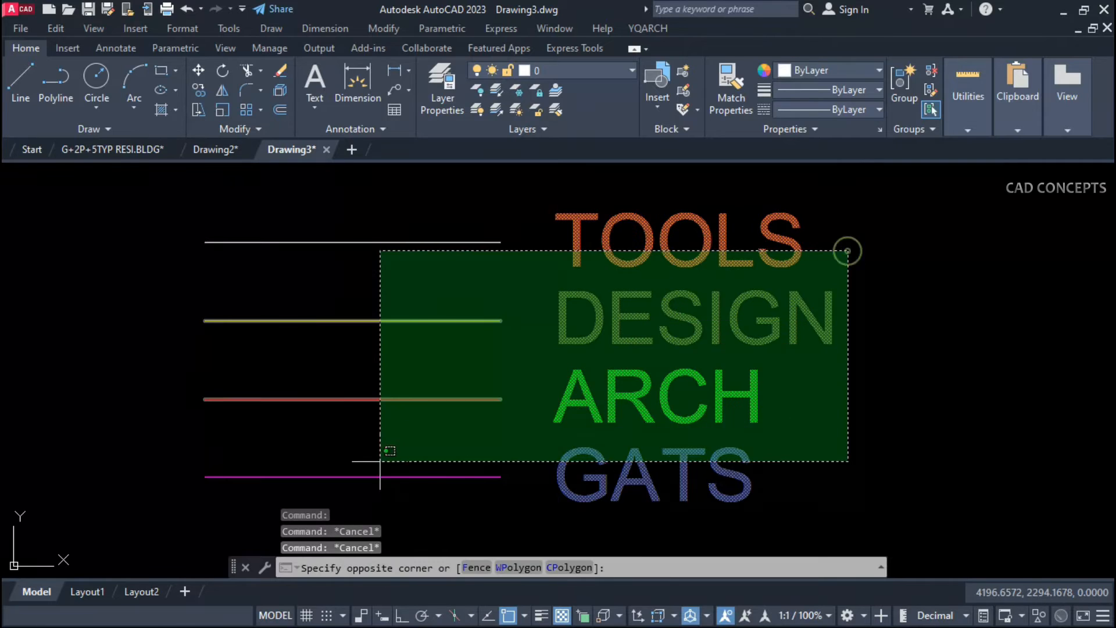
key("Escape")
left_click(796, 474)
left_click(368, 237)
key("Escape")
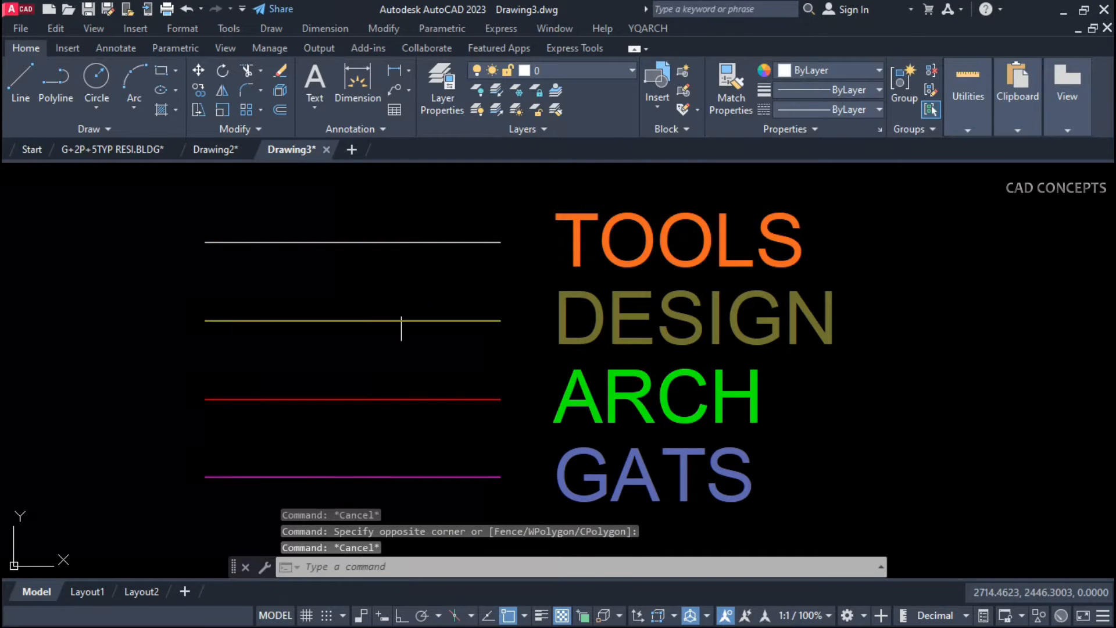
Check which layer the four coloured lines are on and which layers the drawing contains
left_click(417, 242)
left_click(431, 305)
left_click(355, 486)
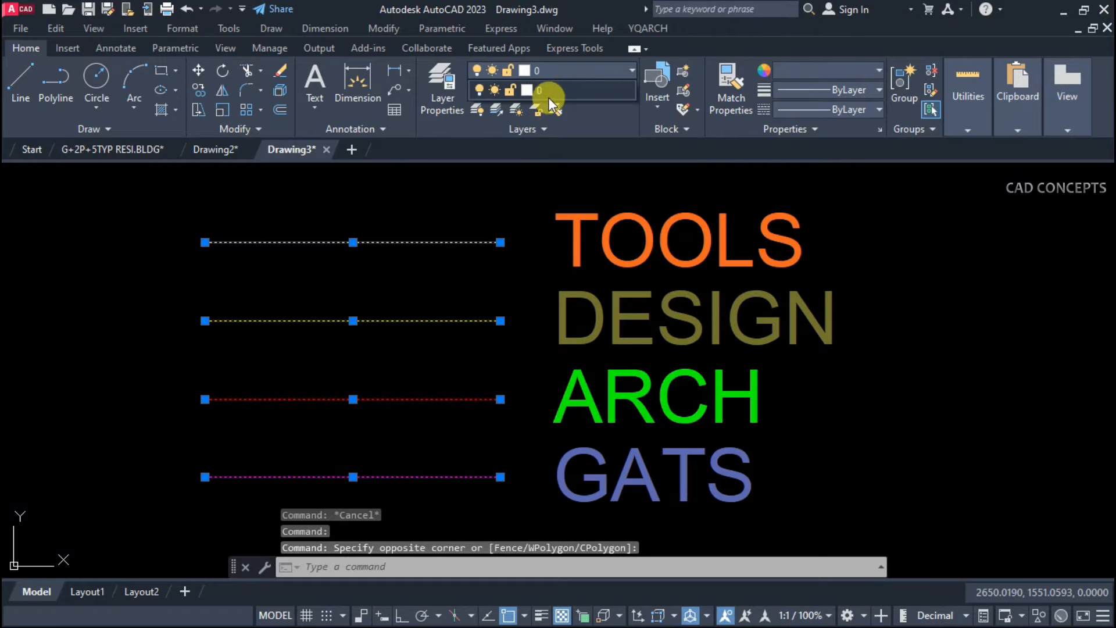
key("Escape")
left_click(599, 178)
left_click(440, 482)
key("Escape")
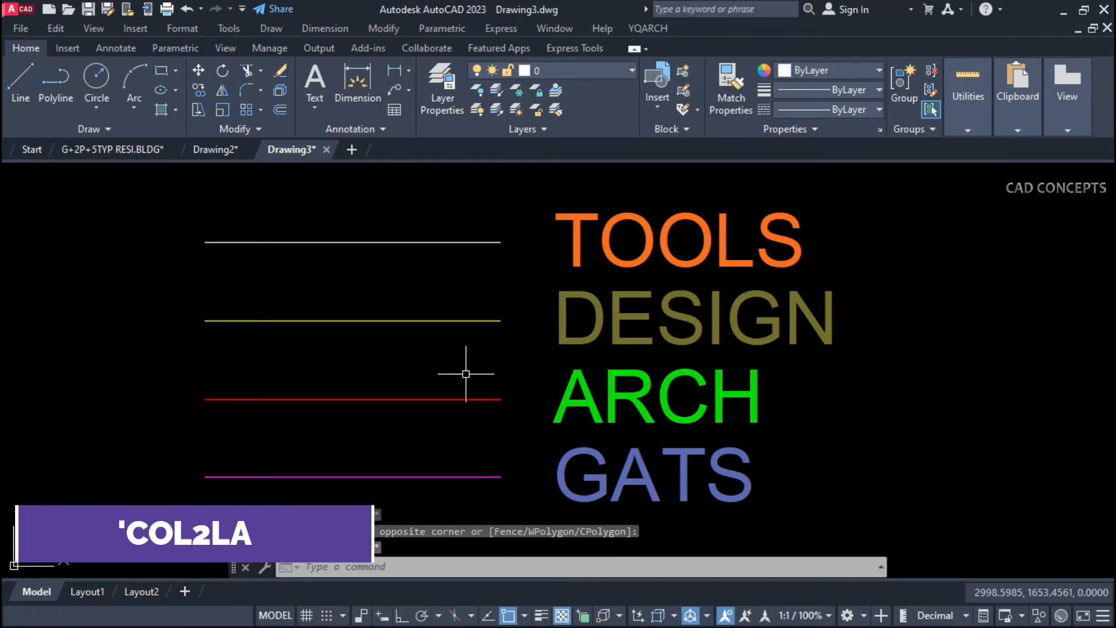
Convert the colours of the four lines and four texts to layers with COL2LAY and open the layer list
type("COL2LAY")
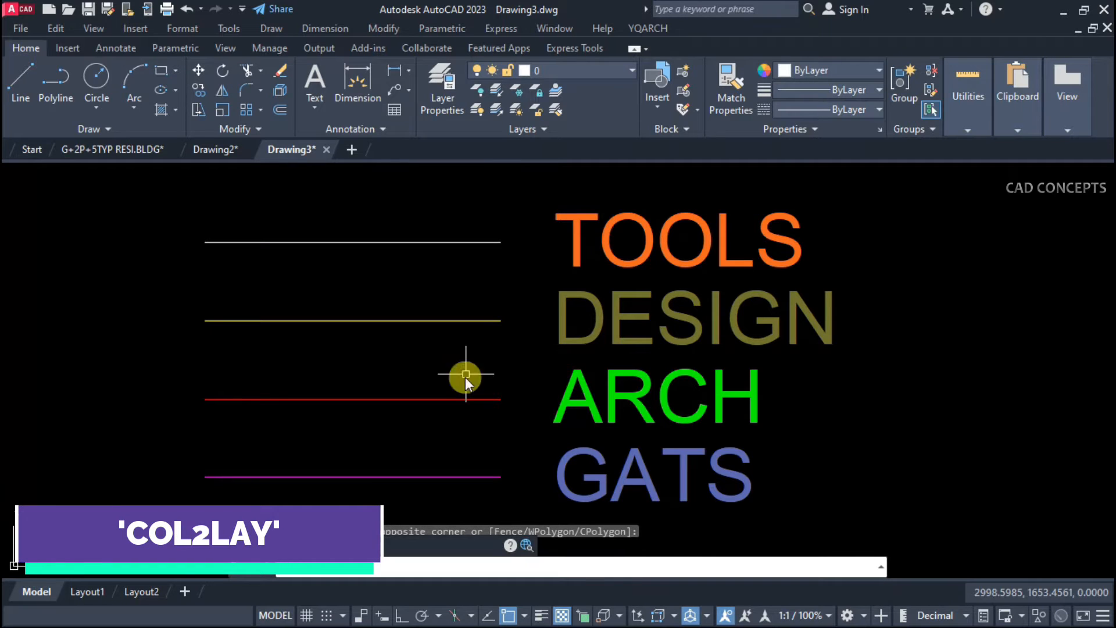
key("Return")
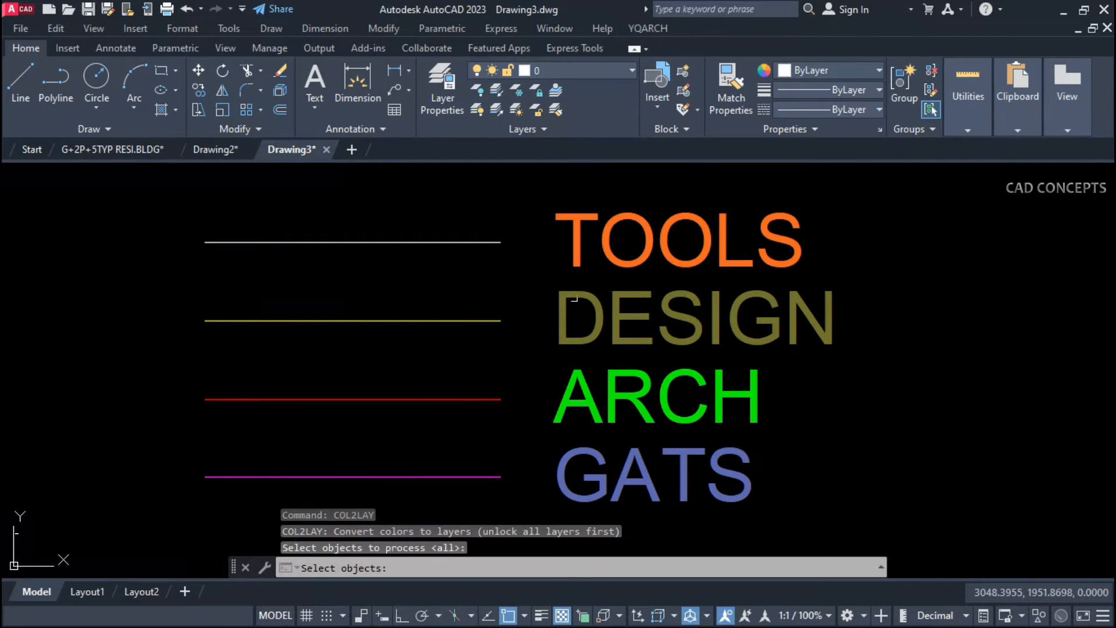
left_click(641, 200)
left_click(380, 487)
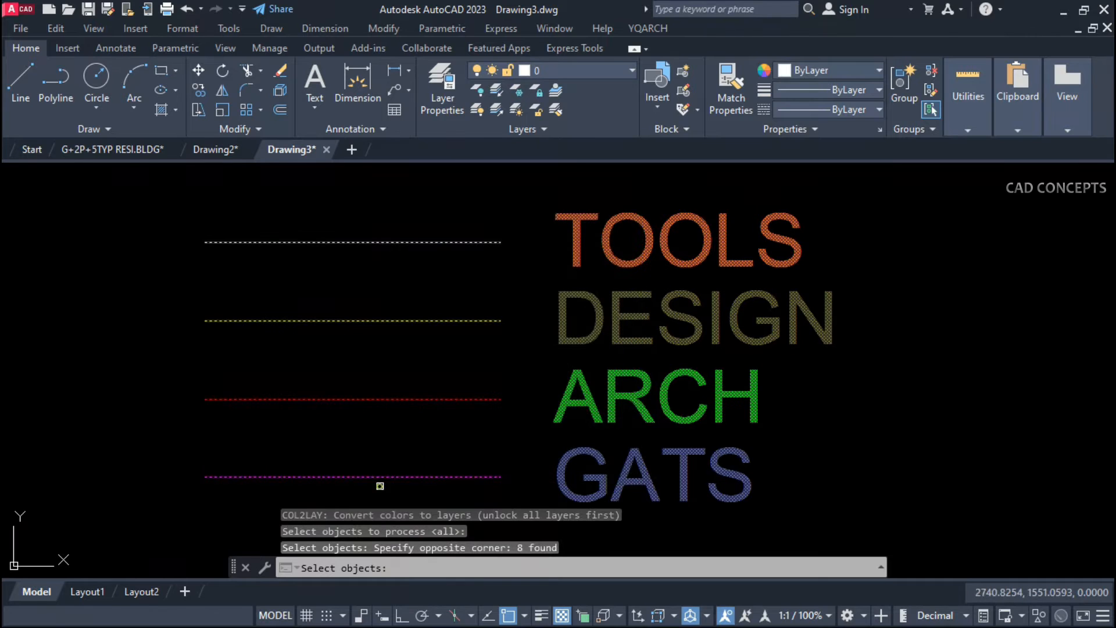
right_click(468, 289)
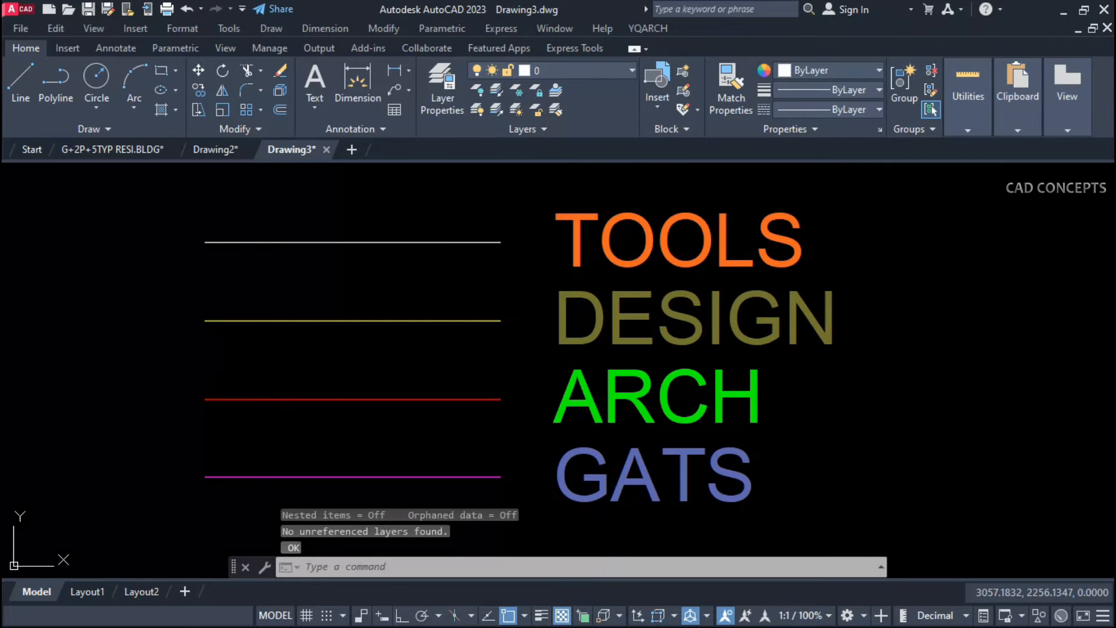
left_click(608, 72)
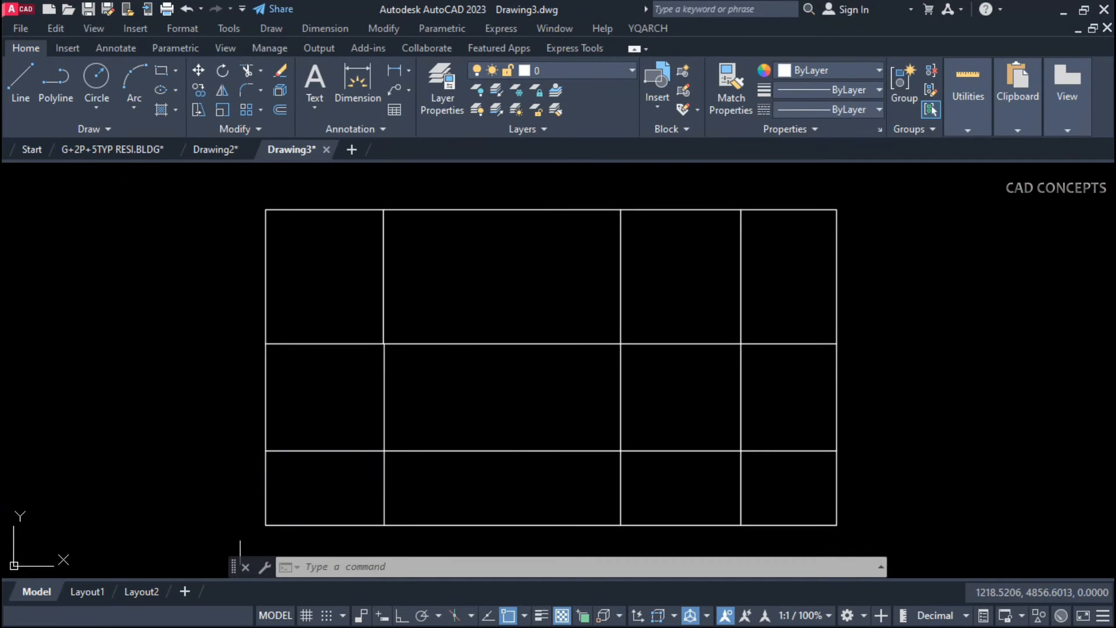
Examine the grid of rectangular cells by selecting all of its lines and clearing the selection
left_click(237, 536)
left_click(865, 206)
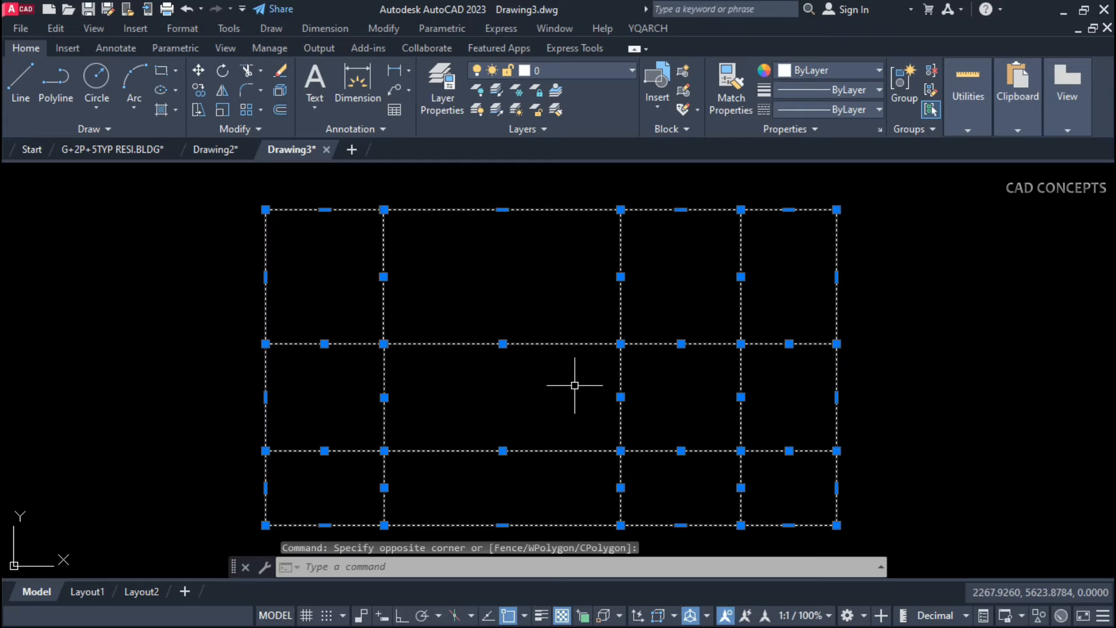
key("Escape")
left_click(367, 392)
key("Escape")
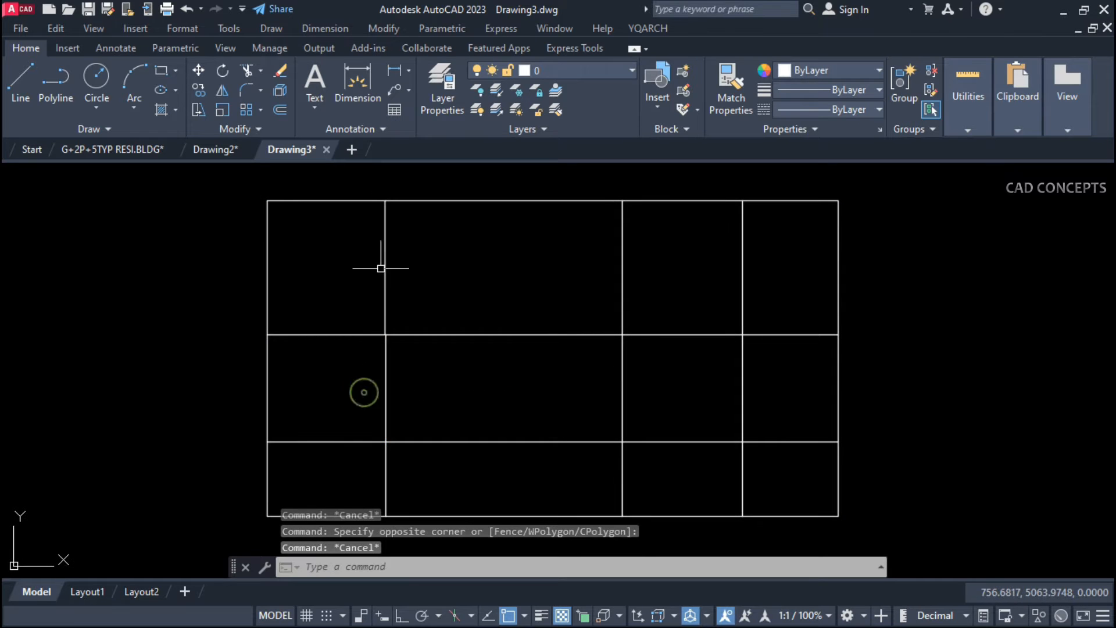
left_click(368, 186)
key("Escape")
left_click(238, 530)
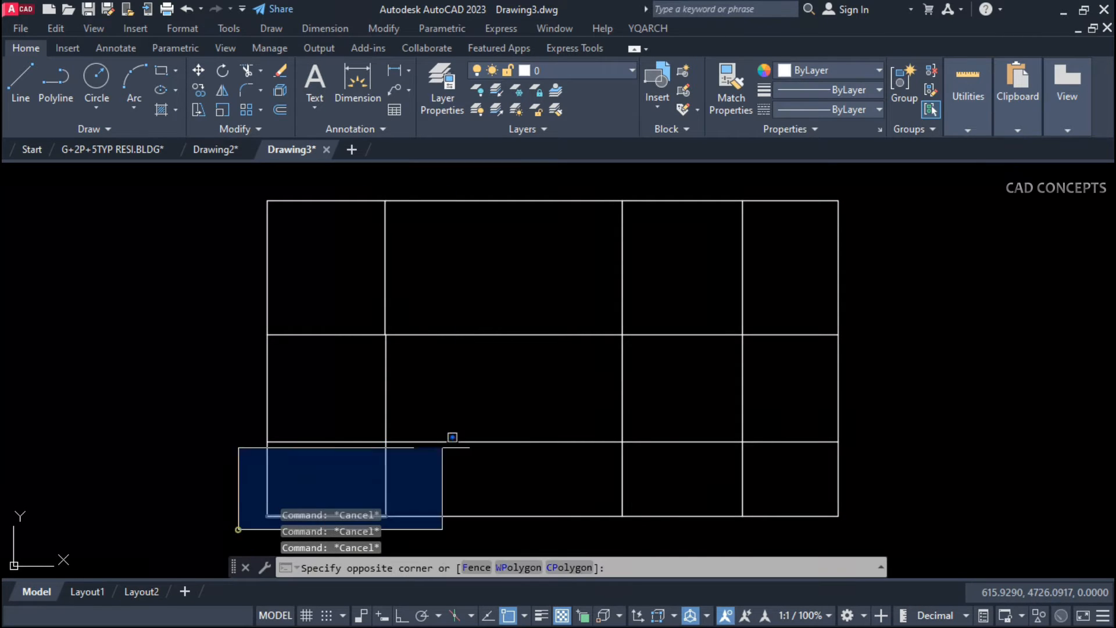
left_click(893, 180)
key("Escape")
key("Escape")
middle_click_drag(546, 366, 553, 352)
key("Escape")
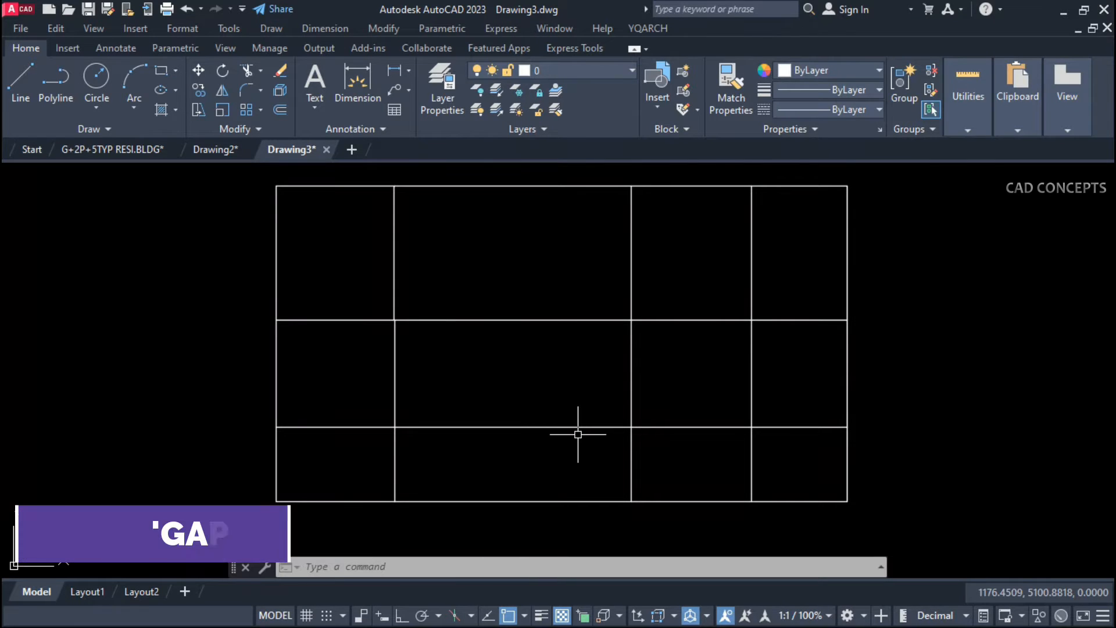
Mark the gaps in the whole line grid with GAPS, using gap limit 1 and marker size 45
type("GAPS")
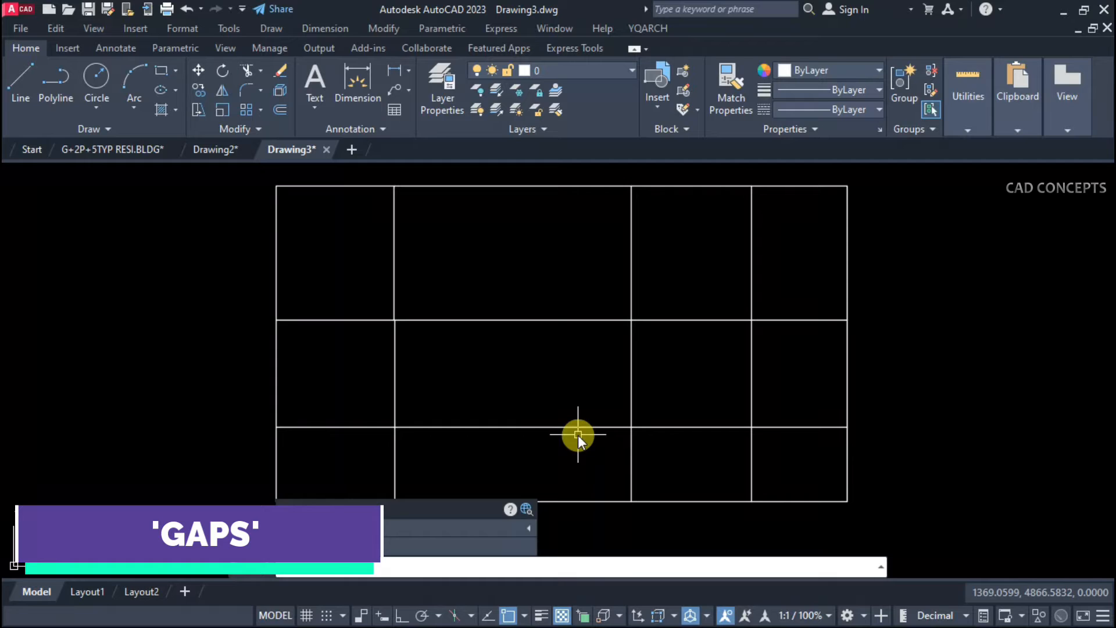
key("Return")
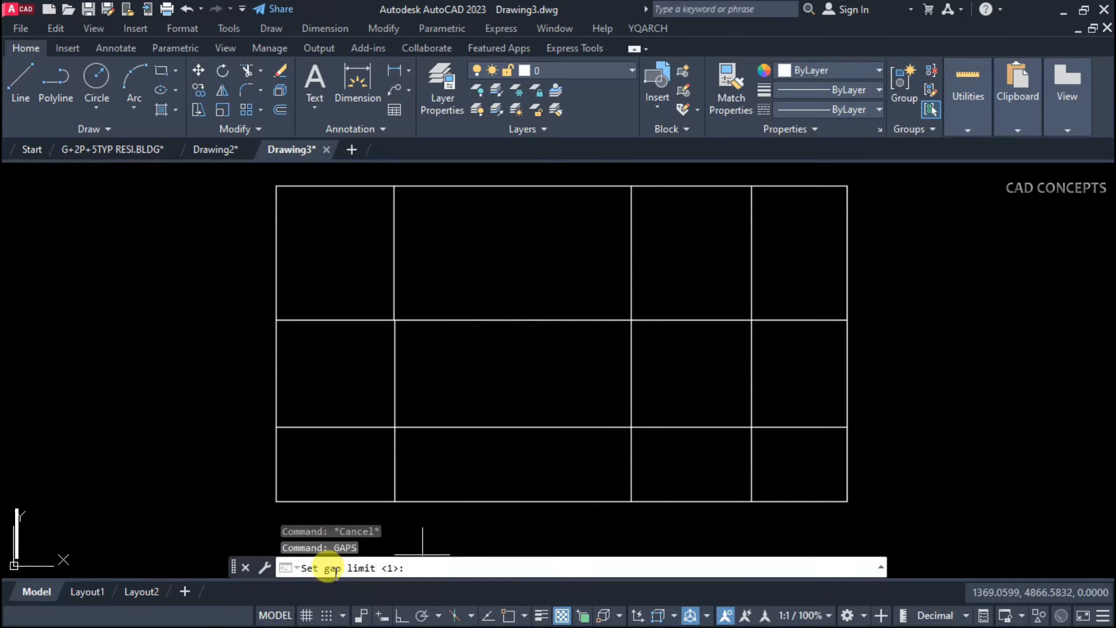
key("Return")
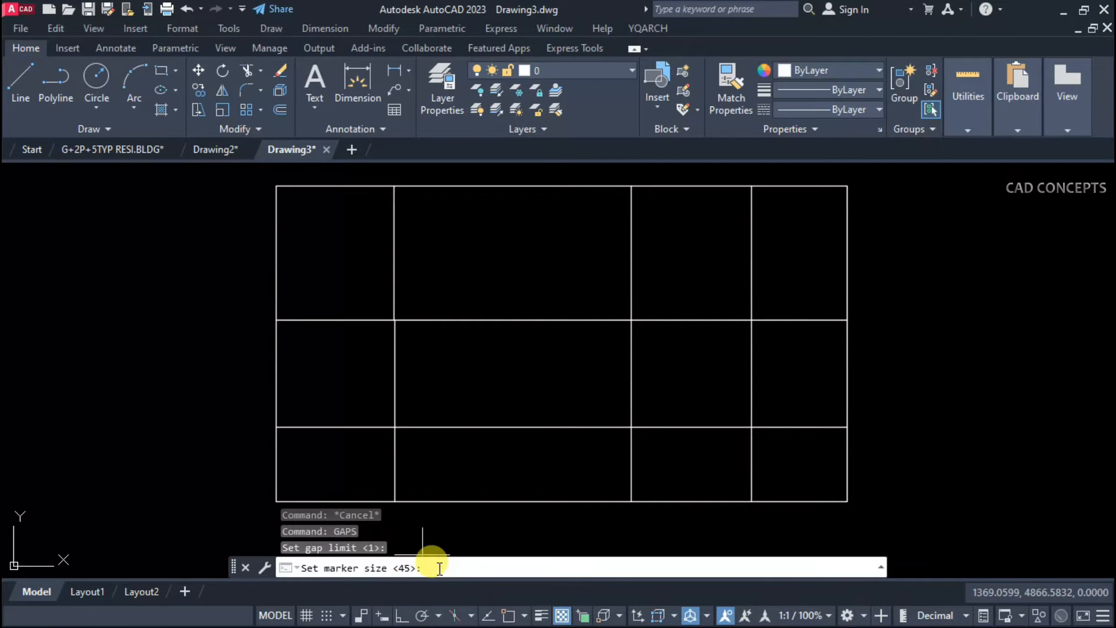
key("Return")
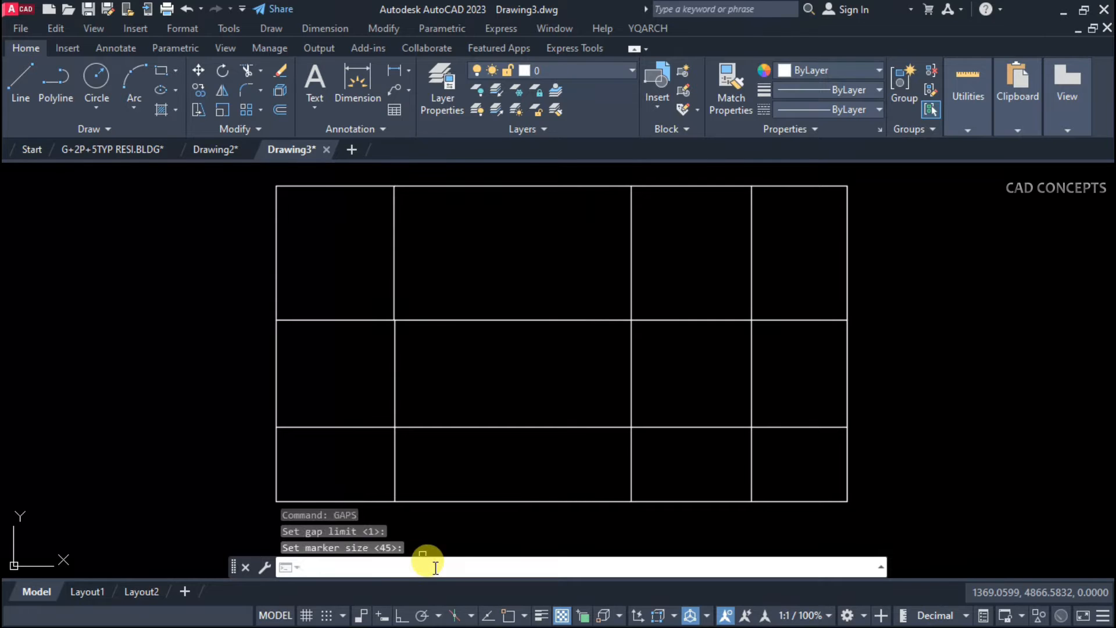
left_click(263, 511)
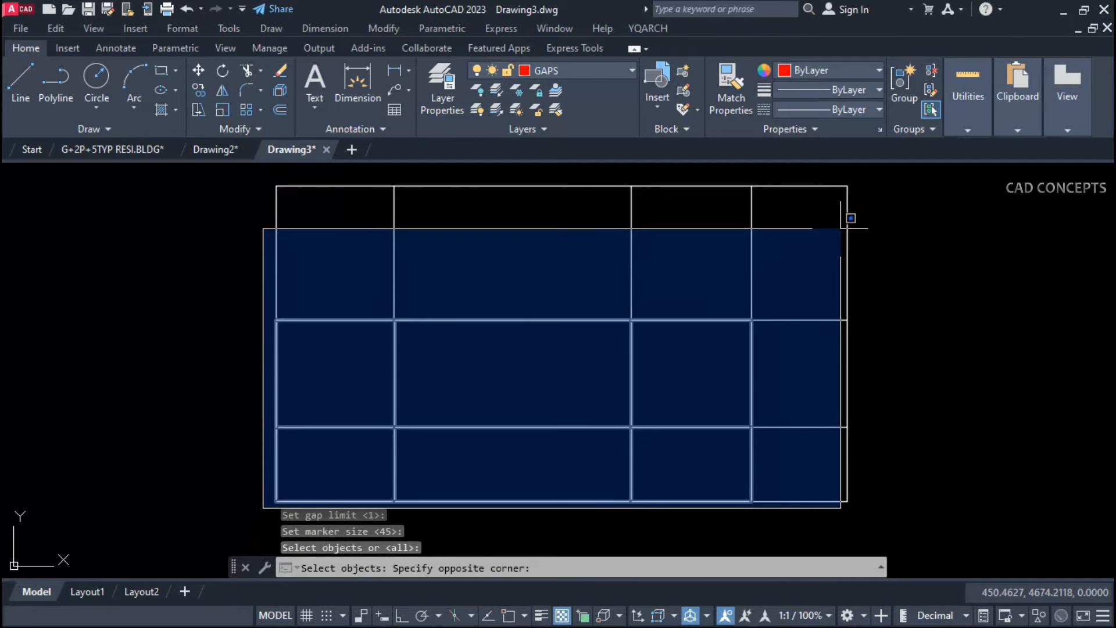
left_click(901, 171)
key("Return")
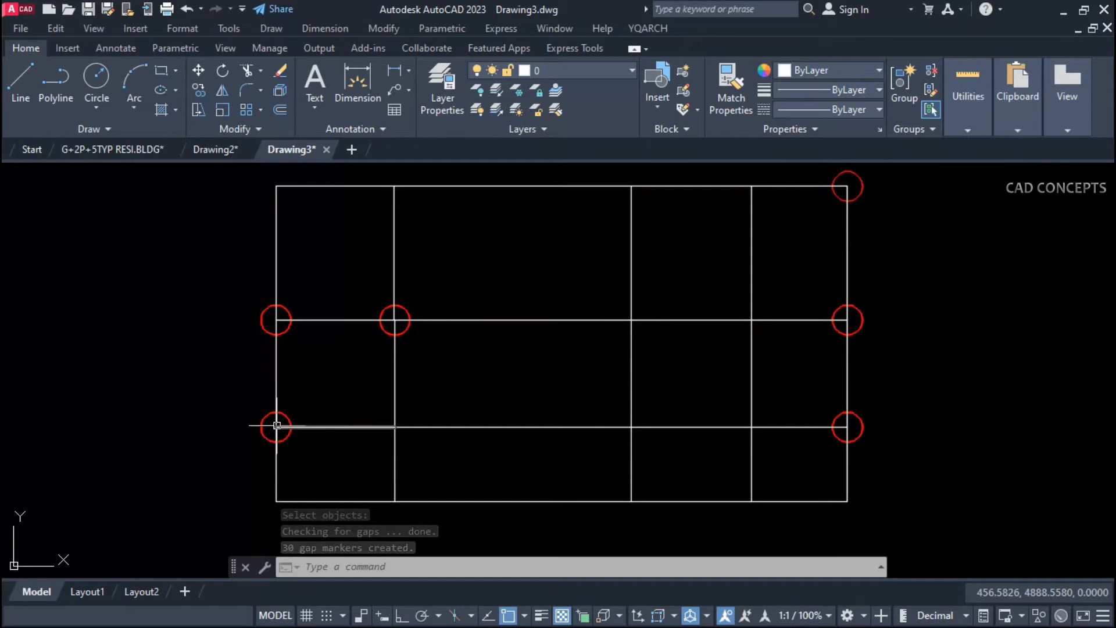
Inspect the circled line ends up close on the grid's left edge and at the marked interior junction
scroll(275, 427, "up", 8)
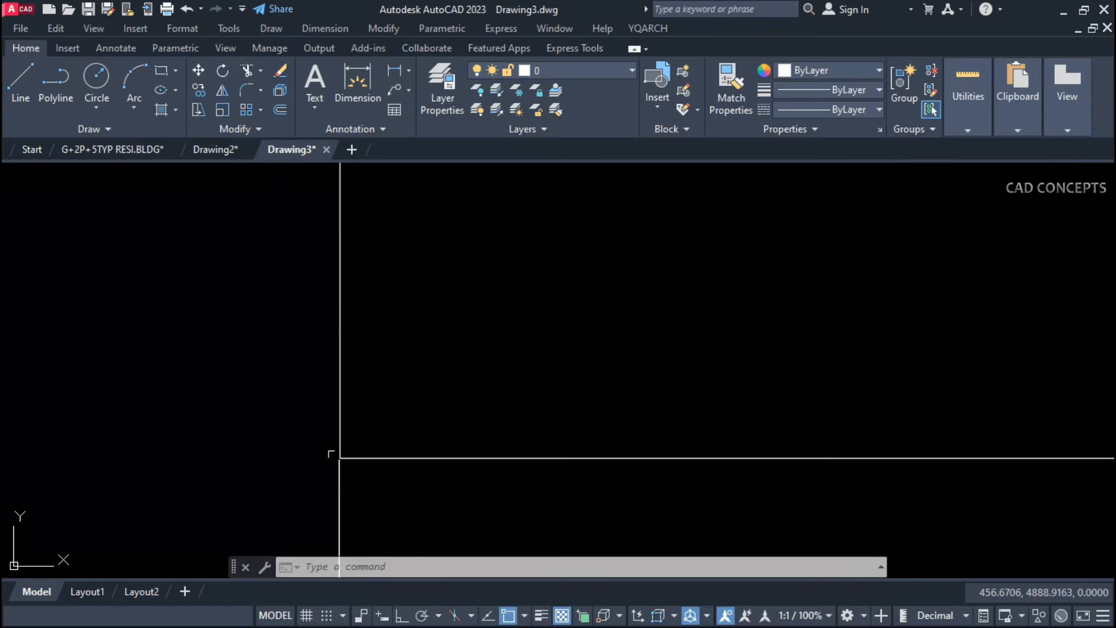
scroll(366, 494, "up", 2)
scroll(357, 346, "down", 3)
scroll(361, 396, "up", 2)
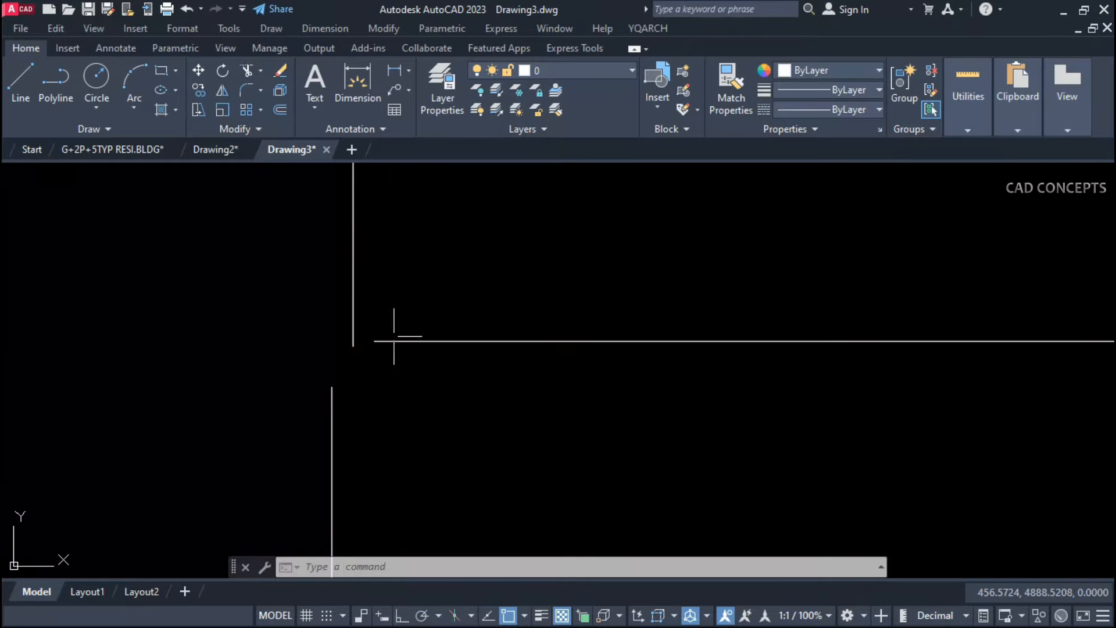
scroll(362, 369, "down", 6)
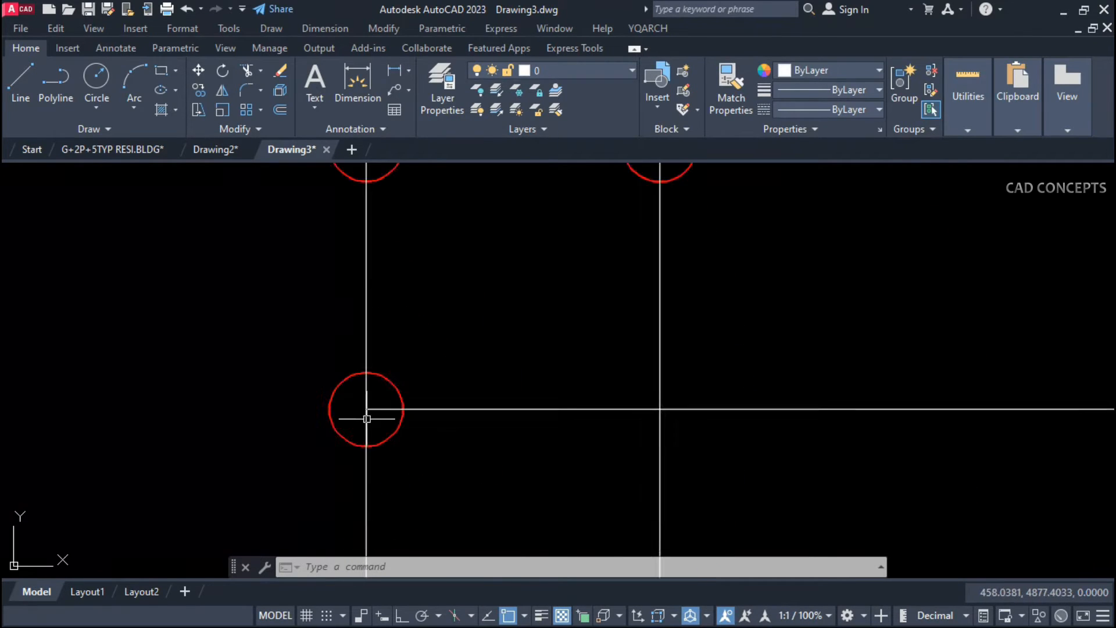
scroll(367, 300, "up", 10)
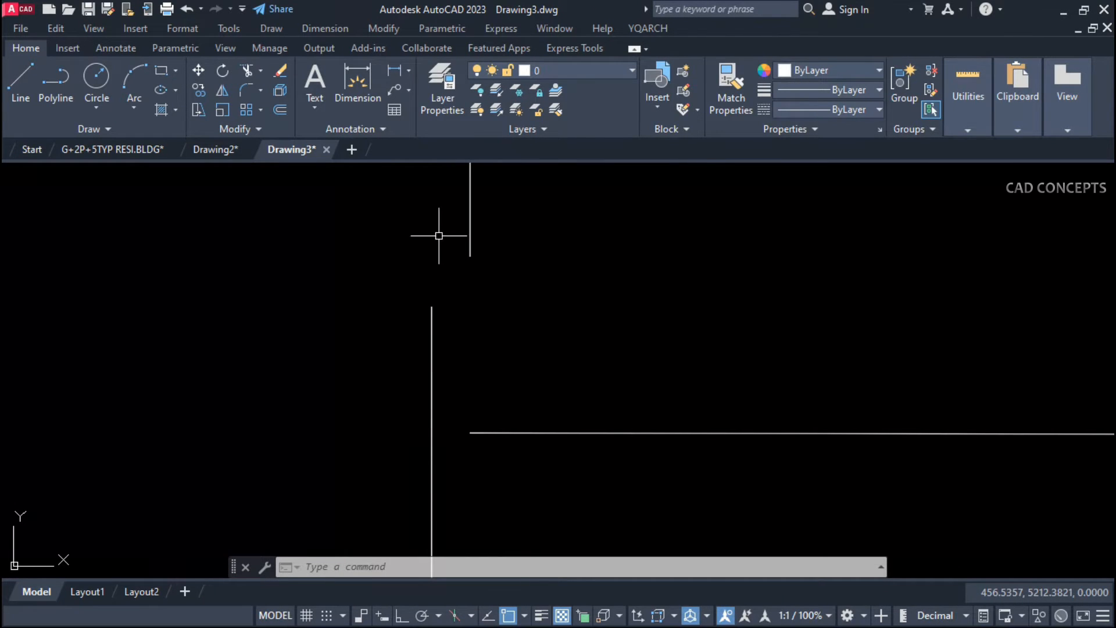
scroll(416, 291, "down", 8)
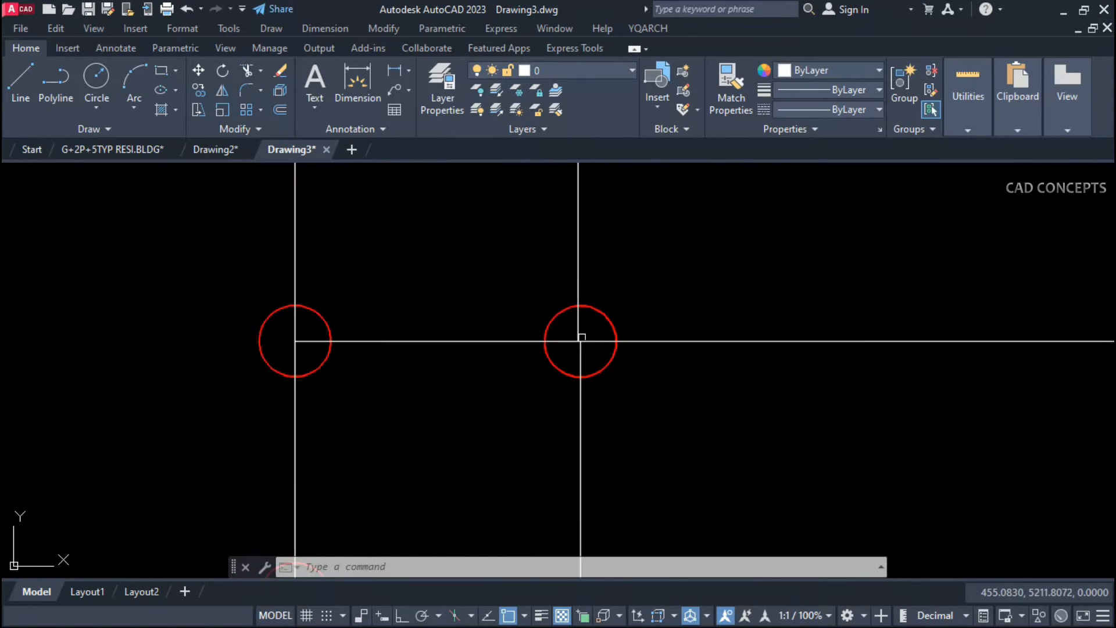
scroll(566, 356, "up", 8)
scroll(643, 351, "down", 10)
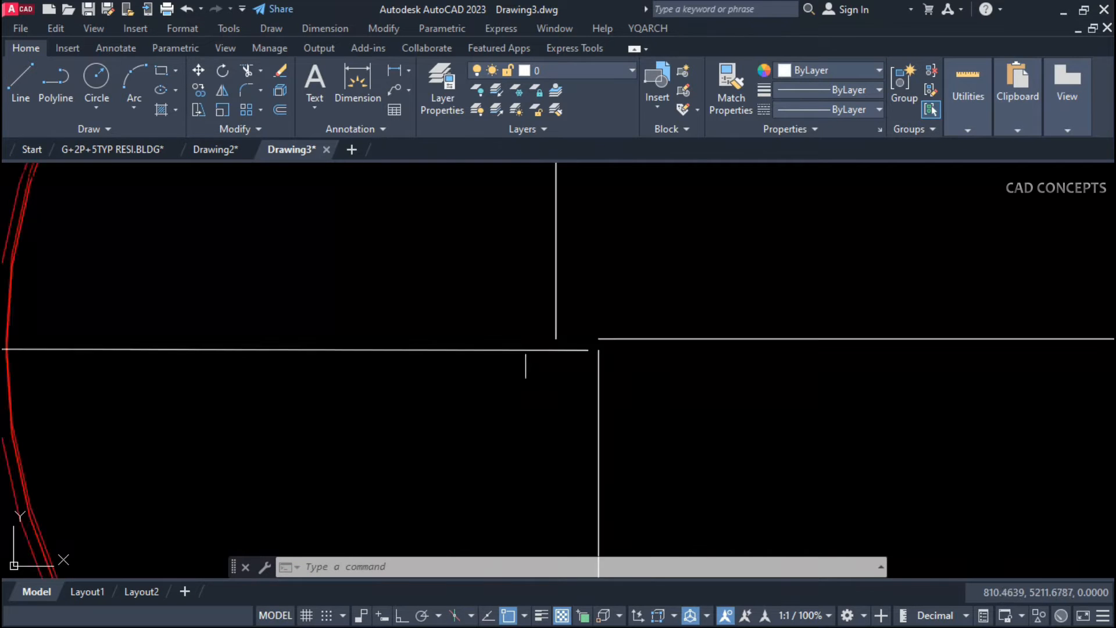
Inspect the circled line ends up close on the grid's right edge and at its upper-right corner
scroll(578, 374, "up", 5)
scroll(907, 357, "up", 10)
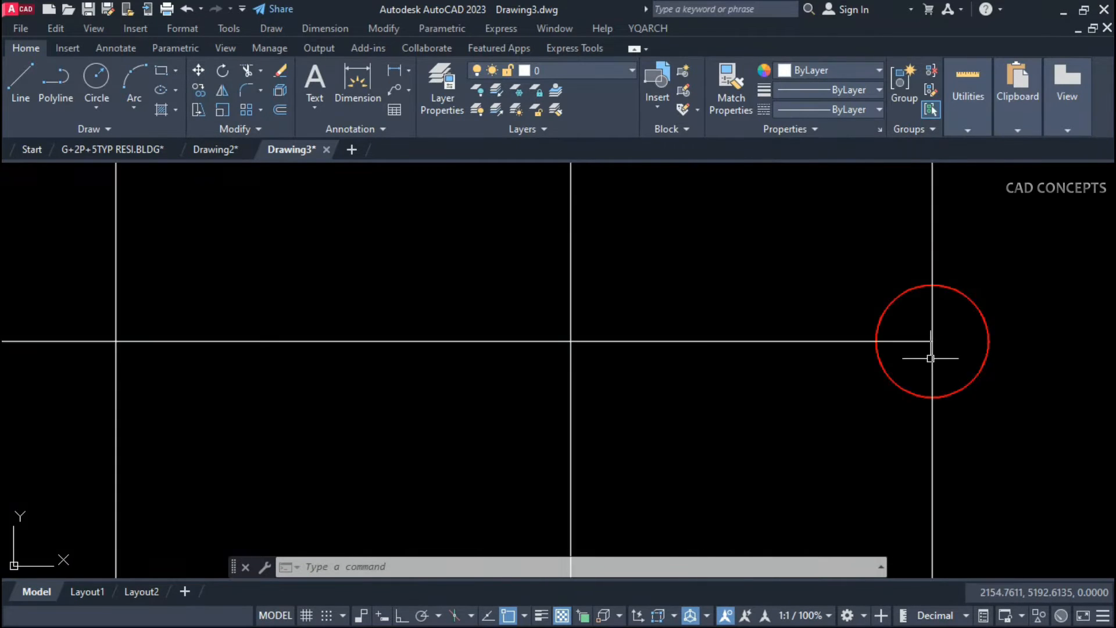
scroll(661, 323, "down", 5)
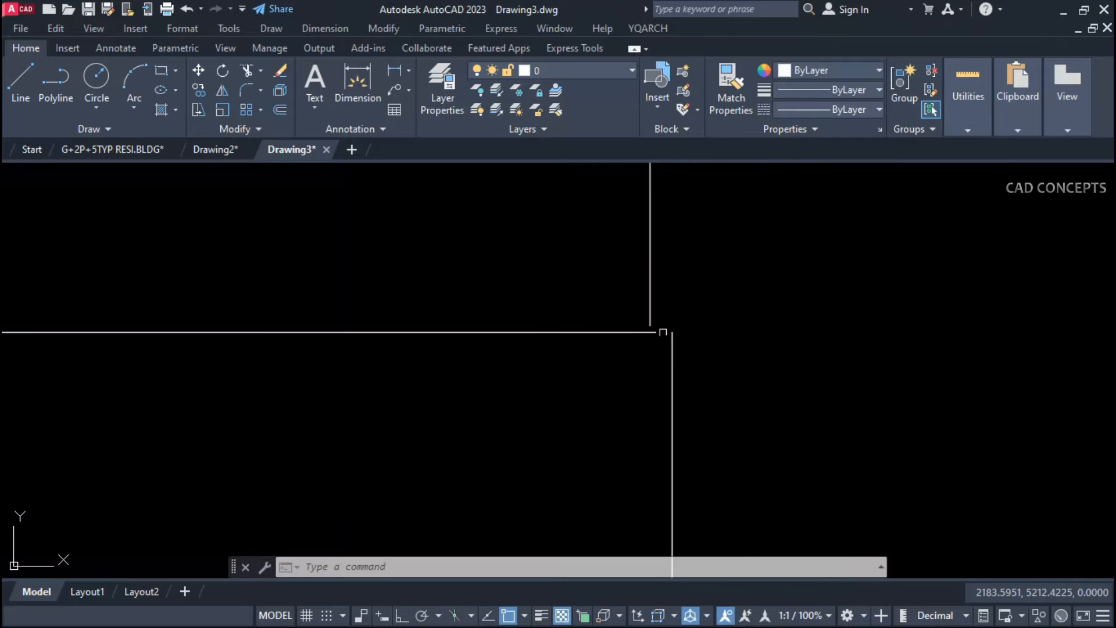
scroll(624, 451, "down", 4)
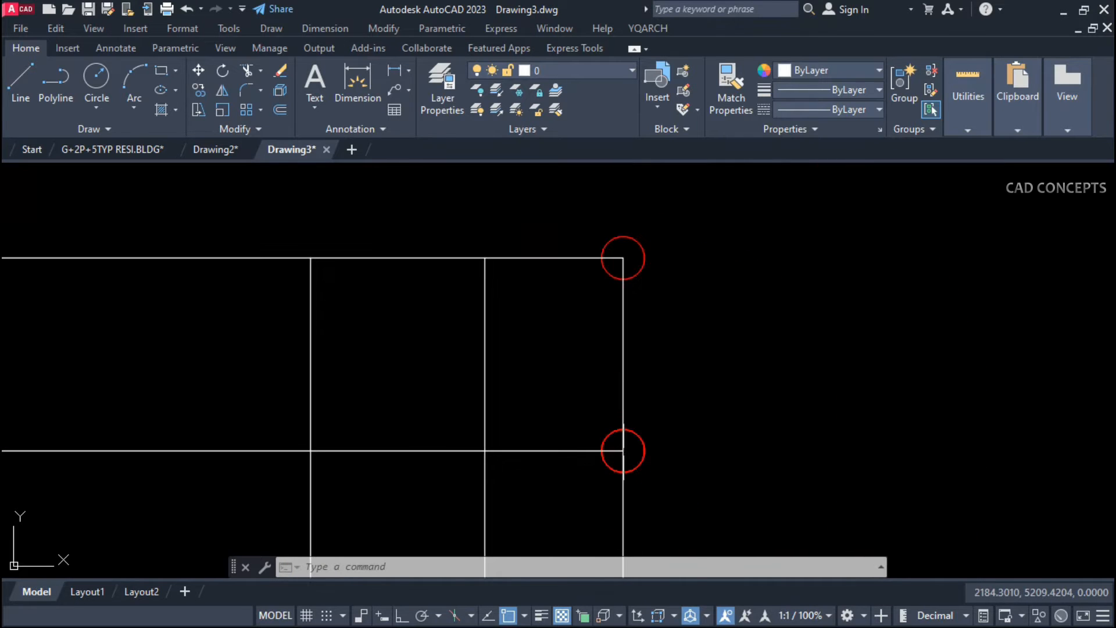
scroll(626, 250, "up", 7)
scroll(644, 303, "up", 5)
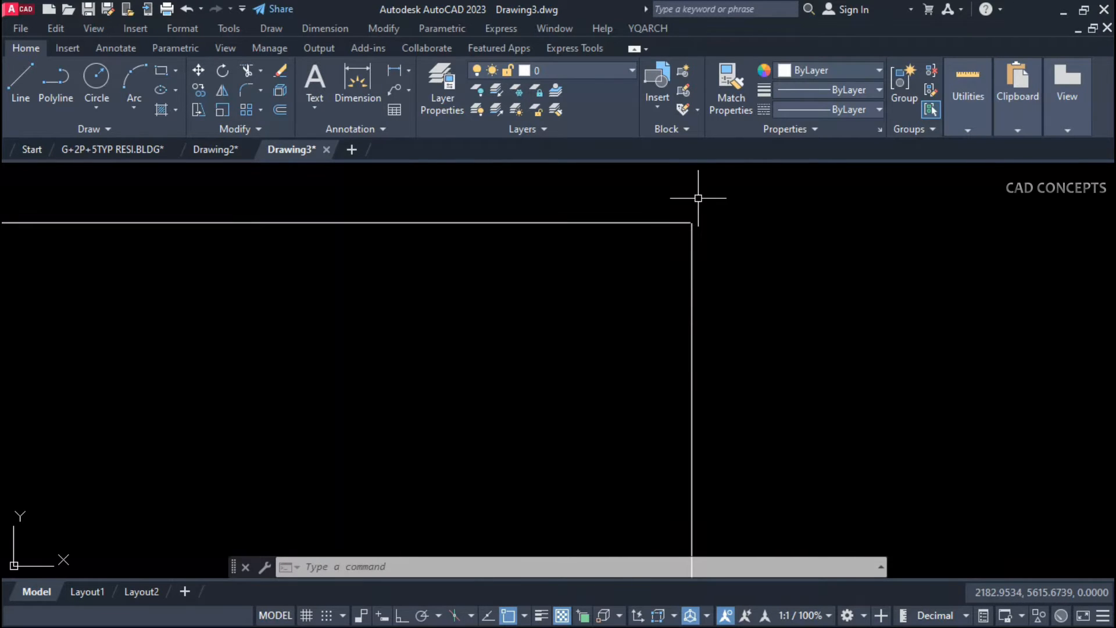
scroll(640, 266, "down", 5)
scroll(641, 274, "up", 4)
scroll(610, 275, "down", 6)
scroll(599, 361, "down", 5)
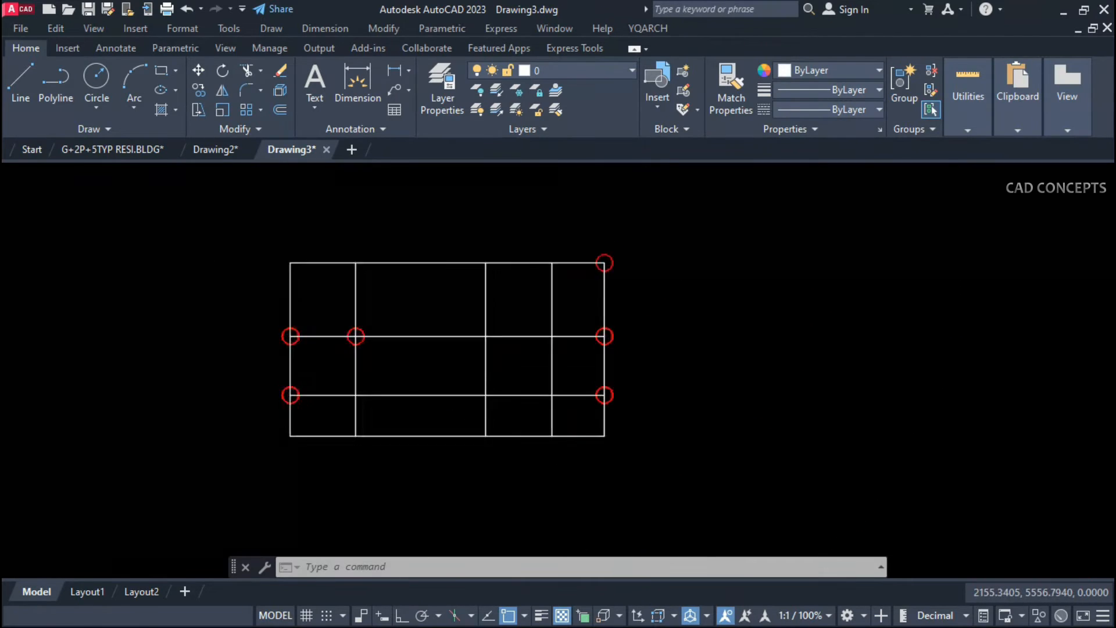
scroll(642, 244, "up", 7)
scroll(663, 221, "up", 4)
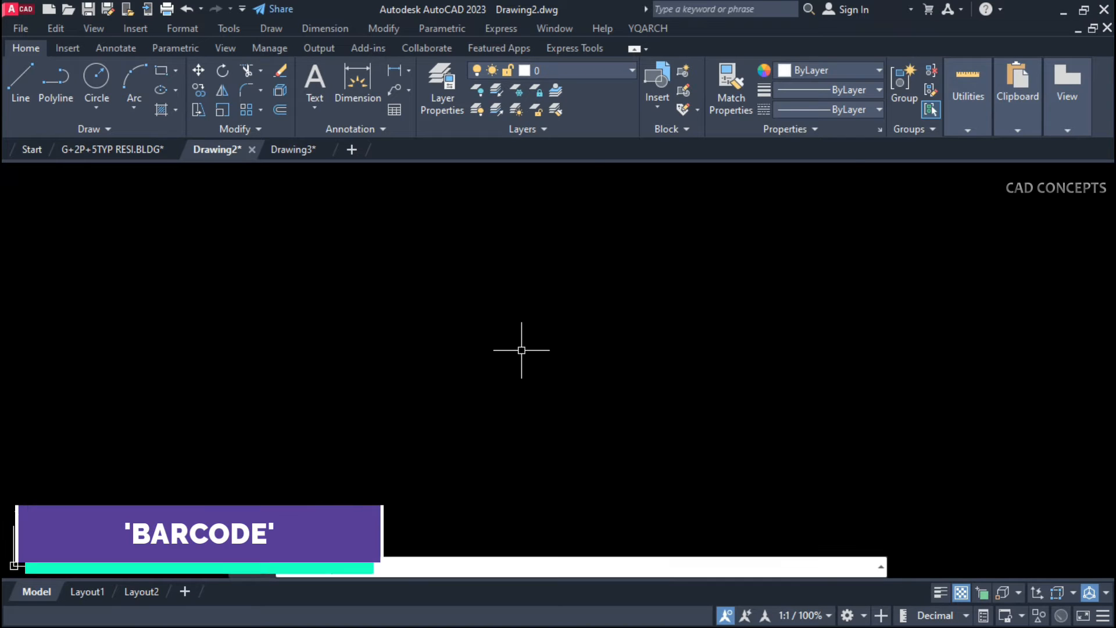
Start the BARCODE routine in Drawing2
key("Return")
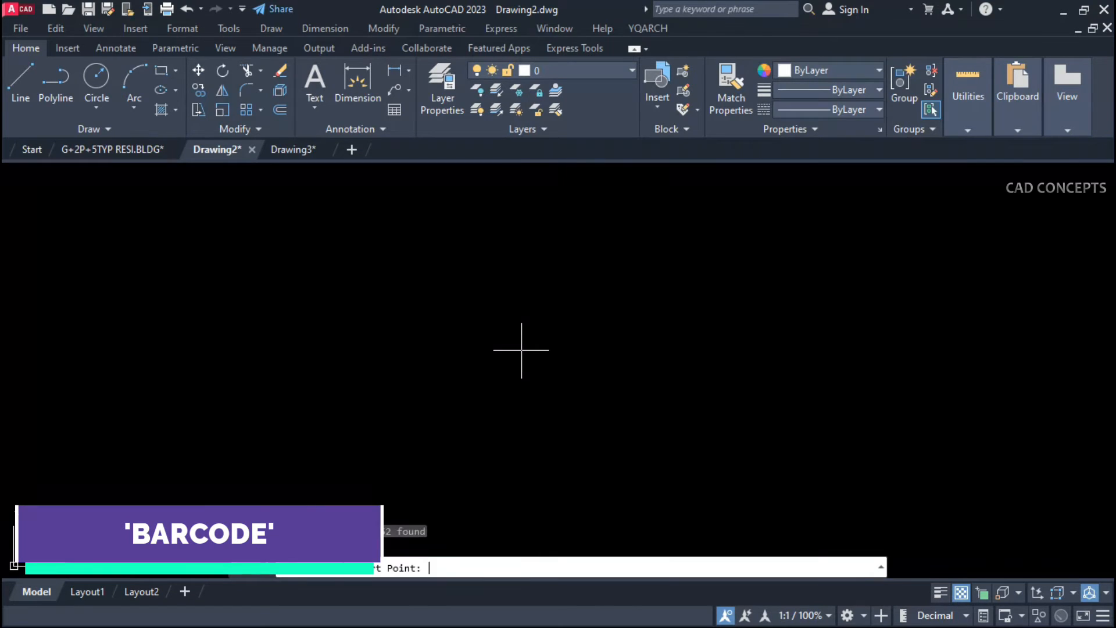
Create a horizontal barcode with the BARCODE command, using 4 as the first number and 9 as the second
left_click(239, 353)
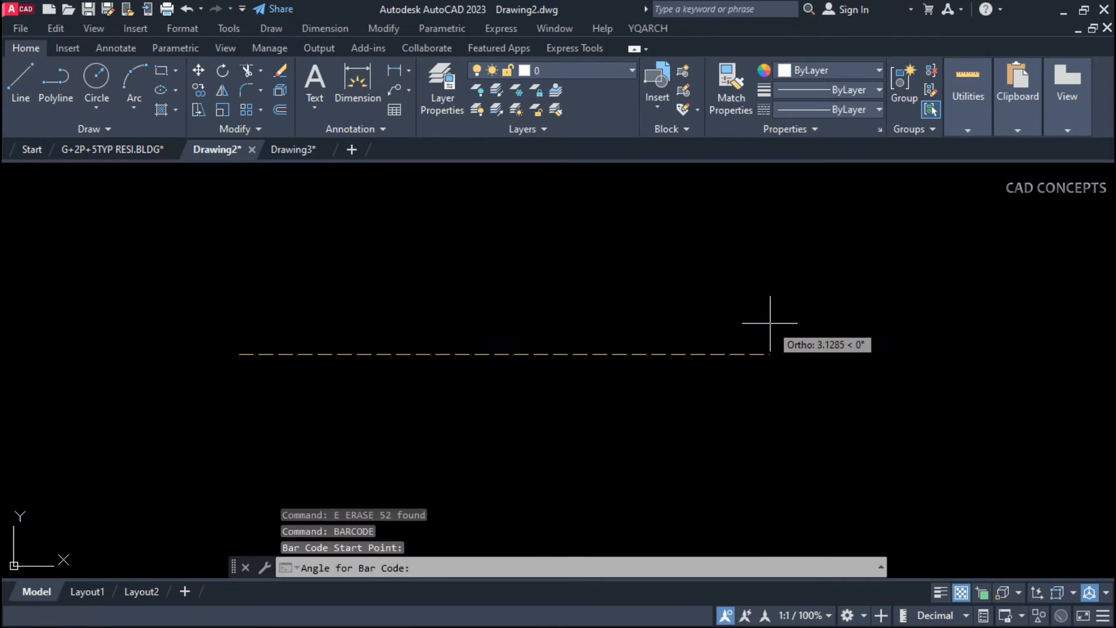
left_click(780, 350)
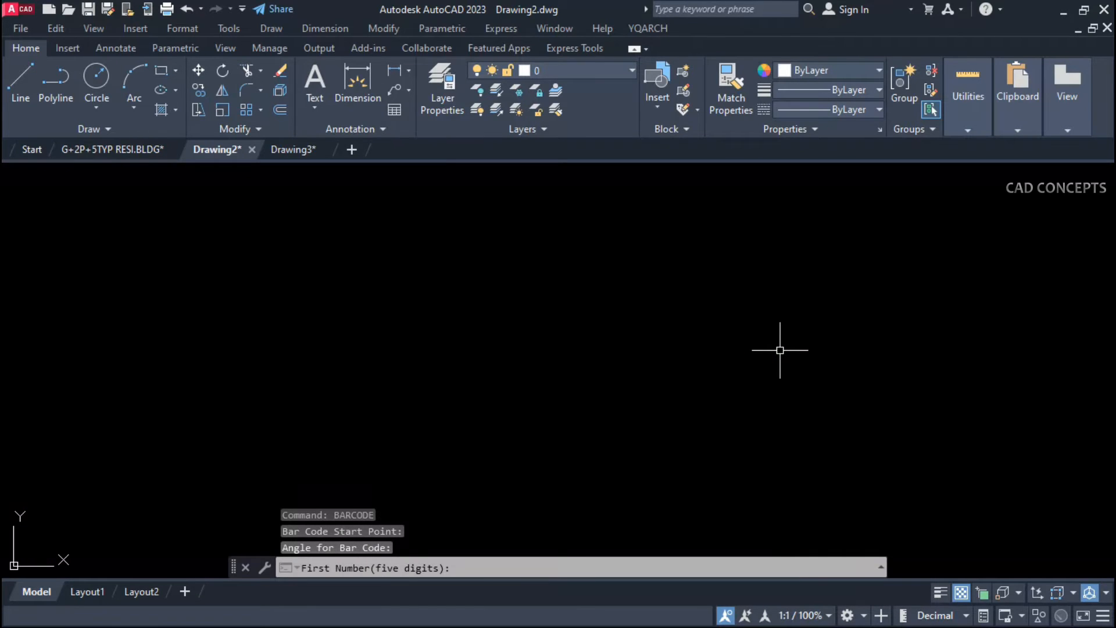
type("4")
key("Return")
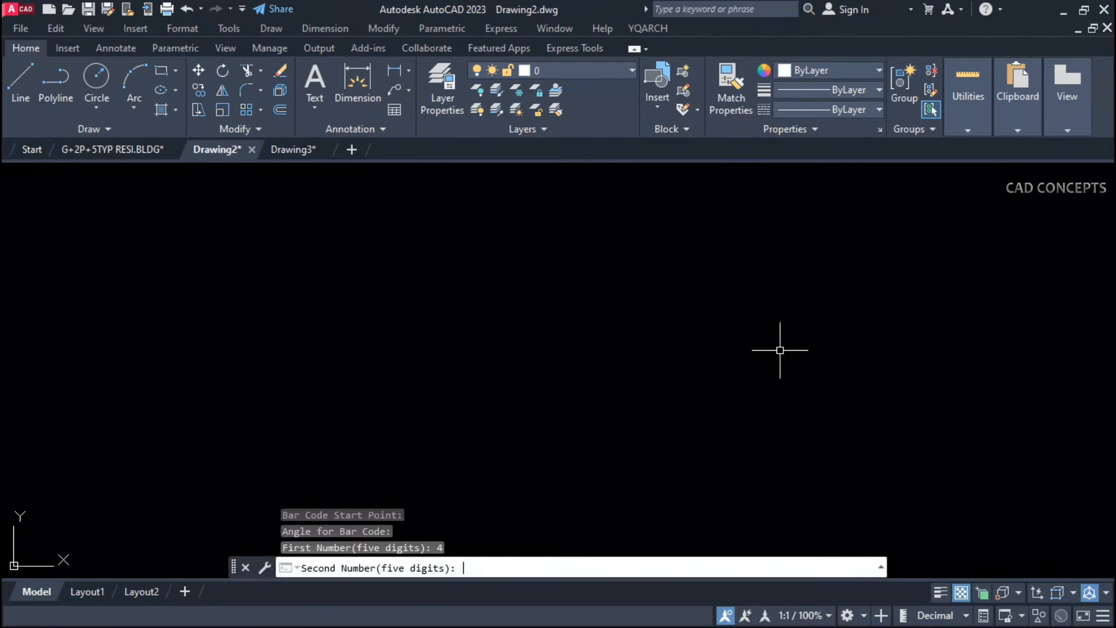
type("9")
key("Return")
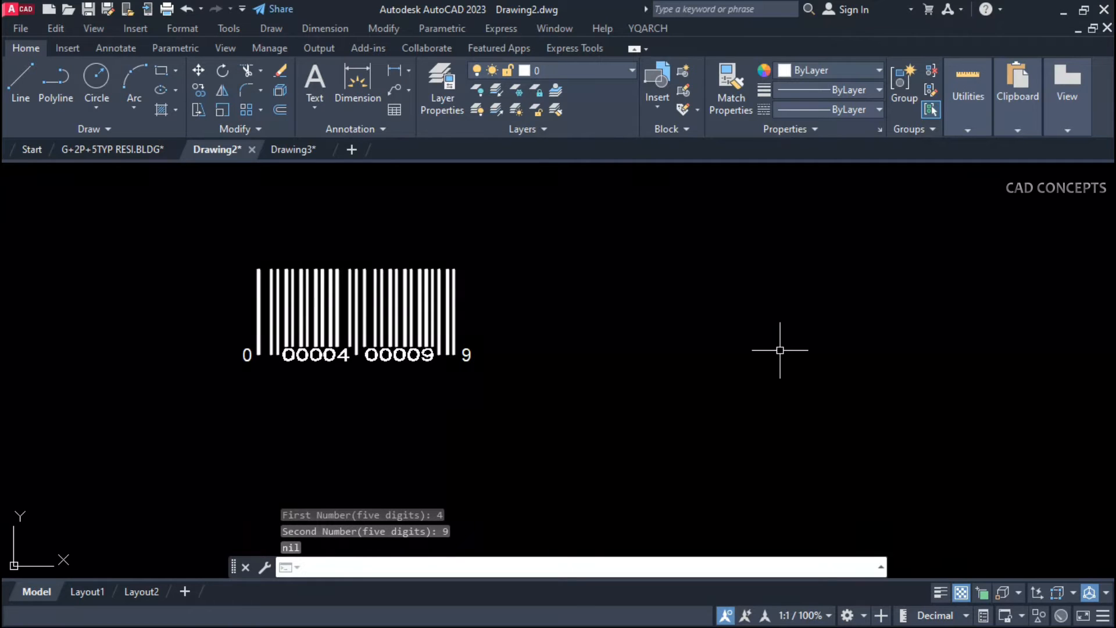
scroll(169, 314, "up", 4)
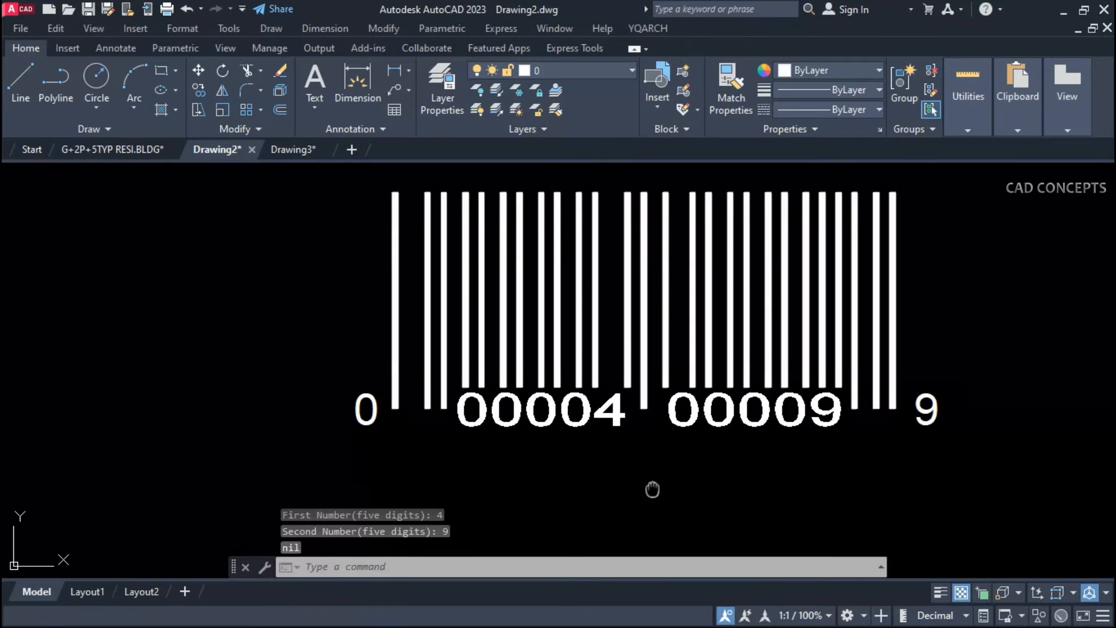
middle_click_drag(652, 490, 629, 513)
left_click(900, 310)
key("Escape")
key("Escape")
key("Escape")
scroll(304, 486, "down", 4)
Create another horizontal barcode above the first one, using 3 as the first number and 8 as the second
key("Return")
left_click(285, 271)
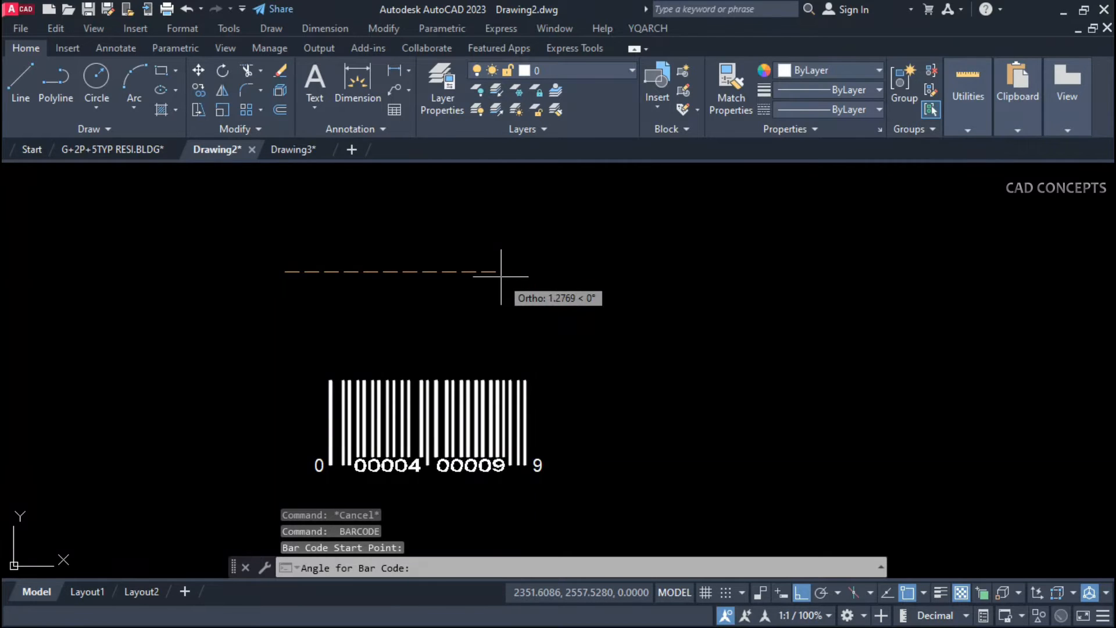
left_click(483, 276)
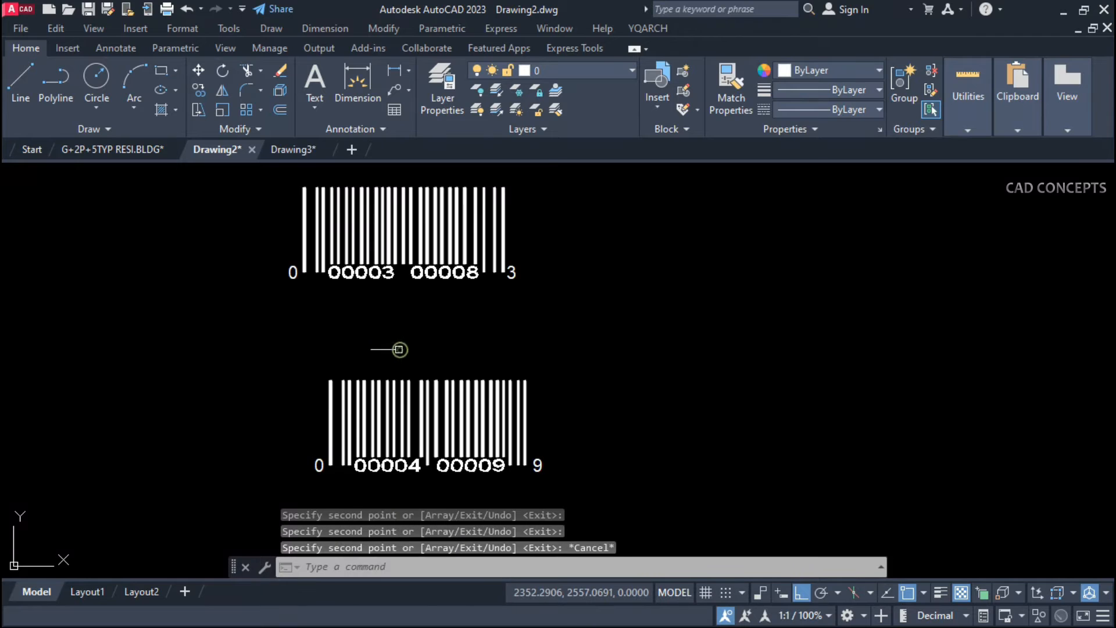
scroll(424, 336, "up", 5)
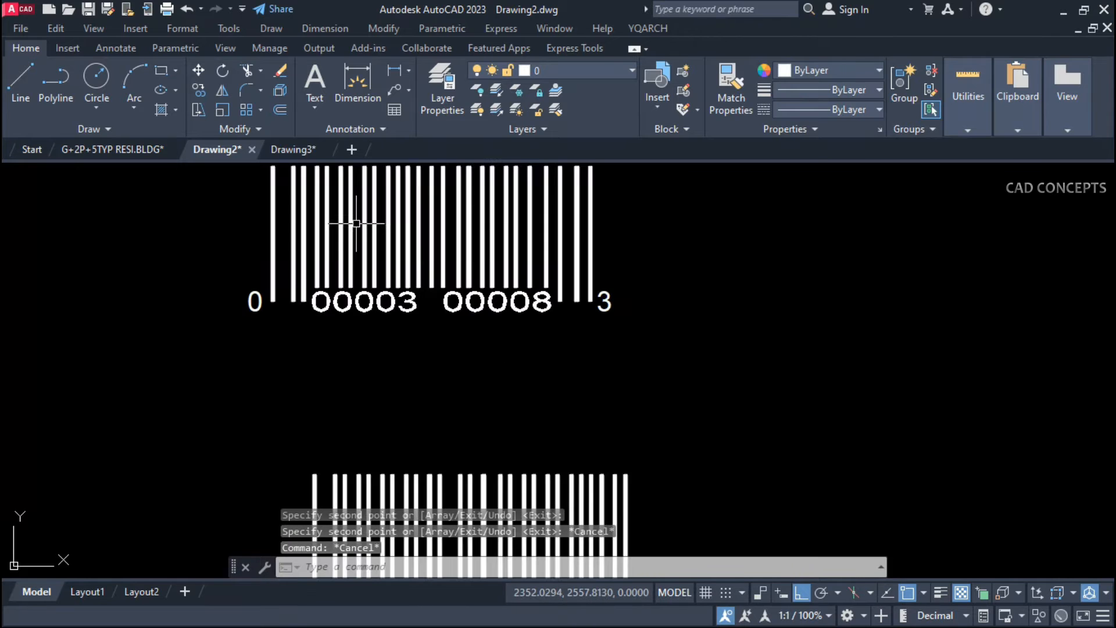
middle_click_drag(424, 337, 436, 356)
left_click(733, 327)
left_click(130, 425)
key("Escape")
key("Escape")
key("Escape")
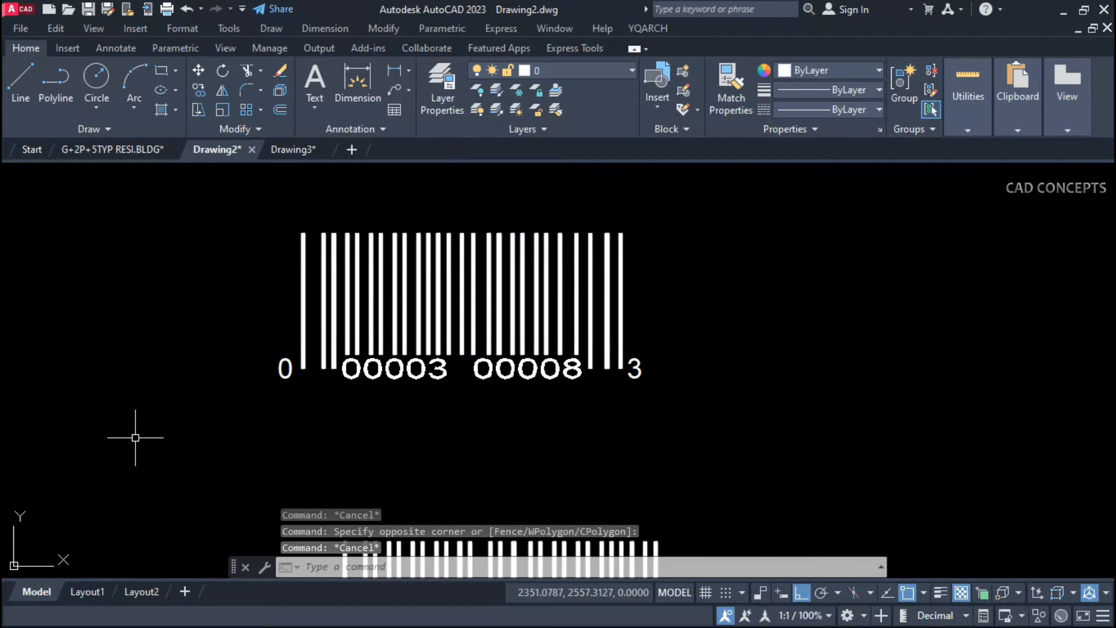
scroll(360, 296, "down", 3)
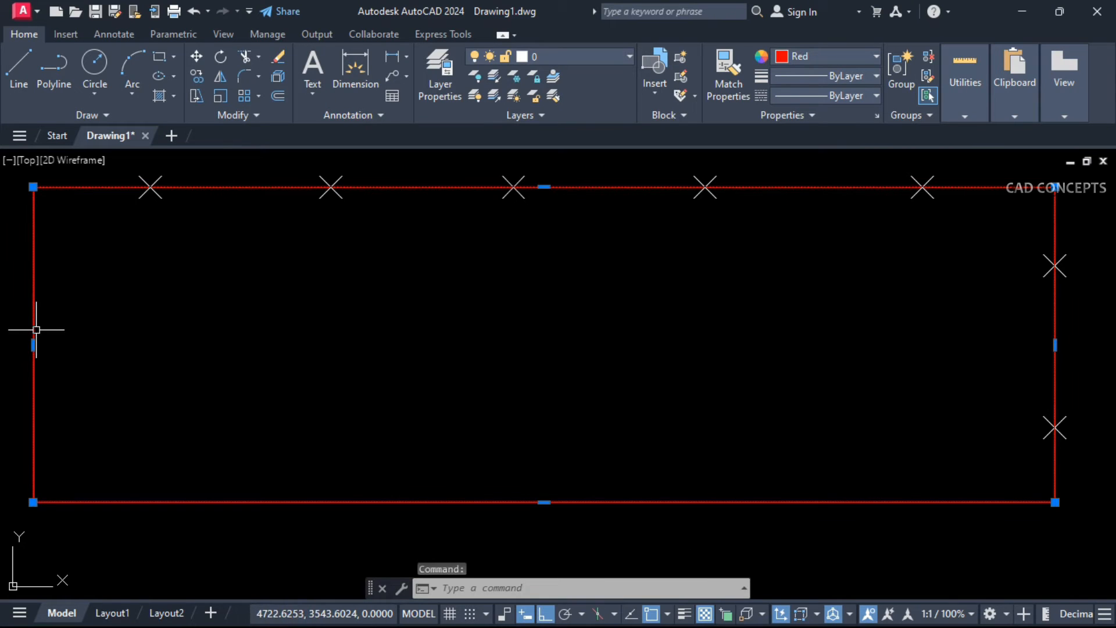
Divide the red rectangle with ADIV by a horizontal line through the upper point marker on its right edge
key("Escape")
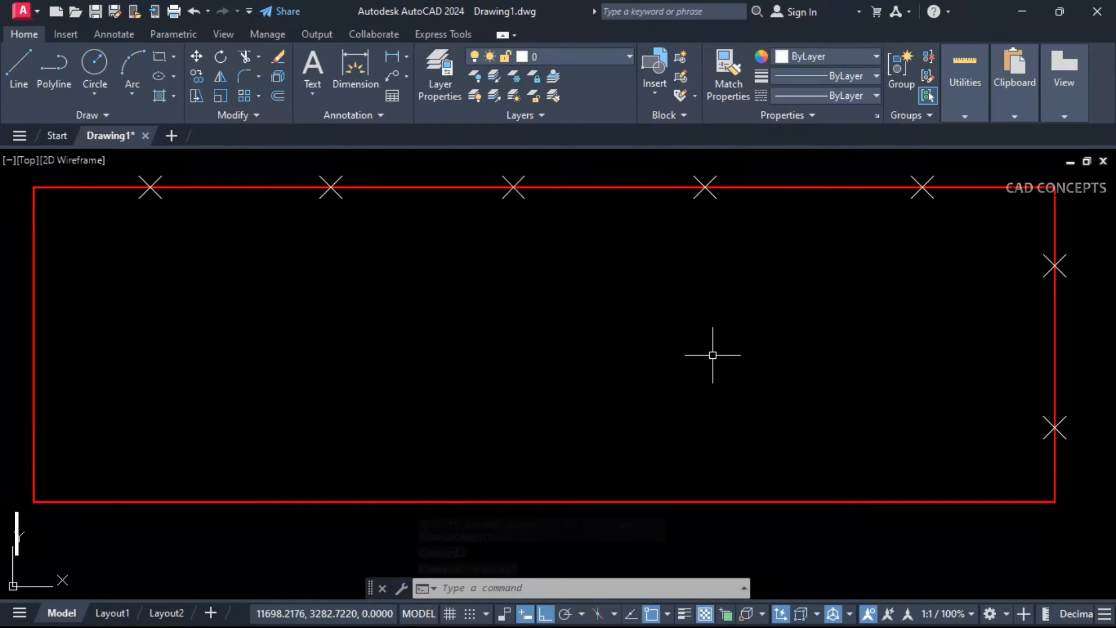
type("ad")
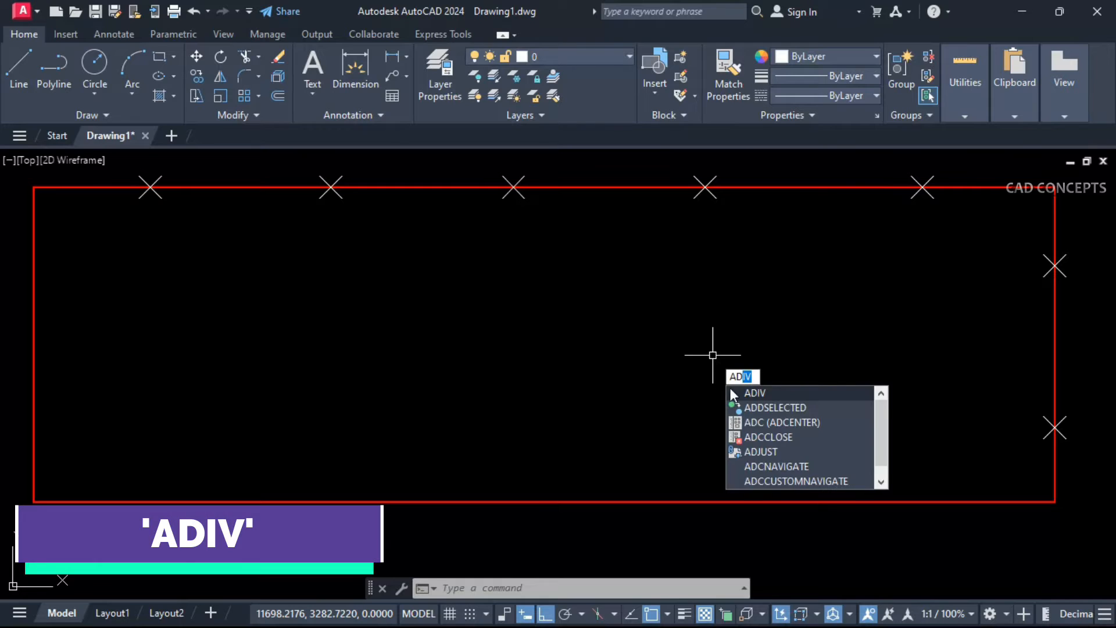
left_click(736, 394)
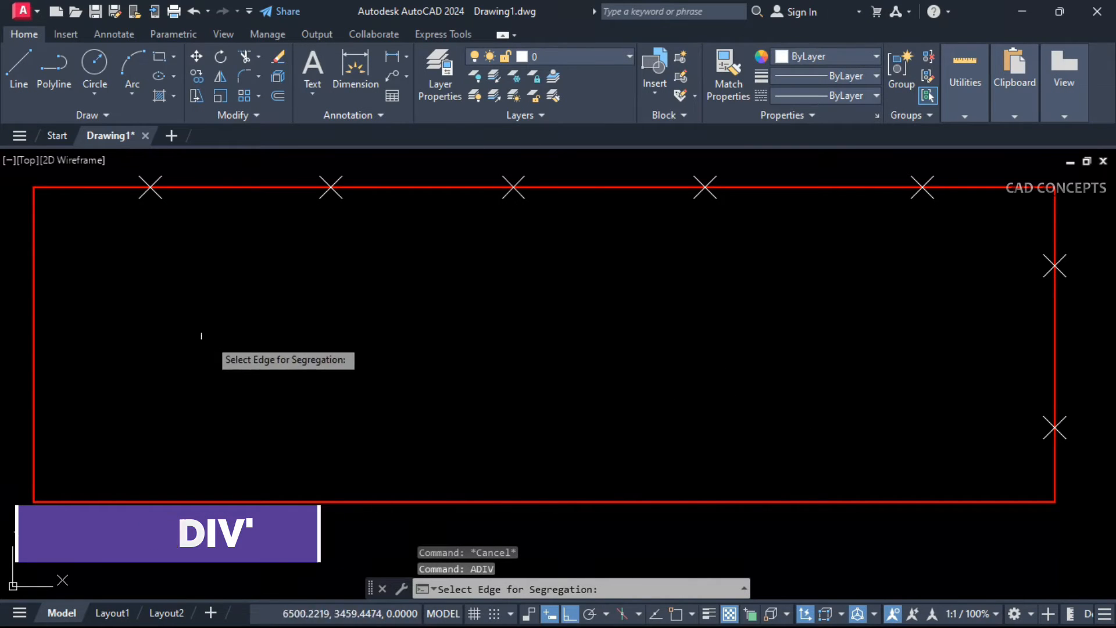
left_click(70, 187)
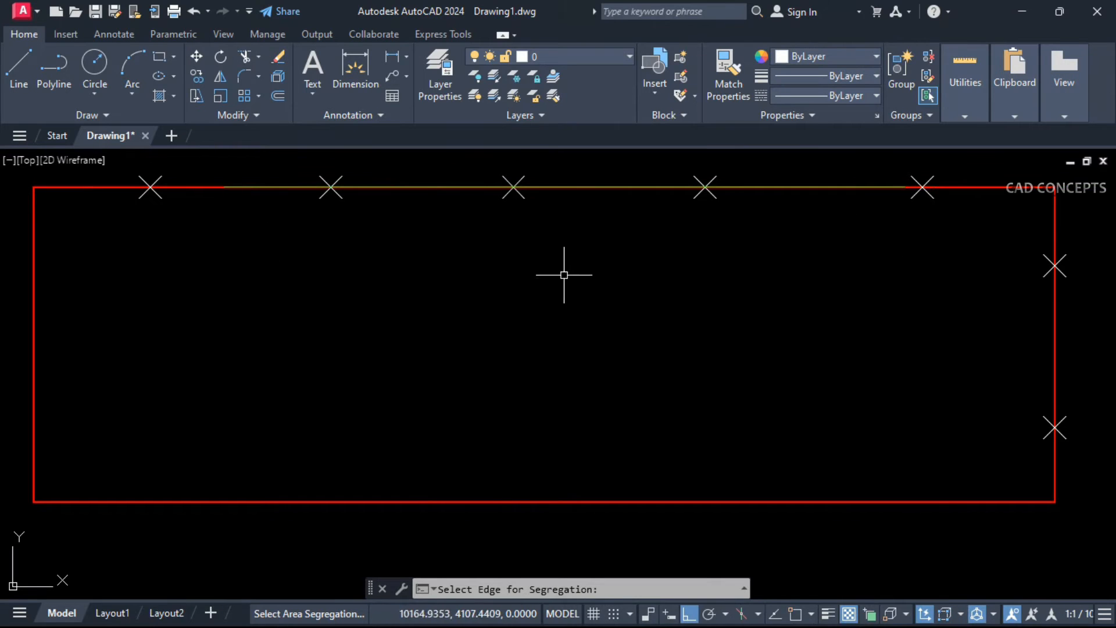
left_click(1056, 264)
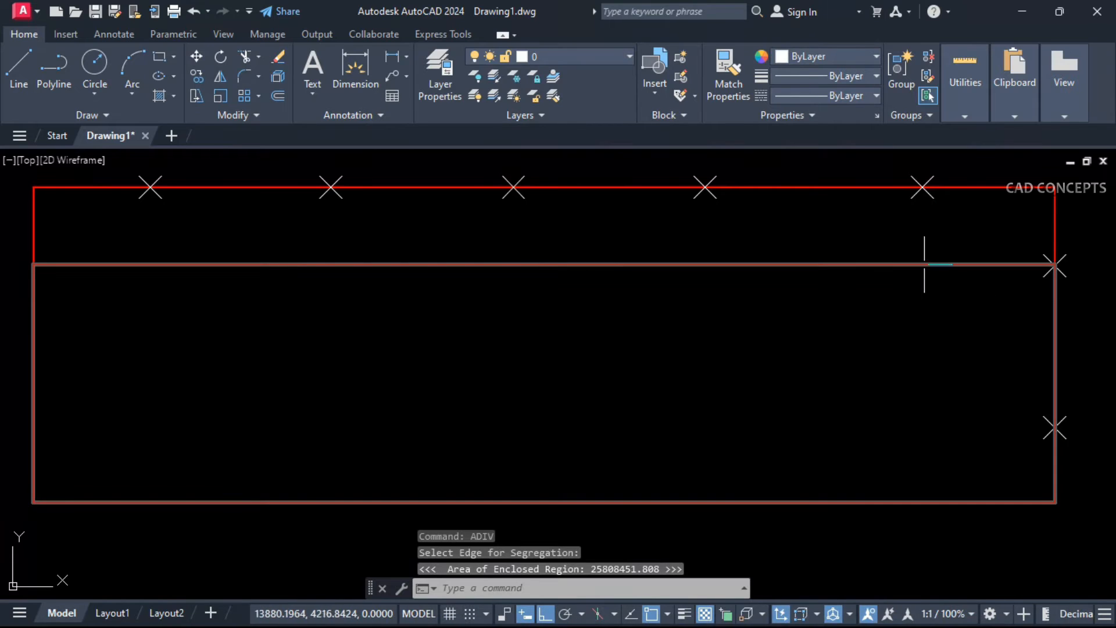
key("Escape")
Divide the red rectangle with ADIV by vertical lines through the second to fifth point markers along its top edge
key("Return")
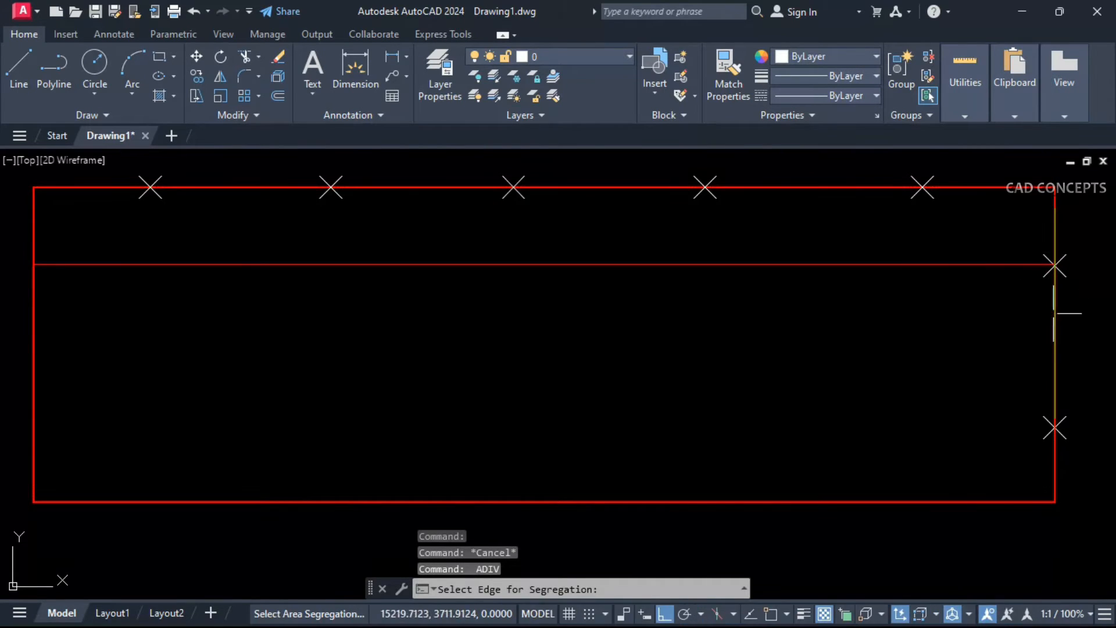
left_click(924, 188)
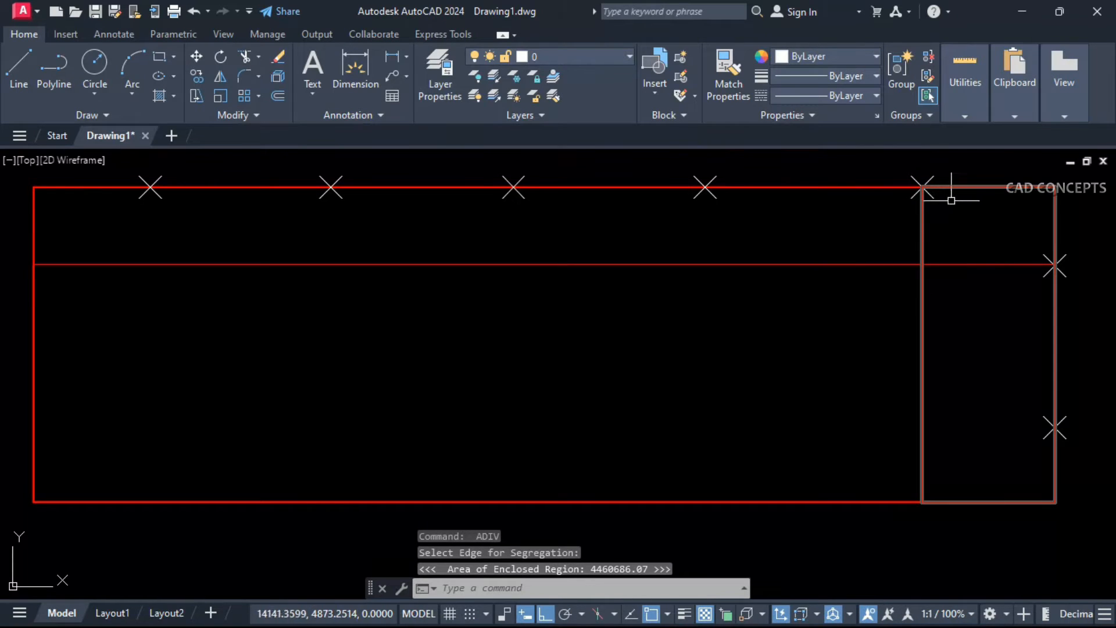
key("Return")
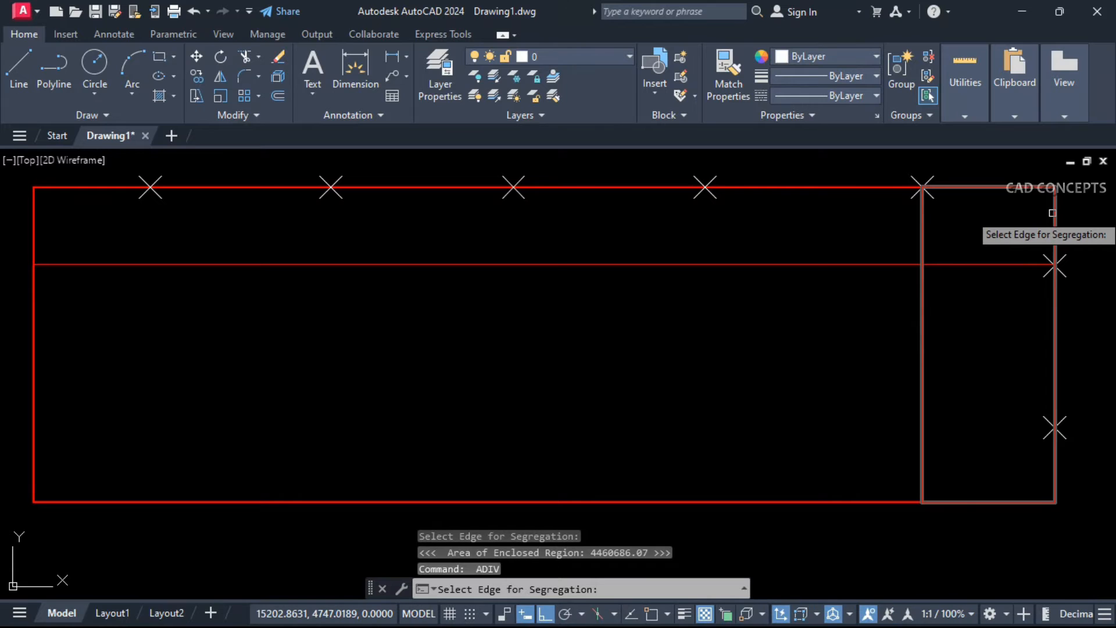
left_click(35, 240)
key("Escape")
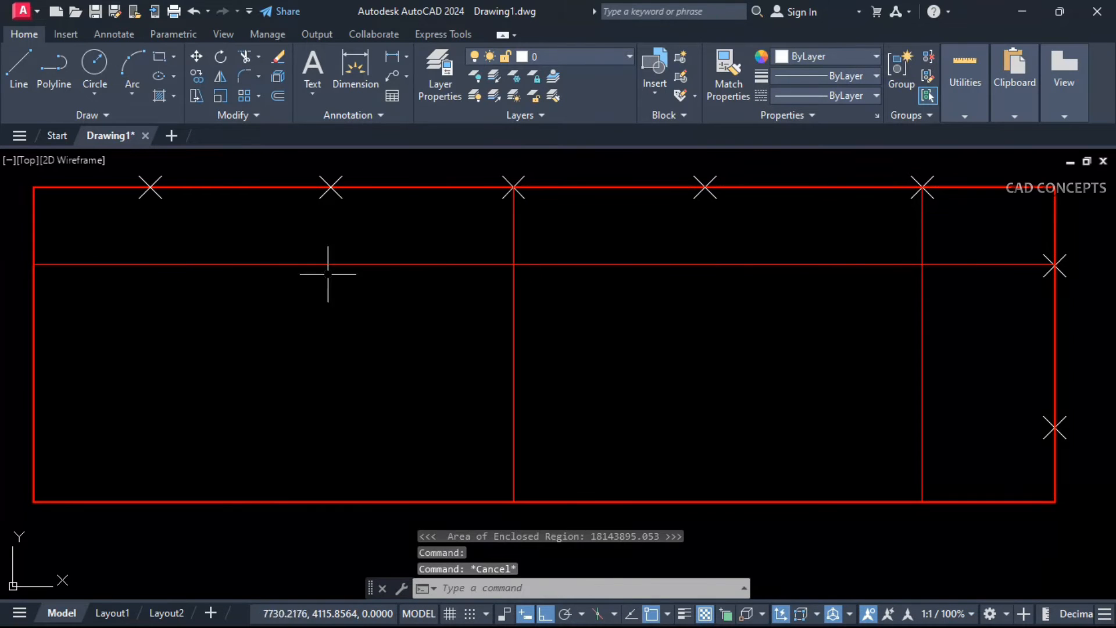
key("Return")
left_click(34, 229)
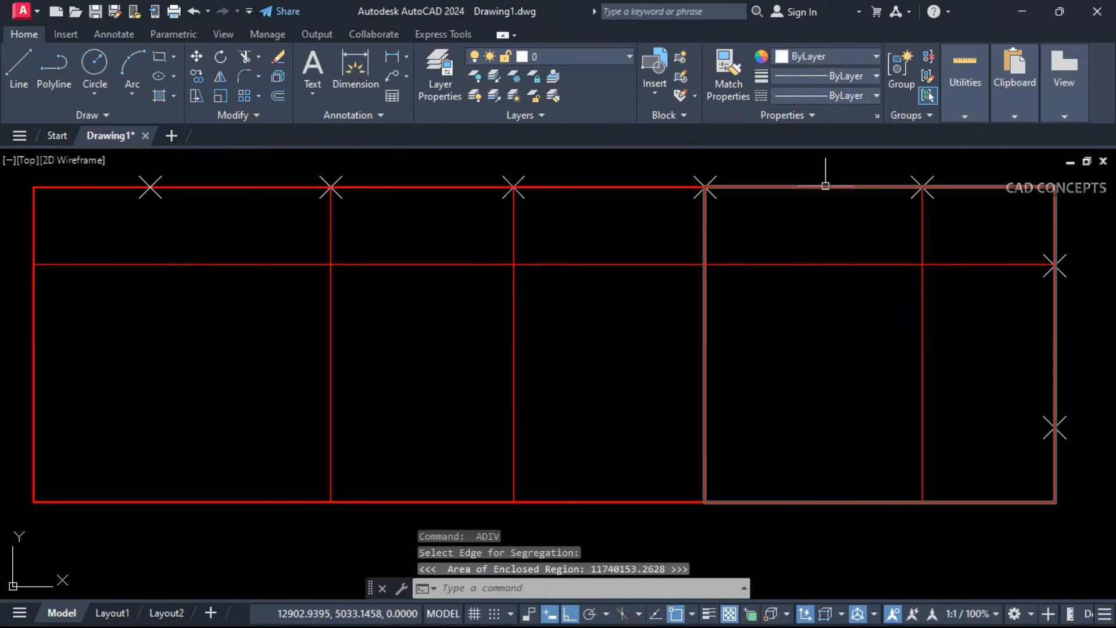
Divide the rectangle's right-hand region with ADIV by a horizontal line through the lower point marker on the right edge
key("Return")
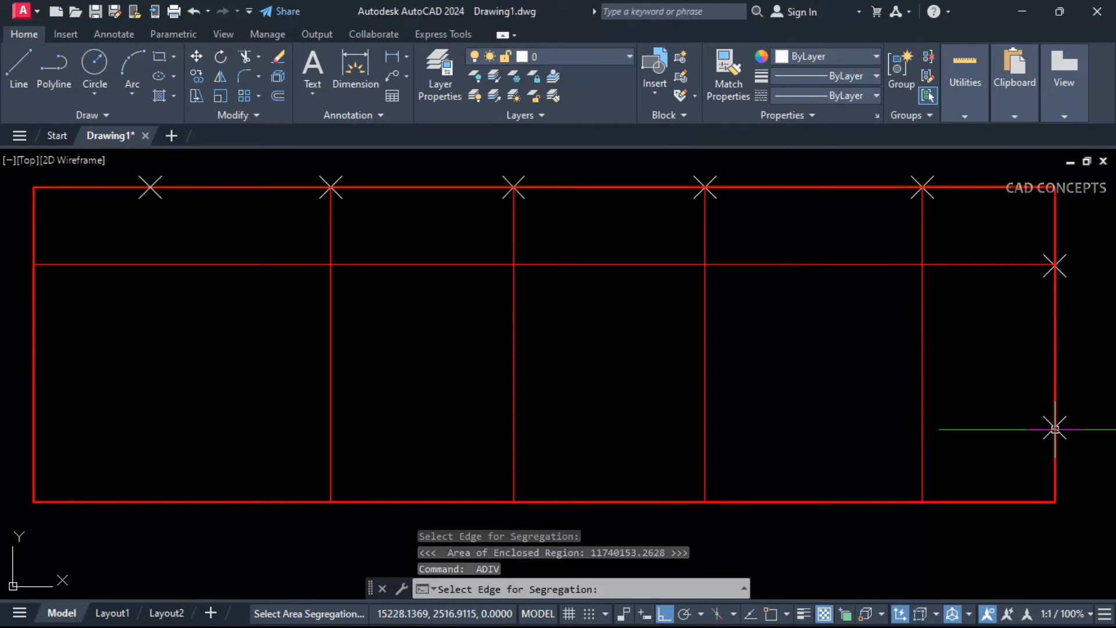
left_click(1055, 429)
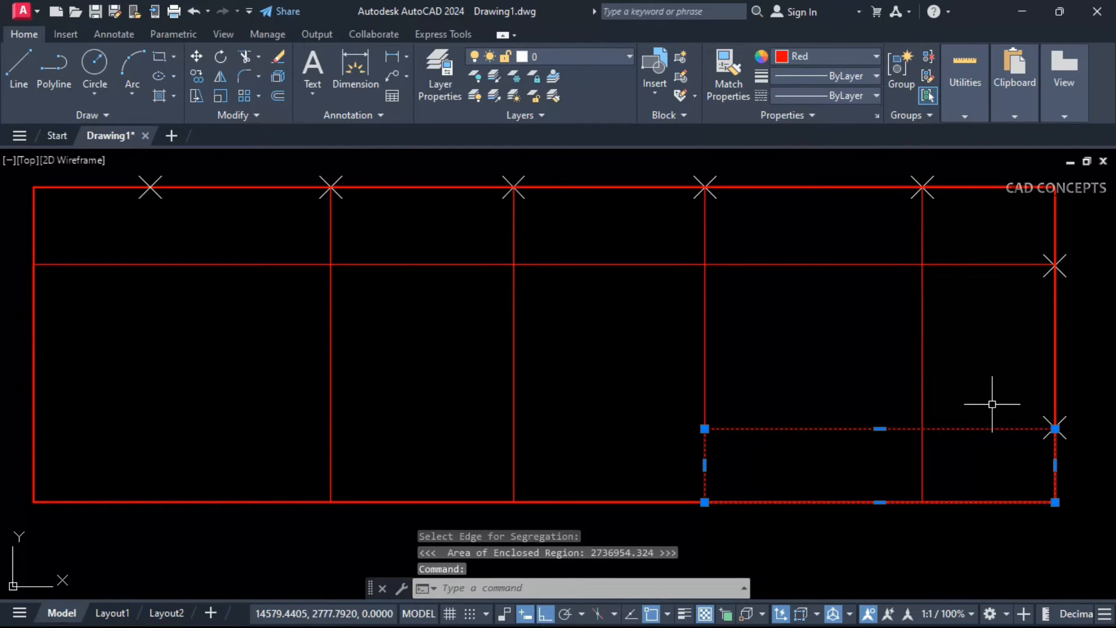
key("Escape")
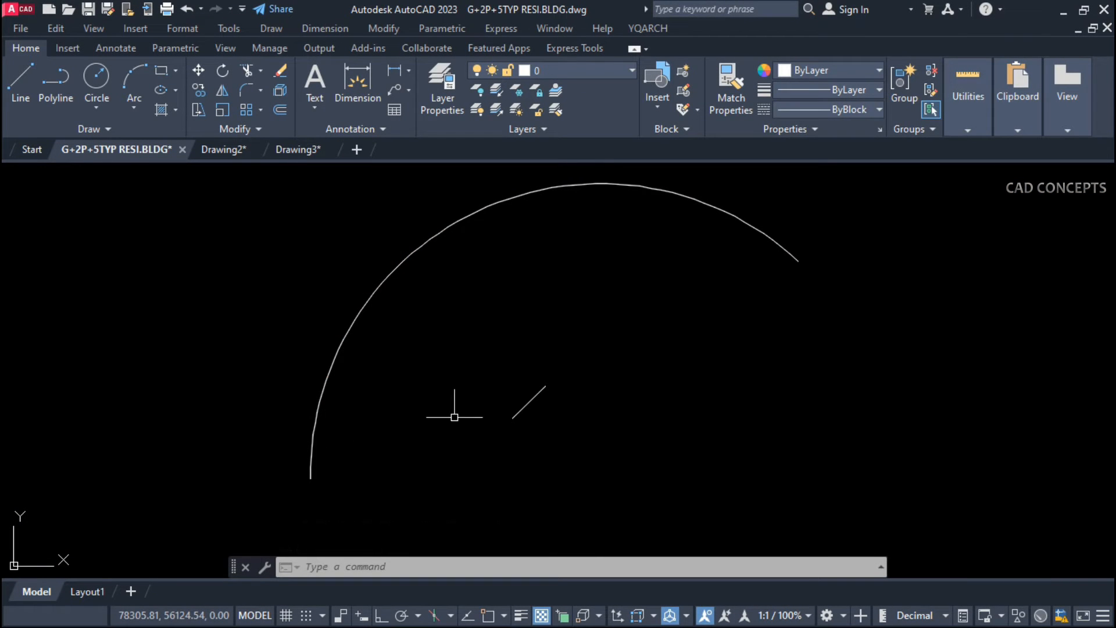
Change the color of the short diagonal line inside the arc to red
left_click(528, 403)
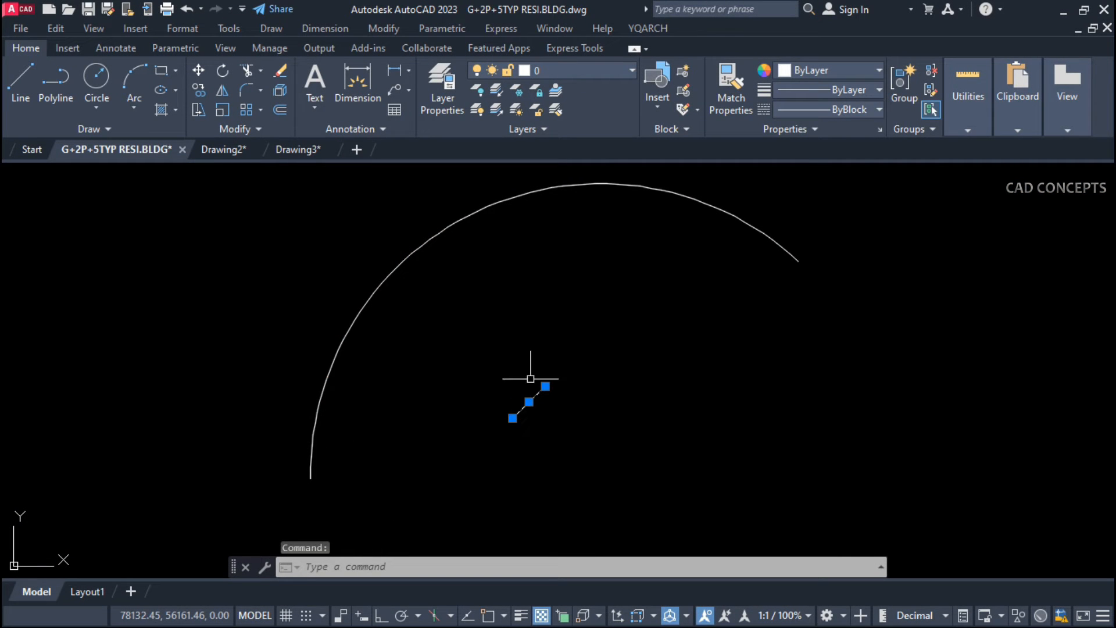
key("Escape")
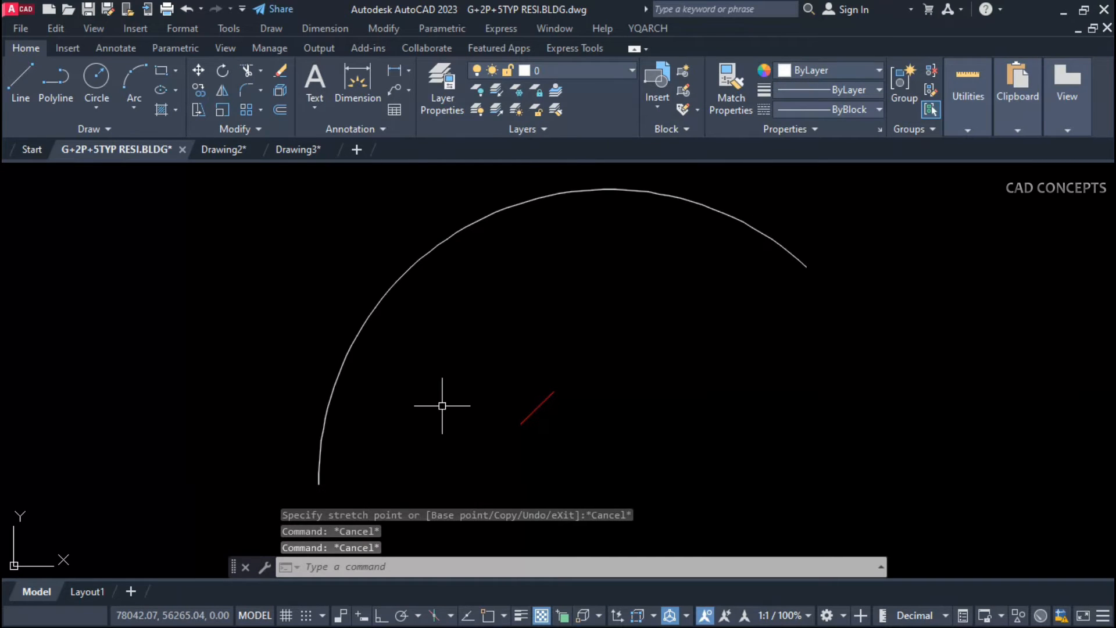
Convert the arc with CURSE into straight segments as long as the short red line, removing the old curve
type("CU")
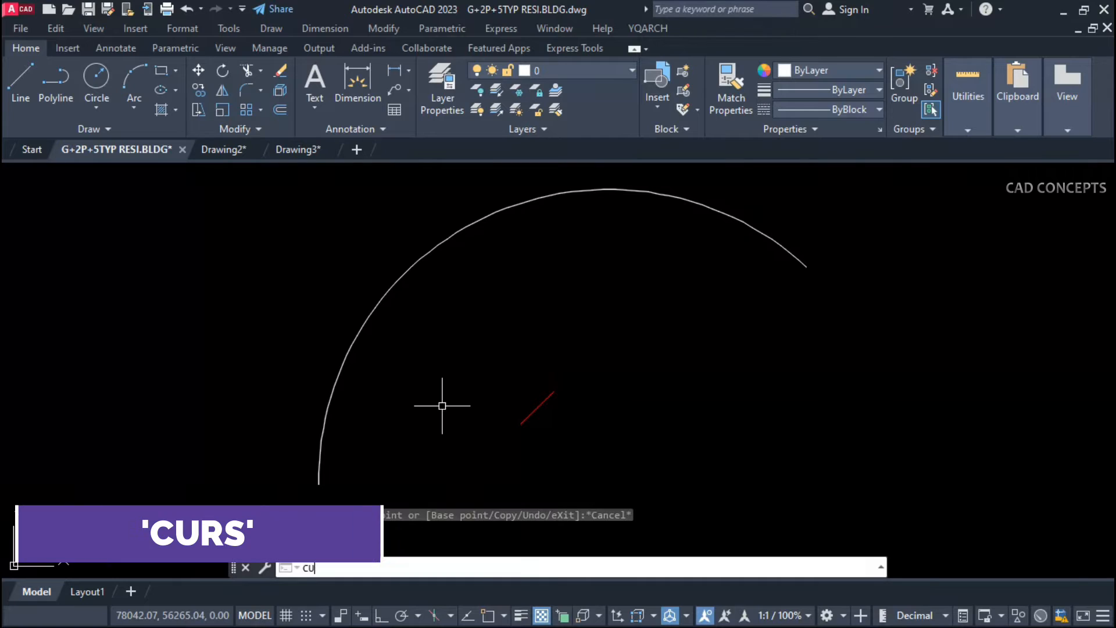
type("RS")
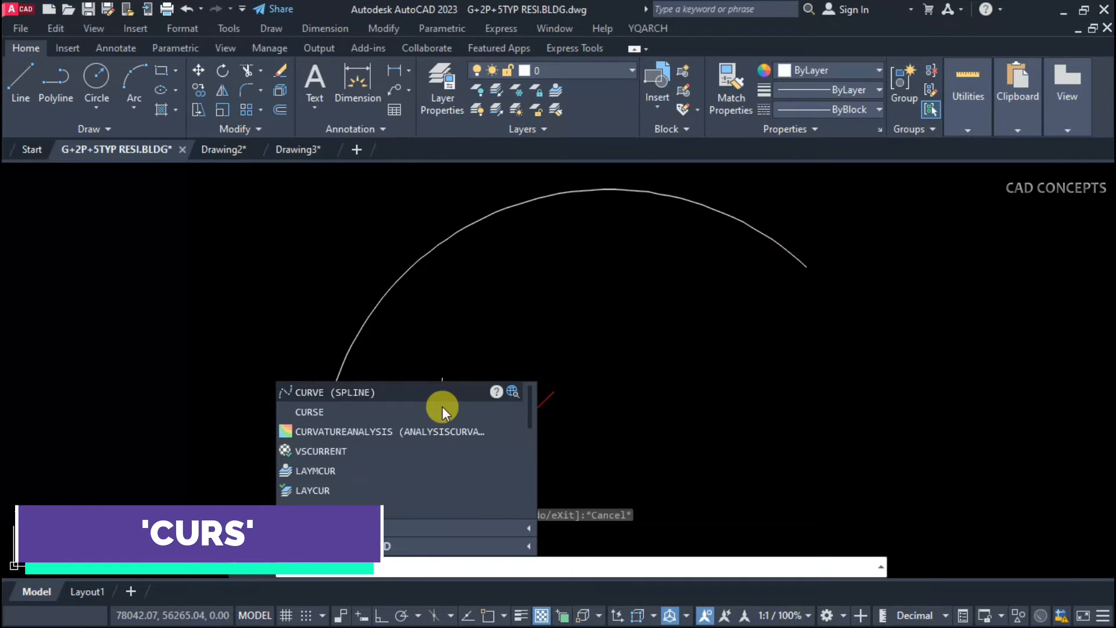
key("Return")
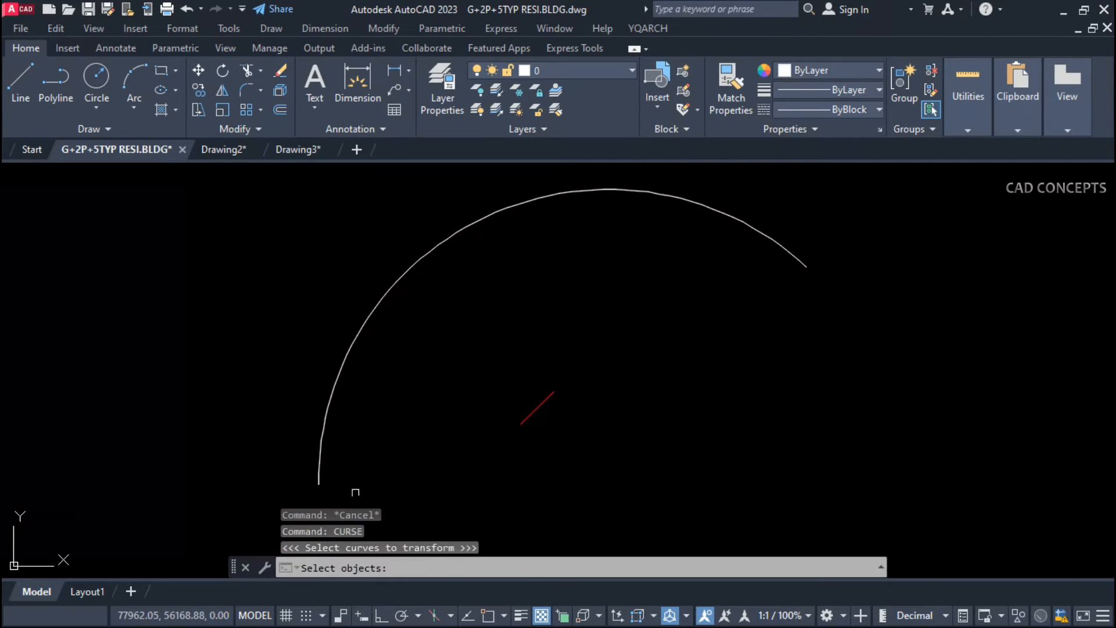
left_click(390, 291)
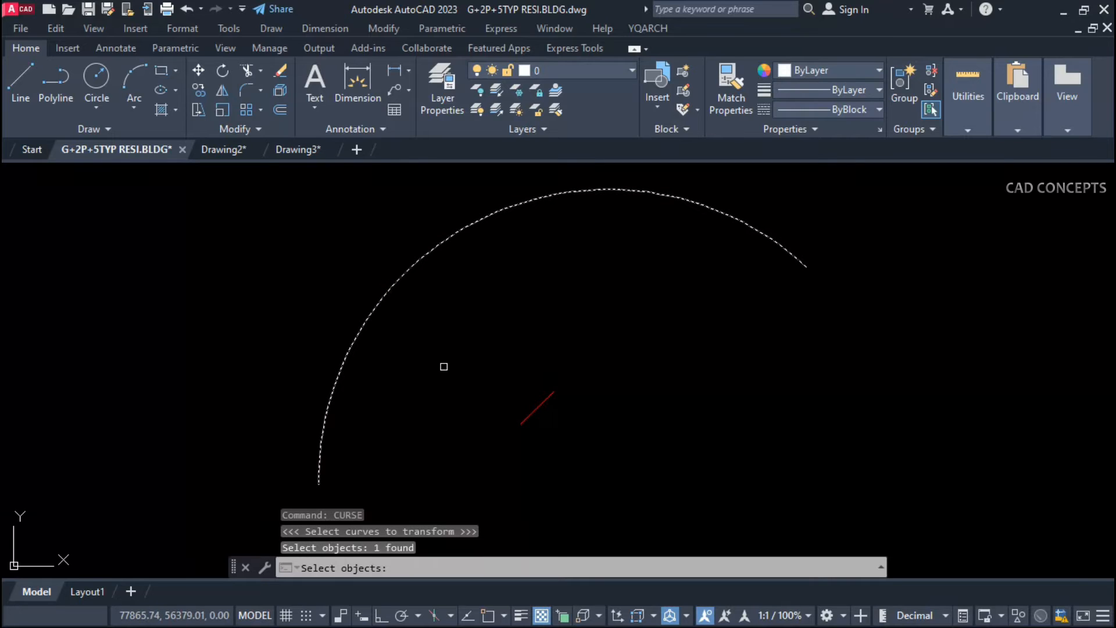
key("Return")
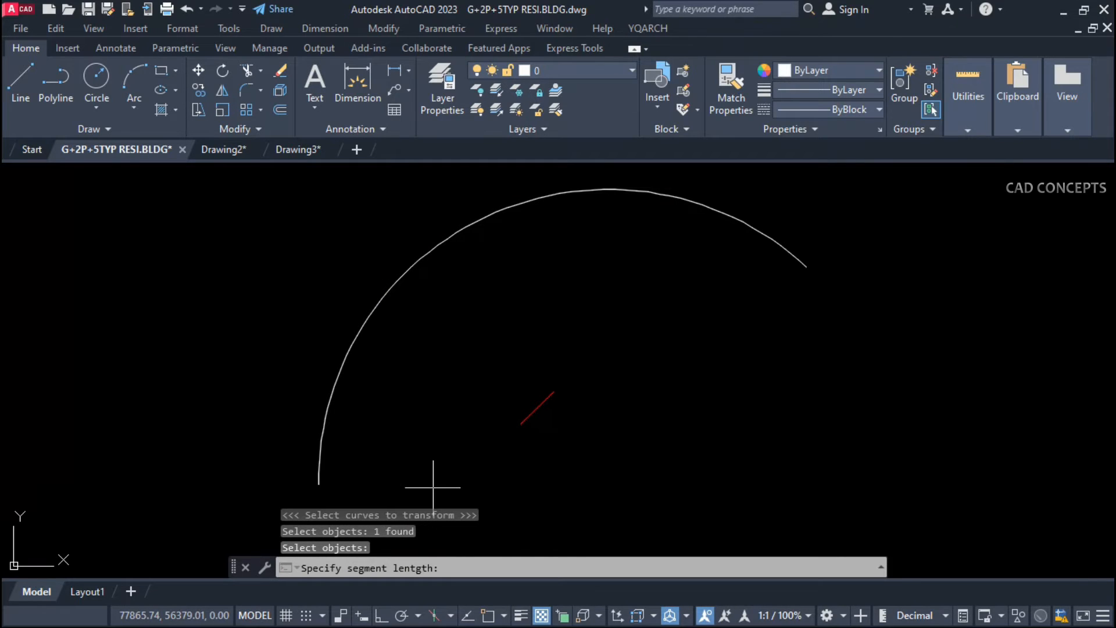
left_click(522, 423)
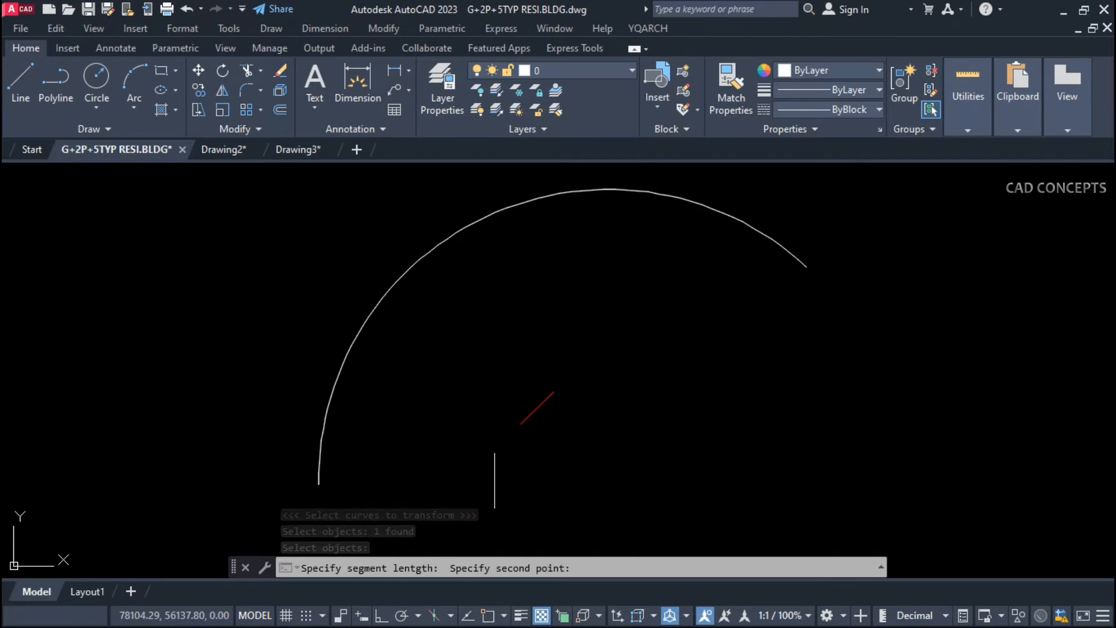
left_click(553, 393)
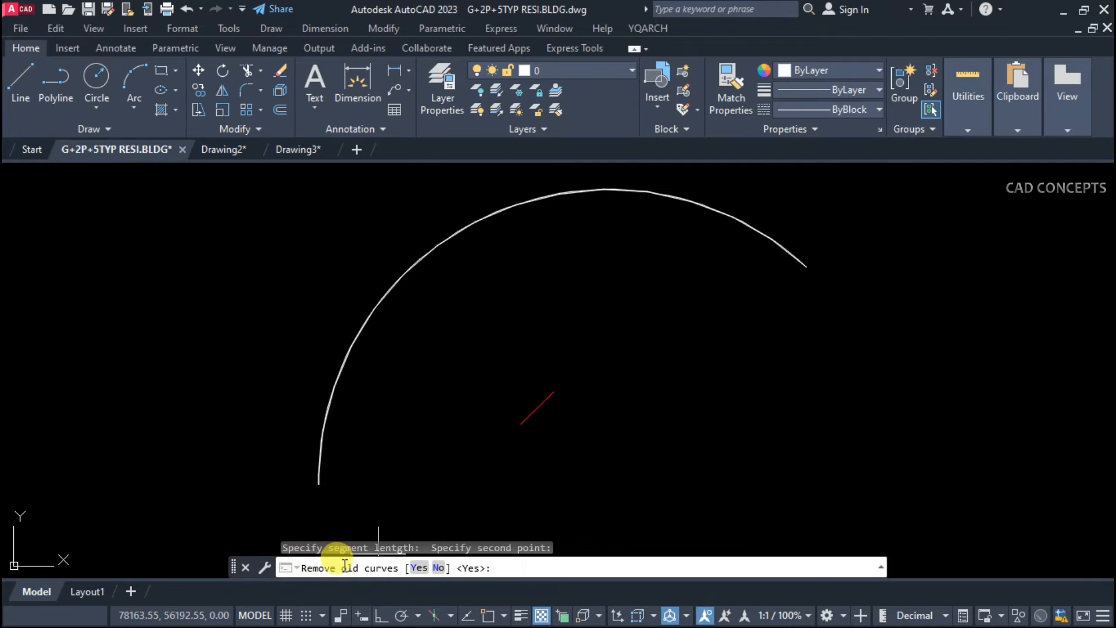
left_click(419, 569)
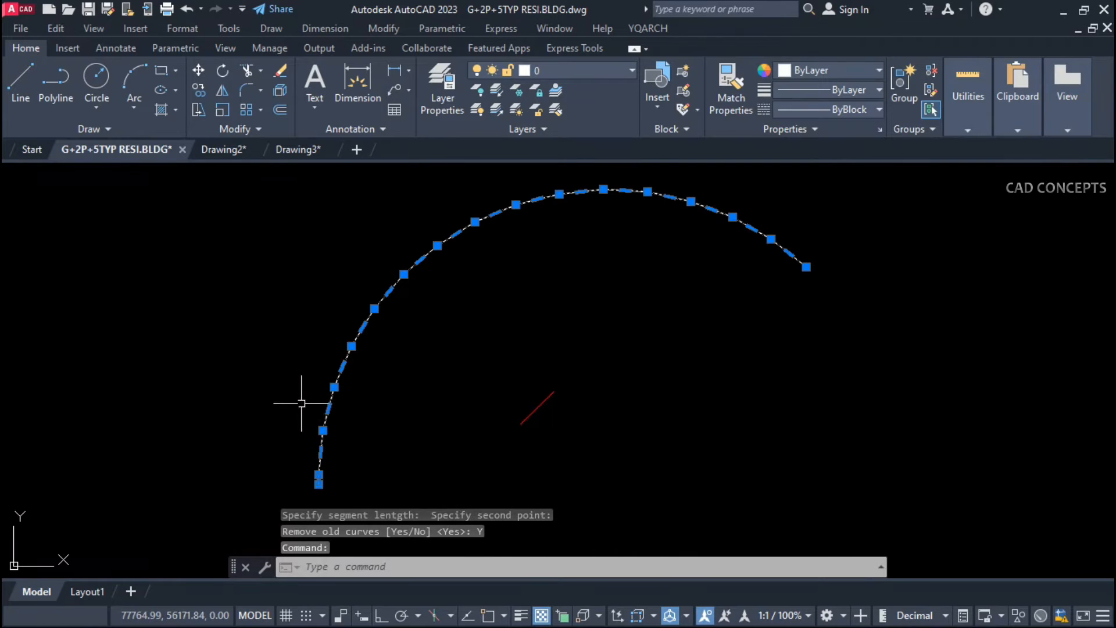
left_click(325, 408)
key("Escape")
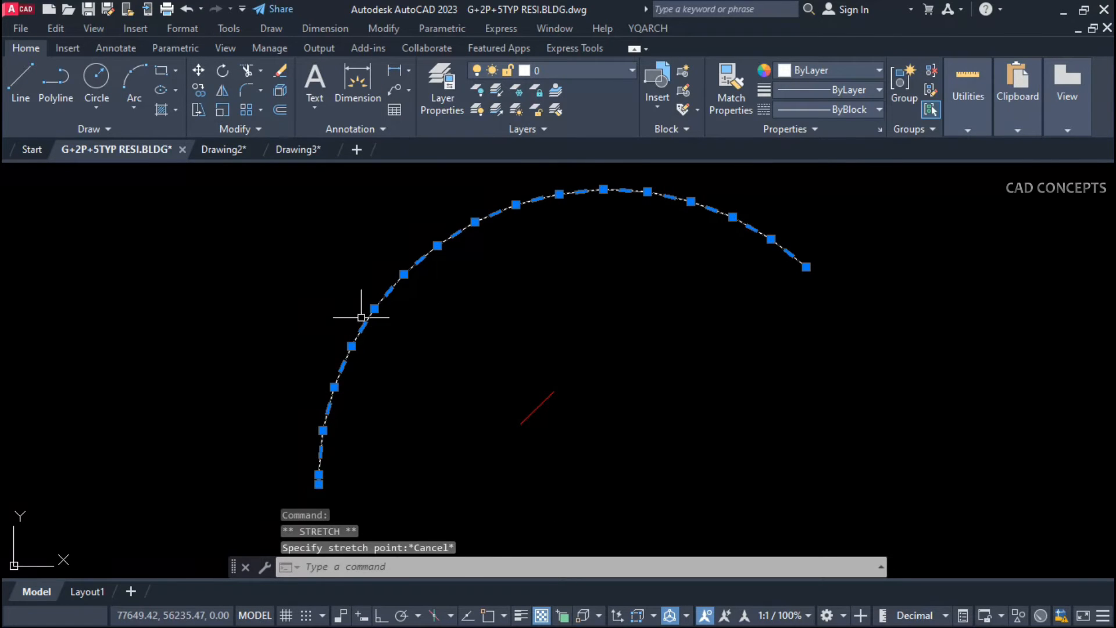
left_click(363, 328)
key("Escape")
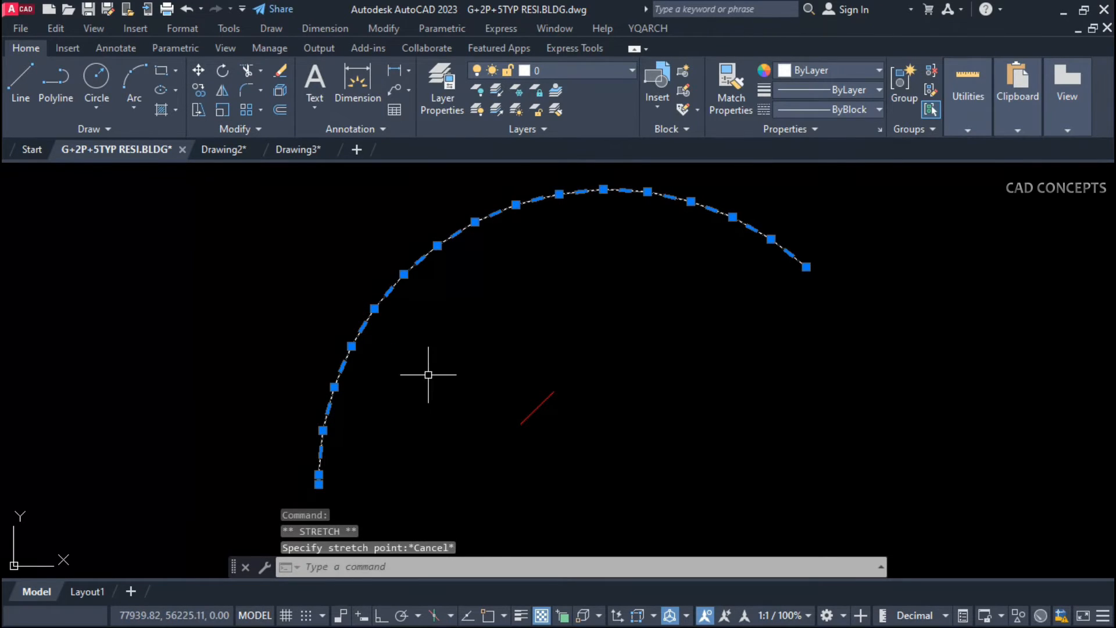
Inspect the straight segments along the upper part of the converted arc by their midpoint grips
left_click(415, 266)
key("Escape")
left_click(535, 200)
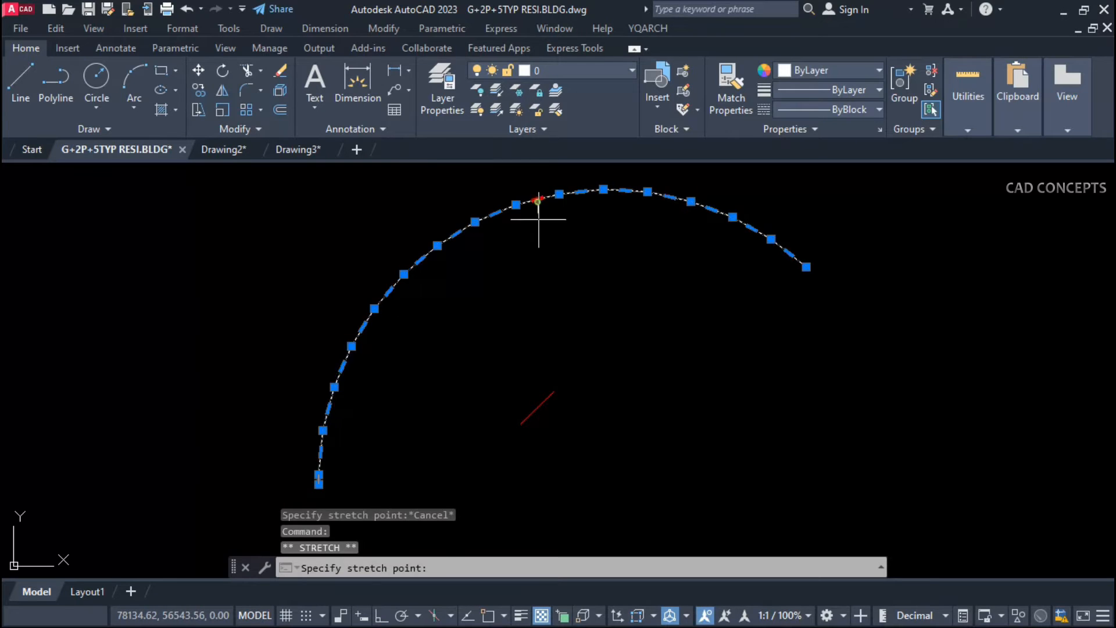
key("Escape")
left_click(626, 190)
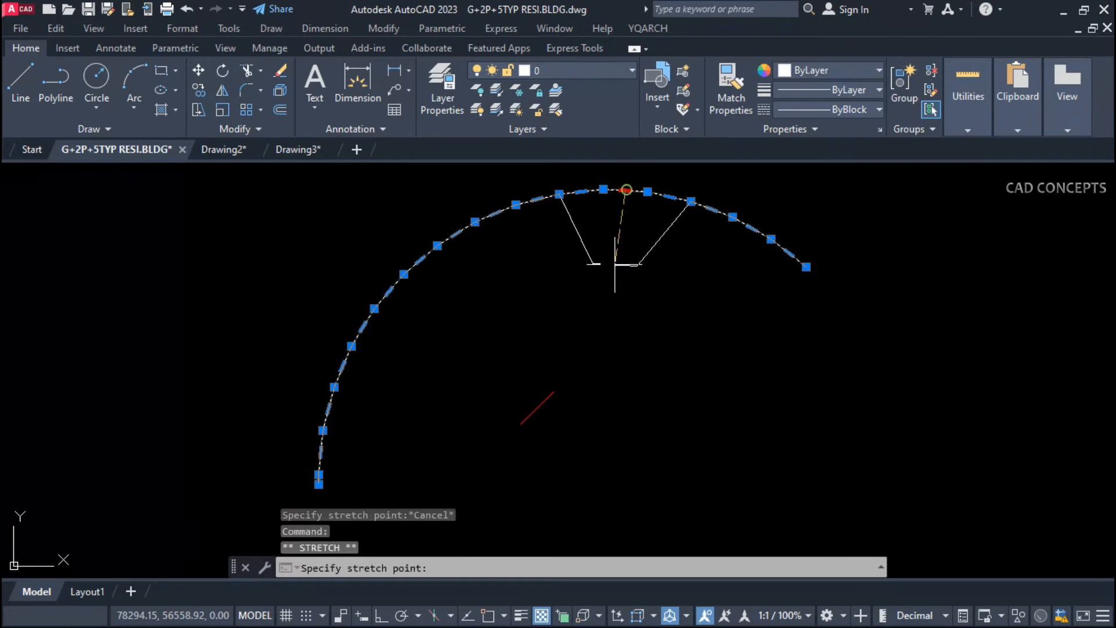
key("Escape")
key("Escape")
key("Escape")
Examine the final segment at the lower end of the converted polyline up close
left_click(312, 487)
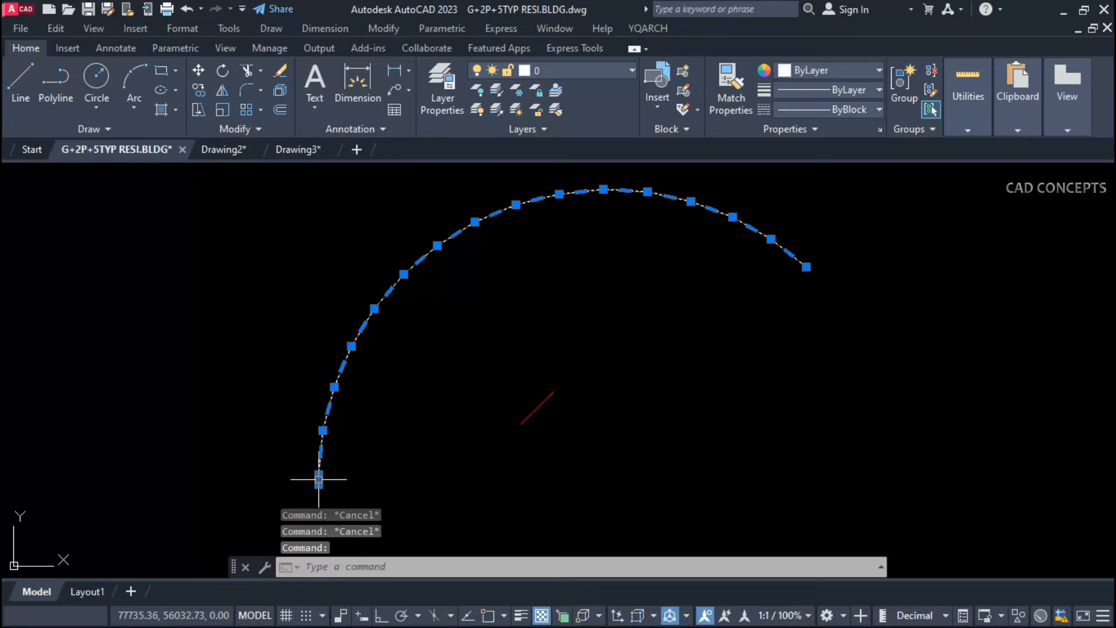
left_click(319, 479)
key("Escape")
key("Escape")
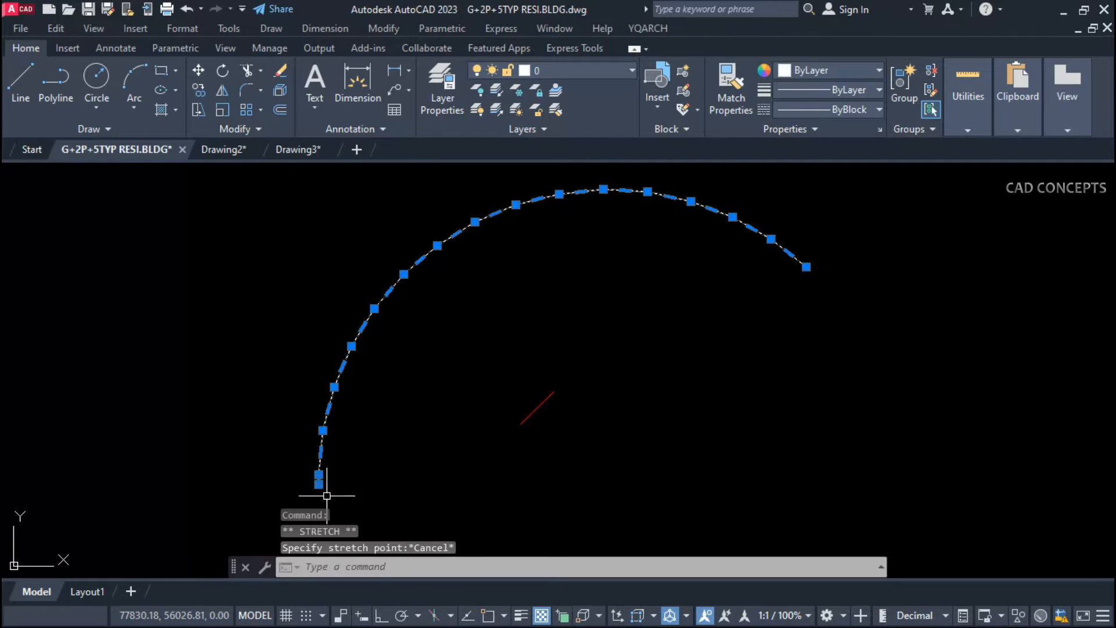
scroll(325, 462, "up", 5)
left_click(329, 459)
scroll(327, 449, "up", 3)
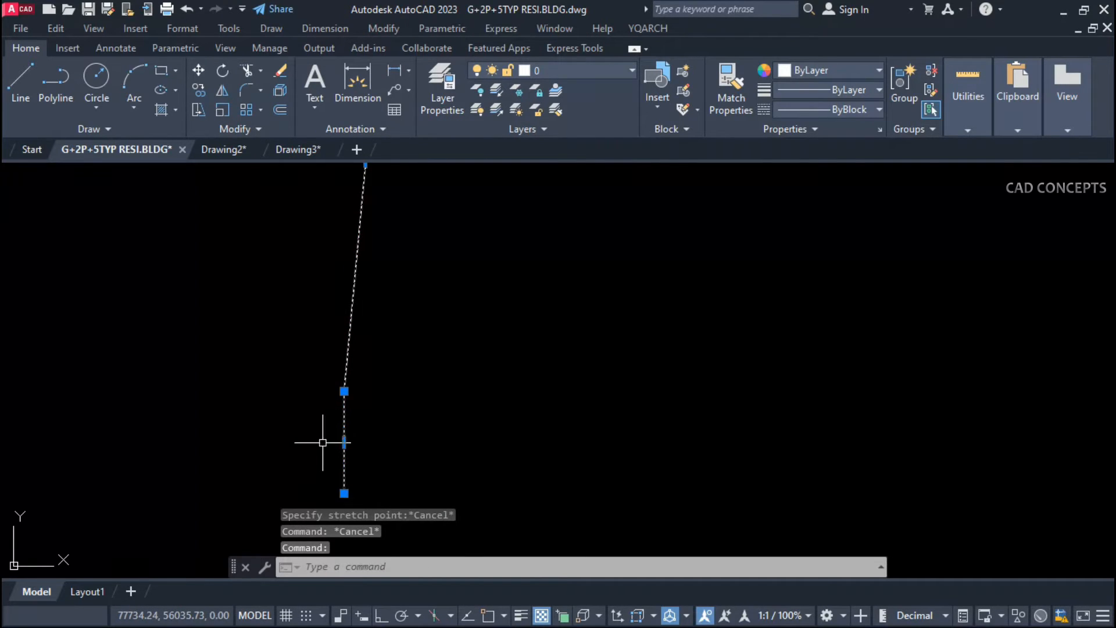
scroll(320, 462, "down", 6)
scroll(459, 424, "down", 3)
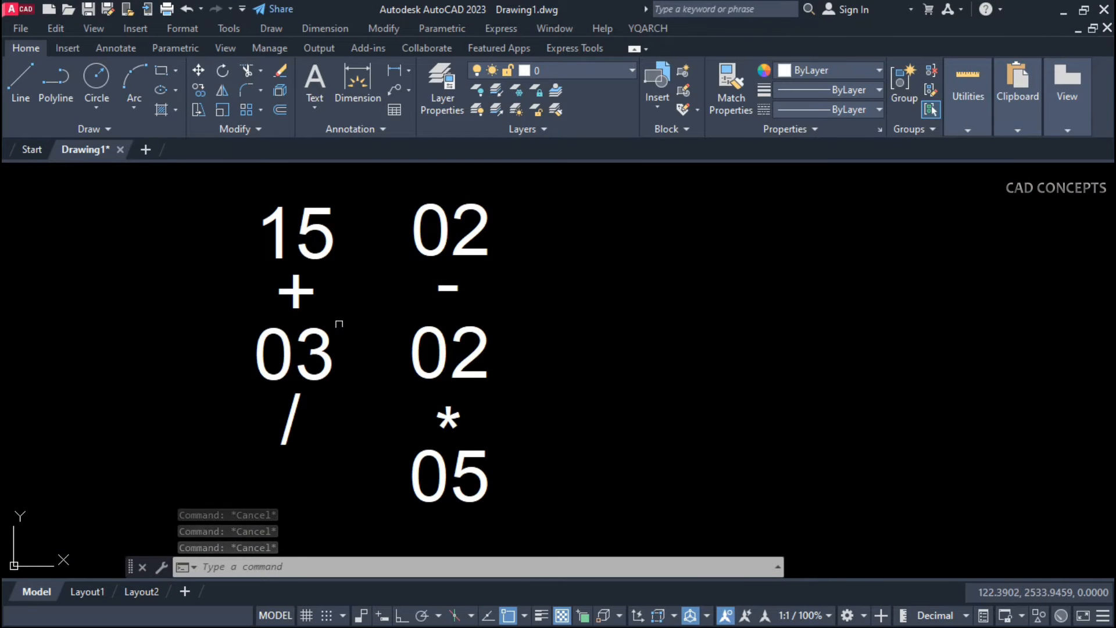
left_click(215, 182)
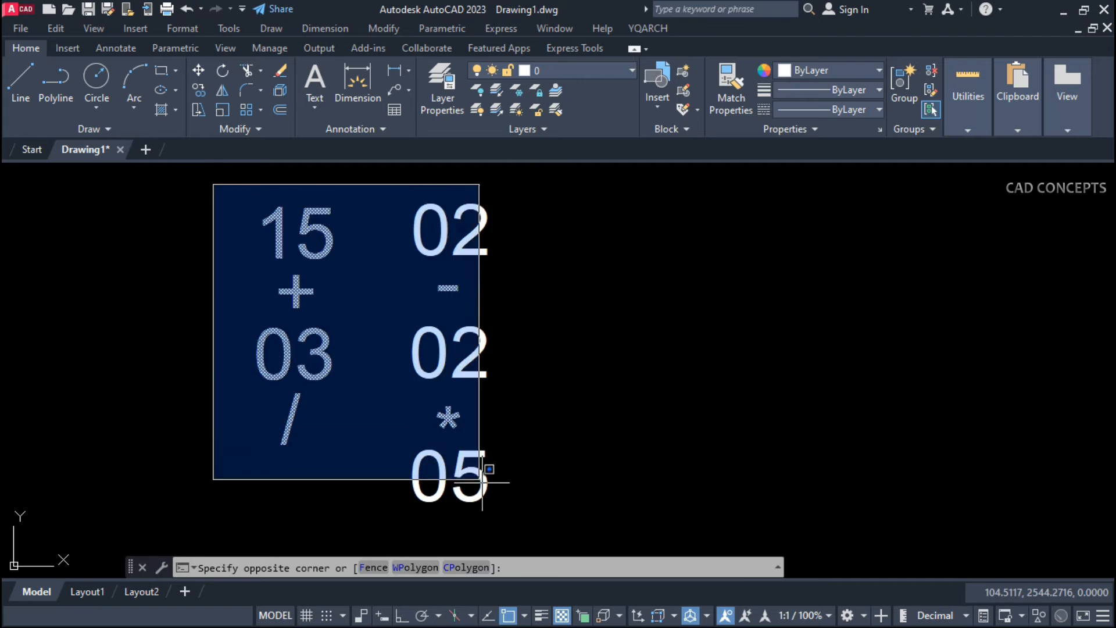
left_click(513, 519)
key("Escape")
key("Escape")
key("Escape")
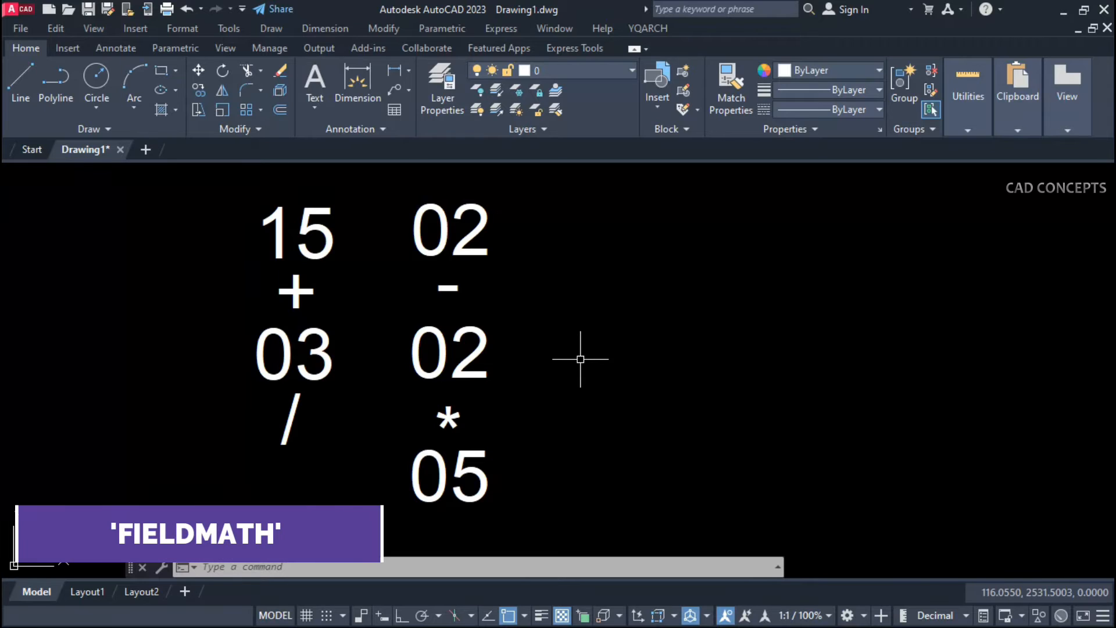
Start a FIELDMATH calculation with the number text 15 and add the number text 03 below it
type("FIELDMATH")
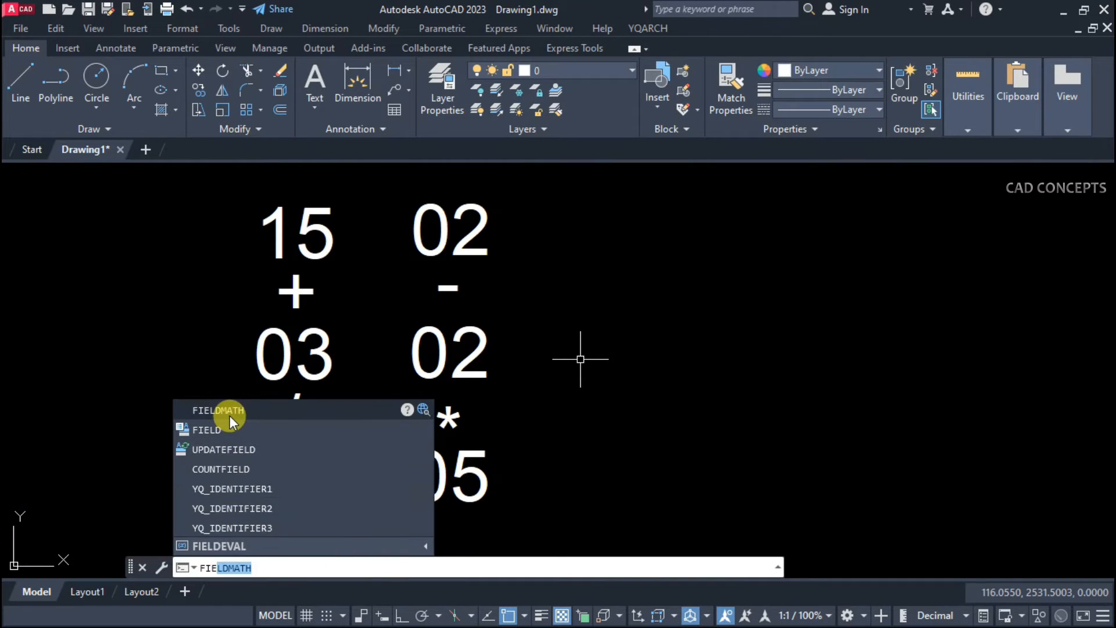
left_click(229, 417)
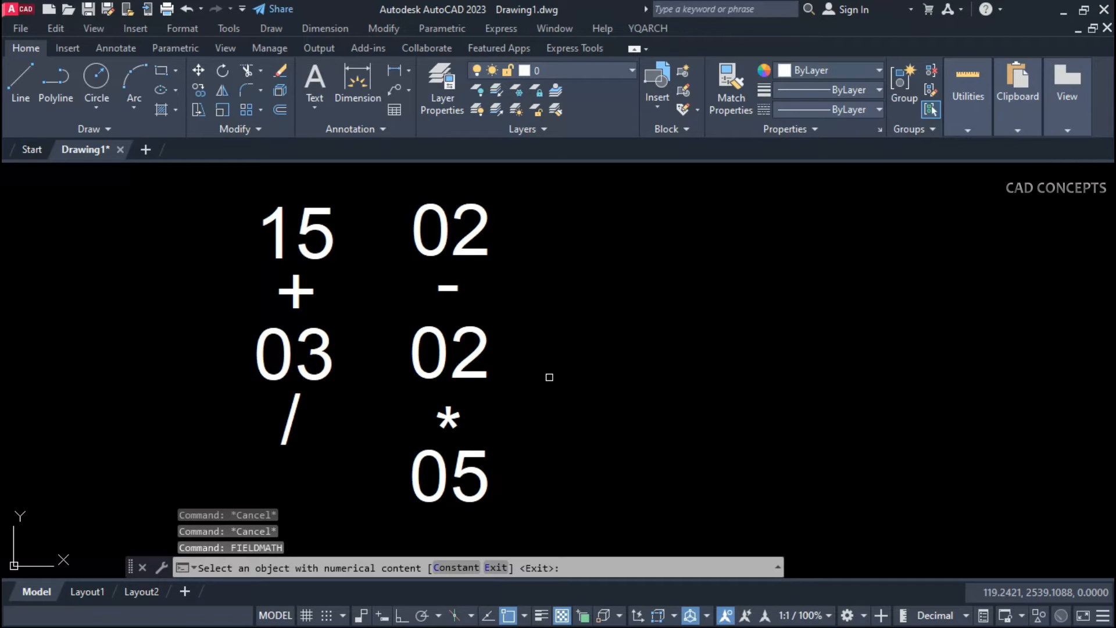
left_click(297, 230)
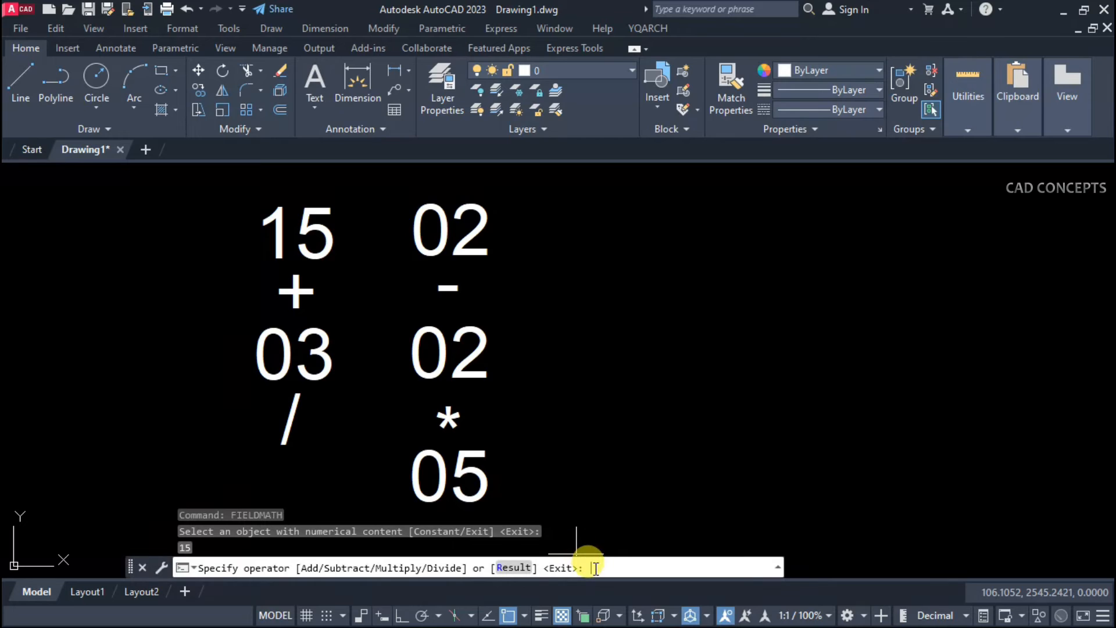
type("A")
key("Return")
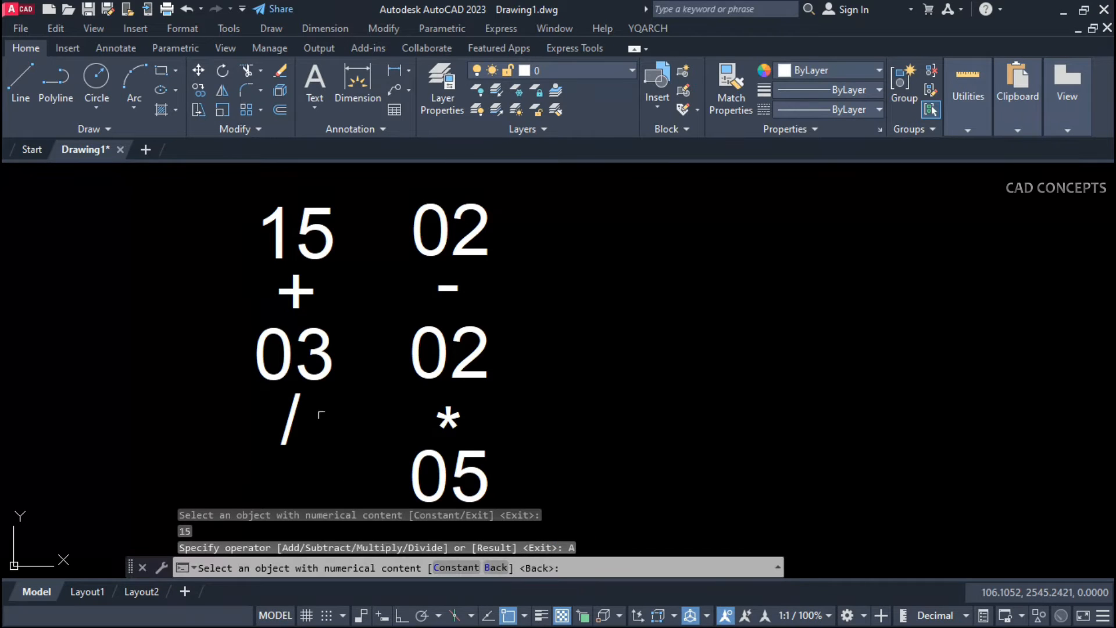
left_click(323, 348)
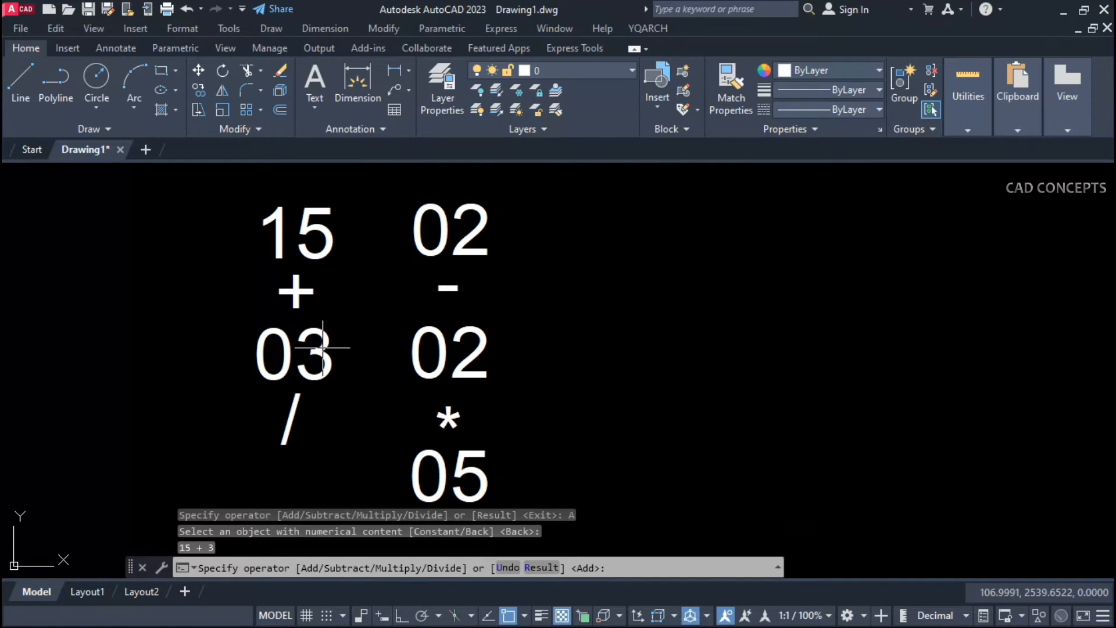
Extend the FIELDMATH calculation by subtracting the upper 02 text and multiplying by the lower 02 text
left_click(621, 570)
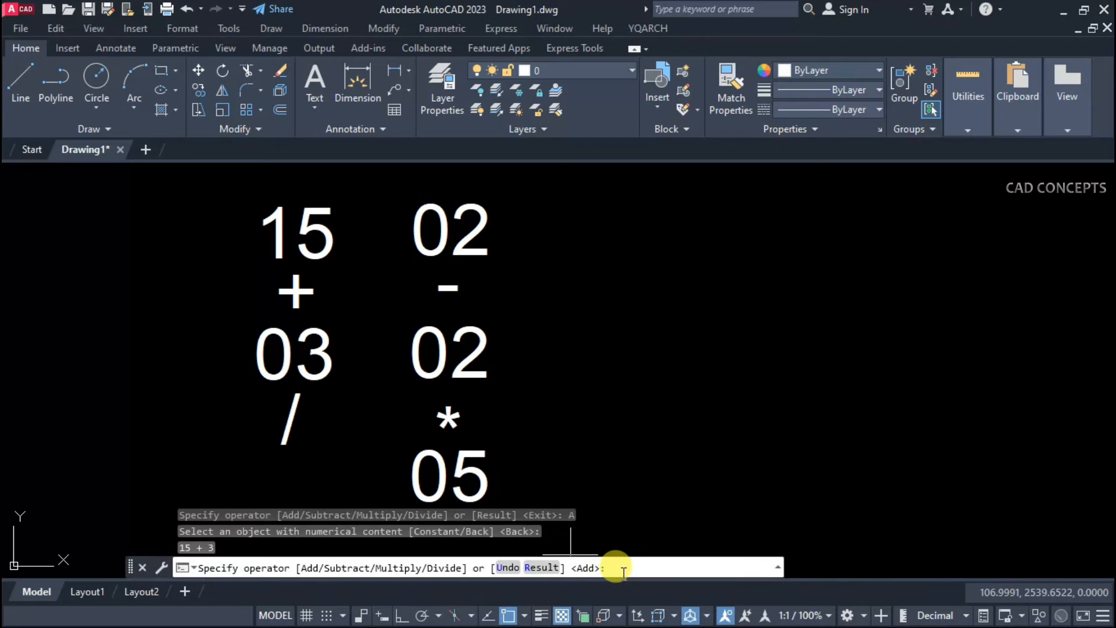
type("S")
key("Return")
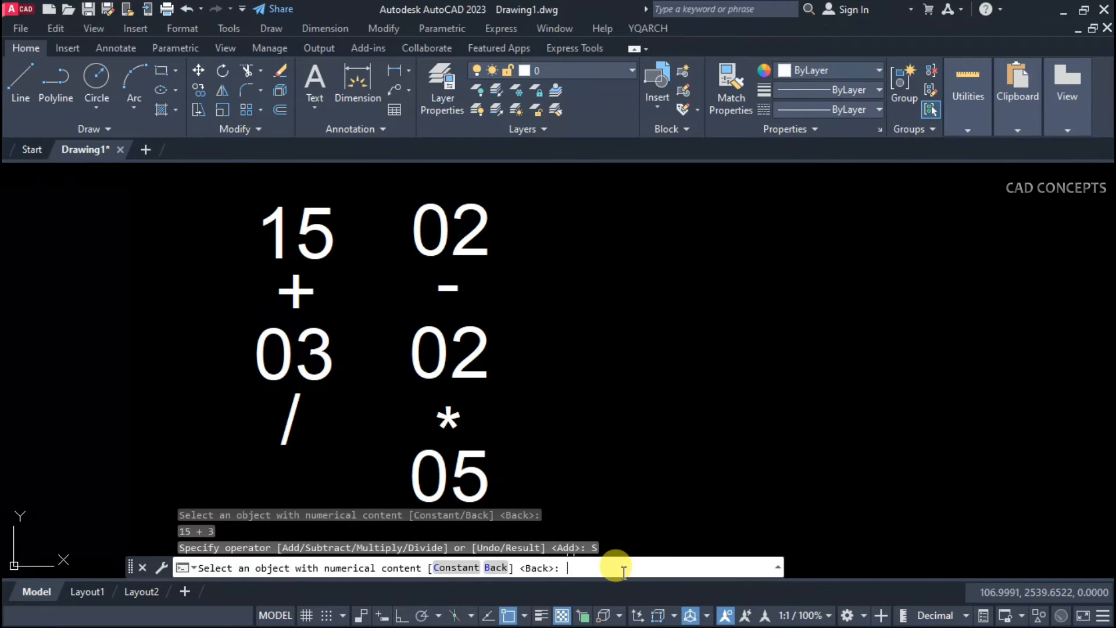
left_click(441, 244)
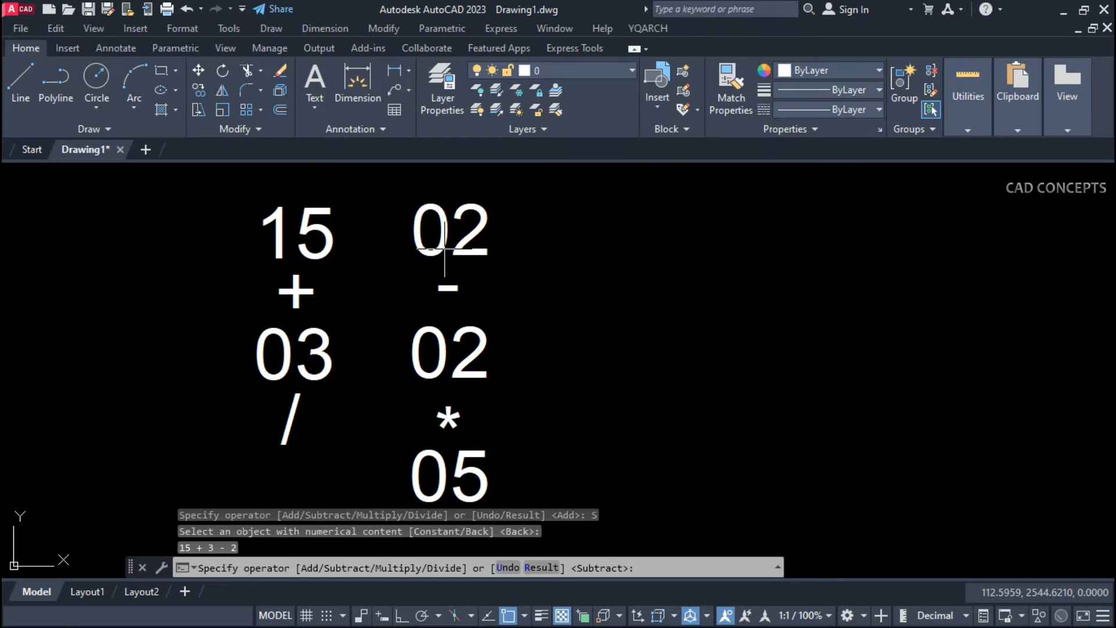
type("M")
key("Return")
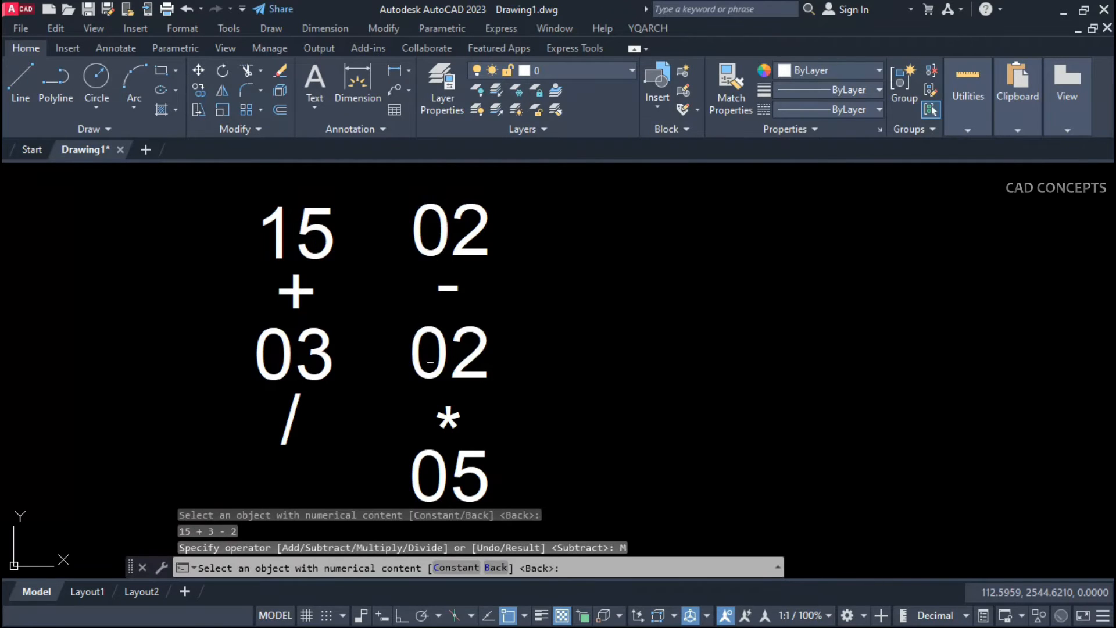
left_click(444, 362)
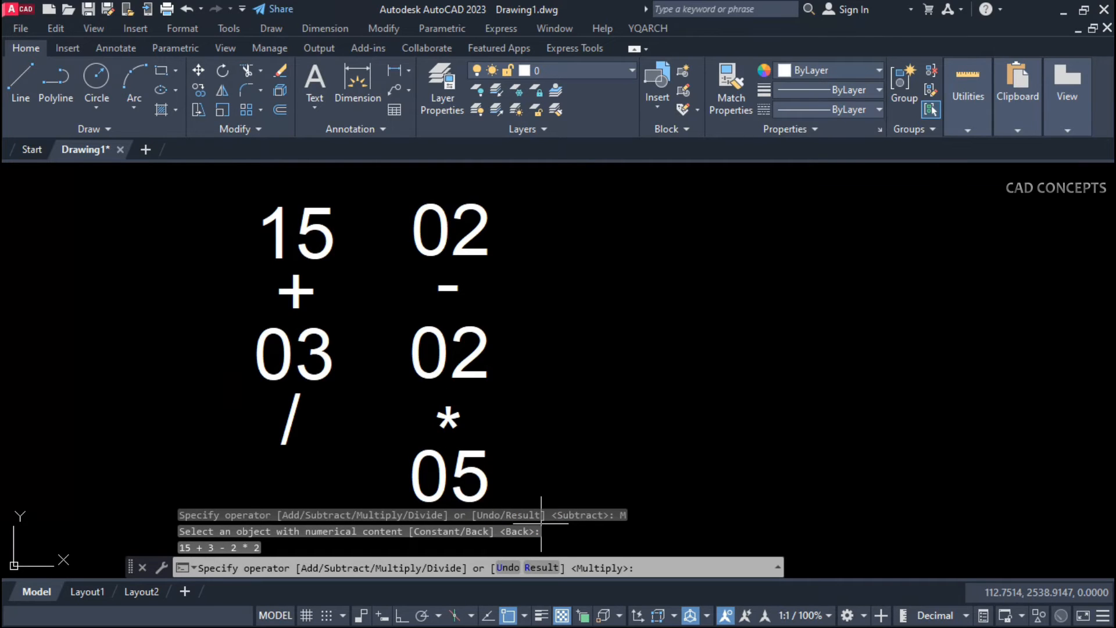
Divide by the 05 text in the FIELDMATH calculation and place the result field beside the number columns
type("D")
key("Return")
left_click(469, 470)
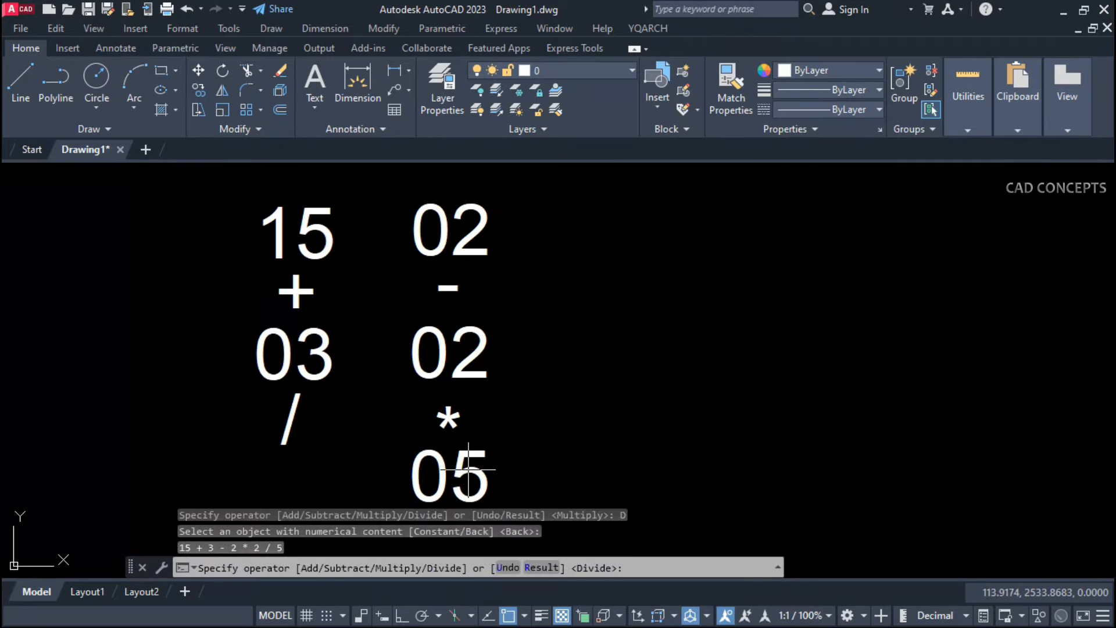
key("Return")
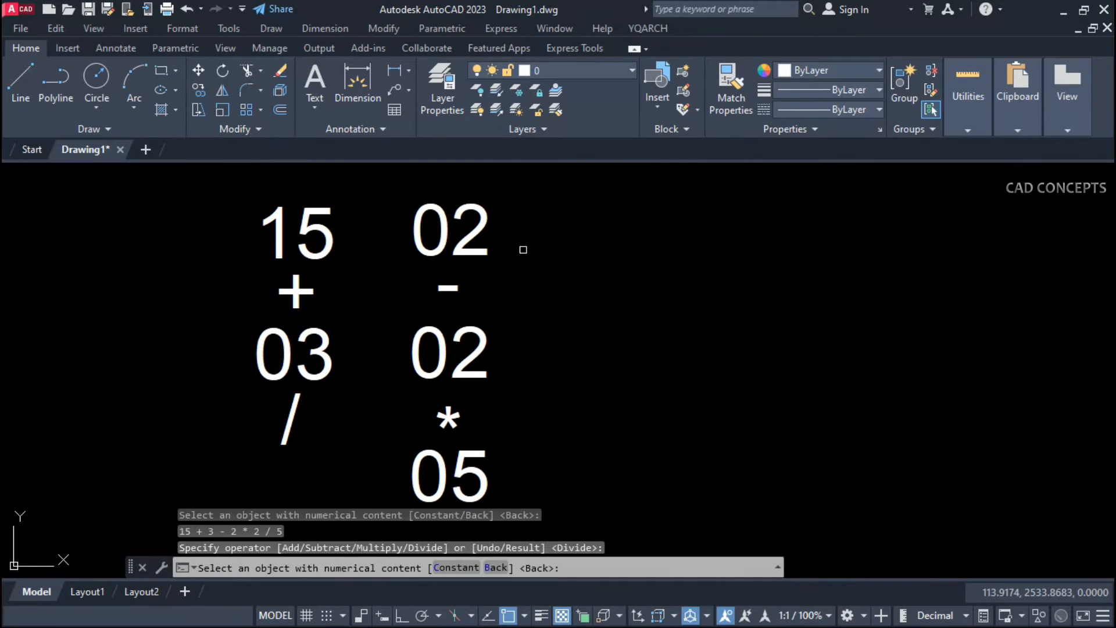
key("Return")
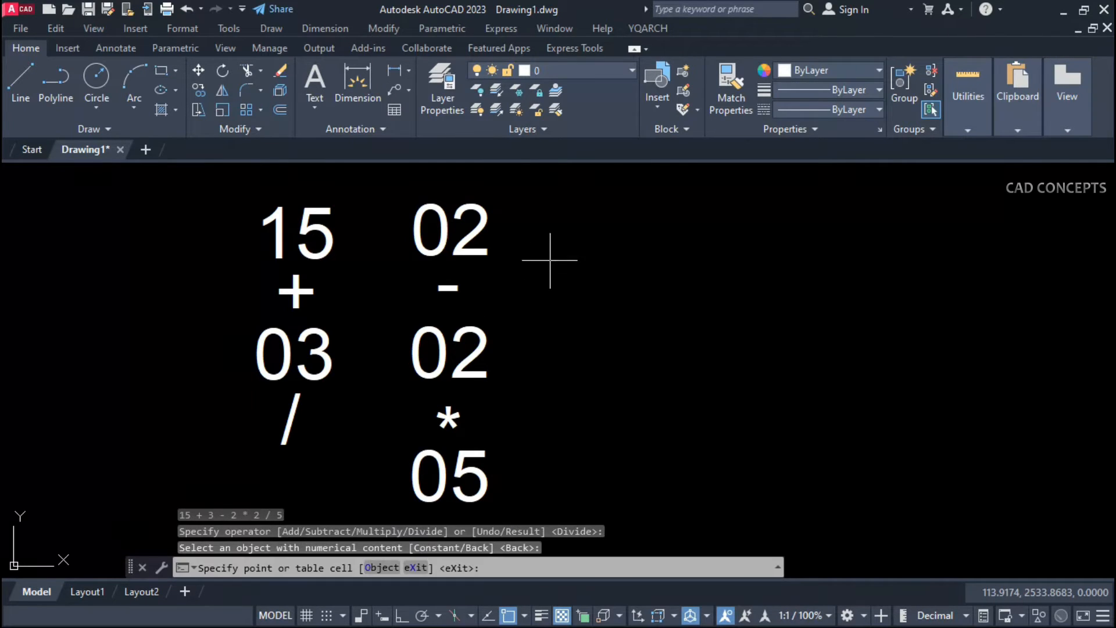
left_click(599, 311)
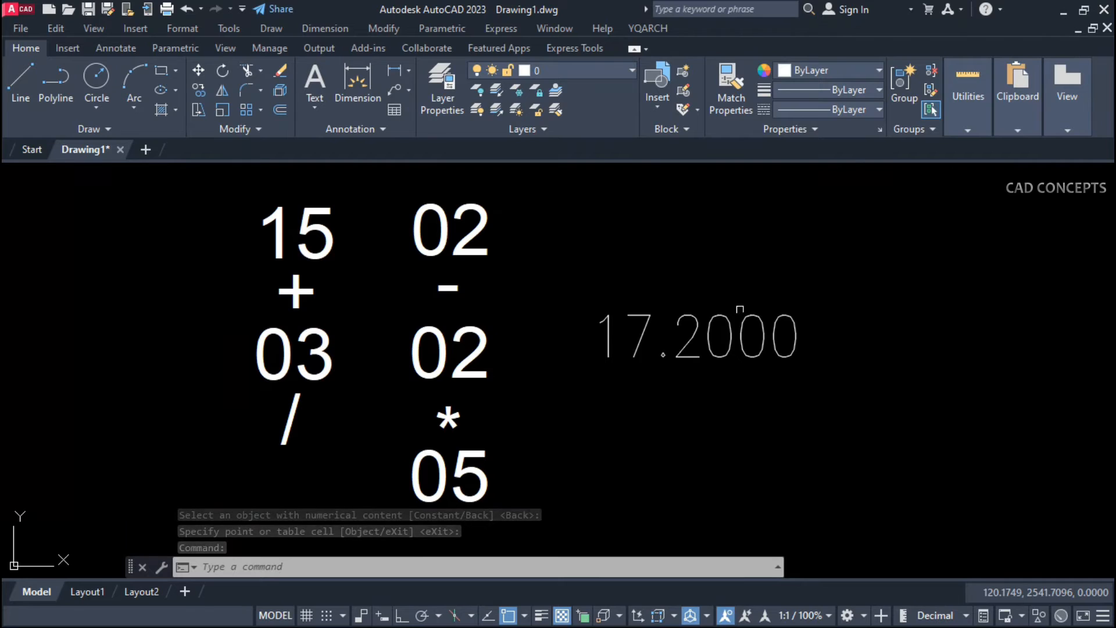
Change the lower 02 text to 04 and regenerate the drawing to update the result field
double_click(470, 358)
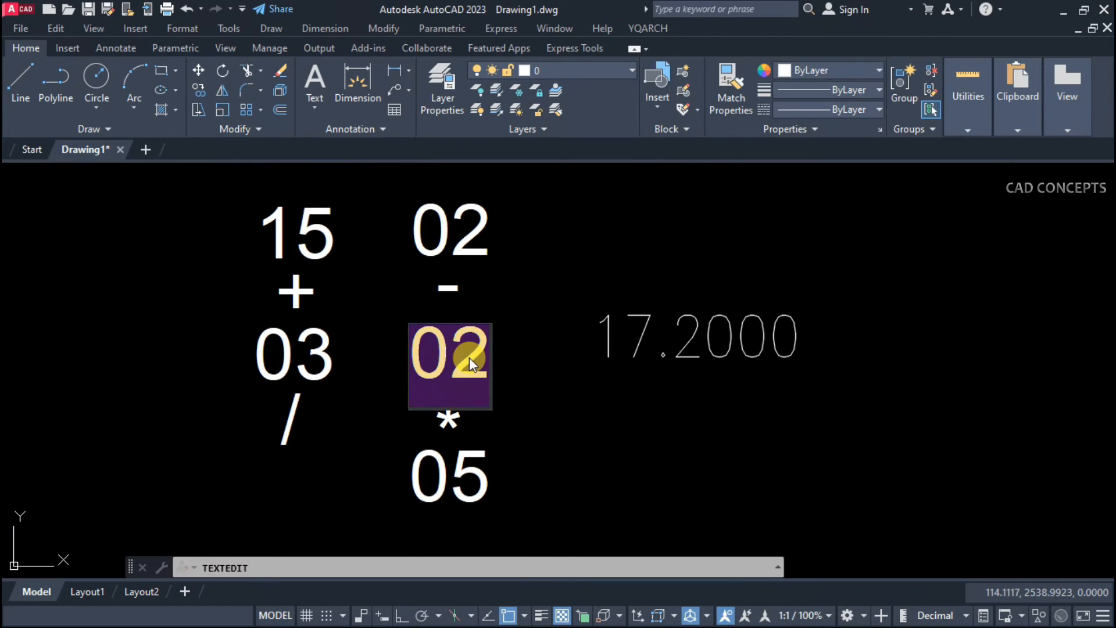
type("04")
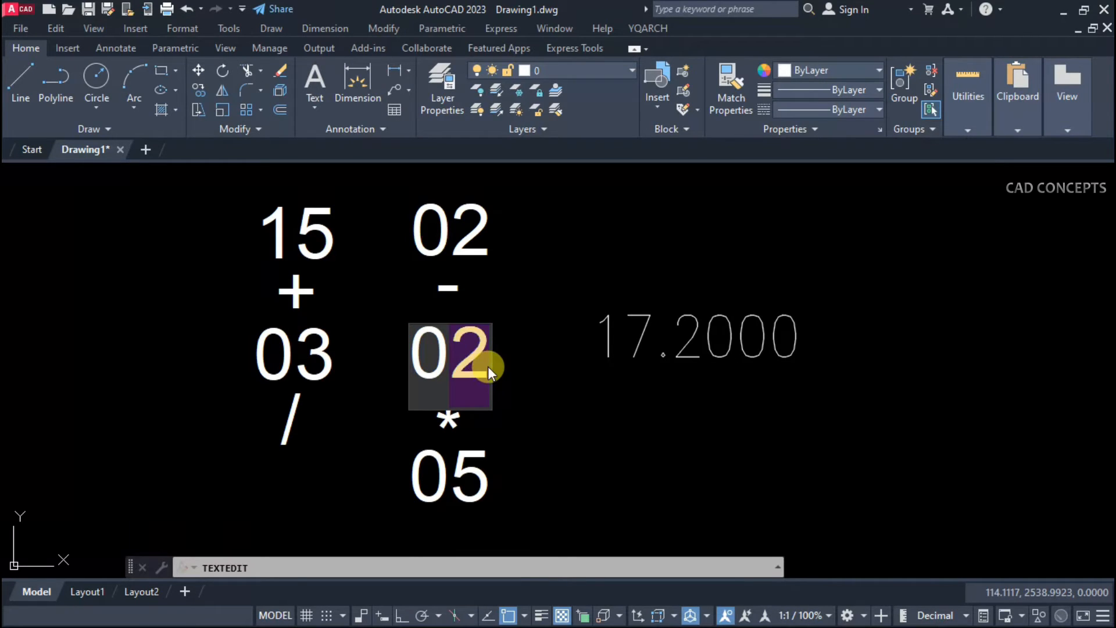
key("Return")
key("Escape")
type("RE")
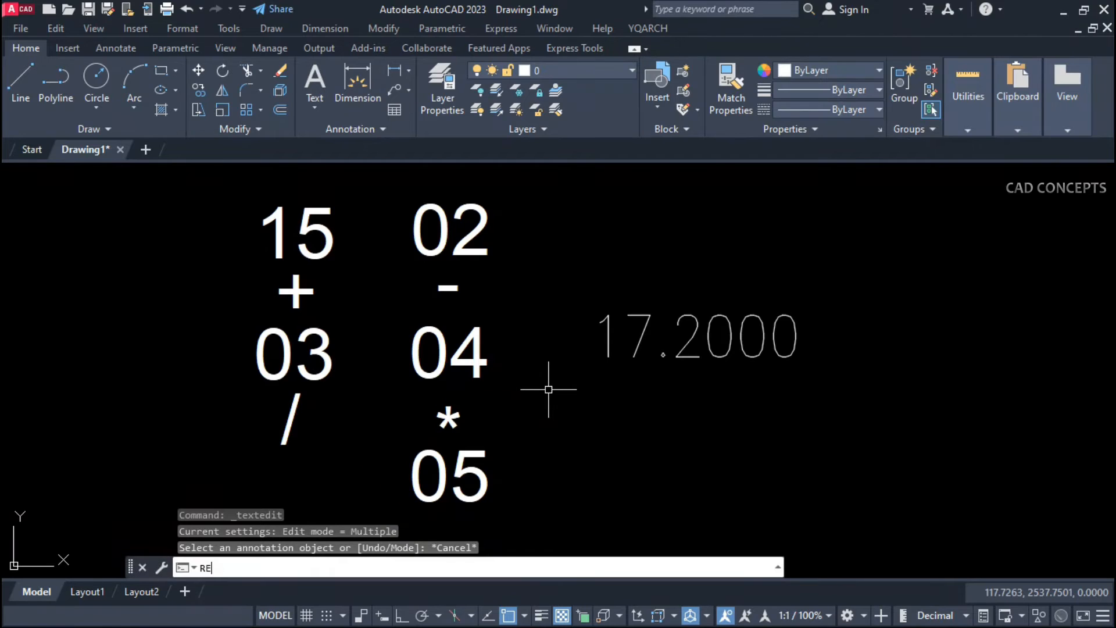
key("Return")
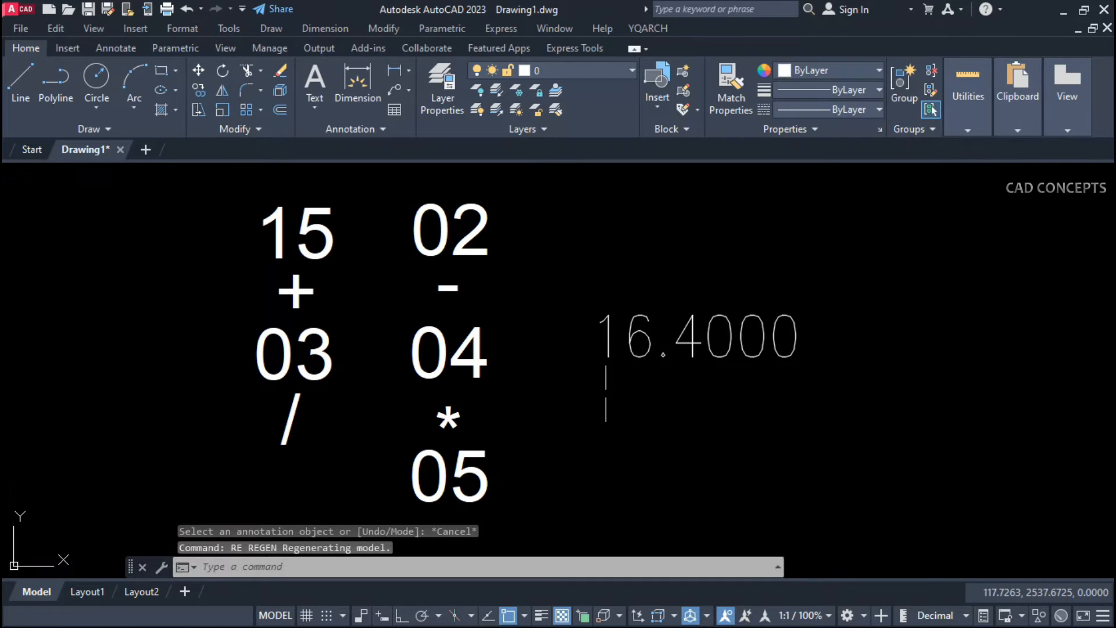
Change the upper 02 text to 11 and the 03 text to 13, regenerating the drawing to update the result
left_click(460, 257)
double_click(462, 253)
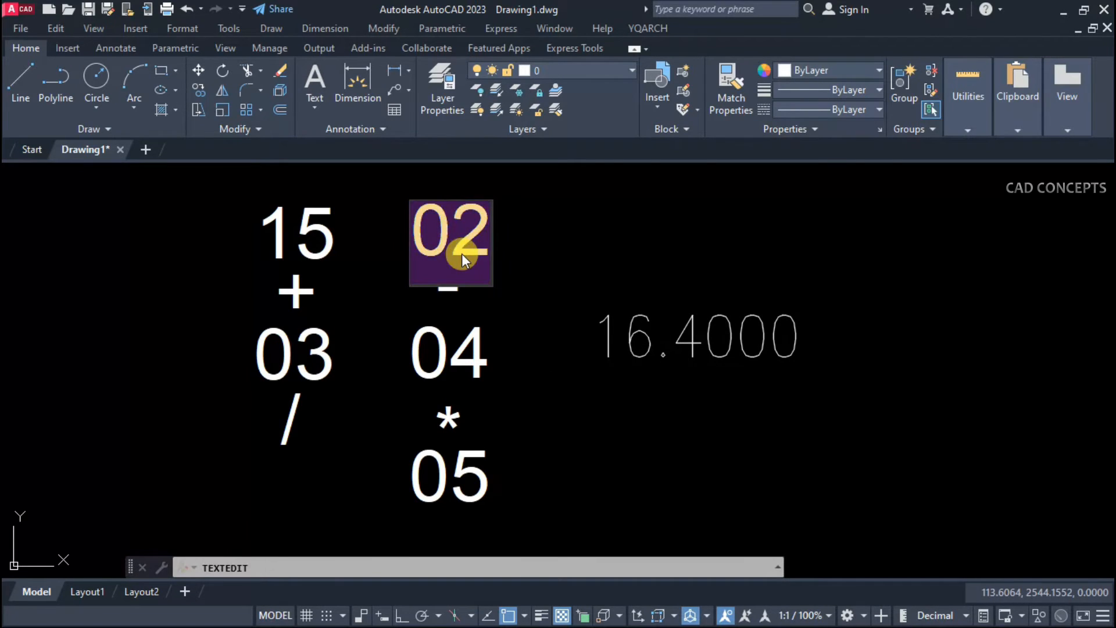
type("11")
left_click(517, 342)
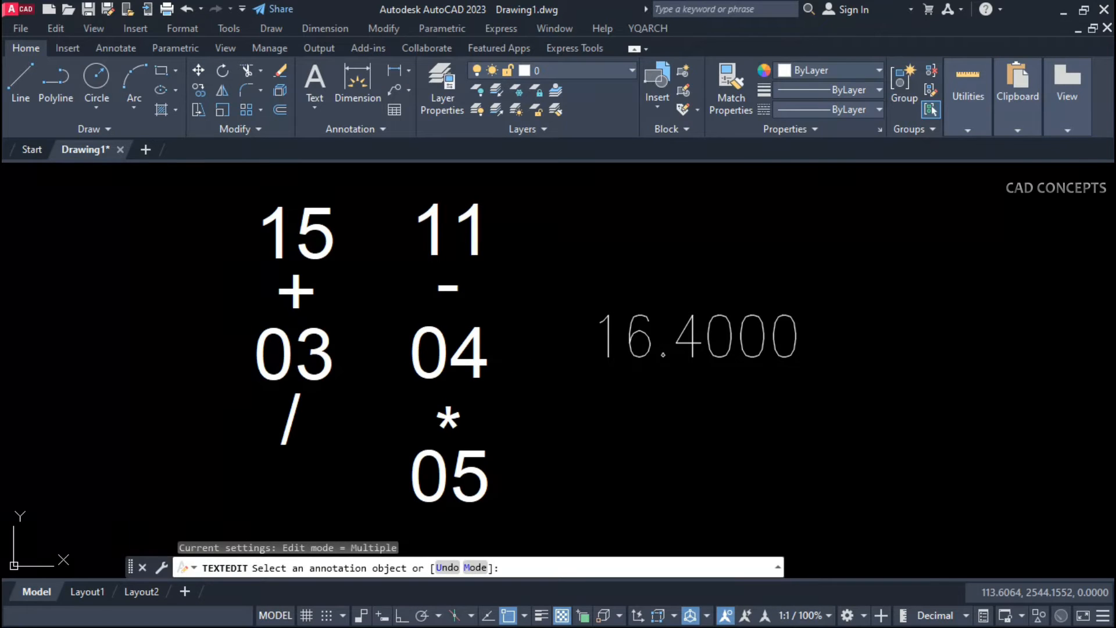
left_click(307, 370)
type("13")
left_click(218, 395)
key("Escape")
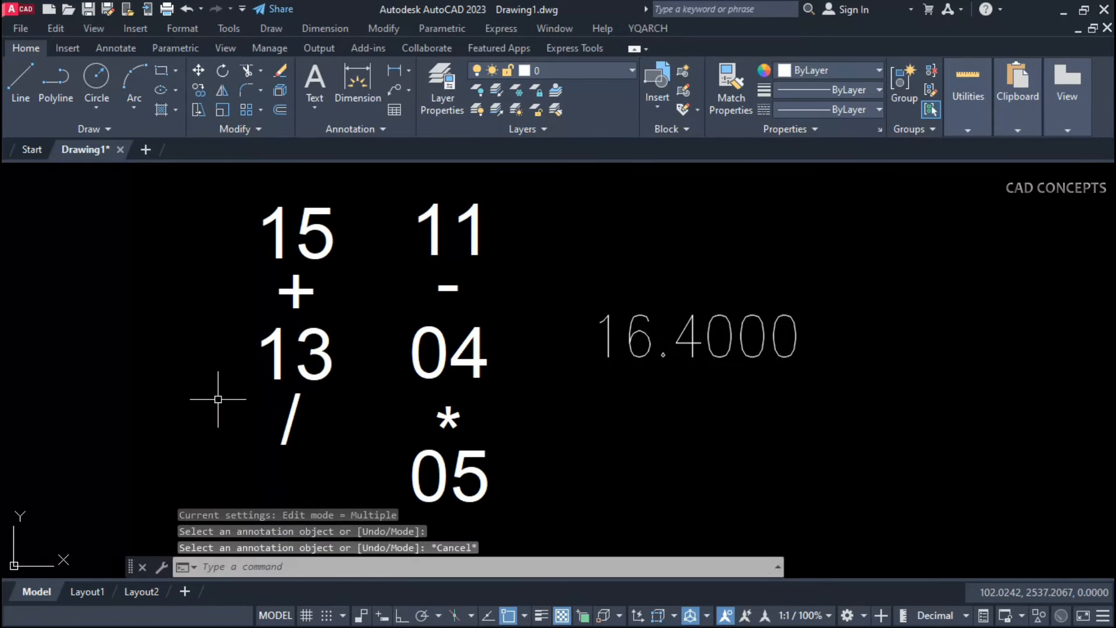
type("RE")
key("Return")
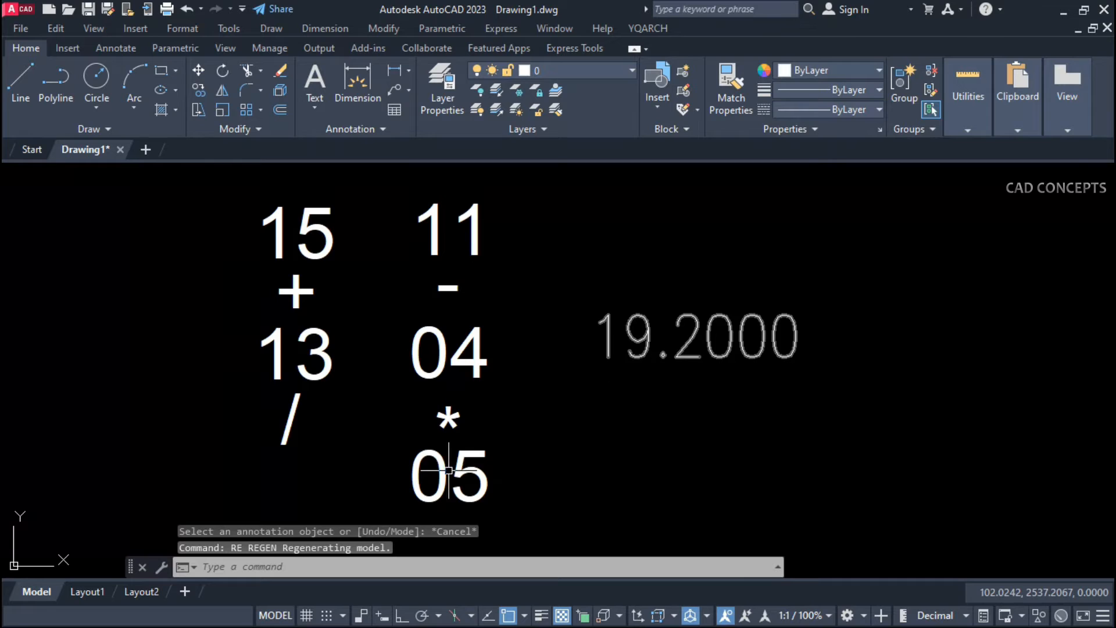
Change the 05 text to 45 and the 15 text to 55, regenerating the drawing to update the result
left_click(442, 468)
double_click(449, 473)
type("45")
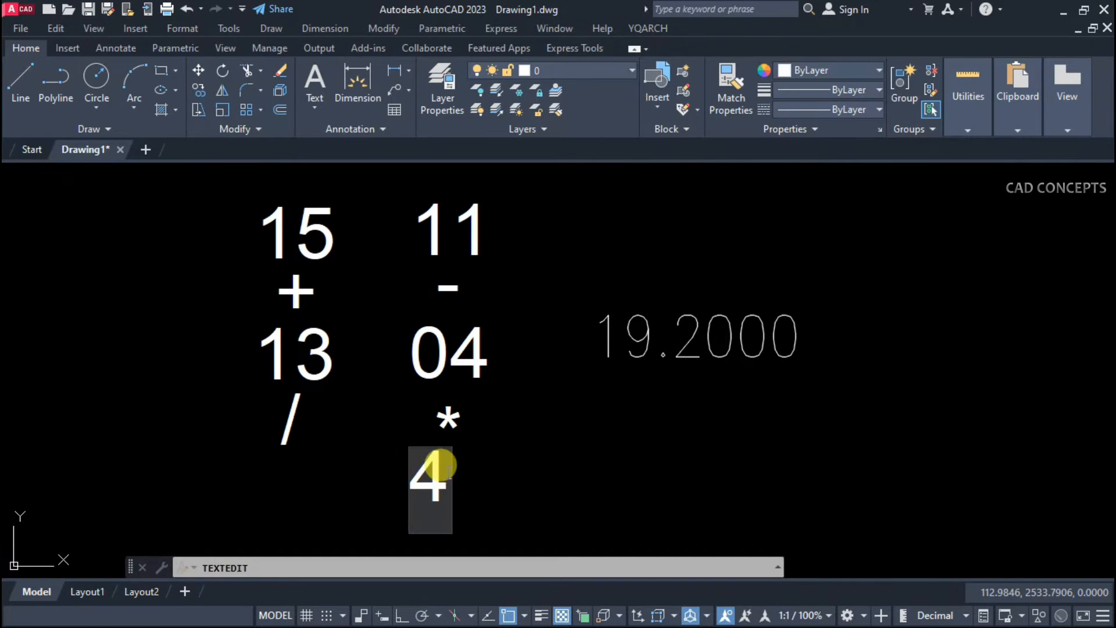
left_click(360, 479)
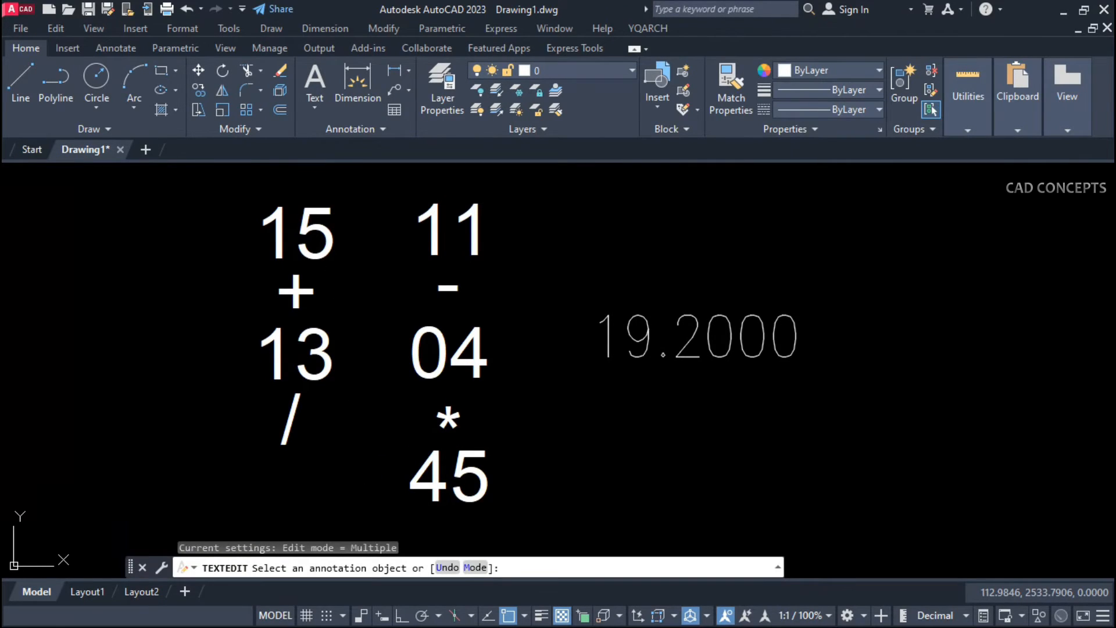
left_click(320, 261)
type("55")
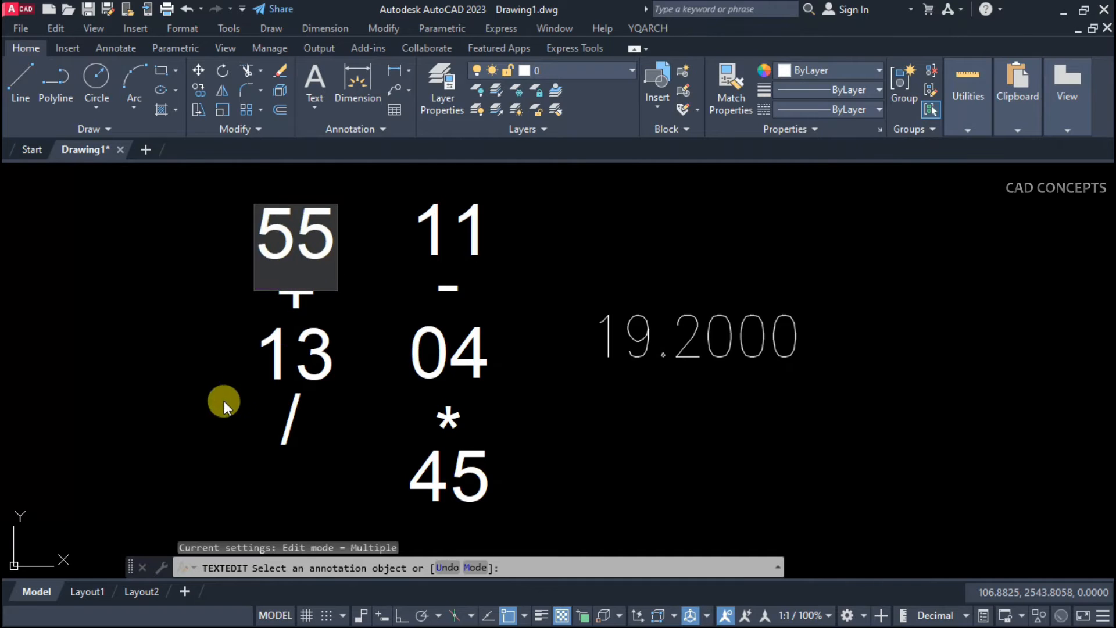
left_click(224, 400)
key("Escape")
type("re")
key("Return")
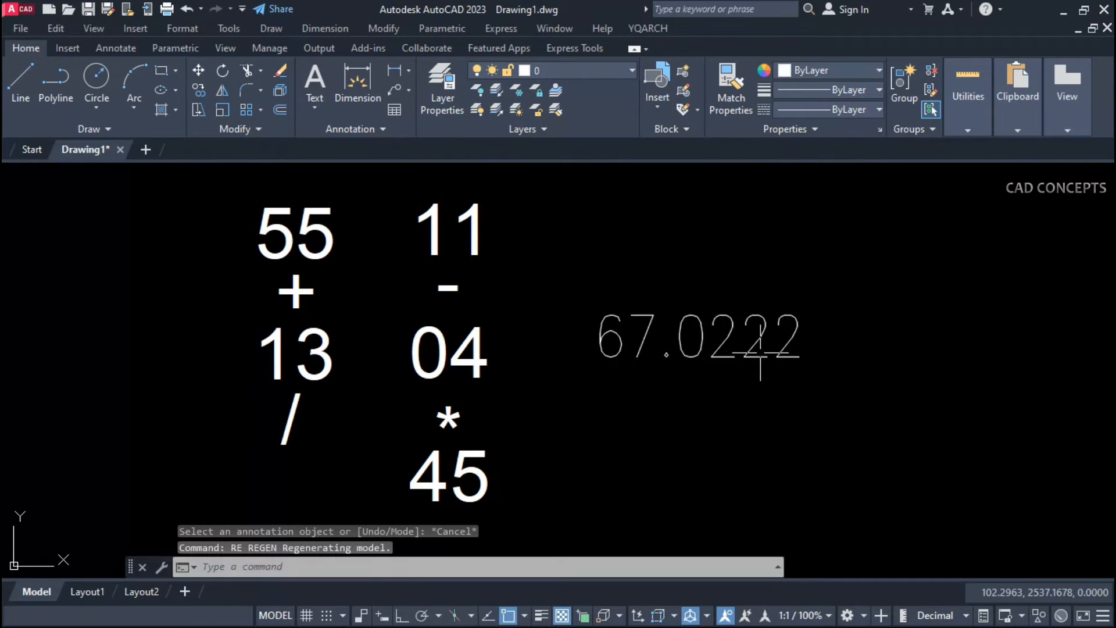
Start a FIELDMATH calculation with the 55 text and add the 13 text to it
left_click(527, 239)
key("Escape")
type("FIELDMATH")
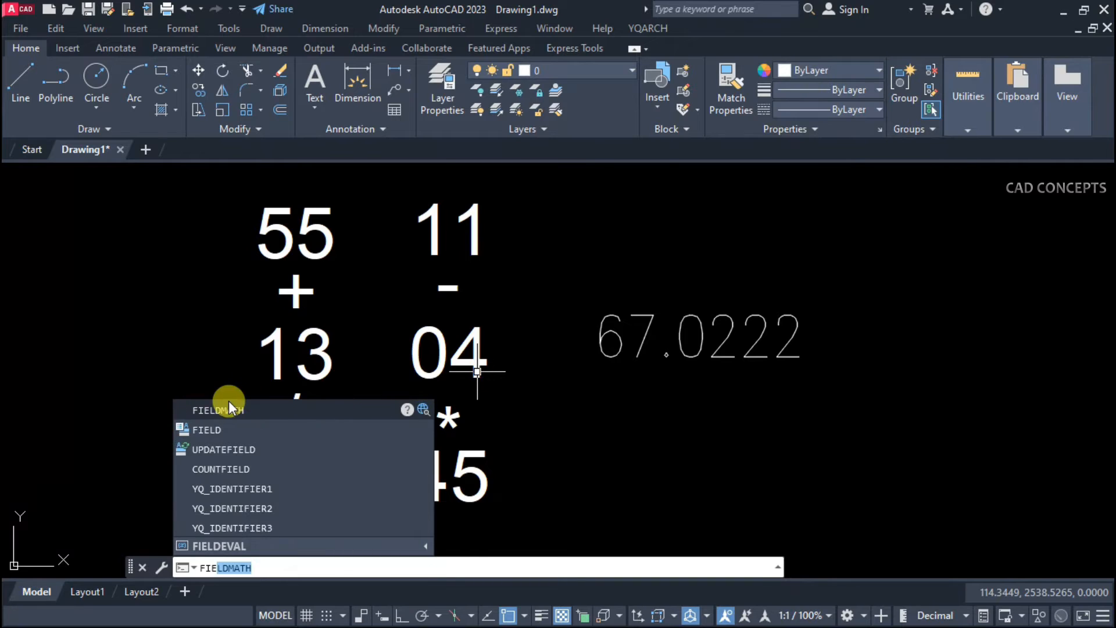
left_click(229, 404)
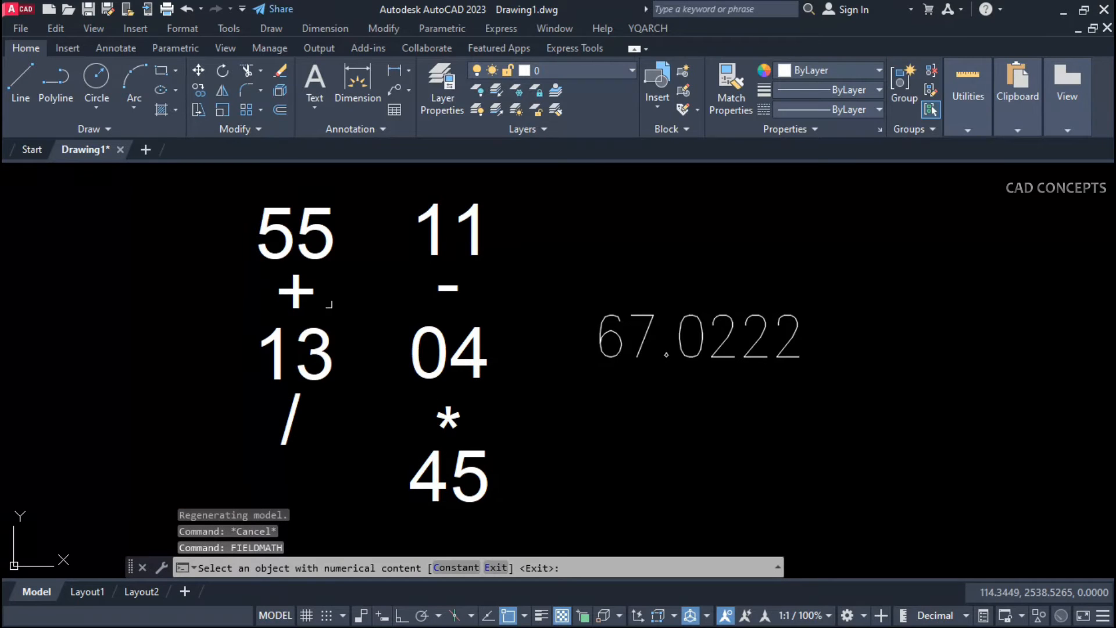
left_click(311, 259)
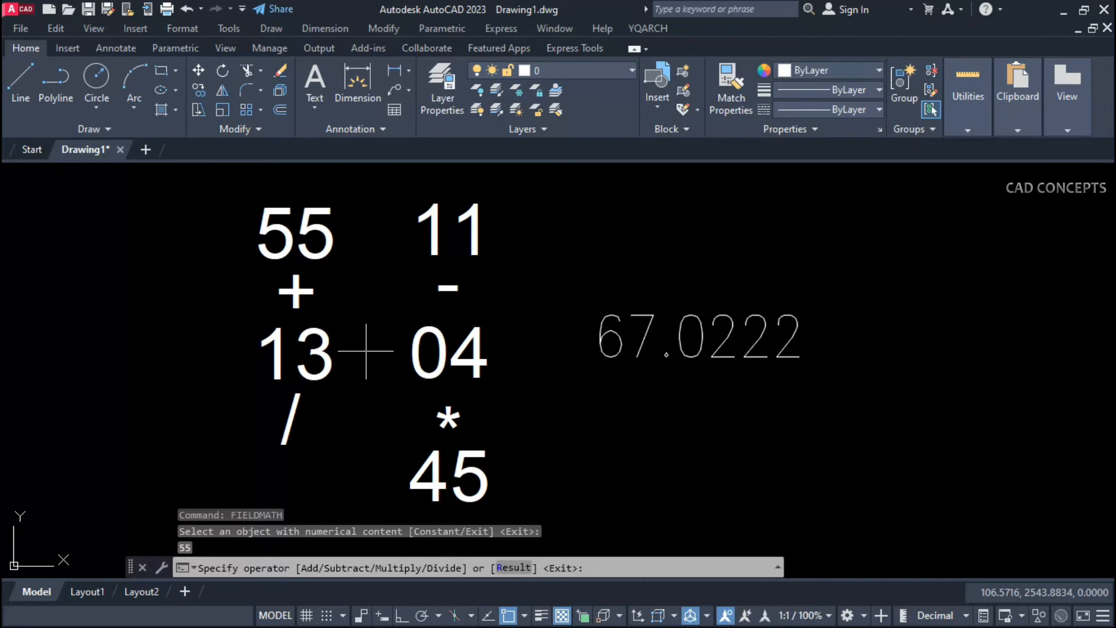
type("A")
key("Return")
left_click(326, 354)
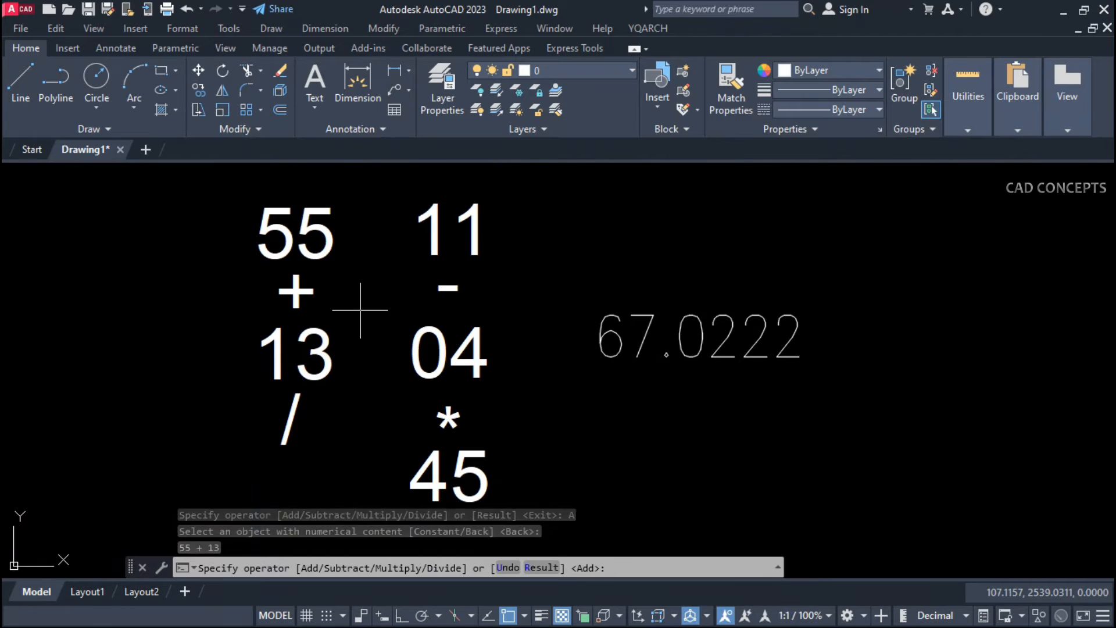
Subtract the 11 text and multiply by the 45 text in the FIELDMATH calculation
type("S")
key("Return")
left_click(448, 233)
type("M")
key("Return")
left_click(414, 447)
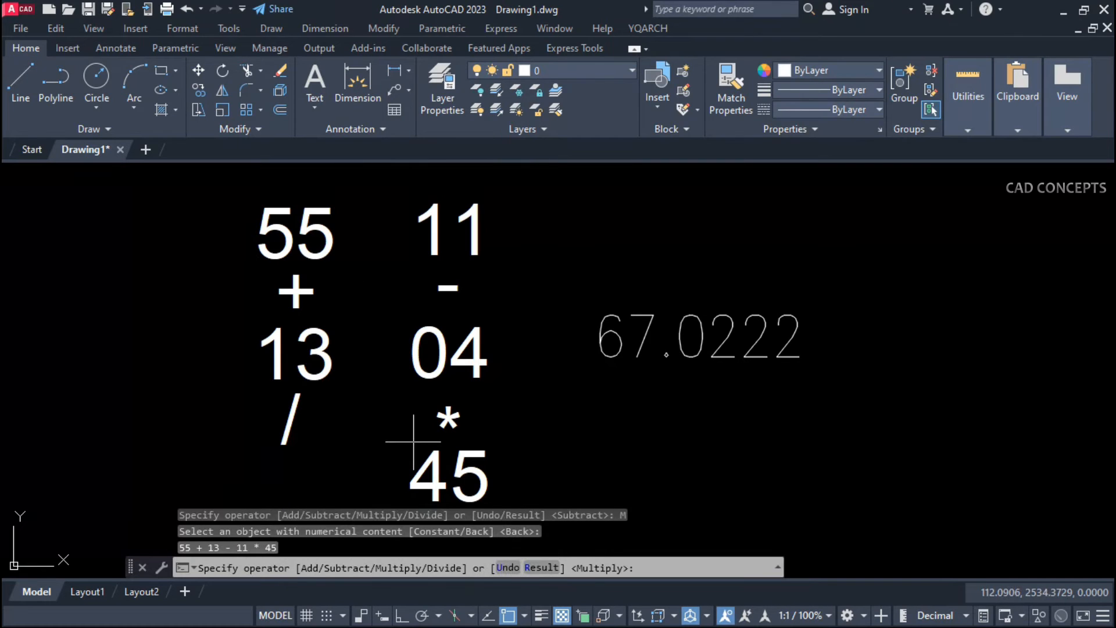
Divide by the 04 text in the FIELDMATH calculation and place the result field below the first result
type("D")
key("Return")
left_click(447, 355)
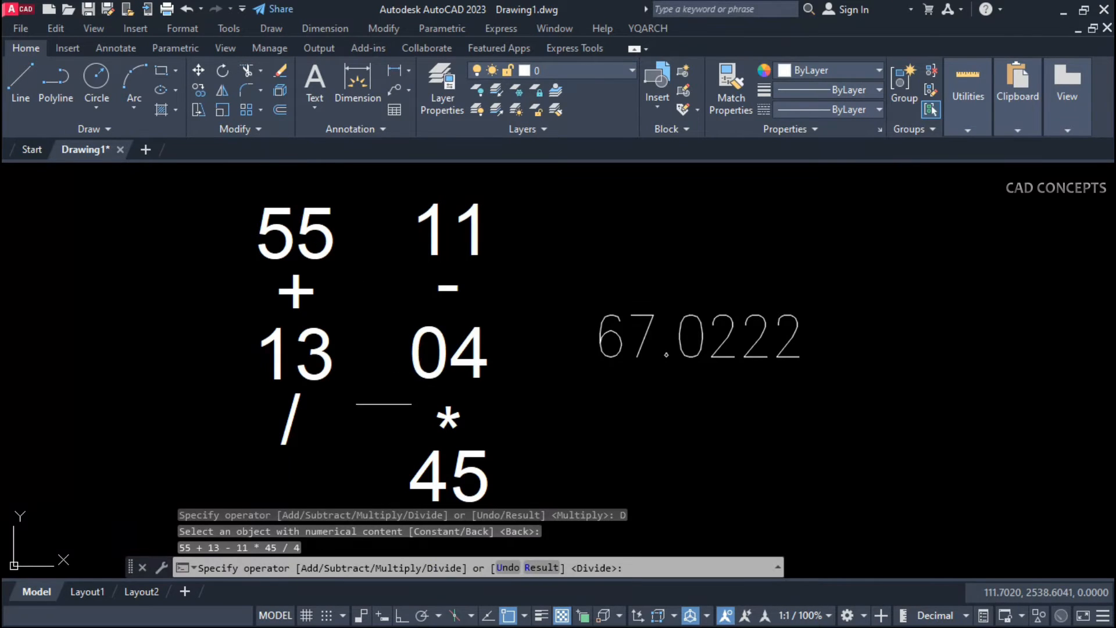
key("Return")
key("Return")
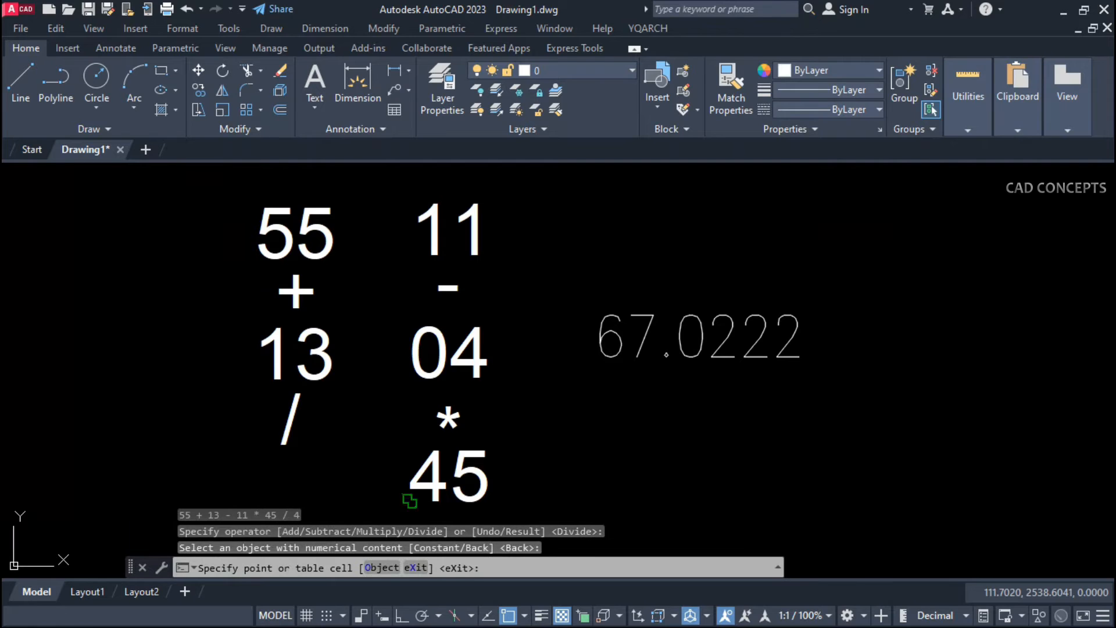
left_click(592, 429)
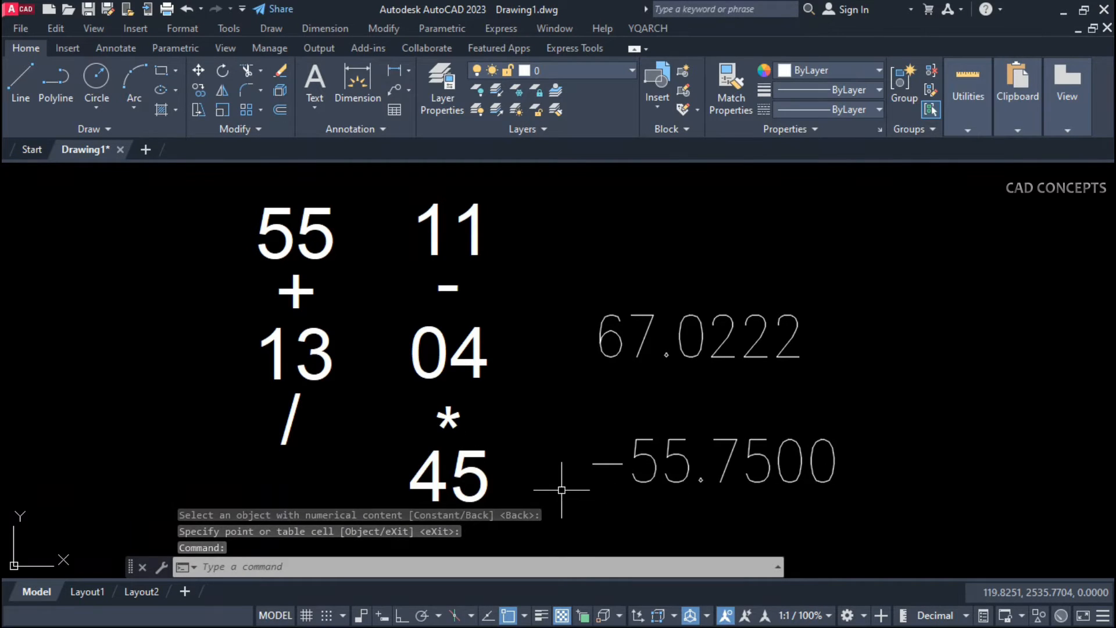
Change the 45 text to 99
left_click(409, 500)
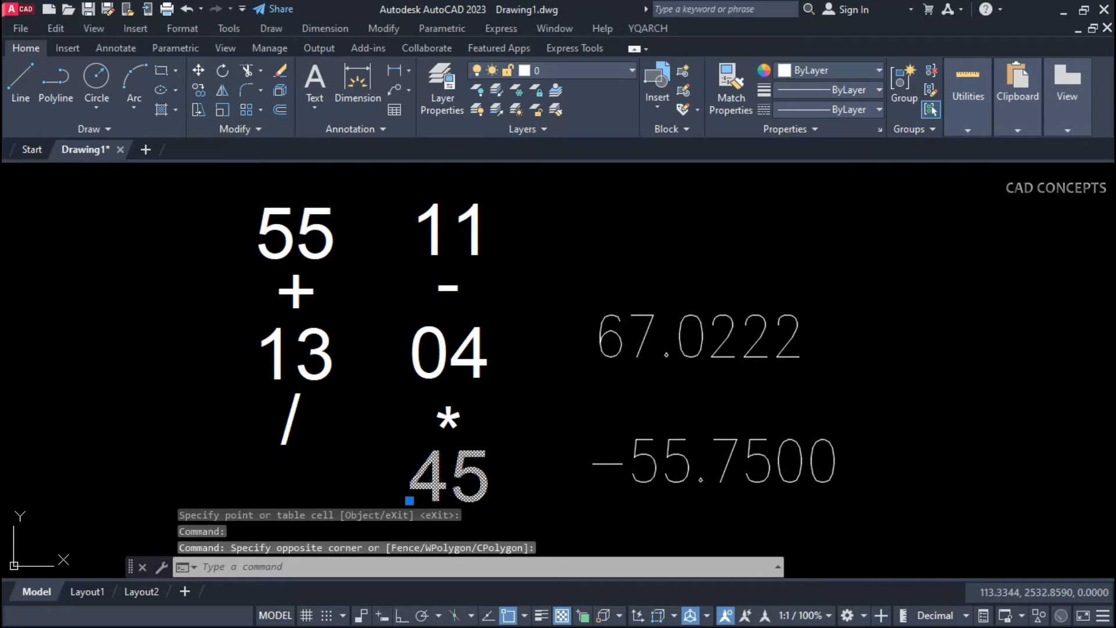
double_click(456, 491)
type("99")
key("Return")
key("Escape")
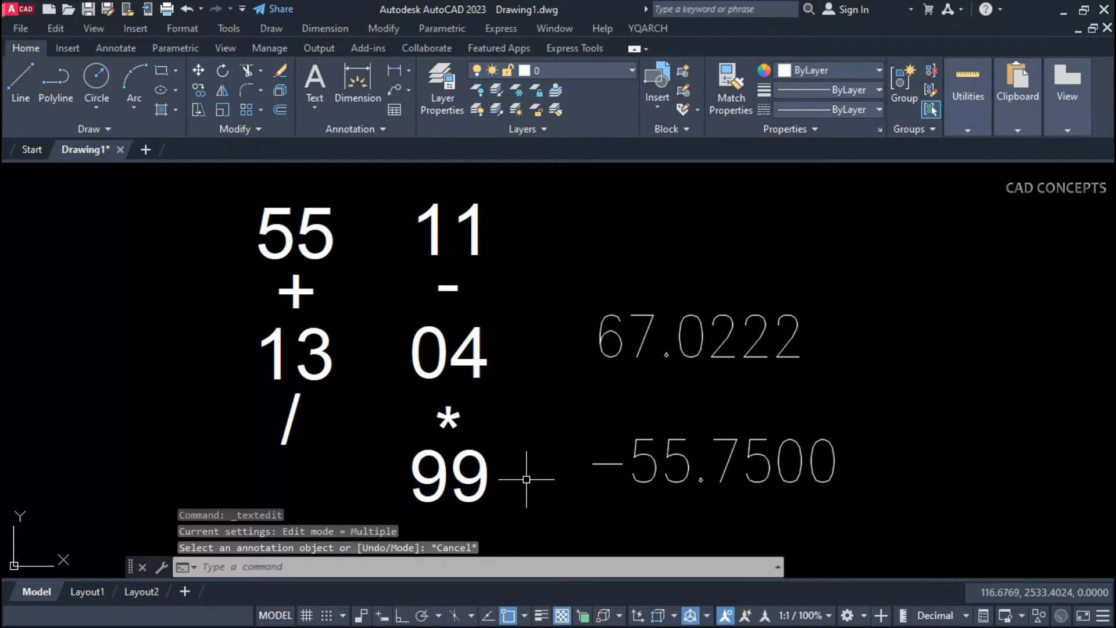
Change the 04 text to 88 and regenerate the drawing to update both result fields
left_click(470, 361)
key("Escape")
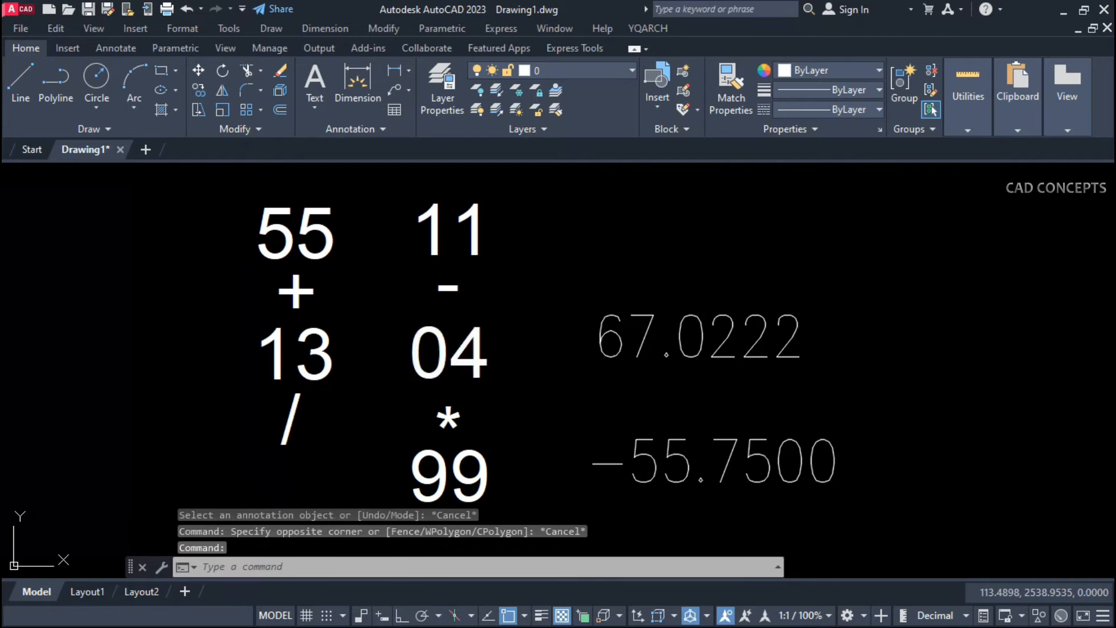
double_click(459, 356)
type("88")
key("Return")
key("Escape")
type("re")
key("Return")
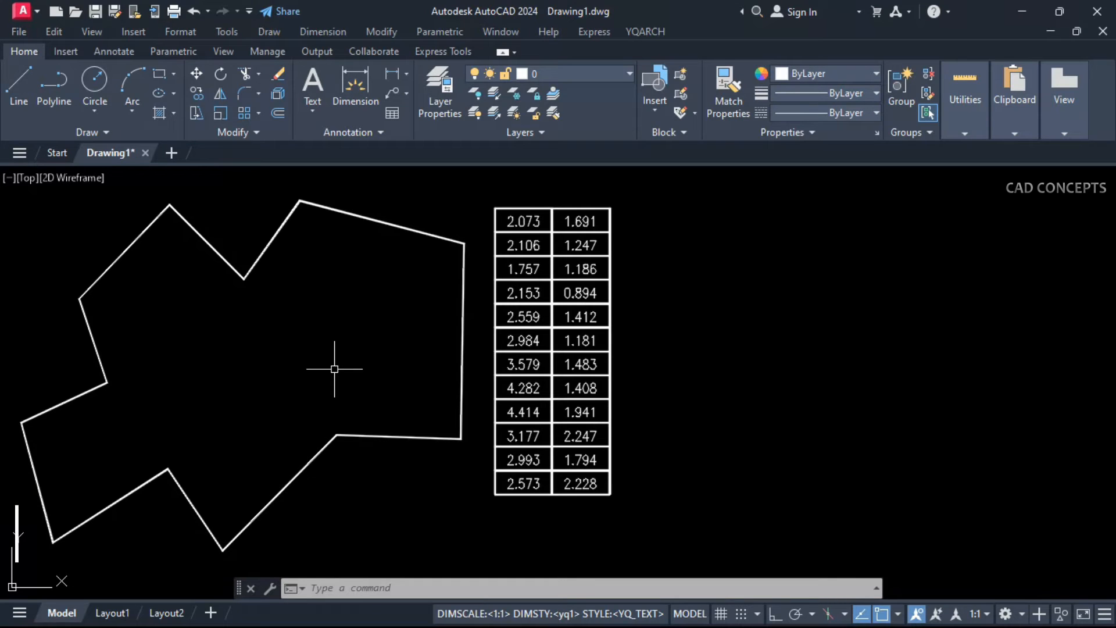
Run EXYZ on all the number texts in the two-column table beside the polygon
type("EXYZ")
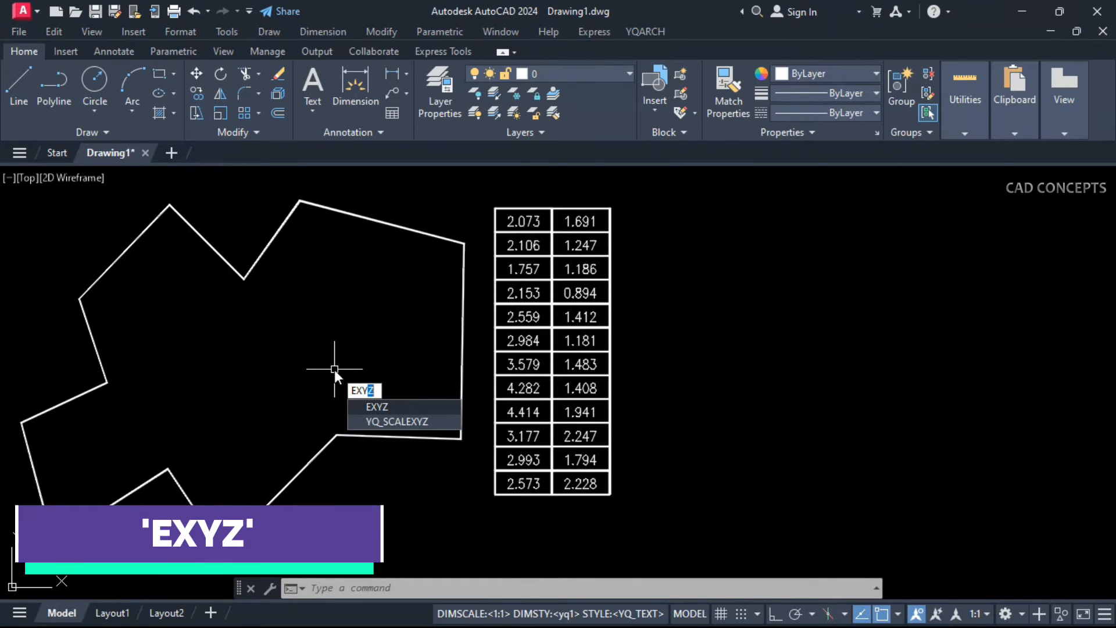
key("Return")
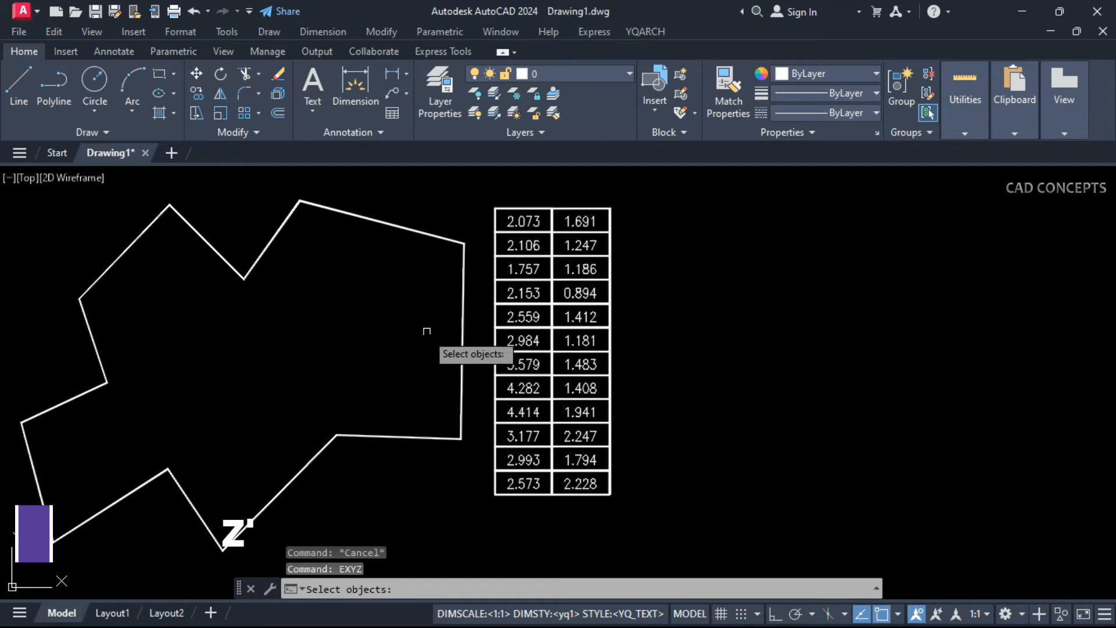
left_click(505, 197)
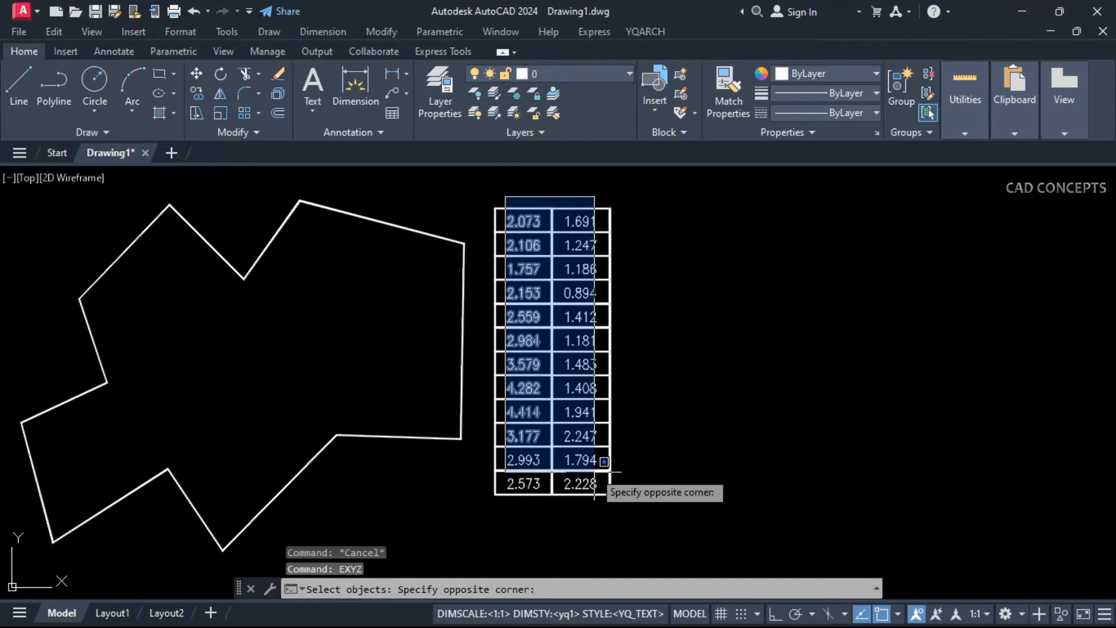
left_click(599, 507)
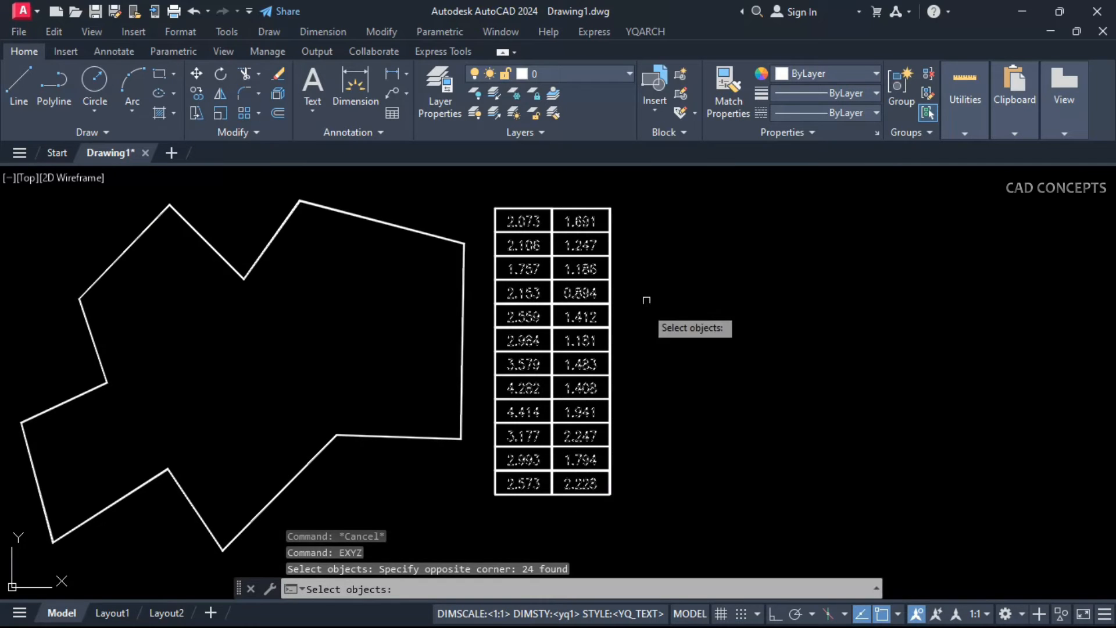
key("Return")
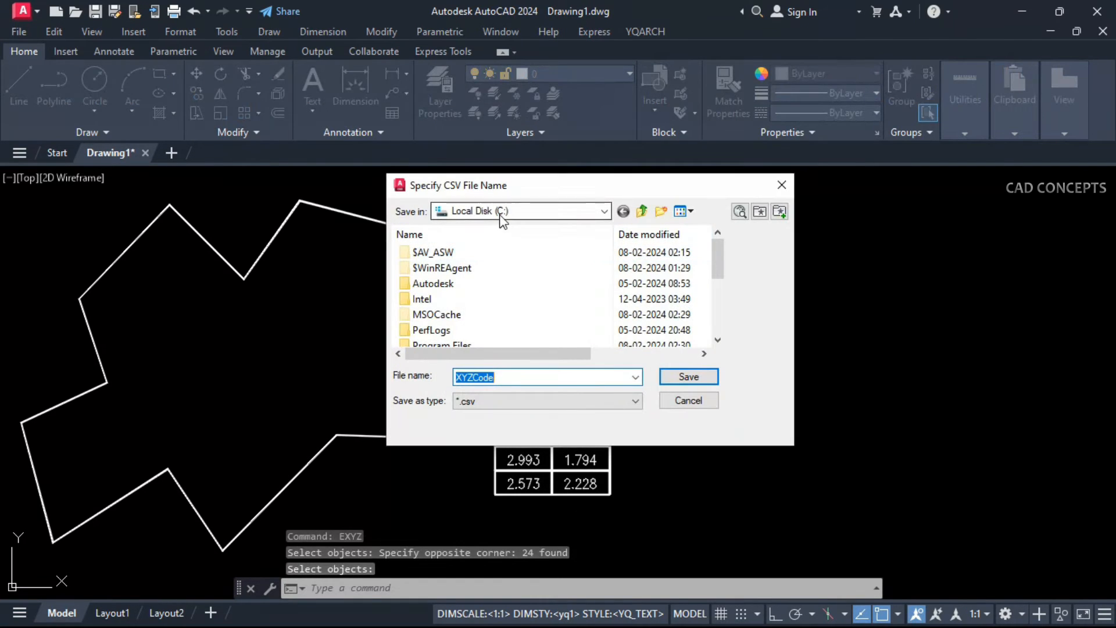
Delete the existing XYZCode file from the Desktop's COORDINATES folder and save the exported CSV there as XYZCode
left_click(503, 216)
left_click(476, 295)
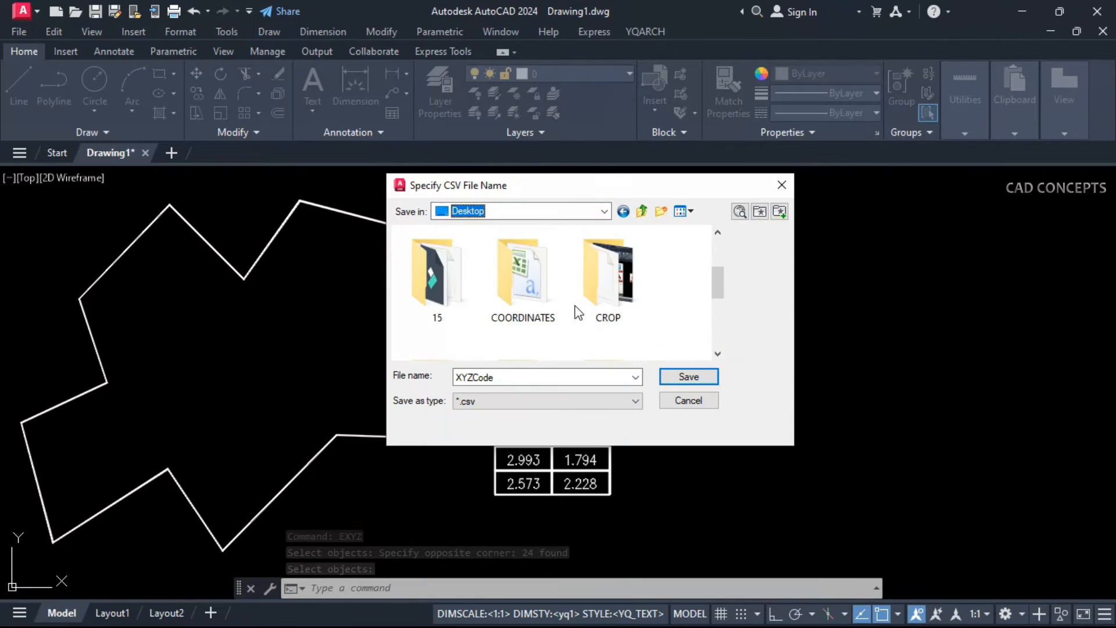
double_click(522, 273)
left_click(428, 262)
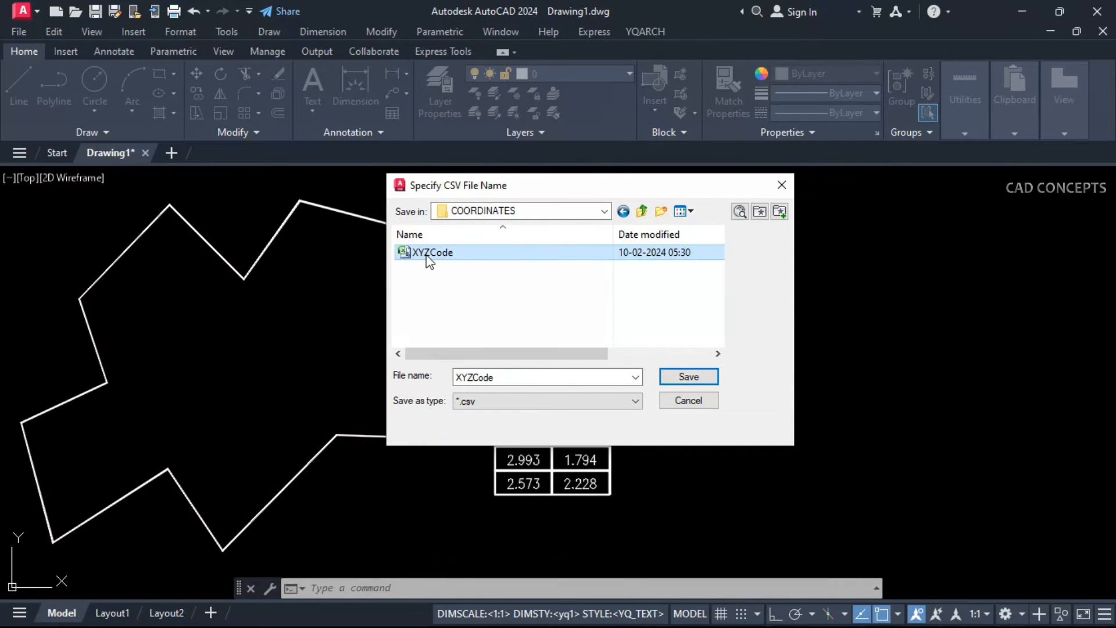
right_click(429, 263)
left_click(452, 574)
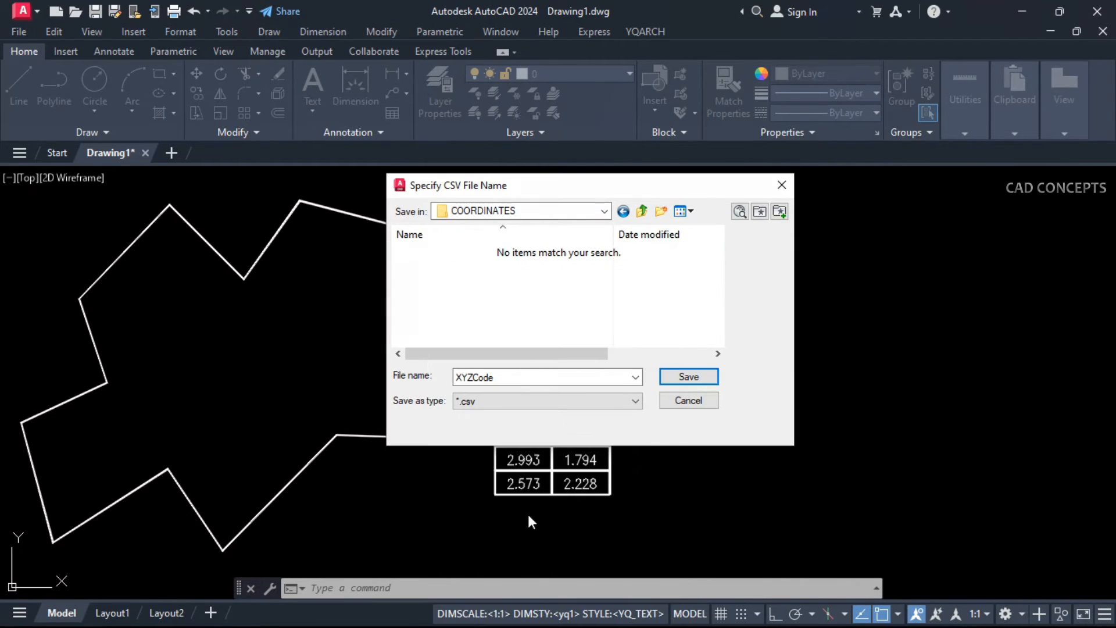
left_click(695, 381)
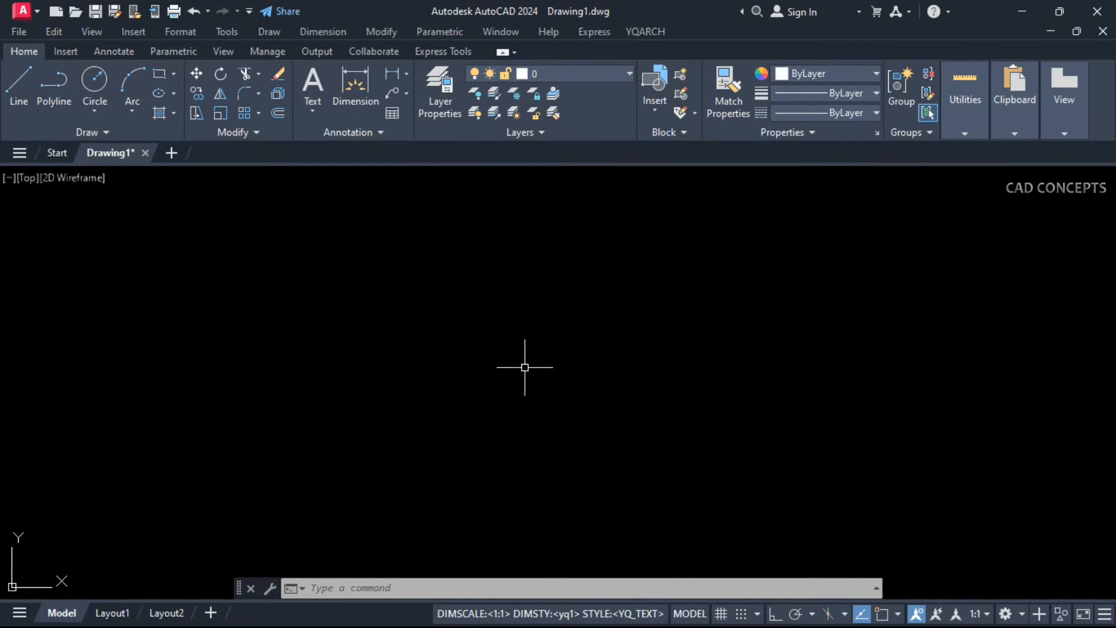
Start an angle profile with AM in the empty drawing, giving leg 1 a length of 15 and thickness of 1
type("AM")
key("Return")
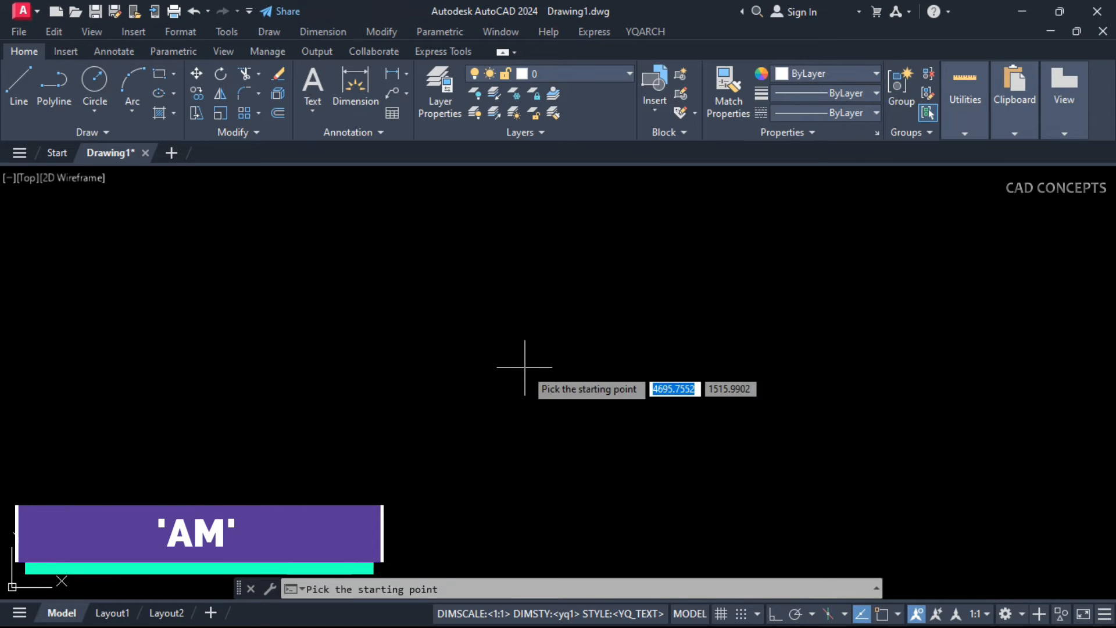
left_click(307, 368)
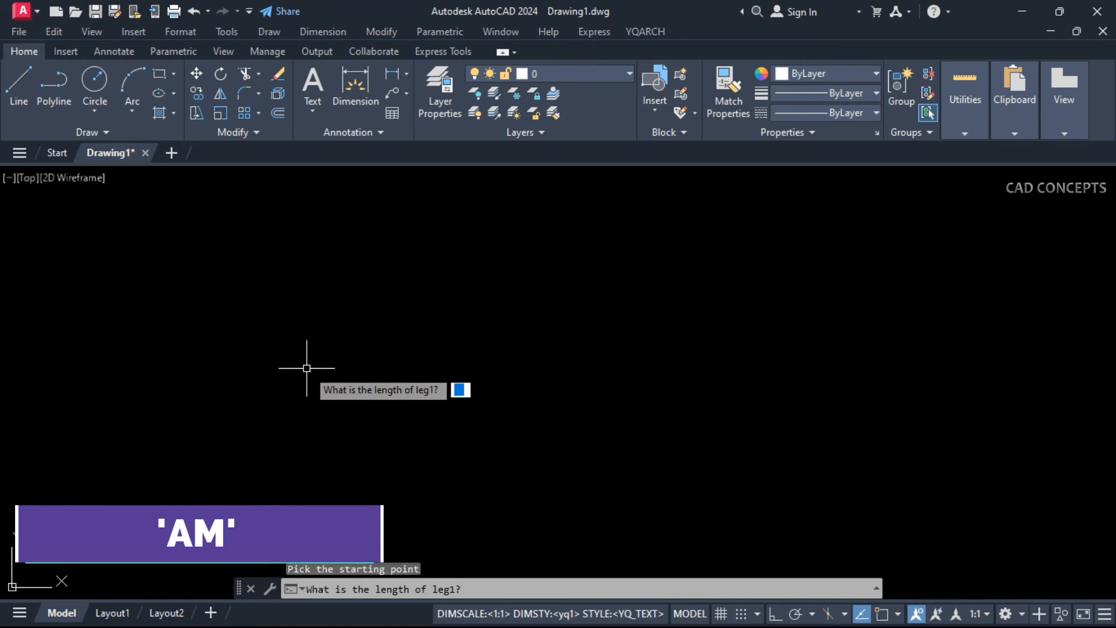
type("10")
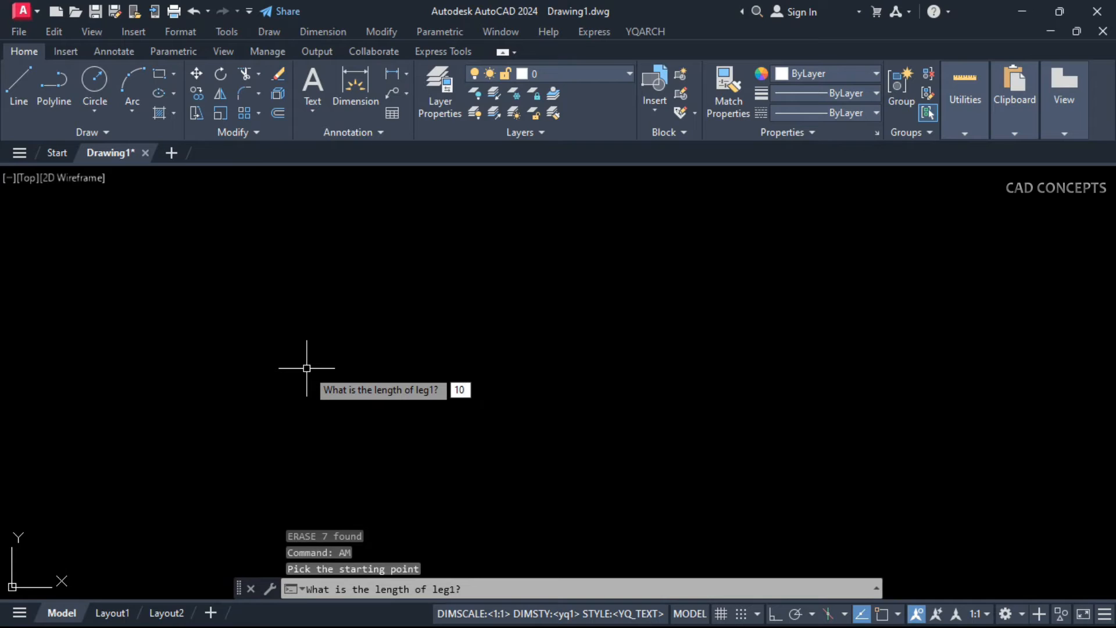
type("5")
key("Return")
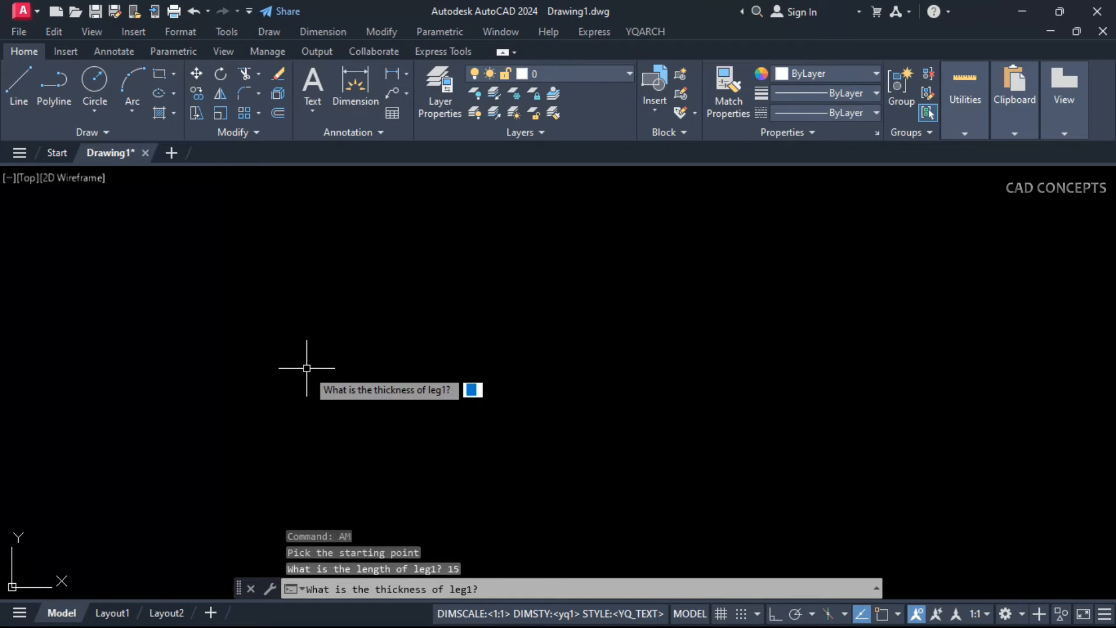
type("1")
key("Return")
Finish the angle profile with leg 2 at length 15 and thickness 1, and an interior radius of .5
type("1")
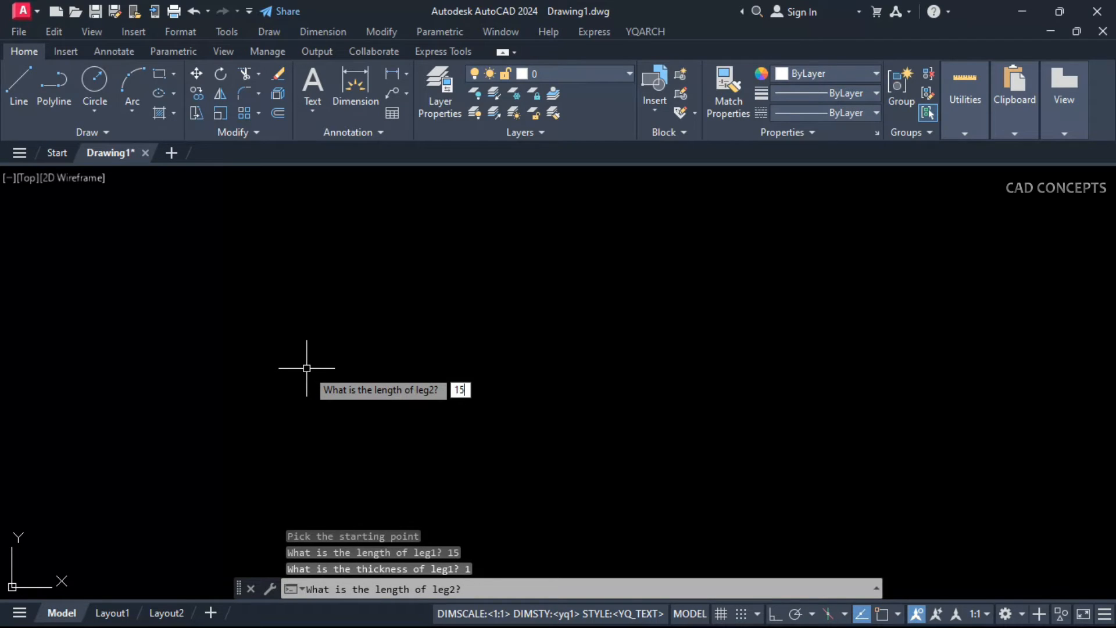
type("5")
key("Return")
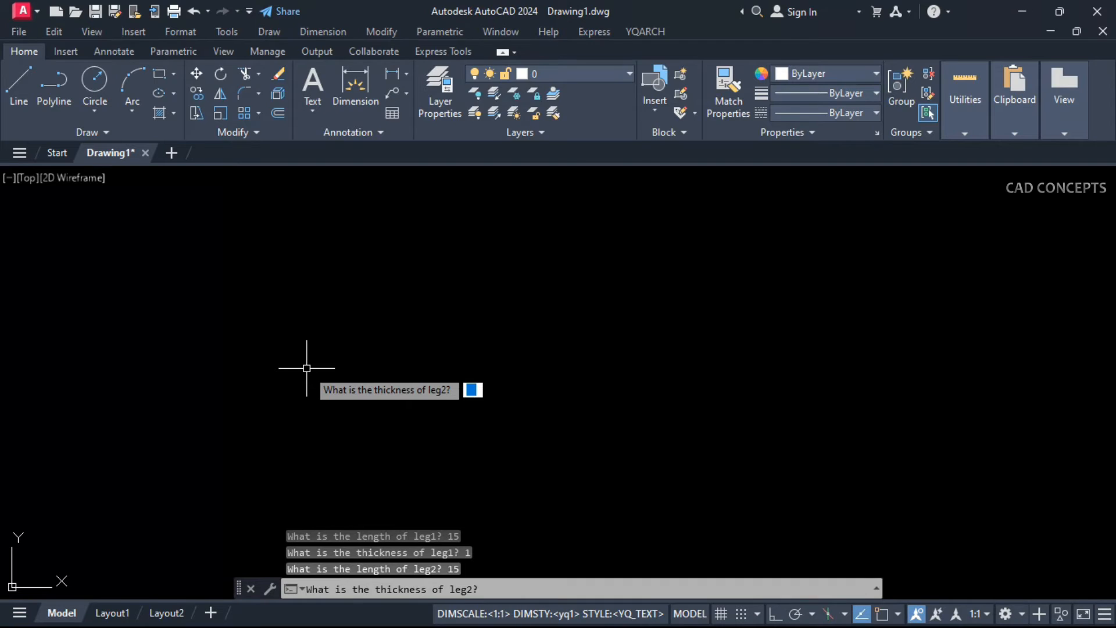
key("Return")
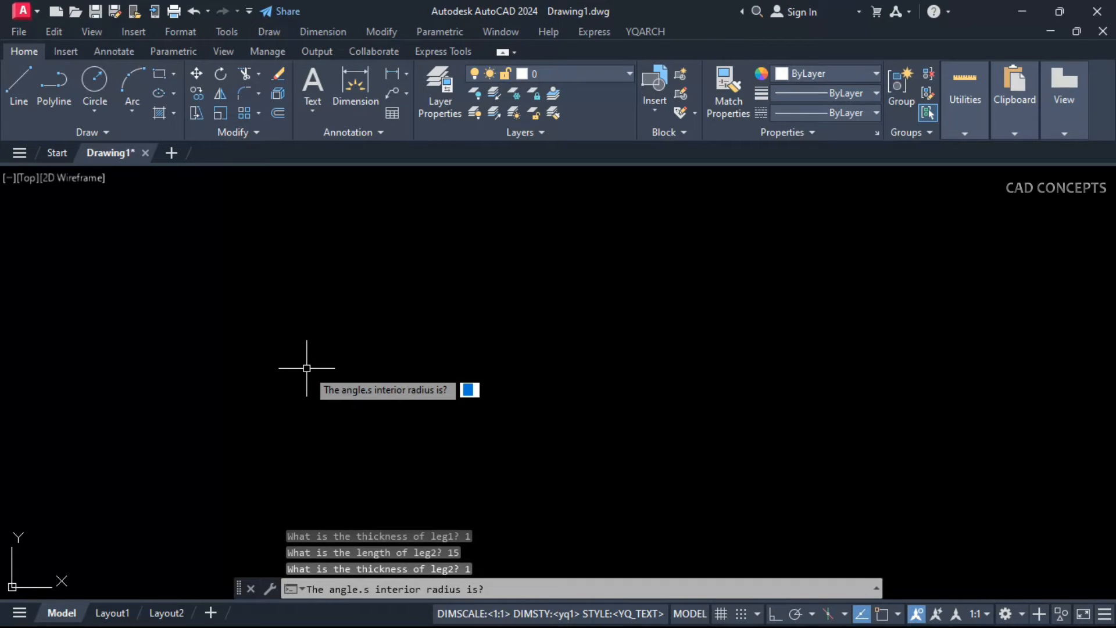
type(".5")
key("Return")
middle_click_drag(459, 292, 538, 449)
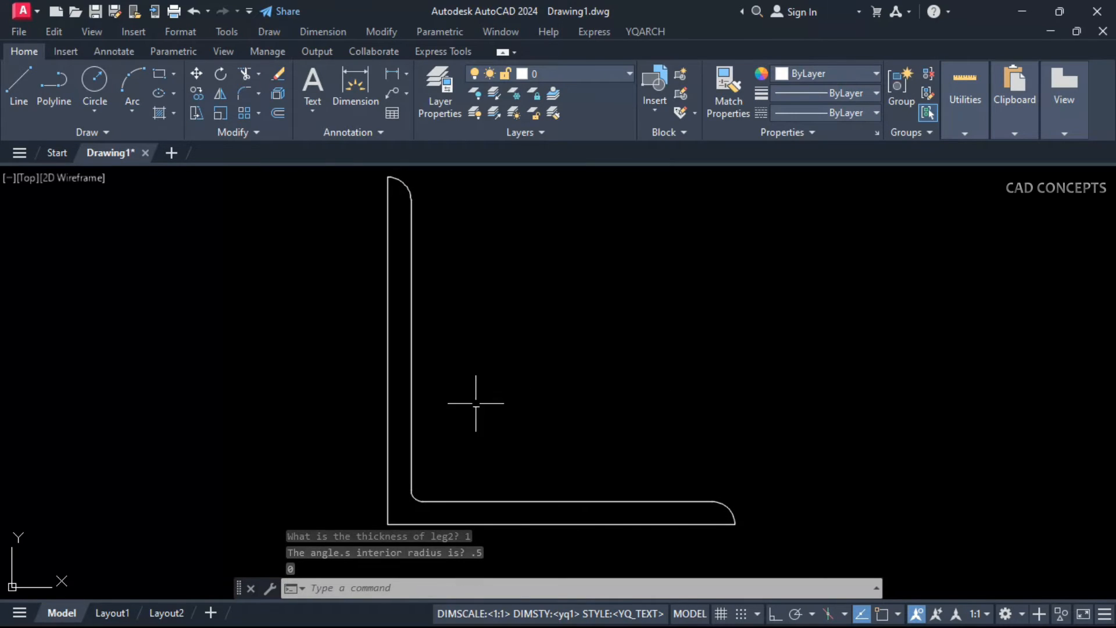
key("Escape")
key("Escape")
left_click(413, 346)
key("Escape")
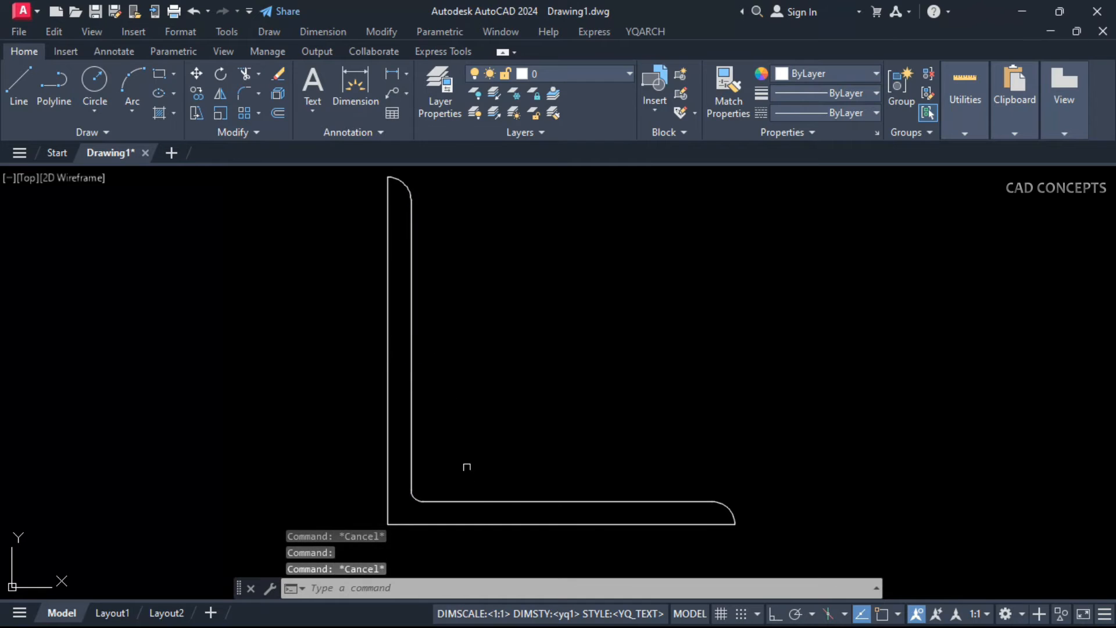
left_click(481, 501)
key("Escape")
left_click(394, 72)
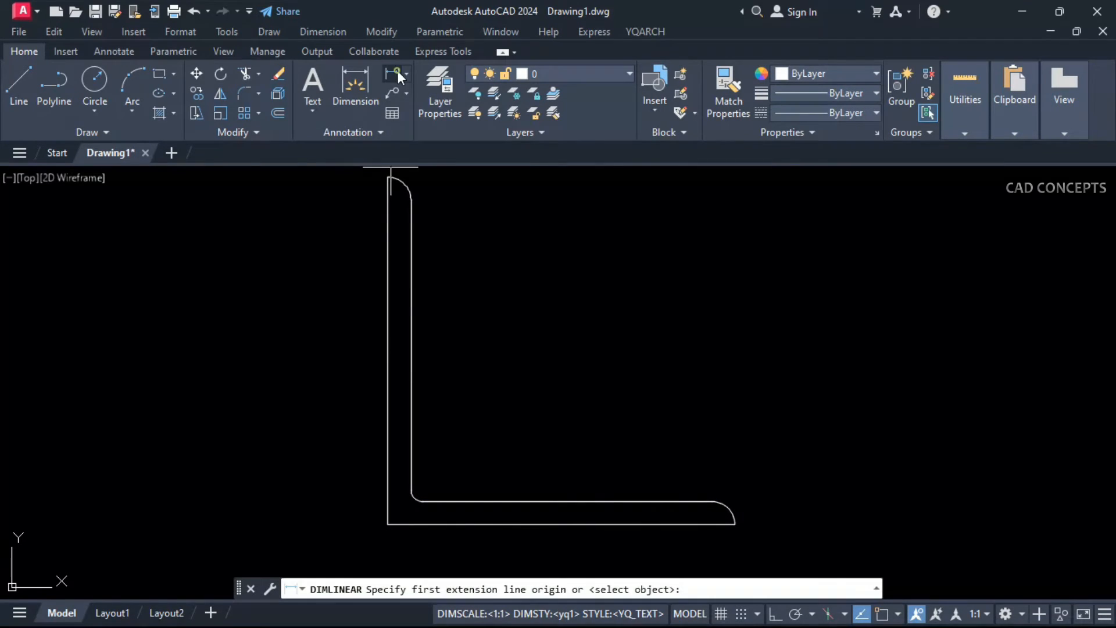
left_click(386, 307)
key("Escape")
key("Return")
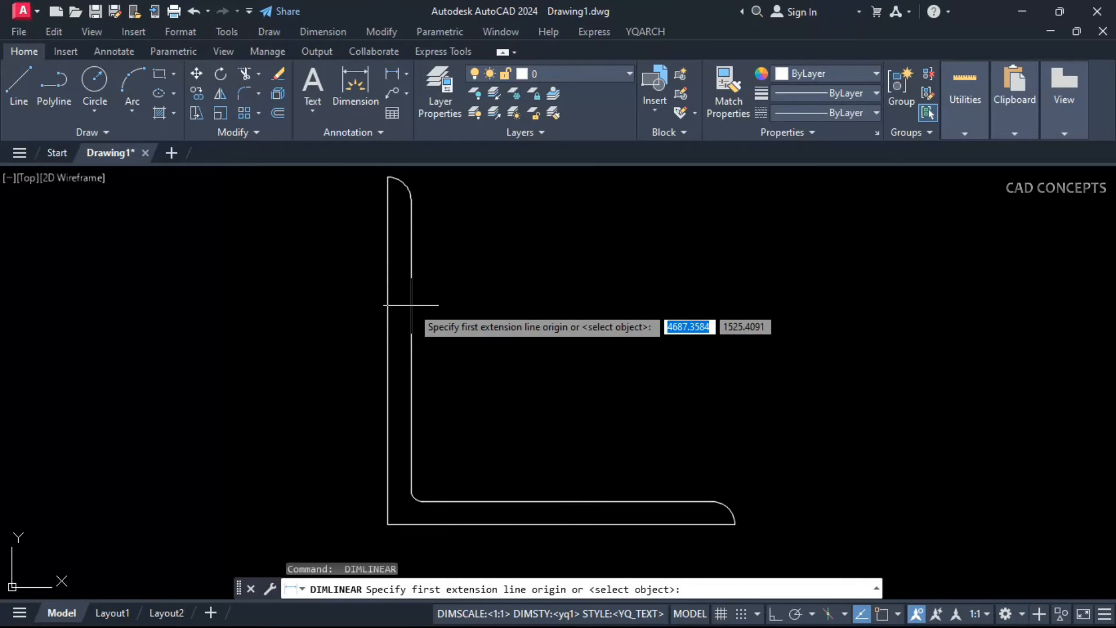
key("Escape")
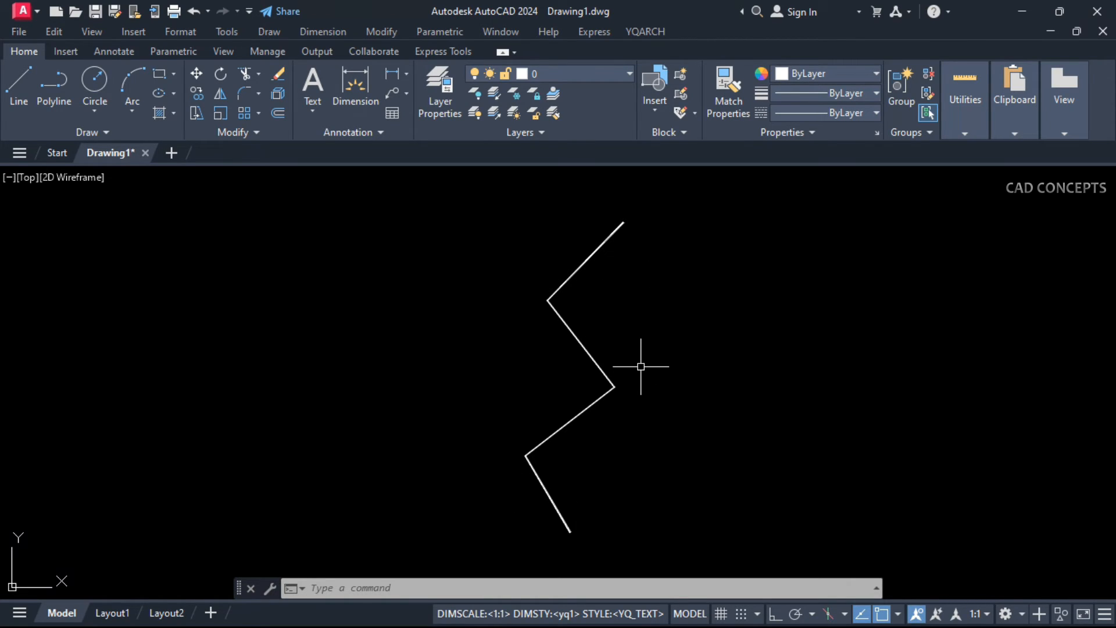
Label the coordinates of the zigzag line's upper endpoint with CD, placing the leader text beside it
type("cd")
key("Return")
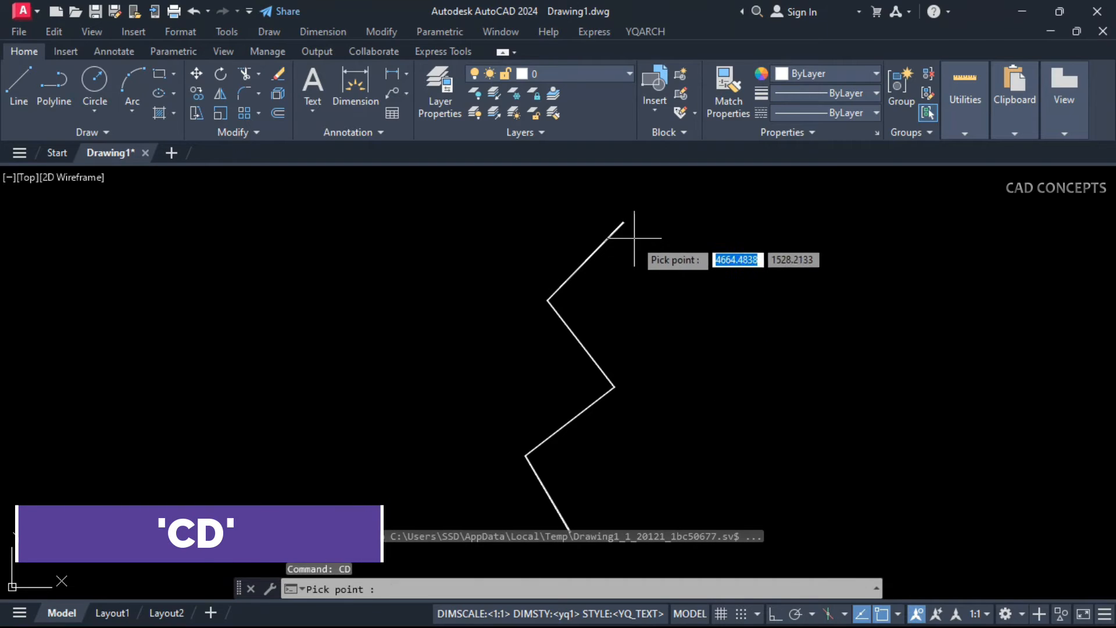
left_click(623, 221)
left_click(717, 289)
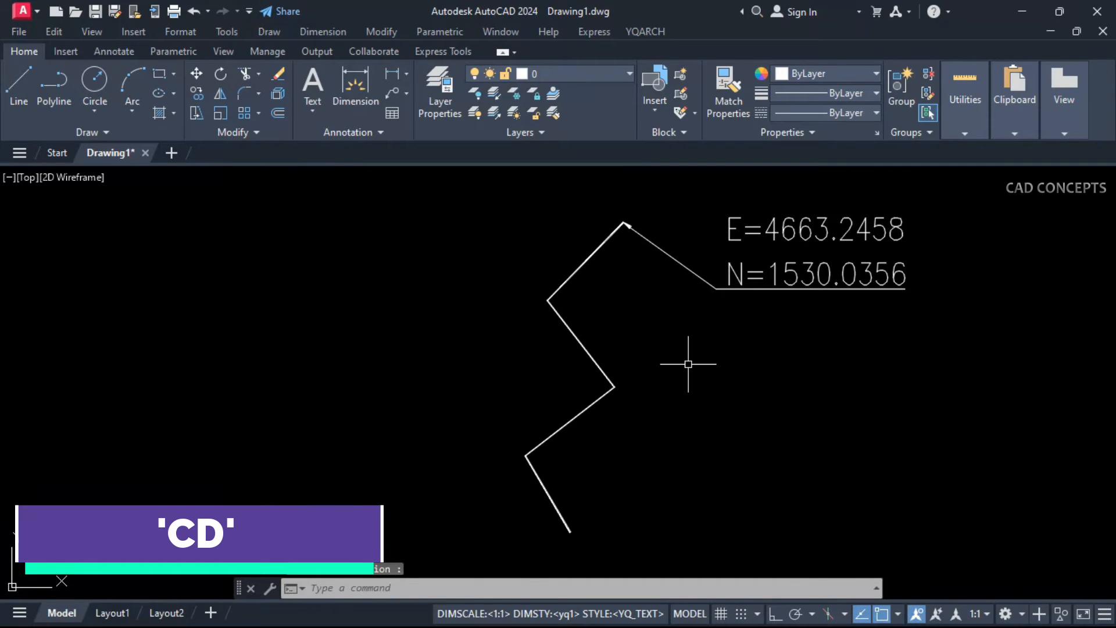
Label the coordinates of the zigzag line's three inner vertices with CD, placing each leader text clear of the line
key("Return")
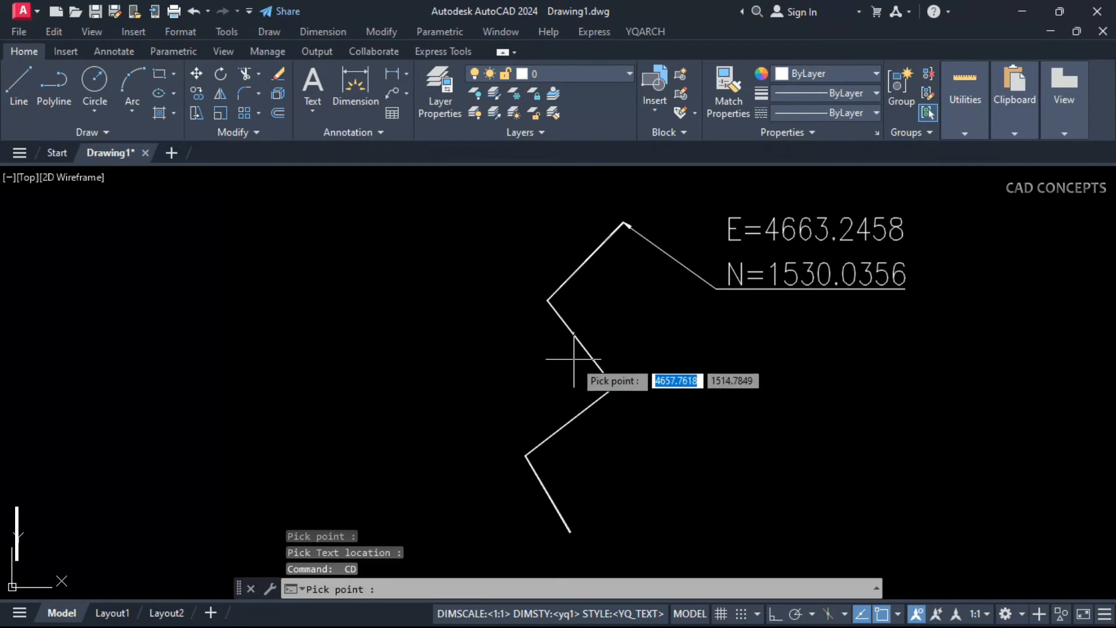
left_click(547, 301)
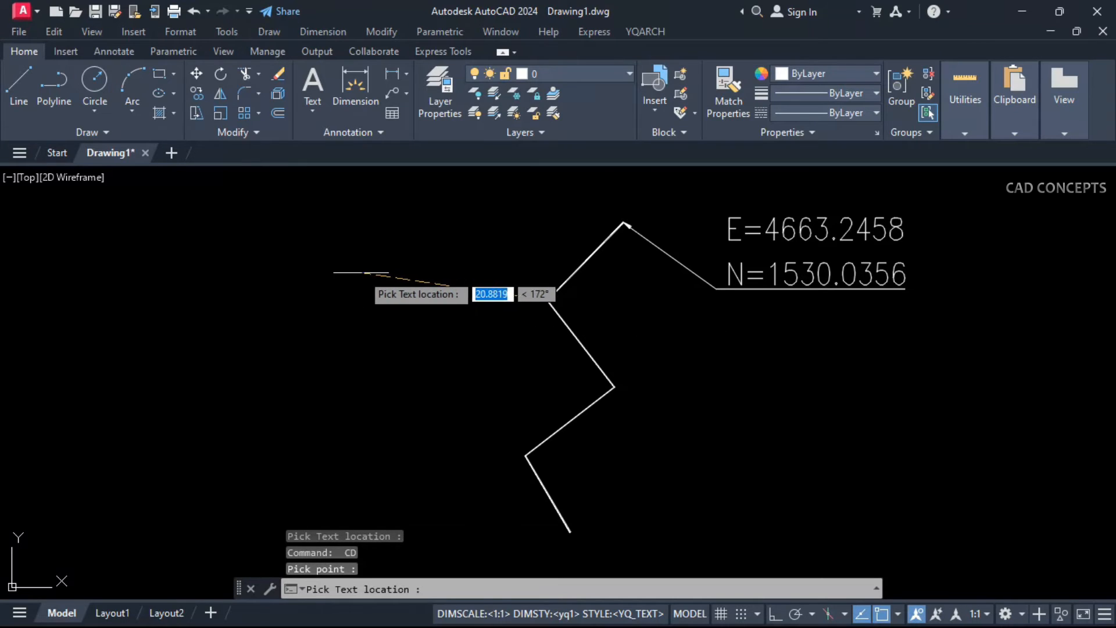
left_click(363, 272)
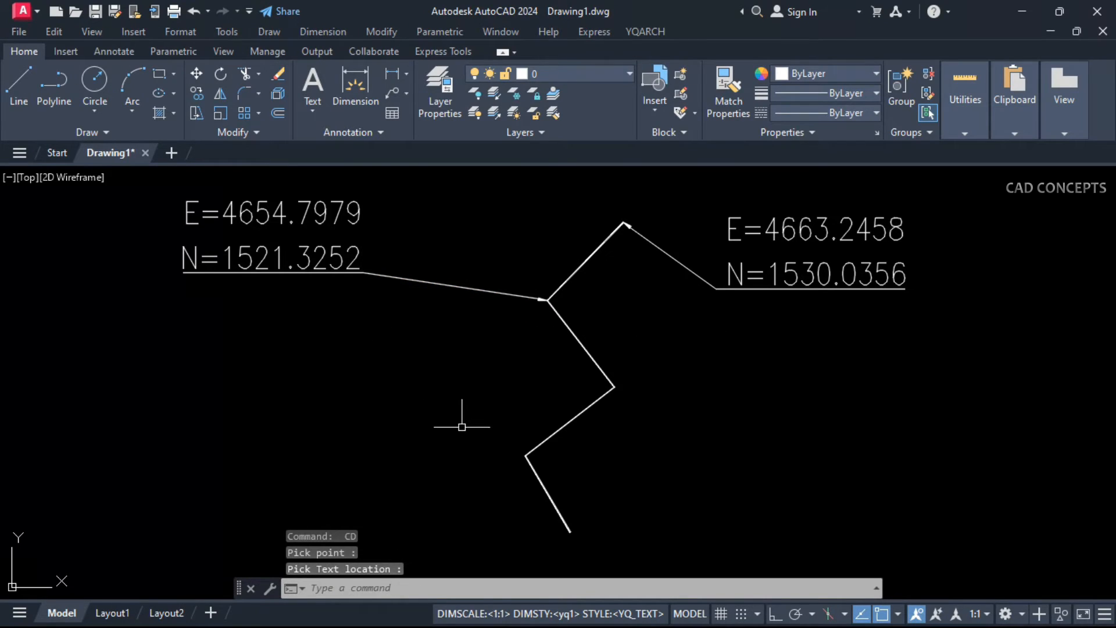
key("Return")
left_click(615, 387)
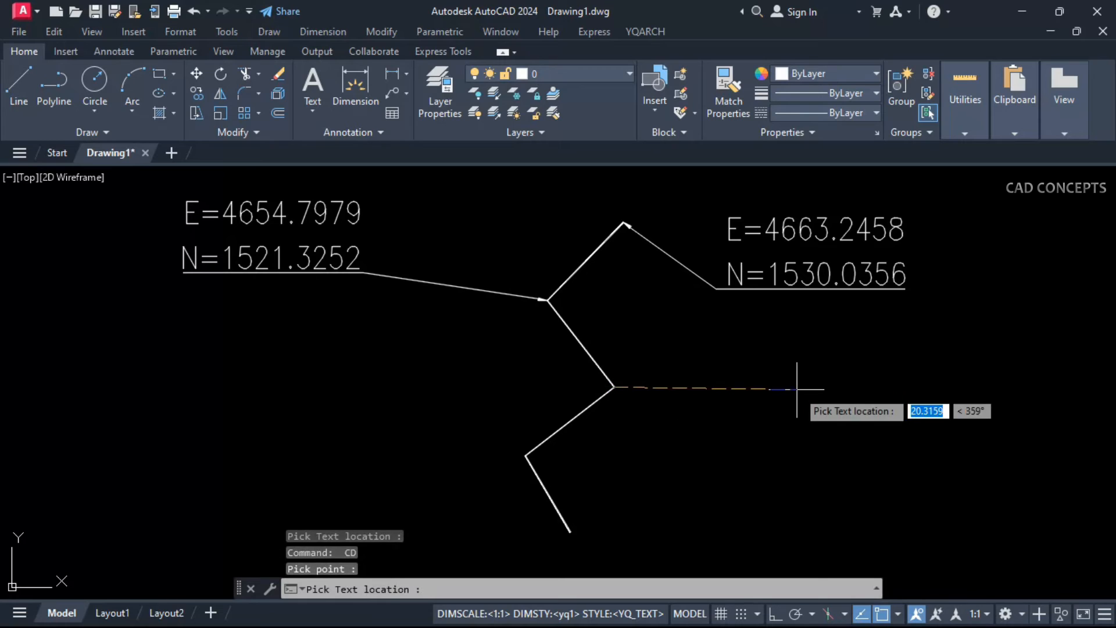
left_click(799, 389)
key("Return")
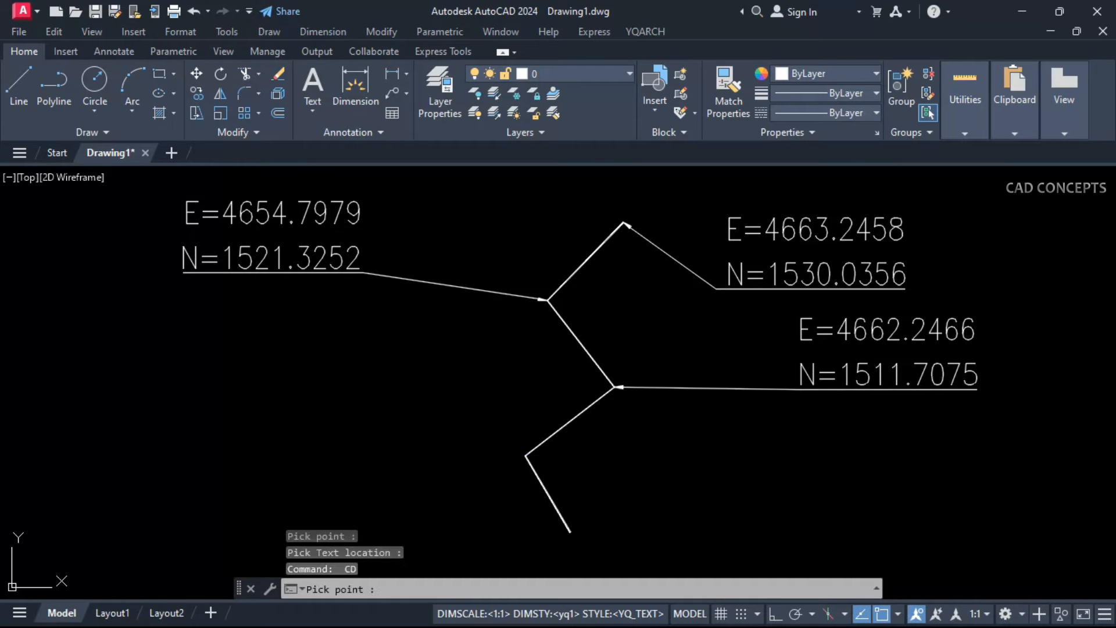
left_click(527, 455)
left_click(497, 408)
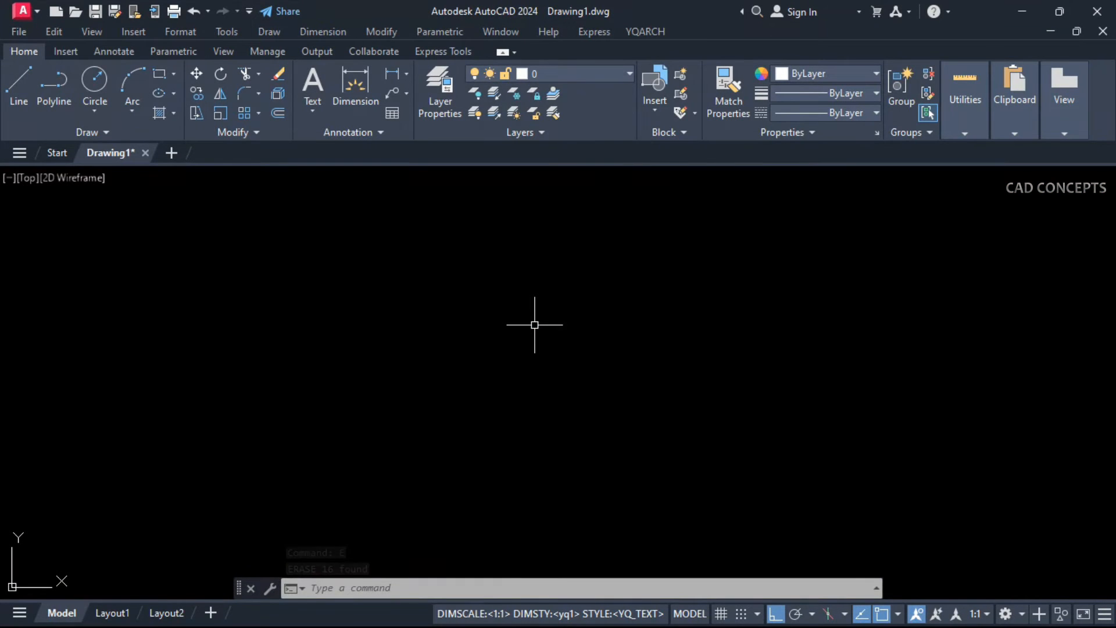
Draw an opening with OPG using horizontal distance 100, vertical distance 120 and trim width 5, placed in the empty drawing
type("OPG")
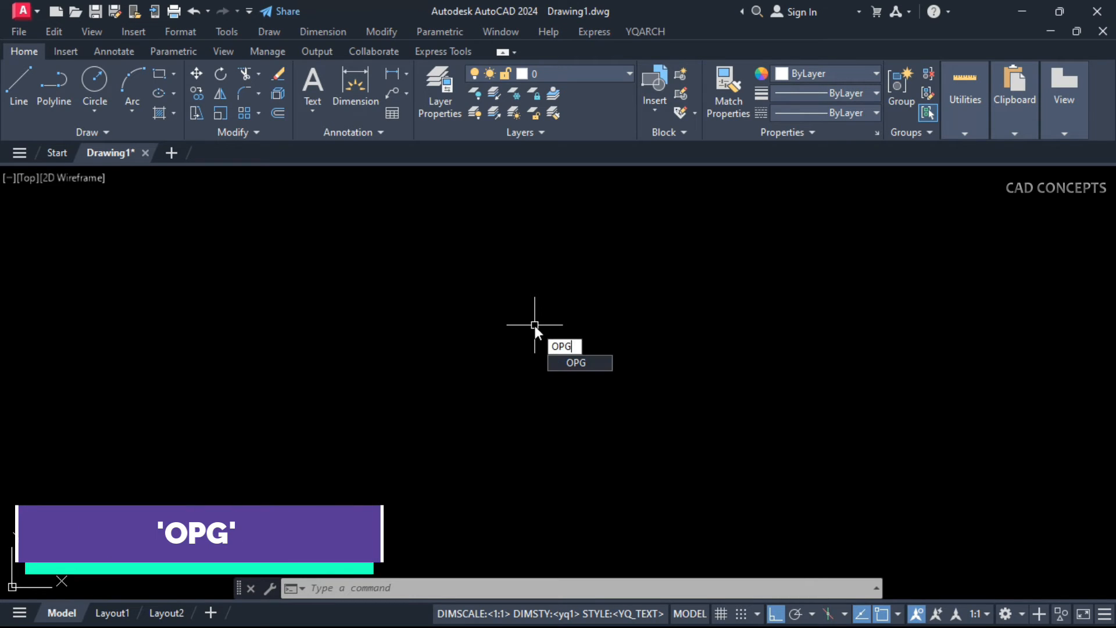
key("Return")
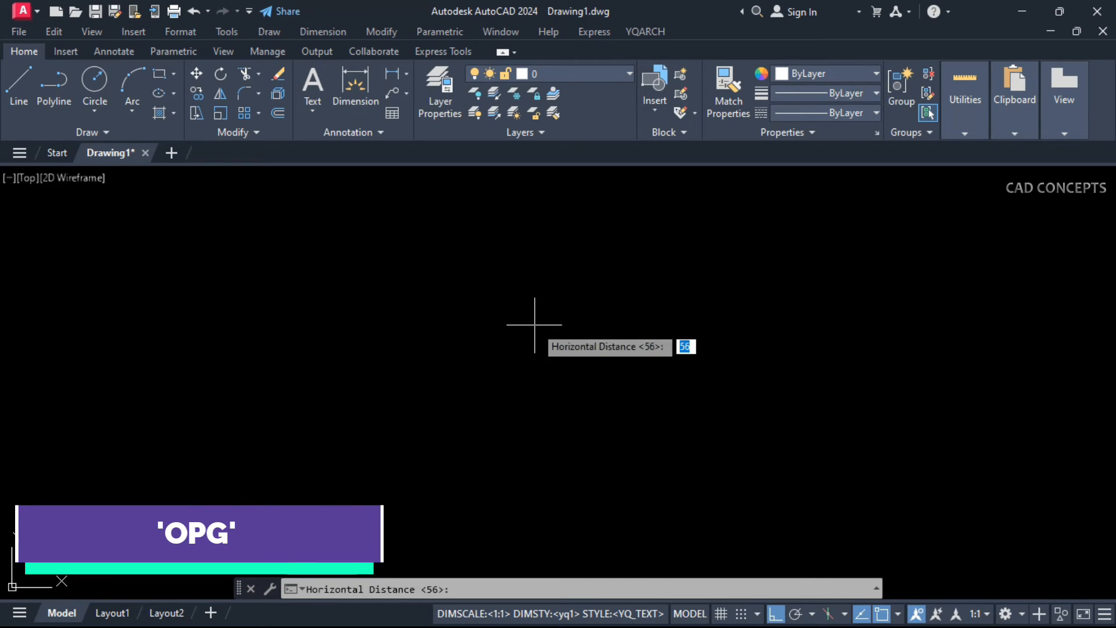
type("100")
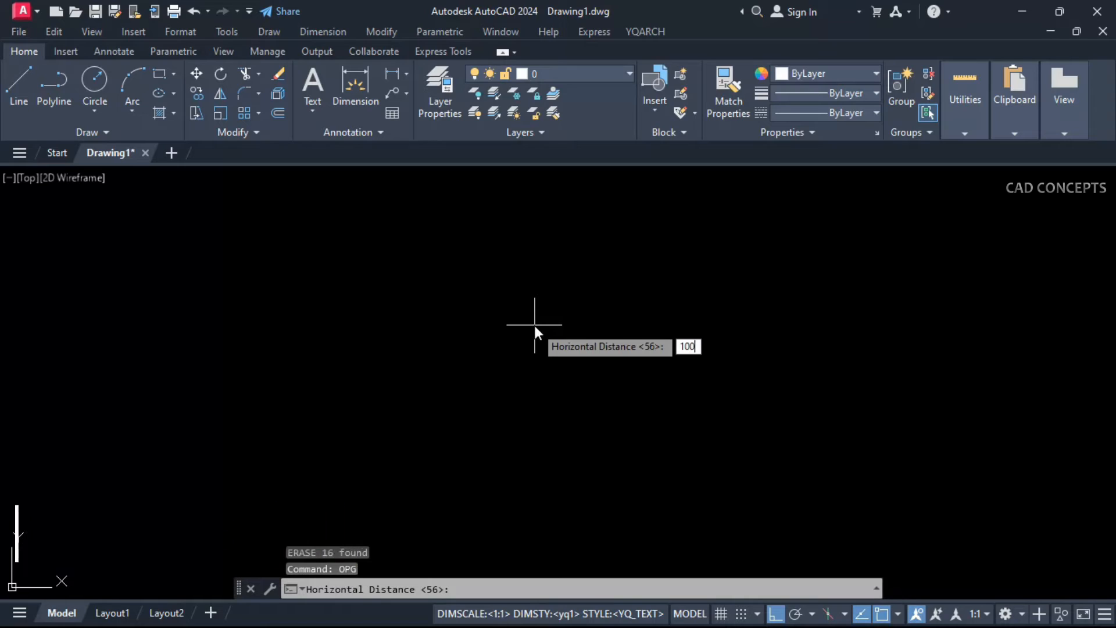
key("Return")
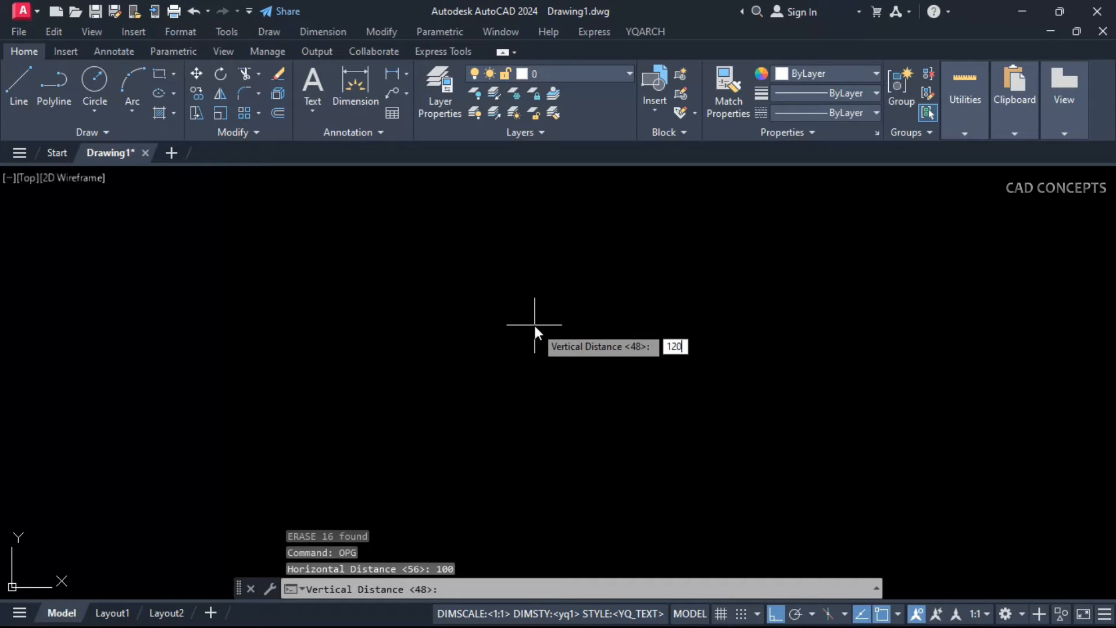
key("Return")
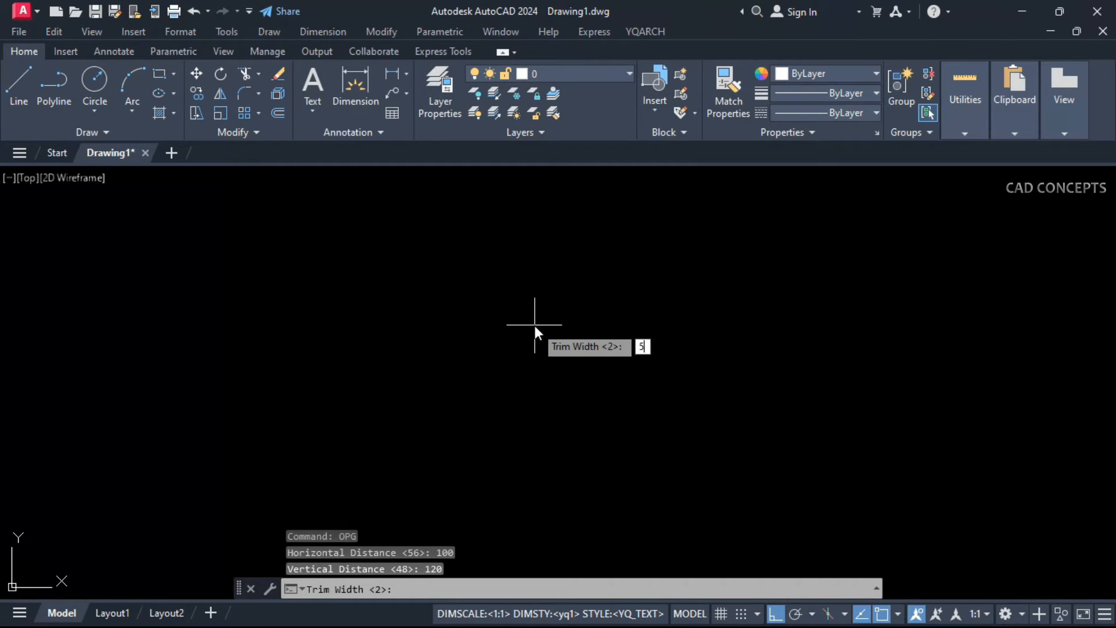
type("5")
key("Return")
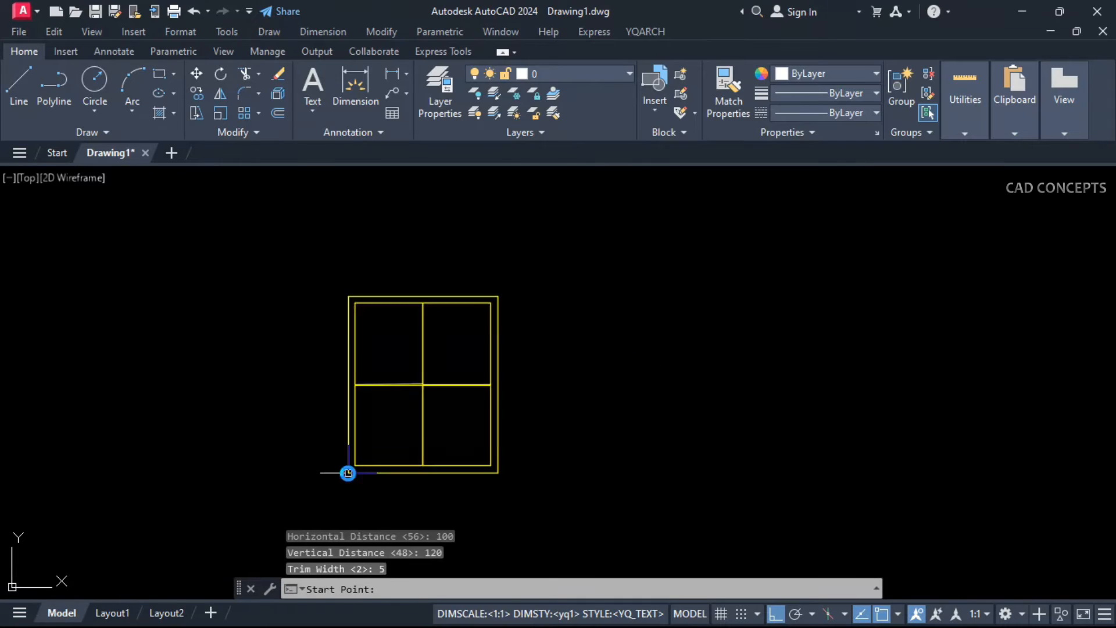
left_click(348, 473)
scroll(307, 458, "up", 2)
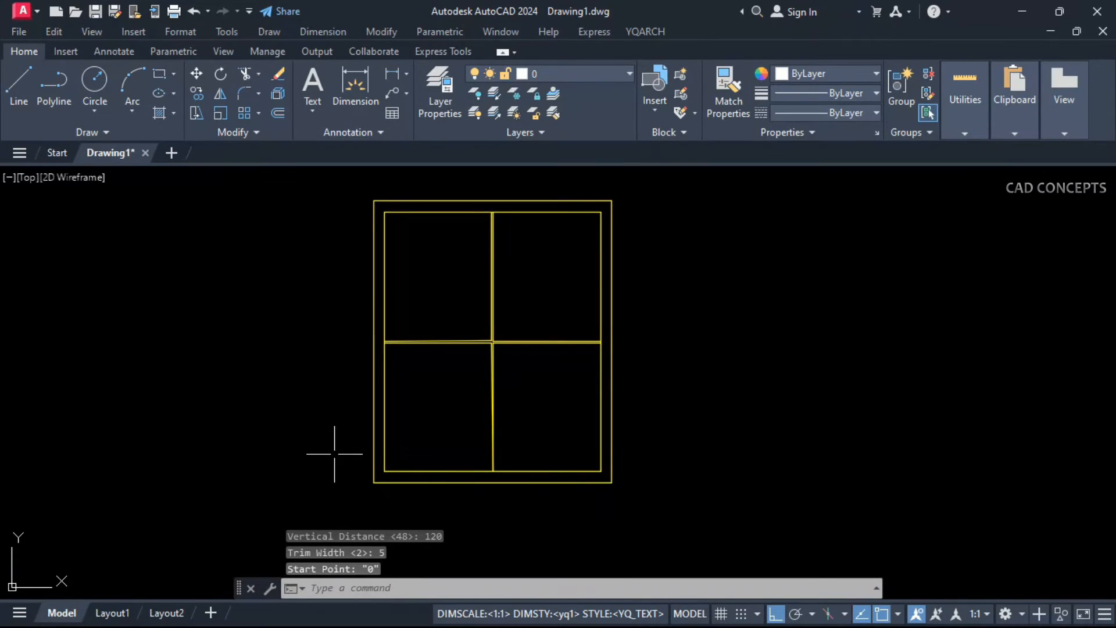
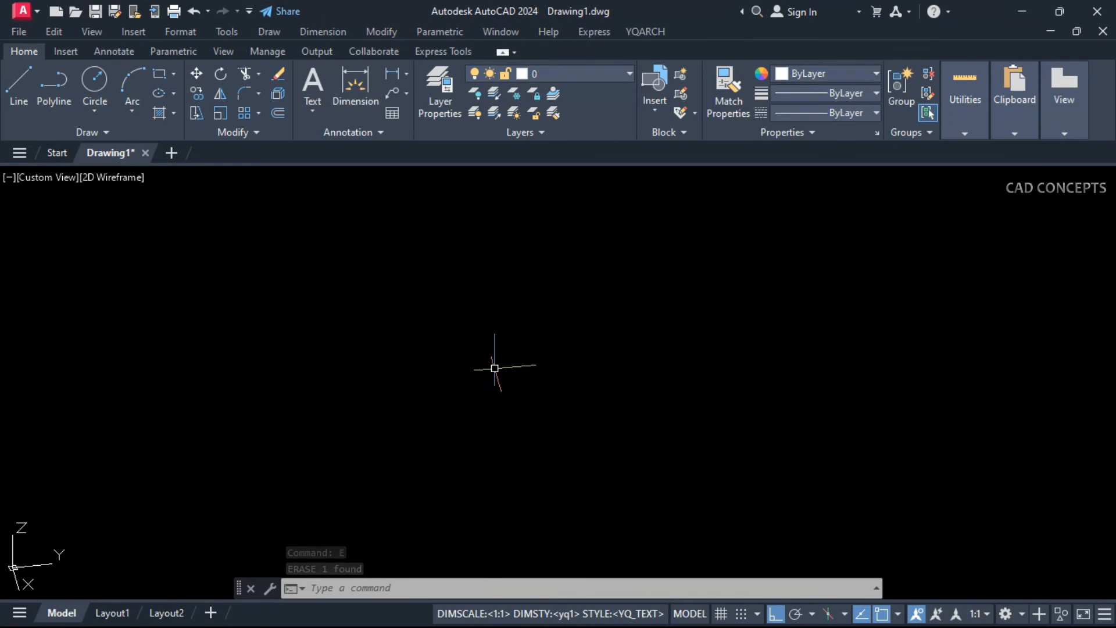
Start a box with the 3D command, entering 100 for the corner point and 100 for the length
type("3D")
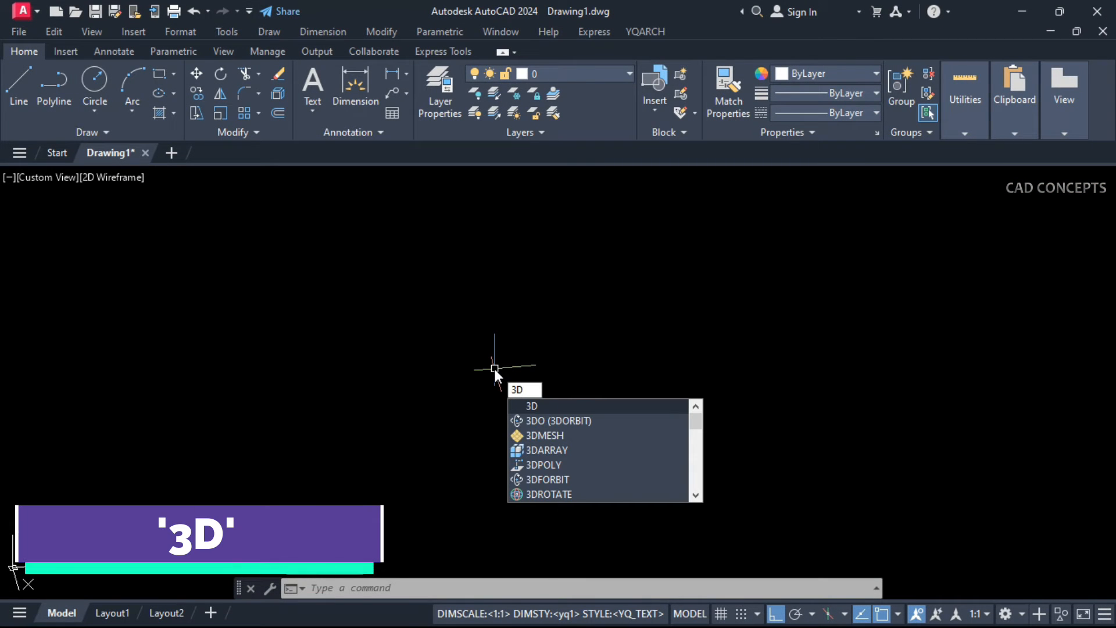
key("Return")
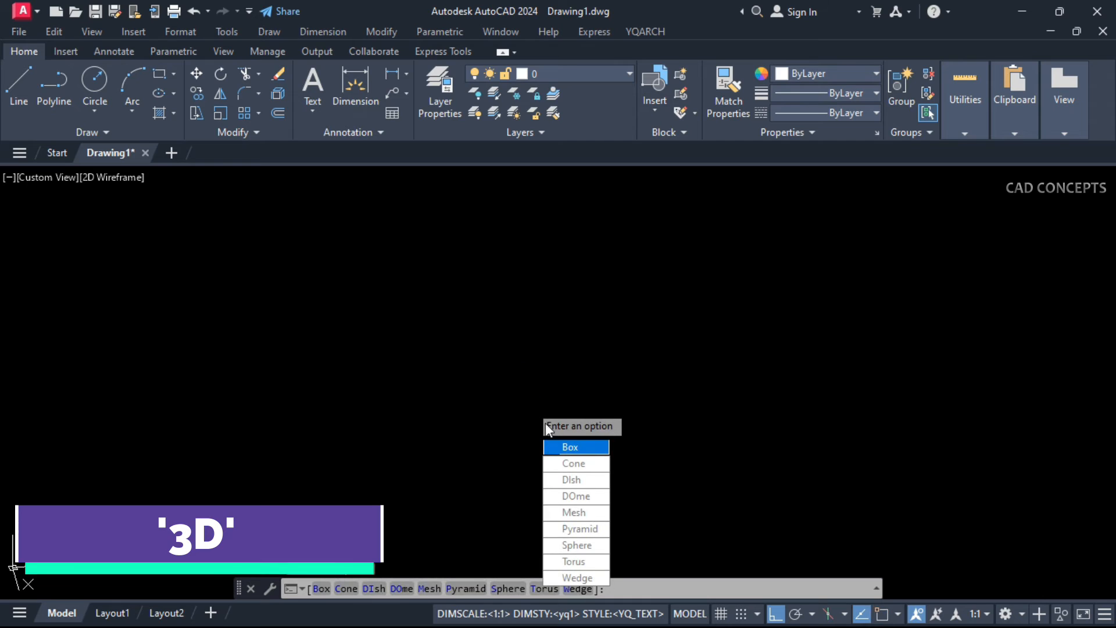
left_click(568, 449)
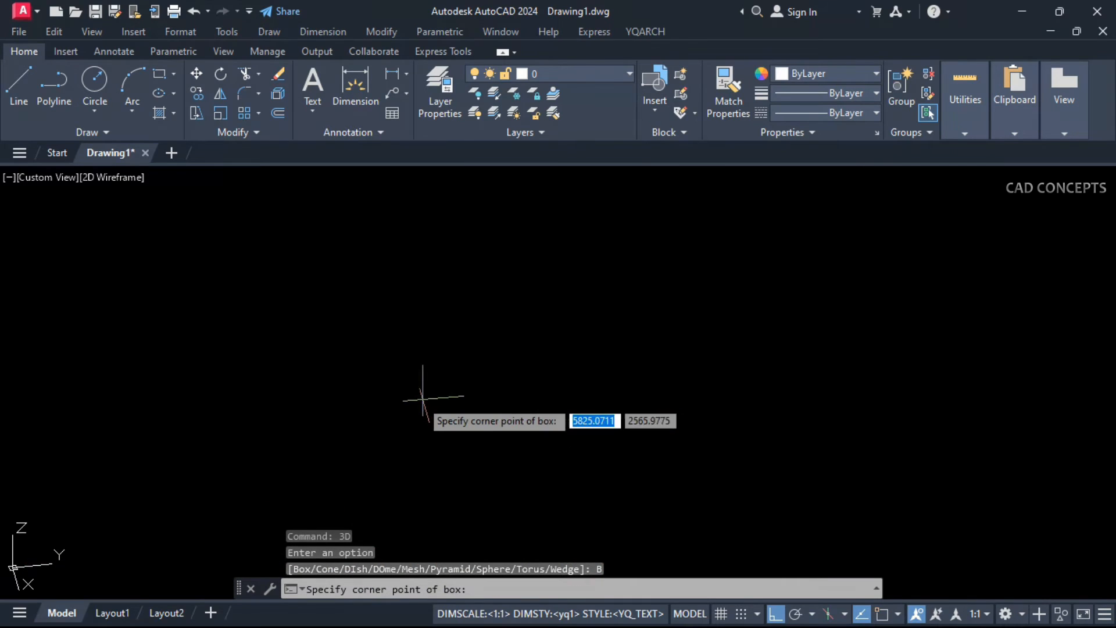
type("100")
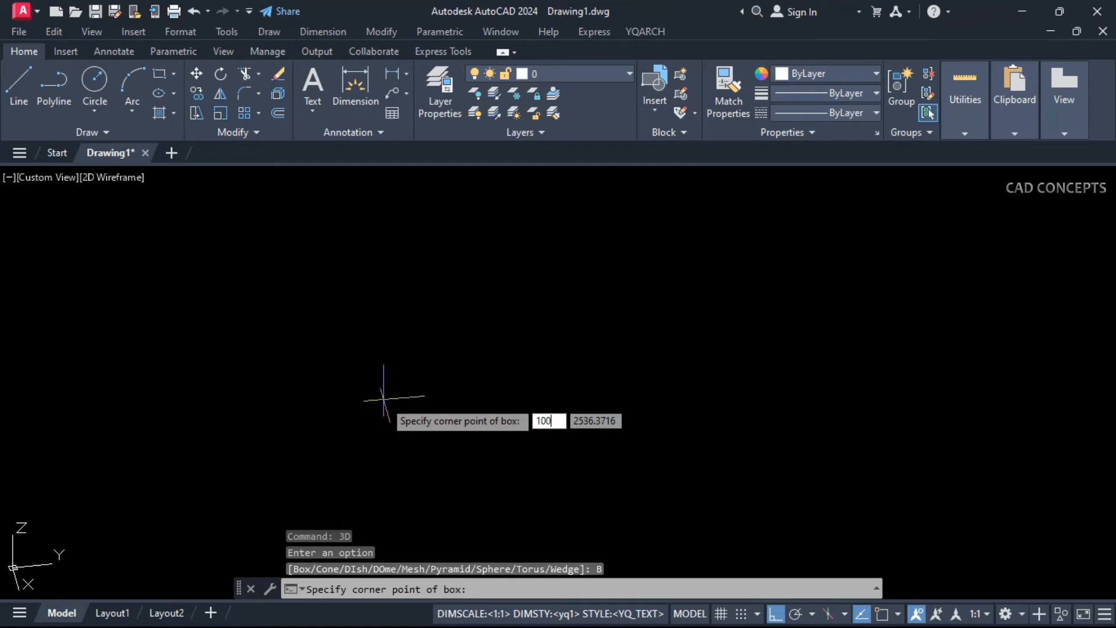
key("Return")
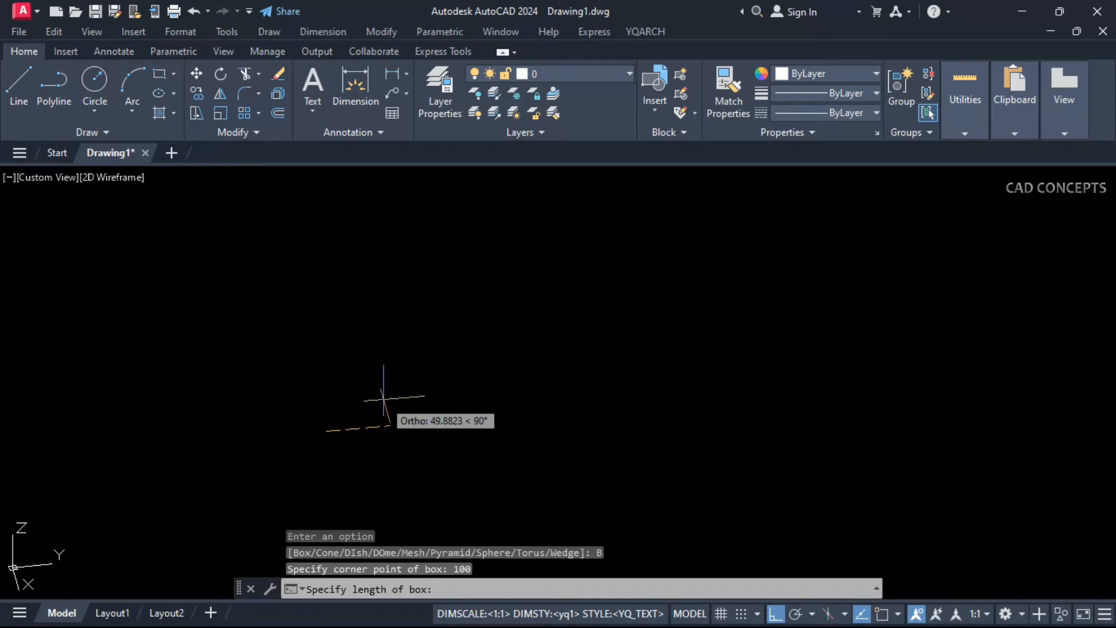
type("100")
key("Return")
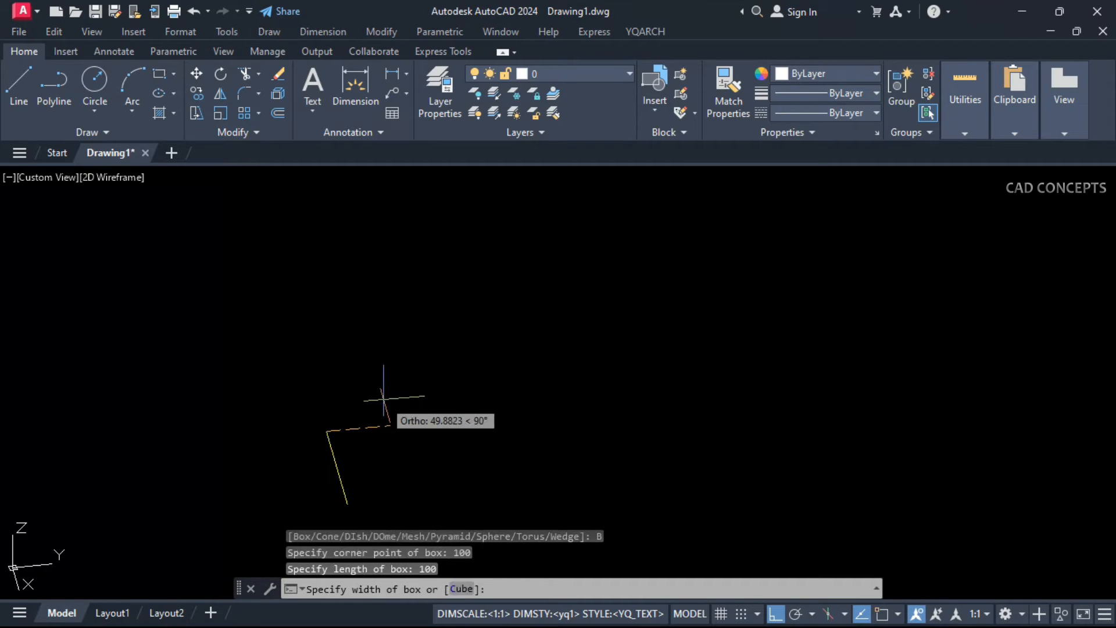
Finish the box with width 50, height 100 and a rotation of 90 degrees about the Z axis
type("50")
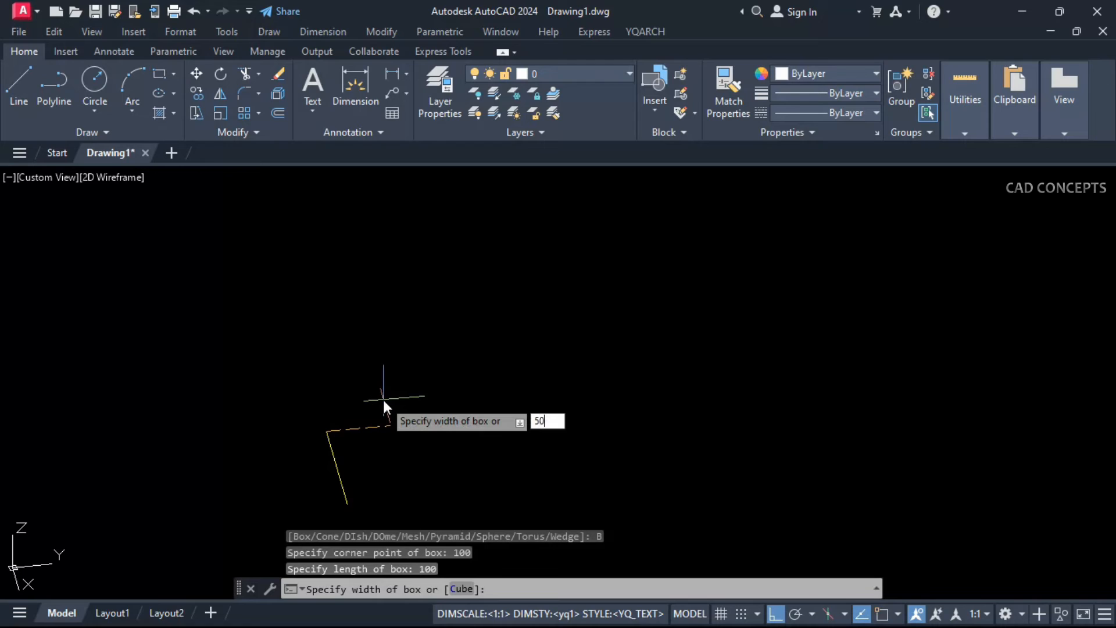
key("Return")
type("100")
key("Return")
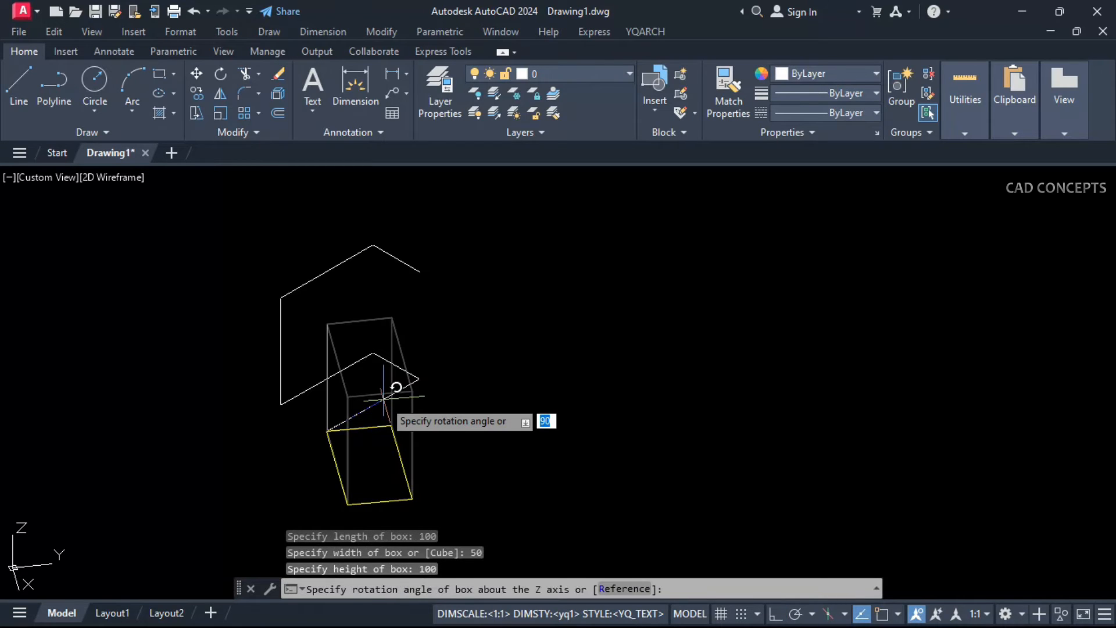
type("90")
key("Return")
scroll(274, 358, "up", 5)
scroll(273, 359, "down", 2)
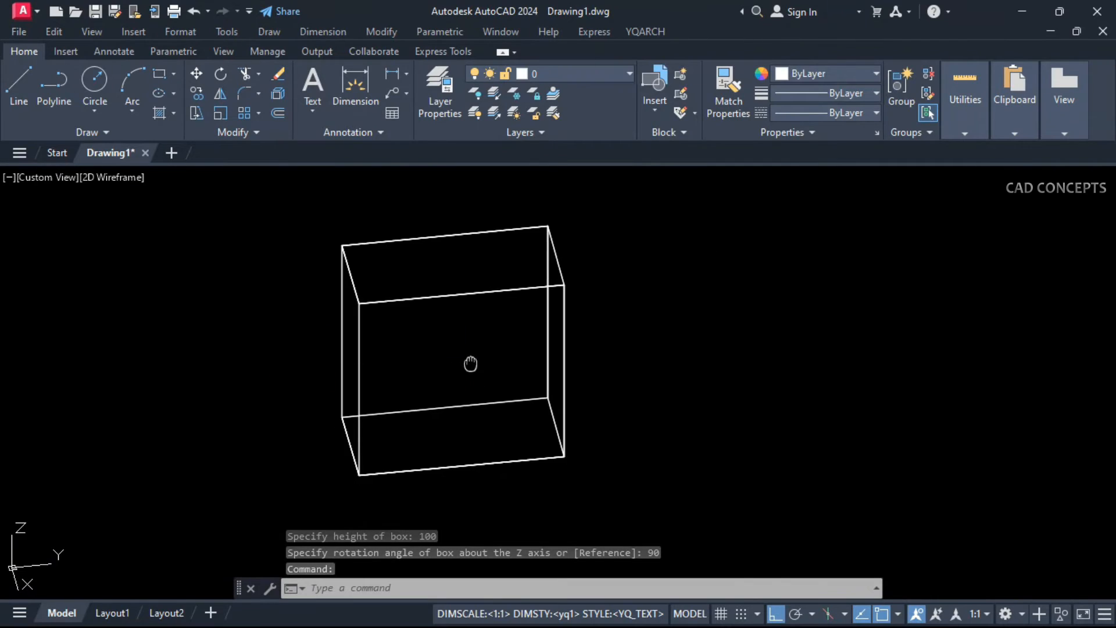
middle_click_drag(468, 361, 232, 384)
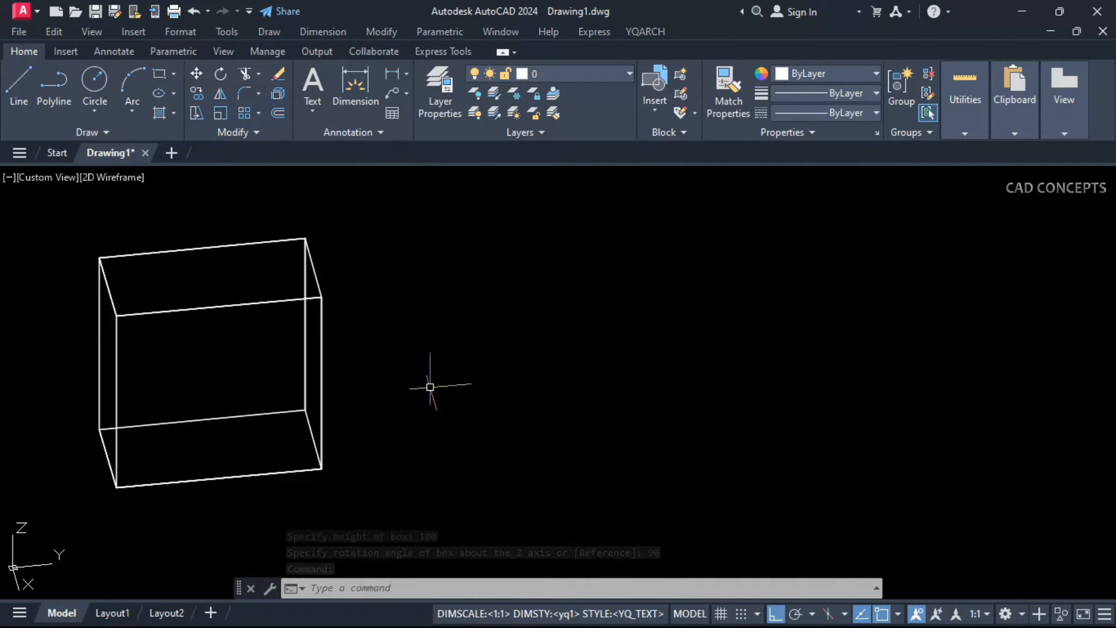
Create a cone beside the box with the 3D command, using base radius 10, top radius 5, height 100 and 16 segments
type("3D")
key("Return")
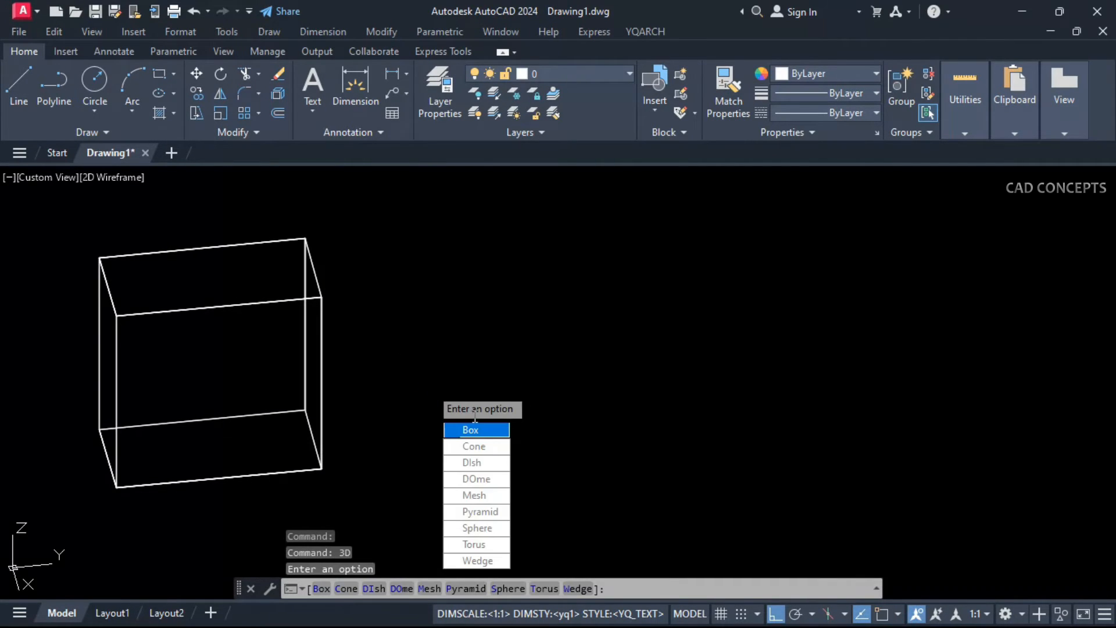
left_click(475, 446)
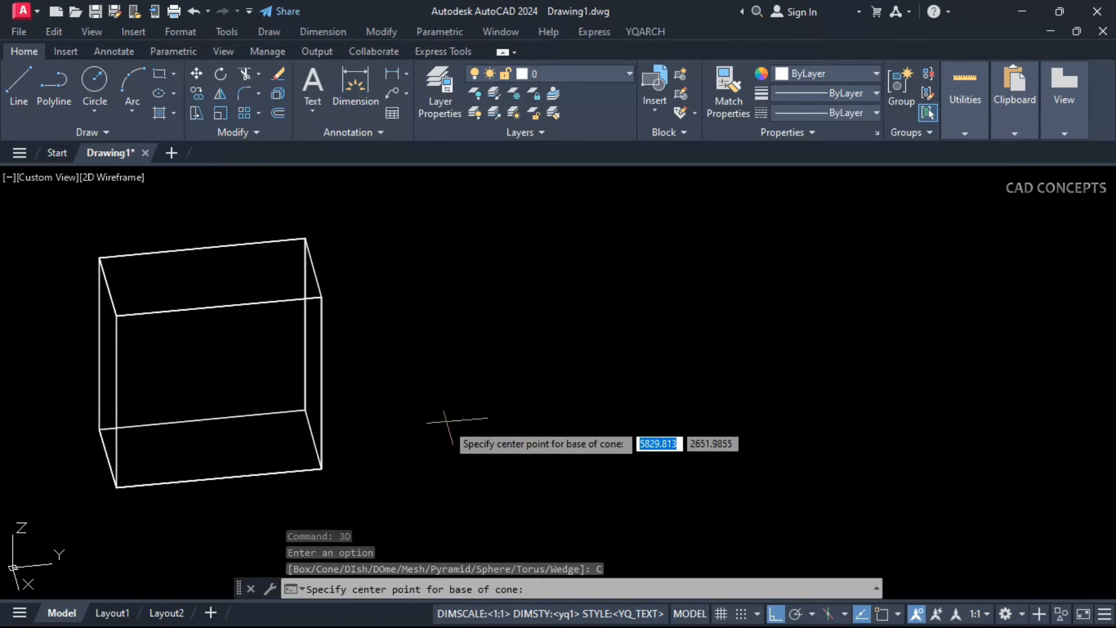
left_click(445, 390)
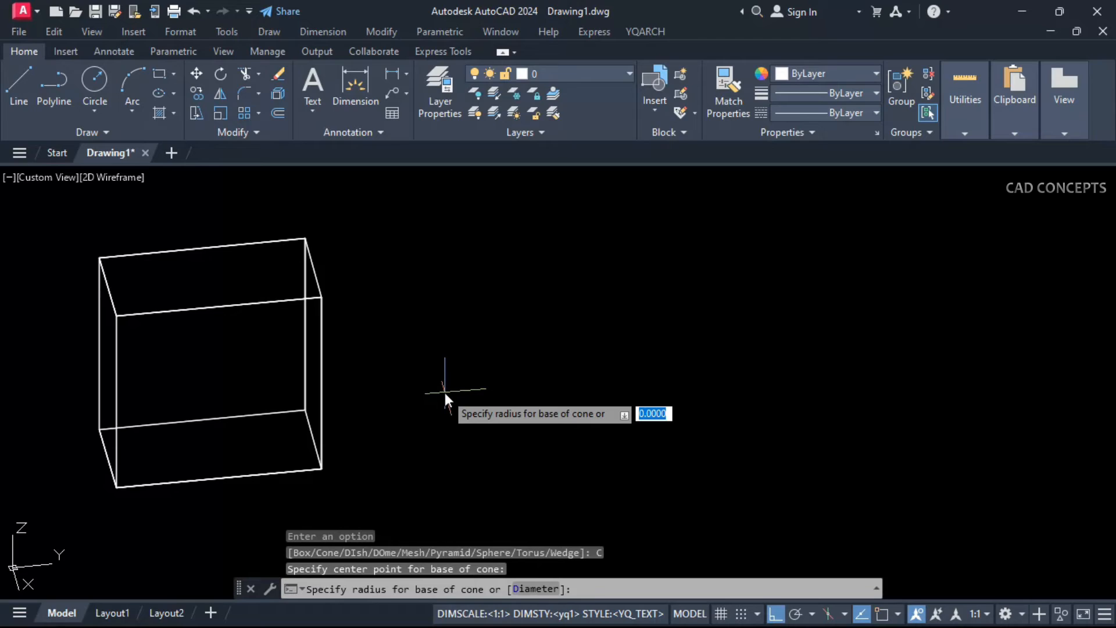
type("10")
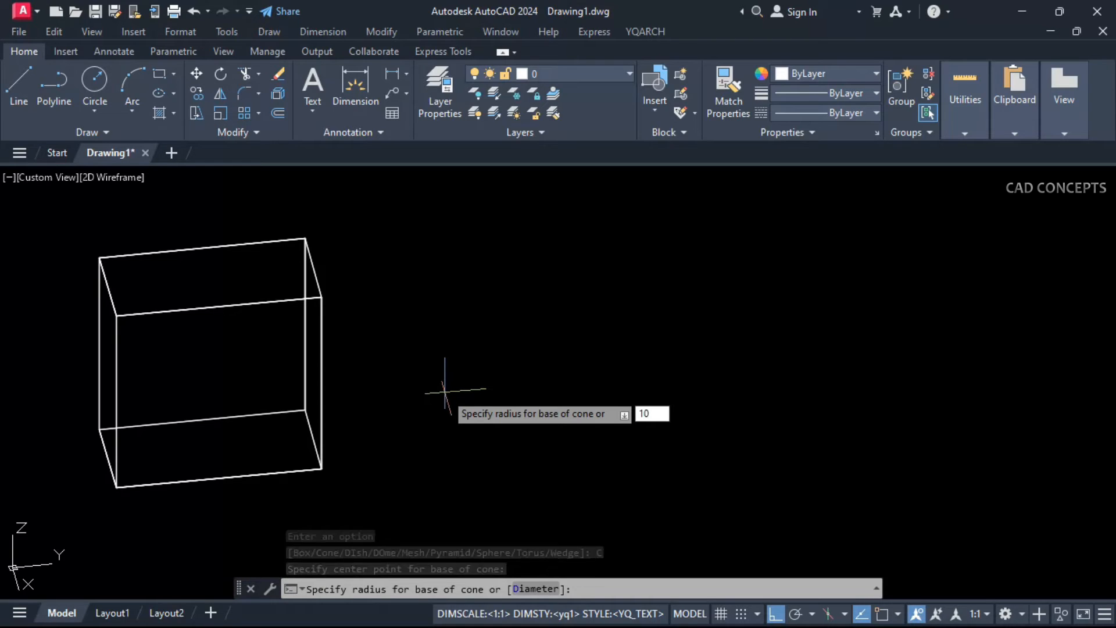
key("Return")
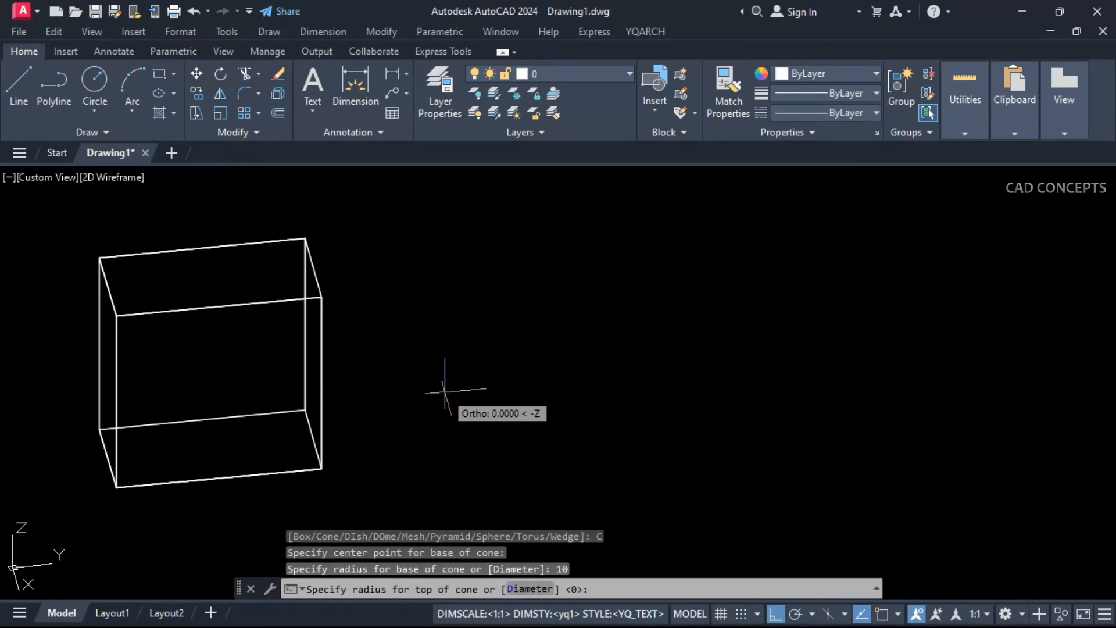
type("5")
key("Return")
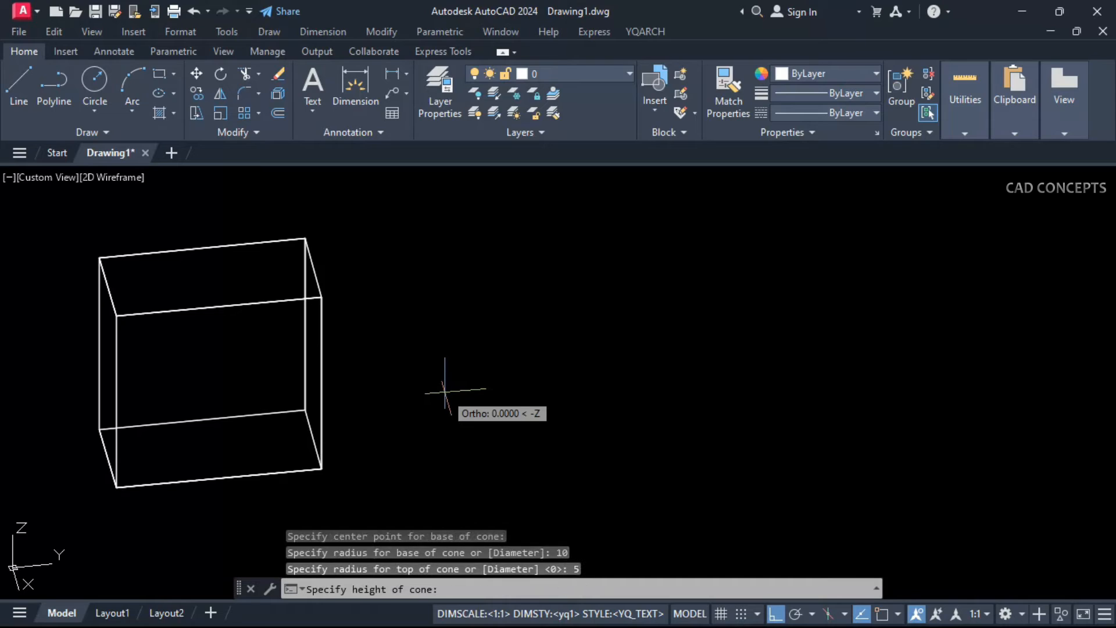
type("100")
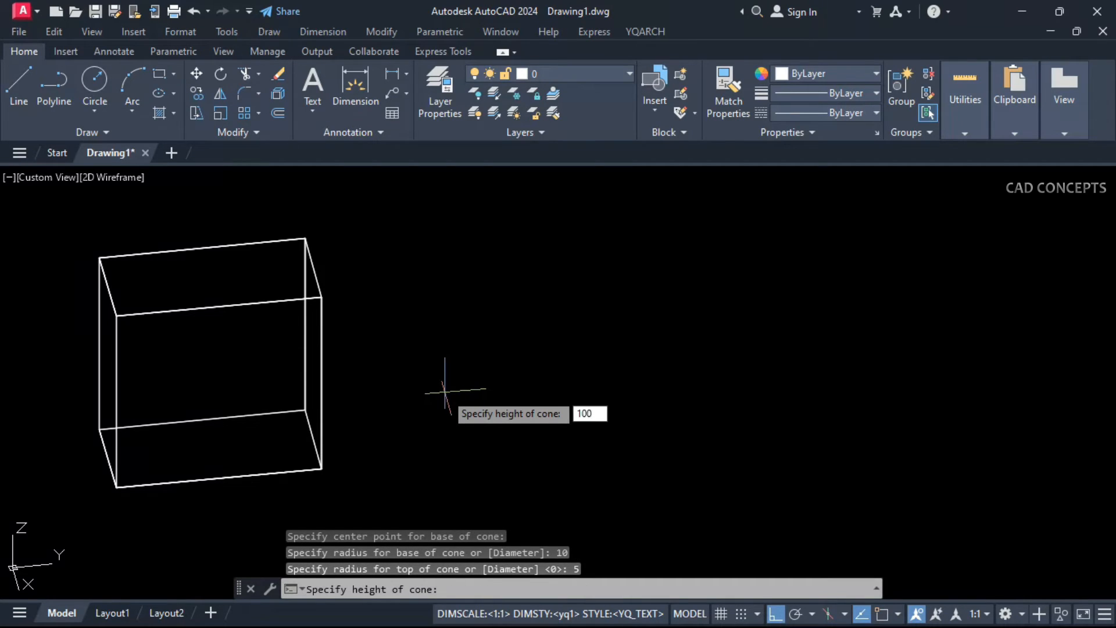
key("Return")
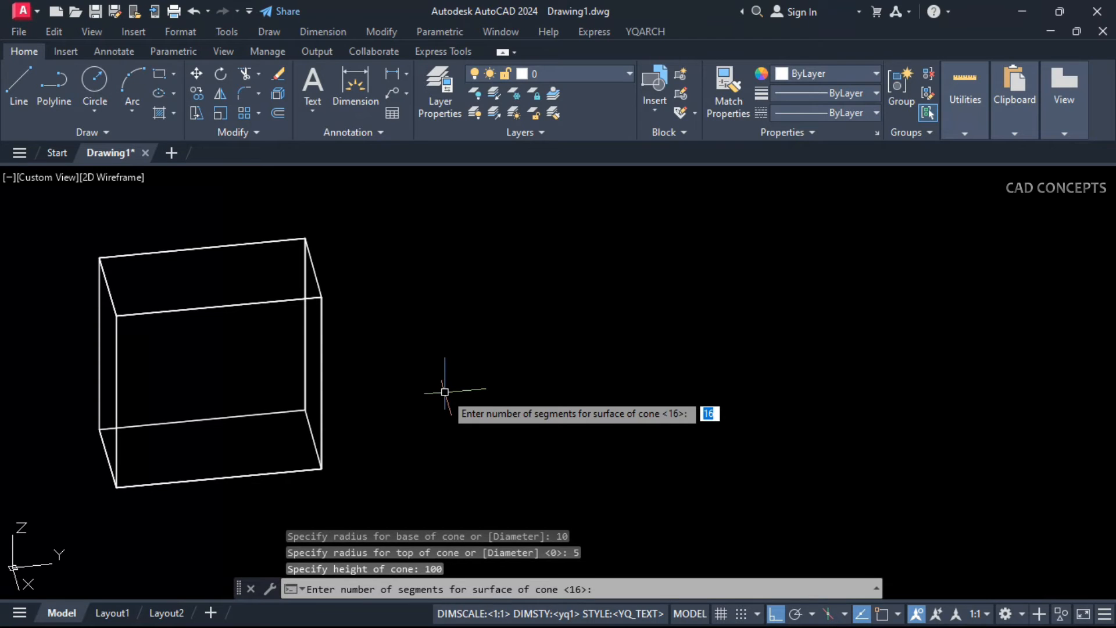
key("Return")
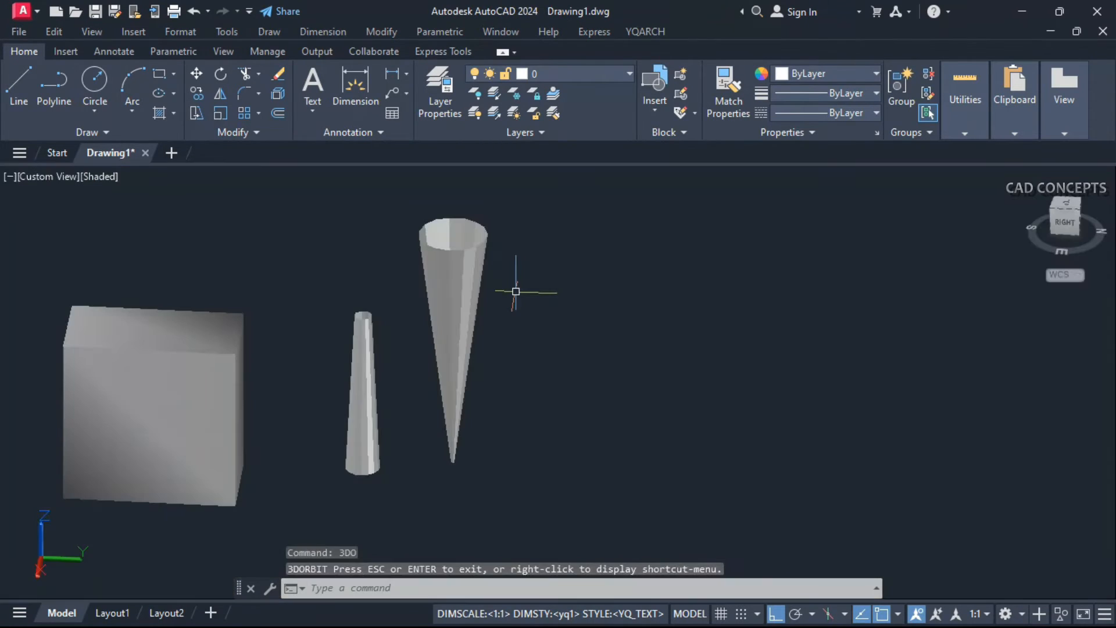
Start a dish with the 3D command and place its centre in the empty space beside the larger cone
type("3")
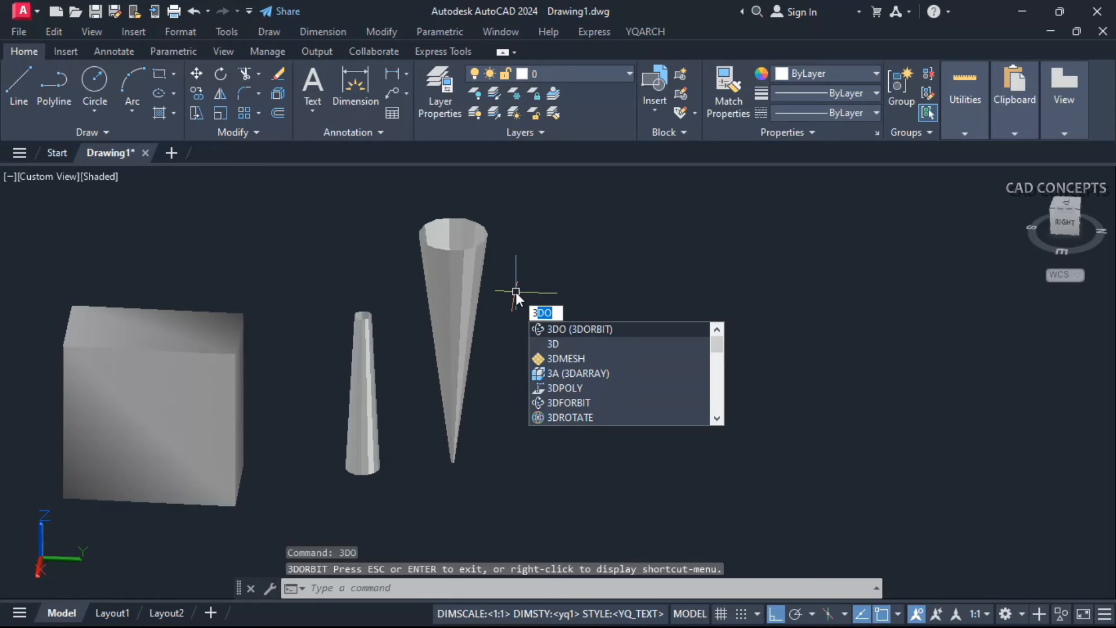
type("D")
key("Return")
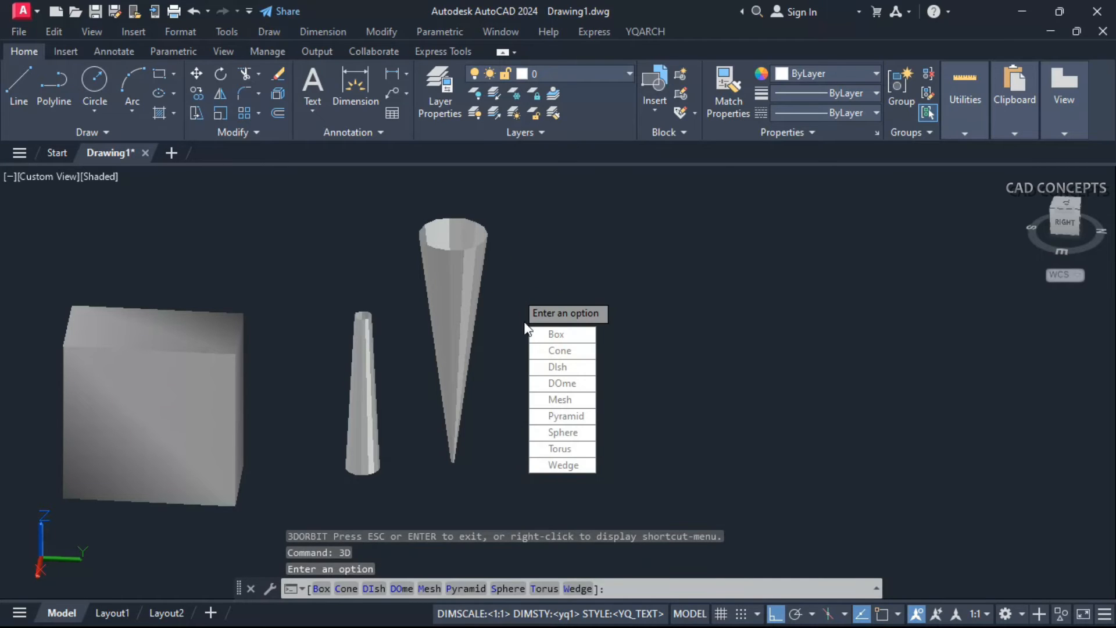
key("Down")
key("Down")
key("Return")
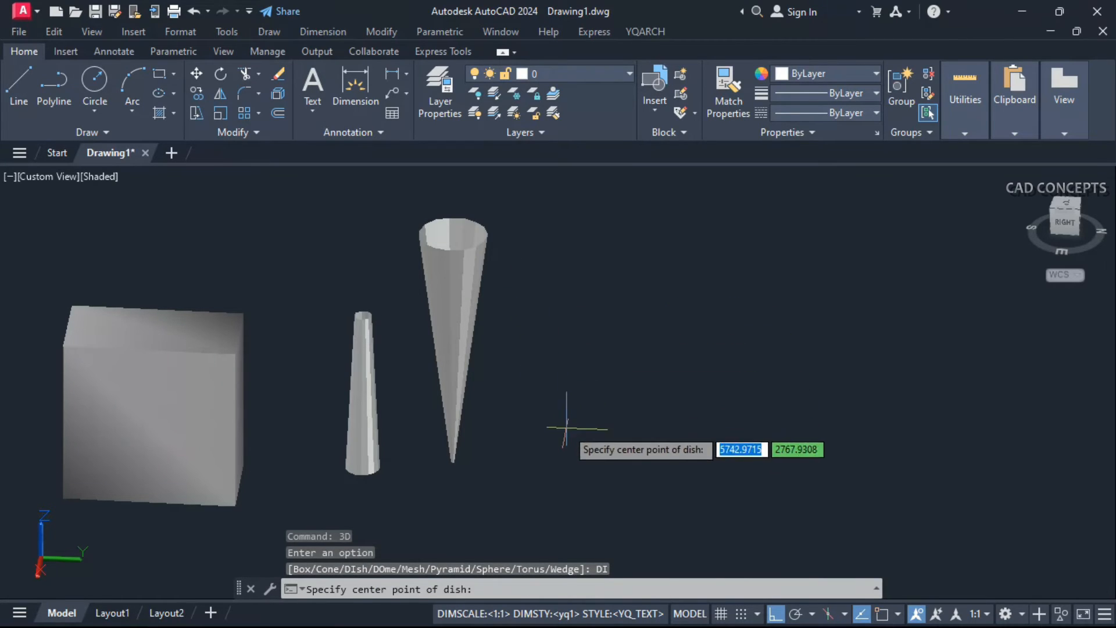
left_click(626, 431)
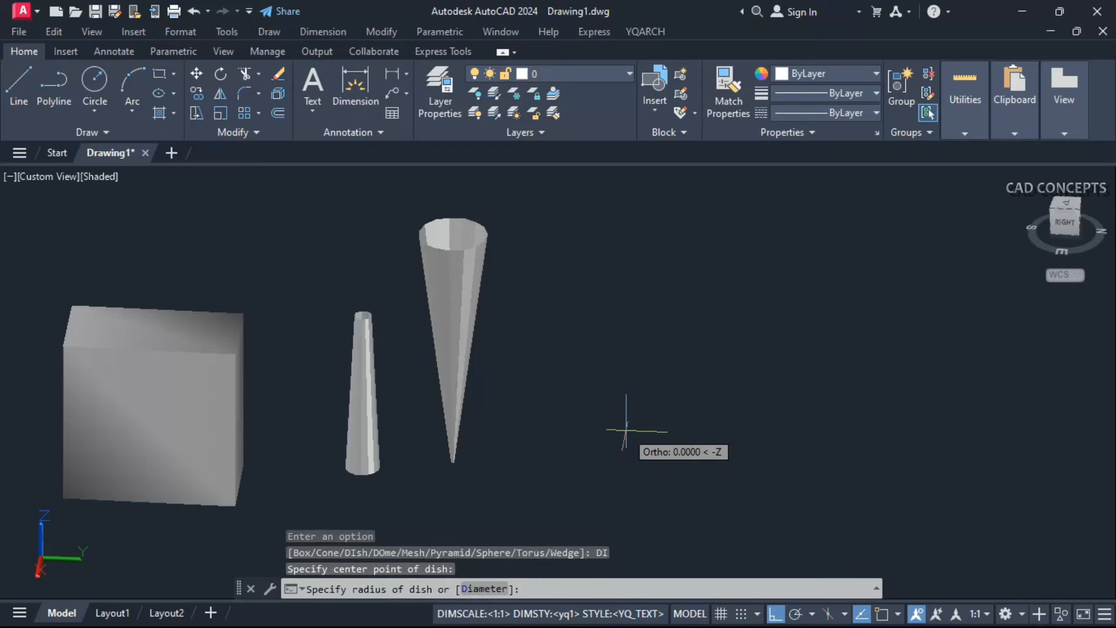
Finish the dish with radius 1, 15 longitudinal segments and 10 latitudinal segments
type("1")
key("Return")
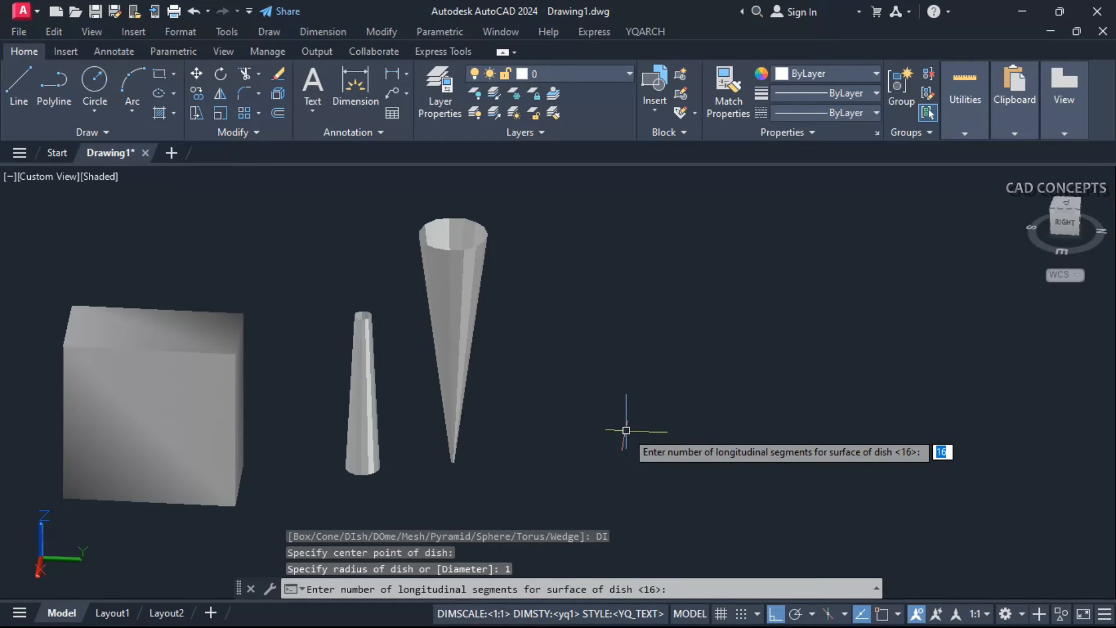
type("15")
key("Return")
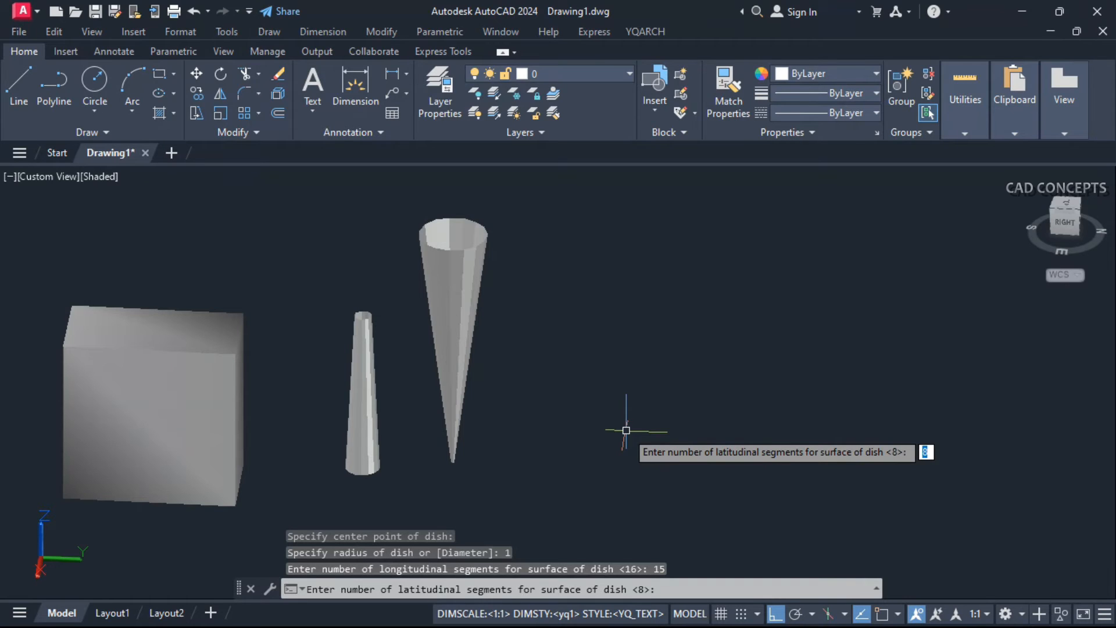
type("10")
key("Return")
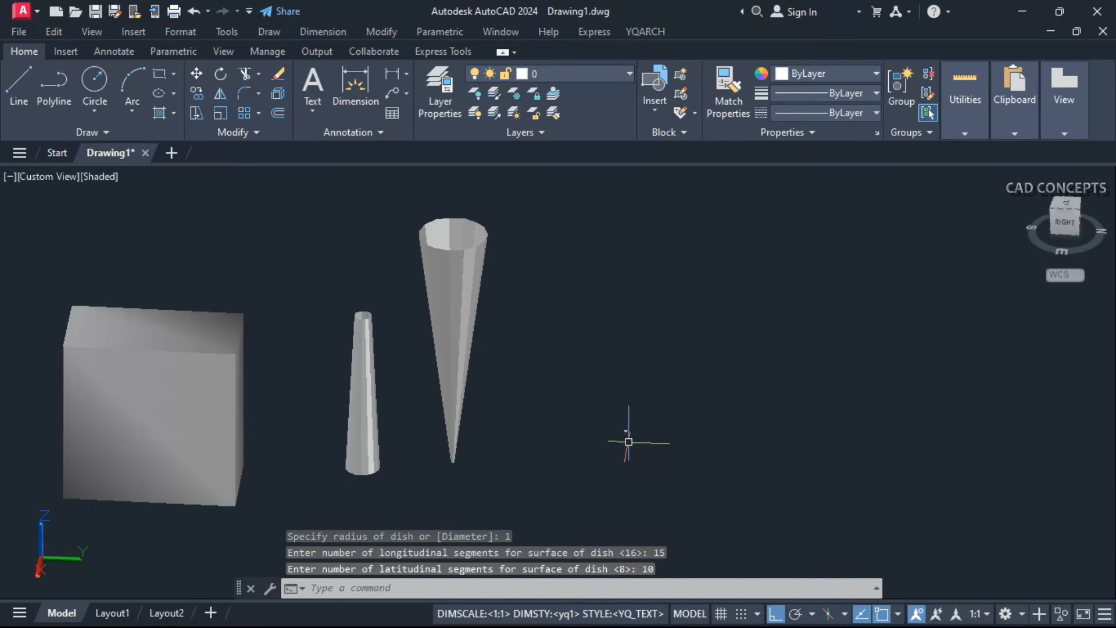
scroll(626, 435, "up", 5)
scroll(626, 420, "up", 3)
scroll(659, 434, "up", 5)
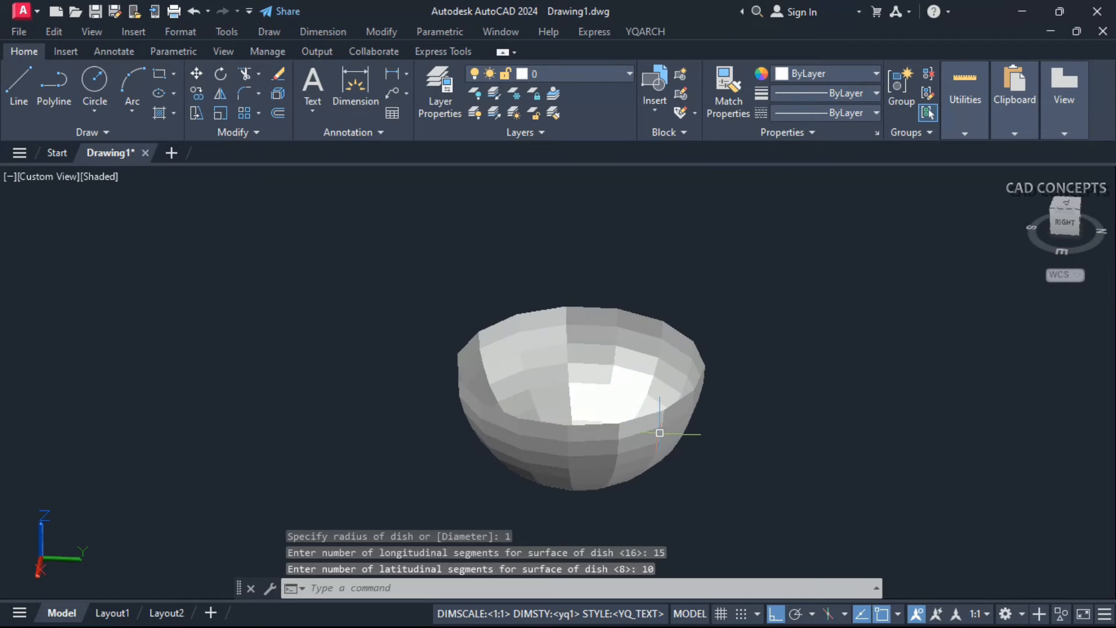
Start a dome with the 3D command, centred in the empty space beside the dish, with radius 15
type("3do")
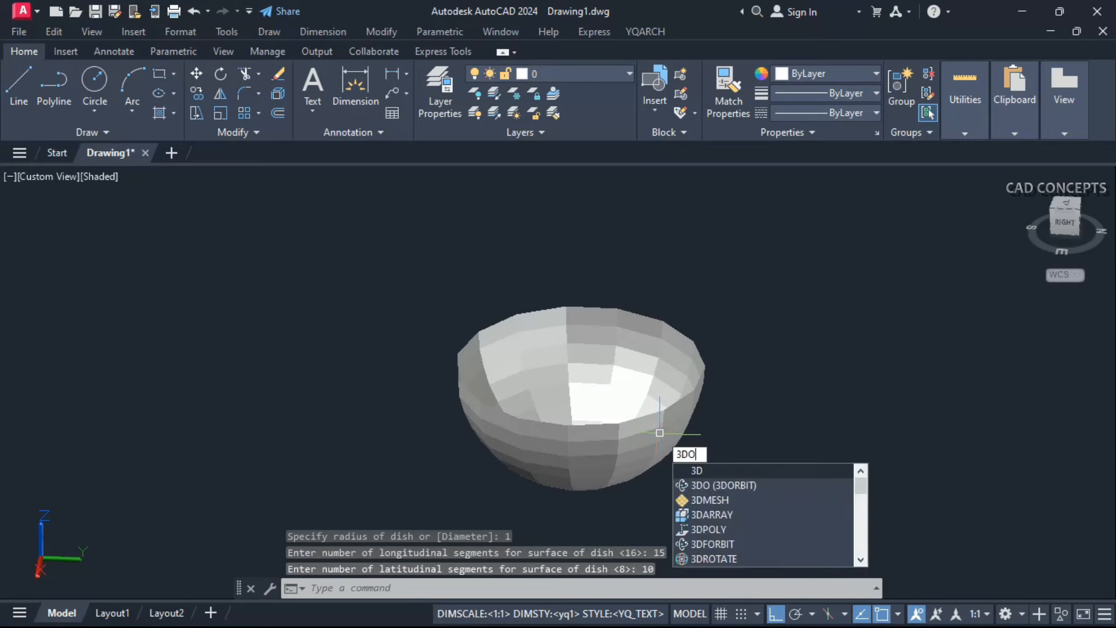
key("Return")
left_click_drag(624, 417, 613, 498)
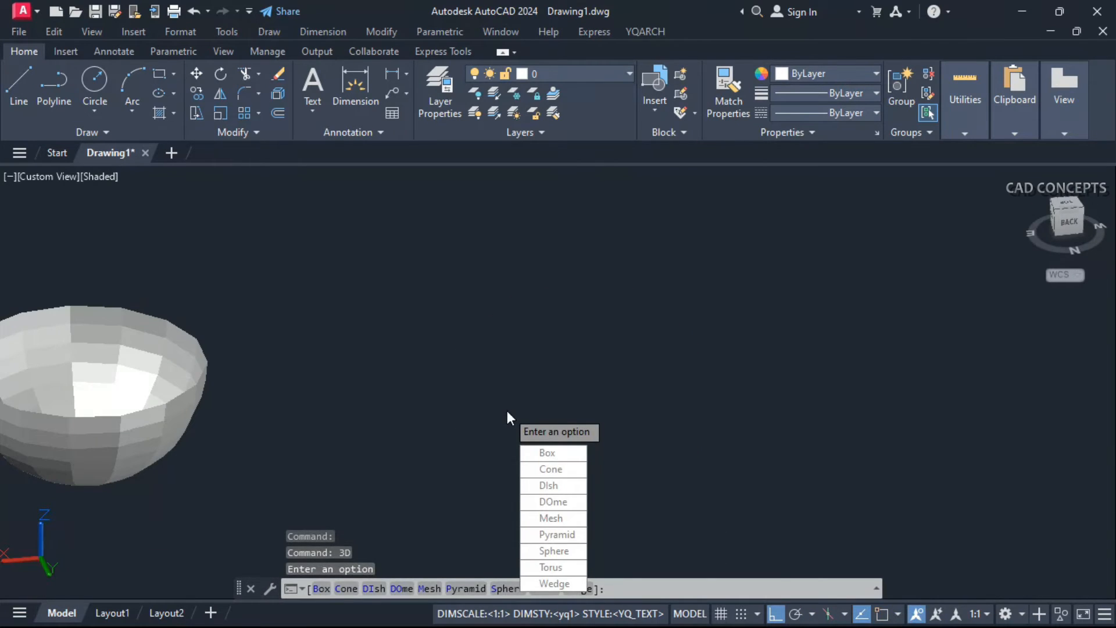
left_click(552, 502)
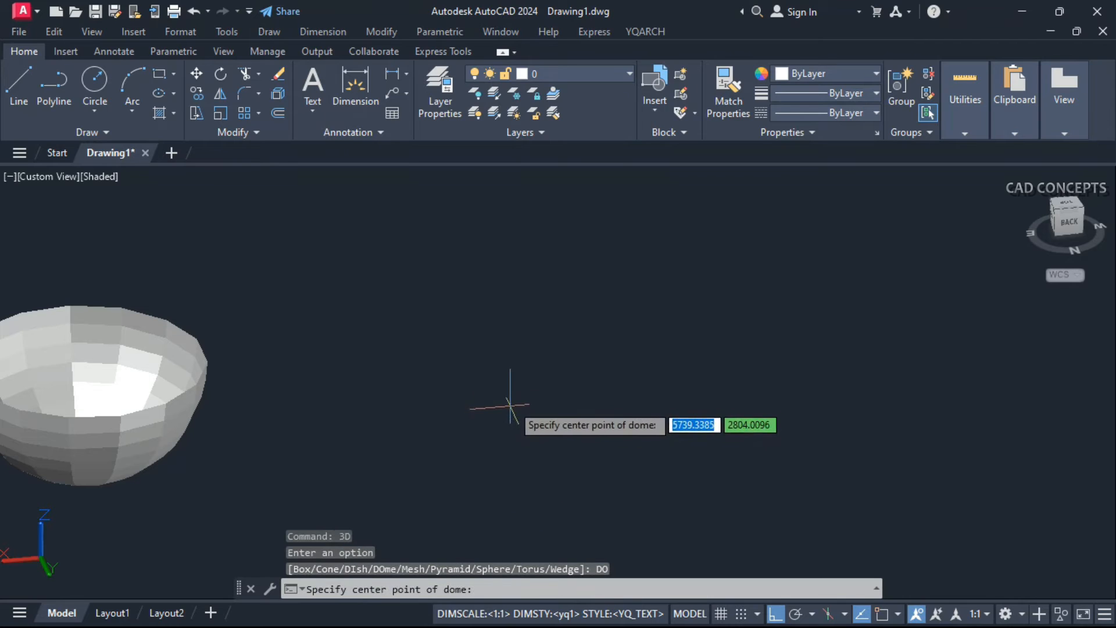
left_click(602, 449)
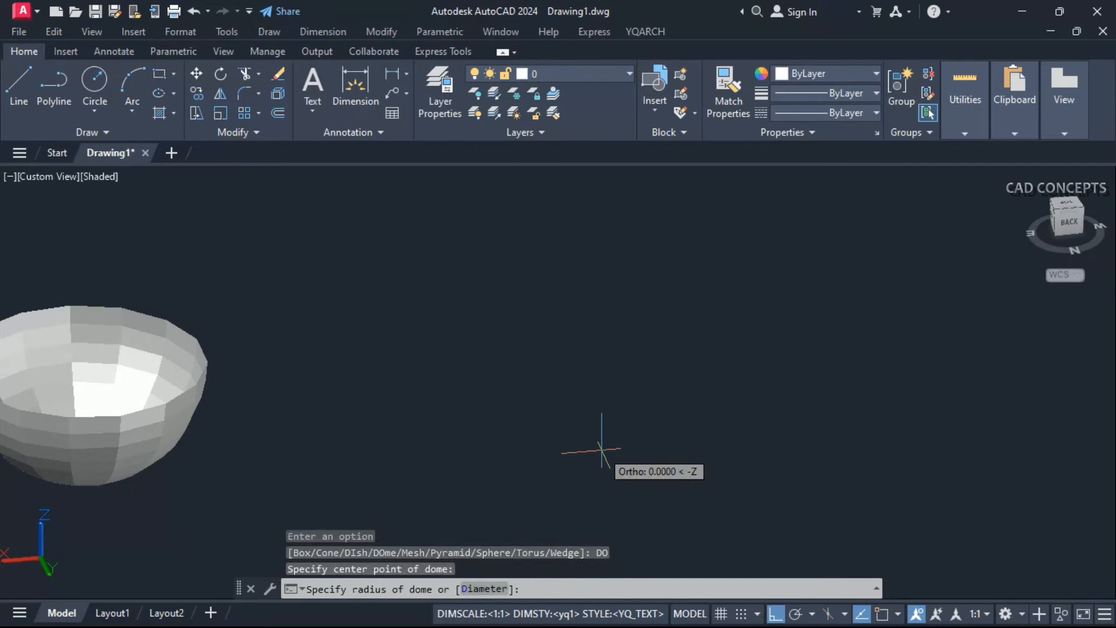
type("1")
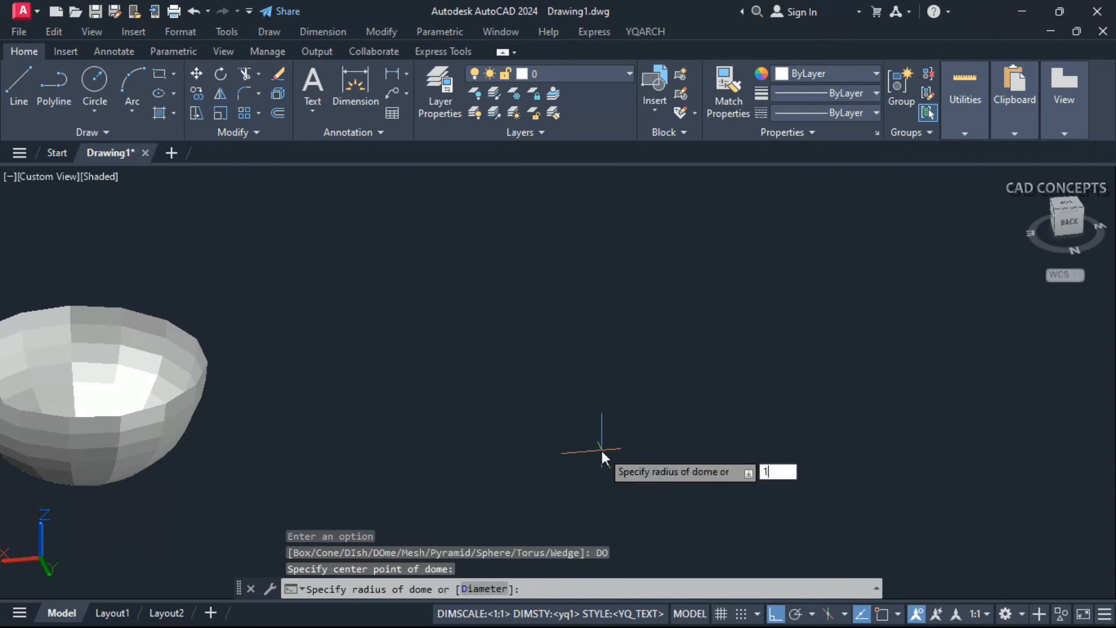
type("5")
key("Return")
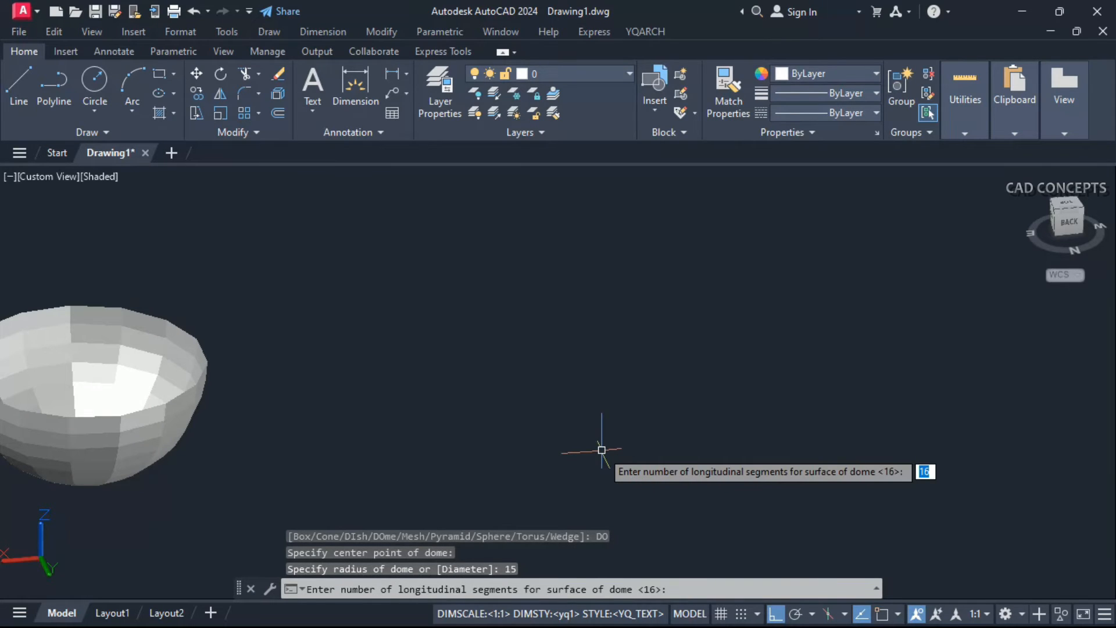
Finish the dome with 50 longitudinal segments and 10 latitudinal segments
type("50")
key("Return")
type("10")
key("Return")
scroll(546, 452, "down", 5)
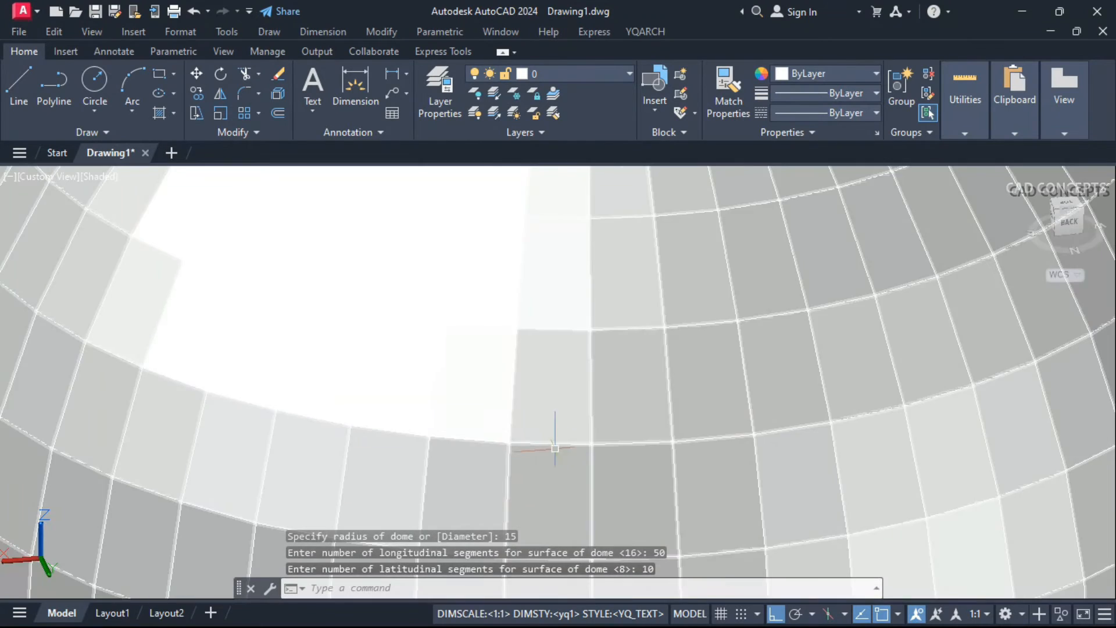
scroll(538, 454, "down", 2)
Erase the dome from the drawing
left_click(588, 446)
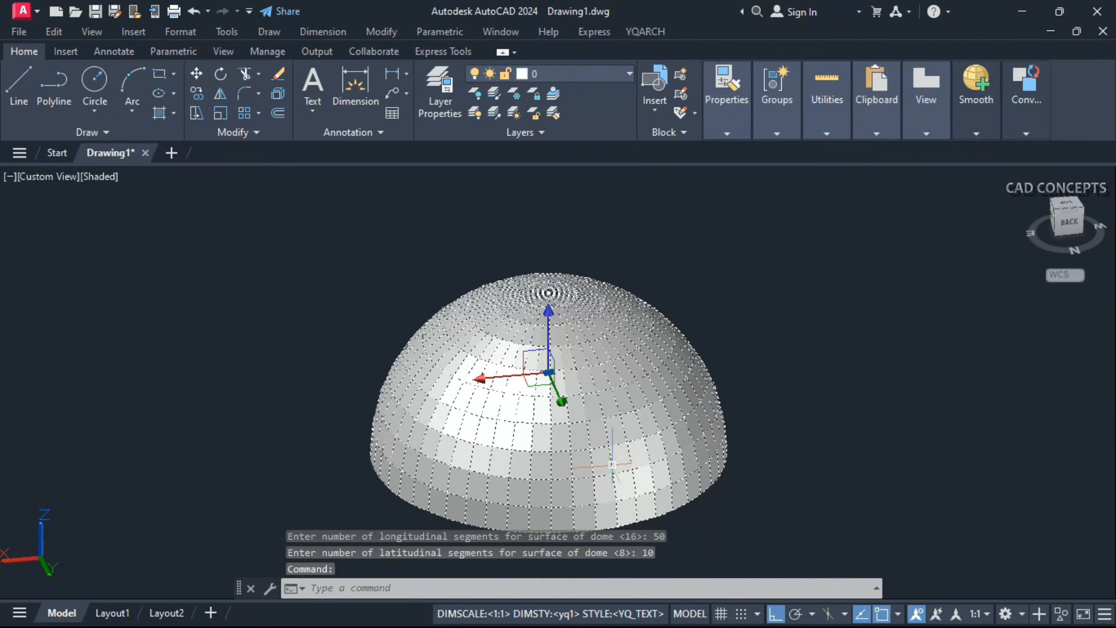
type("m")
key("Return")
key("Escape")
type("e")
key("Return")
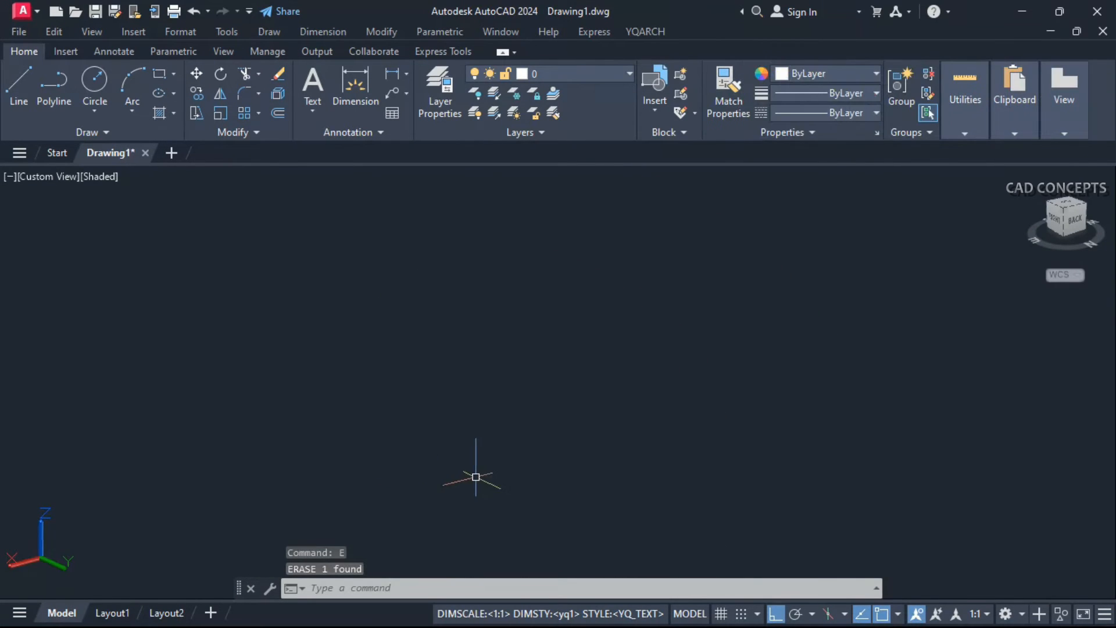
Start a mesh with the 3D command and place its four corner points to outline a four-sided area
type("3D")
key("Return")
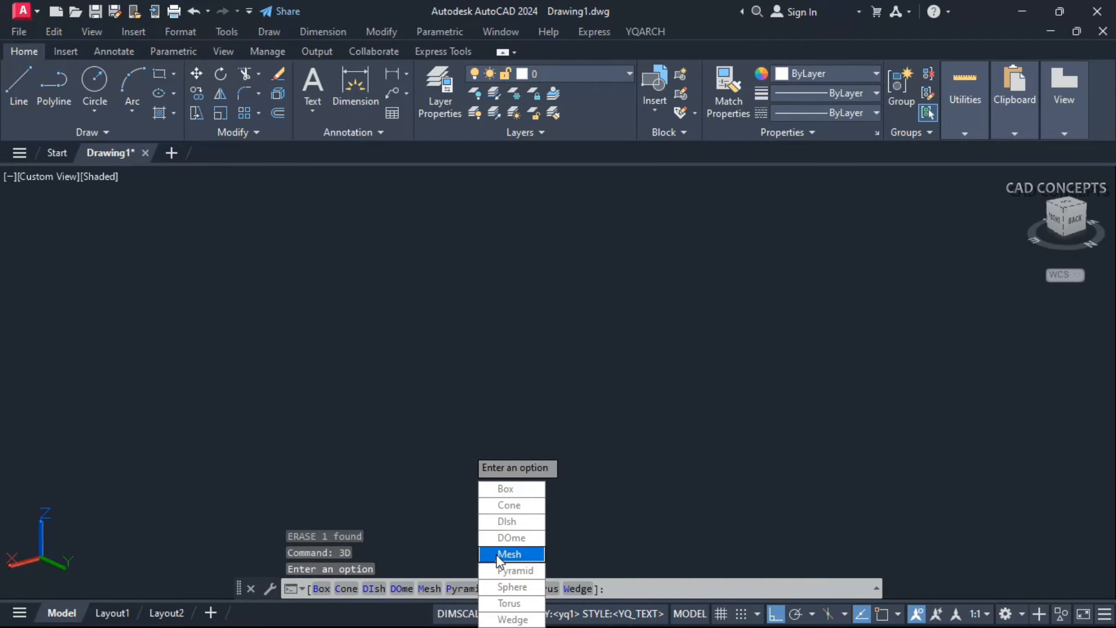
left_click(505, 554)
left_click(314, 381)
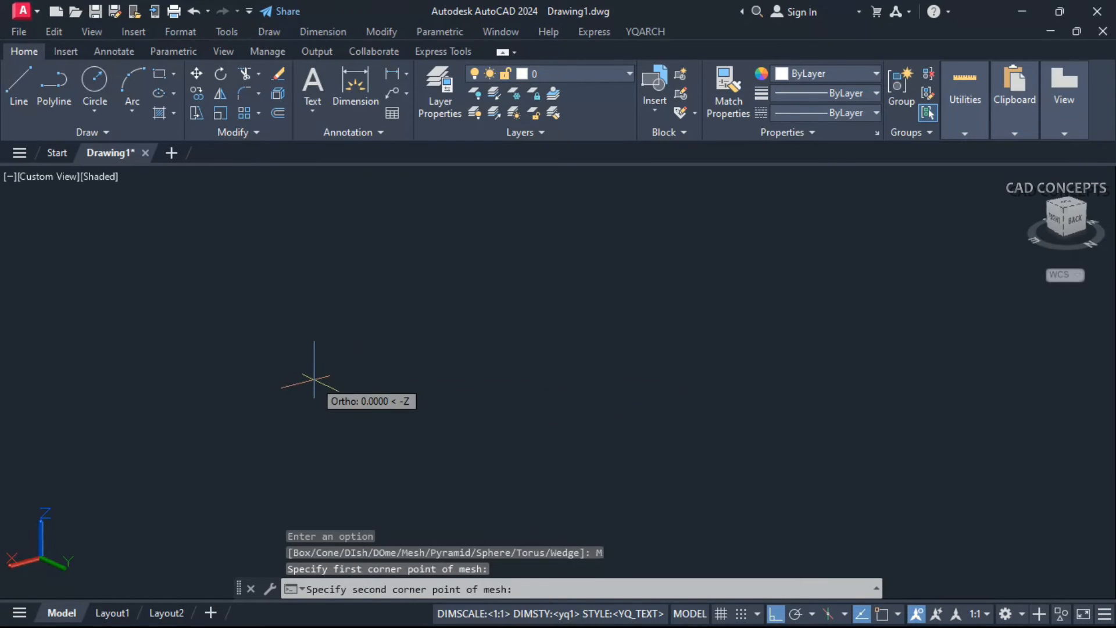
type("100")
key("Return")
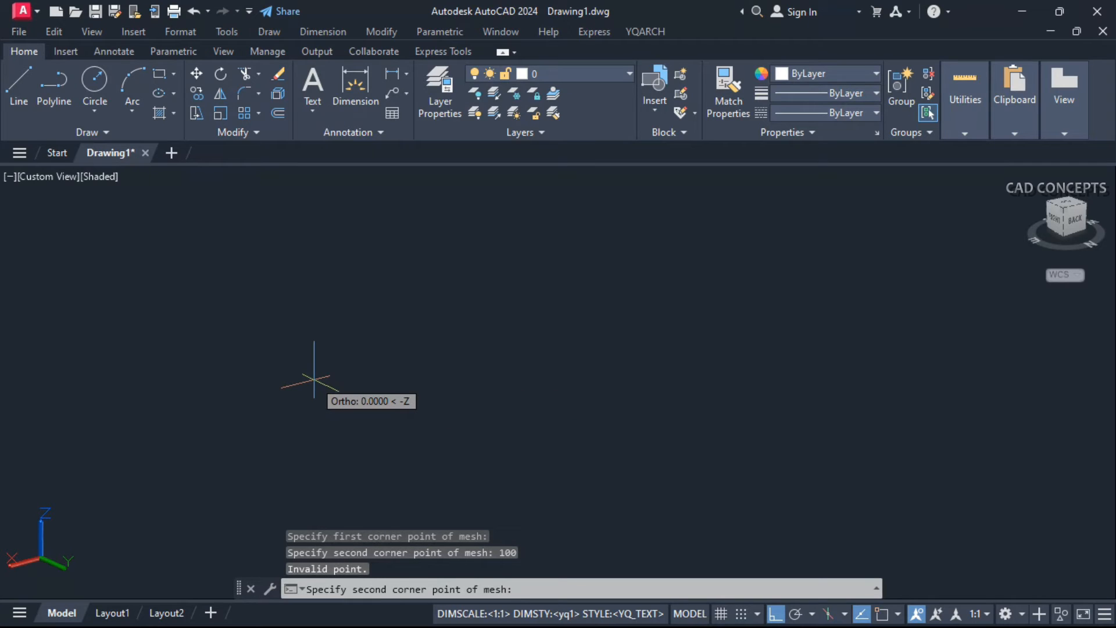
left_click(460, 336)
left_click(364, 279)
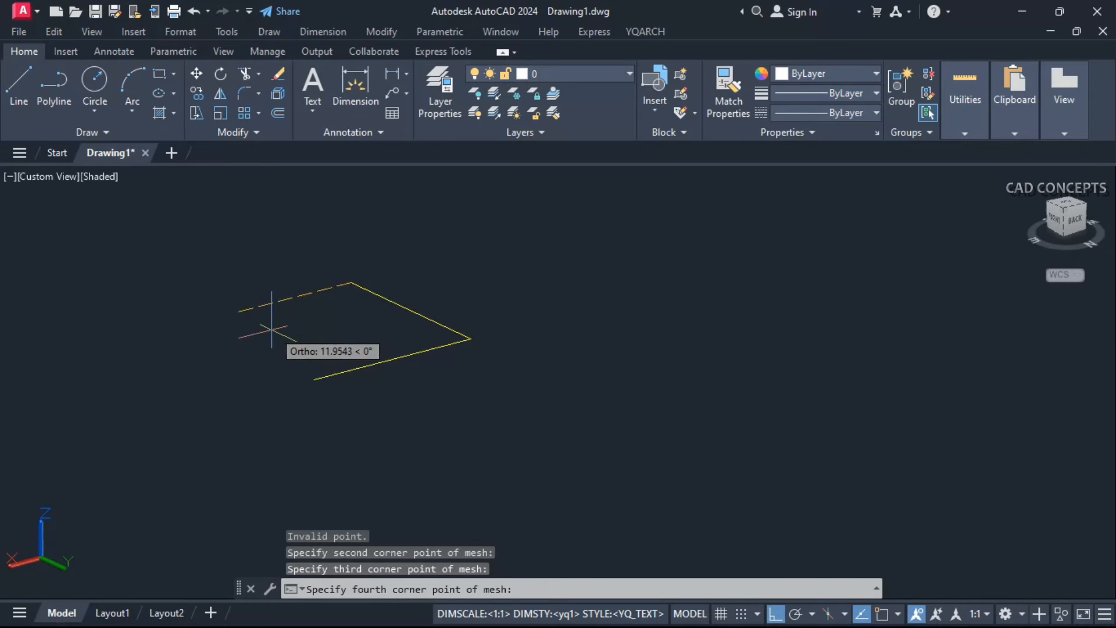
left_click(251, 329)
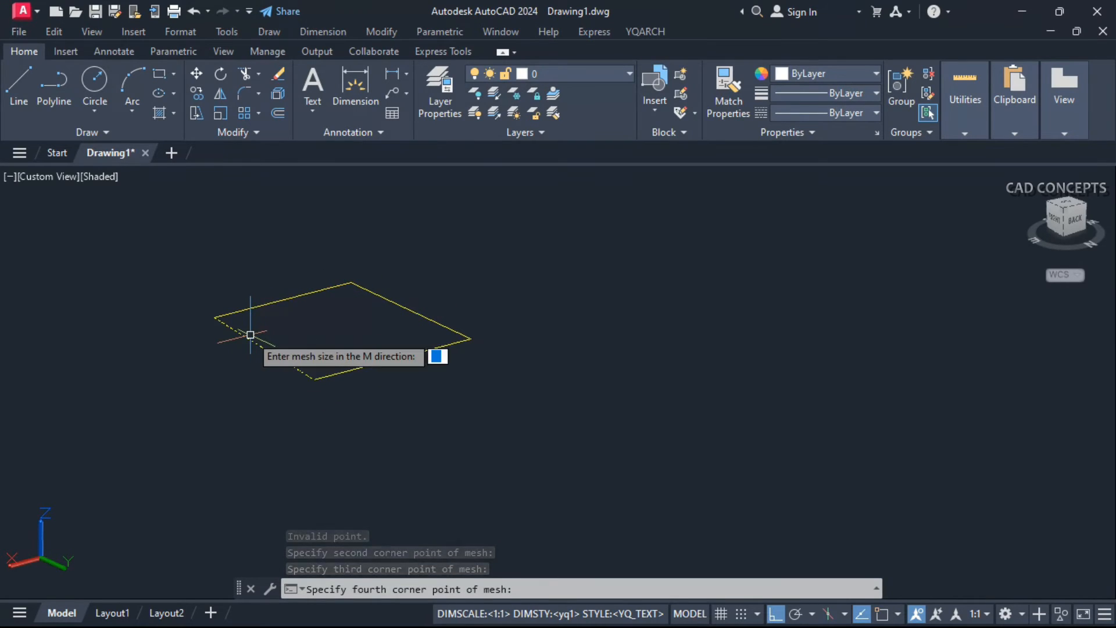
Finish the mesh by entering its sizes in the M and N directions, and clear the selection
key("Return")
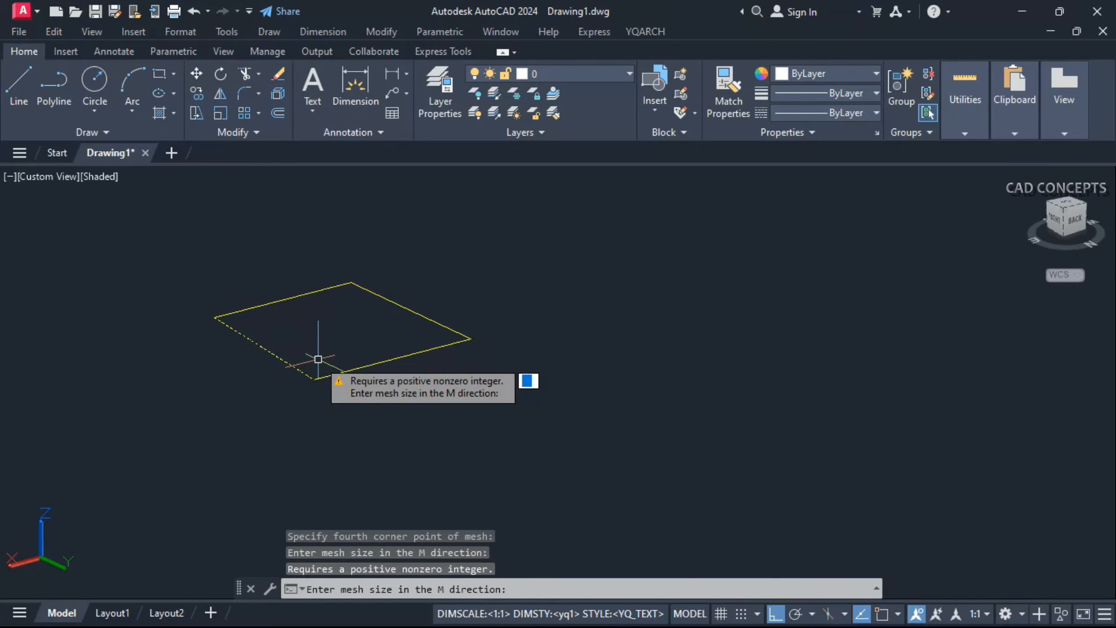
key("Return")
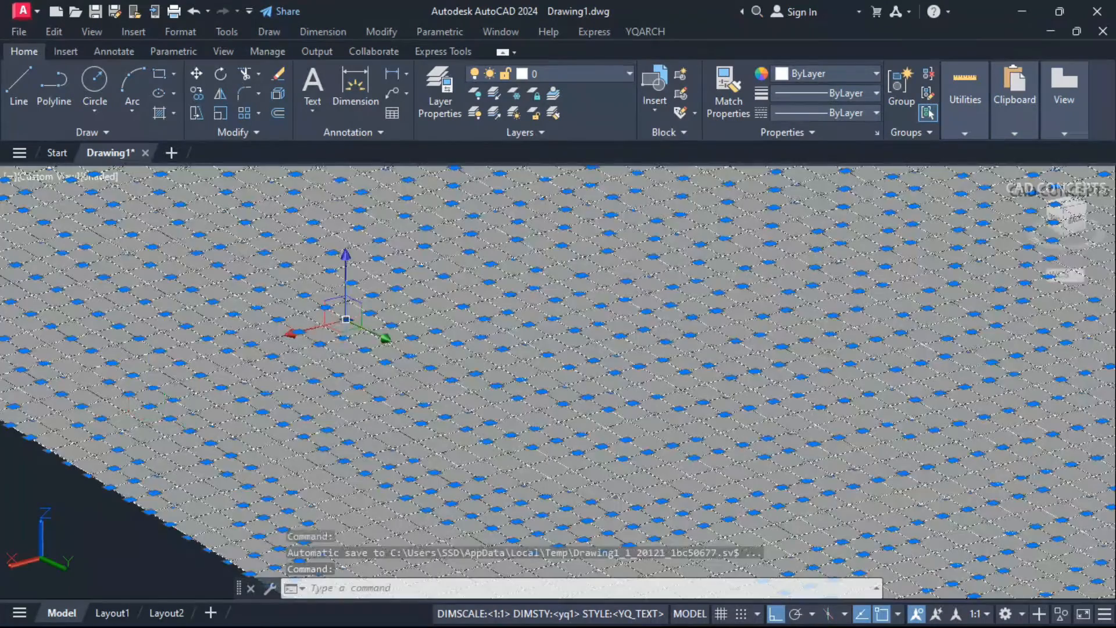
scroll(388, 401, "down", 7)
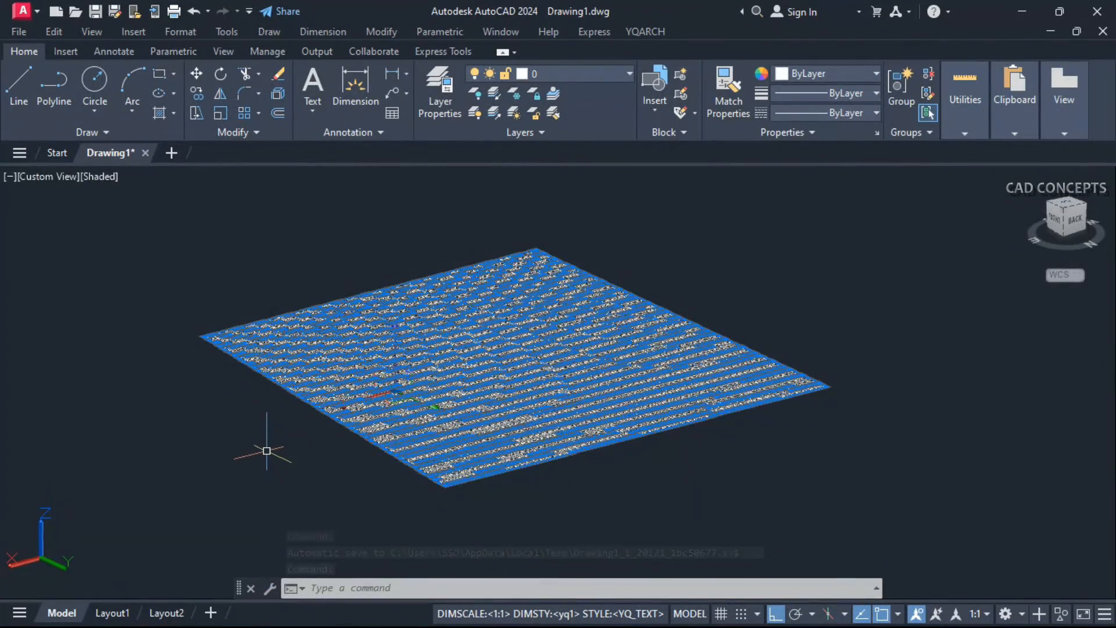
key("Escape")
left_click(361, 405)
scroll(362, 405, "up", 5)
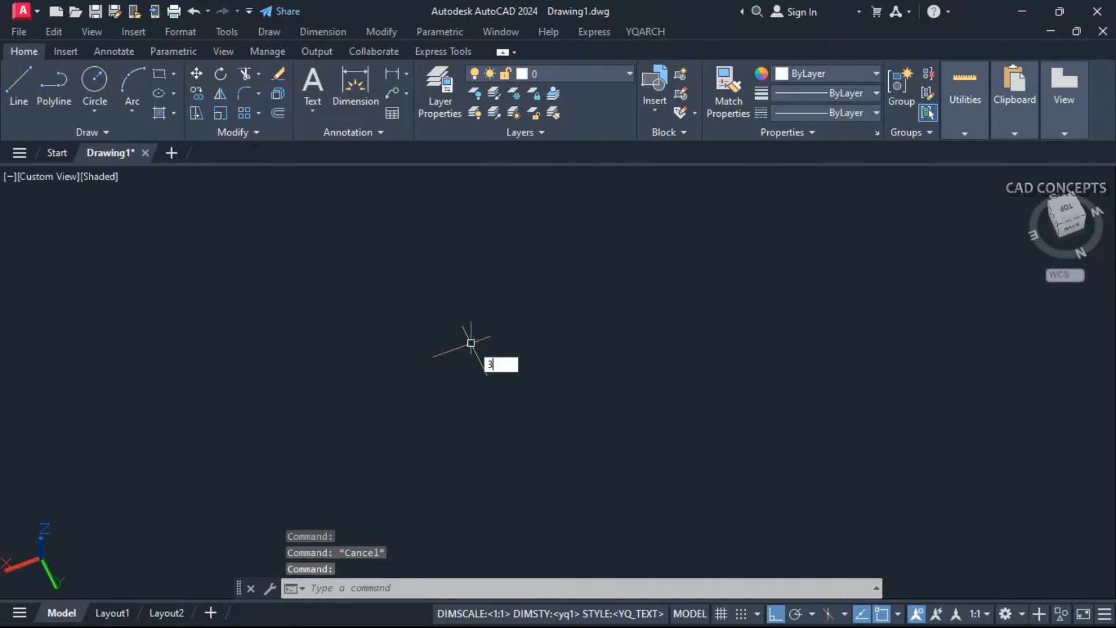
Create a sphere in empty space with the 3D command, using radius 100, 100 longitudinal segments and 50 latitudinal segments
type("D")
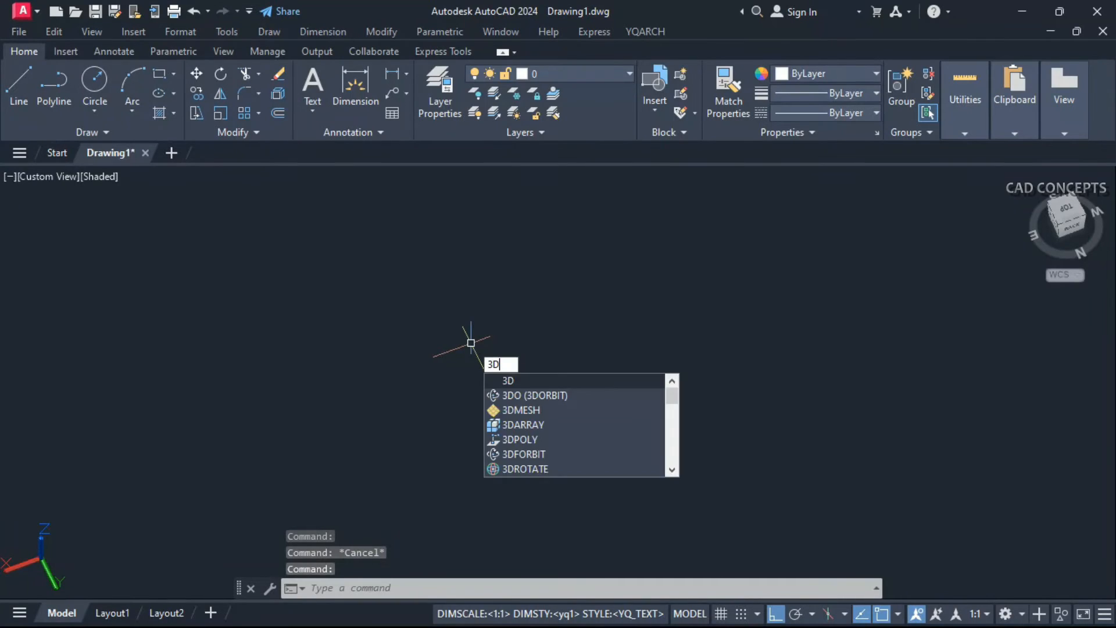
key("Return")
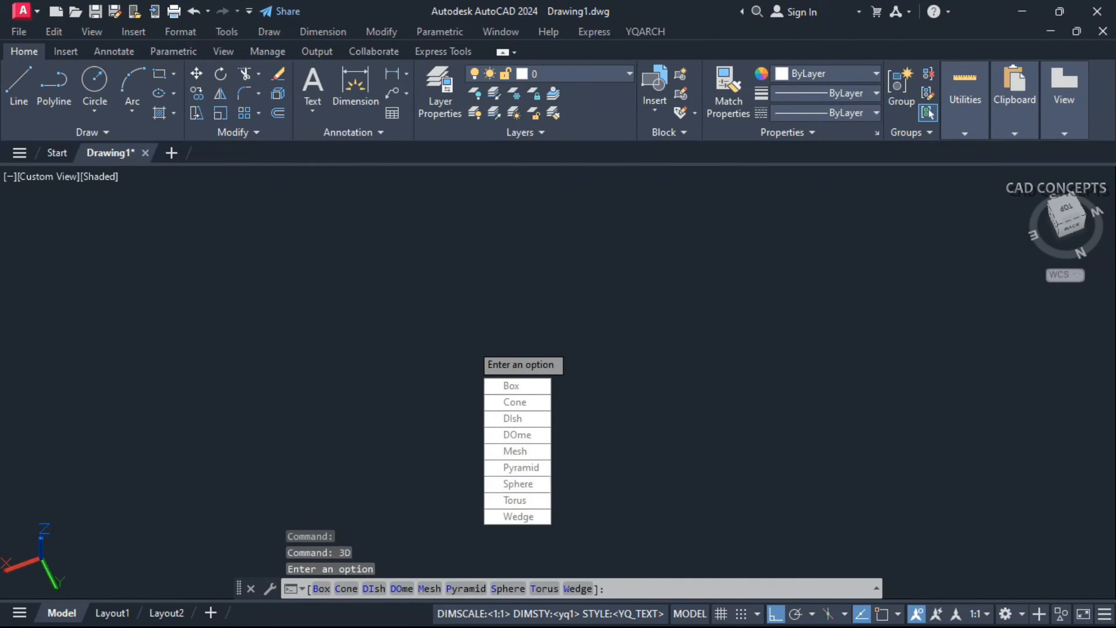
left_click(511, 485)
left_click(517, 345)
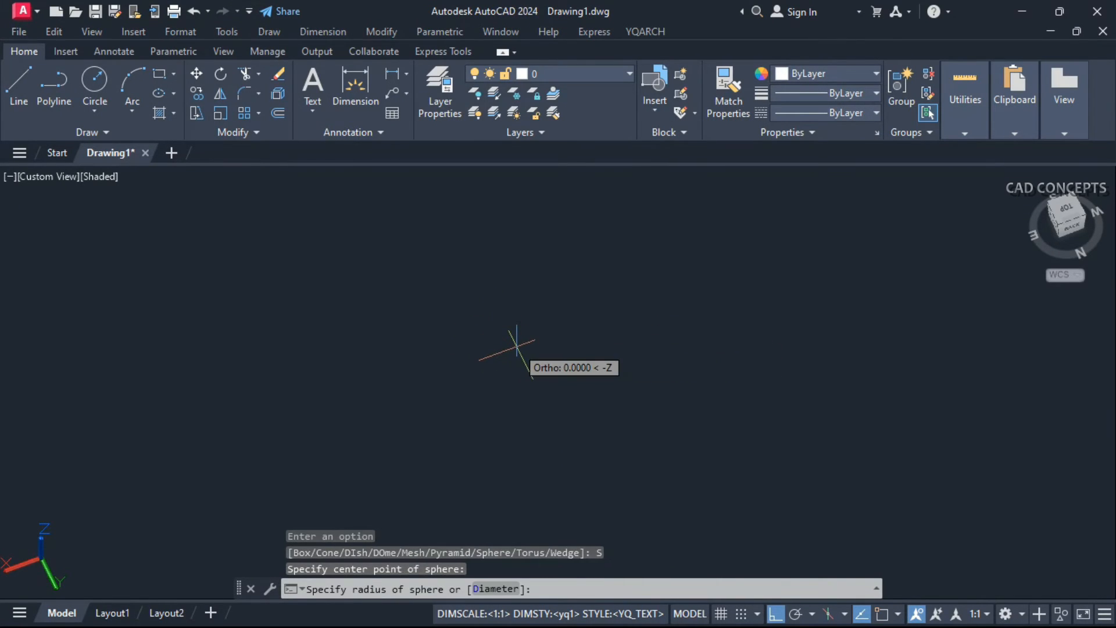
type("100")
key("Return")
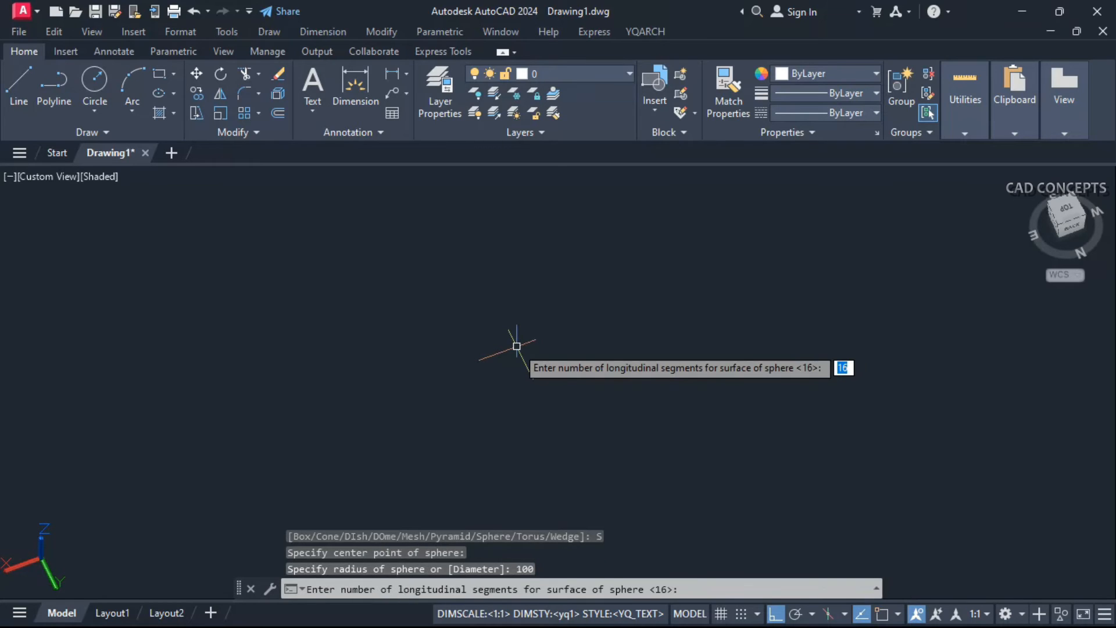
type("100")
key("Return")
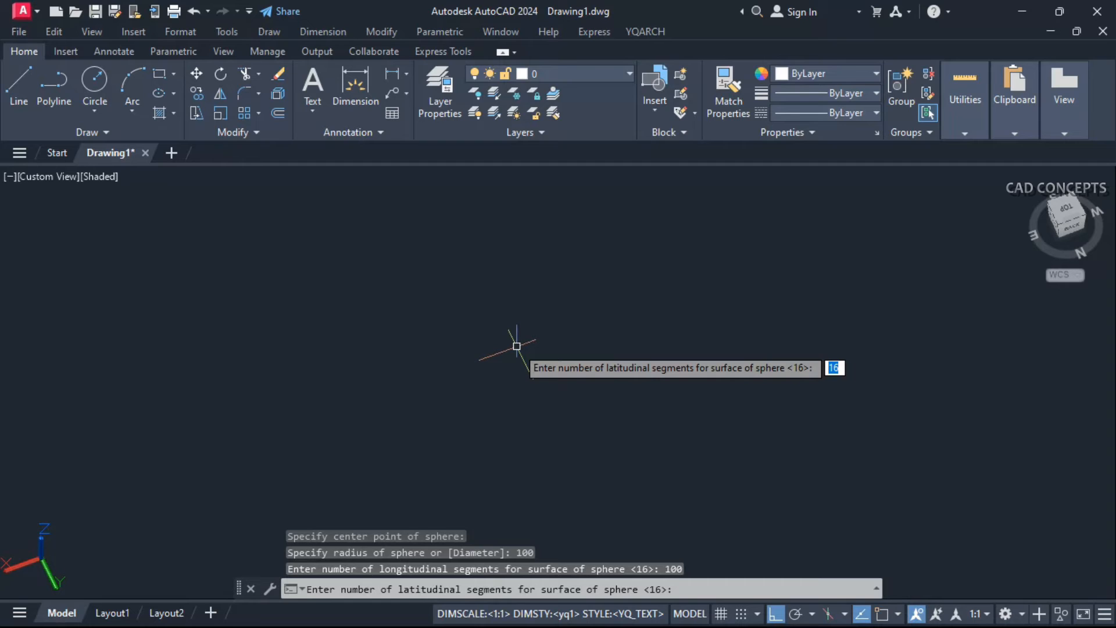
key("Return")
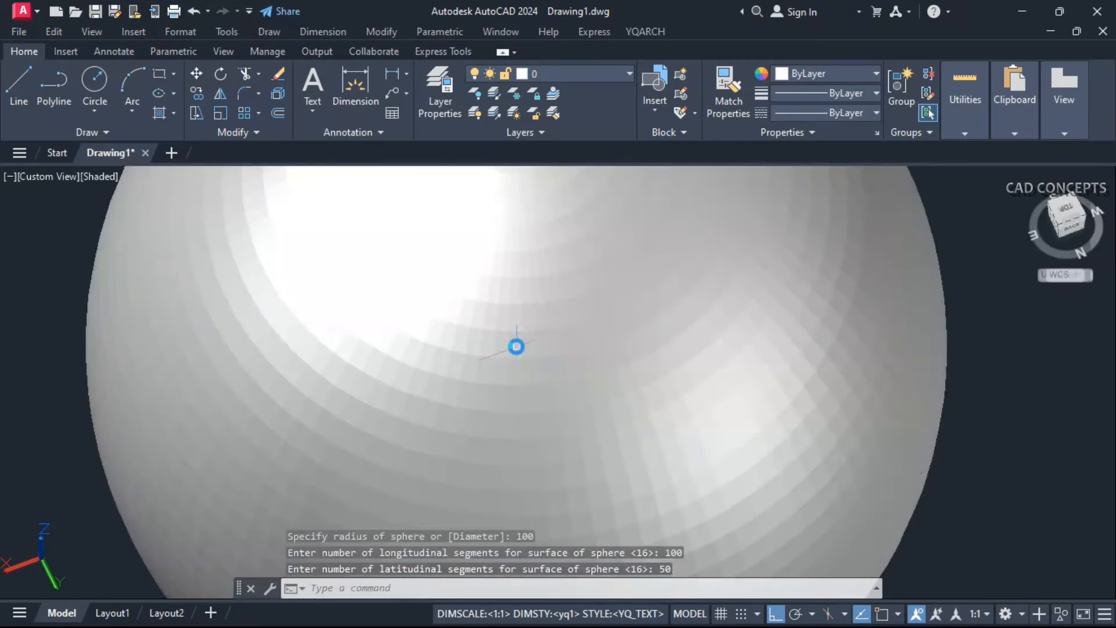
scroll(516, 346, "down", 4)
left_click(511, 349)
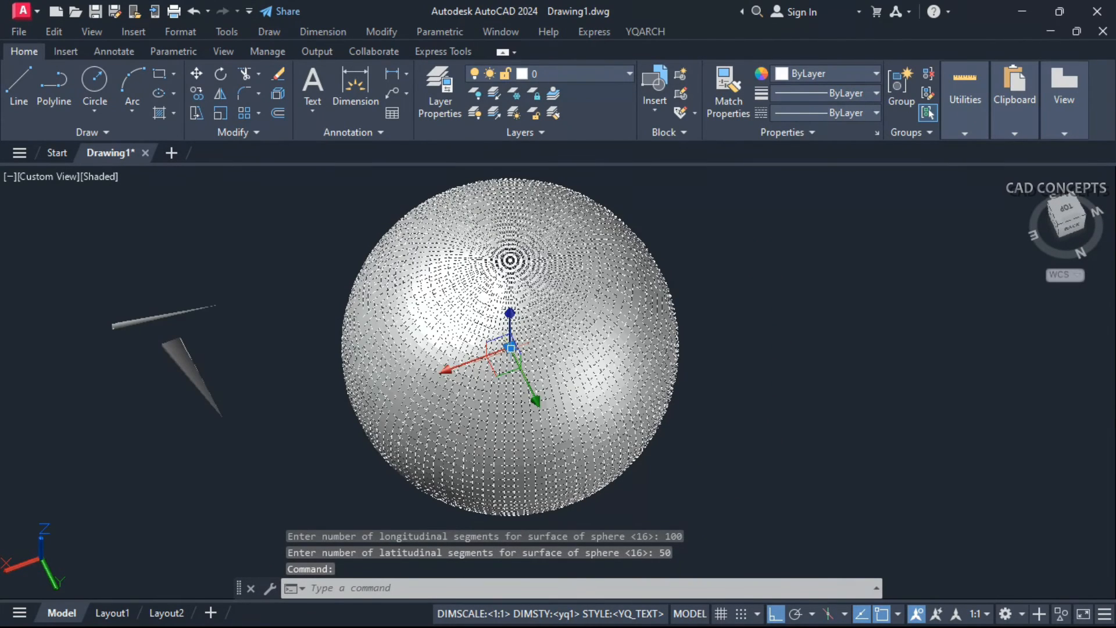
type("m")
key("Return")
Start a torus in empty space beside the sphere with the 3D command, trying radius 40 and tube radius 50
middle_click_drag(649, 371, 456, 356)
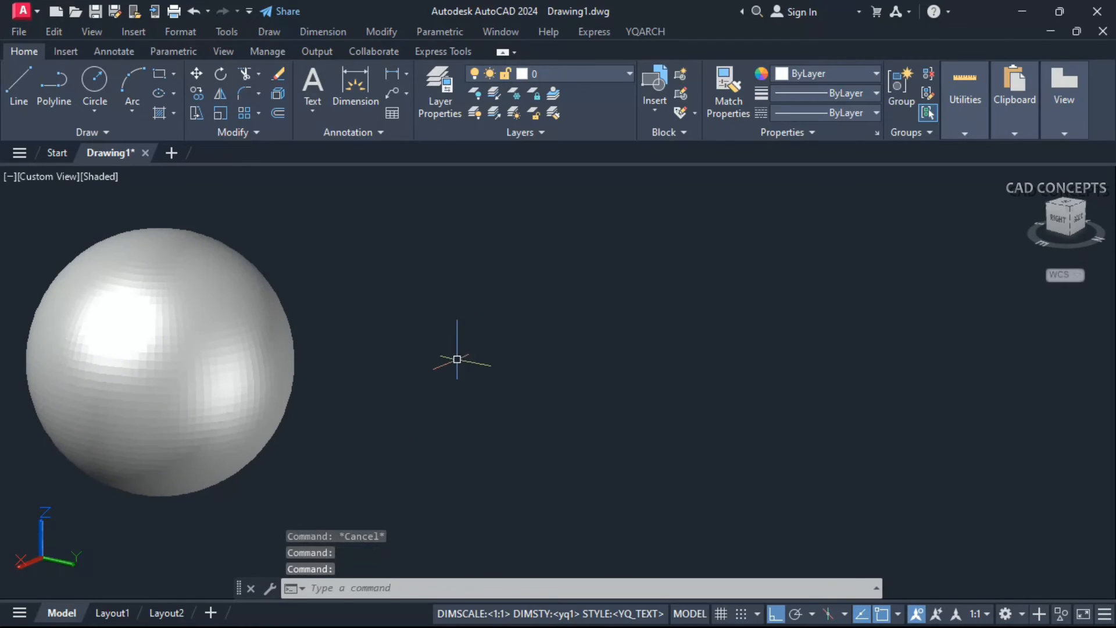
type("d")
key("Return")
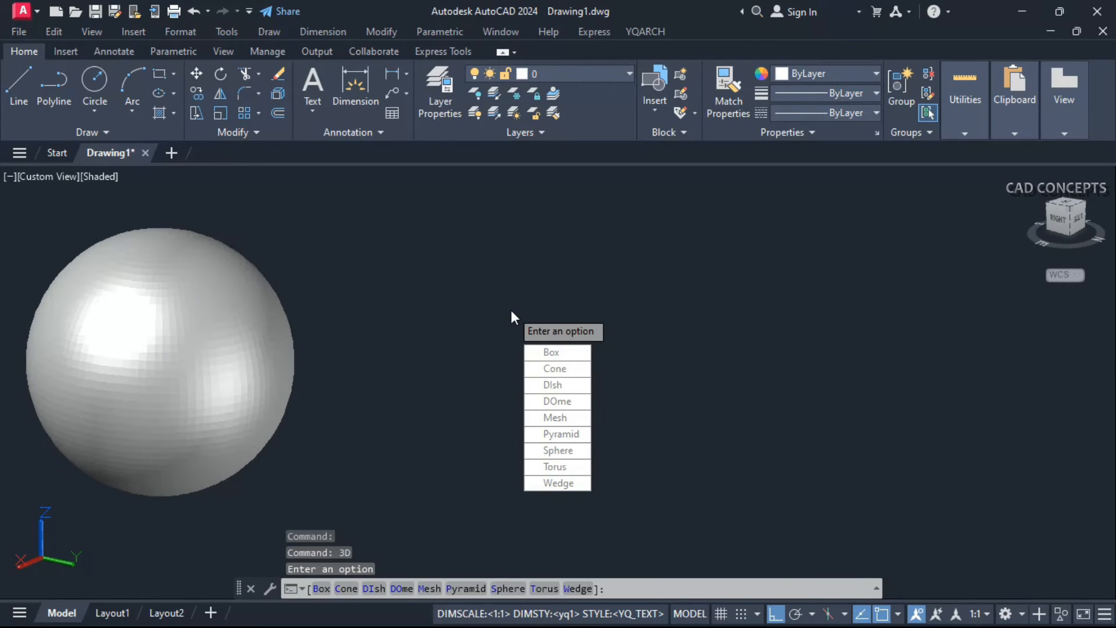
left_click(555, 466)
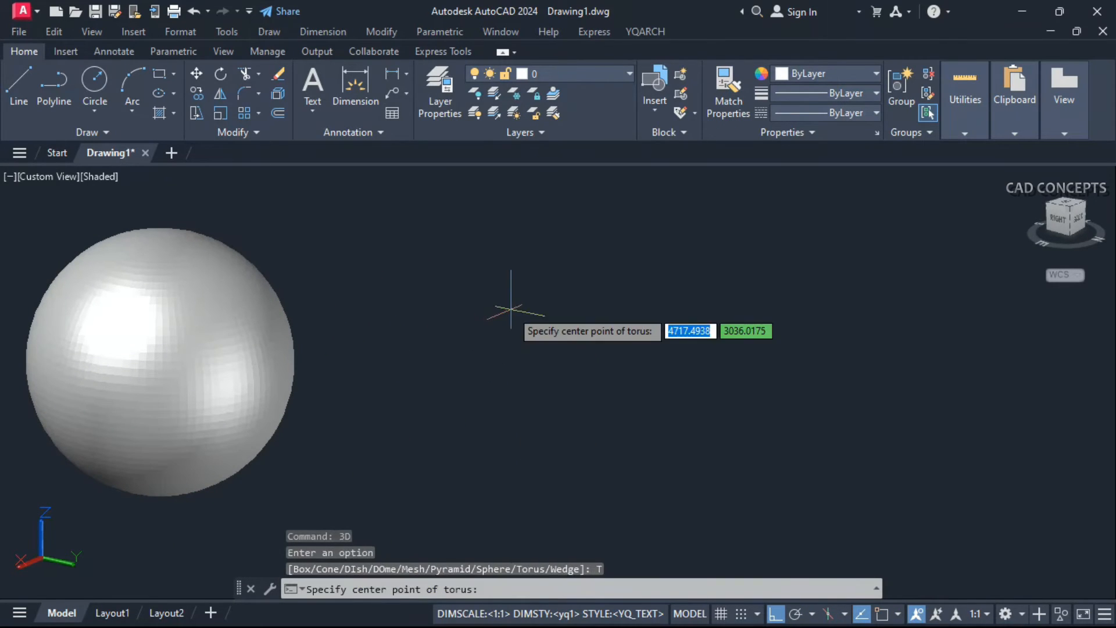
left_click(624, 371)
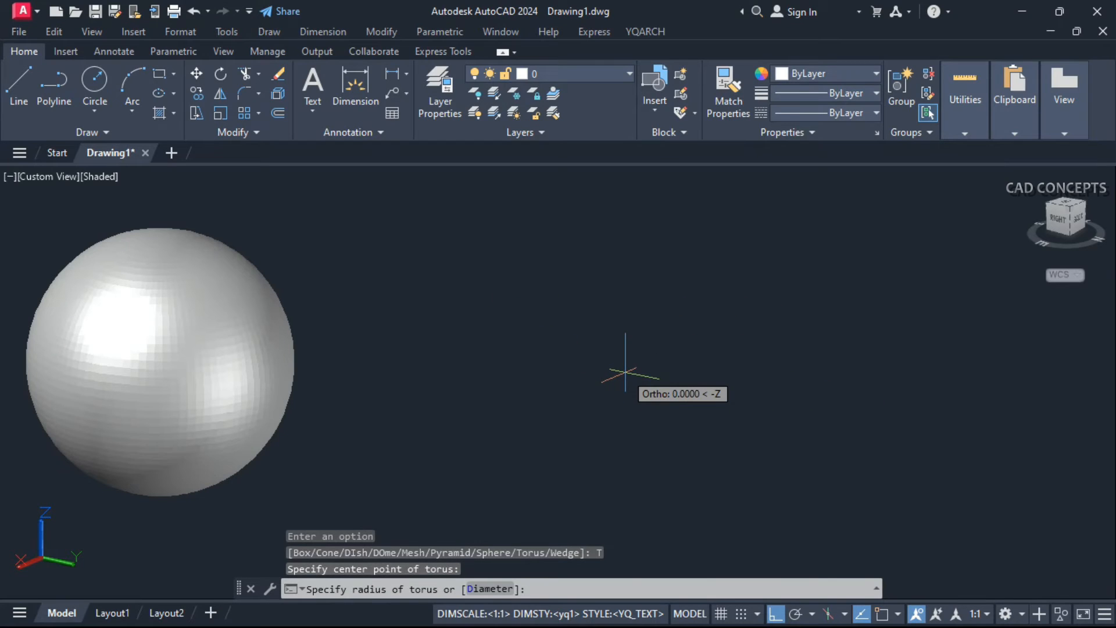
type("40")
key("Return")
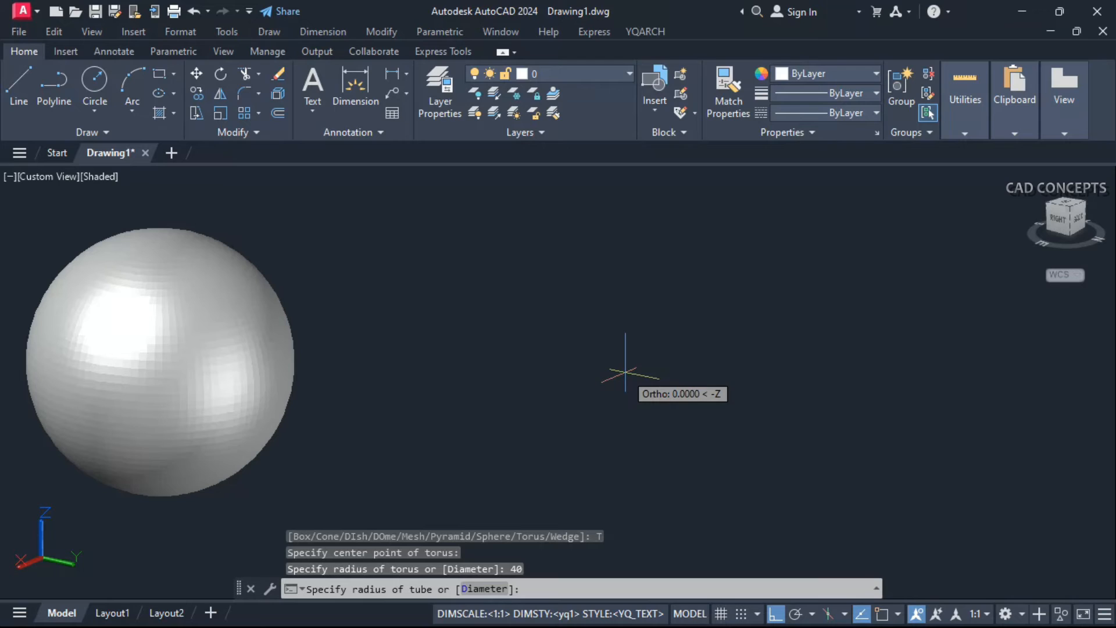
type("50")
key("Return")
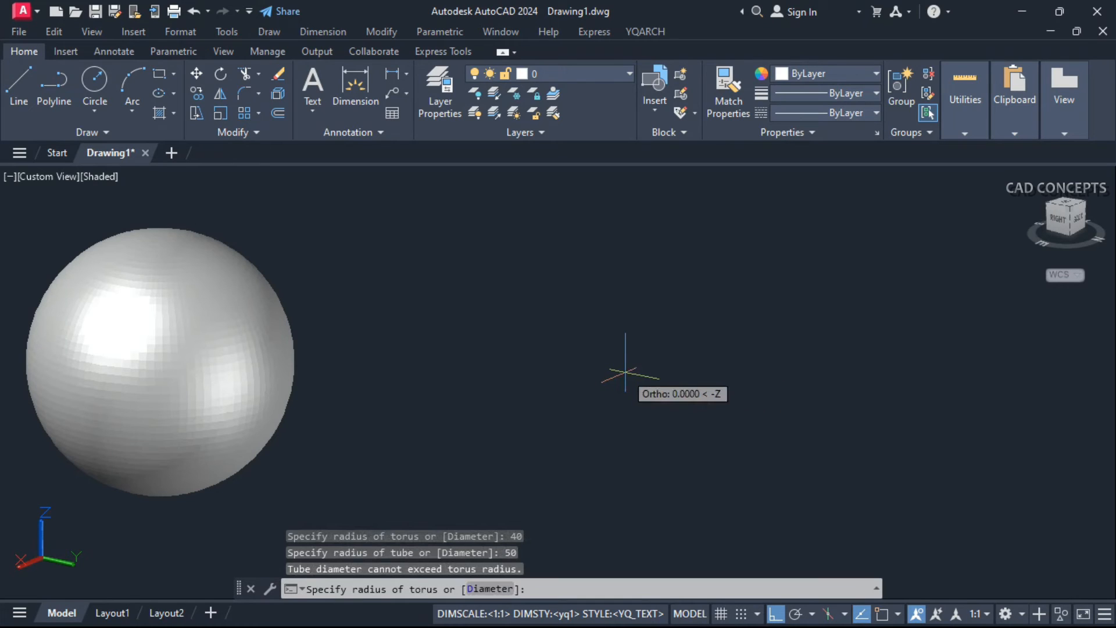
Finish the torus with radius 10, tube radius 5, 15 segments around the tube and 10 segments around the torus
type("10")
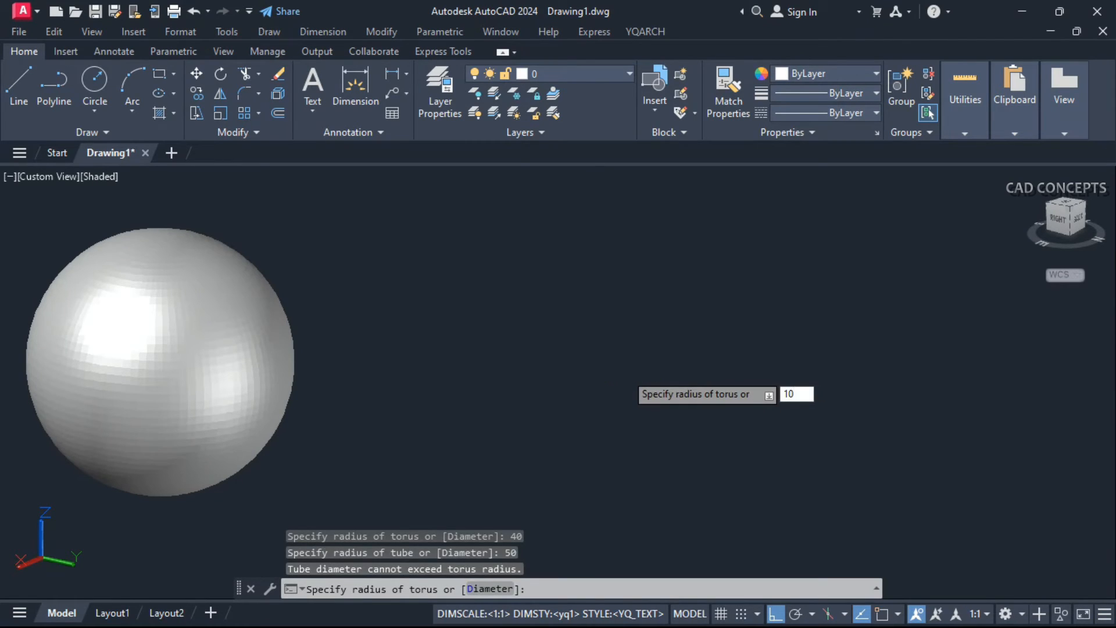
key("Return")
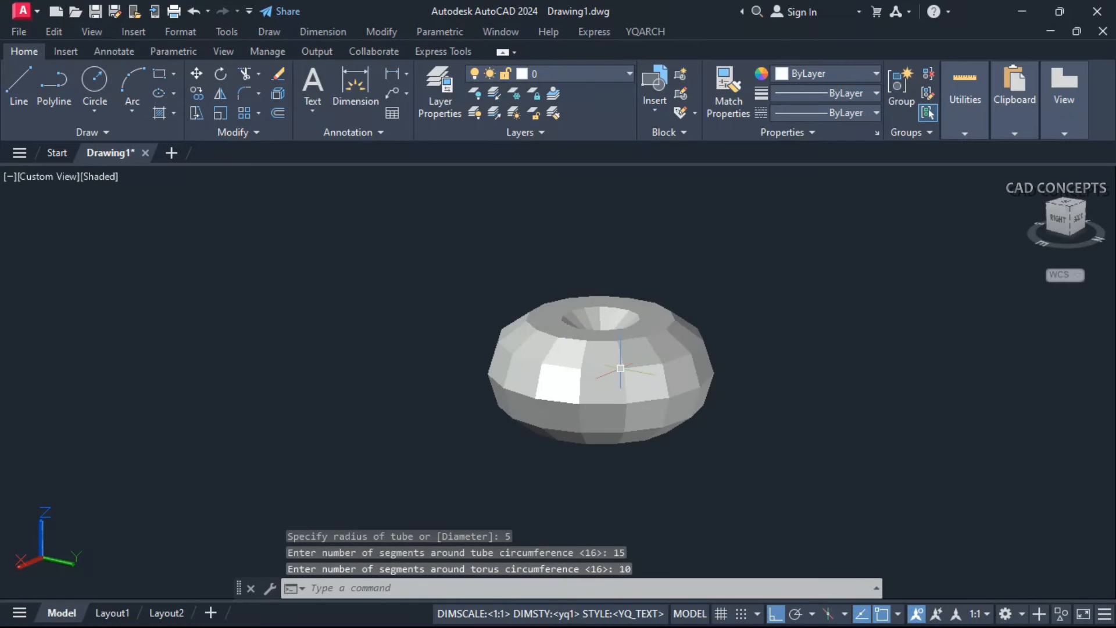
middle_click_drag(531, 373, 531, 384, "shift")
type("3D")
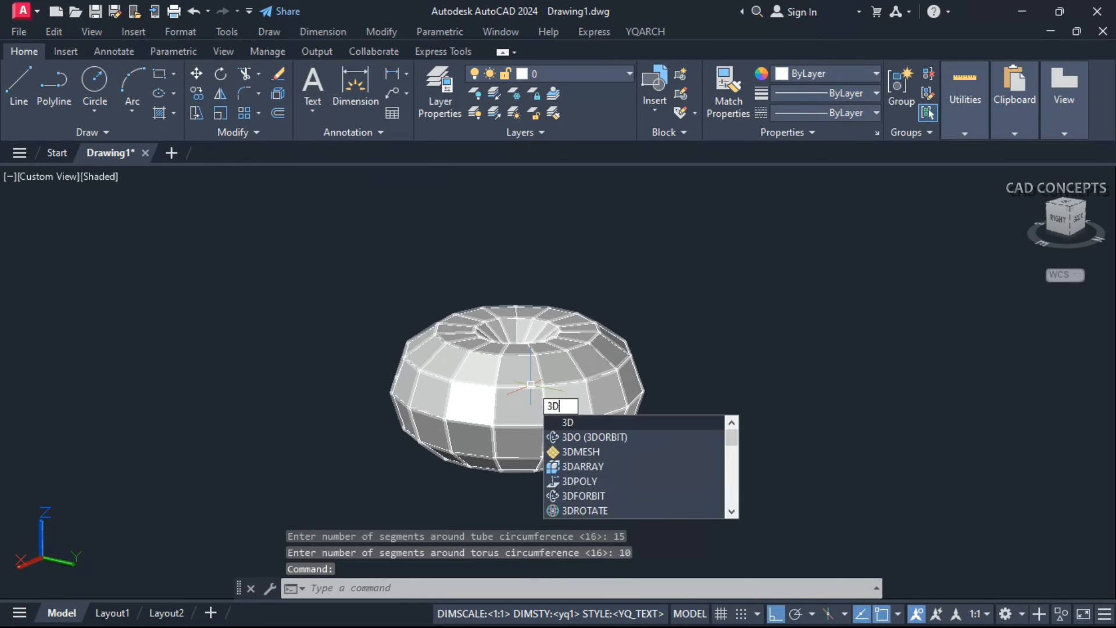
key("Return")
left_click_drag(508, 381, 429, 399)
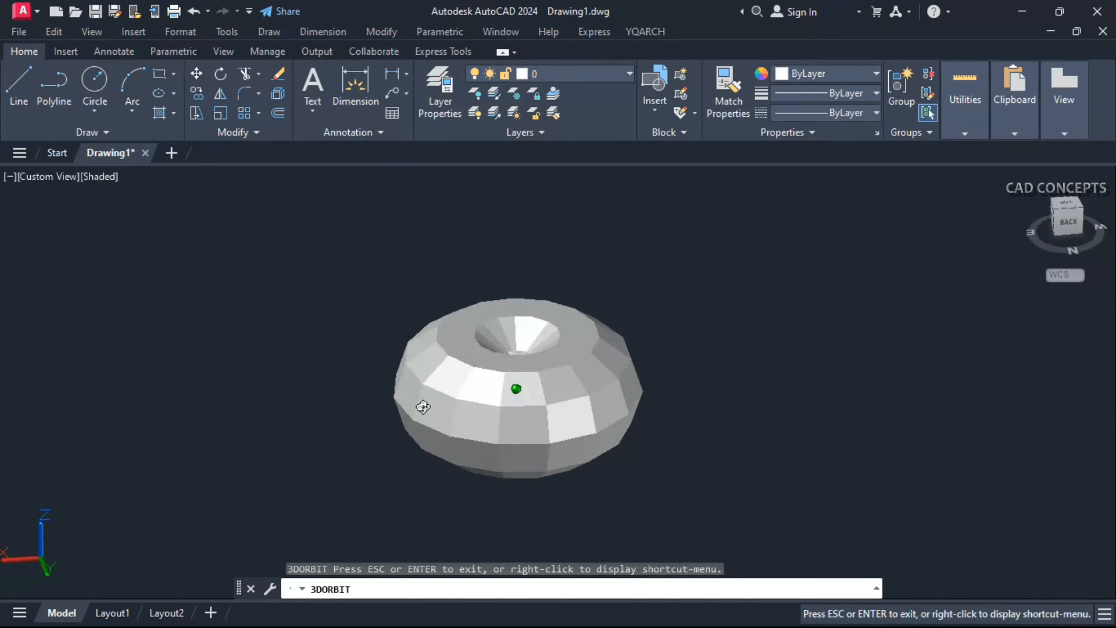
key("Escape")
Create a wedge near the torus with the 3D command, picking its corner, length, width, height and rotation about the Z axis
middle_click_drag(935, 402, 287, 402)
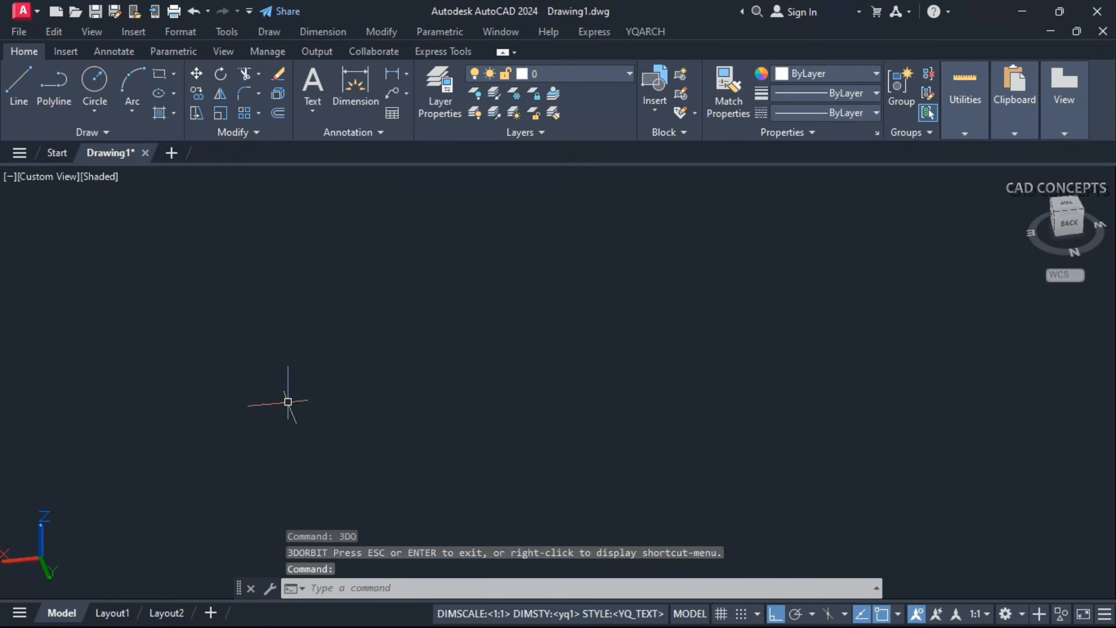
type("3D")
key("Return")
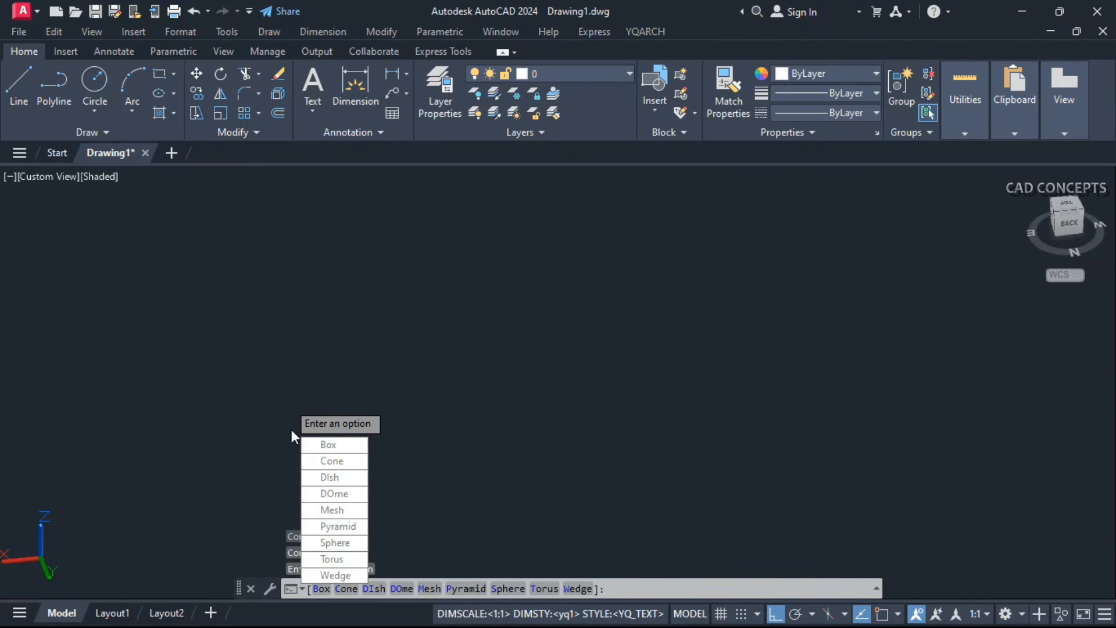
key("Return")
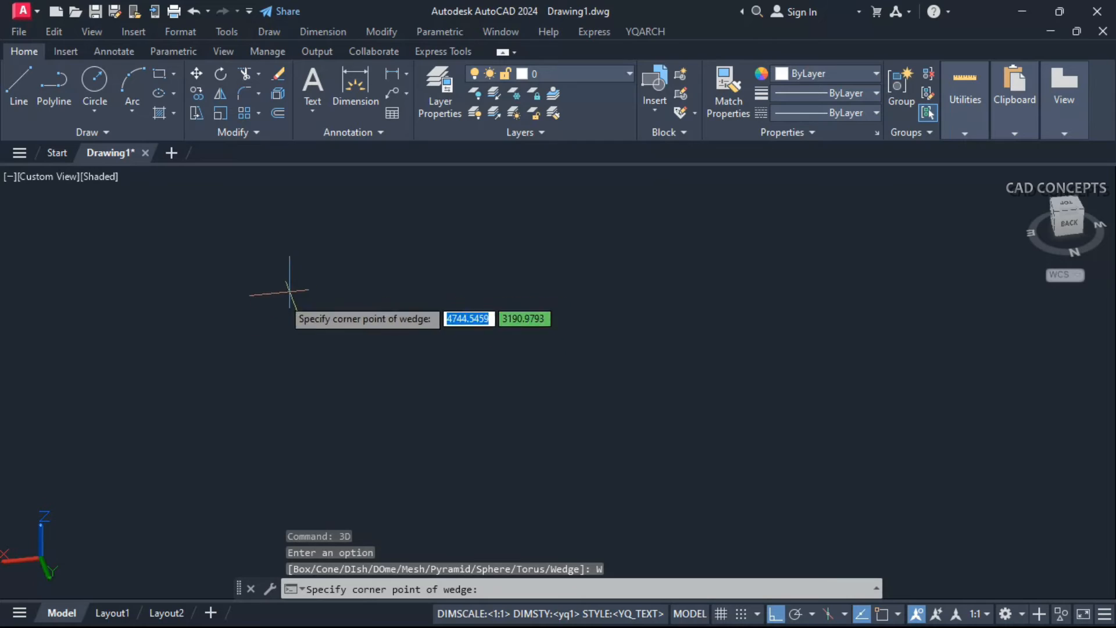
left_click(163, 356)
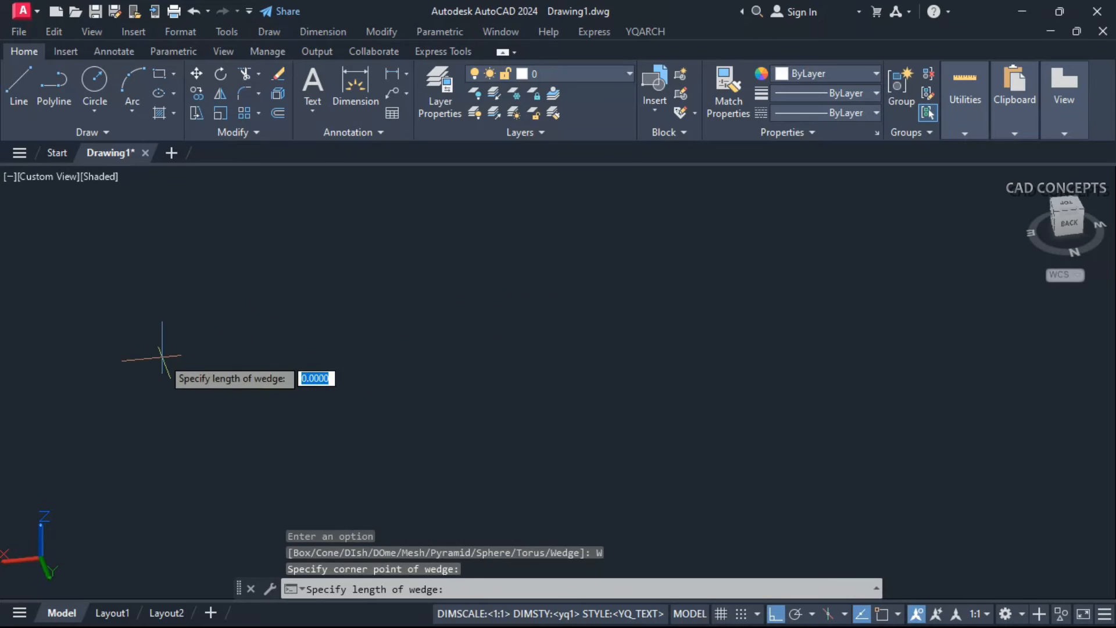
left_click(581, 331)
scroll(412, 332, "up", 3)
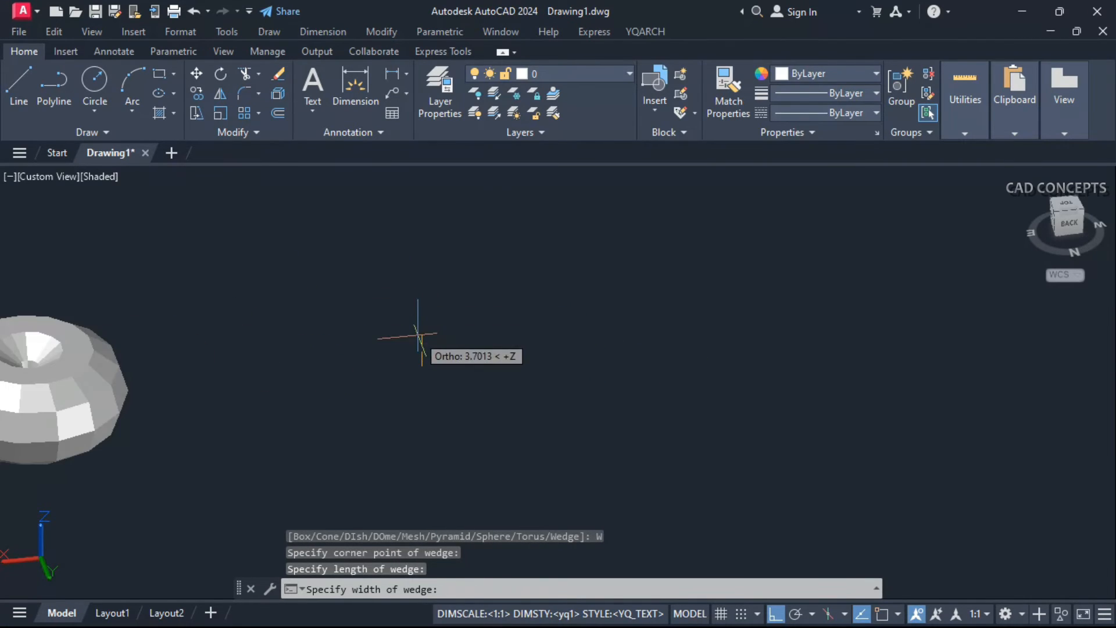
left_click(429, 362)
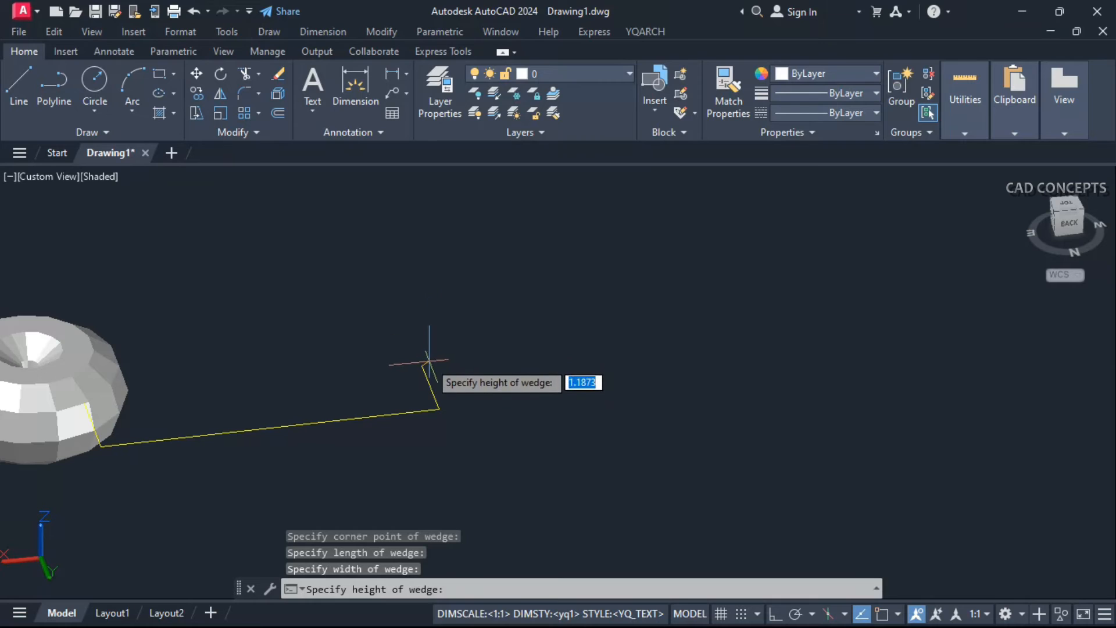
left_click(230, 382)
scroll(376, 373, "down", 5)
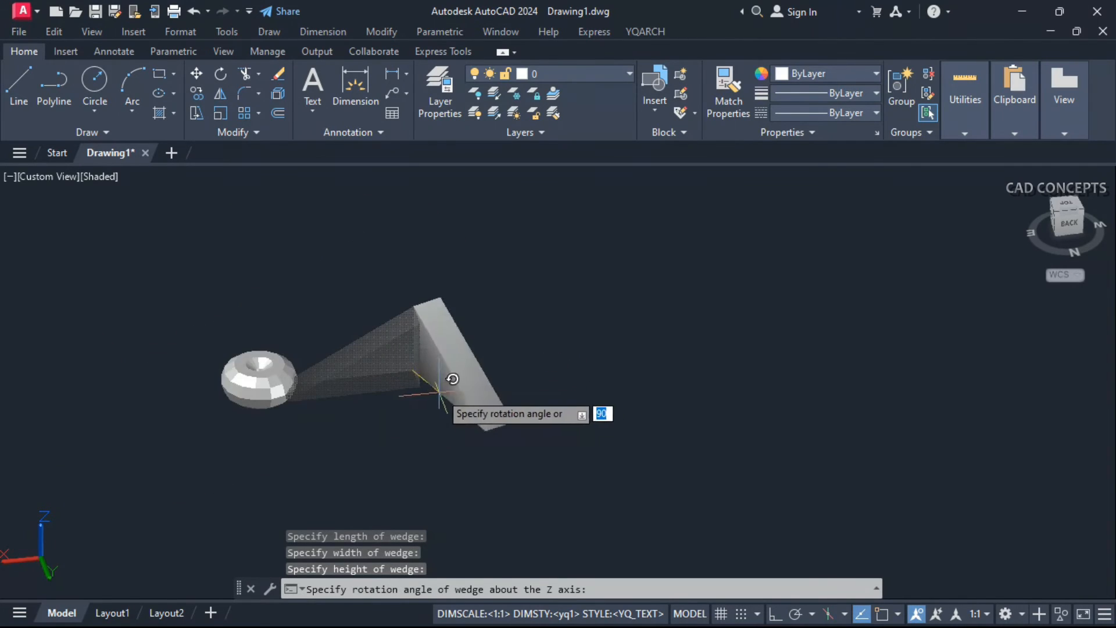
scroll(472, 380, "up", 4)
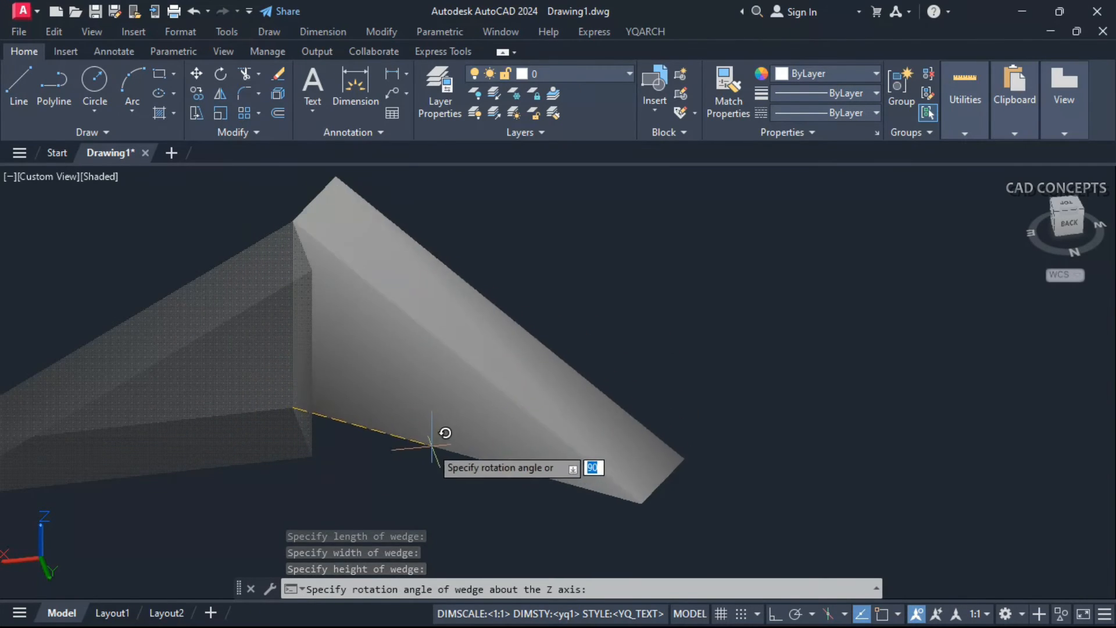
left_click(424, 413)
Create another wedge in empty space with the 3D command, picking its corner point, three dimensions and rotation
scroll(268, 386, "down", 4)
scroll(268, 386, "down", 3)
type("3D")
key("Return")
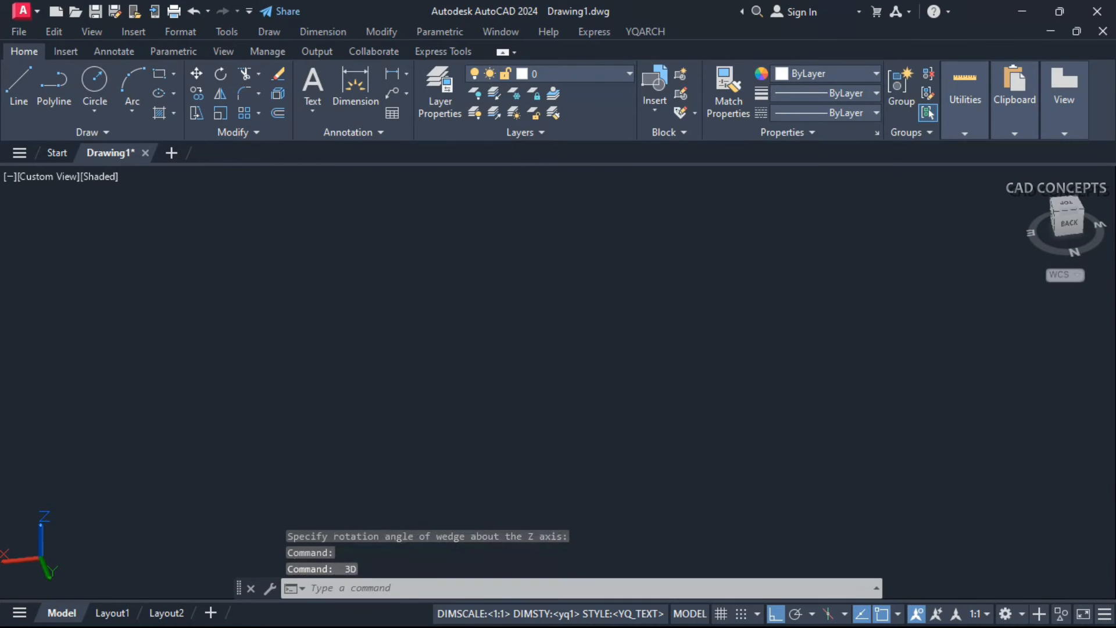
left_click(455, 579)
left_click(353, 291)
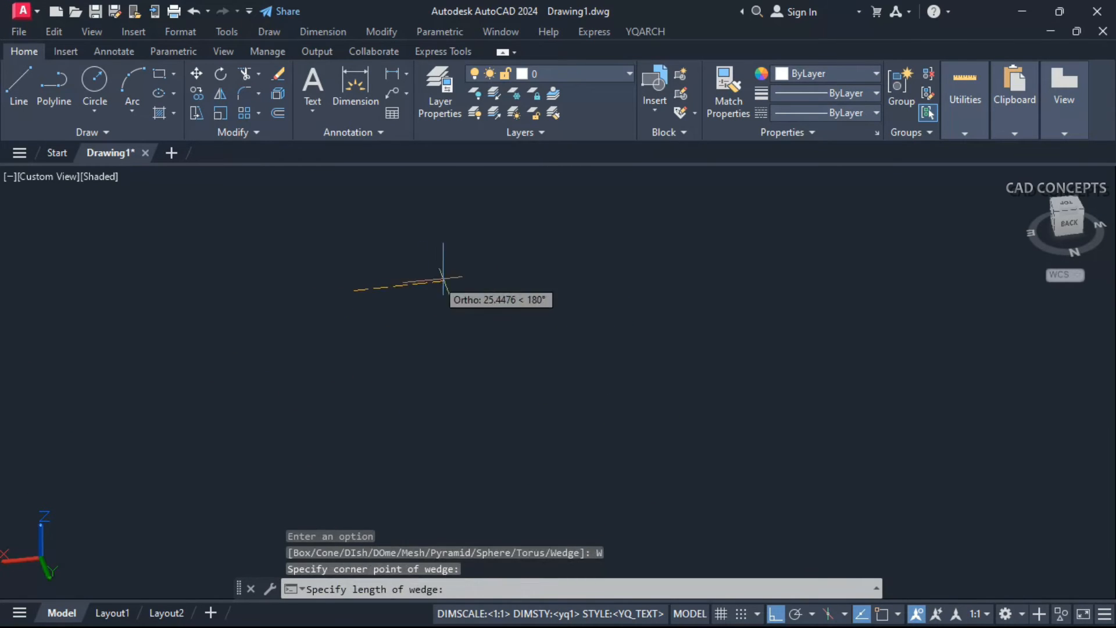
left_click(538, 274)
left_click(540, 375)
left_click(439, 367)
left_click(444, 326)
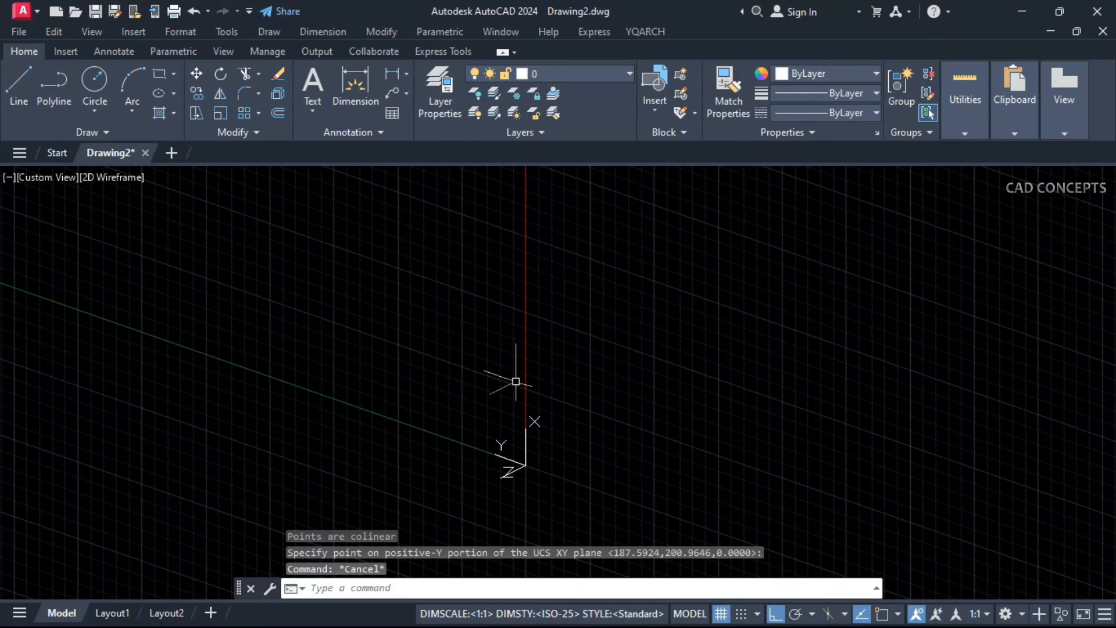
Redefine the UCS with the 3DUCS command, picking a new origin beside the current one and a second point above it for the X axis
type("3DUCS")
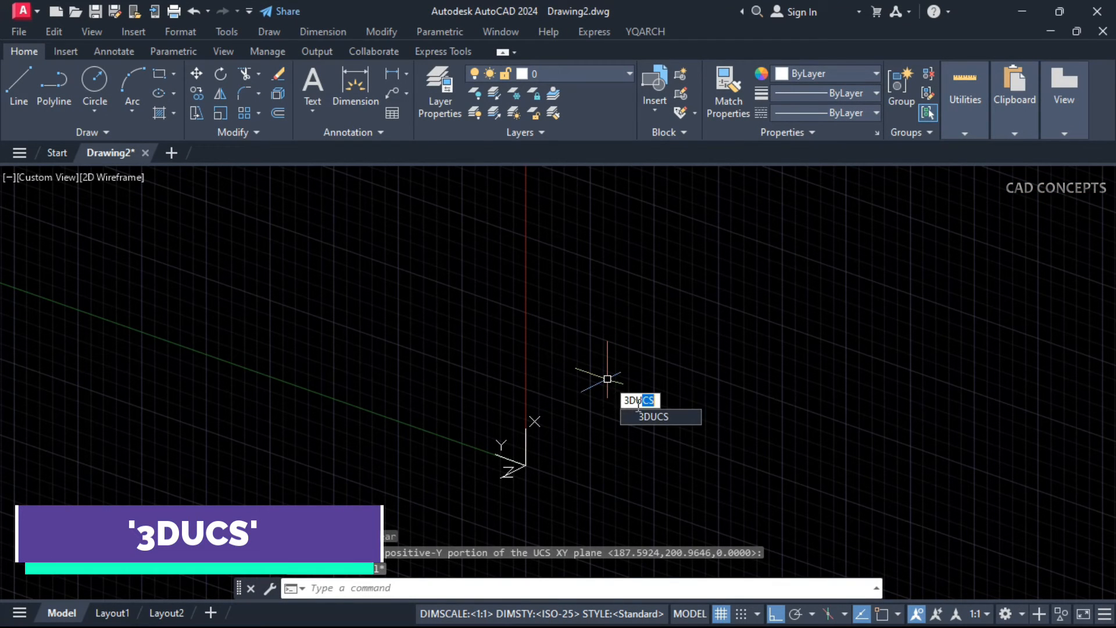
key("Return")
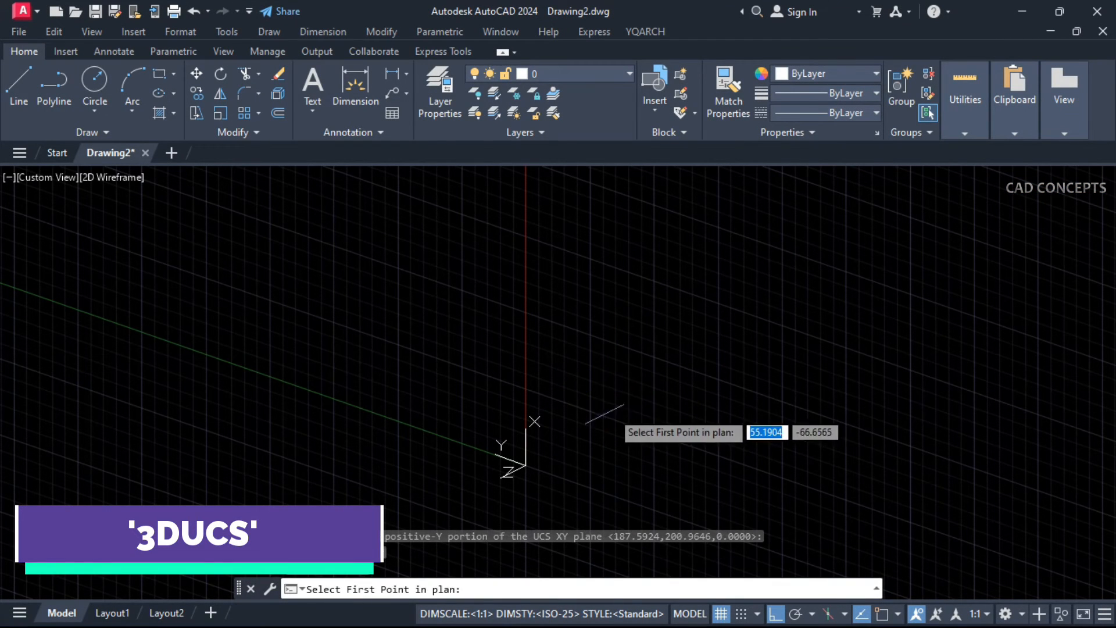
left_click(611, 412)
left_click(620, 310)
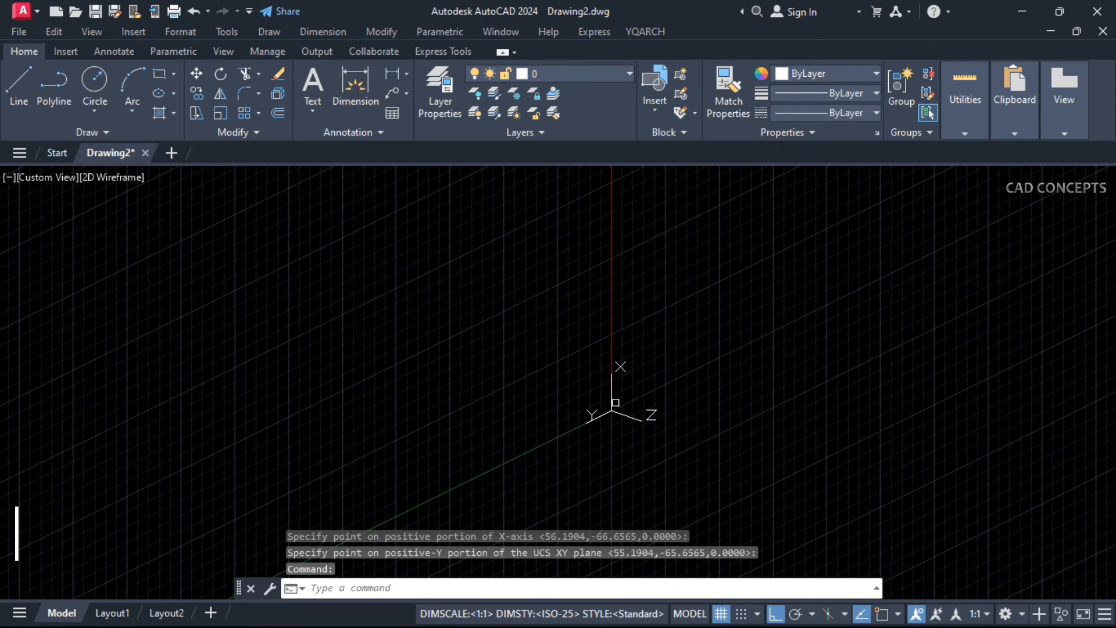
Repeat 3DUCS with an origin above the current Z axis, a second point giving the X direction, and a third point orienting Y upward
key("Return")
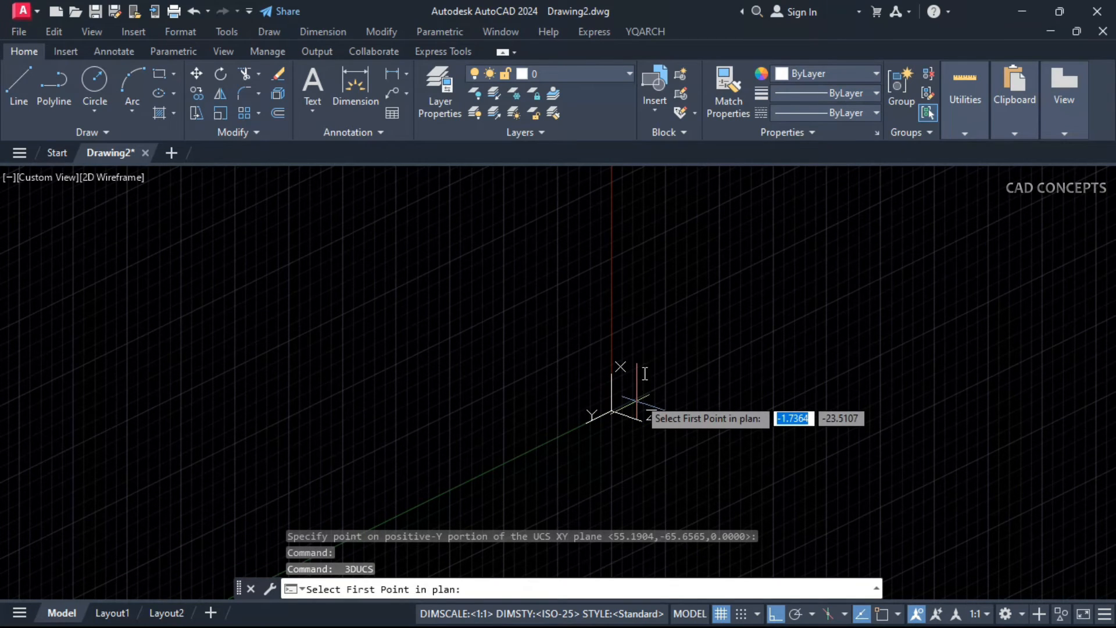
left_click(676, 365)
left_click(766, 376)
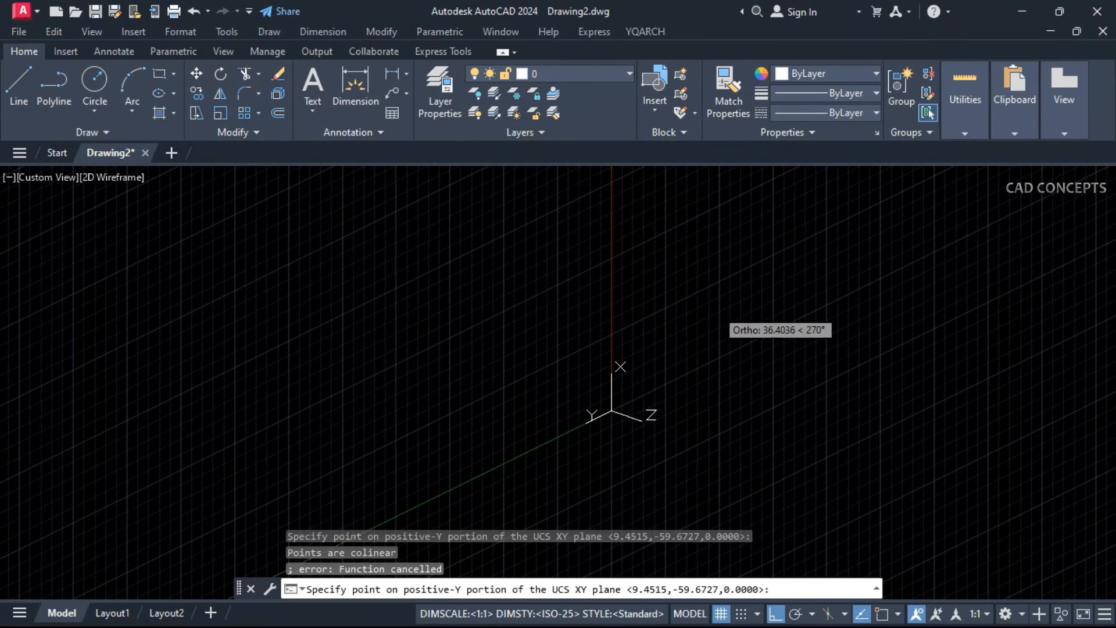
left_click(712, 294)
Repeat 3DUCS with an origin beside the current Y axis and a second point directly below it, turning the X axis downward
key("Return")
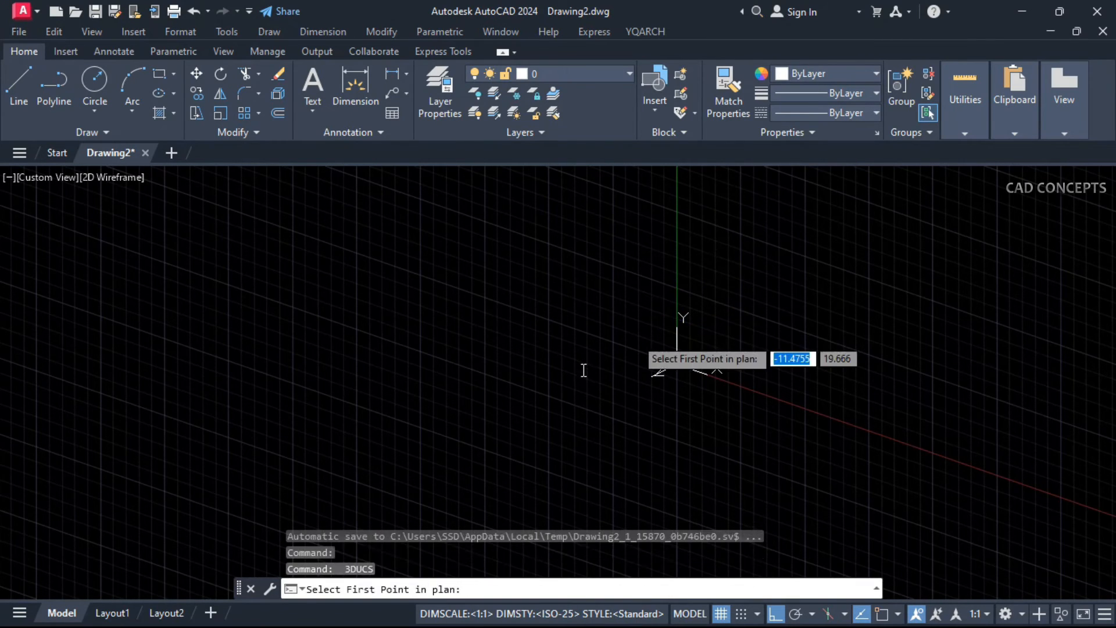
key("Escape")
key("Return")
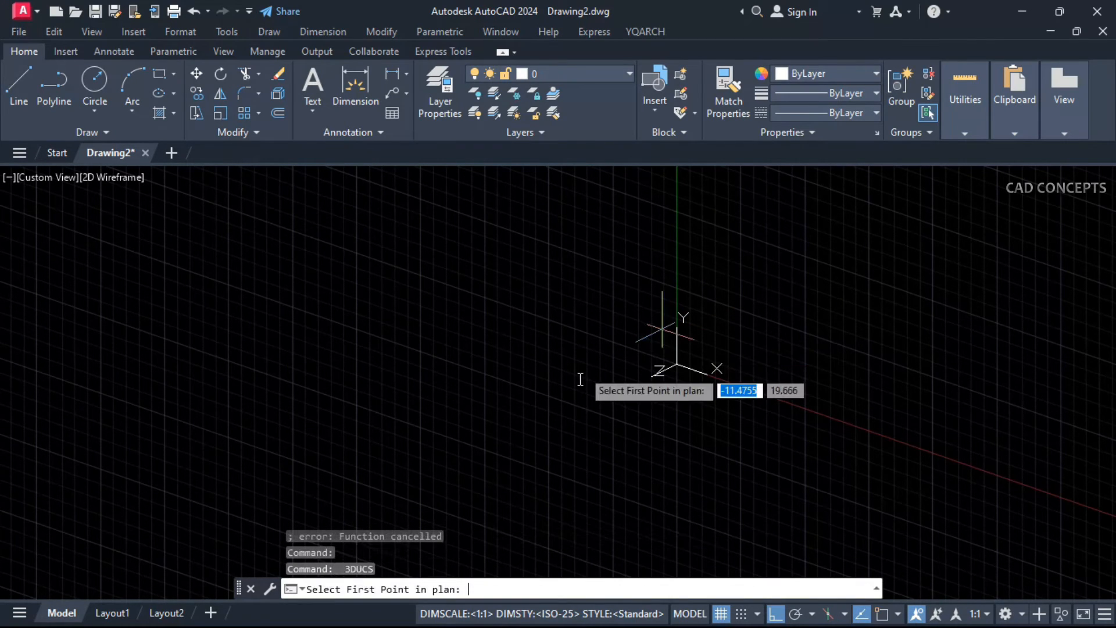
left_click(615, 356)
left_click(612, 443)
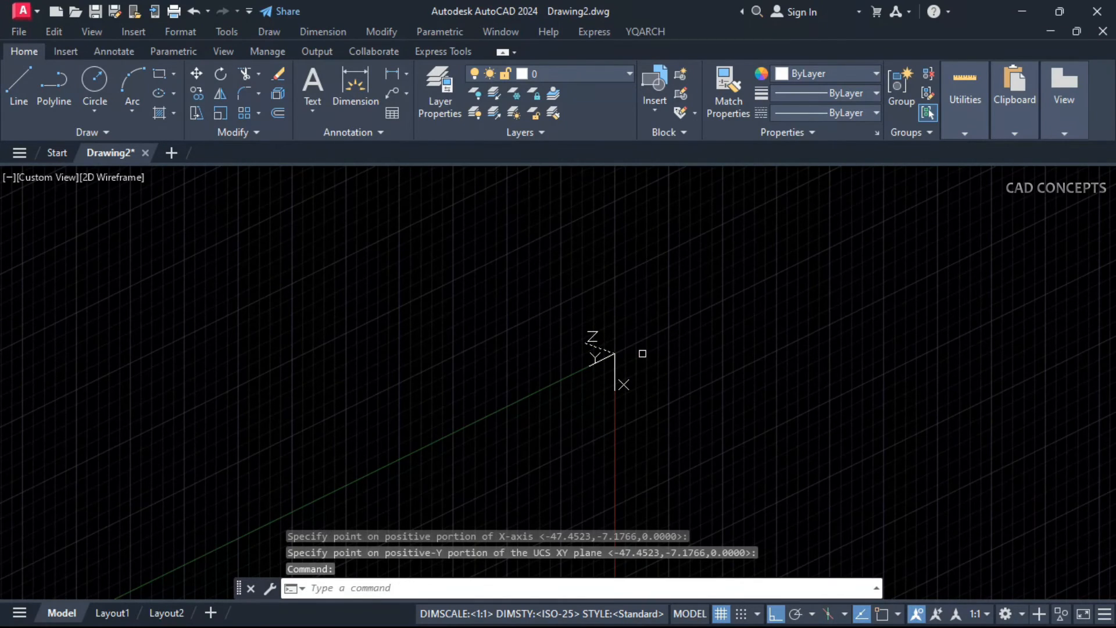
Repeat 3DUCS with an origin away from the current axes and a second point above it, turning the X axis upward
key("Return")
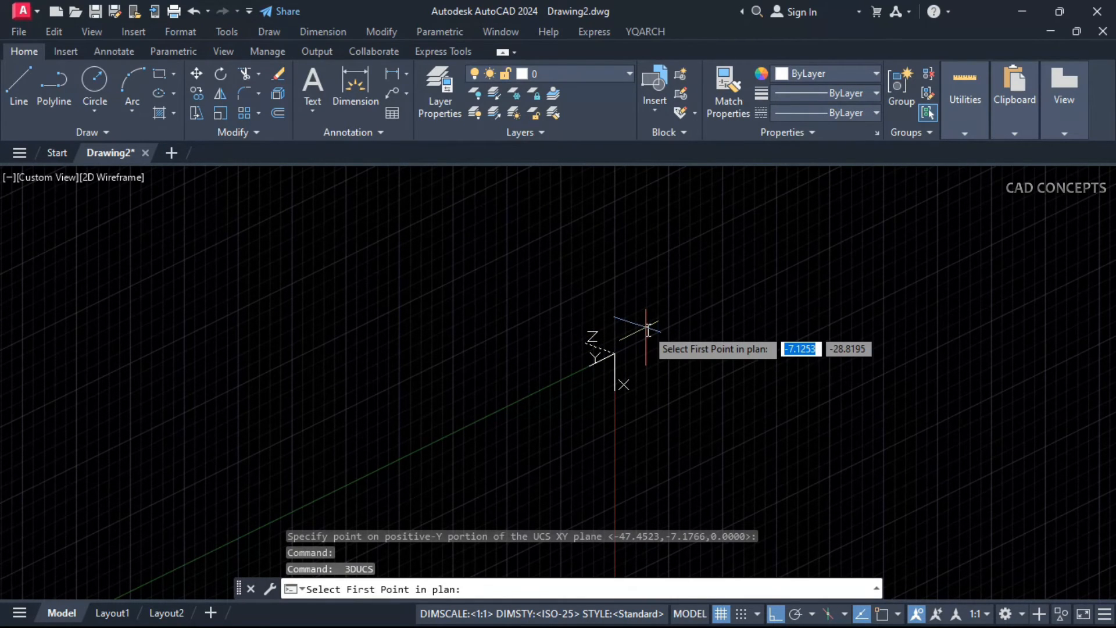
left_click(692, 308)
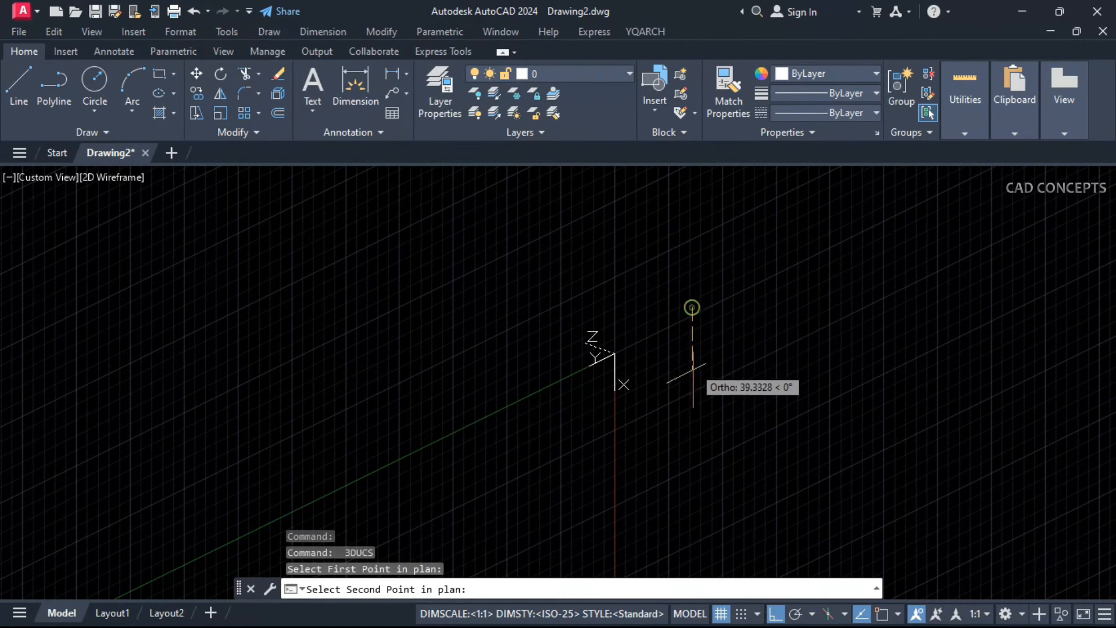
left_click(707, 226)
Repeat 3DUCS with an origin on the positive Y side and a second point across from it, laying the XY plane flat
key("Return")
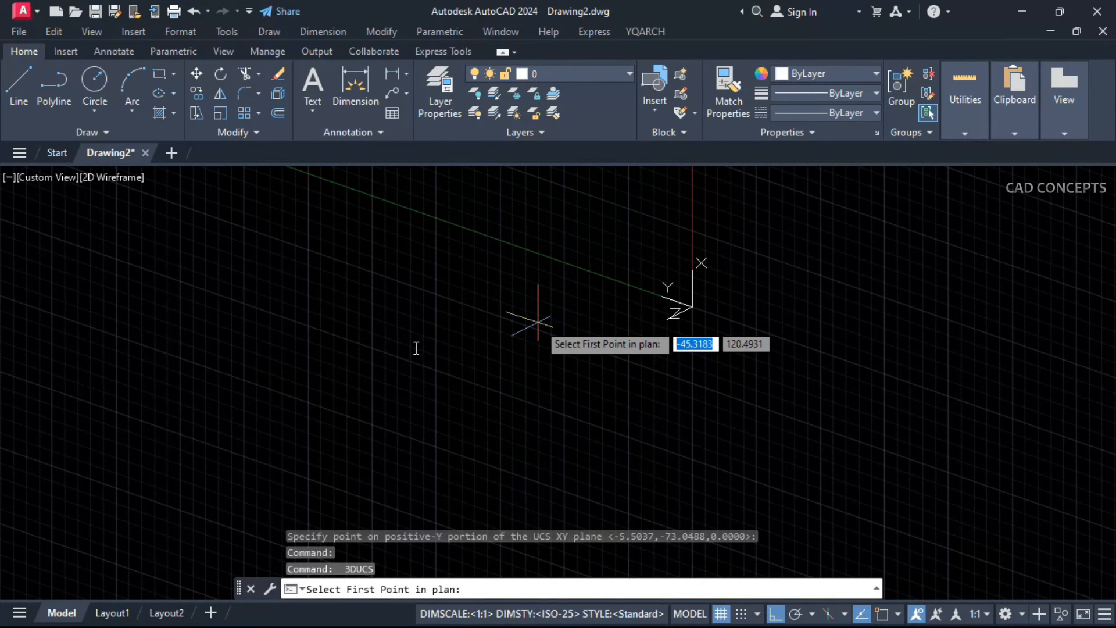
left_click(412, 356)
left_click(544, 378)
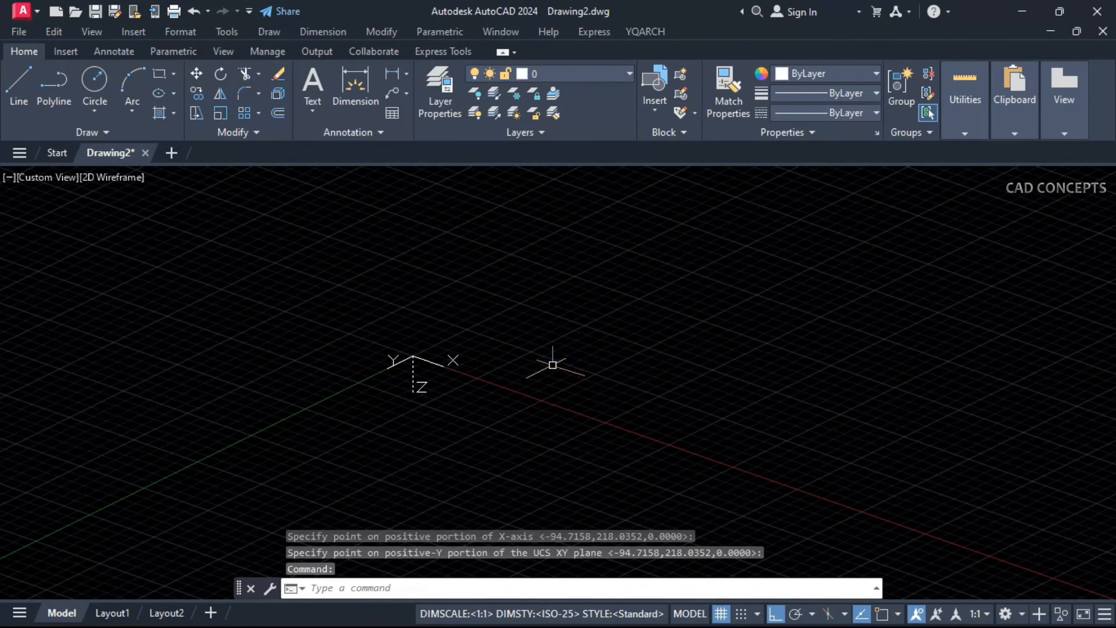
key("Return")
key("Escape")
left_click(616, 318)
left_click(630, 308)
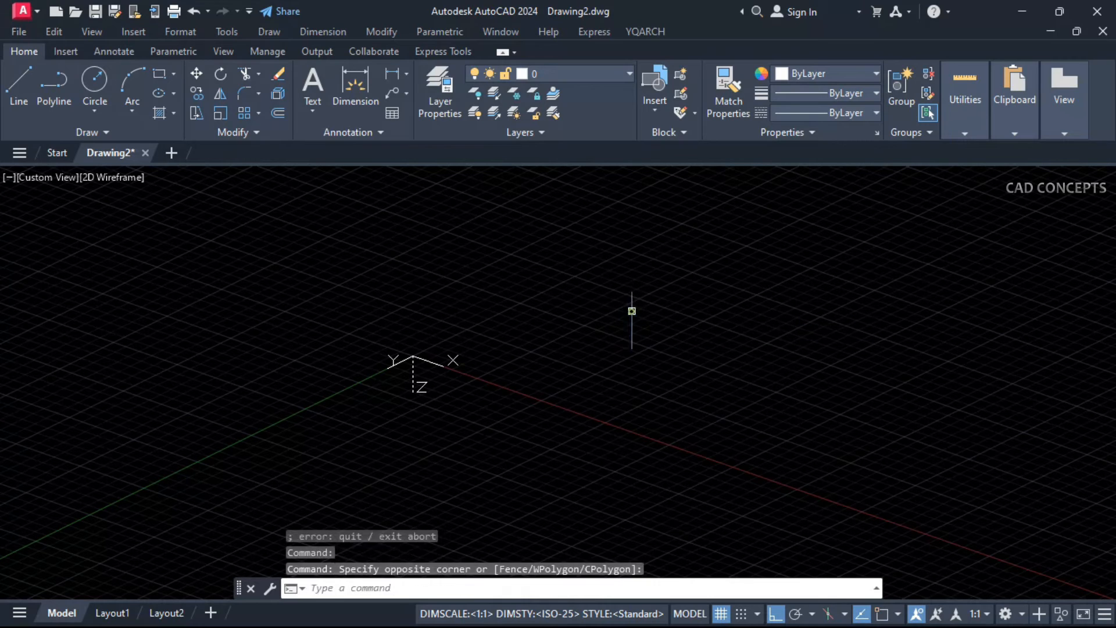
key("Return")
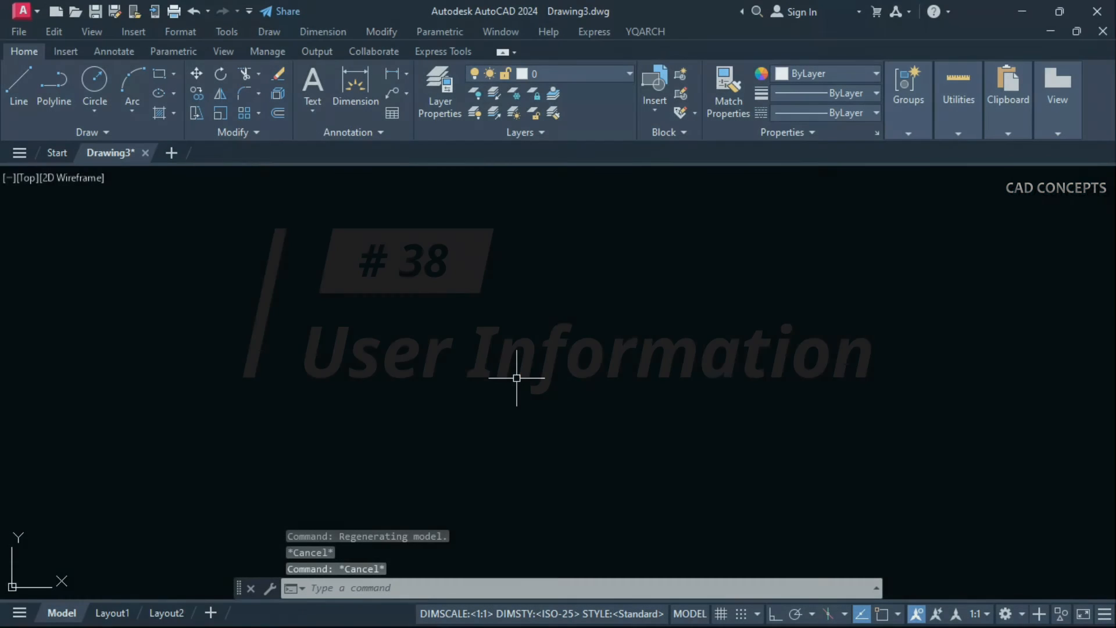
Run ACADINFO, save its acadinfo text report in the Desktop INFO folder, and close the opened report
type("ACADINFO")
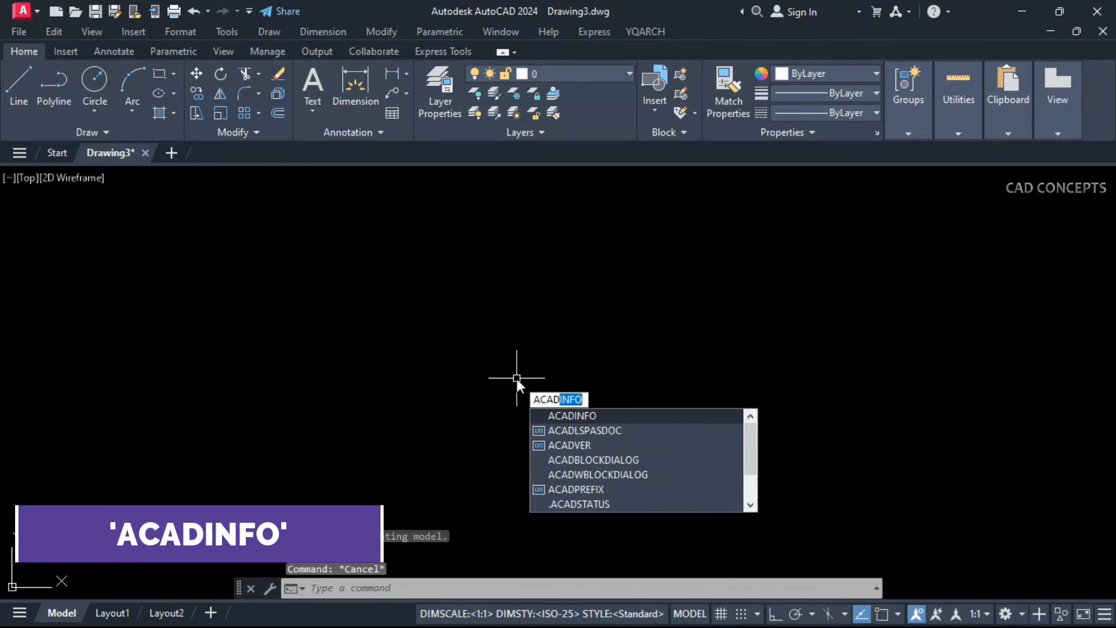
left_click(597, 416)
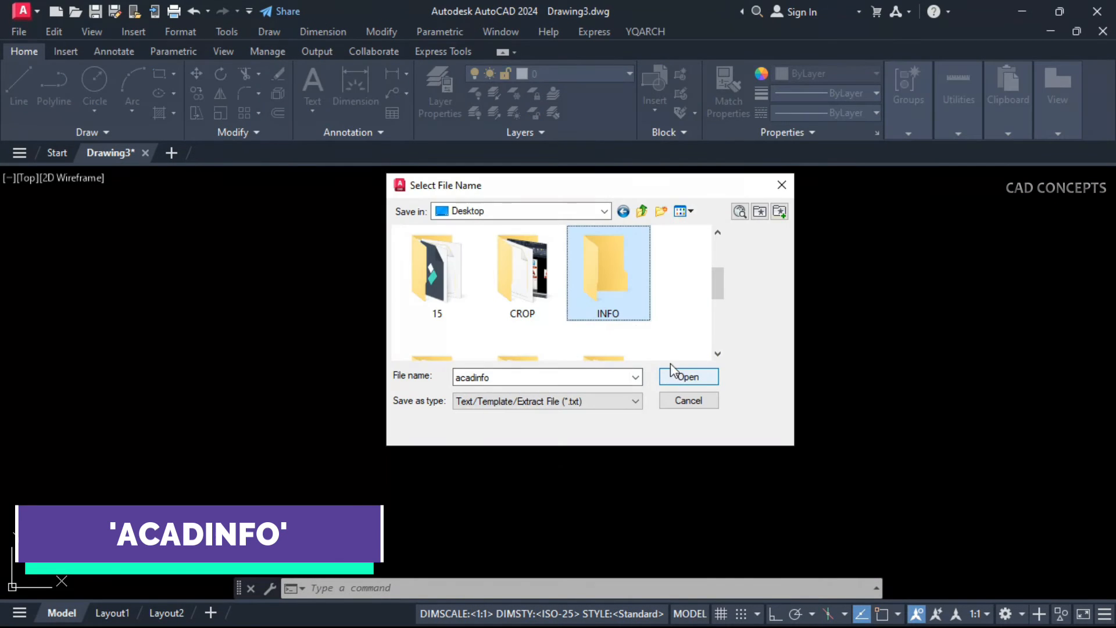
double_click(598, 277)
left_click(668, 375)
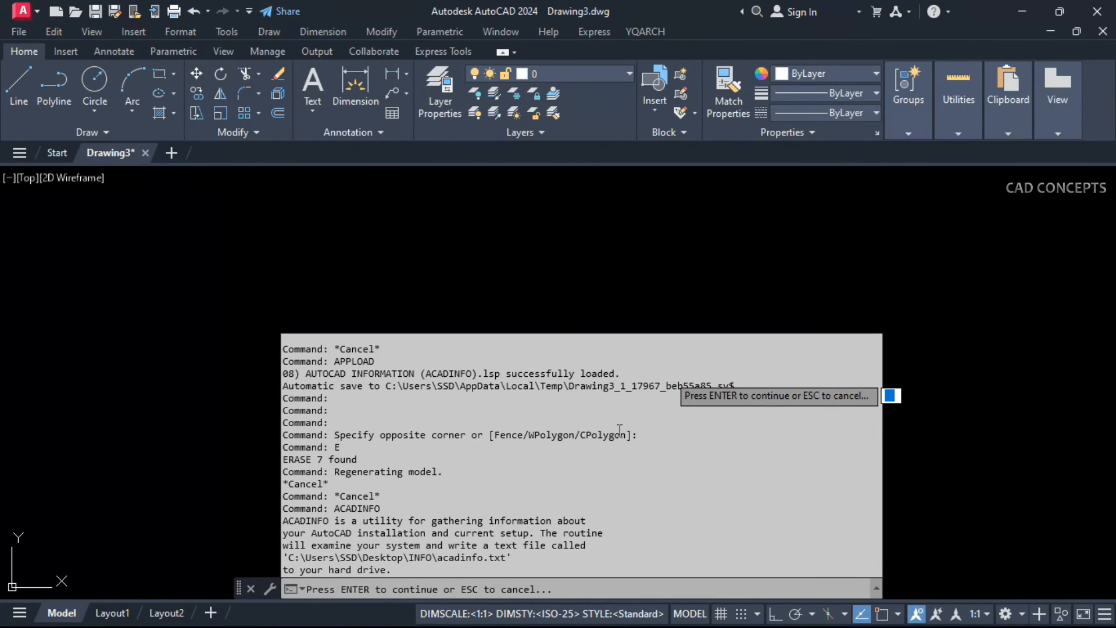
key("Return")
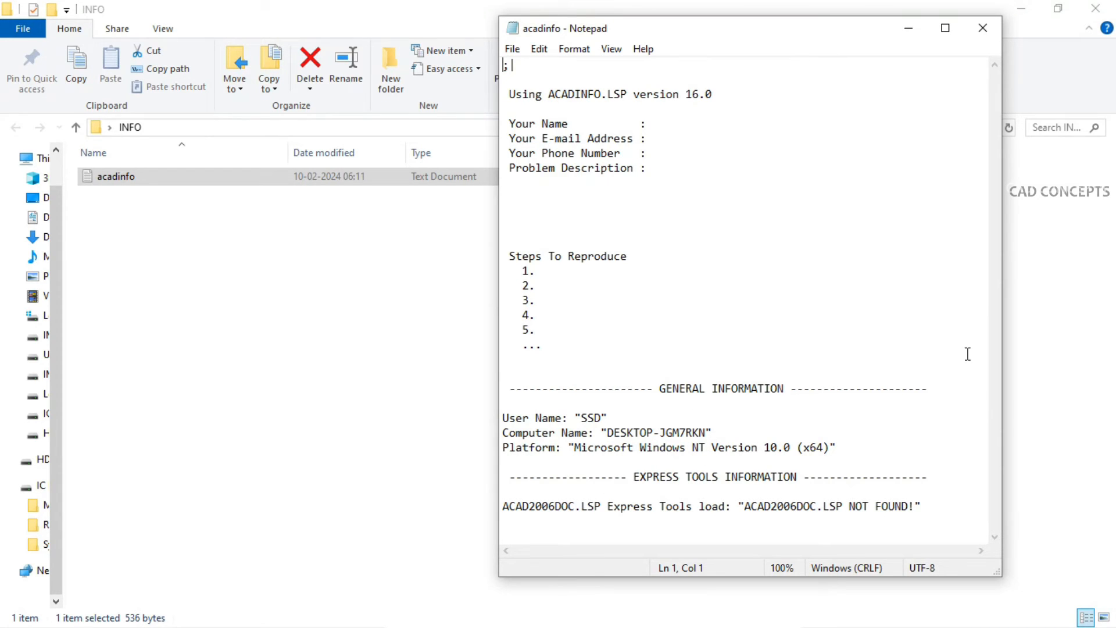
left_click(991, 33)
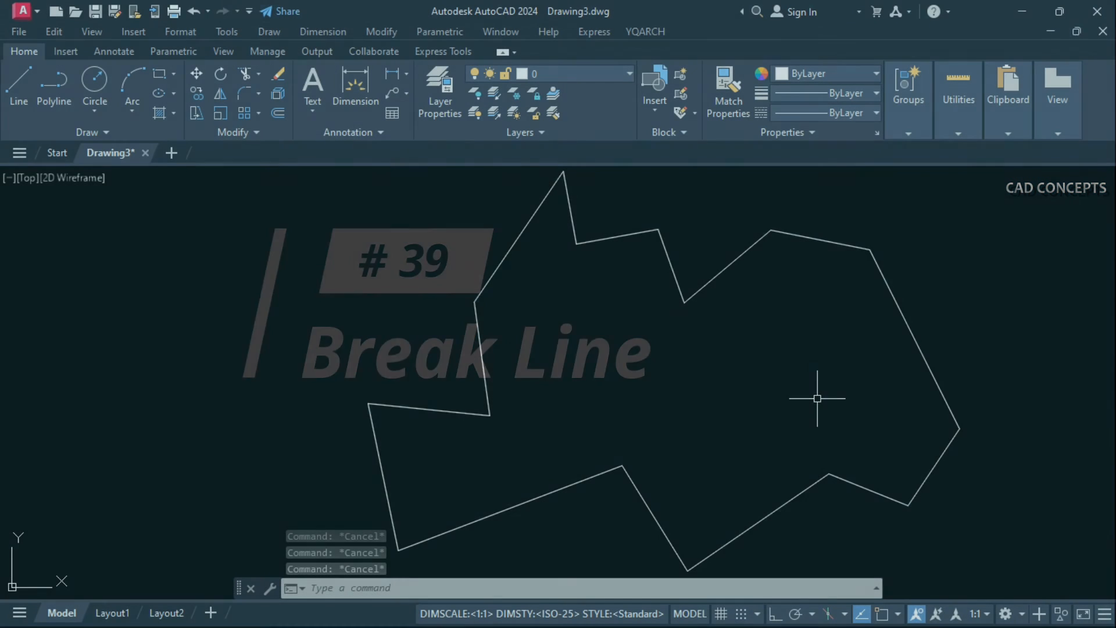
Run BREAKAT on the zigzag outline and break it partway along its long upper-right edge
middle_click_drag(815, 394, 640, 399)
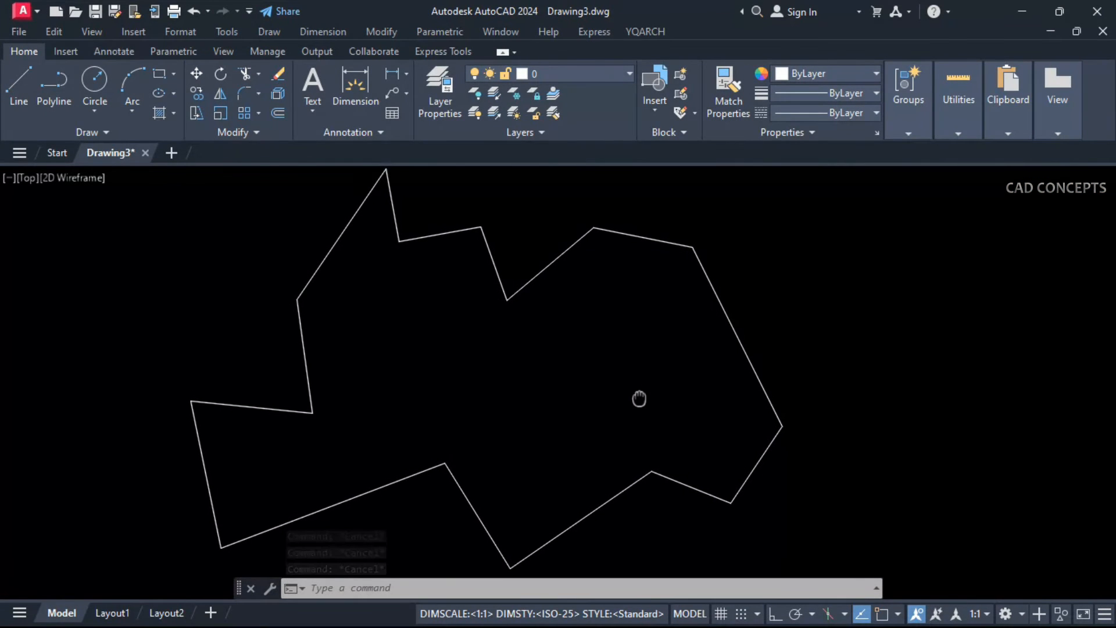
left_click(647, 236)
key("Escape")
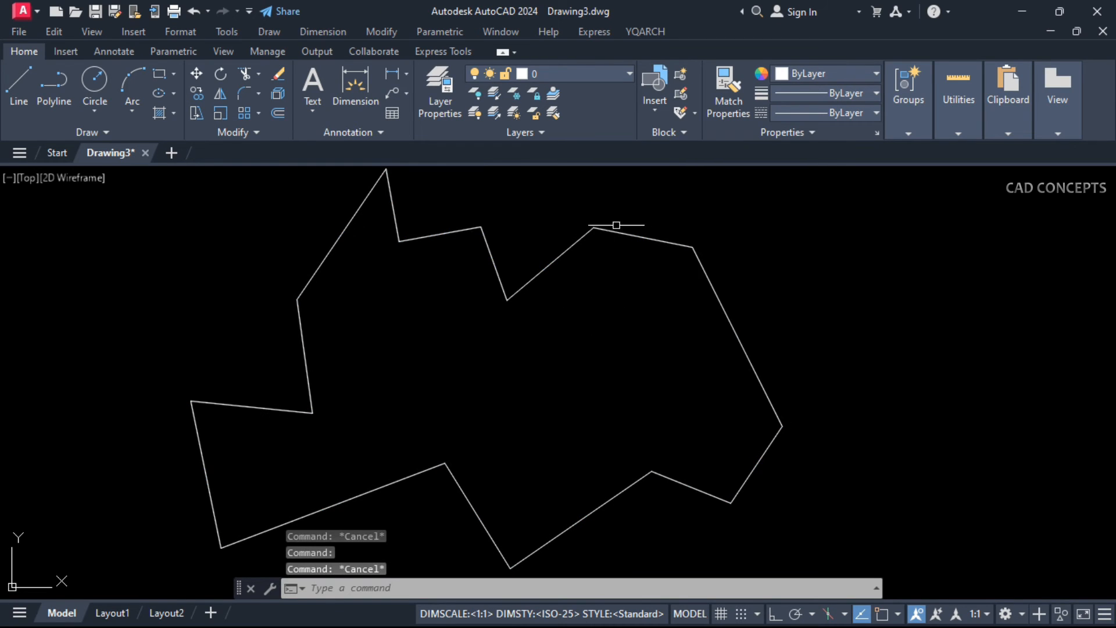
type("BREA")
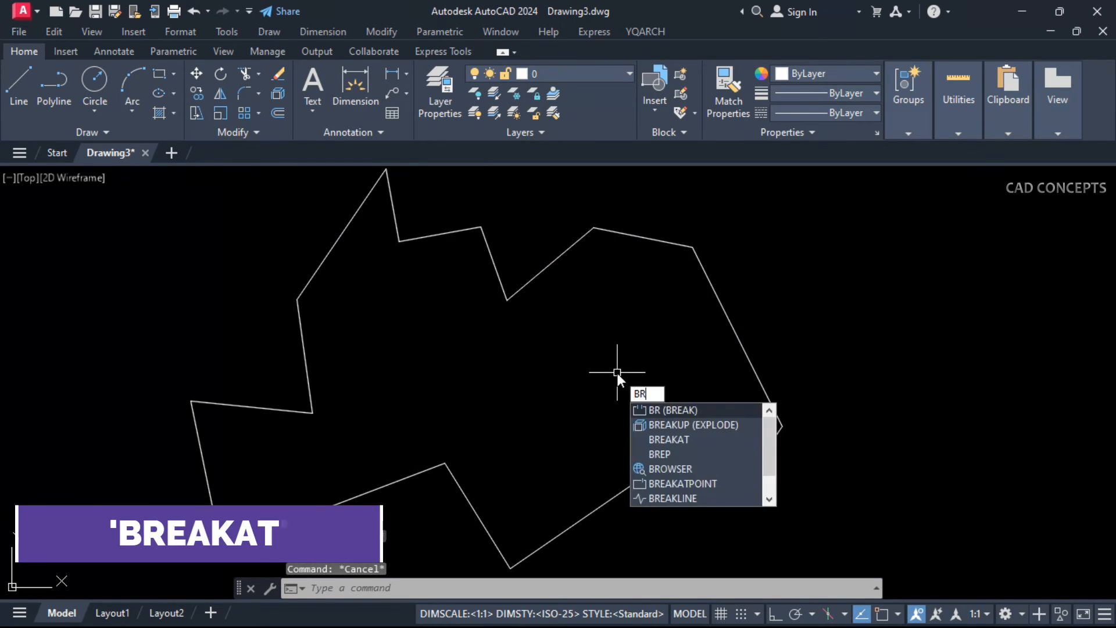
key("Down")
key("Down")
key("Return")
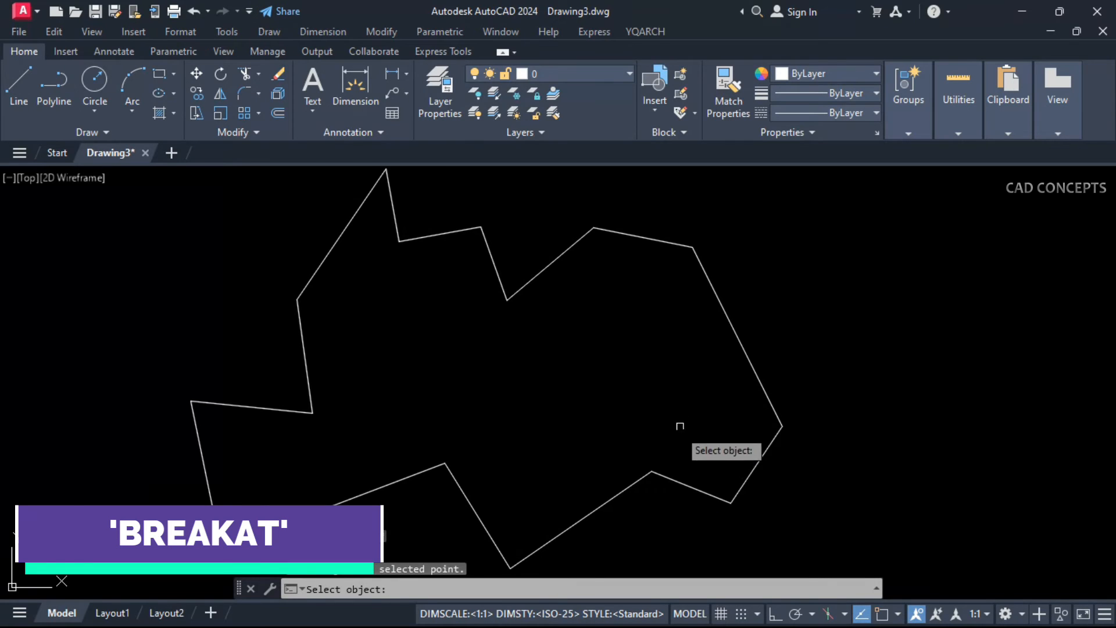
left_click(729, 324)
left_click(733, 333)
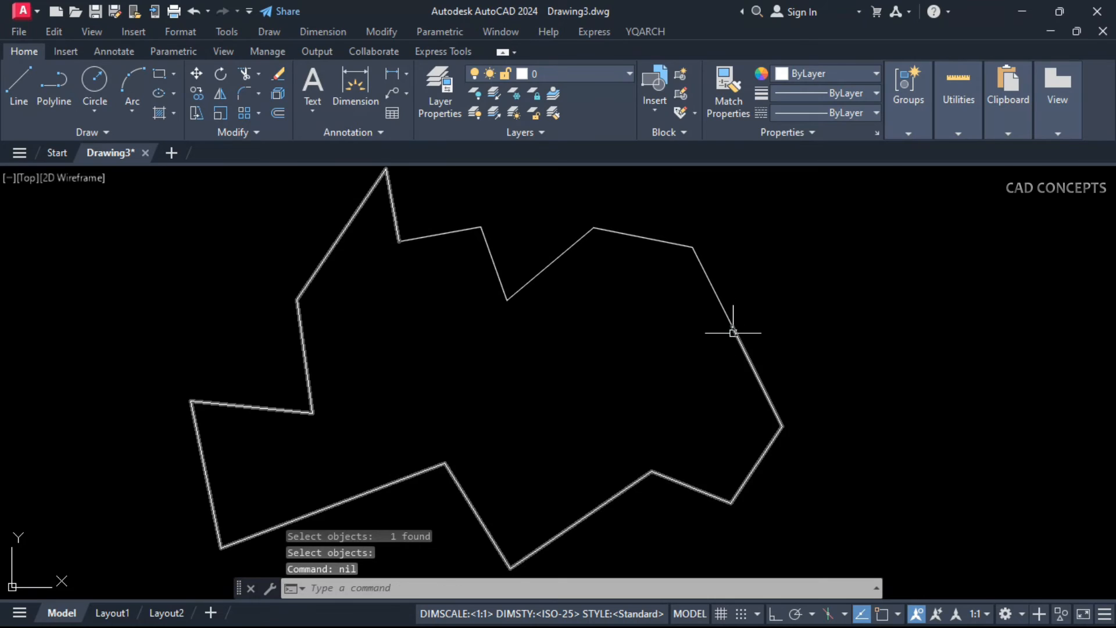
left_click(734, 332)
key("Escape")
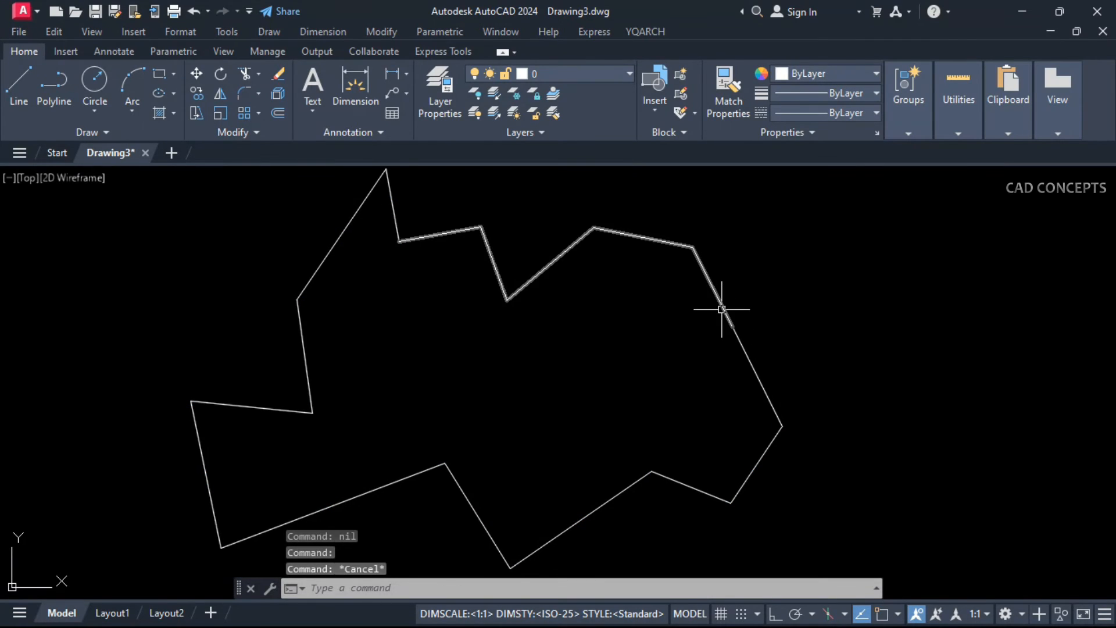
Repeat BREAKAT to break the outline midway along the slanted edge rising from its upper inner notch, and check the separated piece
left_click(724, 311)
key("Return")
left_click(553, 262)
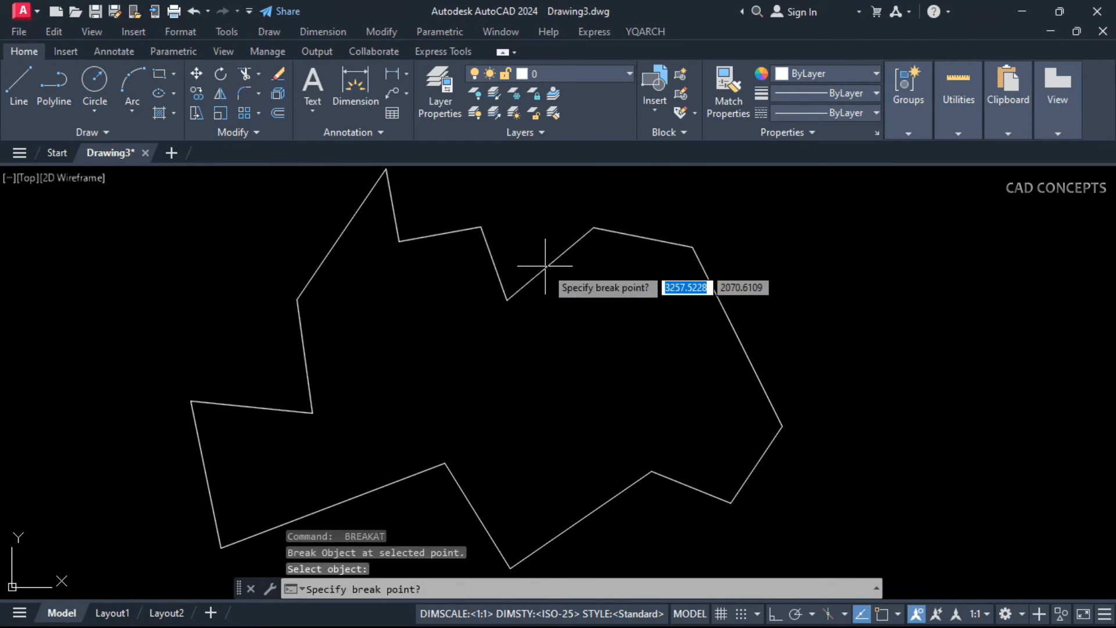
left_click(535, 276)
key("Escape")
left_click(538, 272)
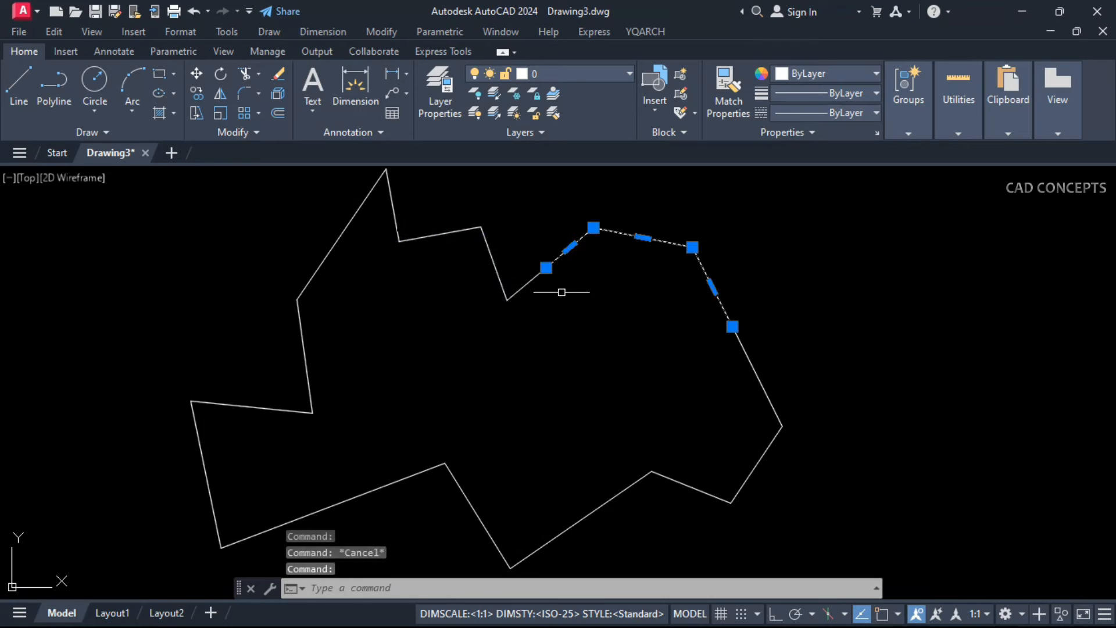
key("Escape")
Repeat BREAKAT to break the outline midway along the slanted edge rising from its lowest vertex
key("Return")
left_click(624, 490)
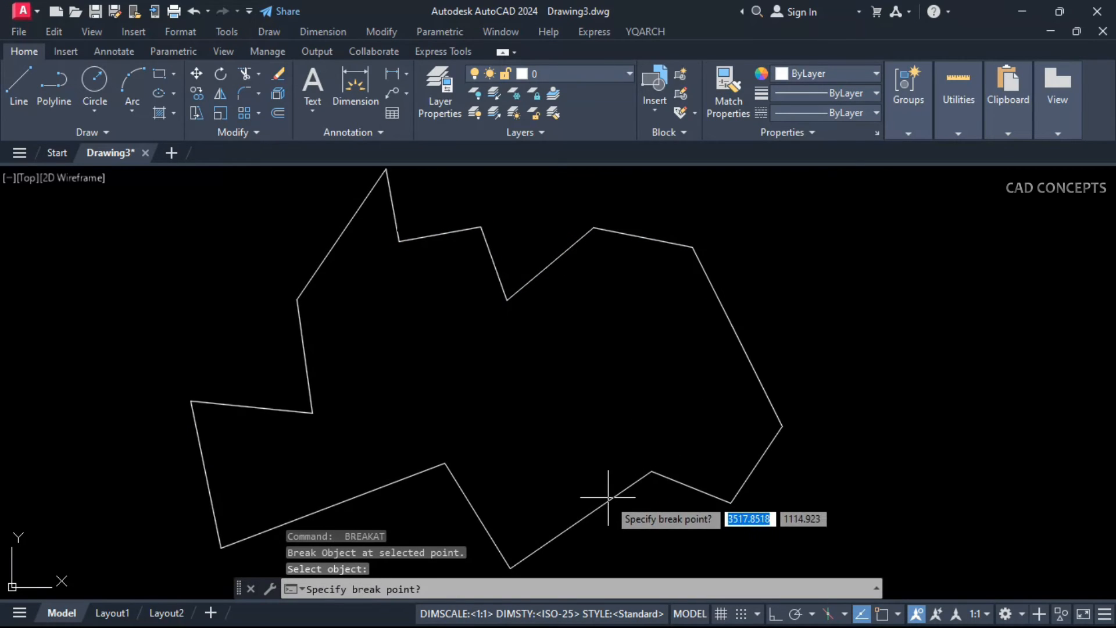
left_click(598, 505)
left_click(600, 507)
key("Return")
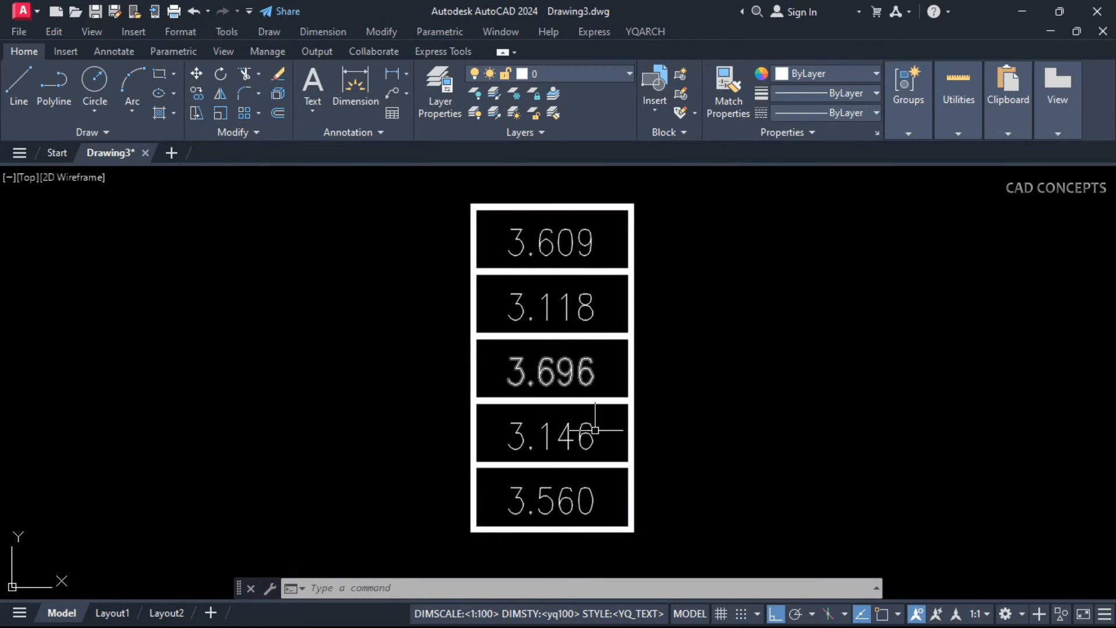
Run ADD and sum the first two numbers in the column, 3.609 and 3.118, one at a time
type("ADD")
key("Return")
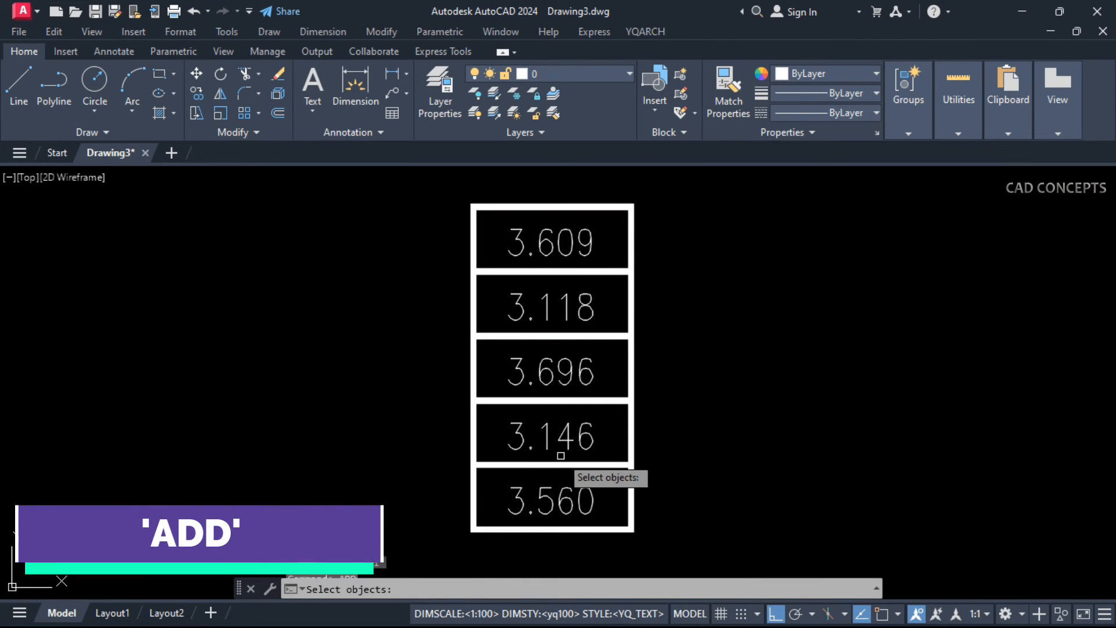
left_click(544, 235)
left_click(535, 302)
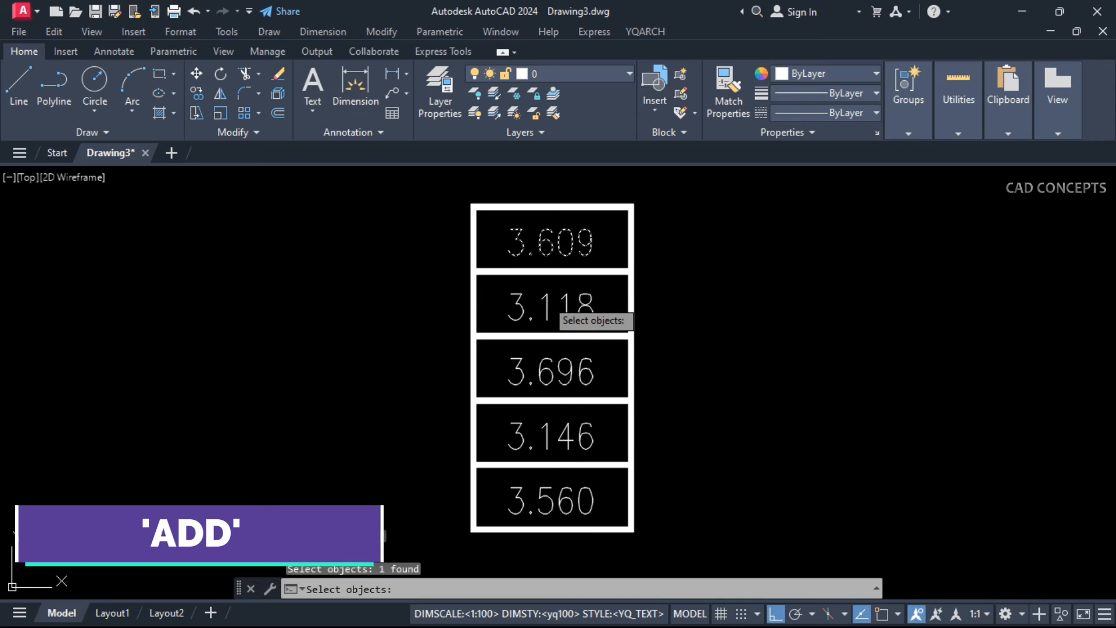
key("Return")
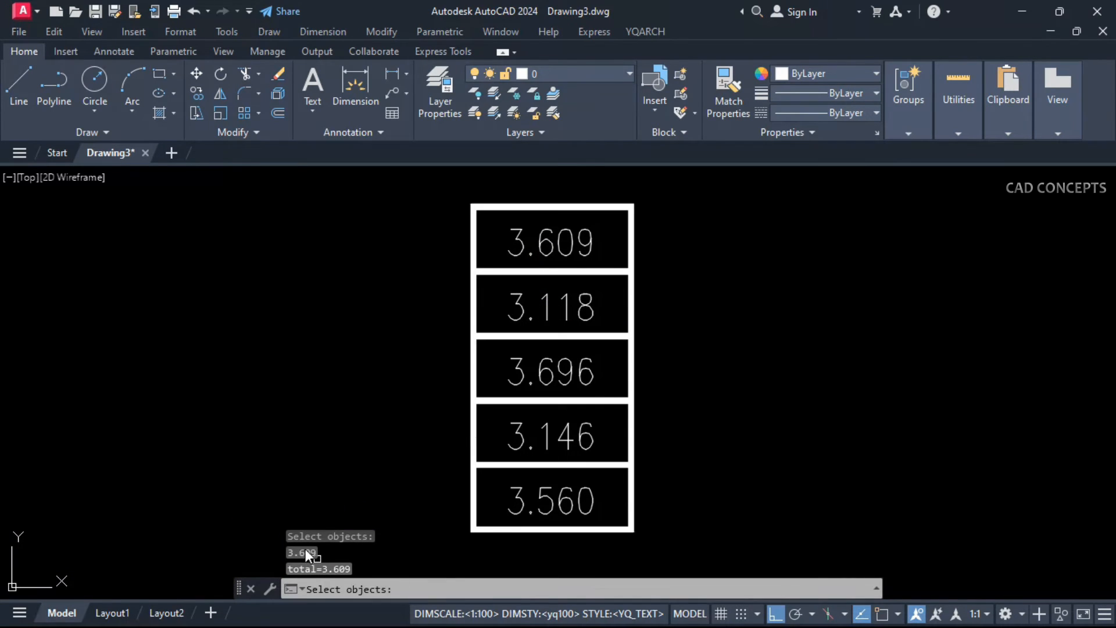
left_click(547, 305)
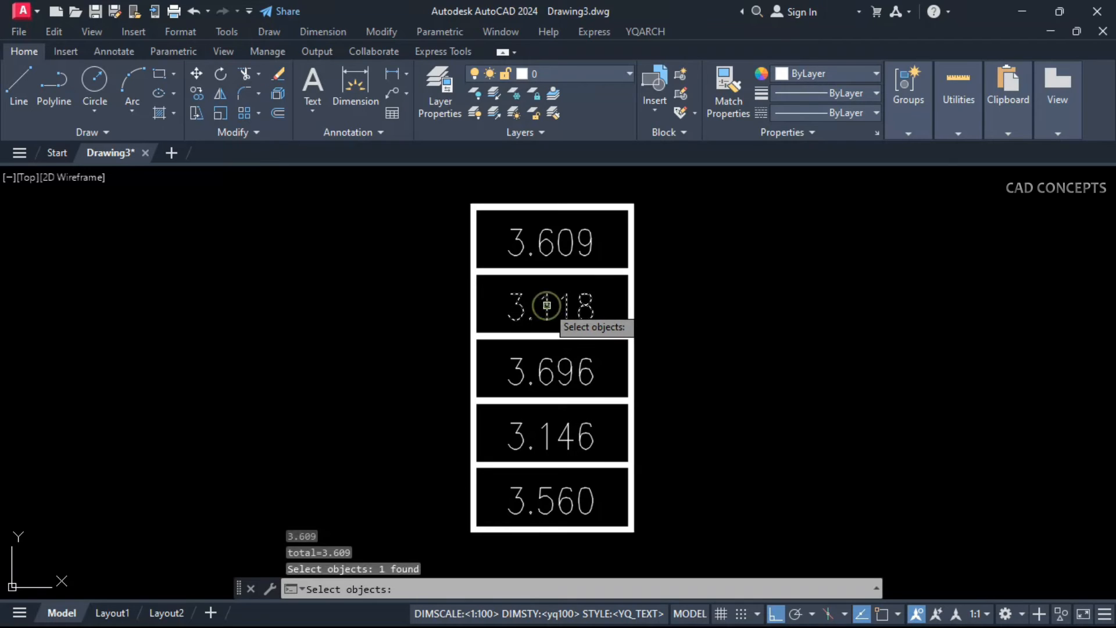
key("Return")
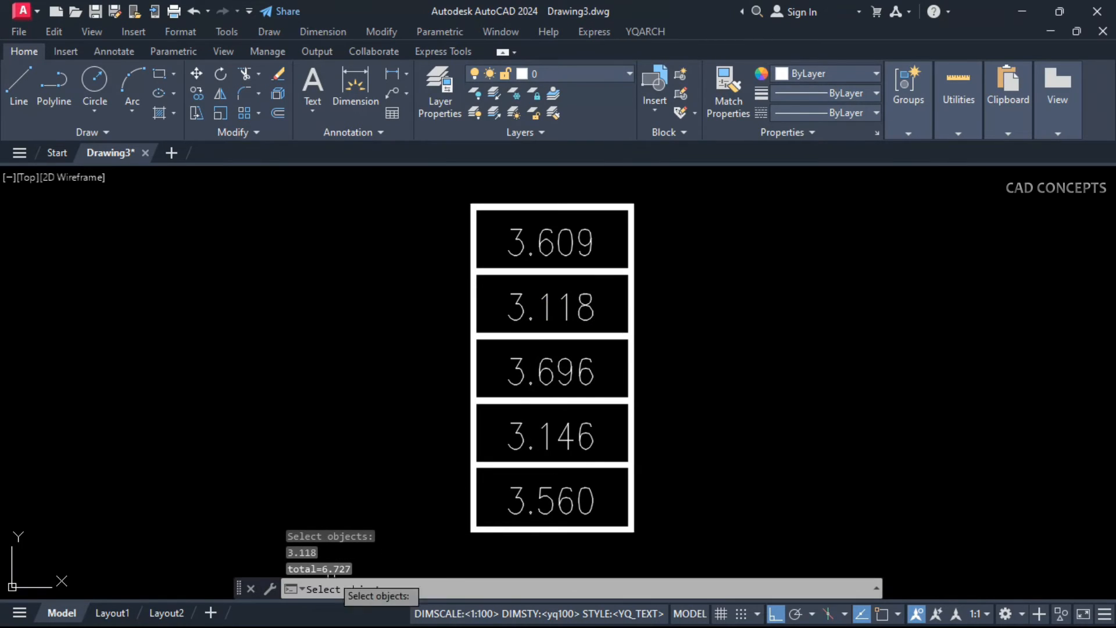
Add the remaining numbers 3.696, 3.146 and 3.560 one by one to the running ADD total
left_click(546, 375)
key("Return")
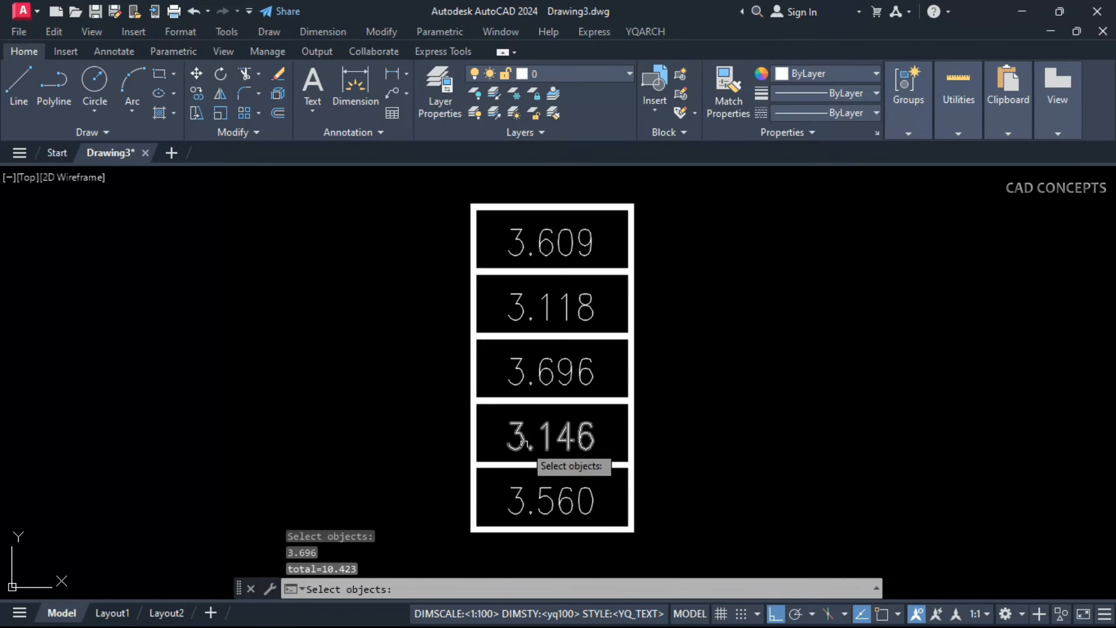
left_click(517, 443)
key("Return")
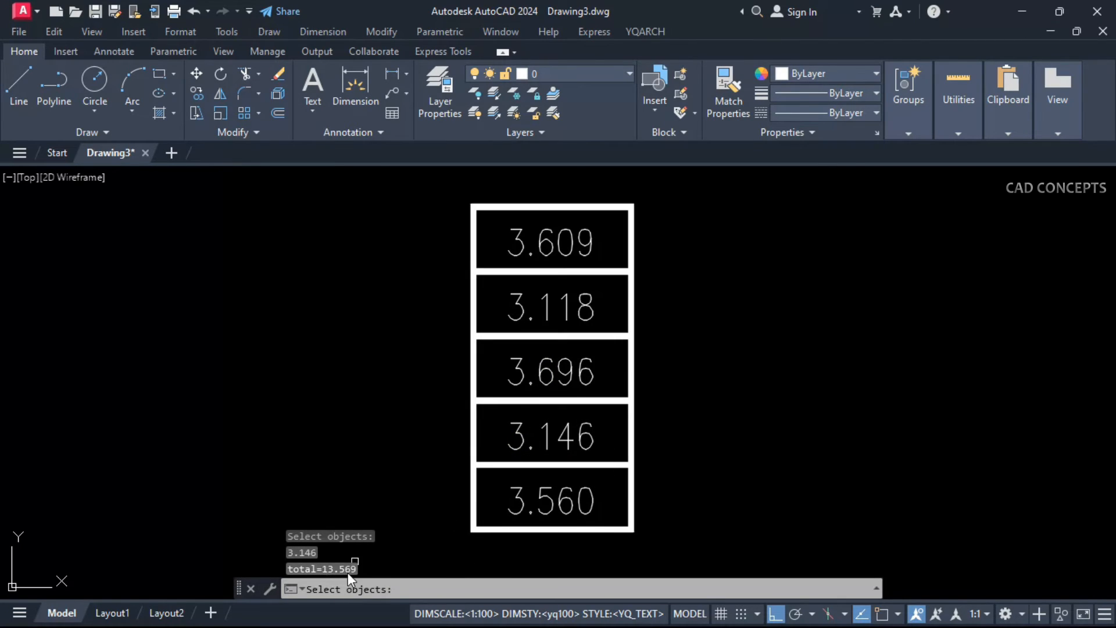
left_click(517, 505)
key("Return")
Add the topmost number again to the running total, followed by the four numbers below it as one window selection
left_click(540, 249)
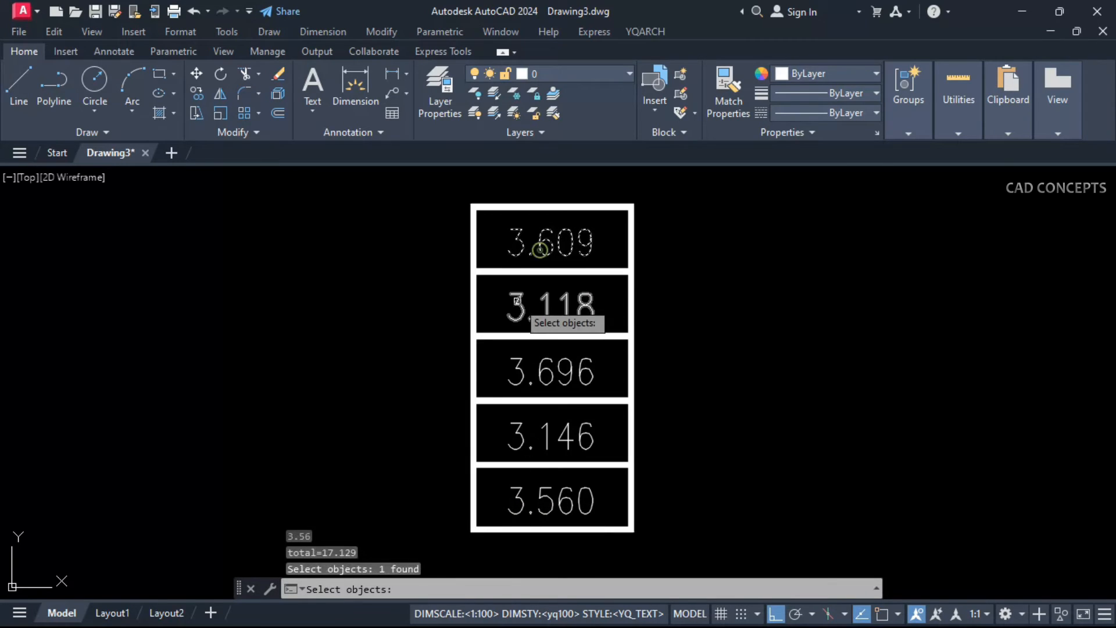
key("Return")
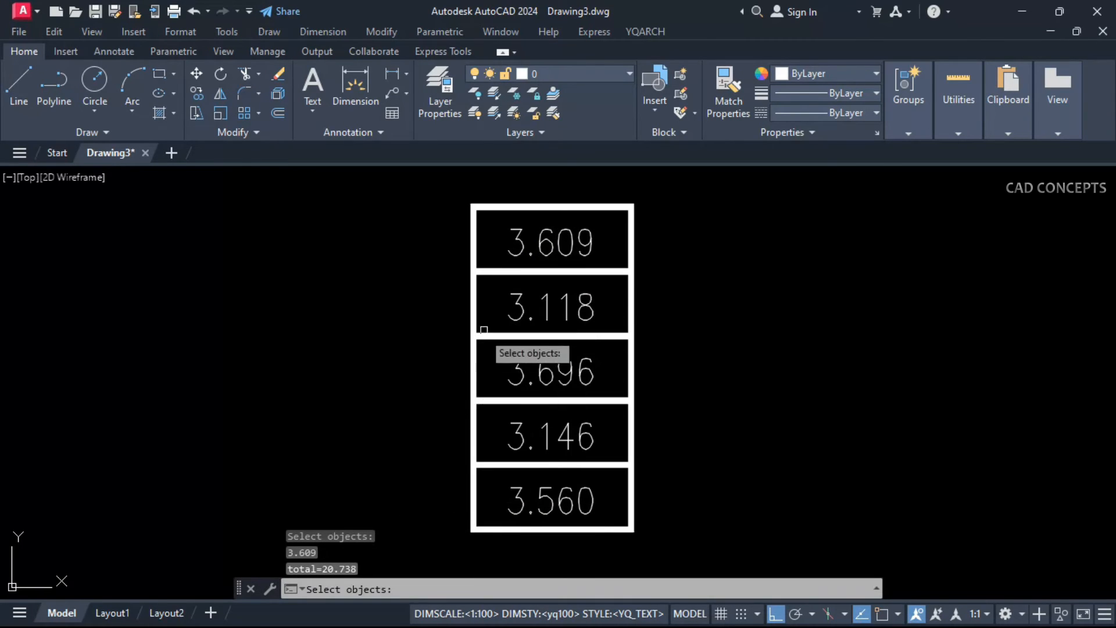
left_click(498, 287)
left_click(613, 516)
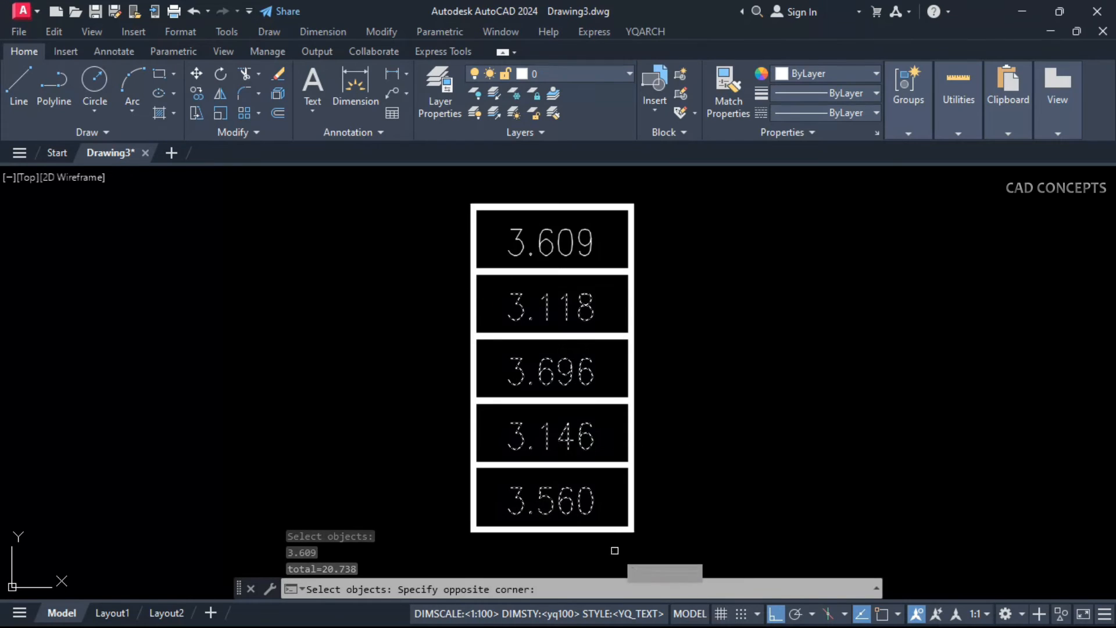
key("Return")
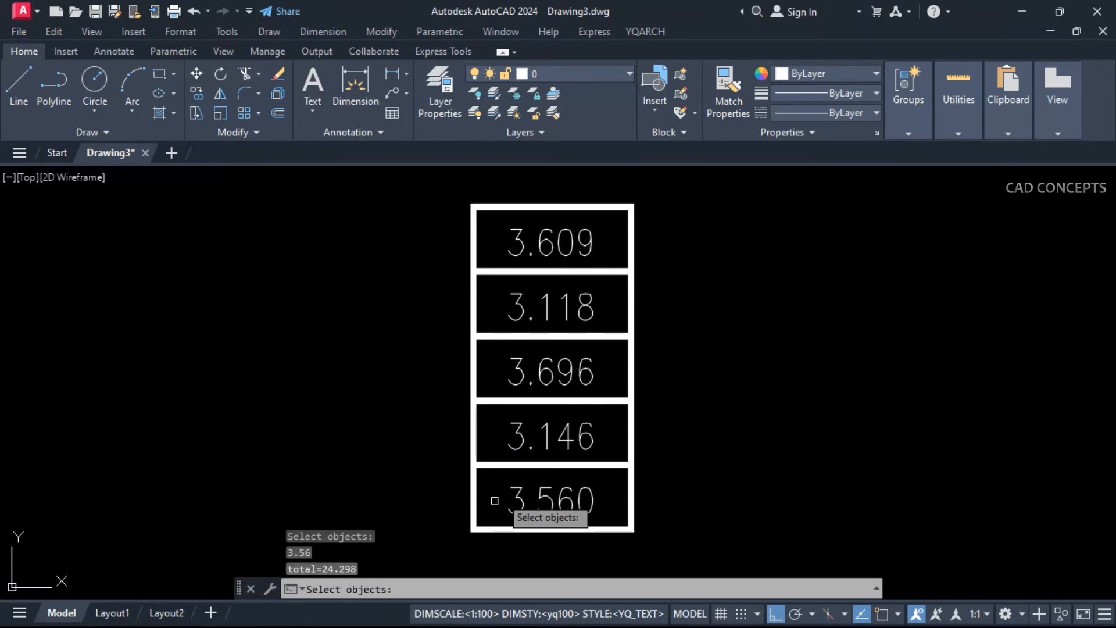
Add all five numbers in the column to the running total with a single window selection
left_click(482, 559)
left_click(621, 220)
key("Return")
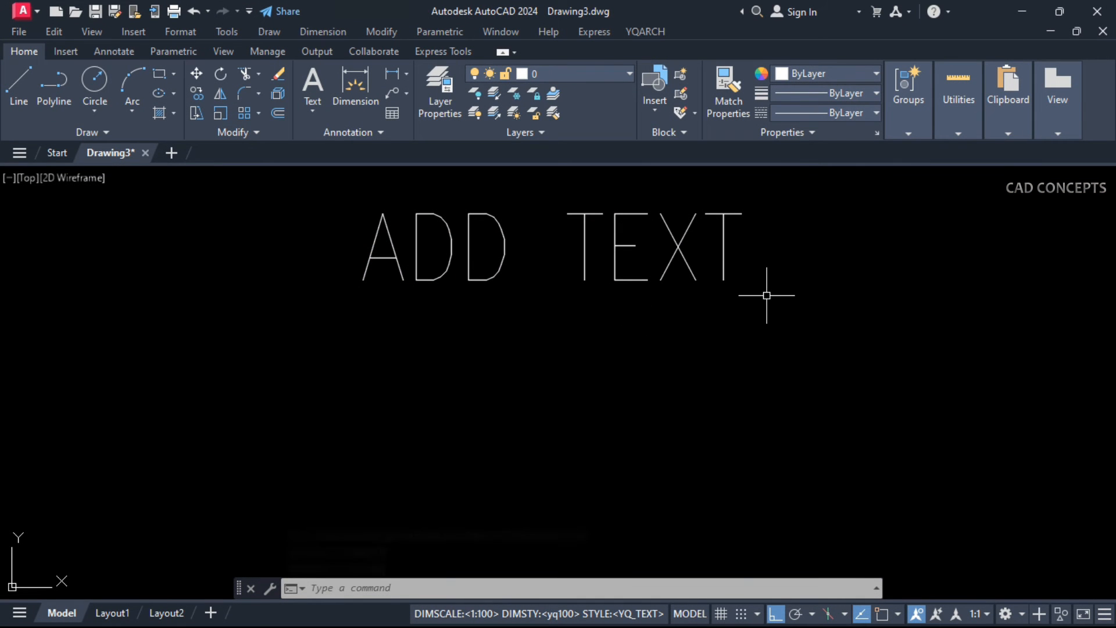
Use ADDTEXT to place the line "CAD CONCEPTS" directly beneath the existing "ADD TEXT" line
type("DDTEXT")
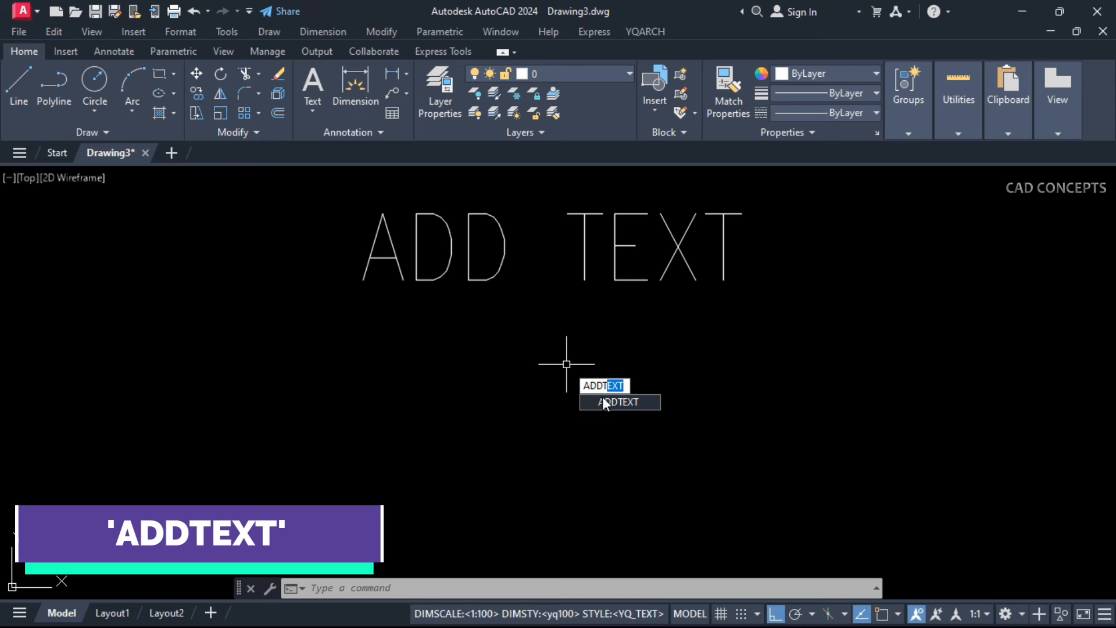
key("Return")
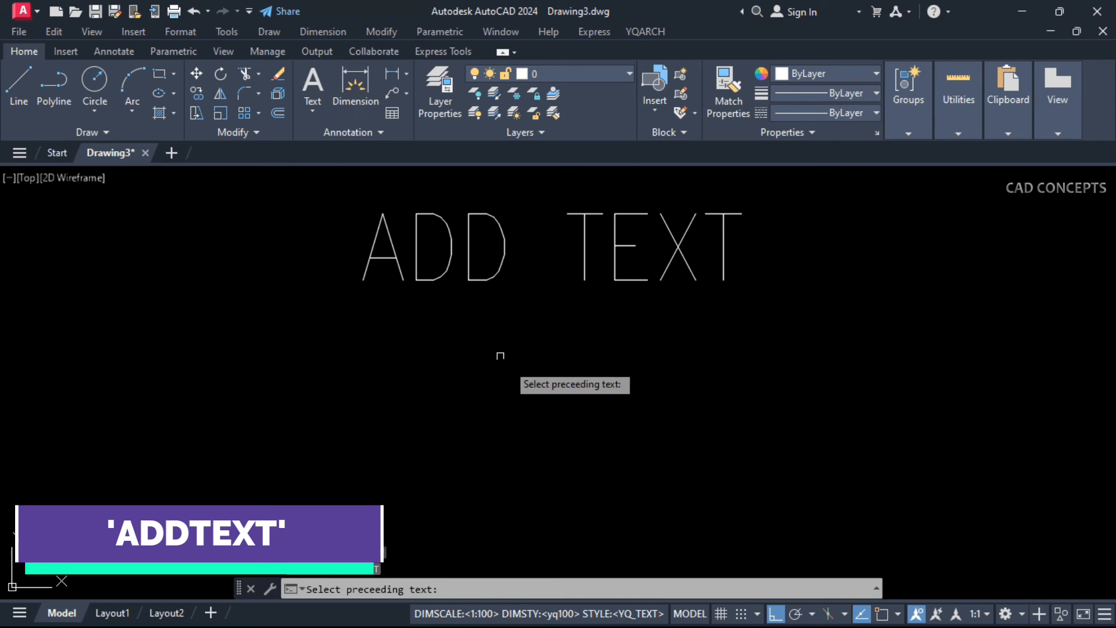
left_click(435, 267)
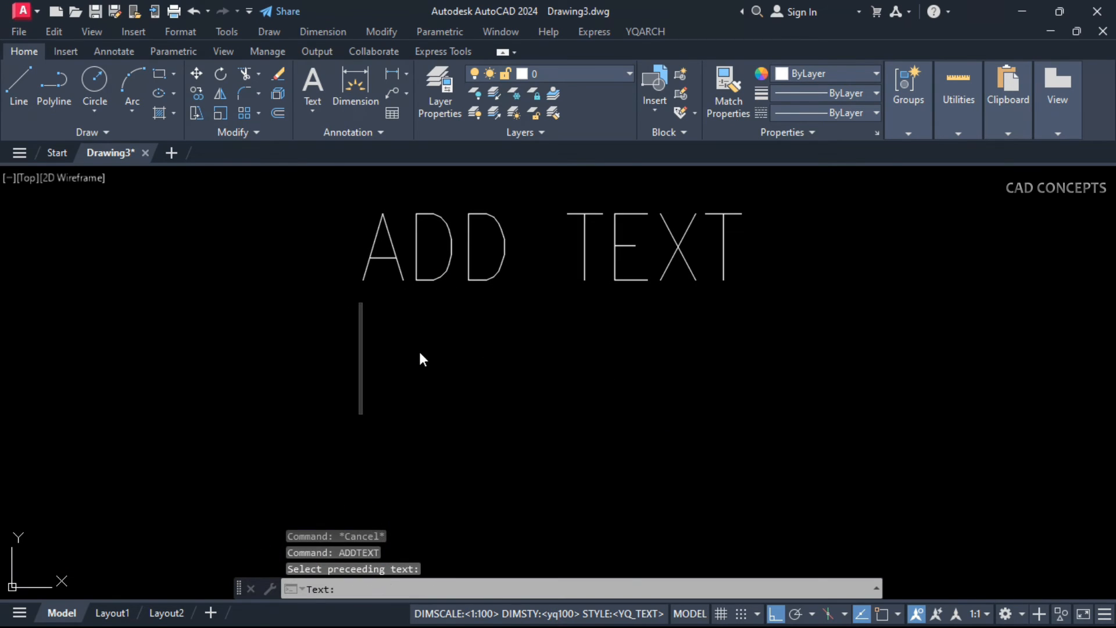
type("CAD CO")
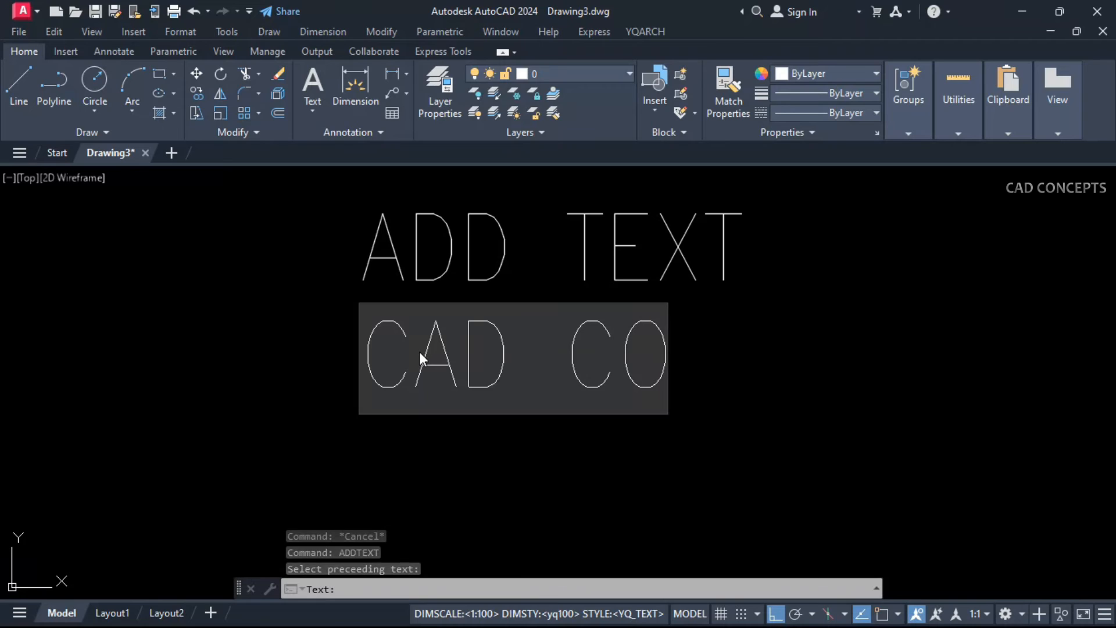
type("NCEPTS")
key("Return")
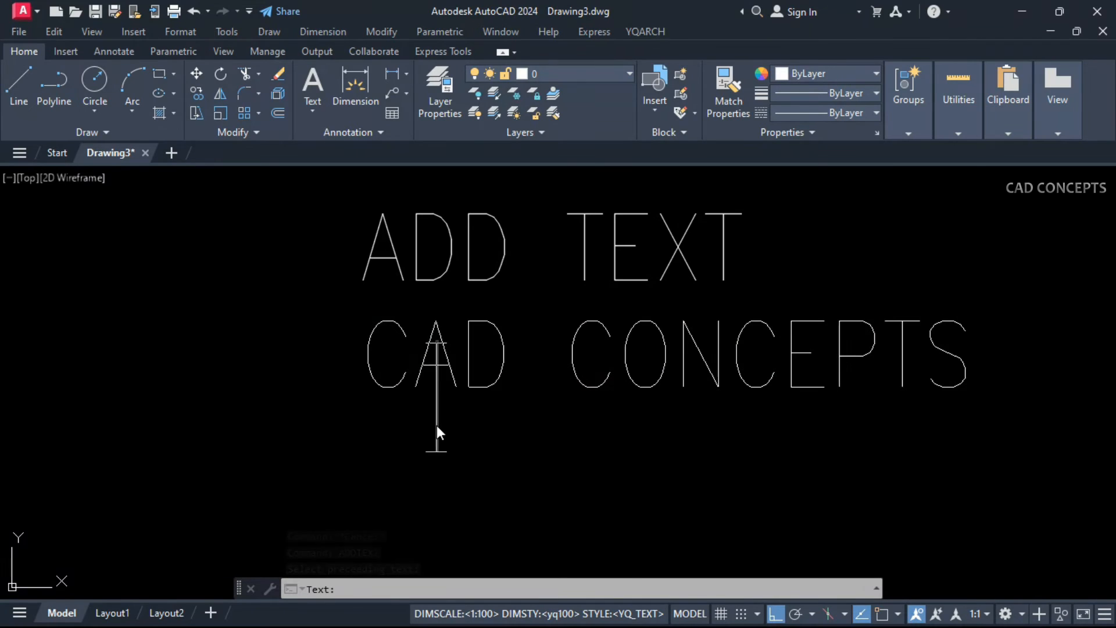
key("Return")
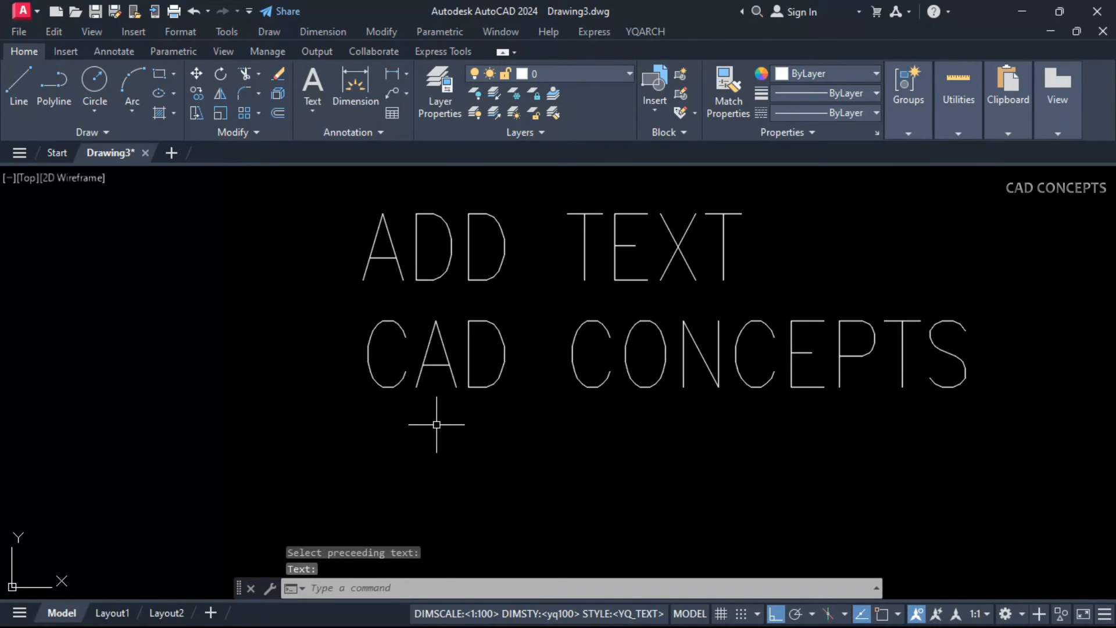
Use ADDTEXT to place the line "BLOCK" directly beneath the "CAD CONCEPTS" line
left_click(458, 466)
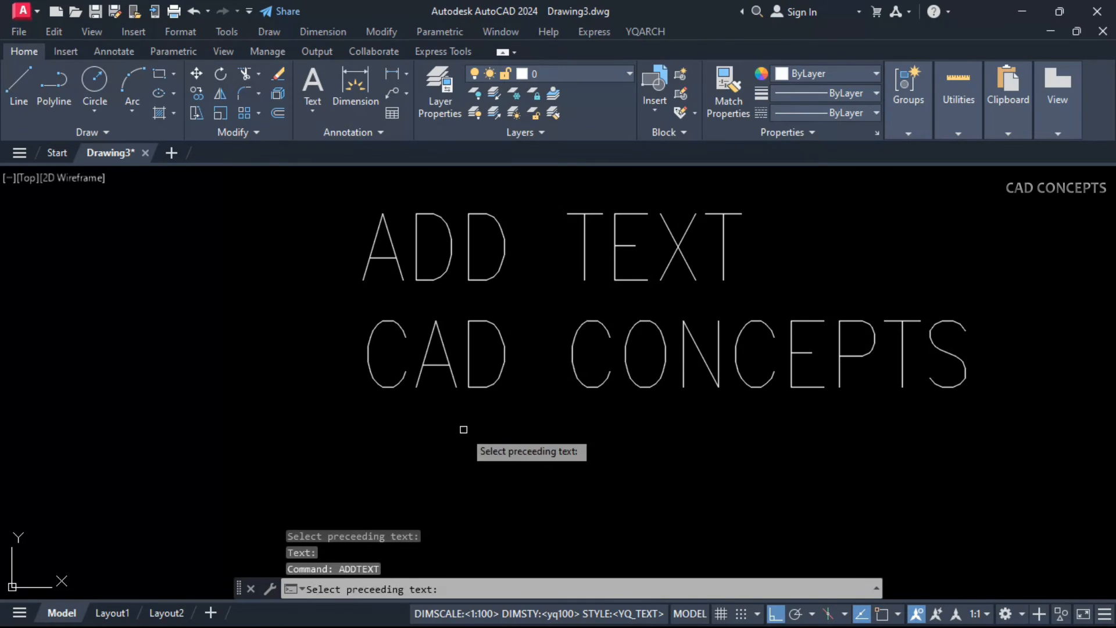
left_click(454, 377)
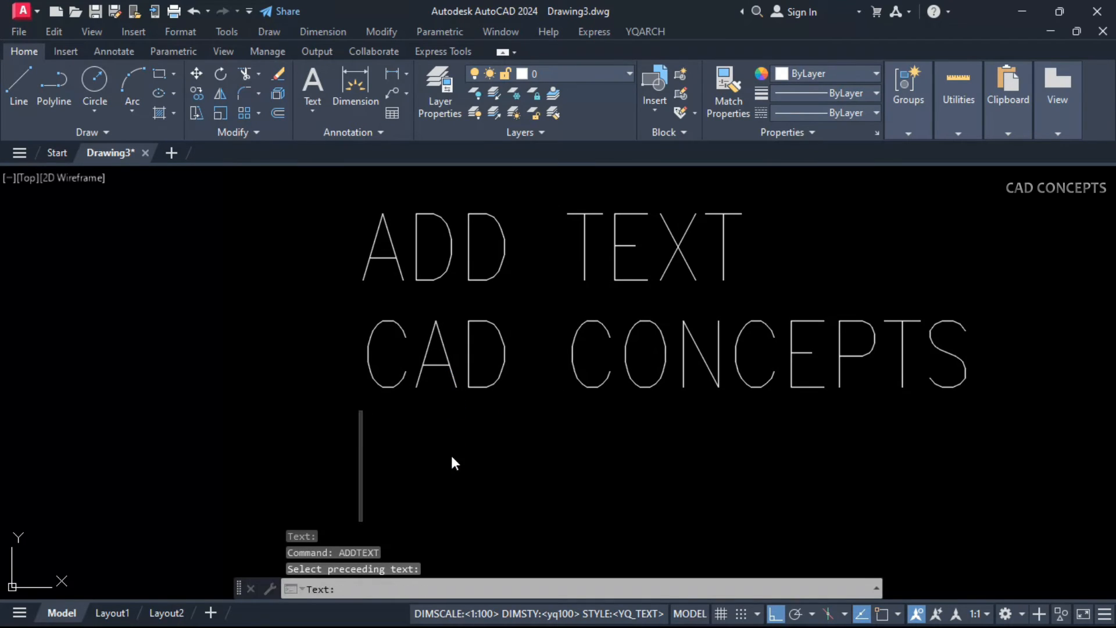
type("BLOCK")
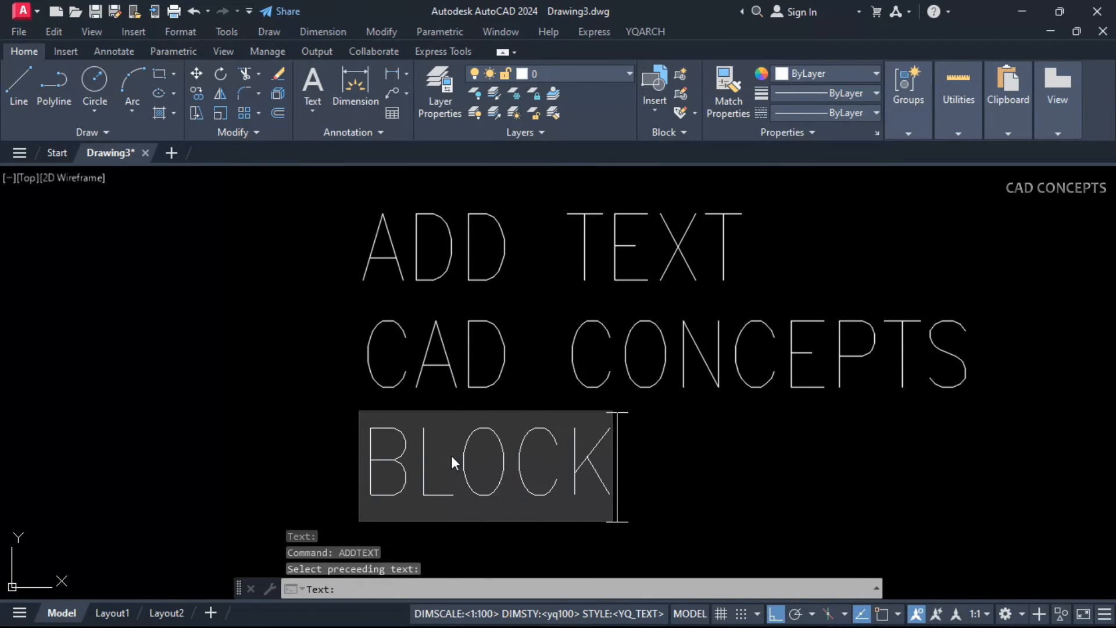
key("Return")
left_click(294, 420)
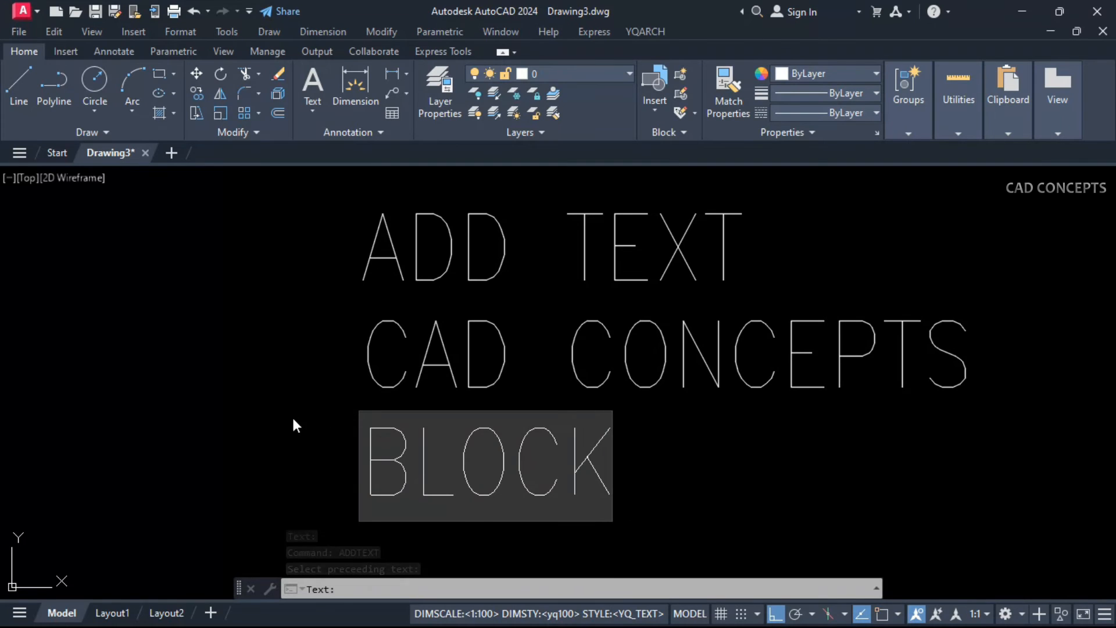
key("Return")
Add the line "AUTOCAD" directly beneath the "BLOCK" line with ADDTEXT
scroll(386, 385, "down", 4)
scroll(383, 424, "up", 2)
key("space")
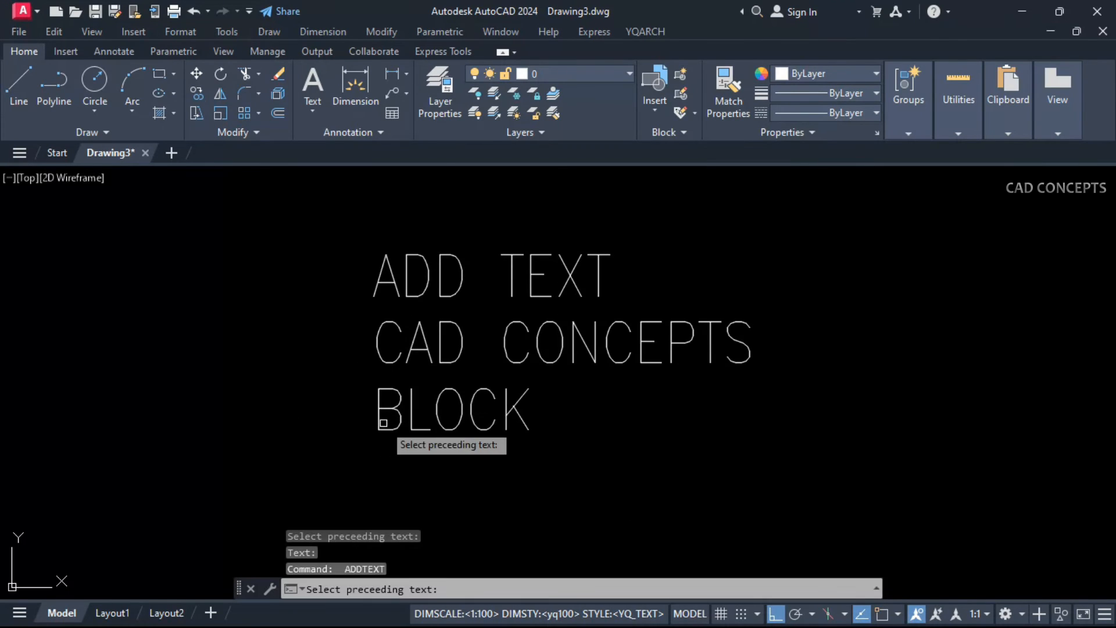
left_click(391, 424)
key("space")
left_click(392, 431)
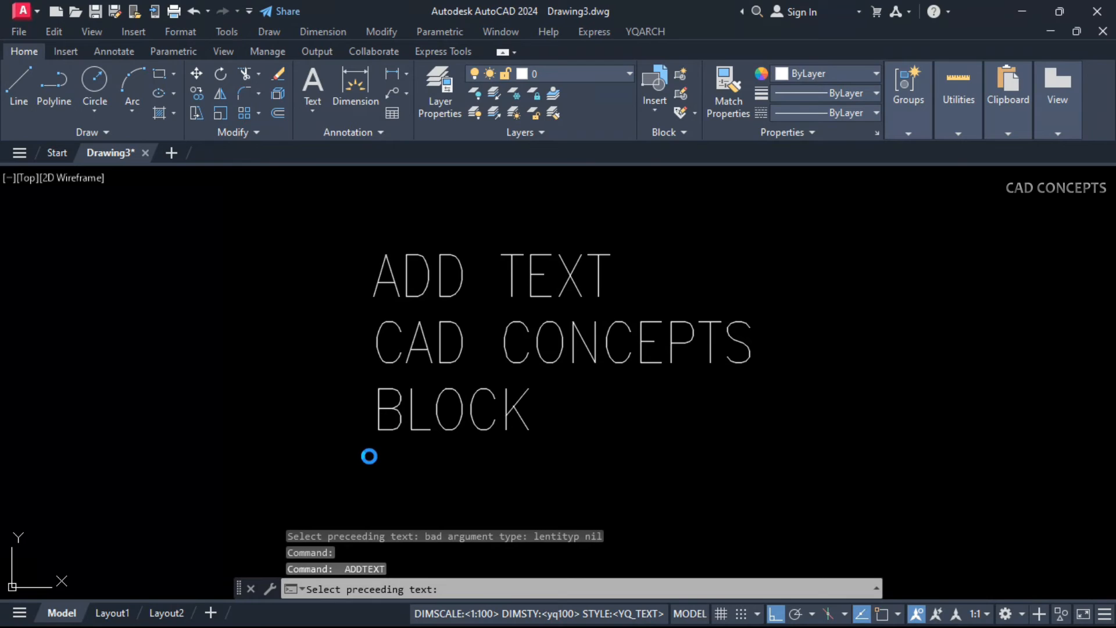
type("AUTOC")
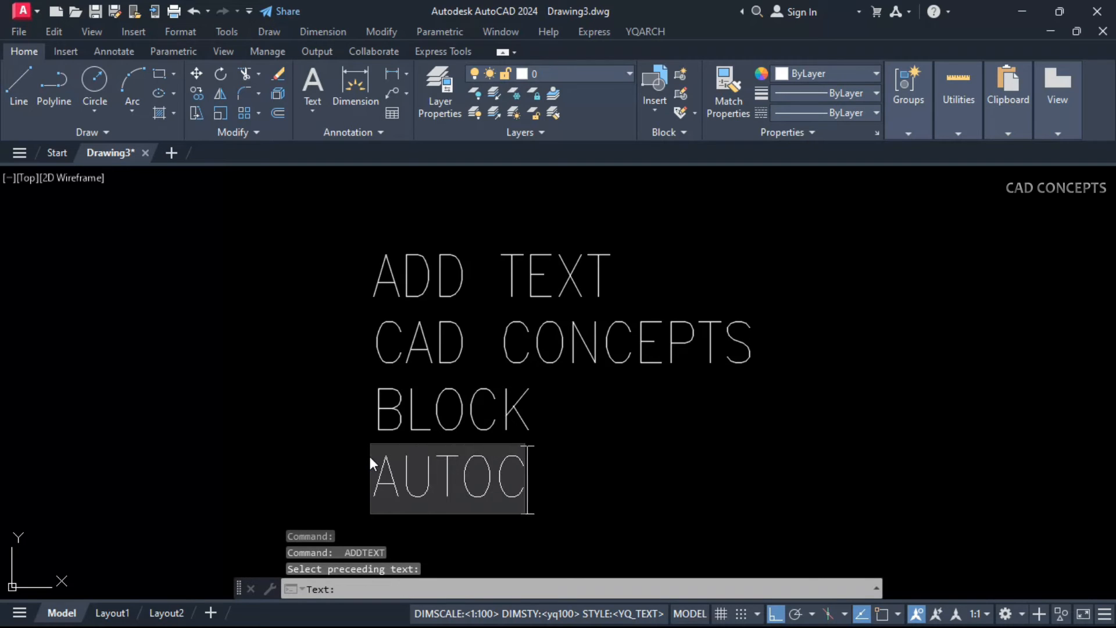
type("AD")
key("Return")
scroll(444, 424, "up", 3)
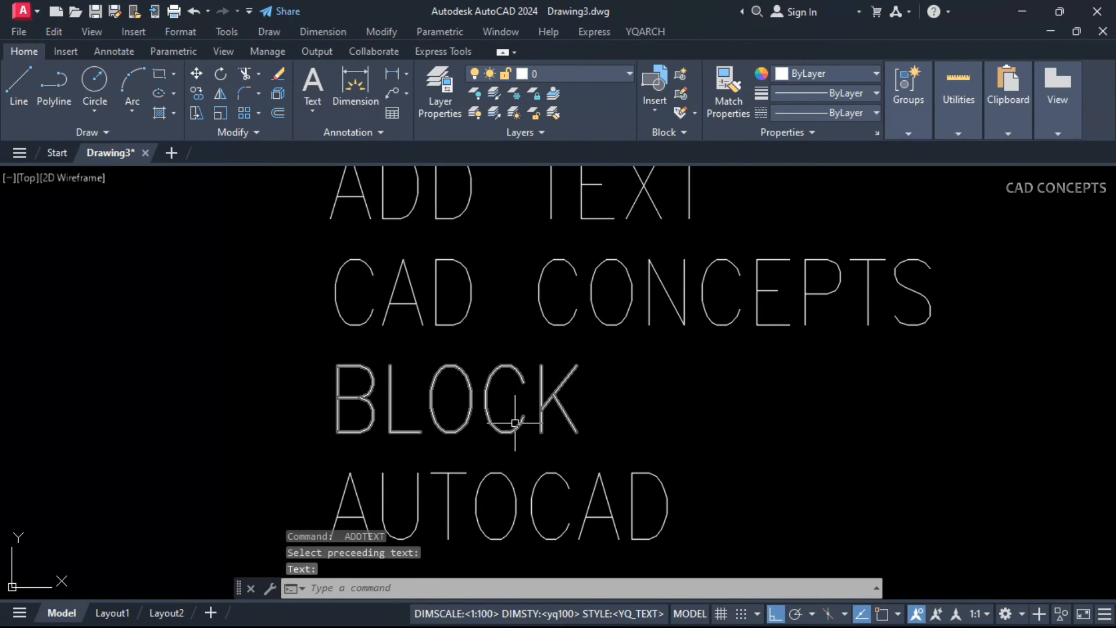
scroll(509, 425, "down", 2)
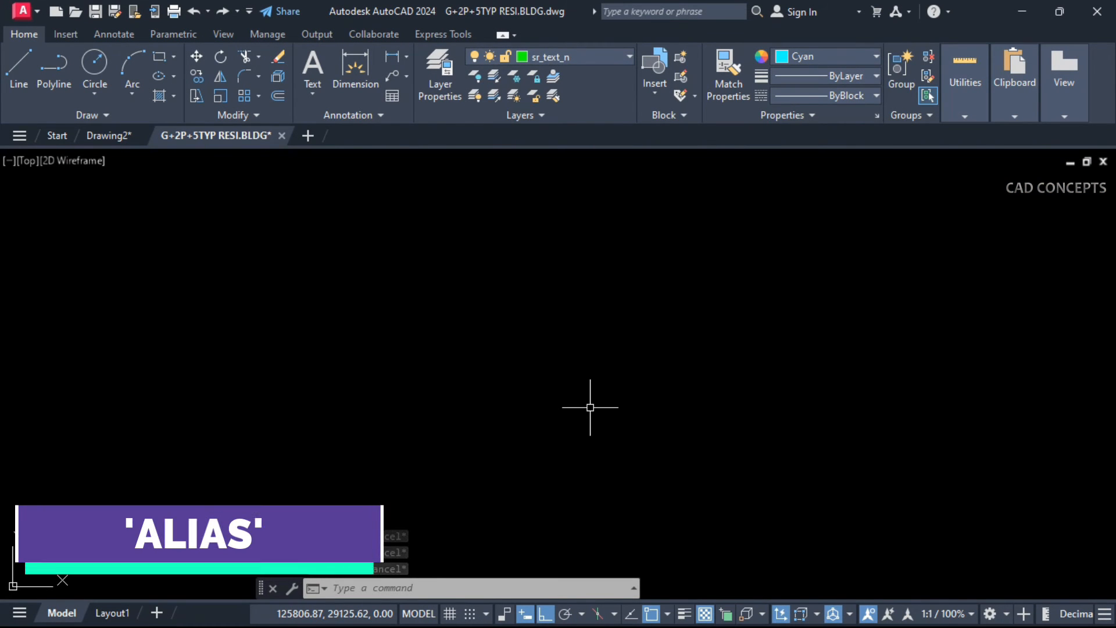
Run ALIAS and read through the listed command aliases and external commands back to the start of the list
type("ALIAS")
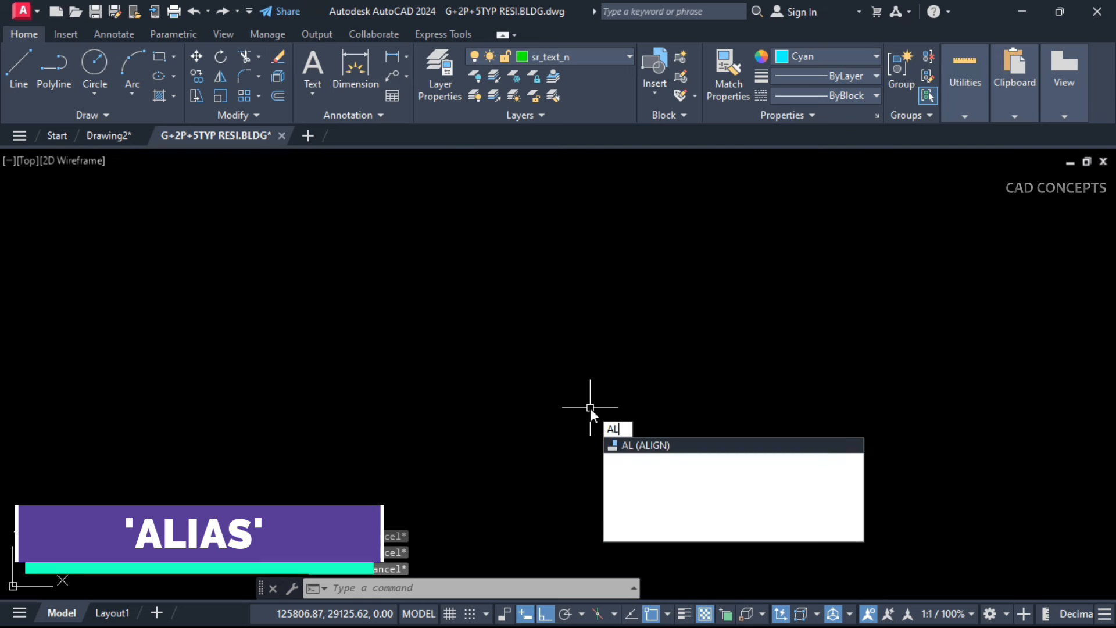
key("Return")
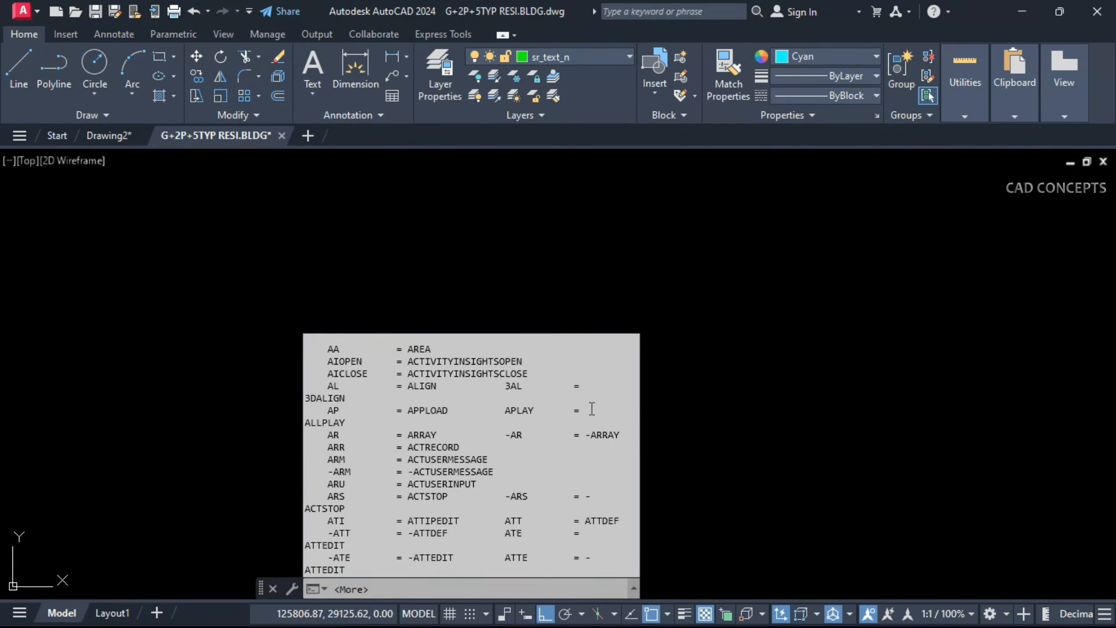
scroll(592, 409, "up", 10)
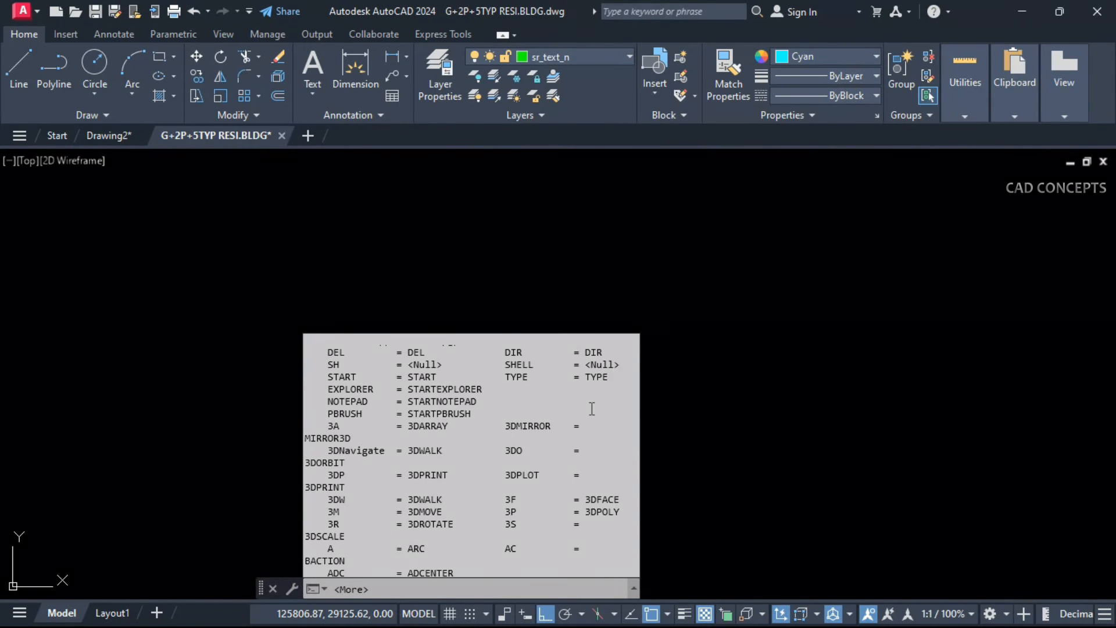
scroll(592, 409, "down", 2)
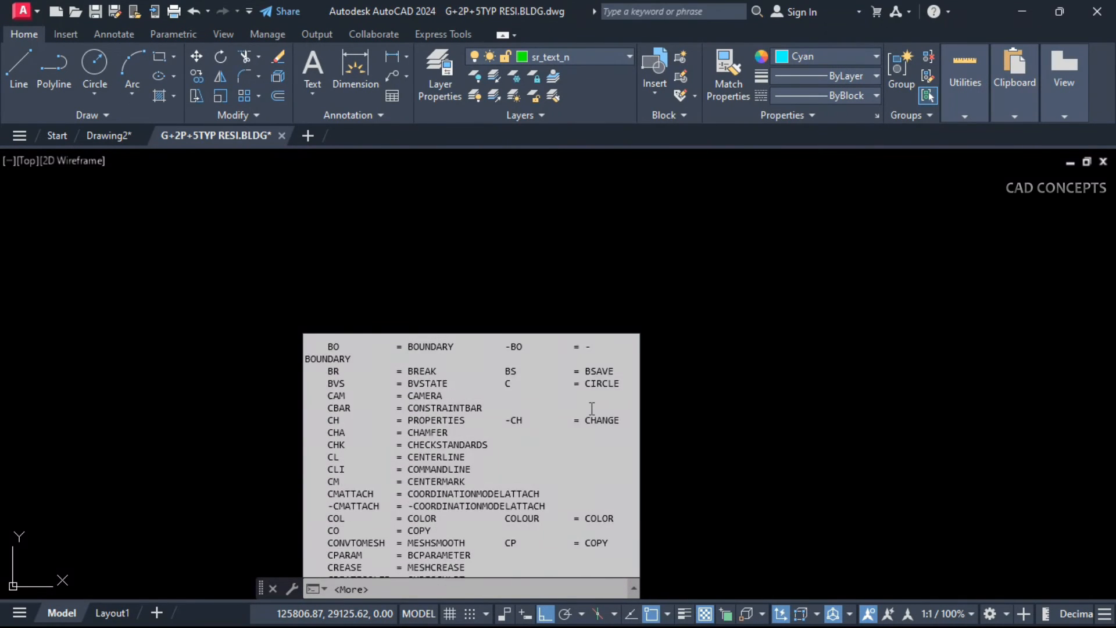
scroll(592, 409, "up", 10)
scroll(592, 409, "up", 15)
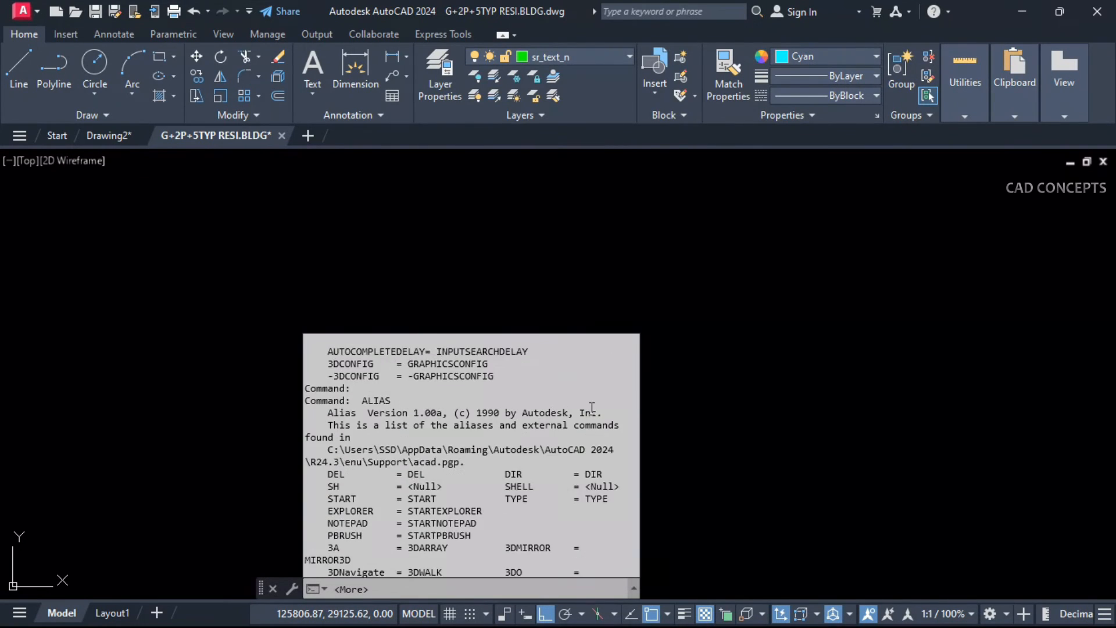
scroll(592, 409, "up", 5)
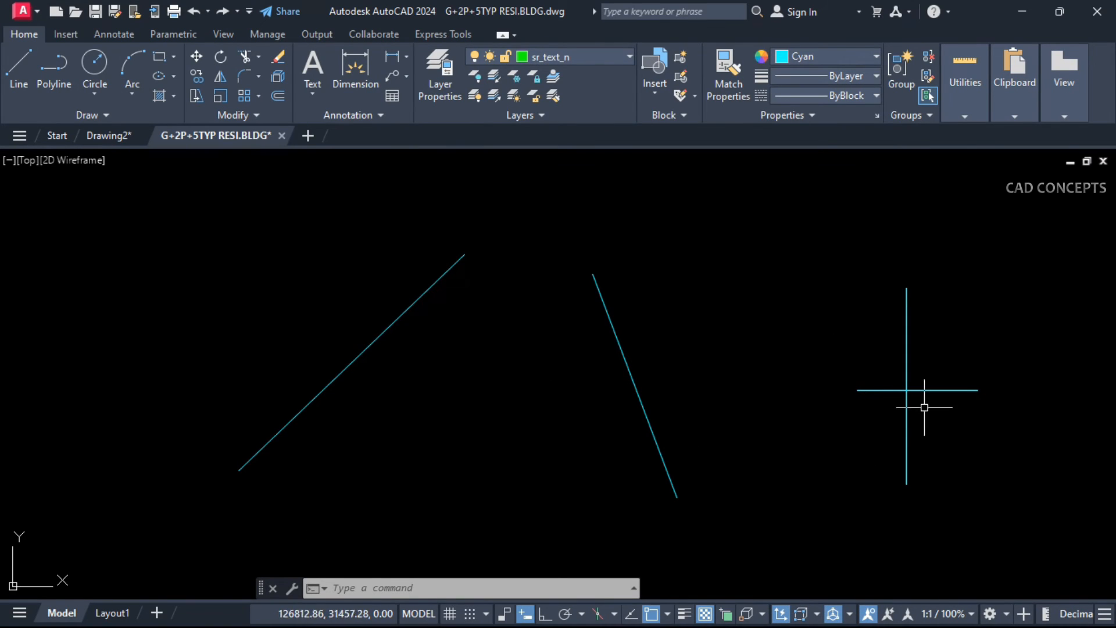
Use ANG to match the snap angle to the steep slanted line in the middle
type("ang")
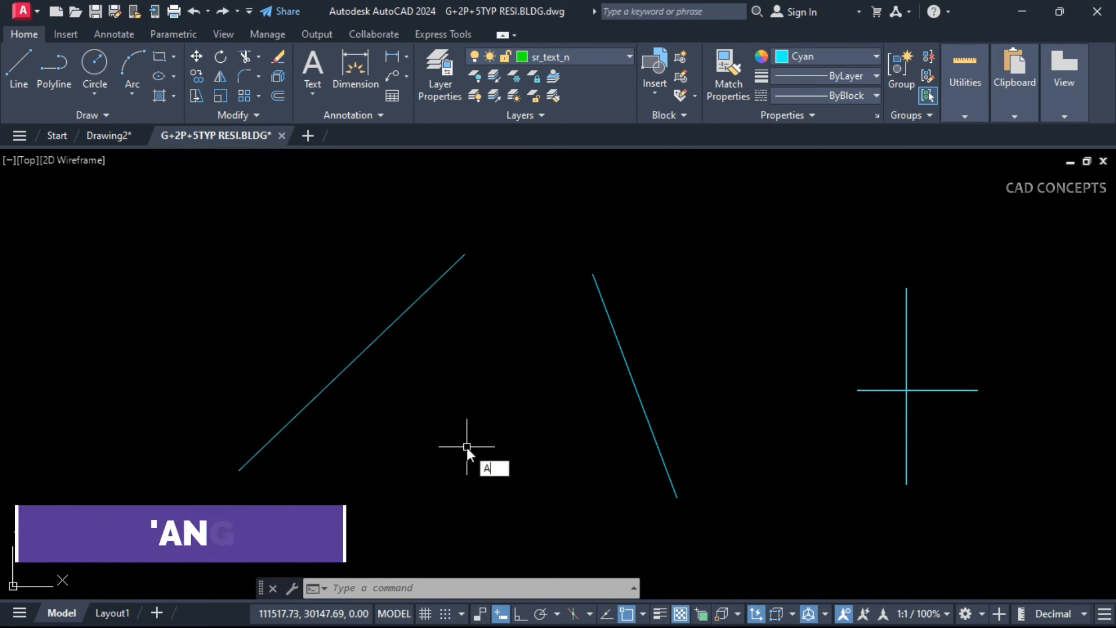
key("Return")
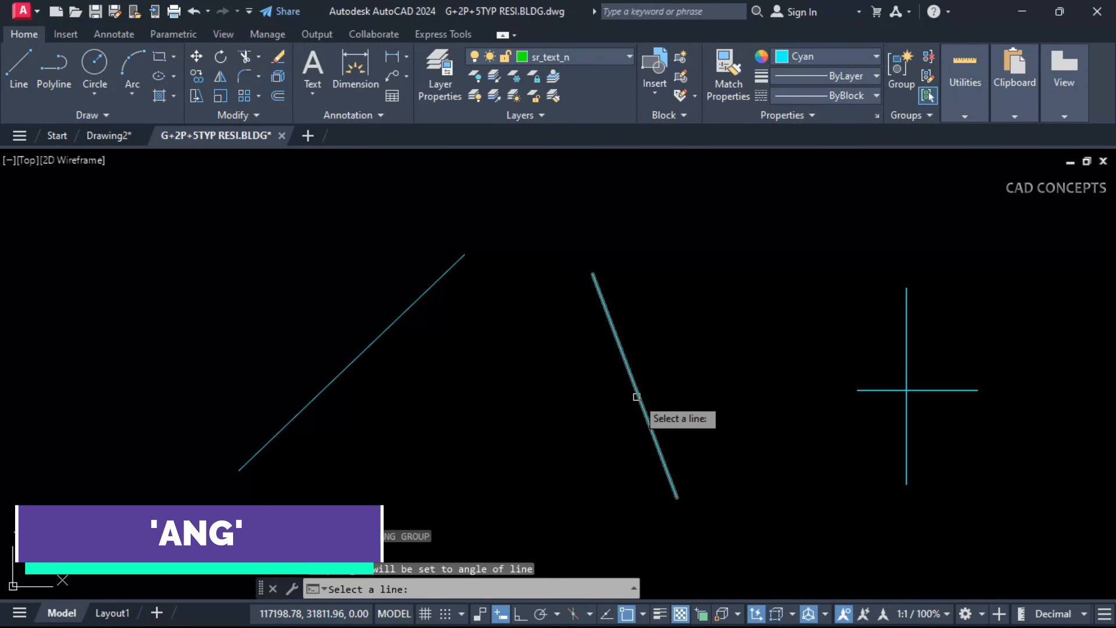
left_click(639, 399)
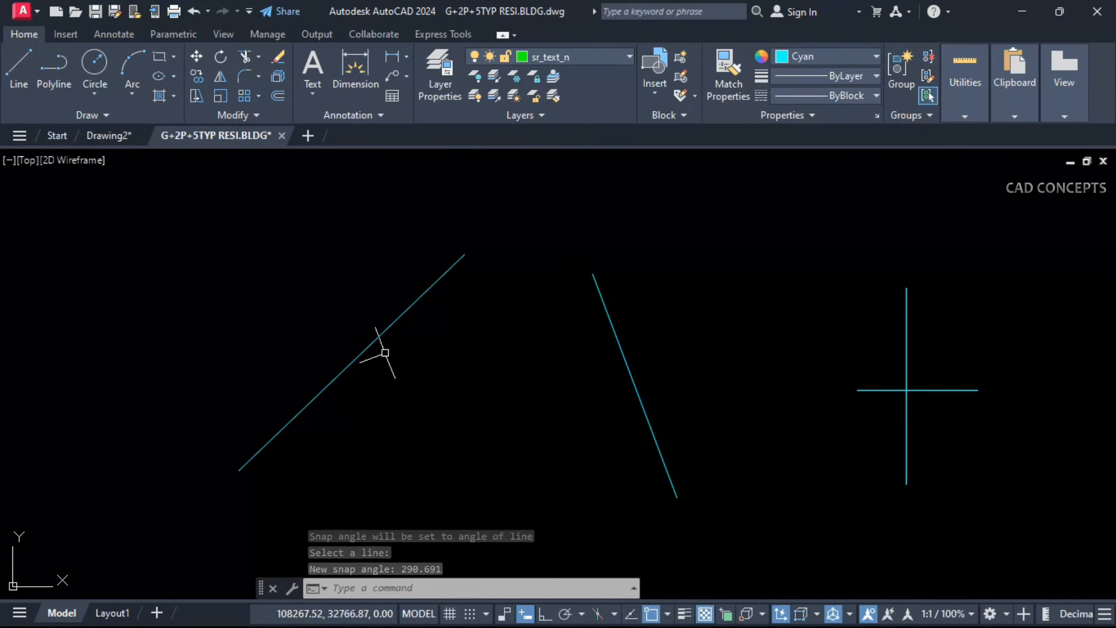
Match the snap angle to the left diagonal line with ANG and draw a longer line parallel to it on its right side
type("ang")
key("Return")
left_click(397, 322)
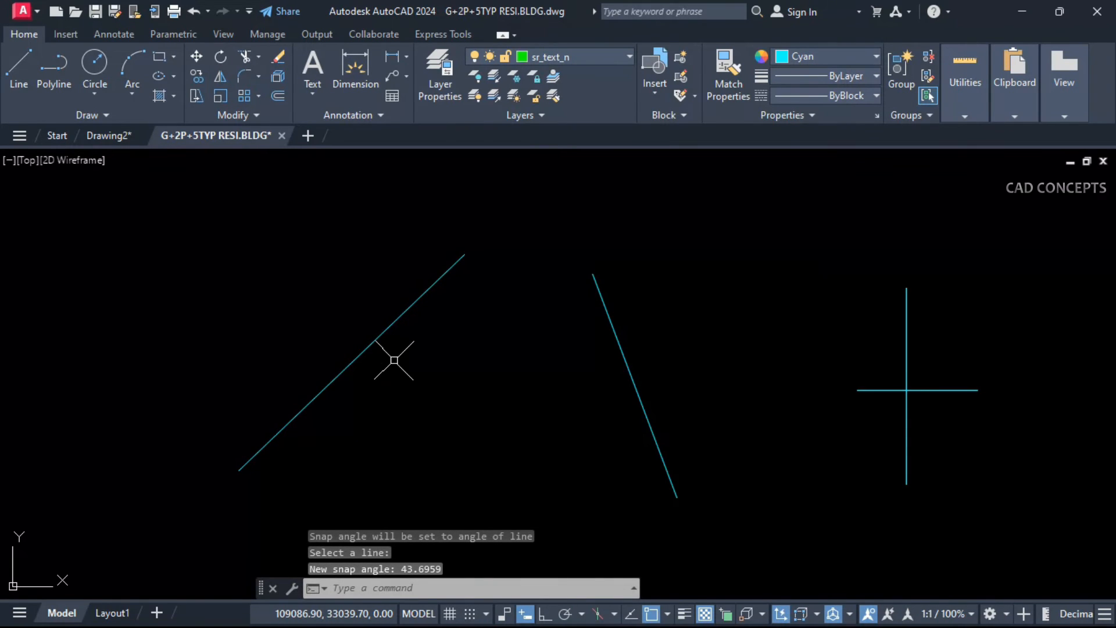
type("l")
key("Return")
left_click(352, 453)
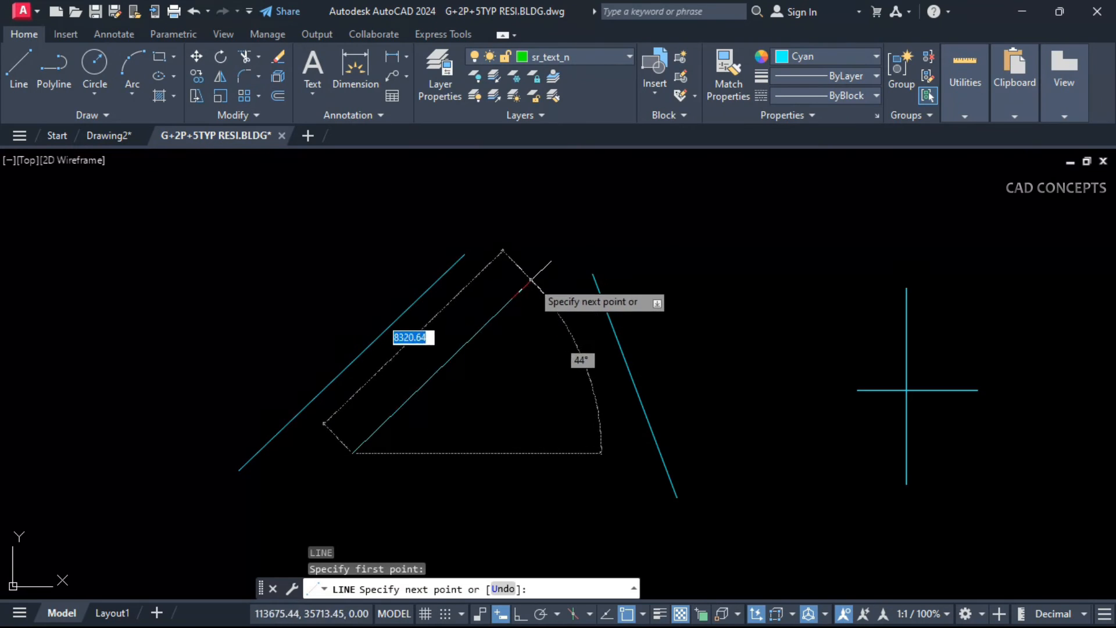
left_click(632, 185)
key("Return")
Draw a line perpendicular to the two parallel diagonal lines, crossing both of them
key("Return")
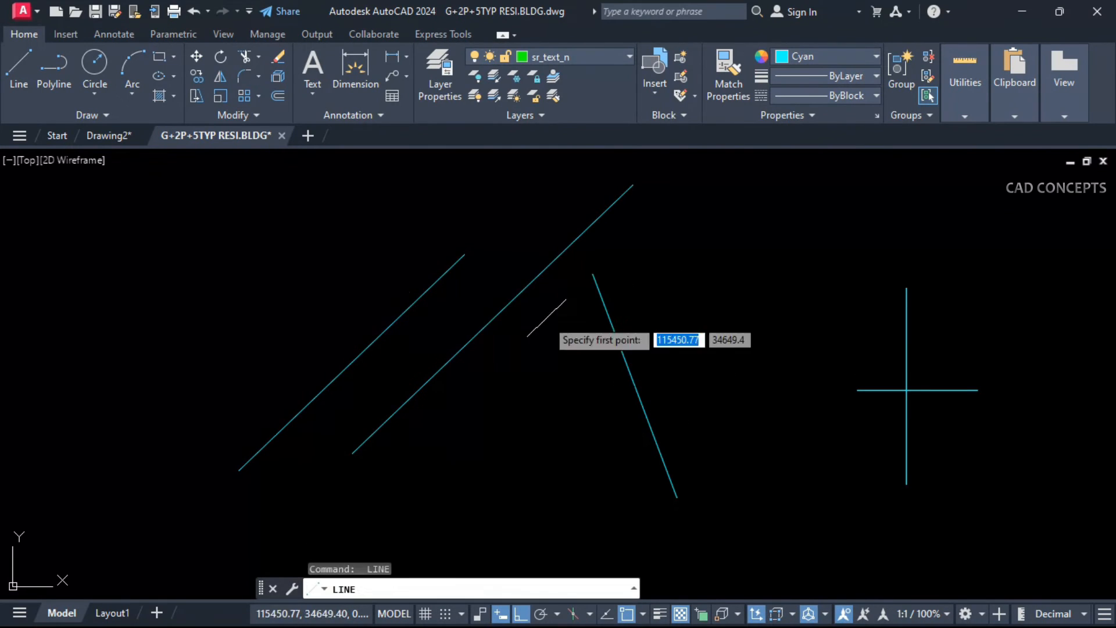
left_click(301, 254)
left_click(533, 497)
key("Escape")
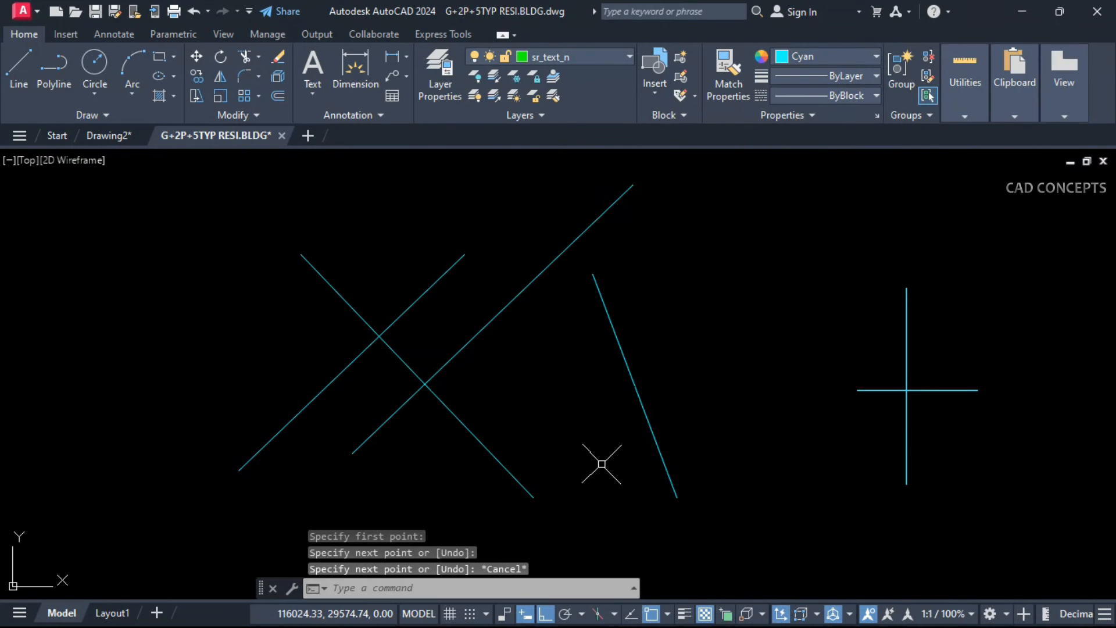
Match the snap angle to the steep middle line with ANG and draw a parallel line to its right
key("Return")
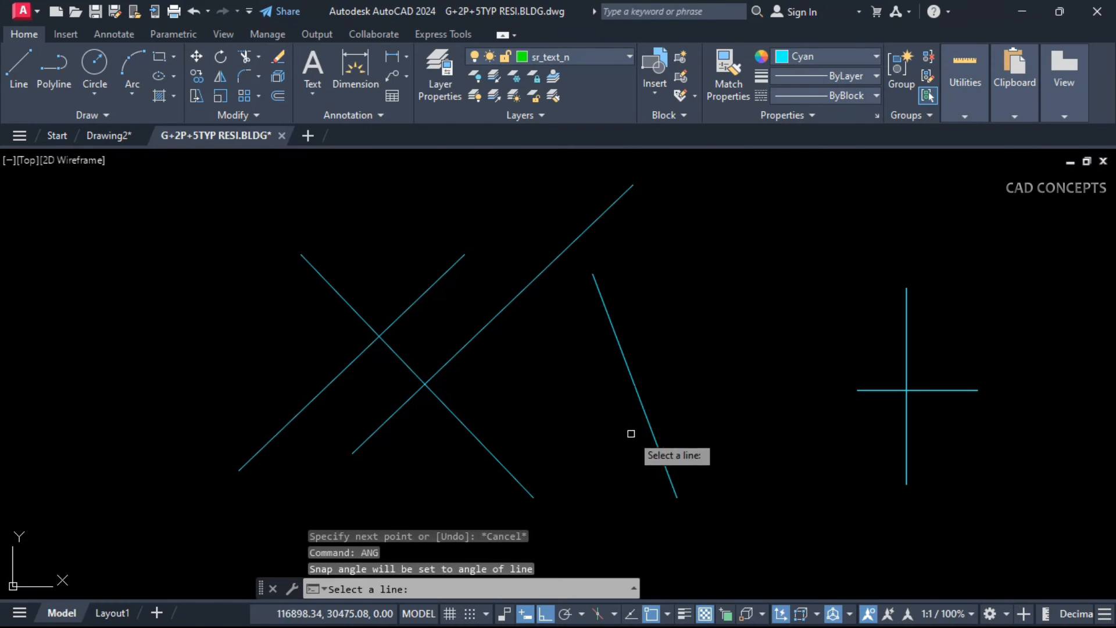
left_click(645, 414)
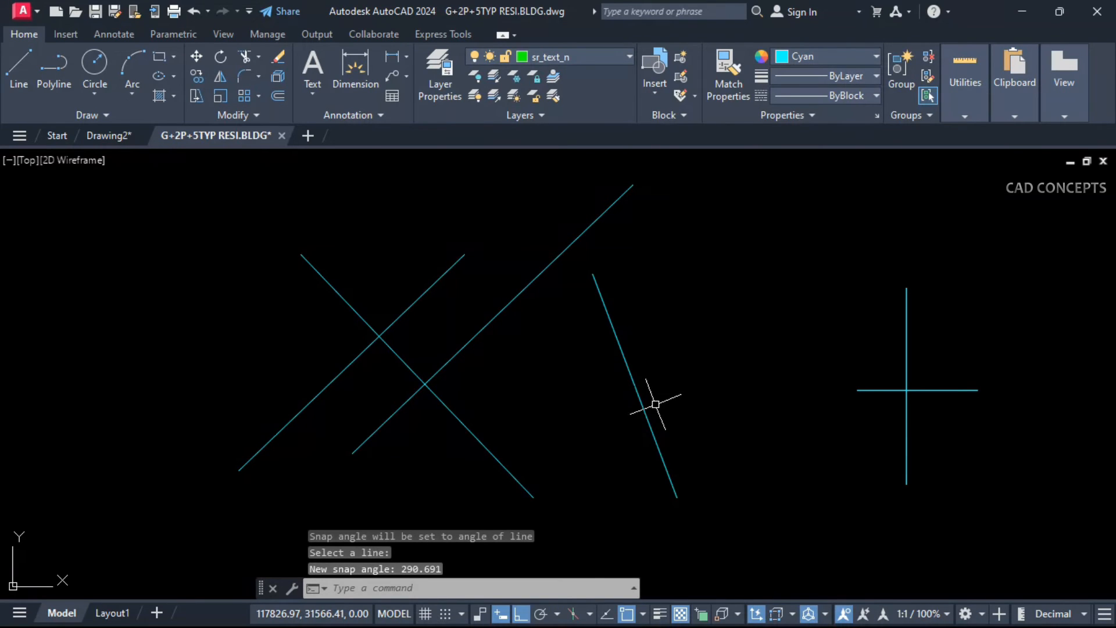
type("l")
key("Return")
left_click(653, 298)
left_click(751, 556)
key("Return")
Draw a line perpendicular to the two steep parallel lines, crossing both of them
key("Return")
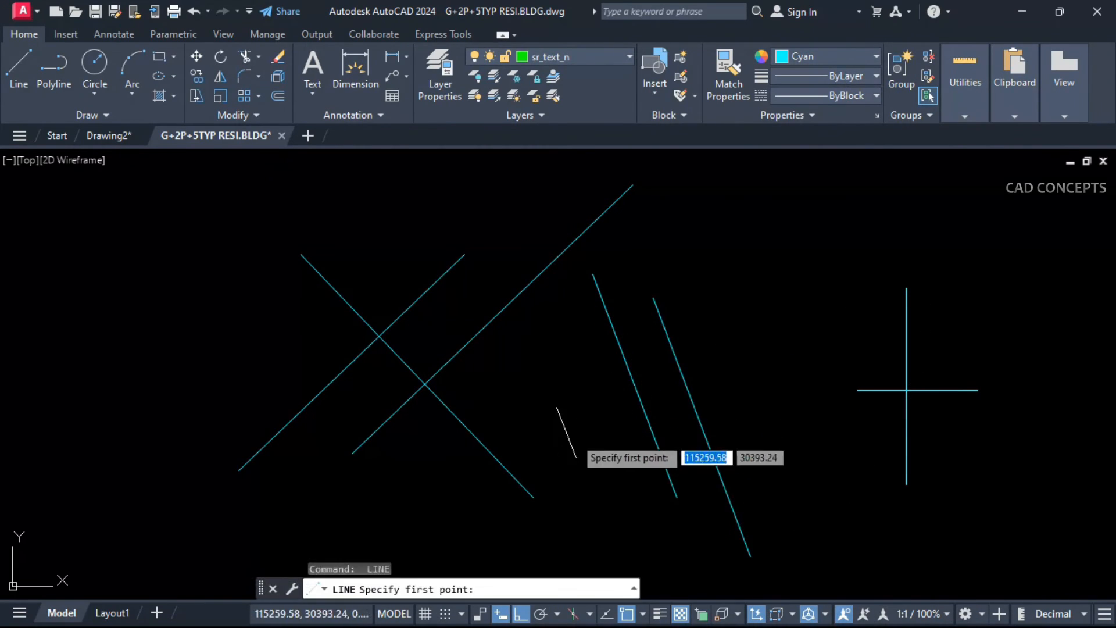
left_click(546, 431)
left_click(791, 272)
key("Escape")
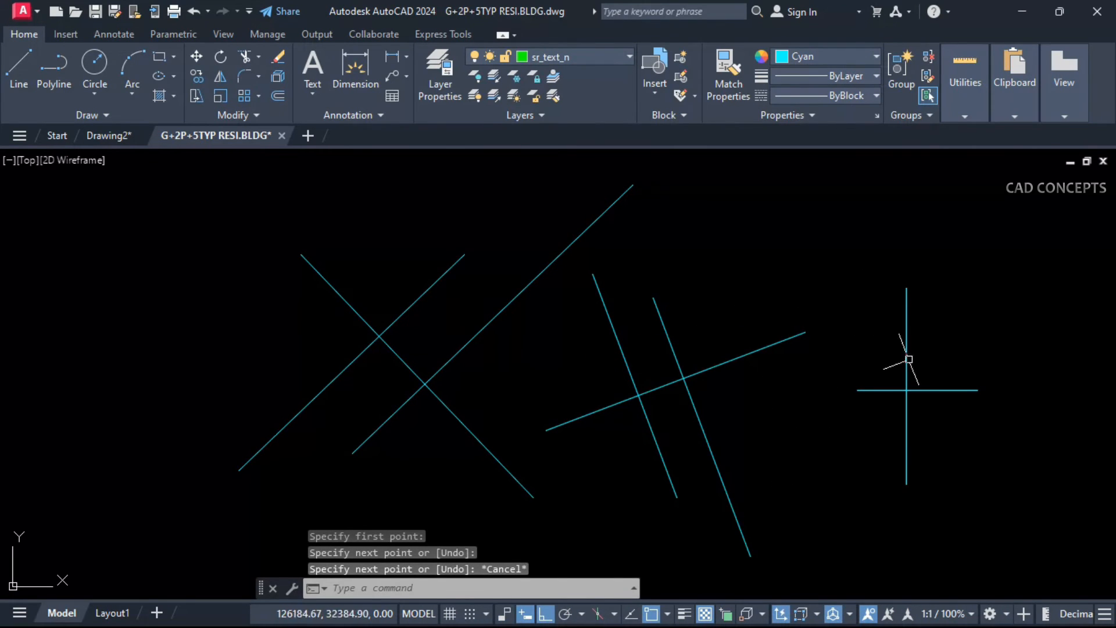
Use ANG to match the snap angle to the horizontal line of the cross on the right
type("AN")
key("Return")
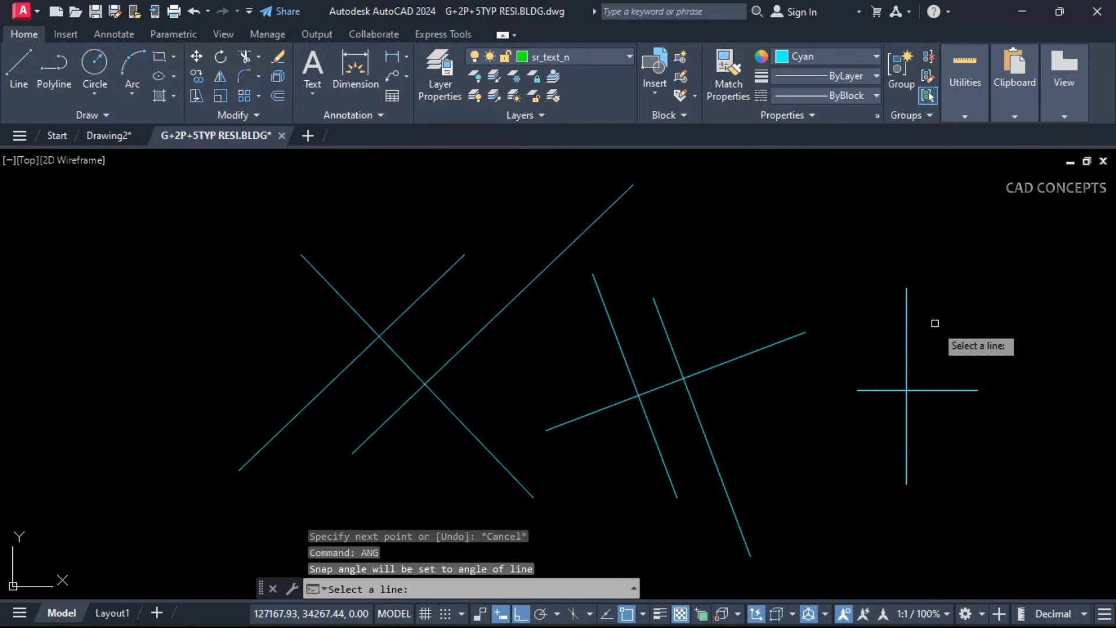
left_click(927, 389)
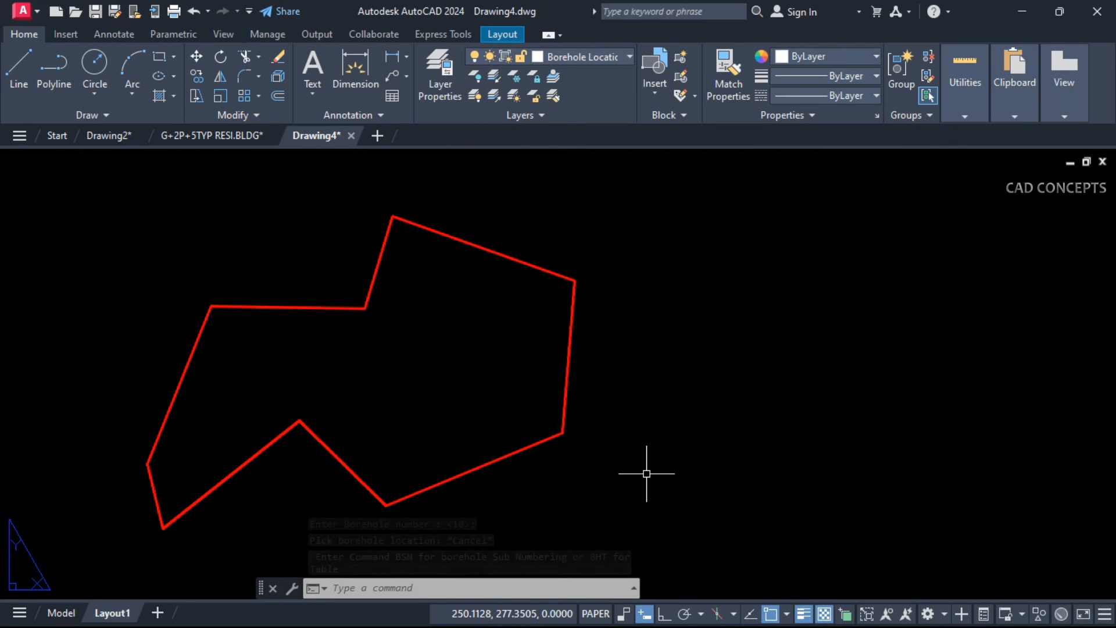
Start borehole numbering with BN using prefix A and number 1, placing the first borehole at the red polygon's topmost vertex
type("BN")
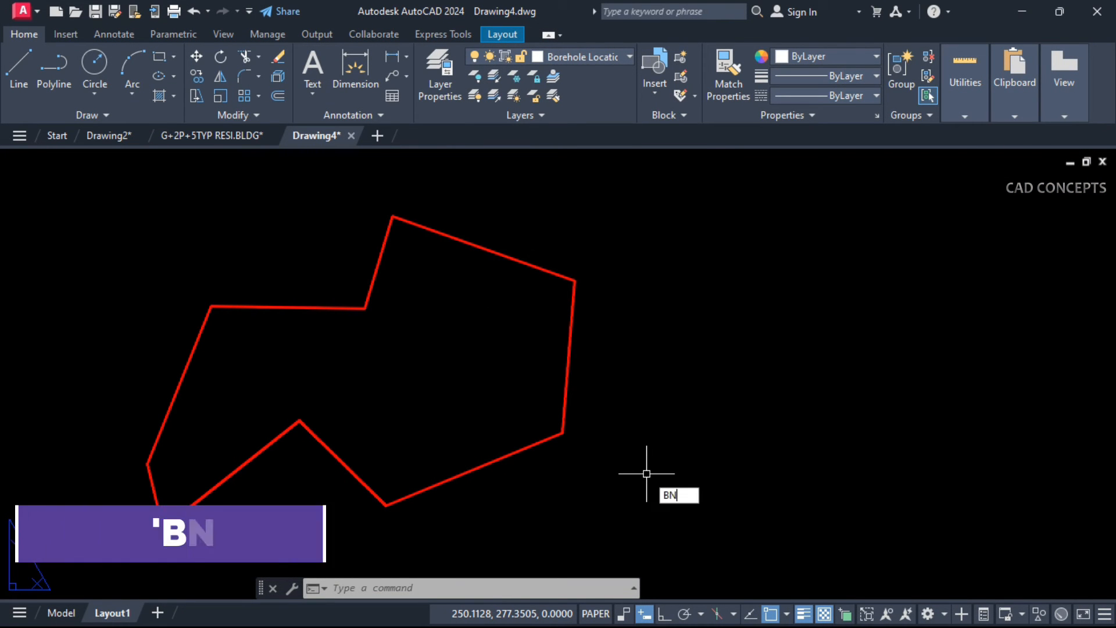
key("Return")
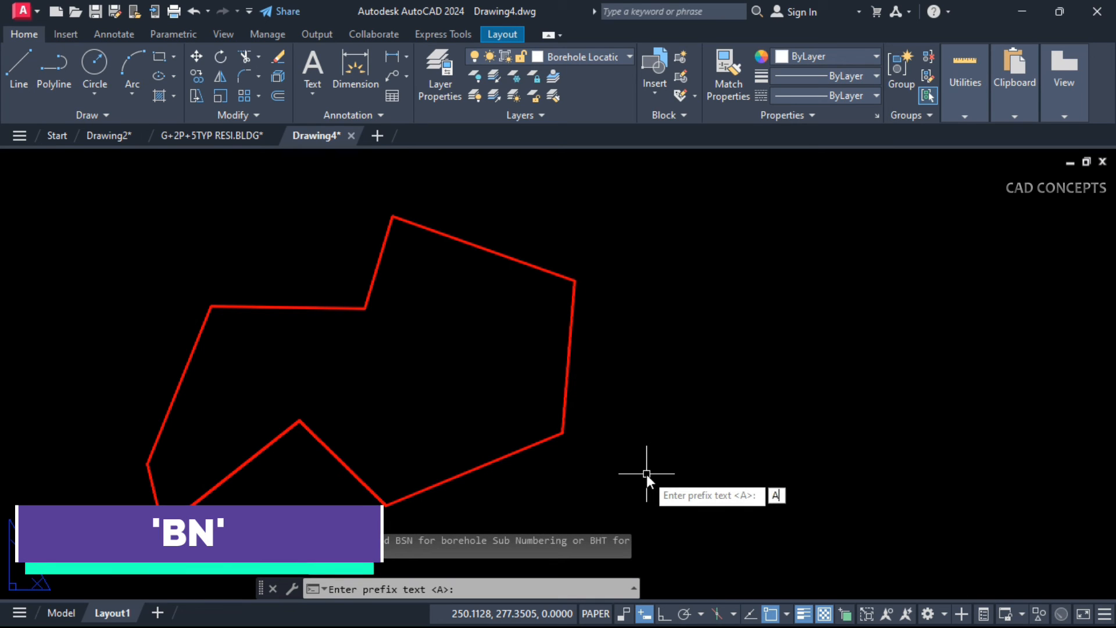
key("Return")
type("1")
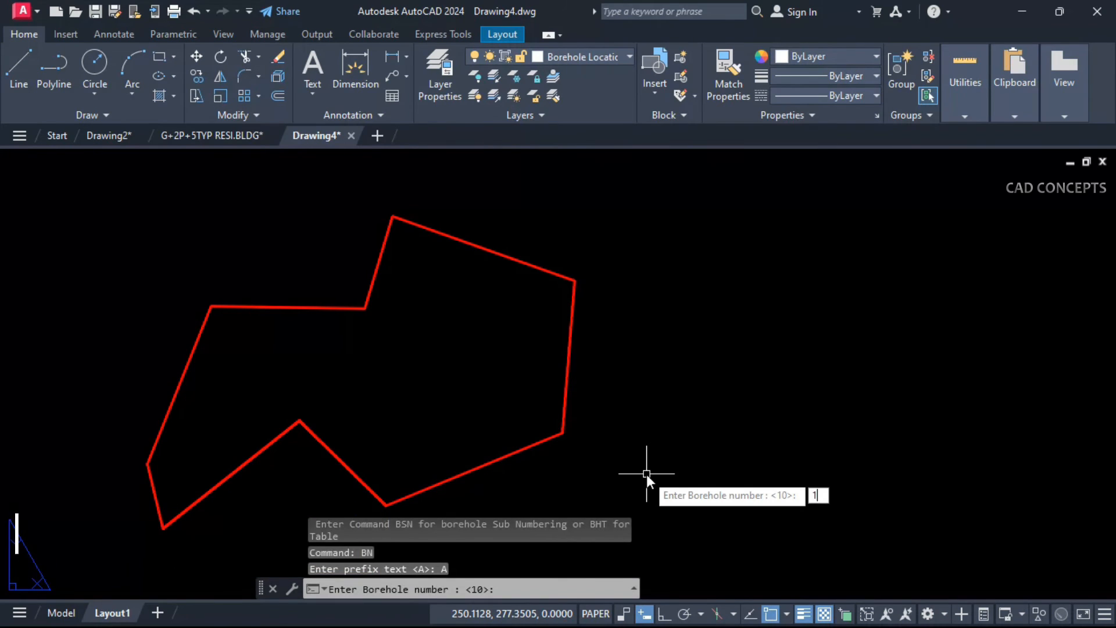
key("Return")
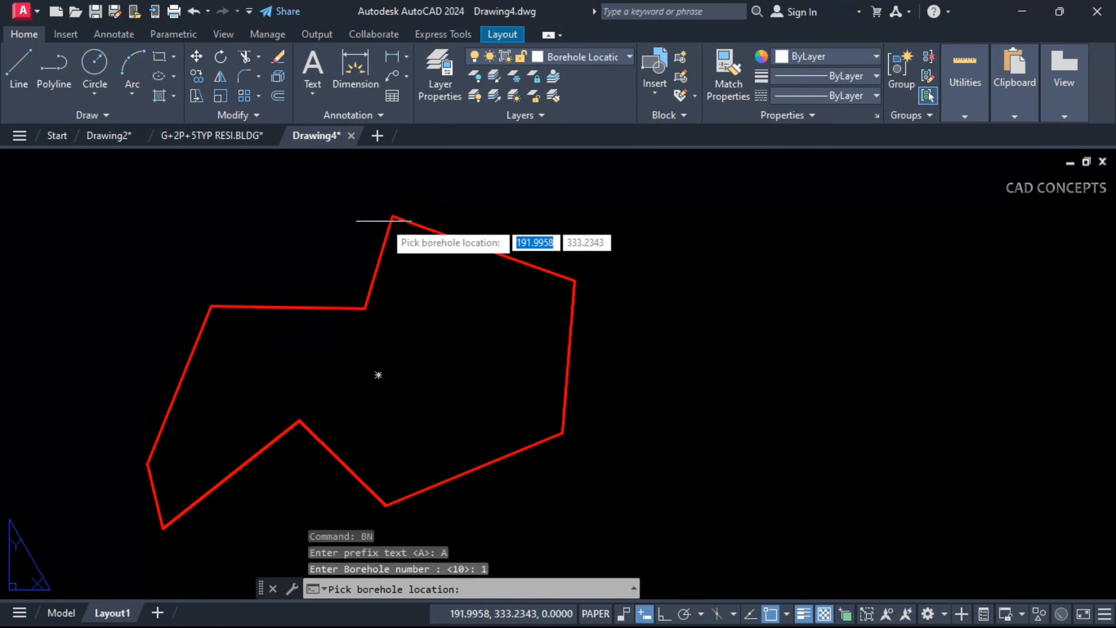
left_click(392, 216)
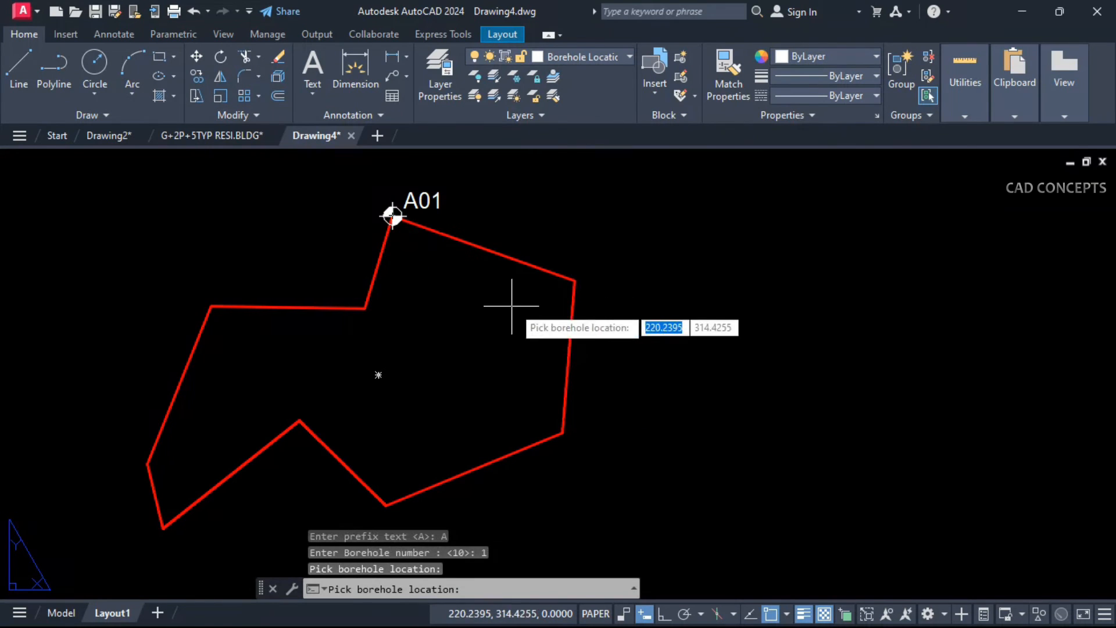
Place boreholes clockwise at the red polygon's remaining eight vertices and end the numbering
left_click(574, 281)
left_click(562, 433)
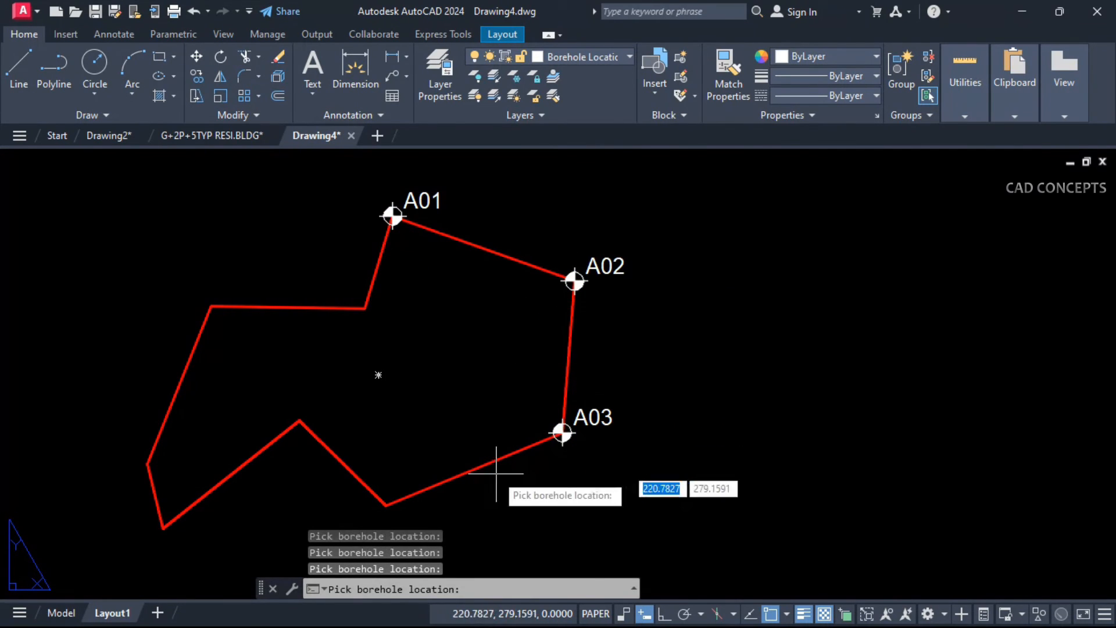
left_click(386, 506)
left_click(299, 420)
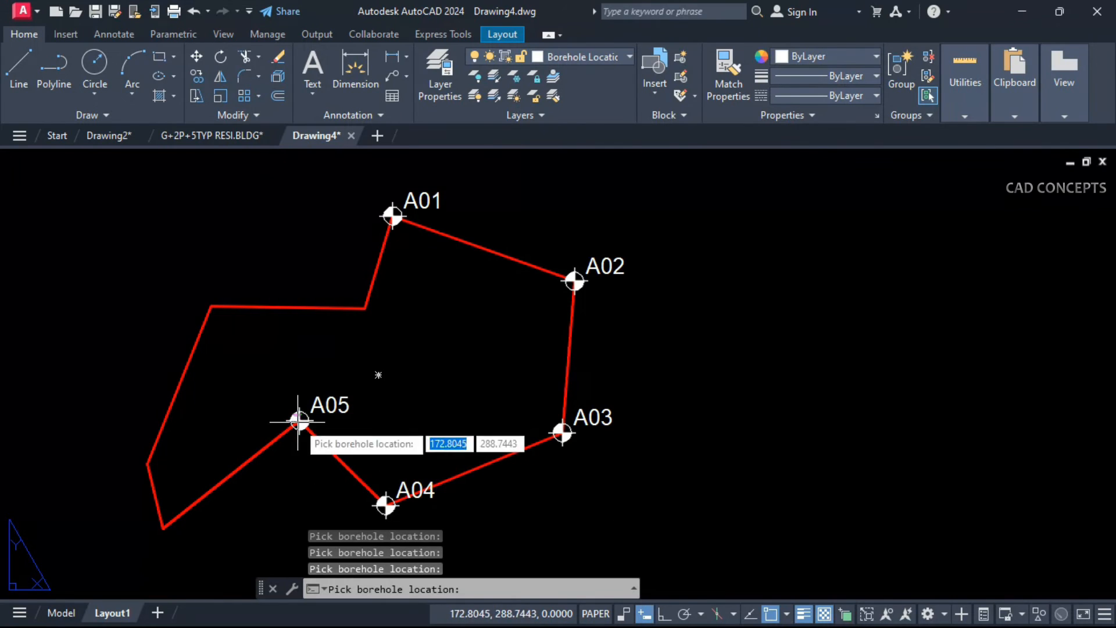
left_click(163, 528)
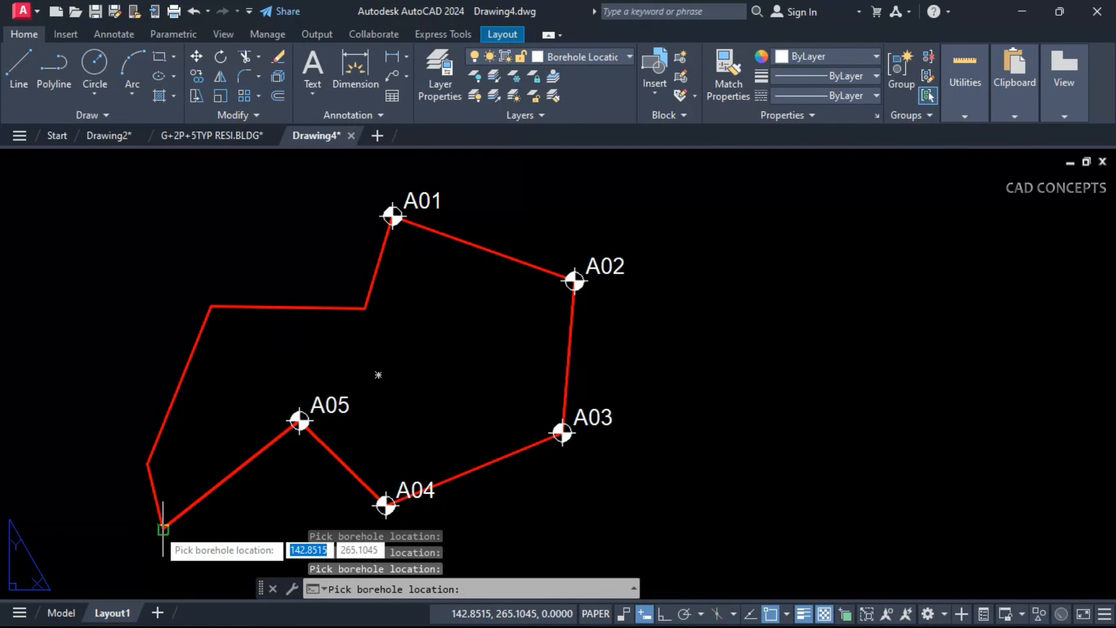
left_click(148, 464)
left_click(211, 306)
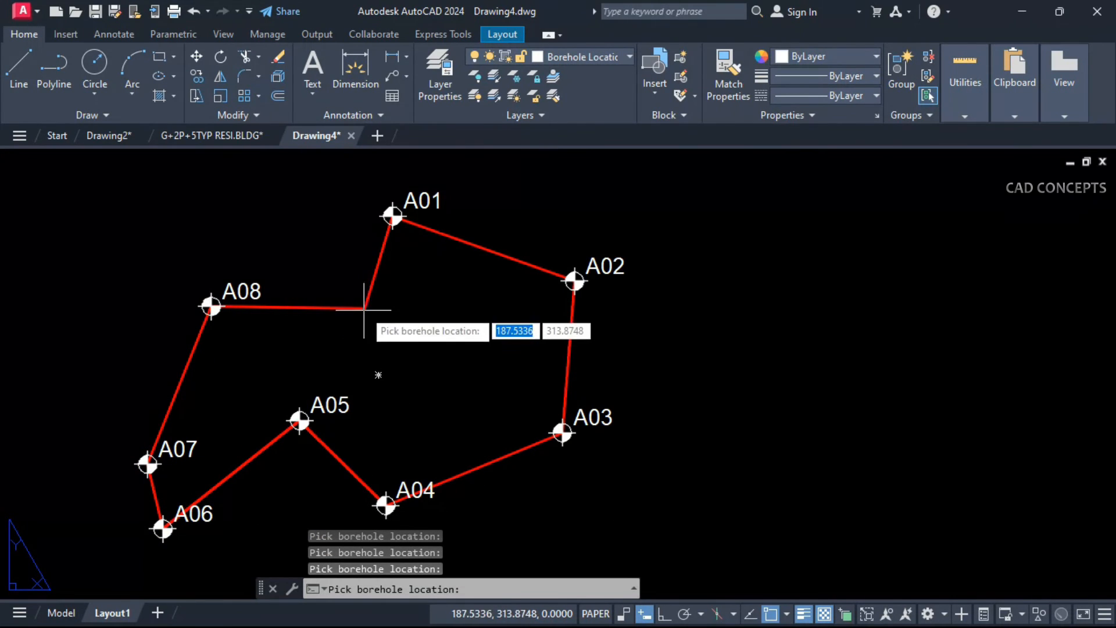
left_click(364, 308)
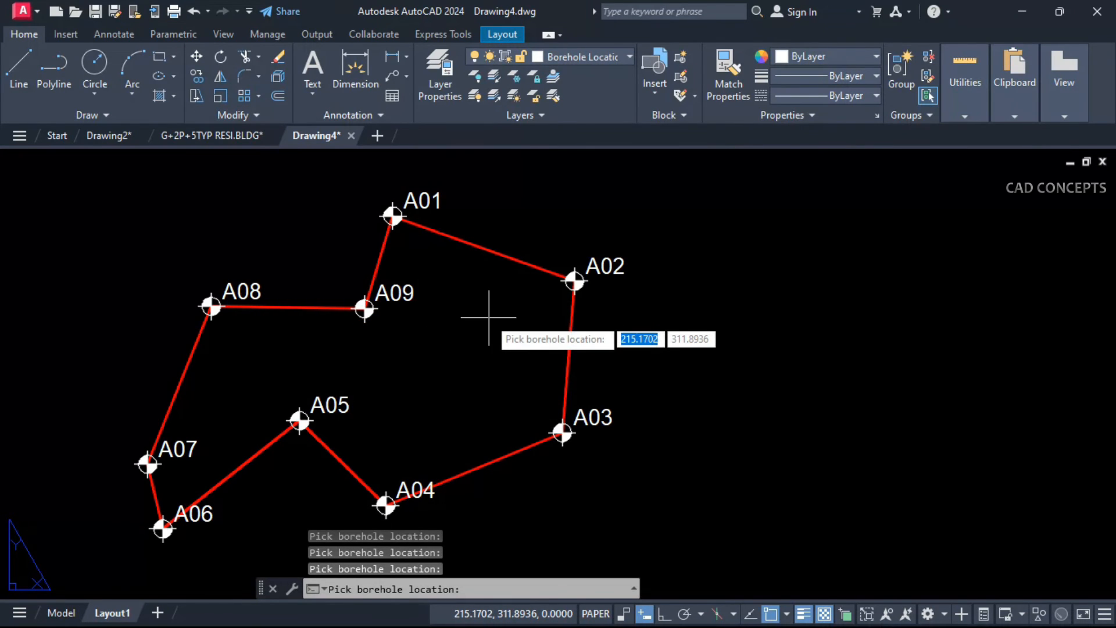
key("Escape")
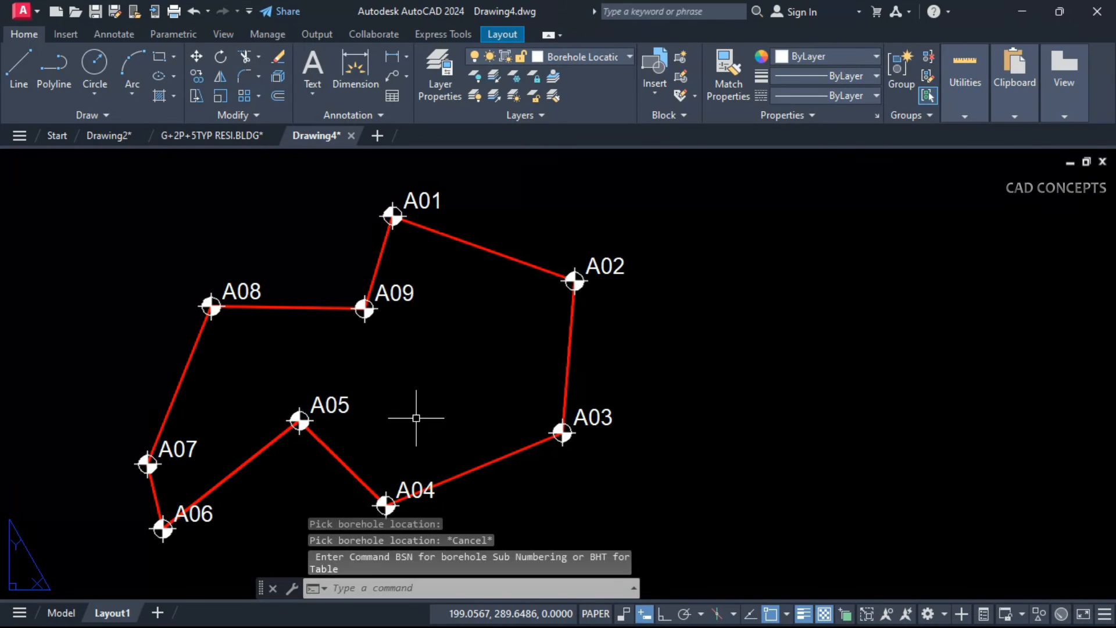
Create a borehole table with BHT for all boreholes at 25m depth, placing it to the right of the red polygon
type("B")
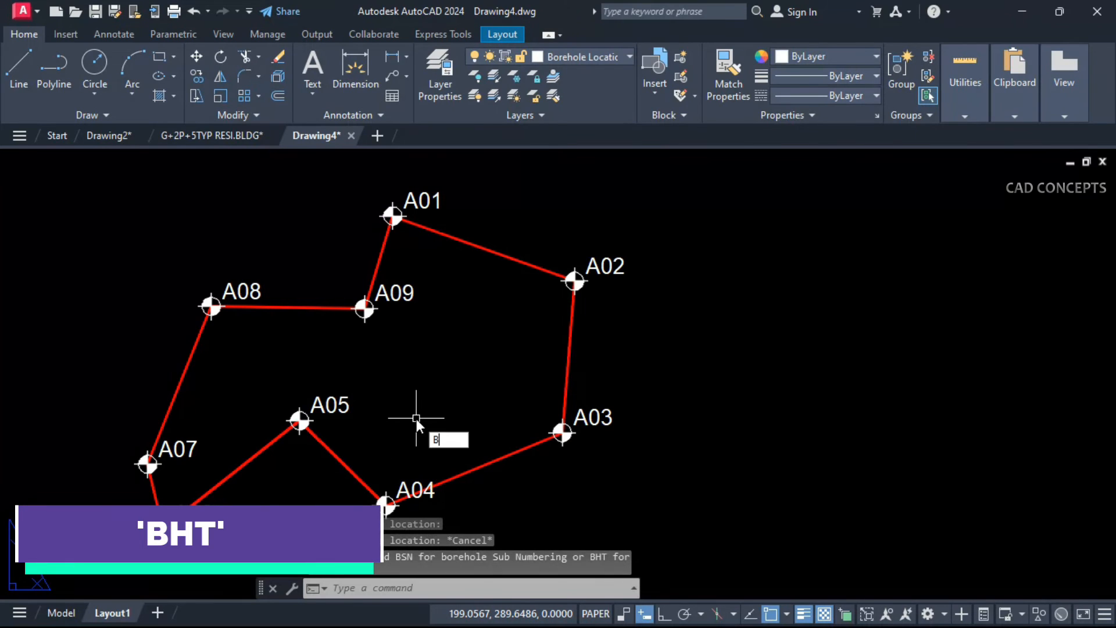
type("HT")
key("Return")
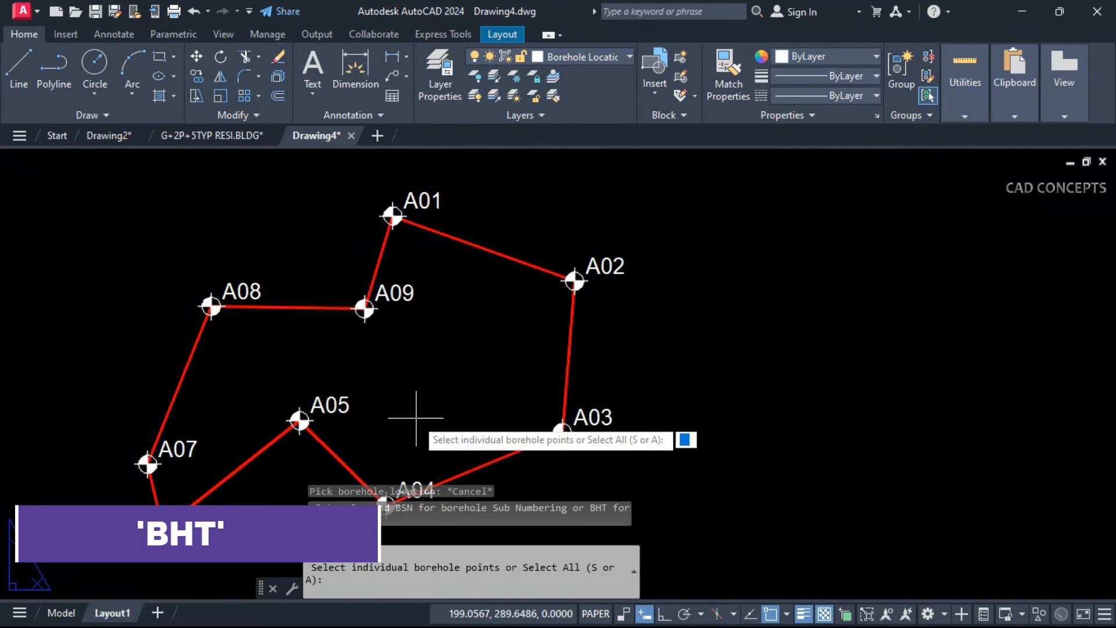
key("Return")
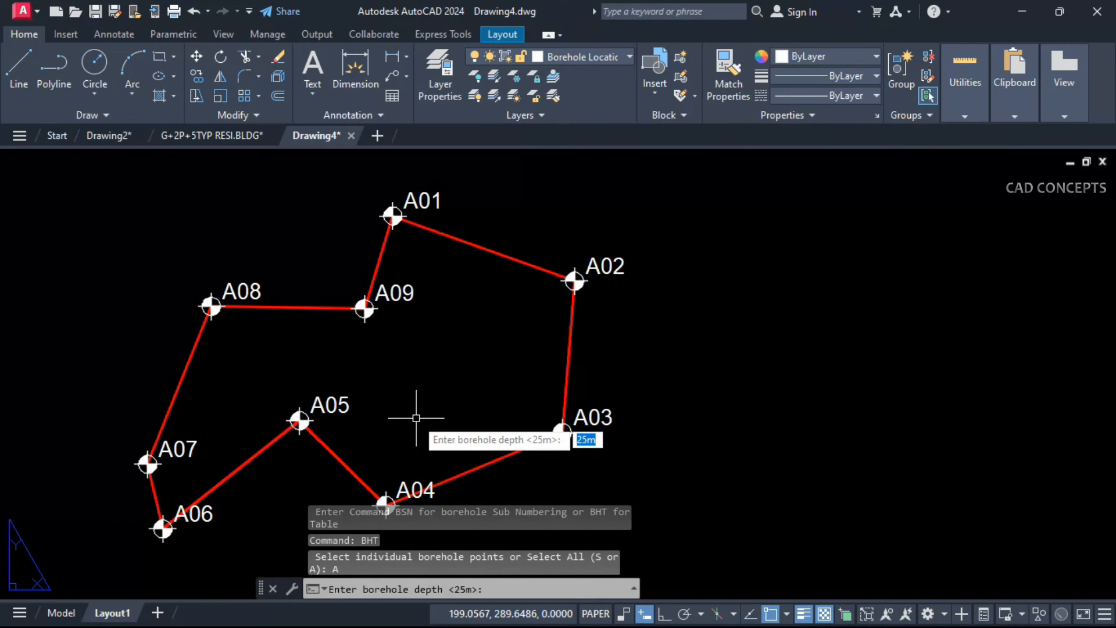
key("Return")
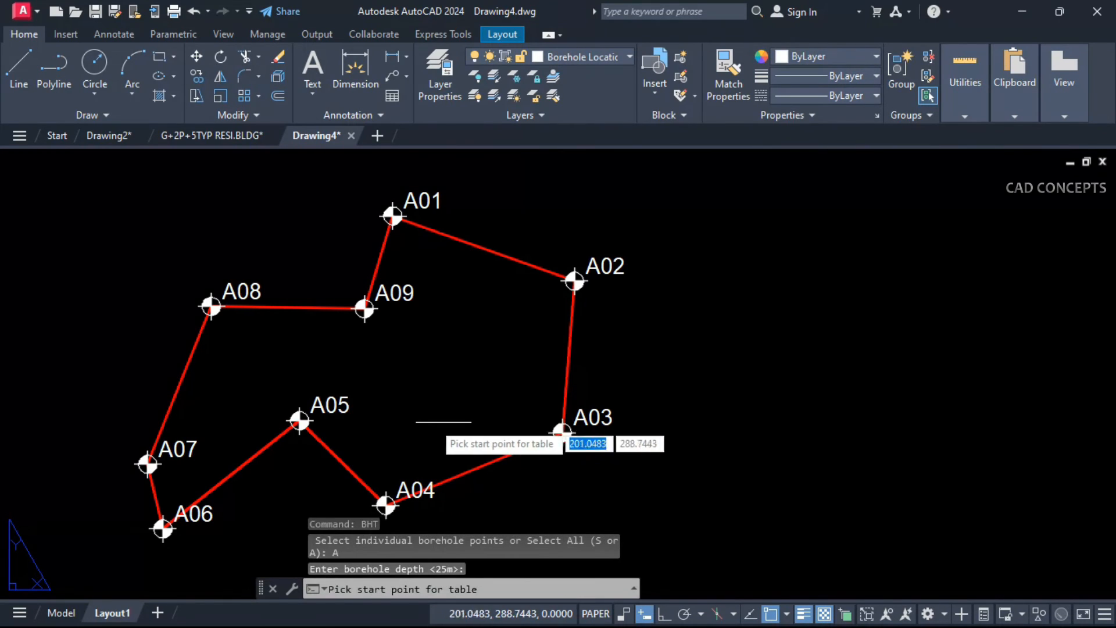
scroll(867, 201, "down", 2)
middle_click_drag(868, 202, 706, 251)
left_click(618, 200)
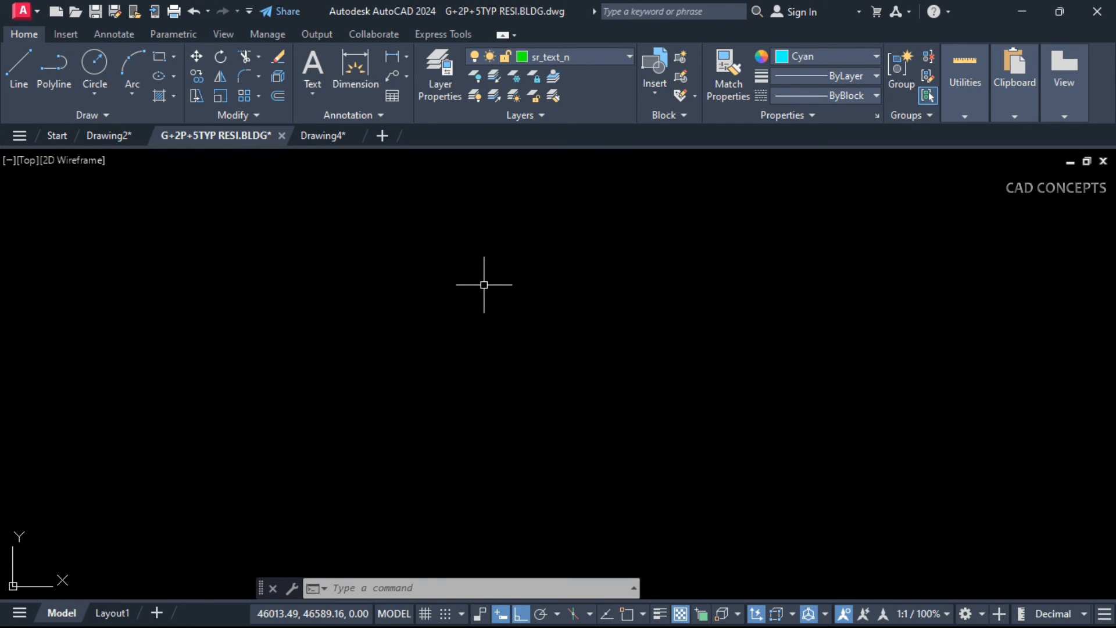
Use BC to draw a square box of width 4 with an inscribed circle in the empty model space
type("BC")
key("Return")
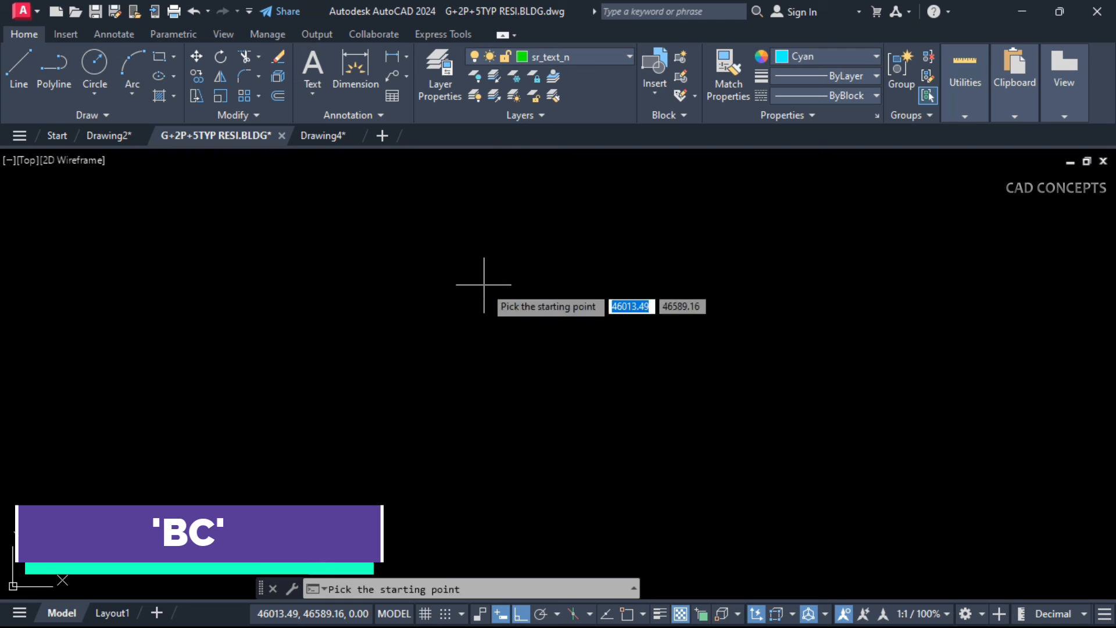
left_click(380, 401)
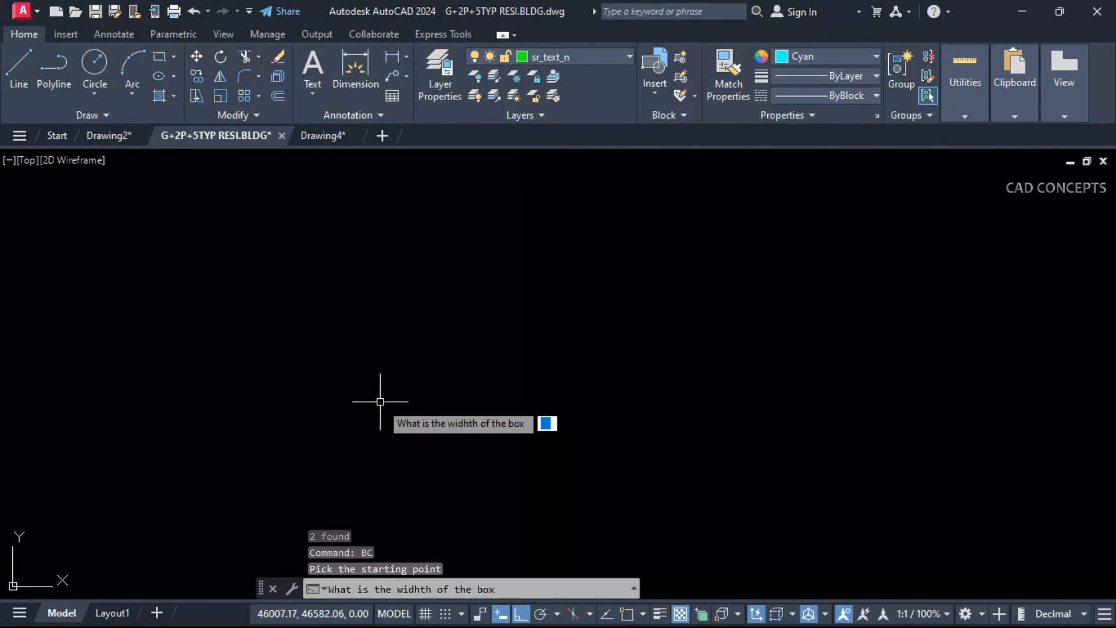
type("4")
key("Return")
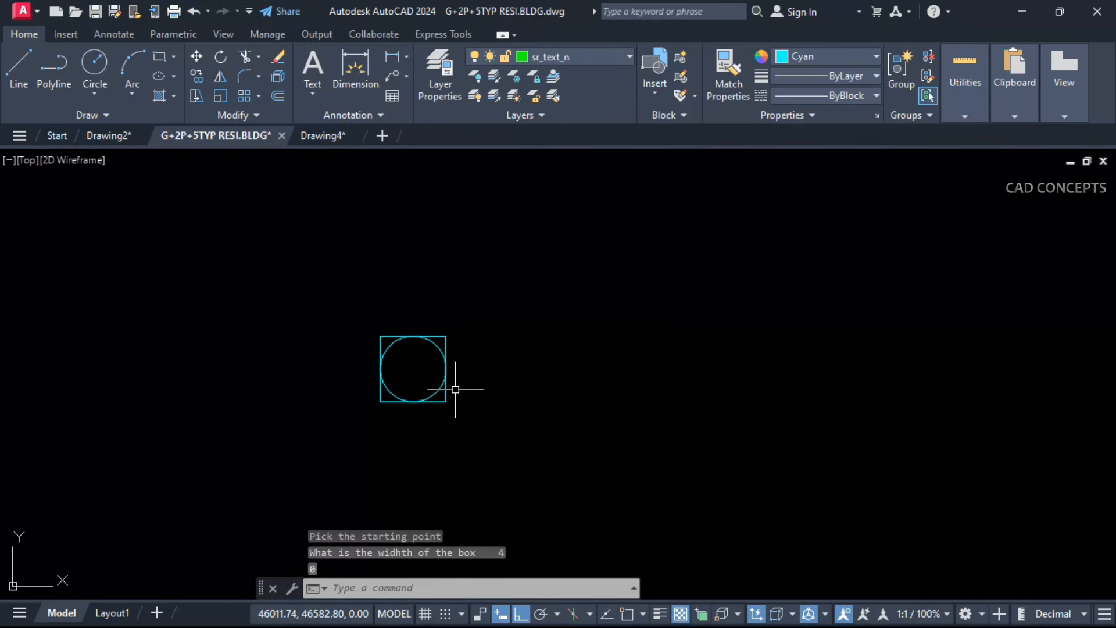
Draw two more BC boxes with inscribed circles, of widths 5 and 6, in a row to the right of the first
key("Return")
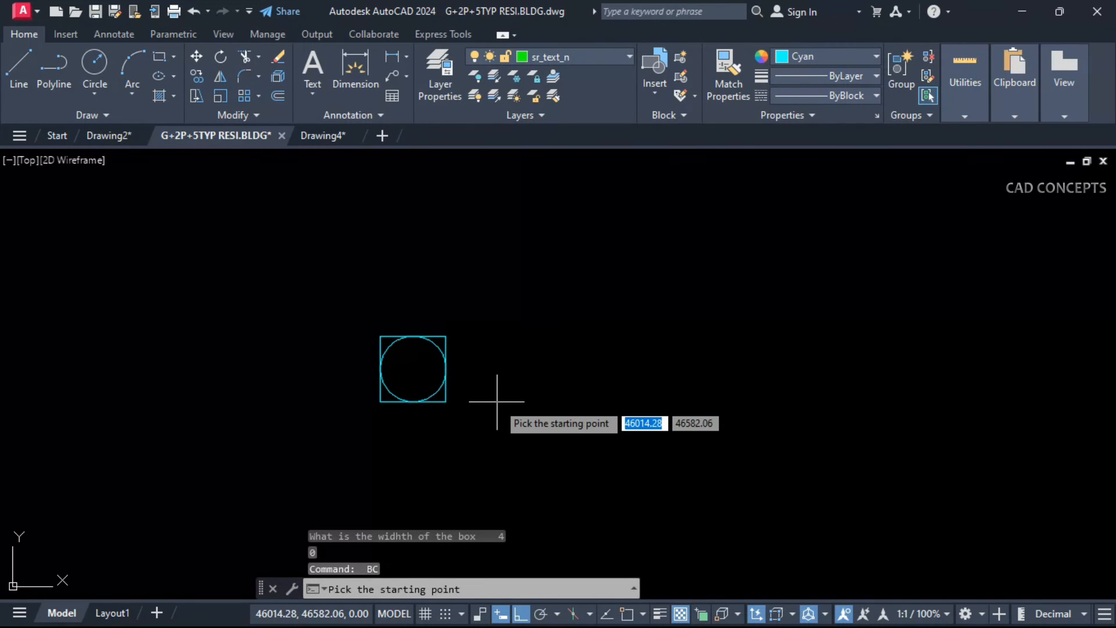
left_click(530, 401)
type("5")
key("Return")
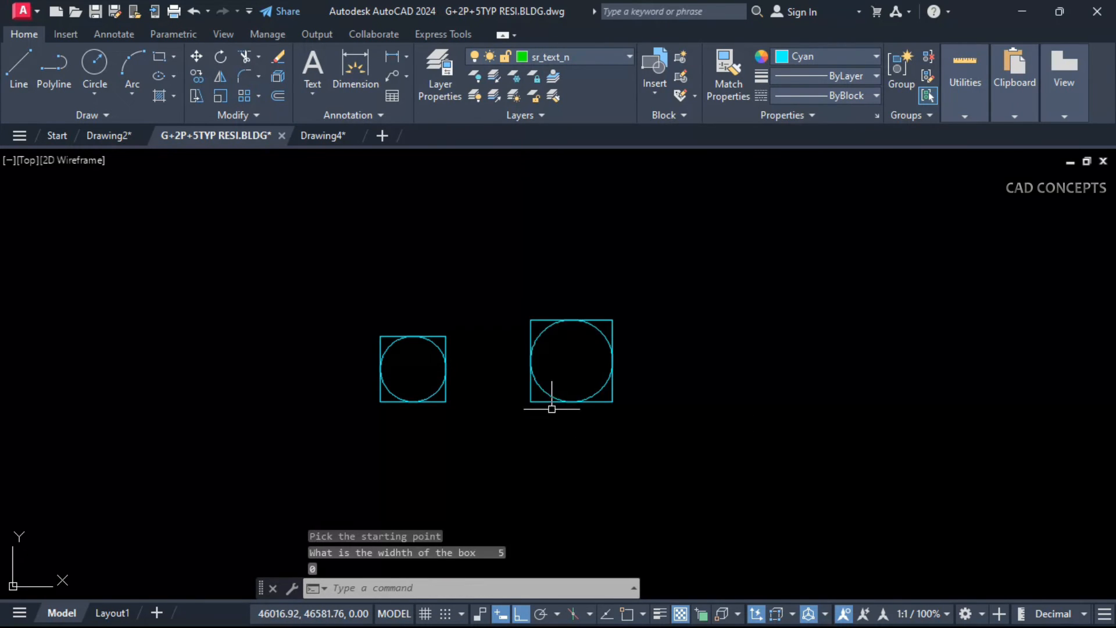
key("Return")
left_click(706, 401)
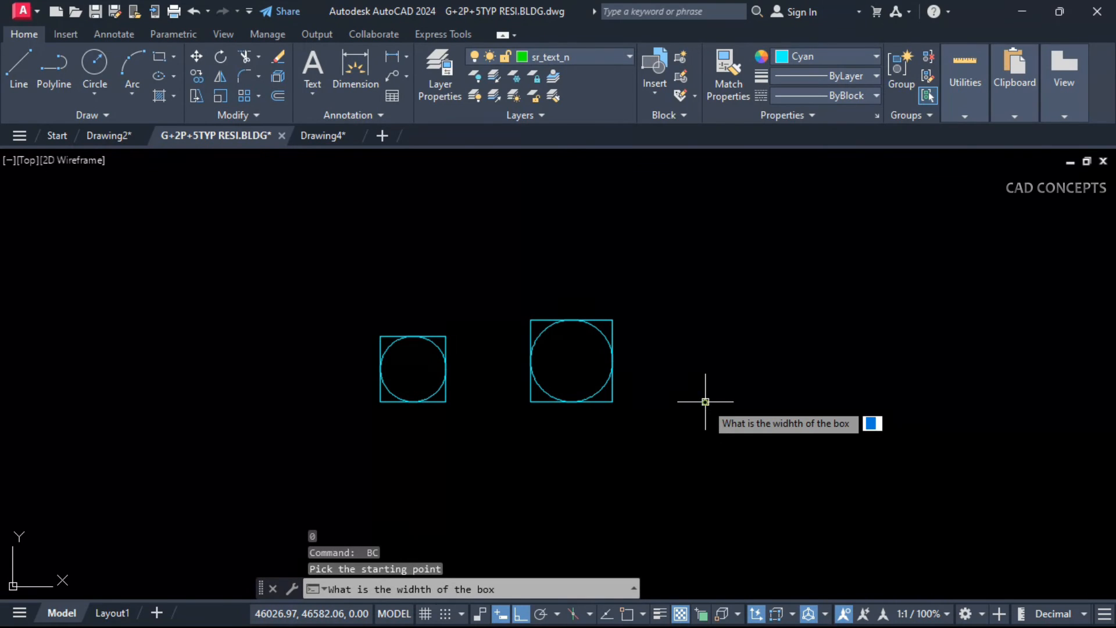
key("Return")
Add a BC box of width 7 with an inscribed circle to the right of the width 6 box
key("Return")
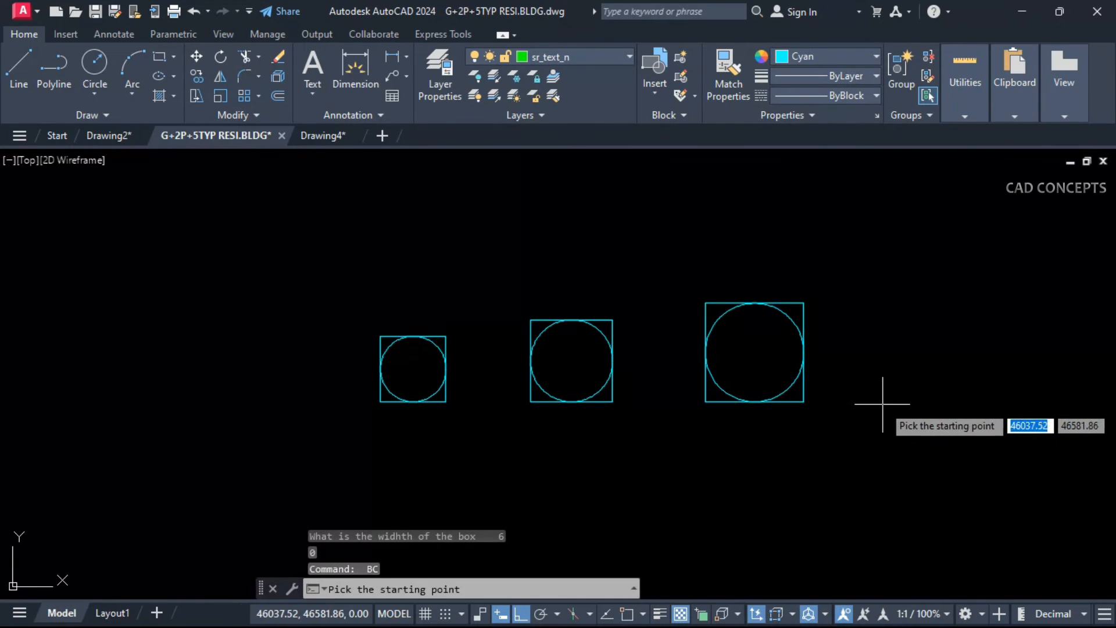
left_click(905, 403)
type("7")
key("Return")
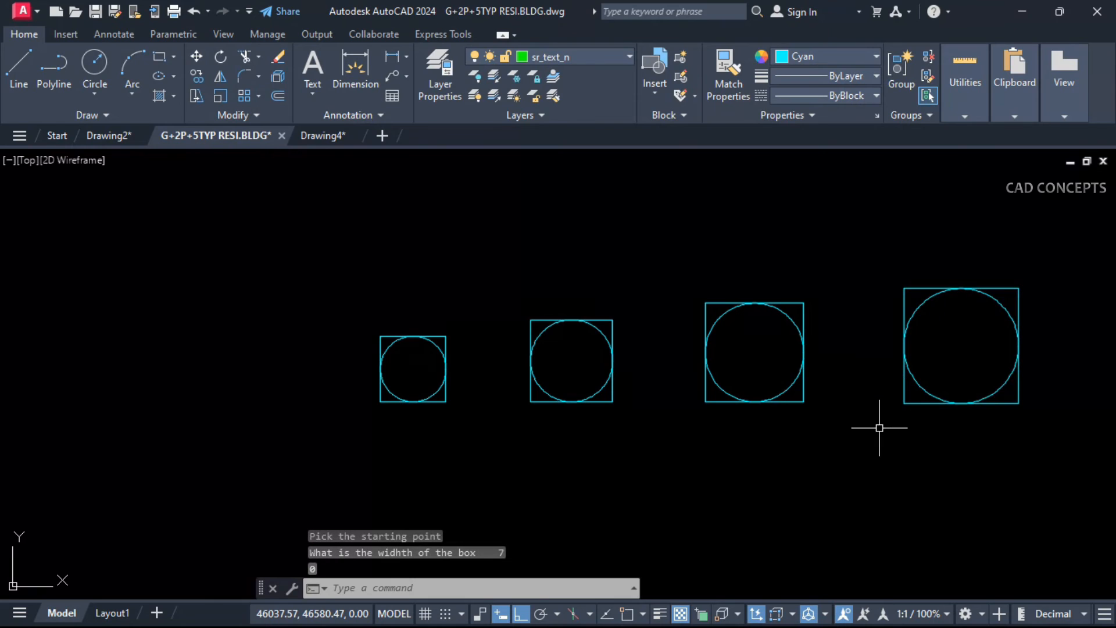
Extend the row to the right with BC boxes of widths 8 and 9, each with an inscribed circle
middle_click_drag(880, 428, 512, 434)
key("Return")
left_click(771, 414)
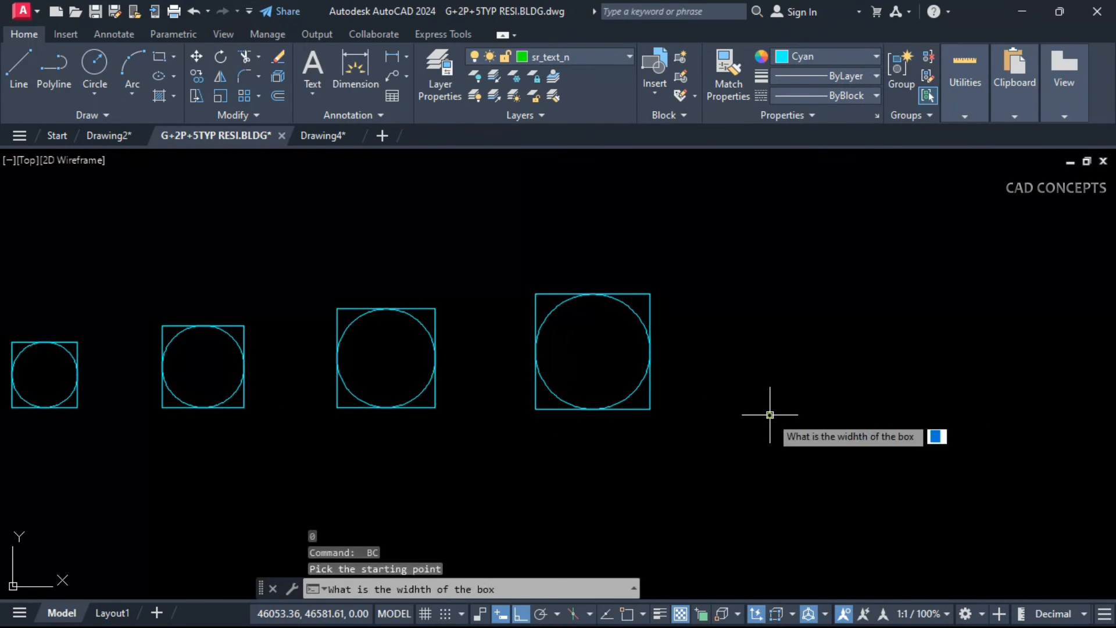
type("8")
key("Return")
type("9")
key("Return")
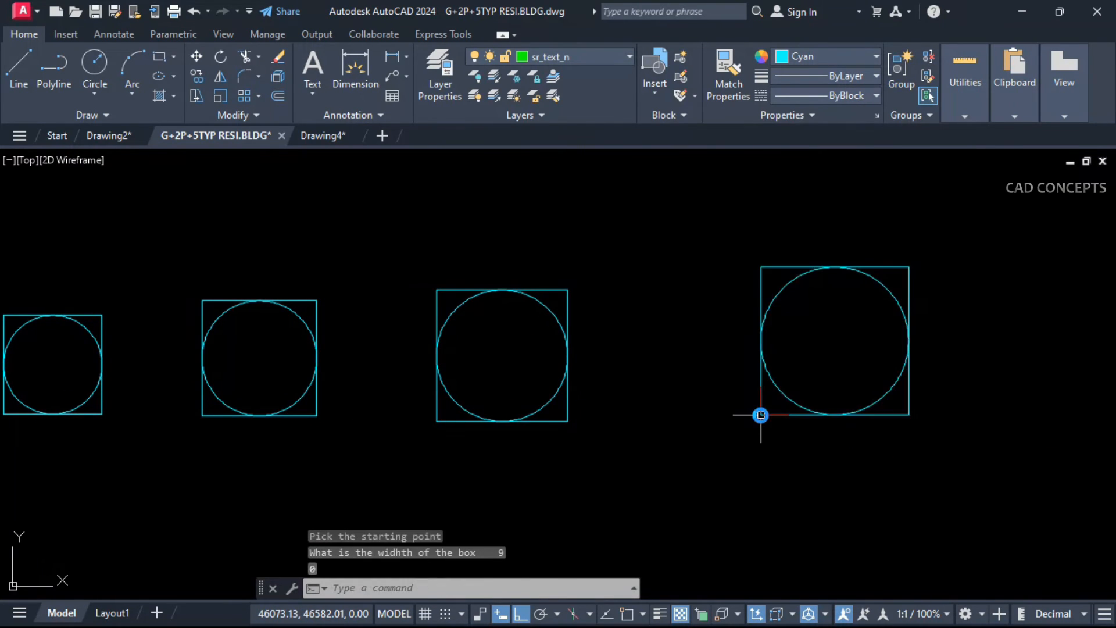
Select the whole row of six boxes and their circles with a selection window
scroll(761, 414, "down", 2)
middle_click_drag(628, 439, 630, 433)
left_click(34, 444)
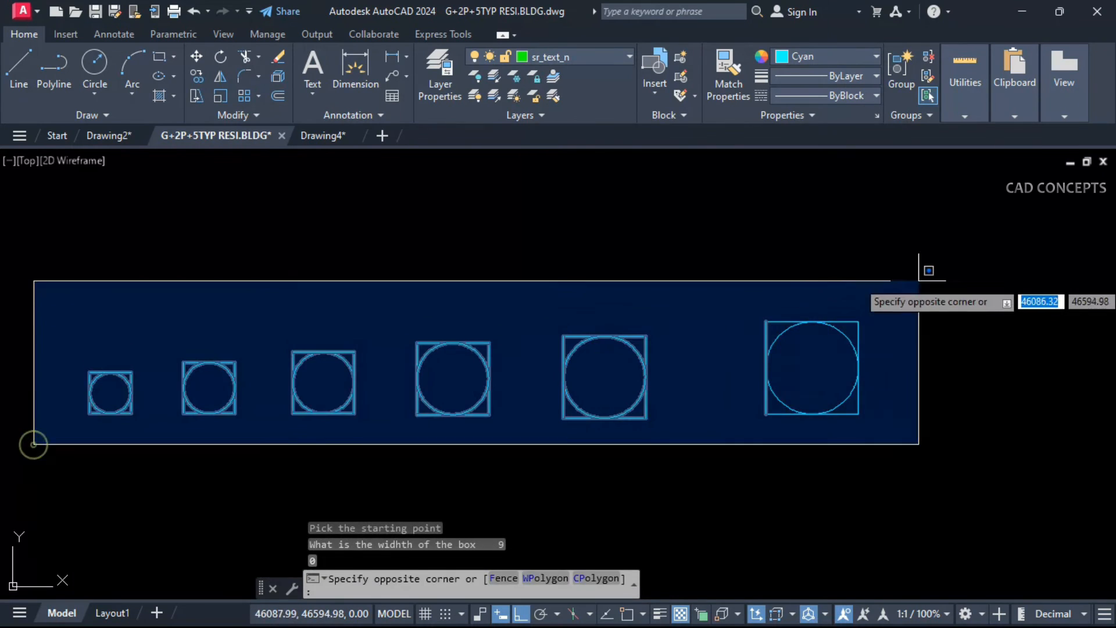
left_click(931, 276)
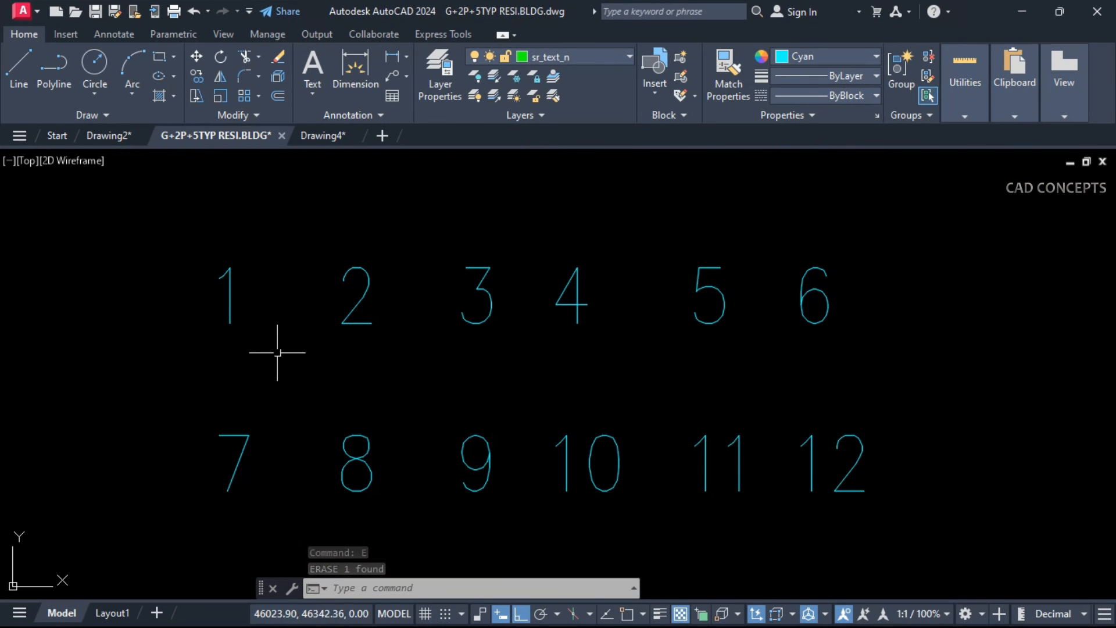
Start BT with offset factor 0.3 and draw text boxes around the numbers 1, 2, 3 and 10
middle_click_drag(685, 379, 690, 363)
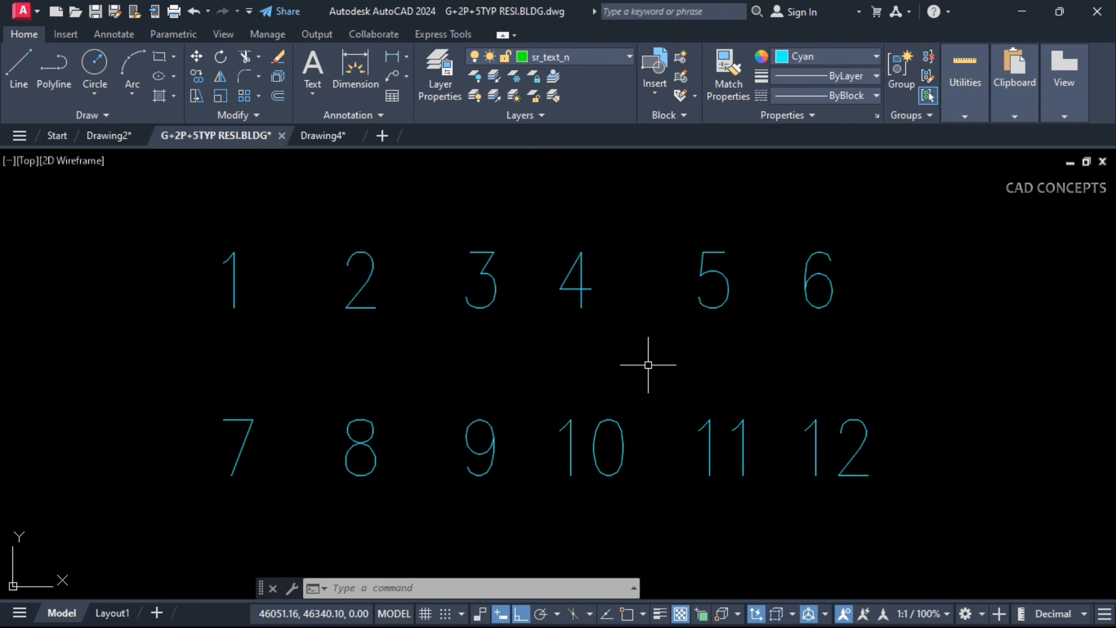
type("T")
key("Return")
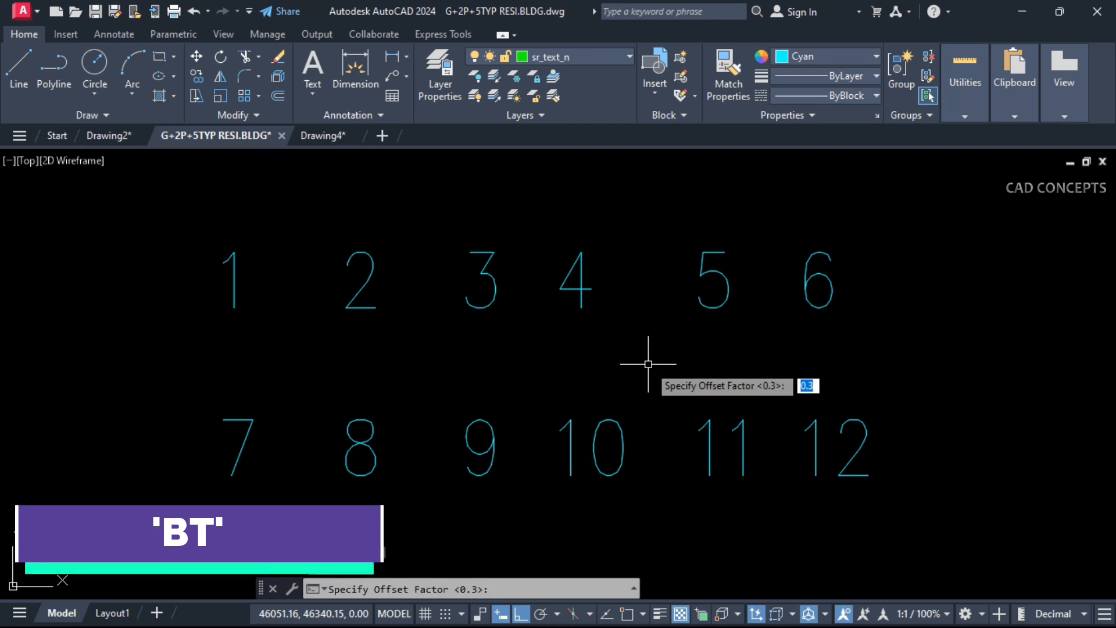
key("Return")
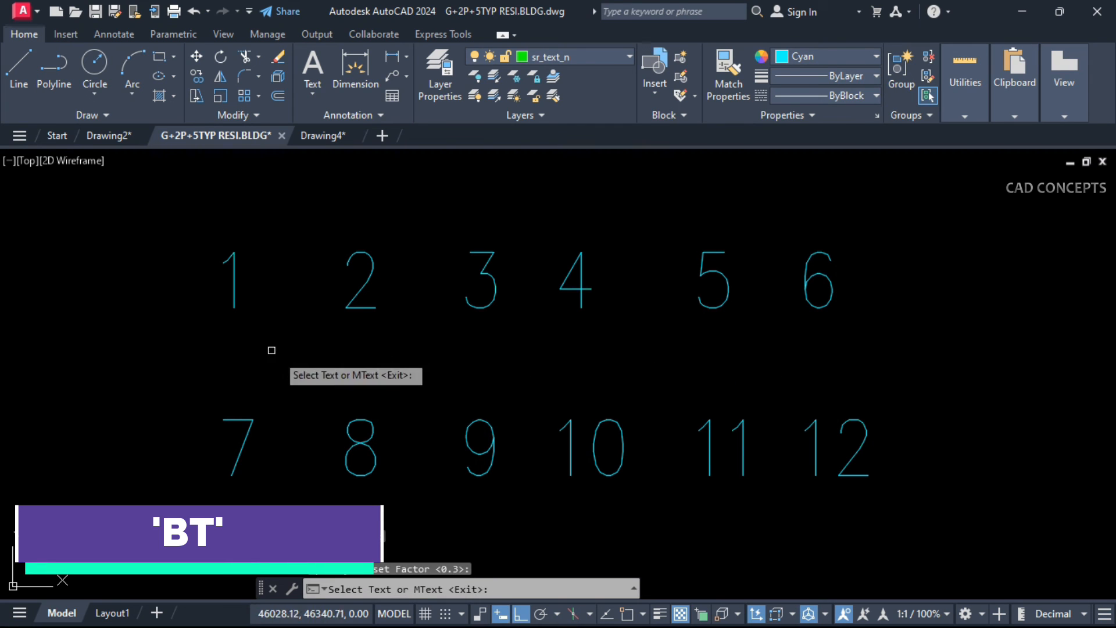
left_click(233, 294)
left_click(360, 294)
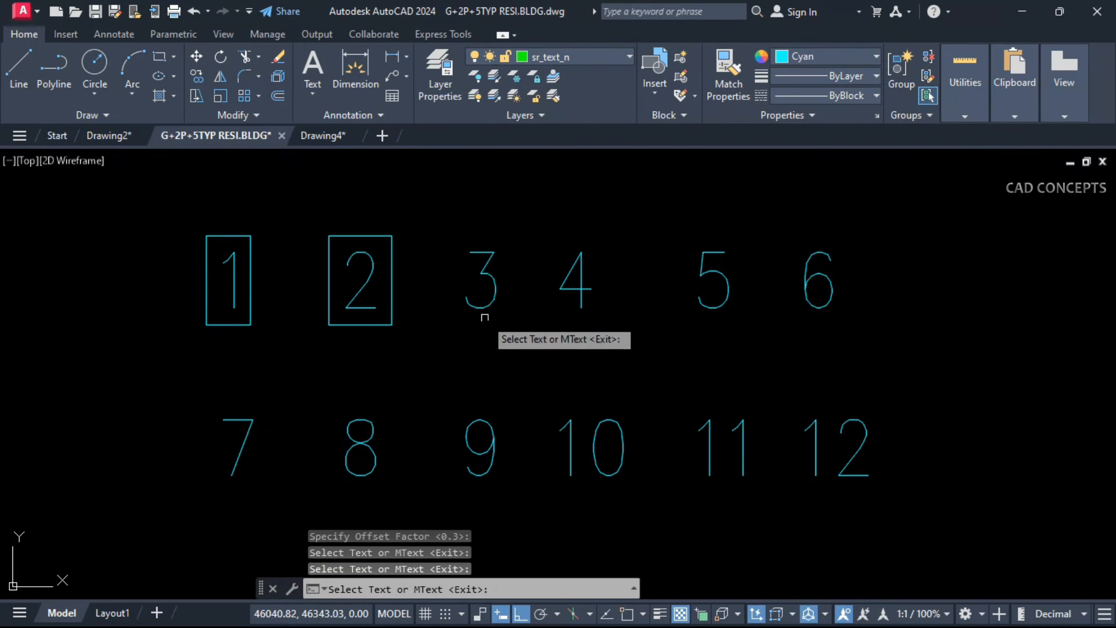
left_click(481, 302)
left_click(580, 427)
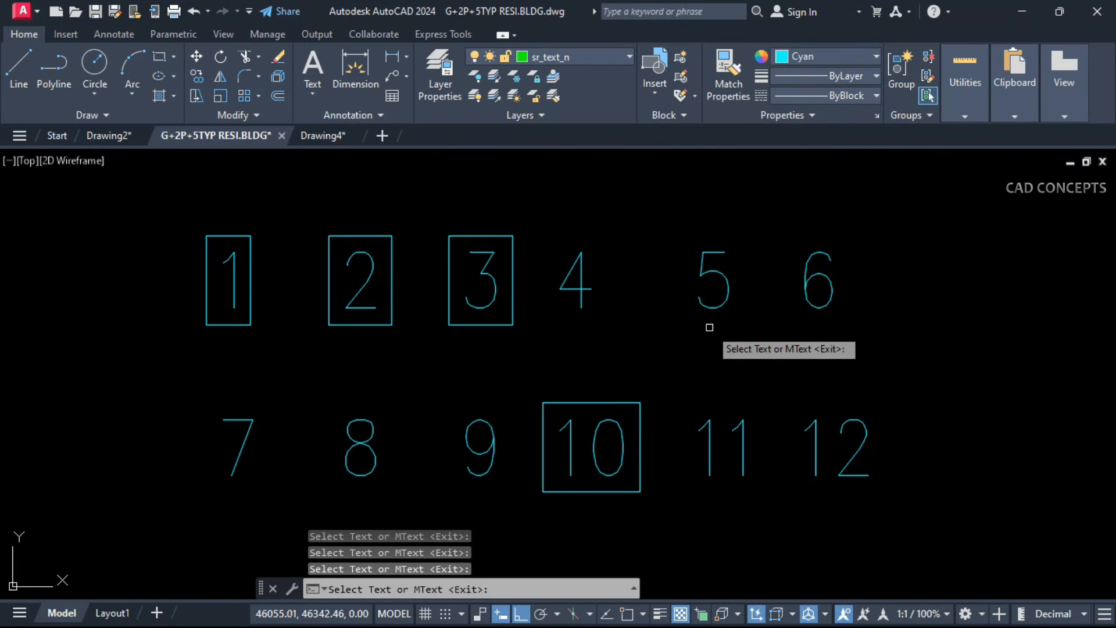
Box the remaining numbers 5, 6, 12, 11, 4, 9, 8 and 7 and end the text box command
left_click(713, 311)
left_click(827, 307)
left_click(837, 448)
left_click(724, 448)
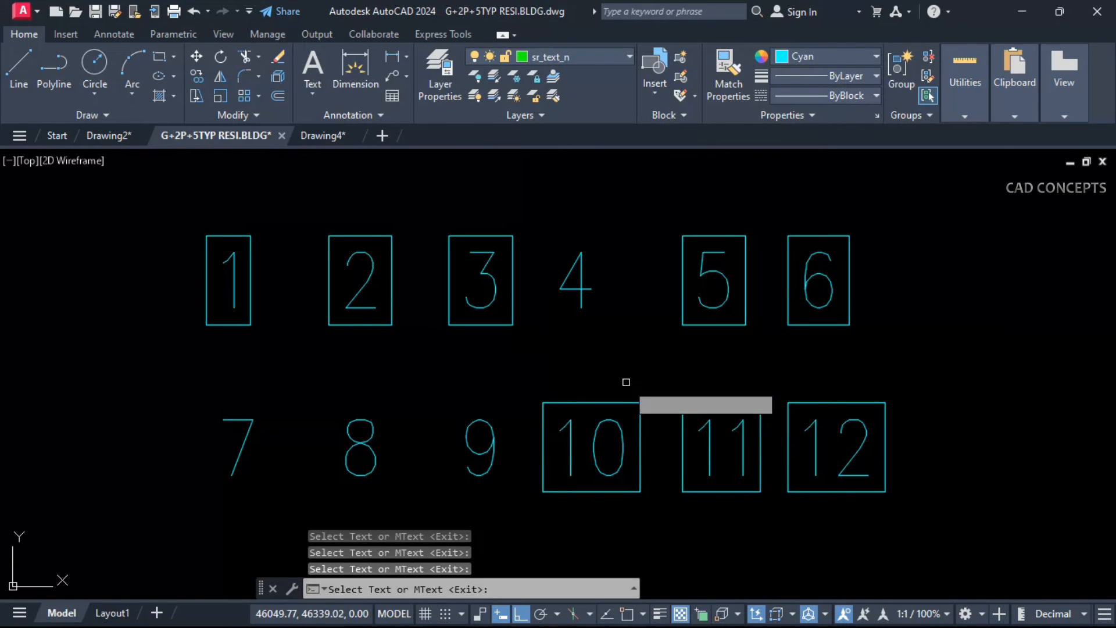
left_click(590, 314)
left_click(489, 427)
left_click(366, 439)
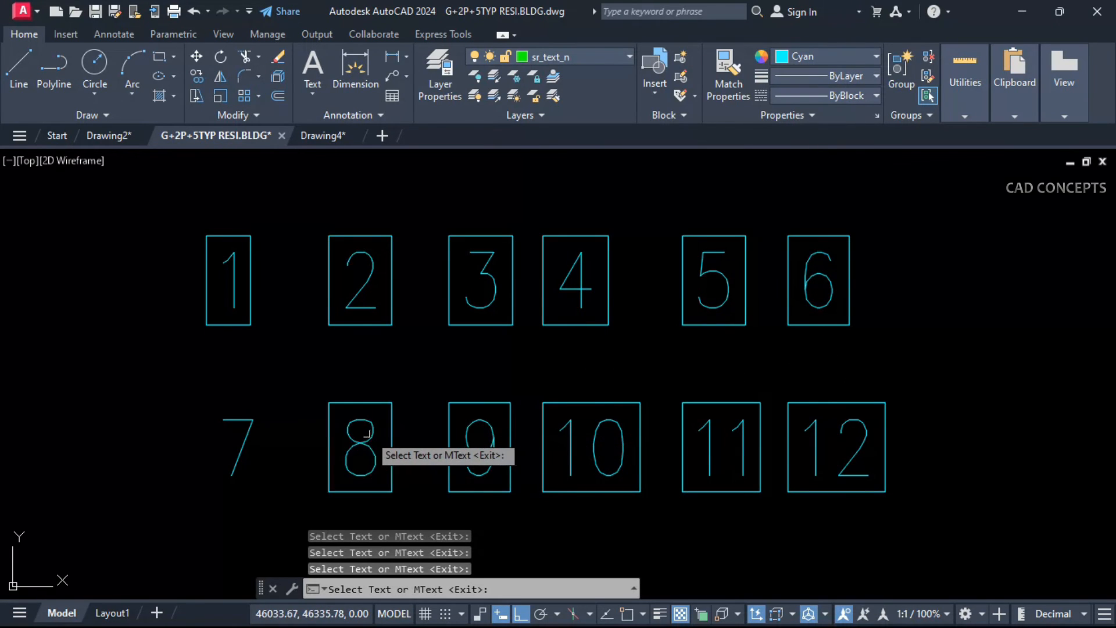
left_click(241, 439)
key("Escape")
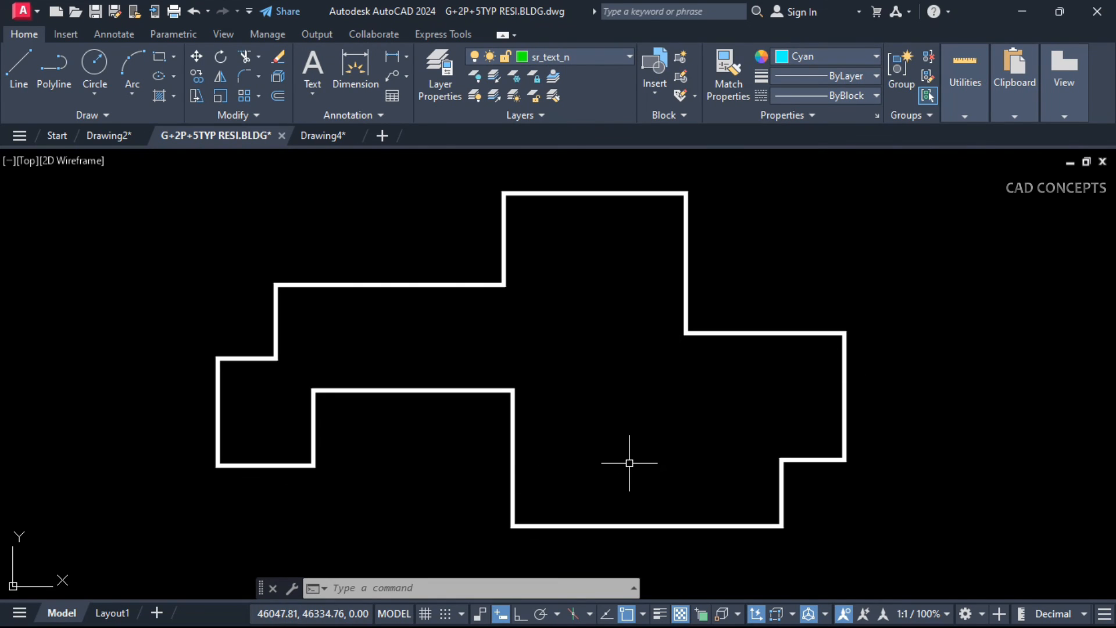
Use APV to add a vertex midway along the white polyline's long upper-left horizontal segment, and select the polyline to show its grips
type("APV")
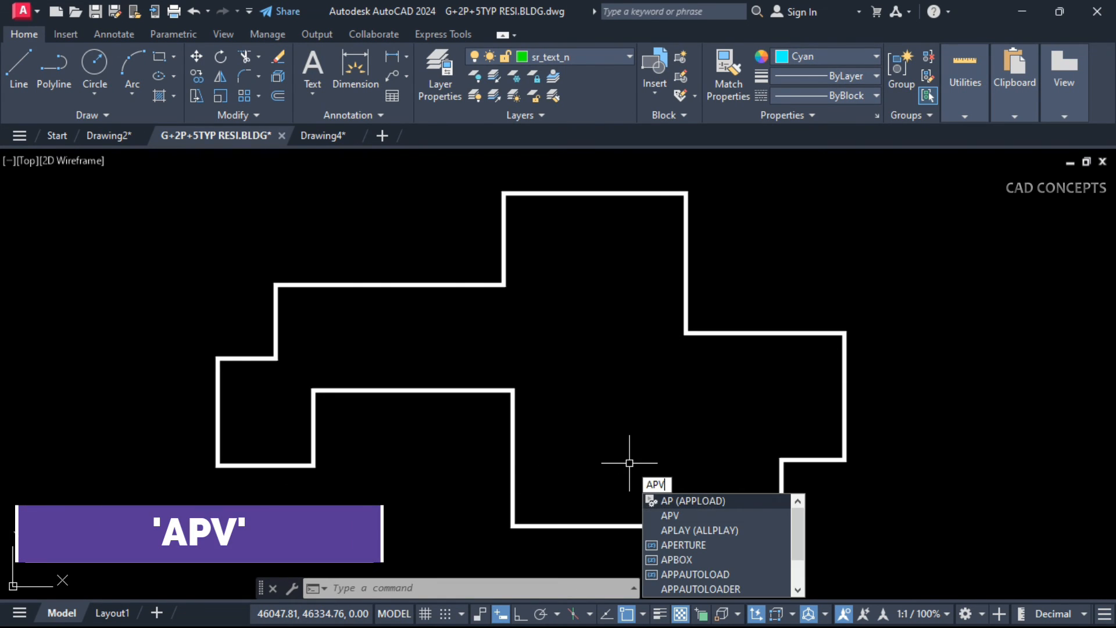
key("Return")
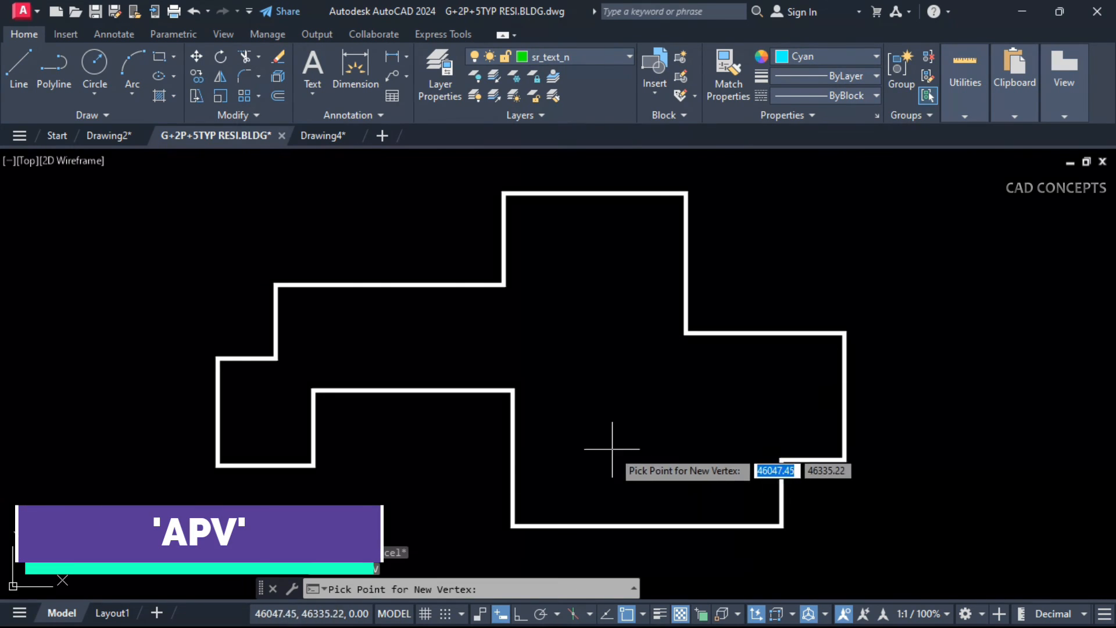
left_click(504, 285)
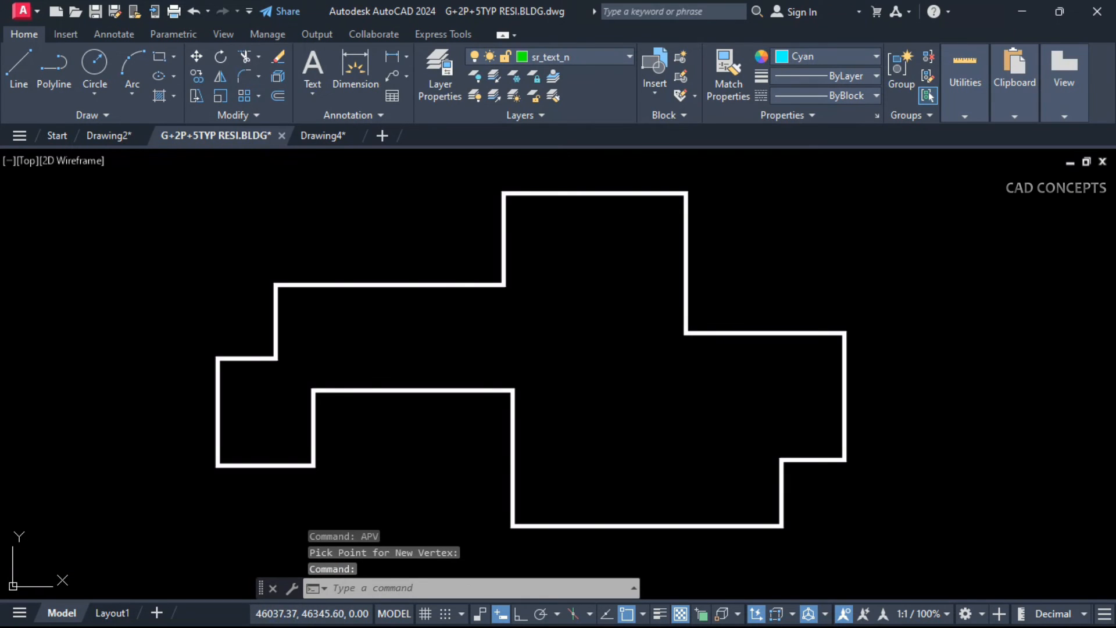
left_click(466, 287)
key("Return")
left_click(392, 294)
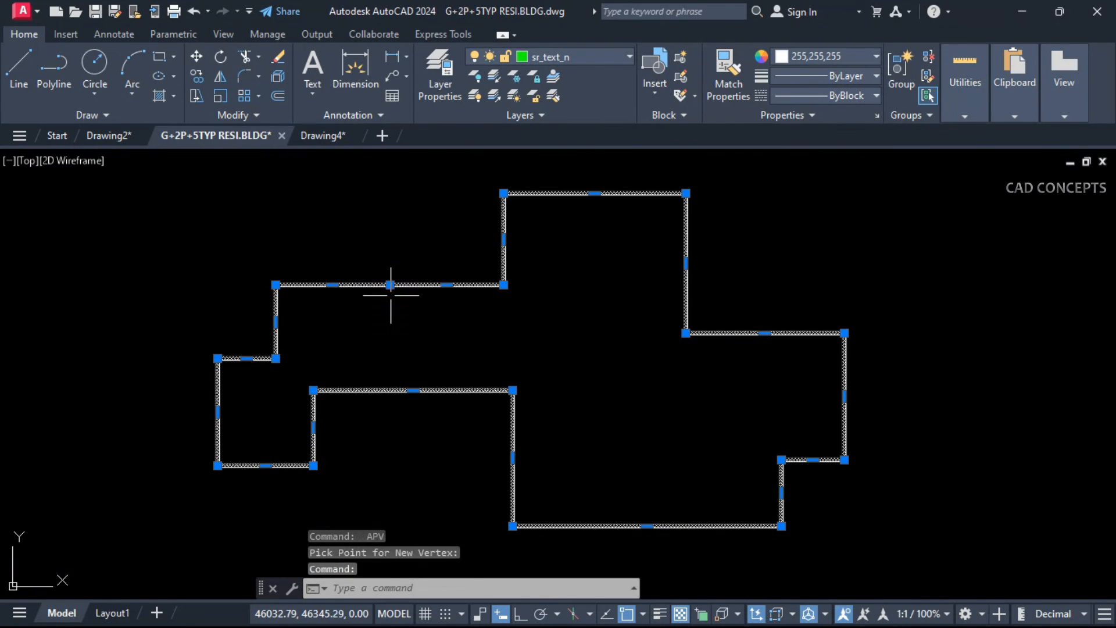
Use APV to add vertices midway along the top and right-hand horizontal segments, plus two vertices on the long bottom segment
key("Return")
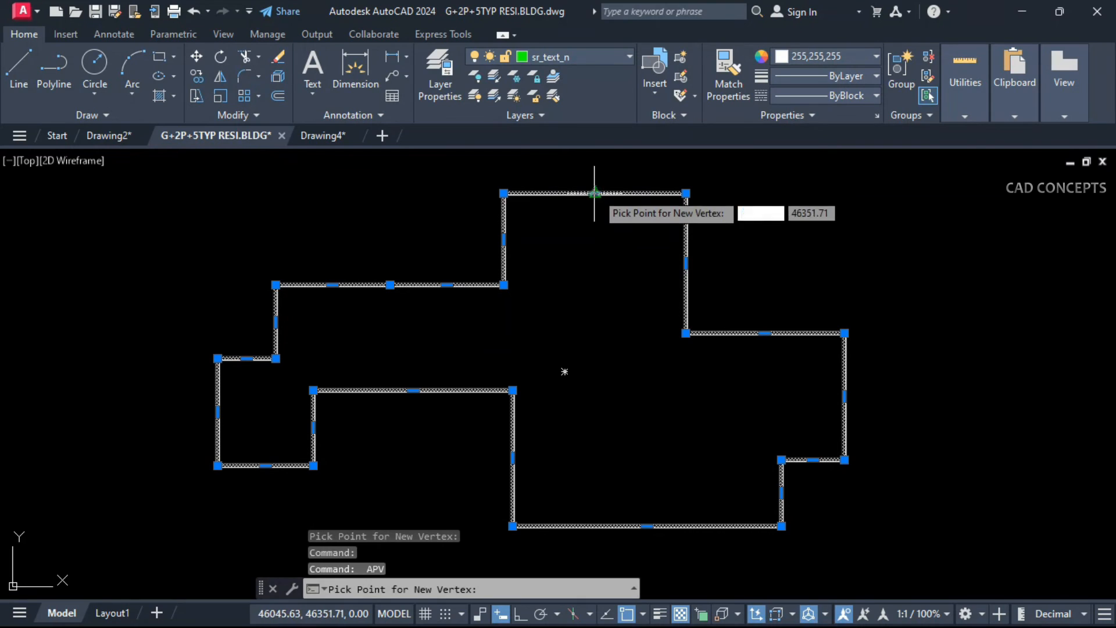
left_click(595, 192)
key("Return")
left_click(765, 333)
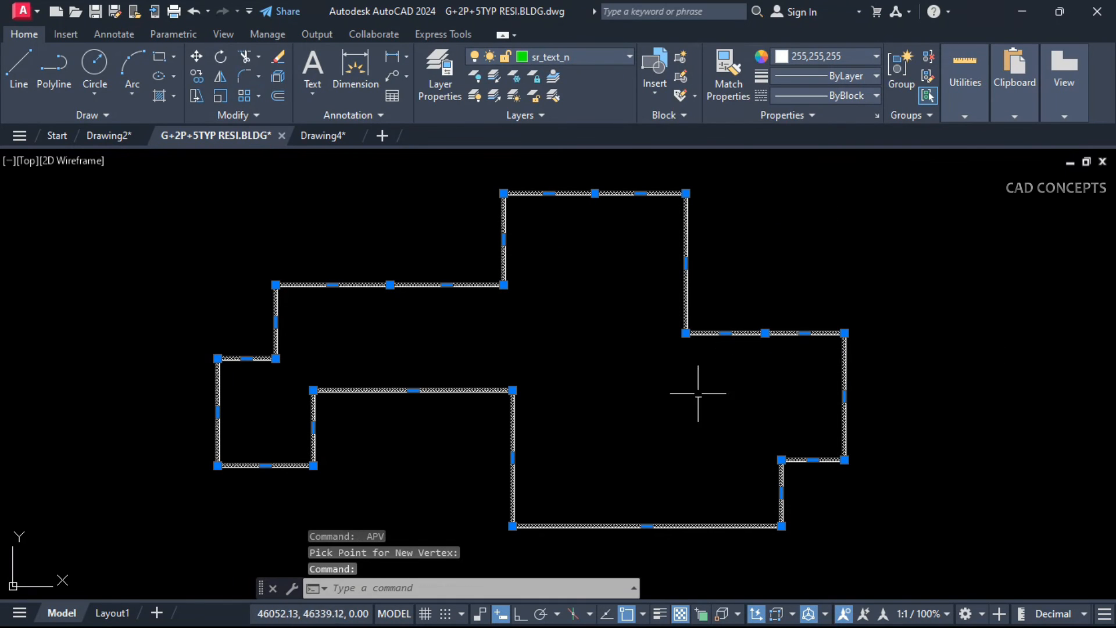
key("Return")
left_click(647, 526)
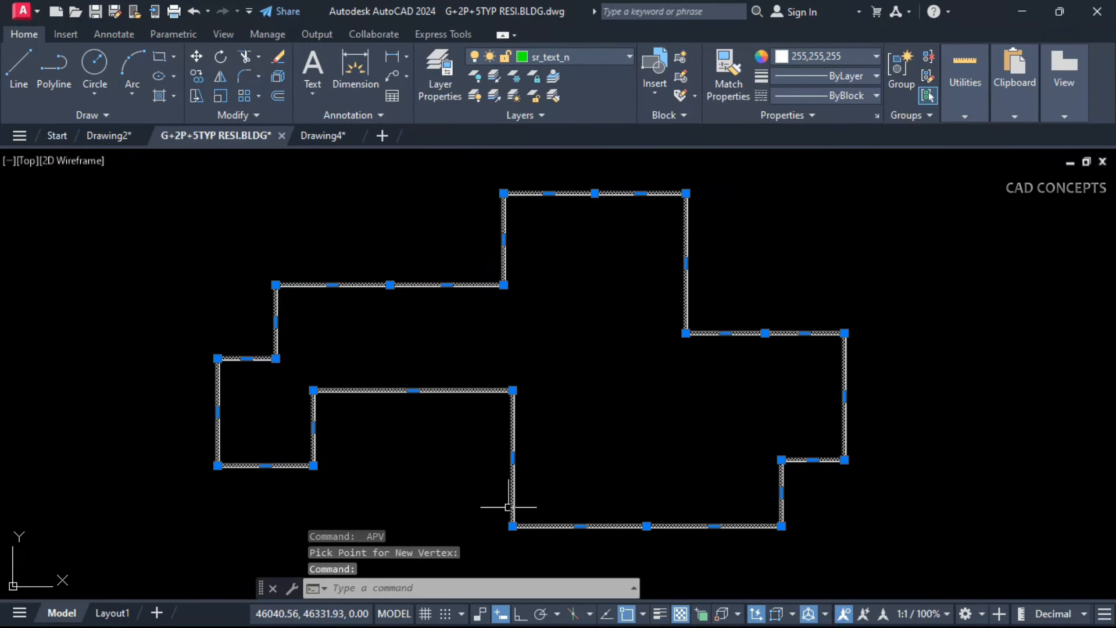
key("Return")
left_click(580, 525)
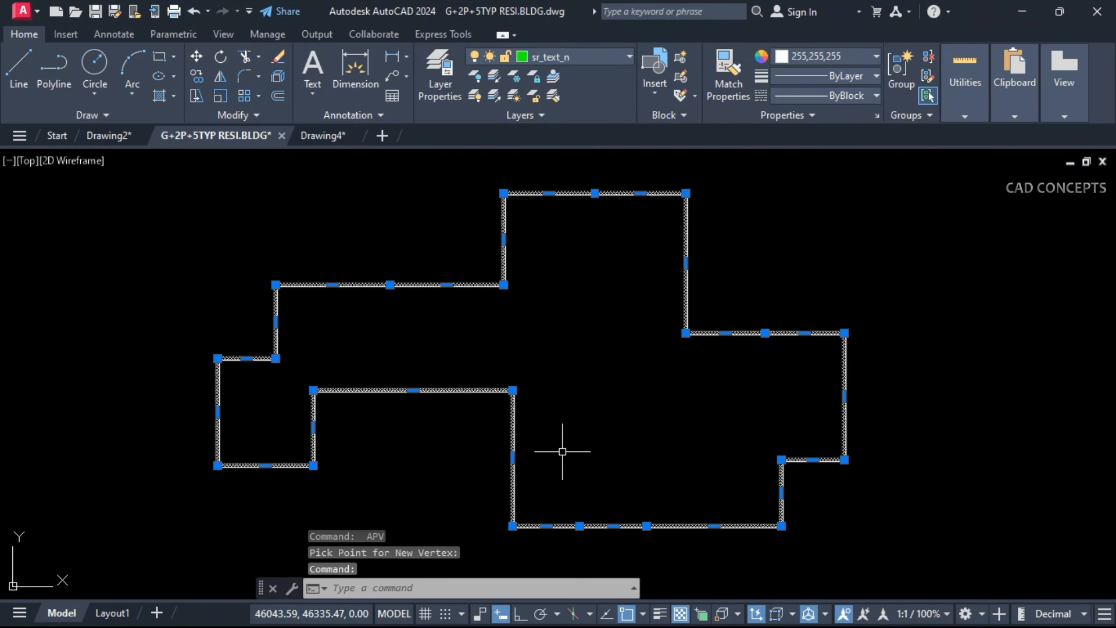
Add vertices near both ends of the inner lower-left horizontal segment, and one each on the lower-left bottom and far-left vertical segments
key("Return")
left_click(482, 390)
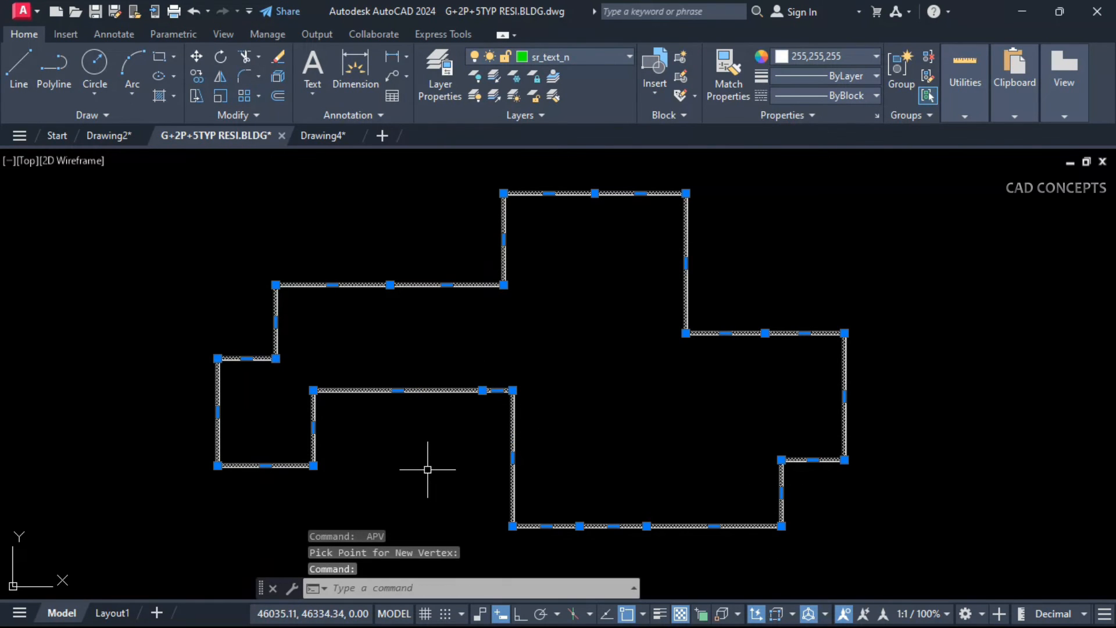
key("Return")
left_click(348, 390)
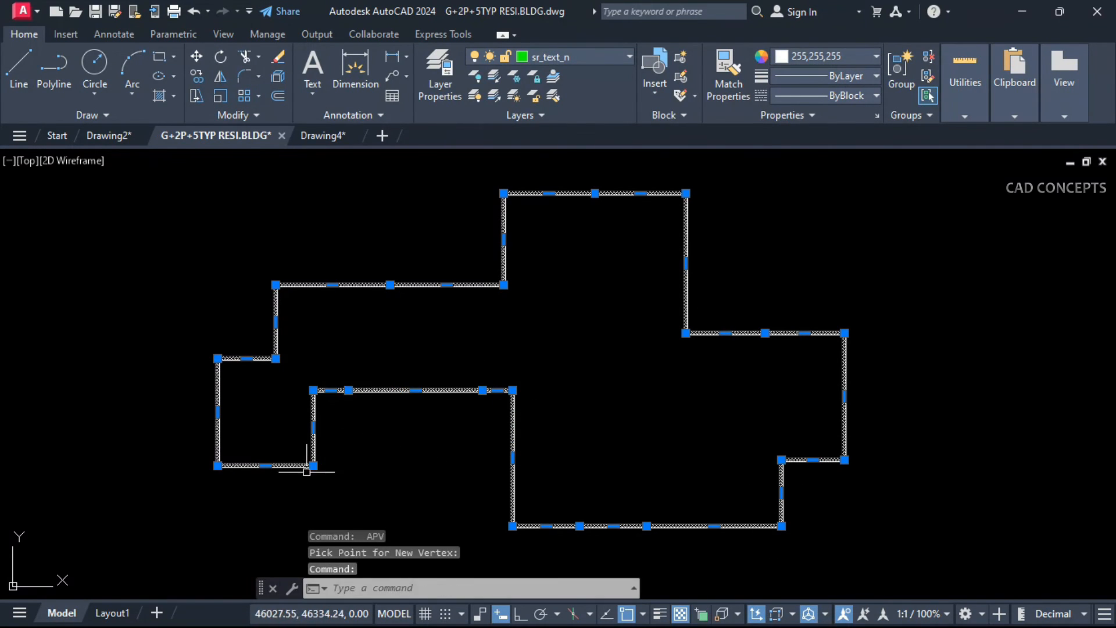
key("Return")
left_click(287, 466)
key("Return")
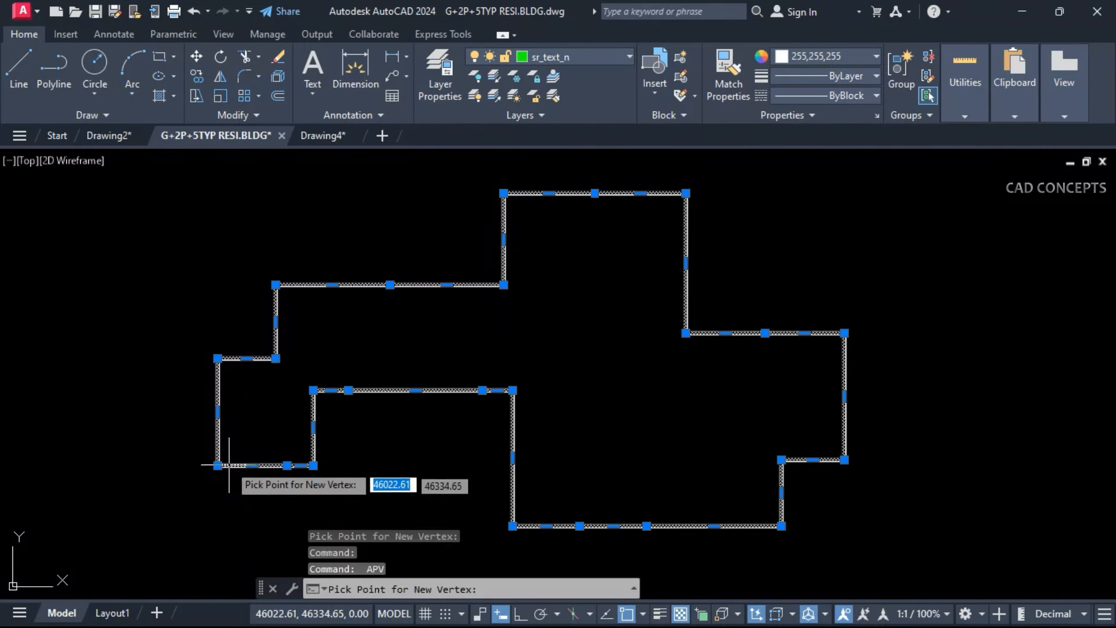
left_click(218, 434)
Add further vertices on the upper-left horizontal segment, near the top of the upper-right vertical segment, and on the right-hand horizontal segment
key("Return")
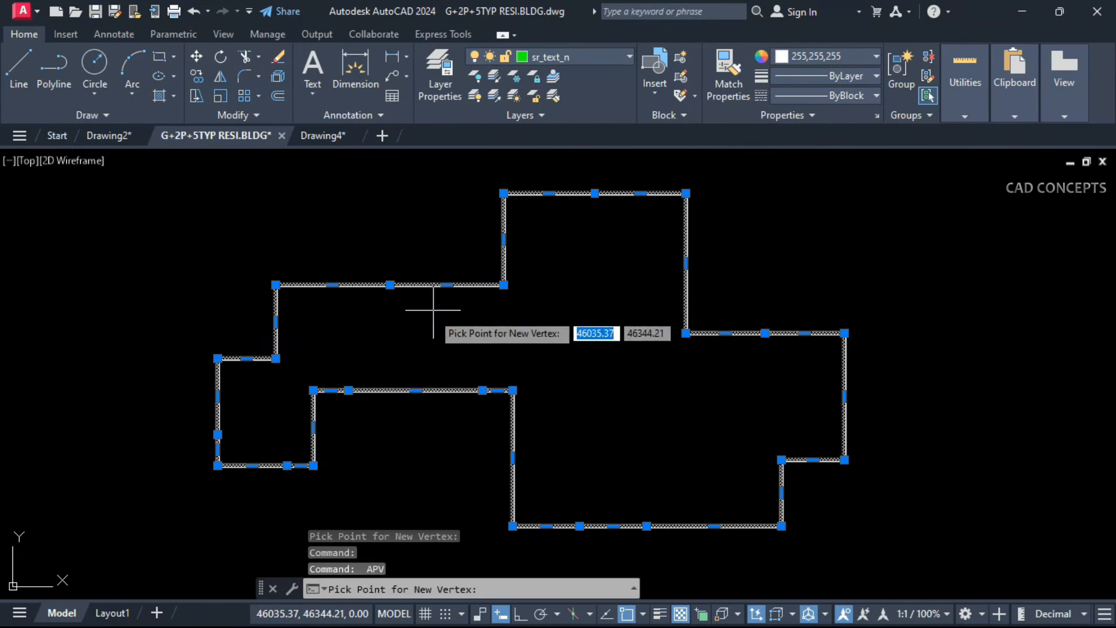
left_click(464, 285)
key("Return")
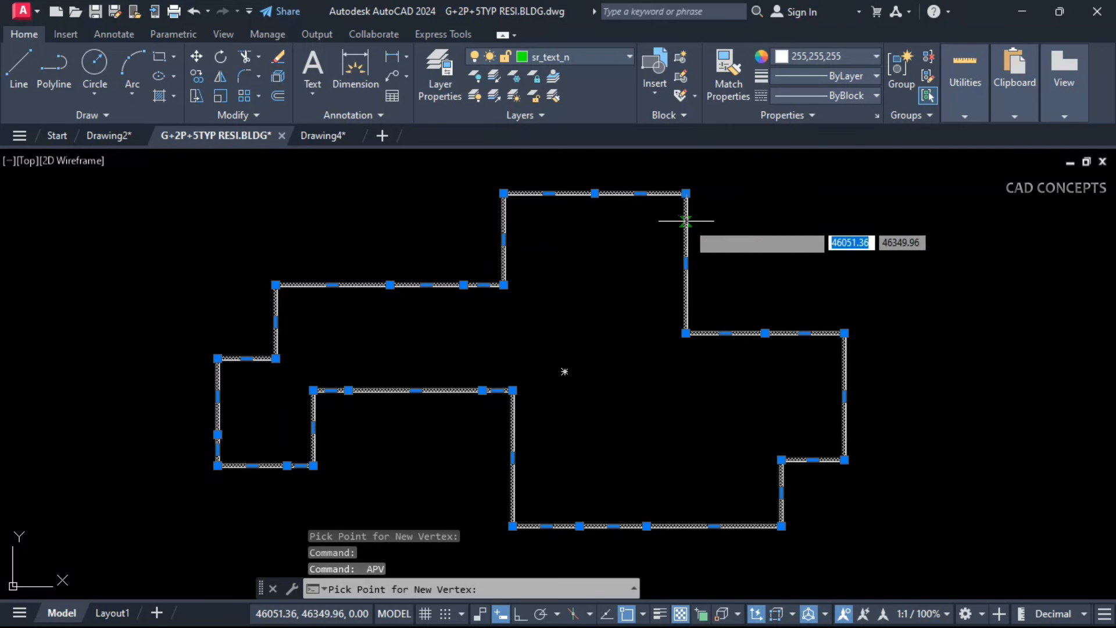
left_click(686, 221)
key("Return")
left_click(750, 333)
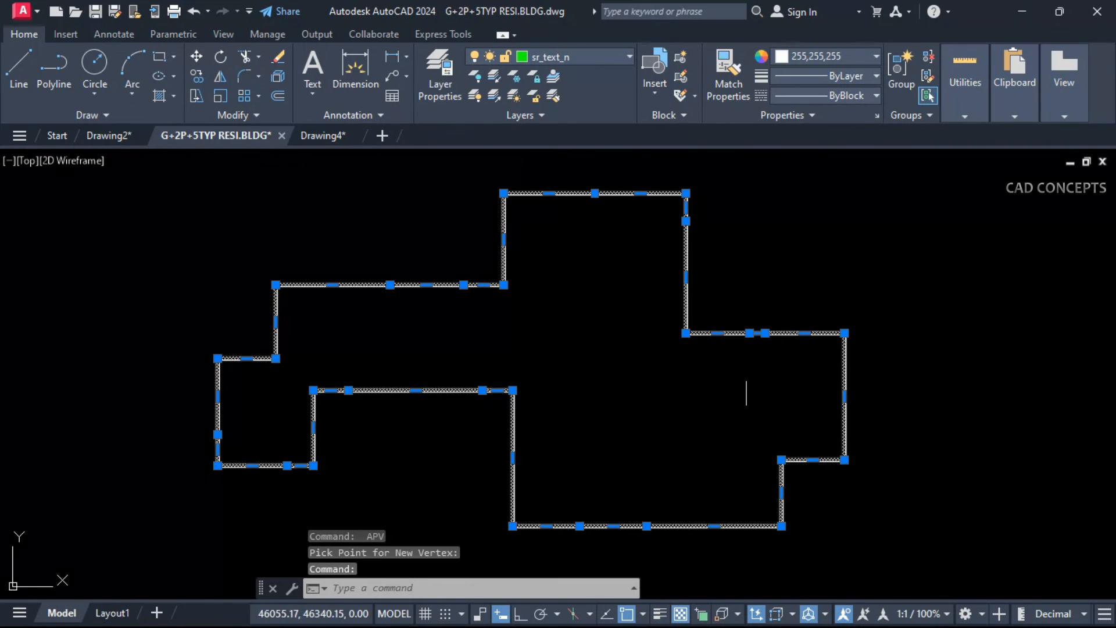
key("Return")
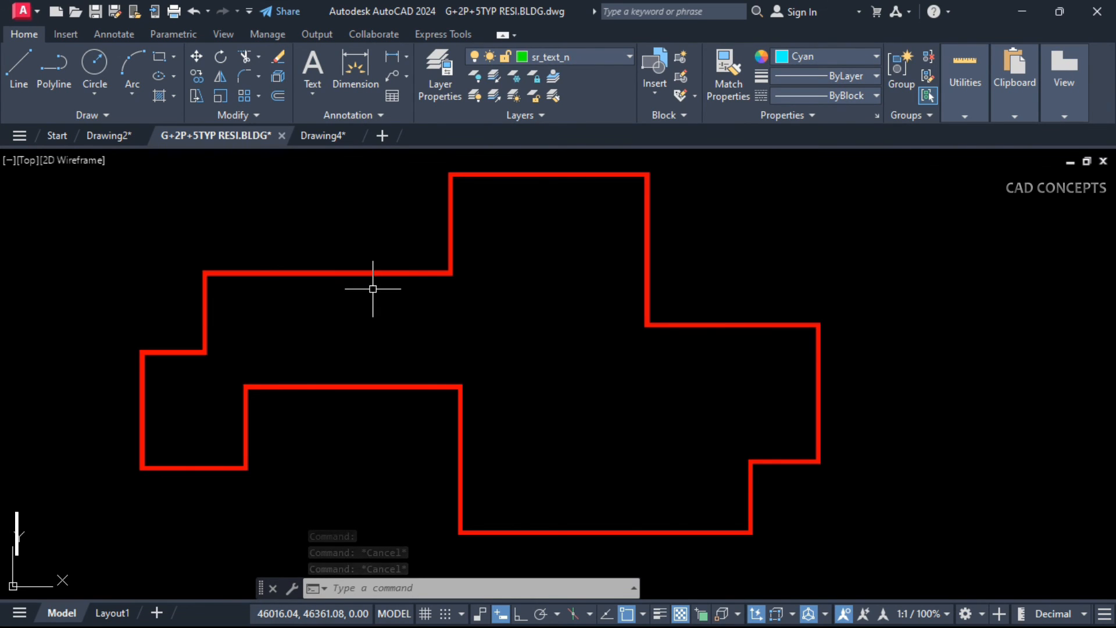
Use BRE at scale 1:1000 to draw a slanted break line across the red outline's upper-left horizontal edge
type("BRE")
key("Return")
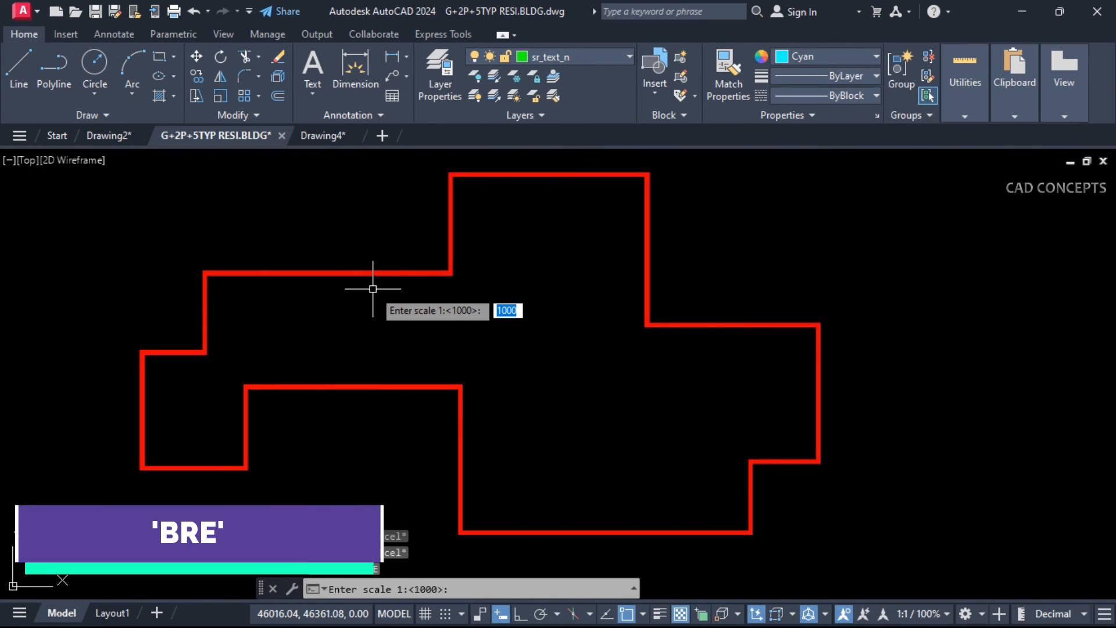
key("Return")
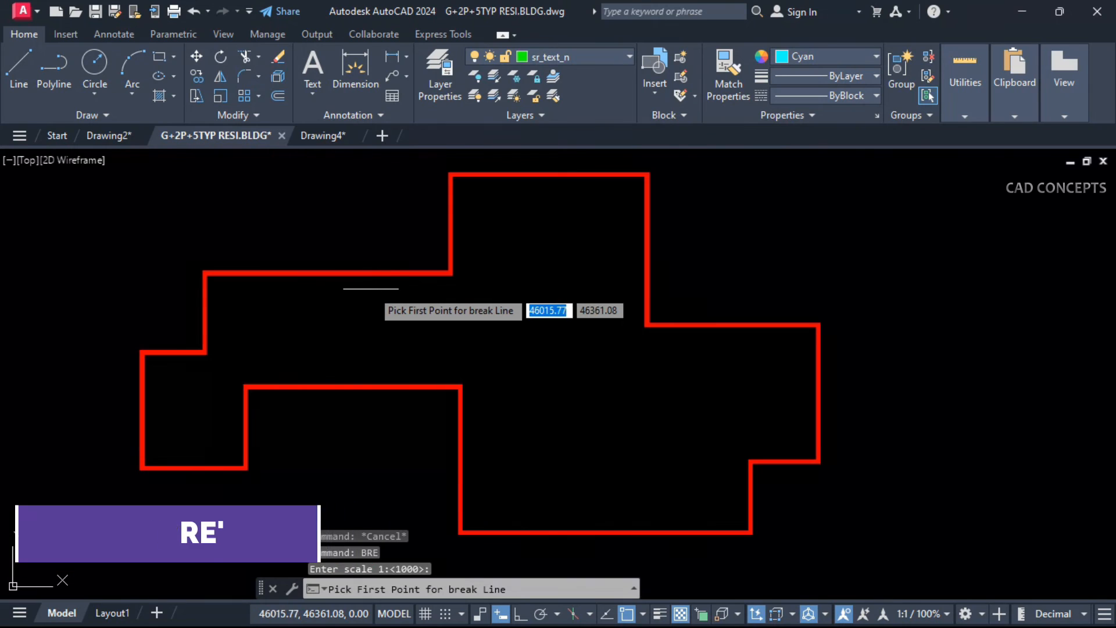
left_click(380, 224)
left_click(294, 359)
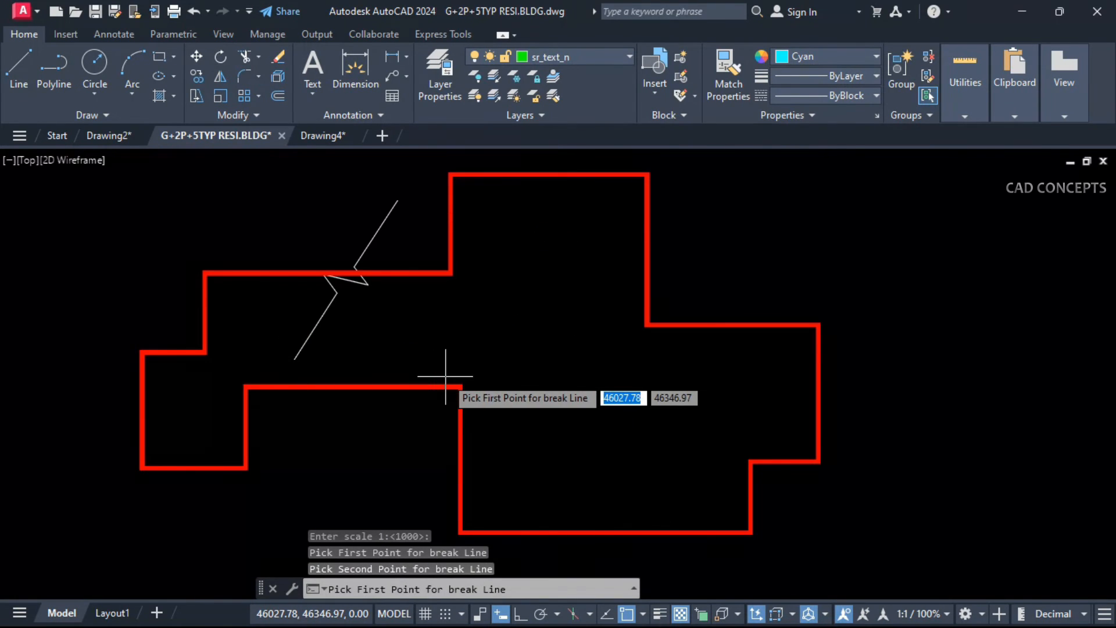
key("Escape")
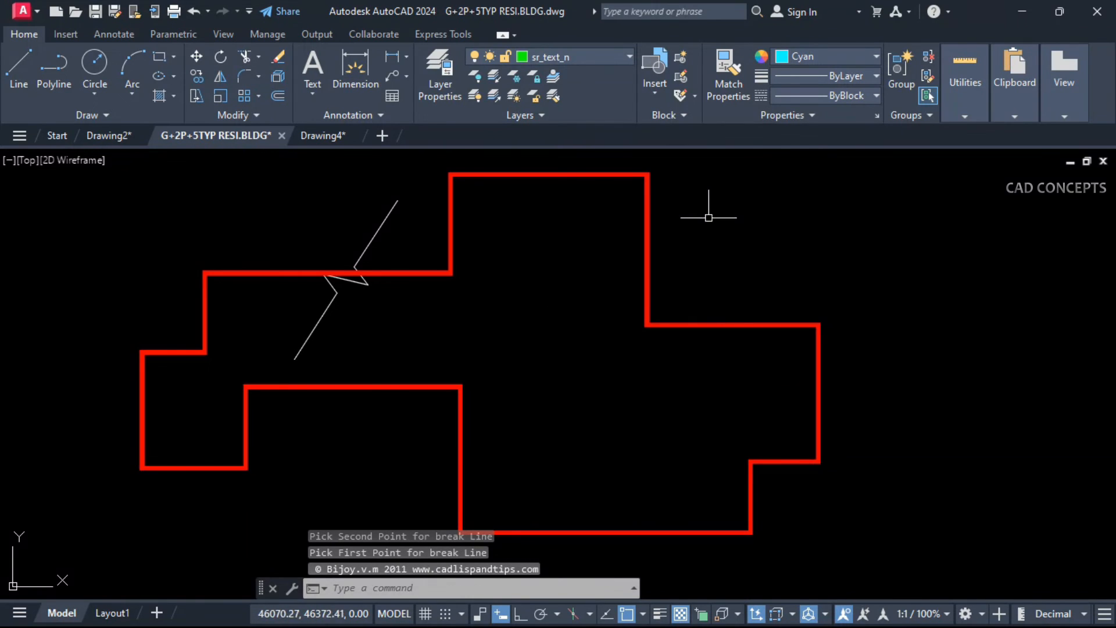
Draw another BRE break line at scale 1:1000 diagonally across the outline's upper-right vertical edge
type("BRE")
key("Return")
key("Return")
left_click(709, 207)
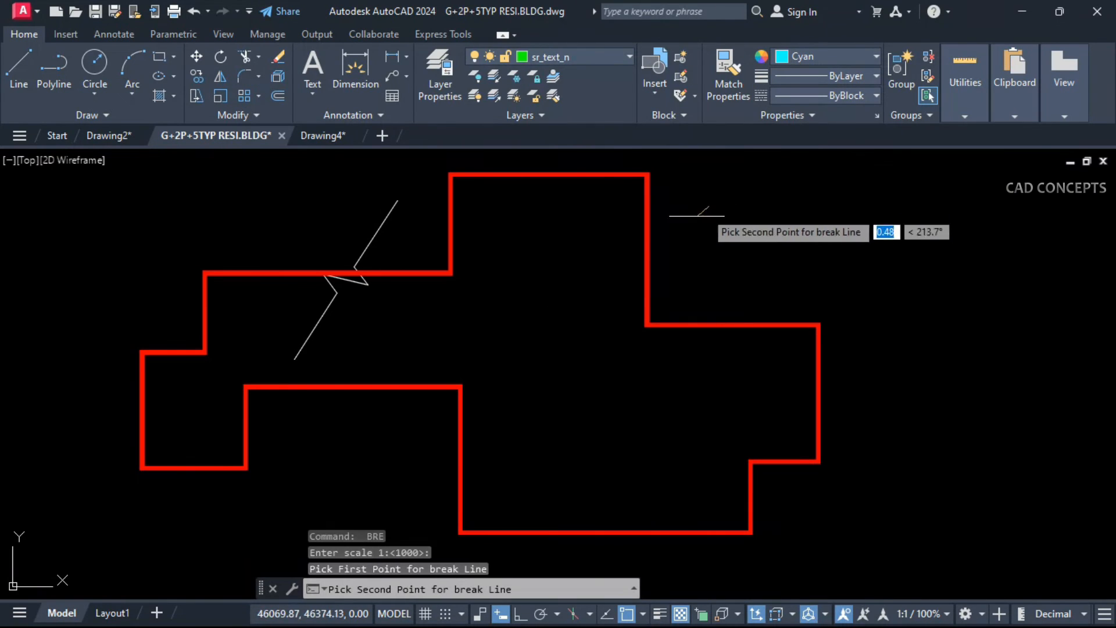
left_click(579, 291)
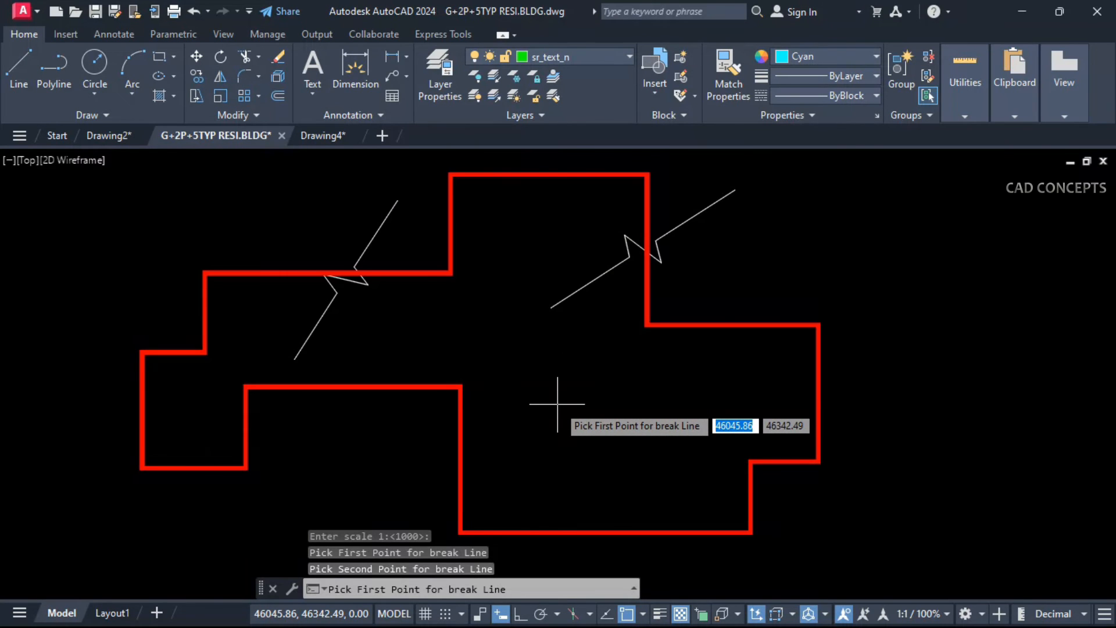
key("Return")
Draw a steep break line at scale 1:1000 across the bottom edge of the outline's lower-left part
key("Return")
key("Return")
left_click(192, 408)
left_click(166, 542)
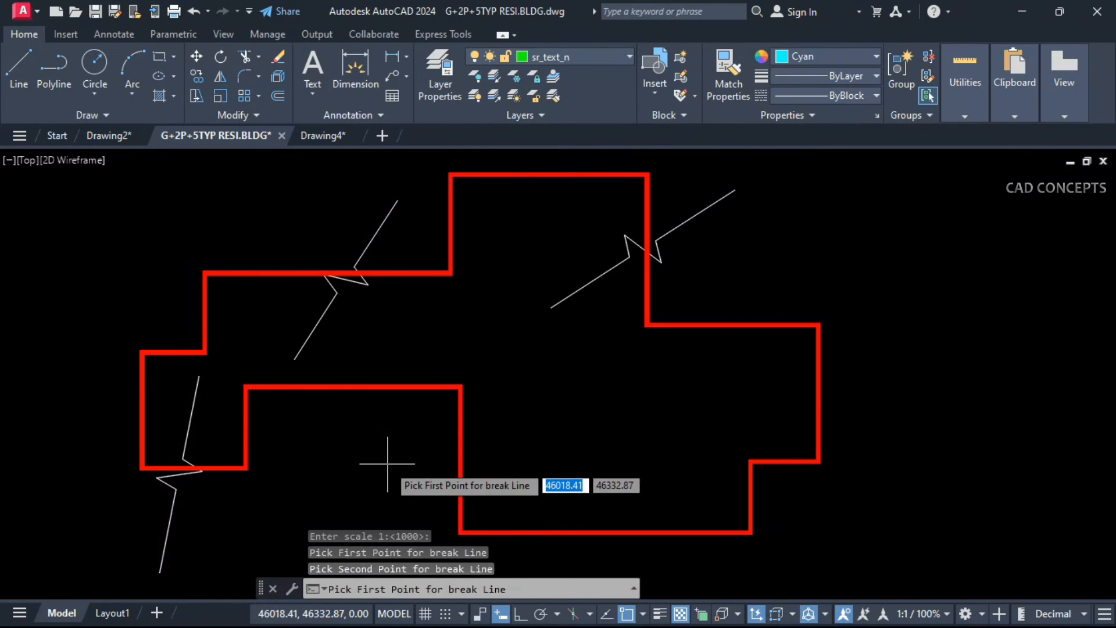
key("Return")
Draw a break line at scale 1:1000 across the outline's inner lower-left horizontal edge and end the command
key("Return")
key("Return")
left_click(424, 323)
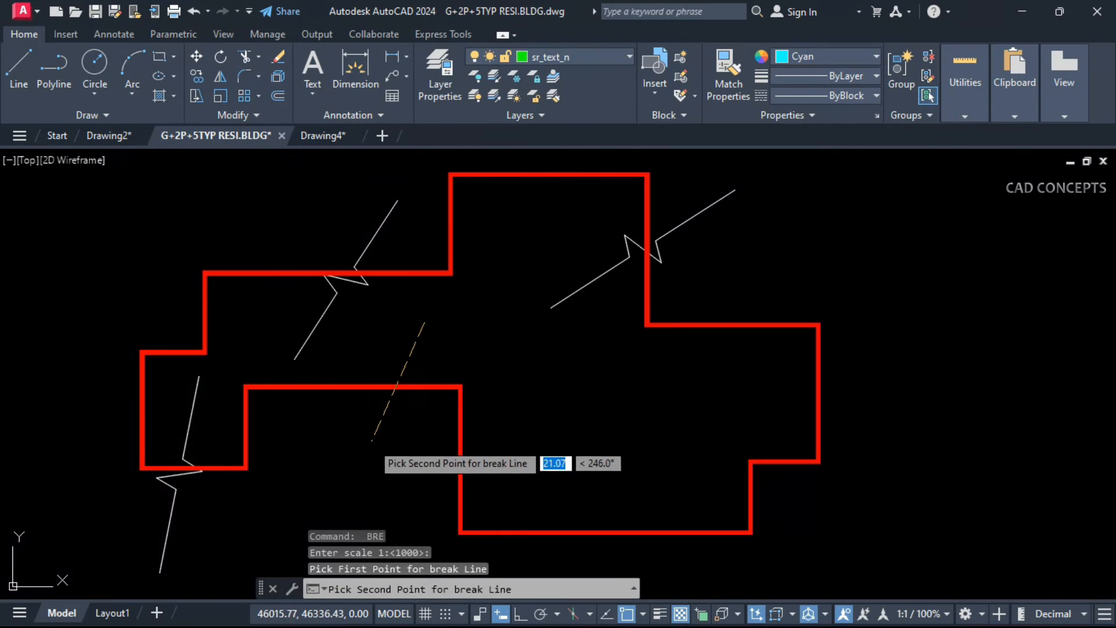
left_click(362, 459)
key("Escape")
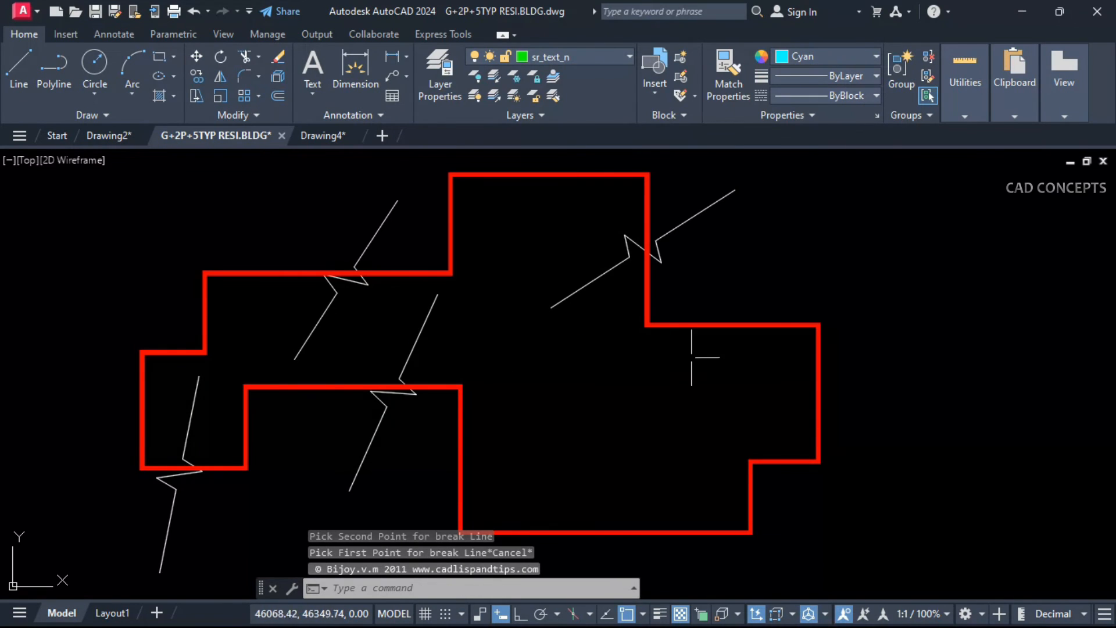
Use PIP to draw pipe end symbols across the red outline's right-hand horizontal edge and its long bottom edge
type("PIP")
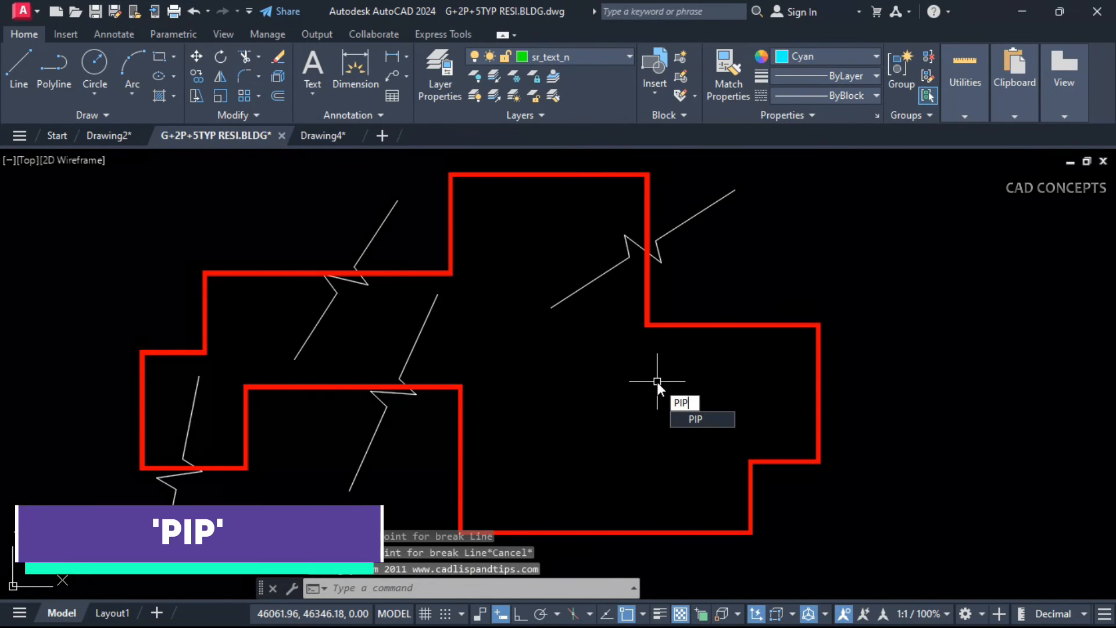
key("Return")
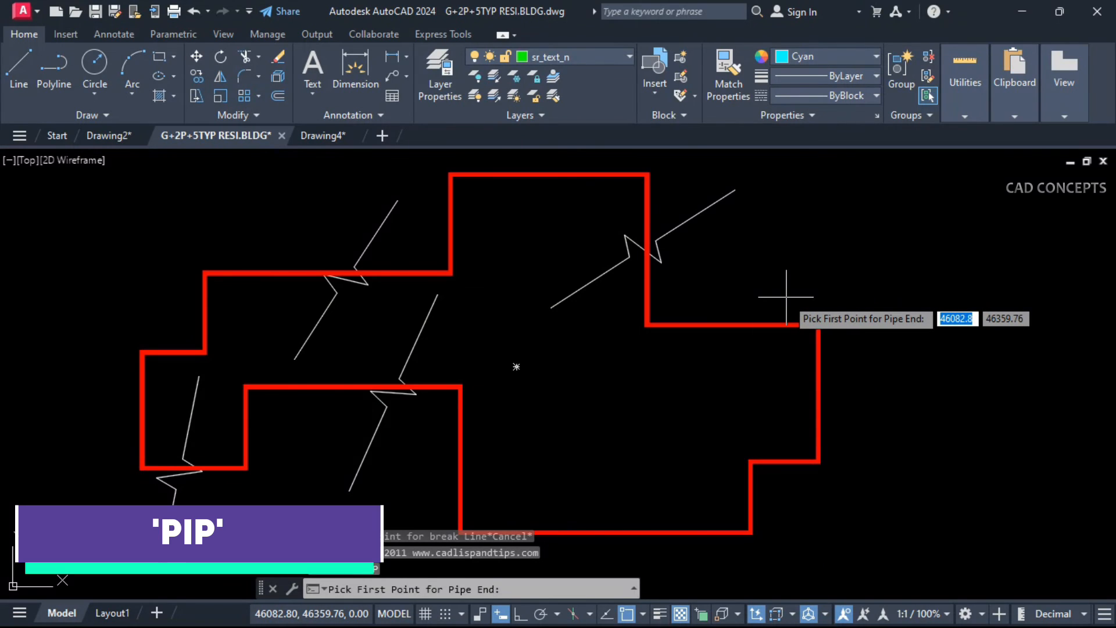
left_click(786, 297)
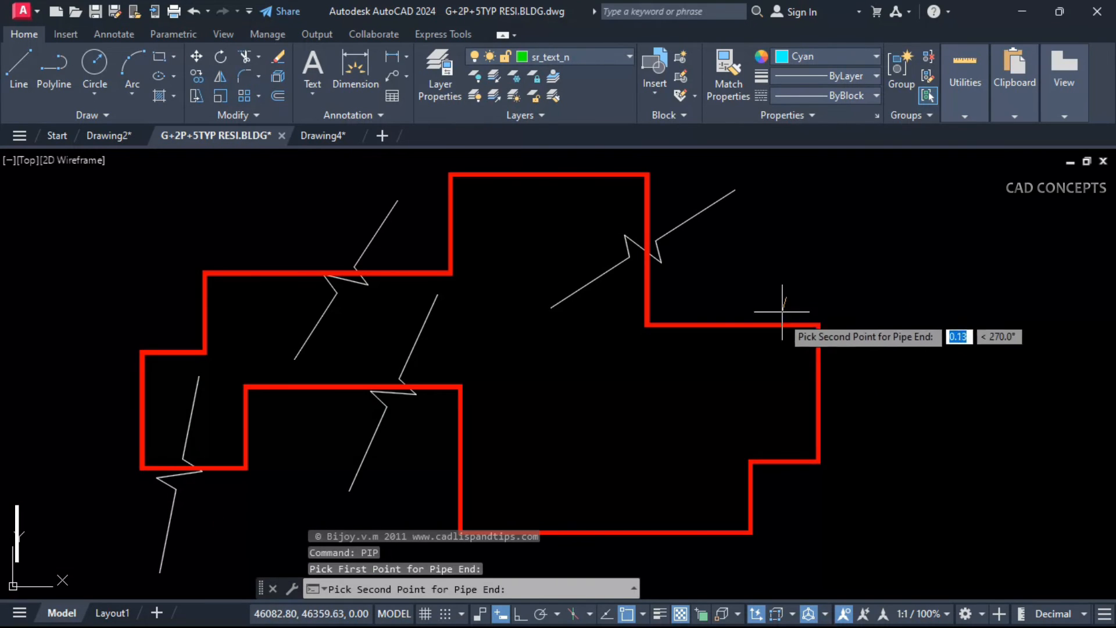
left_click(759, 375)
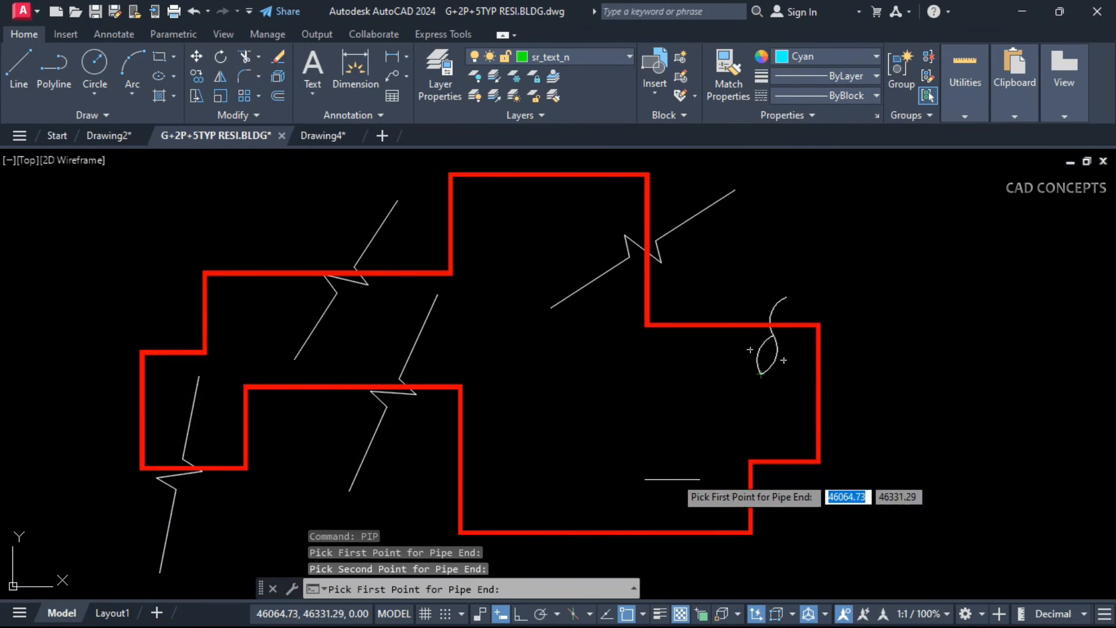
left_click(649, 556)
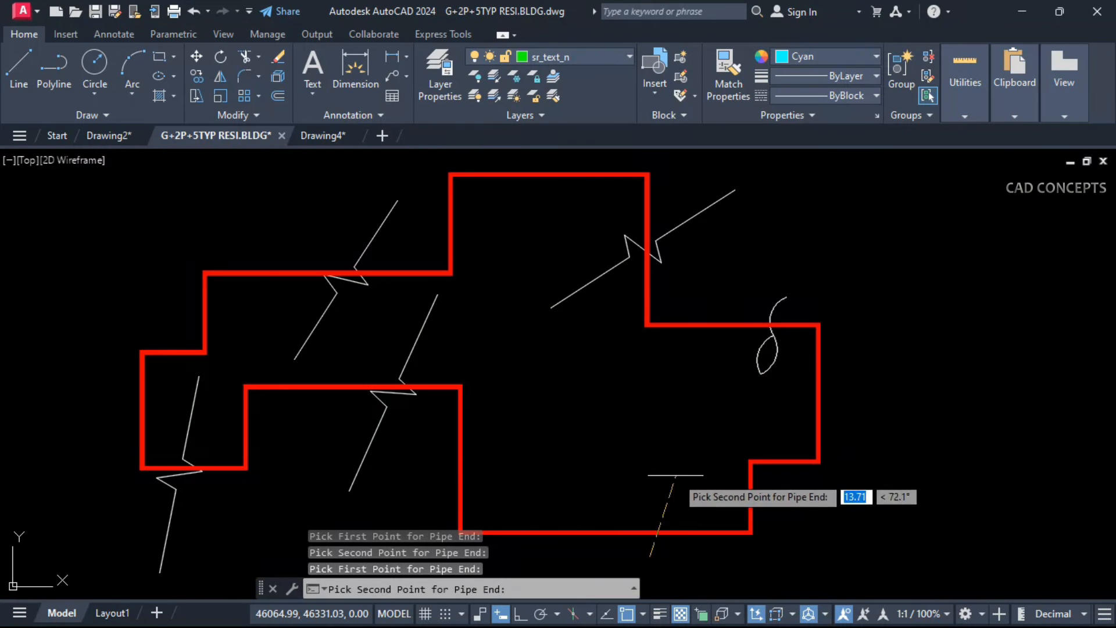
left_click(676, 476)
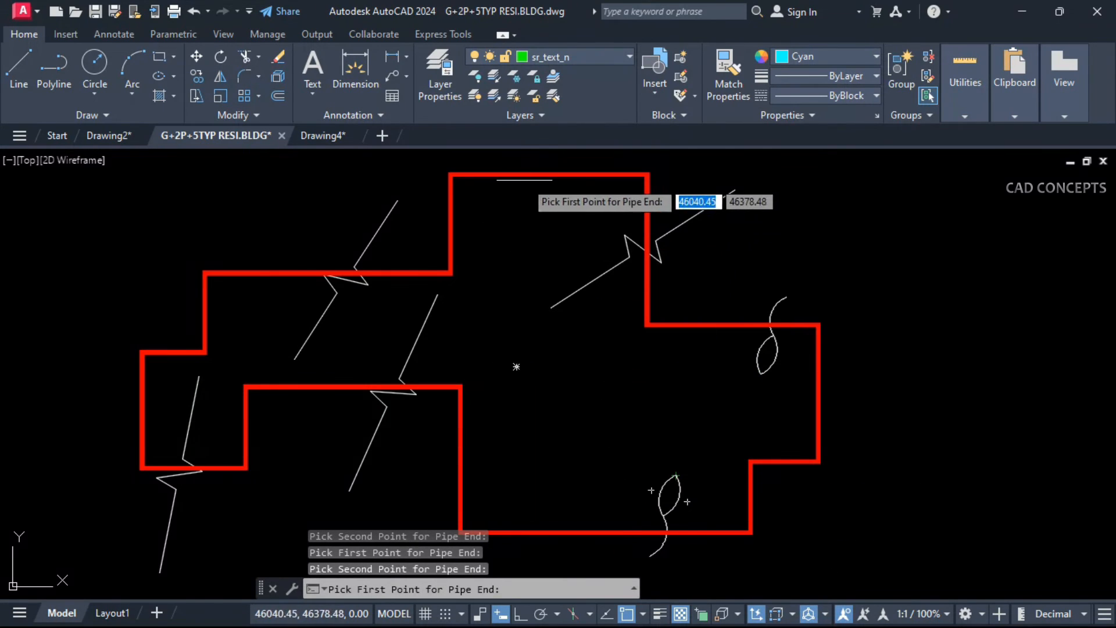
Draw pipe end symbols across the outline's top edge, the inner lower vertical edge and the upper-left horizontal edge
left_click(536, 157)
left_click(513, 229)
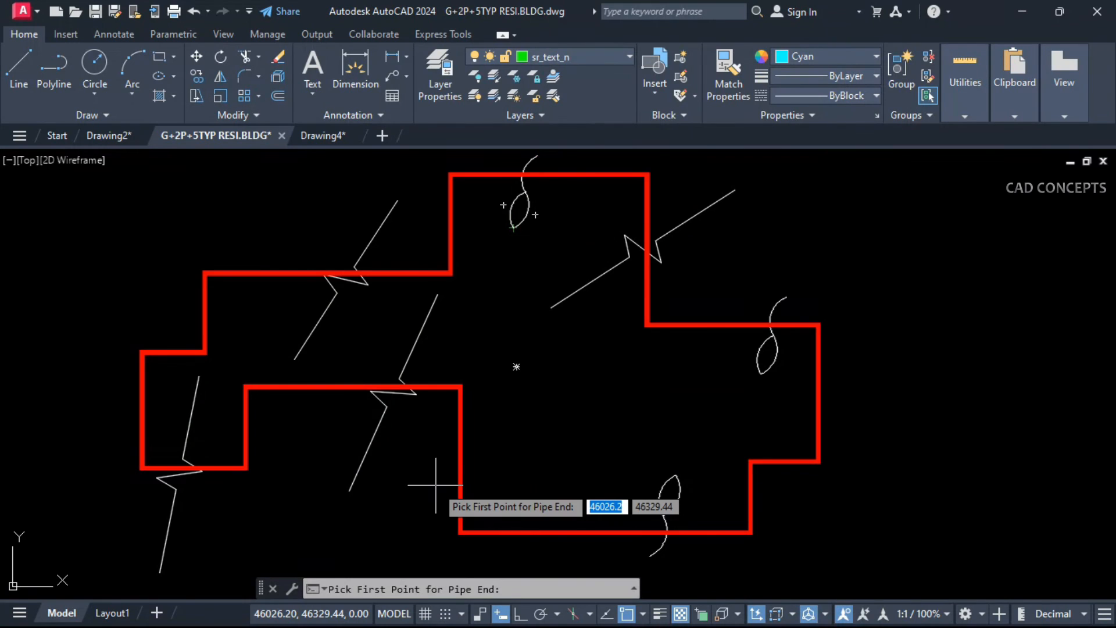
left_click(426, 504)
left_click(475, 441)
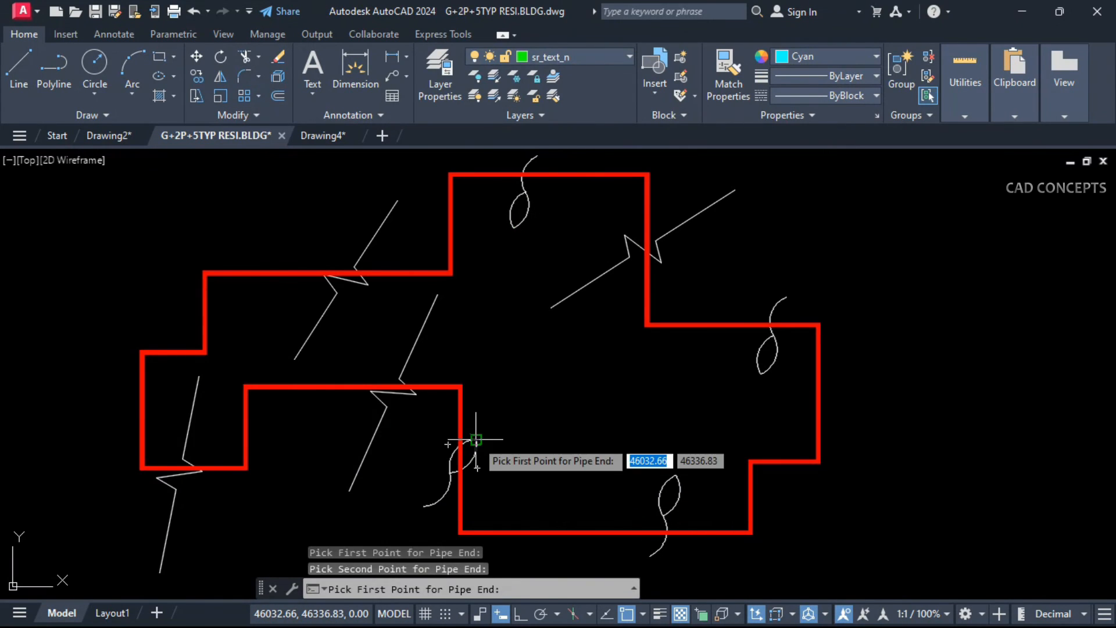
Draw pipe end symbols across the short lower-right horizontal edge and beside the upper-right inner corner, and end the PIP command
left_click(759, 430)
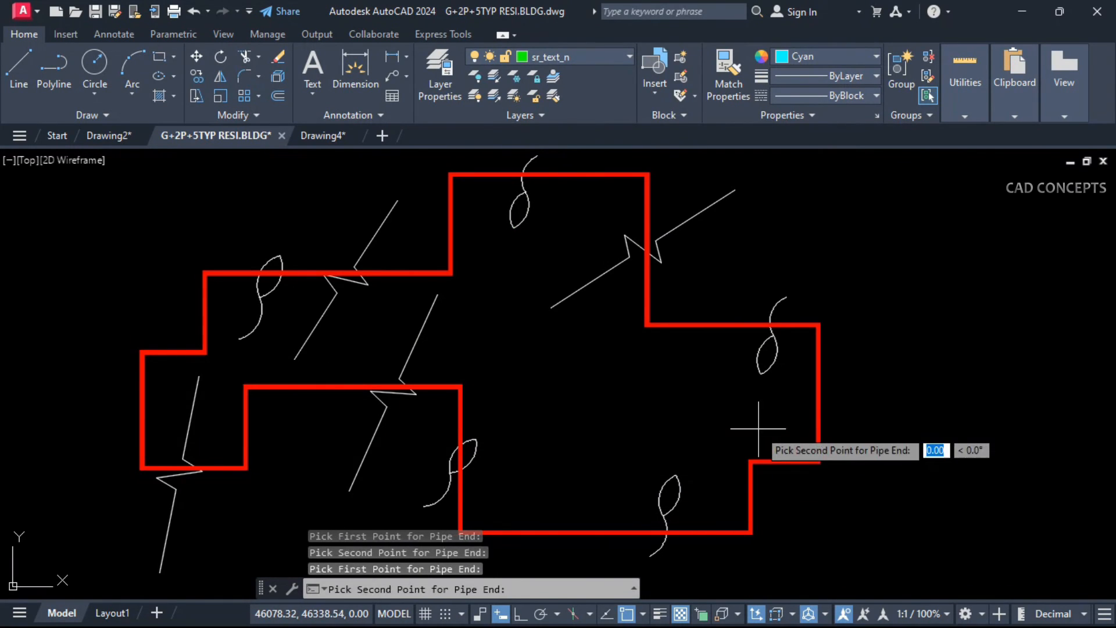
left_click(775, 470)
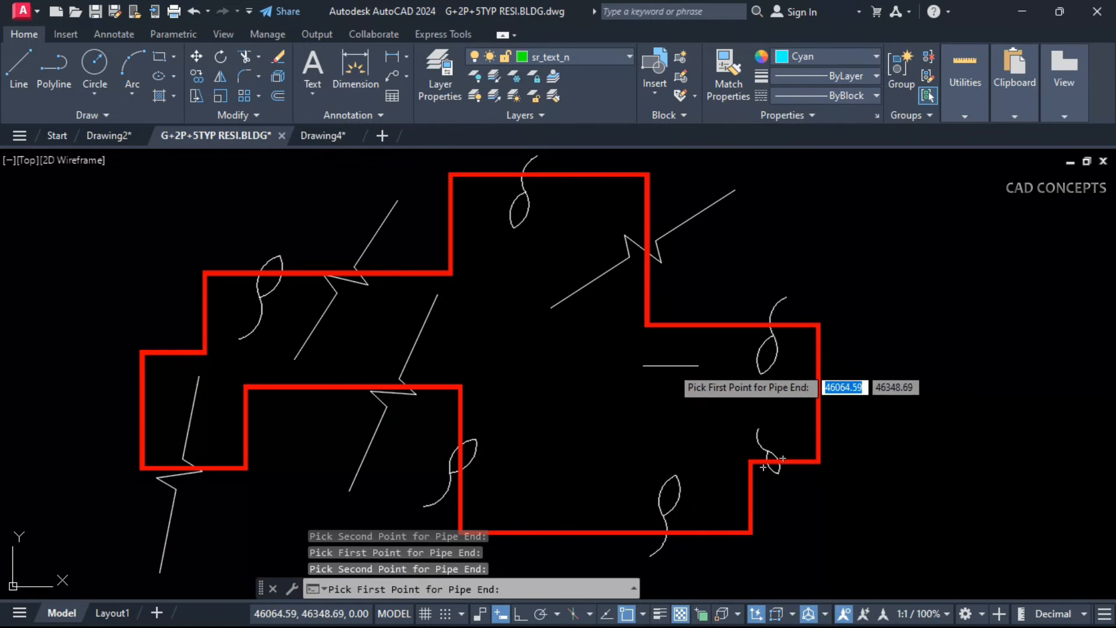
left_click(652, 321)
left_click(683, 327)
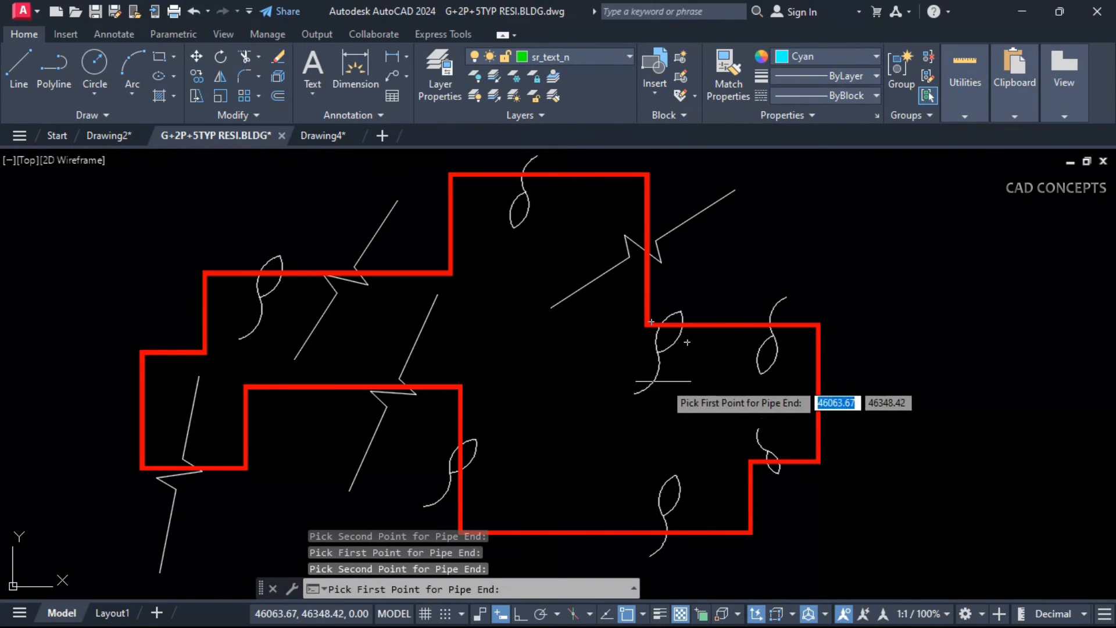
key("Escape")
key("Escape")
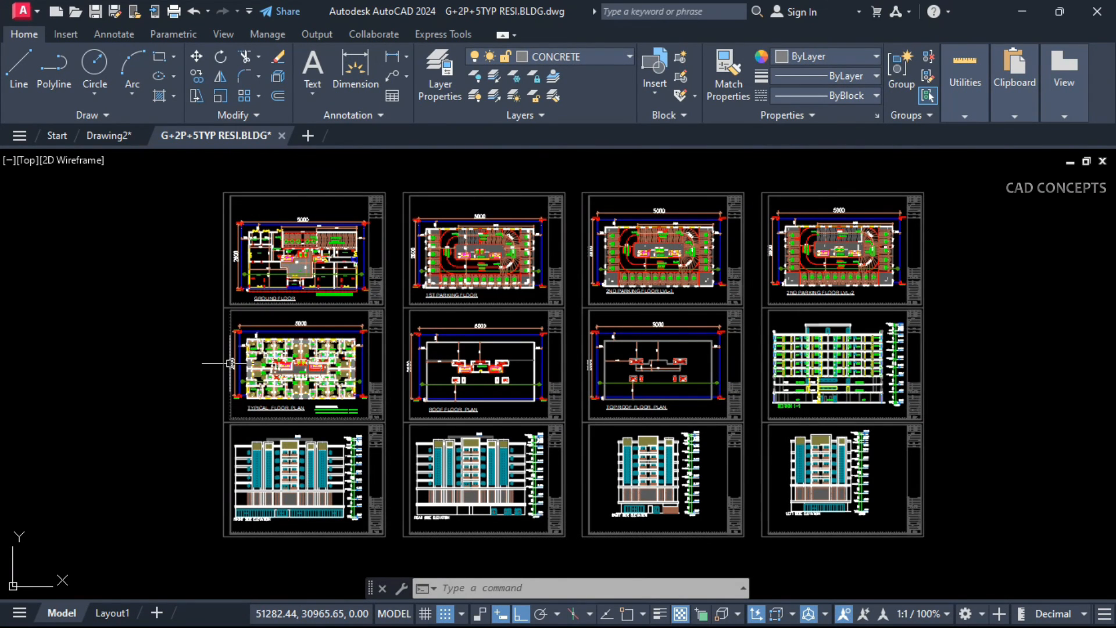
Run BGGREY to turn the model space background grey behind the building sheets
mouse_move(231, 364)
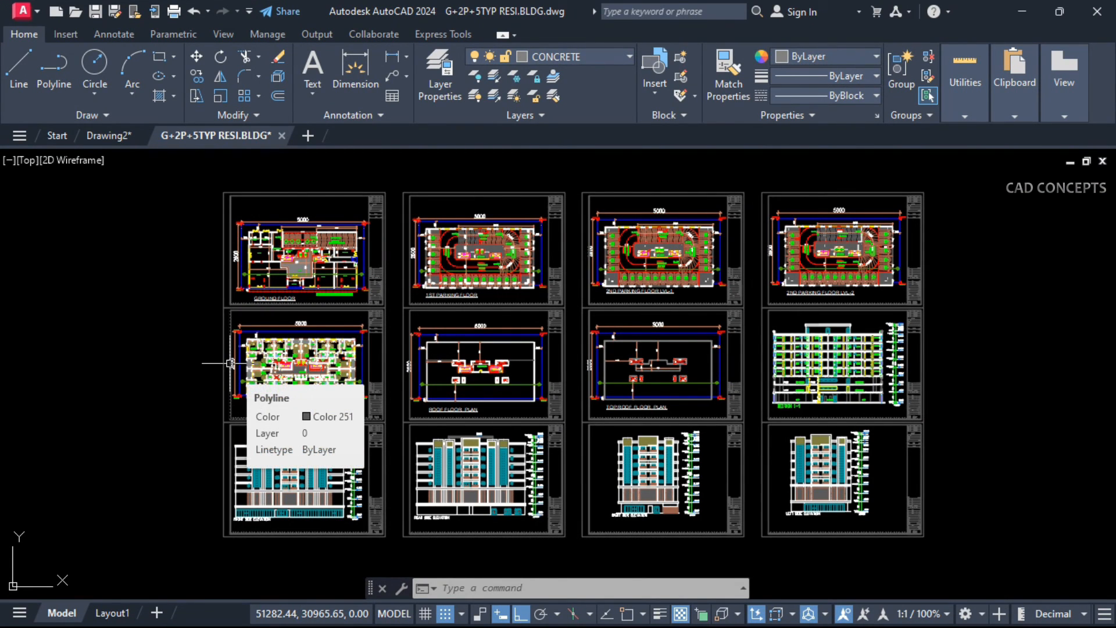
type("BGGREY")
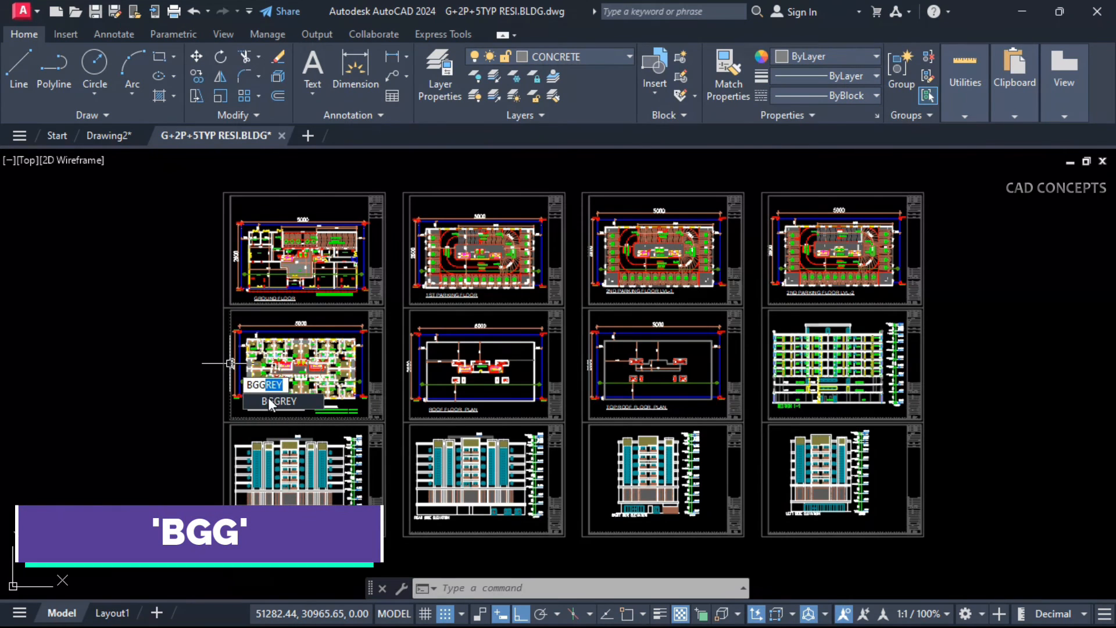
left_click(276, 401)
scroll(170, 224, "up", 1)
scroll(154, 236, "down", 1)
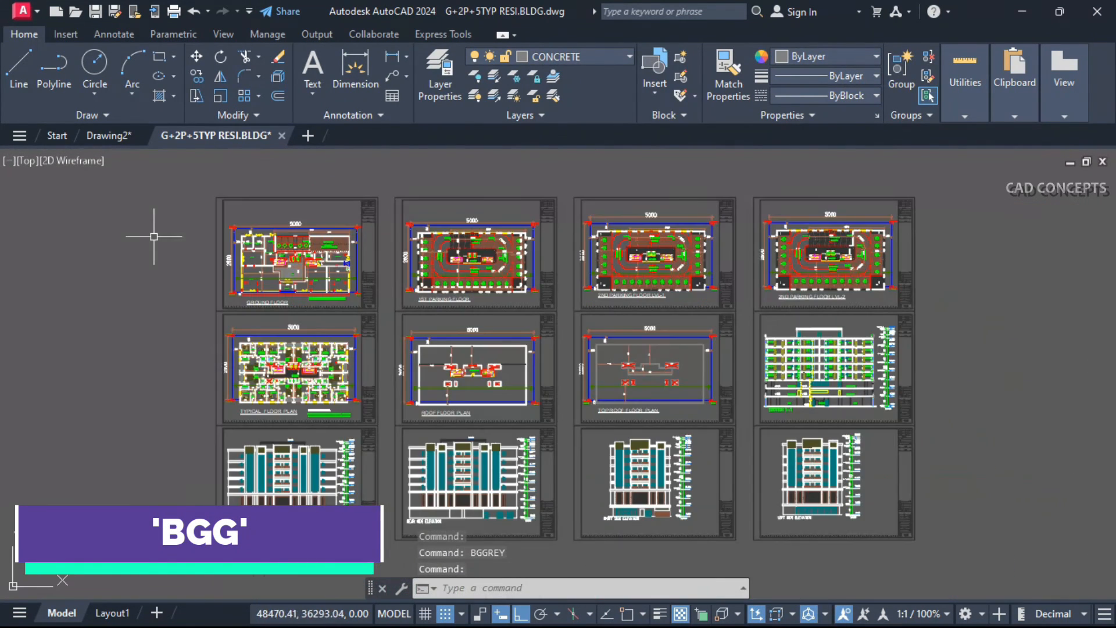
Run BGBLACK to turn the model space background black behind the building sheets
scroll(465, 279, "down", 2)
scroll(518, 266, "down", 1)
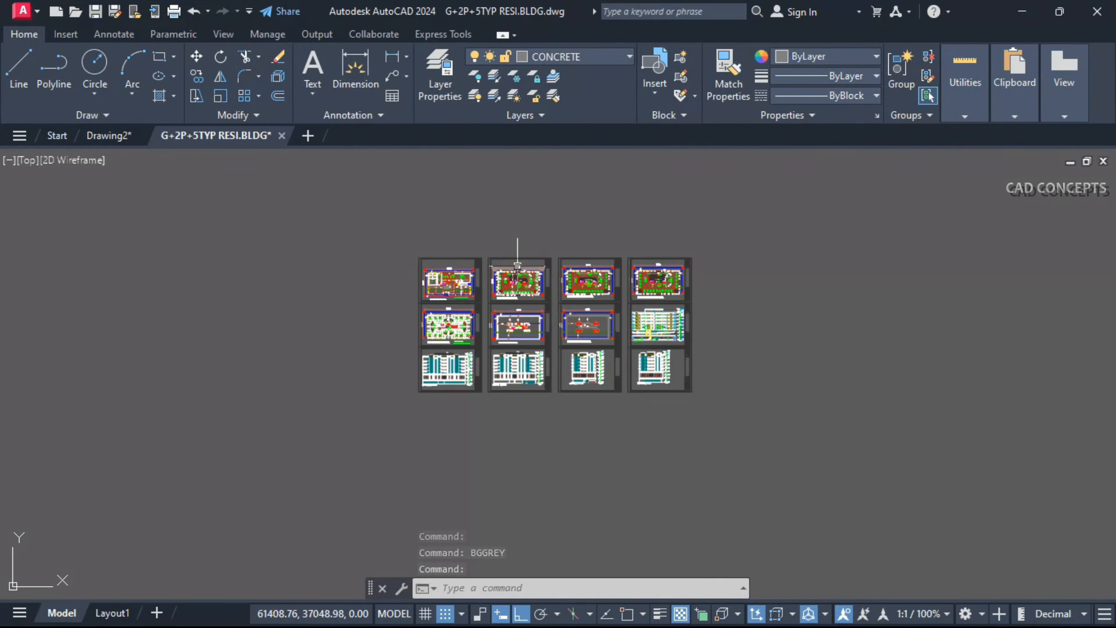
scroll(517, 265, "up", 2)
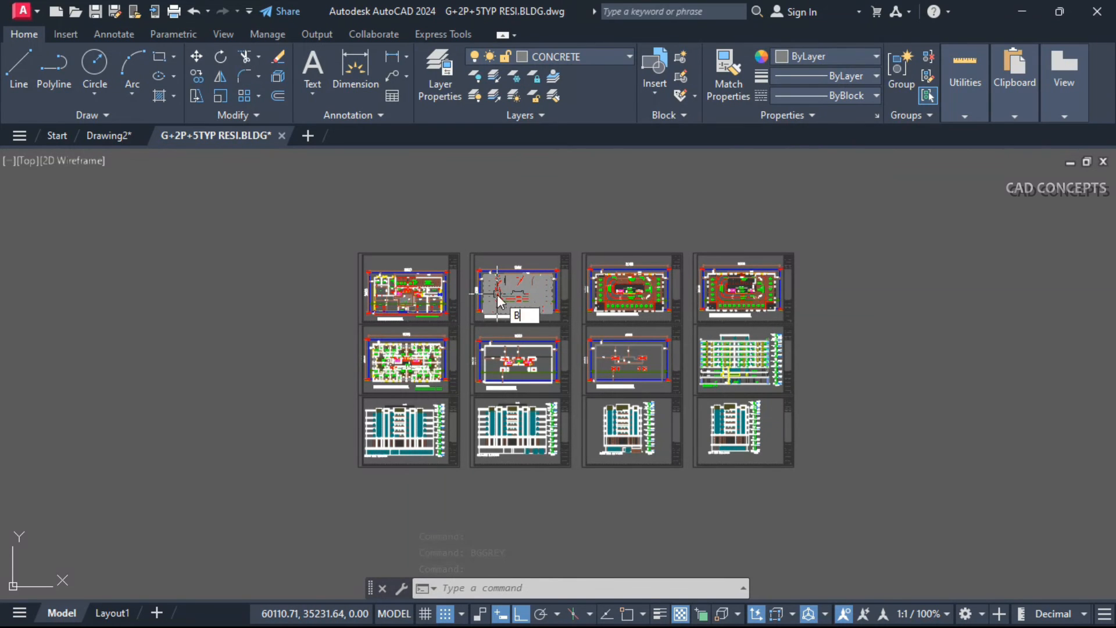
type("GB")
key("Return")
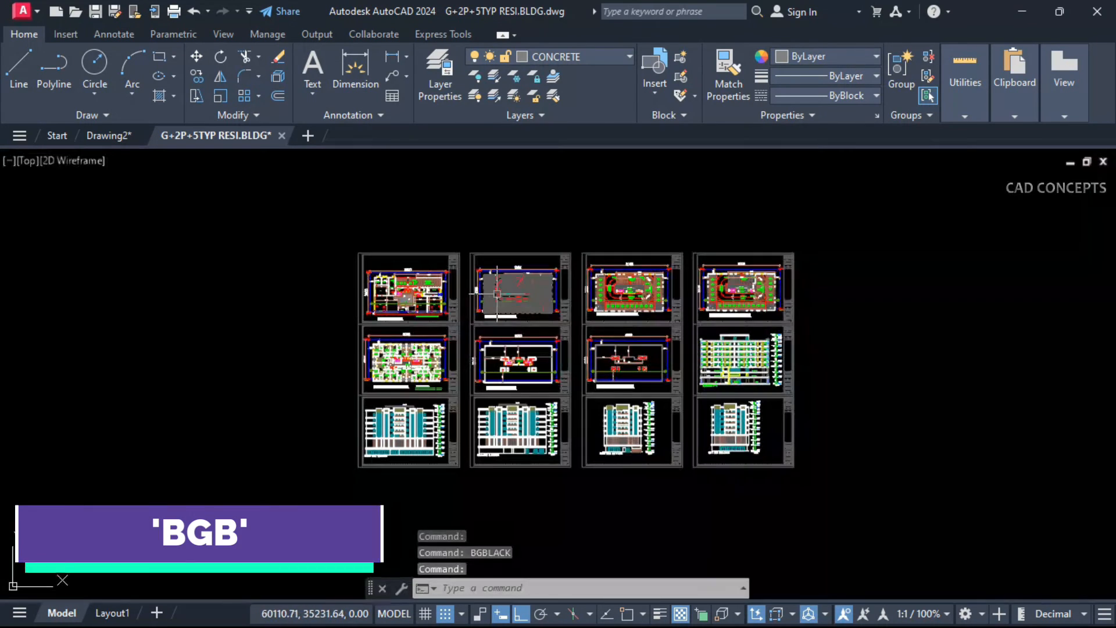
Switch the model space background to grey with BGGREY, and return it to black with BGBLACK
type("GREY")
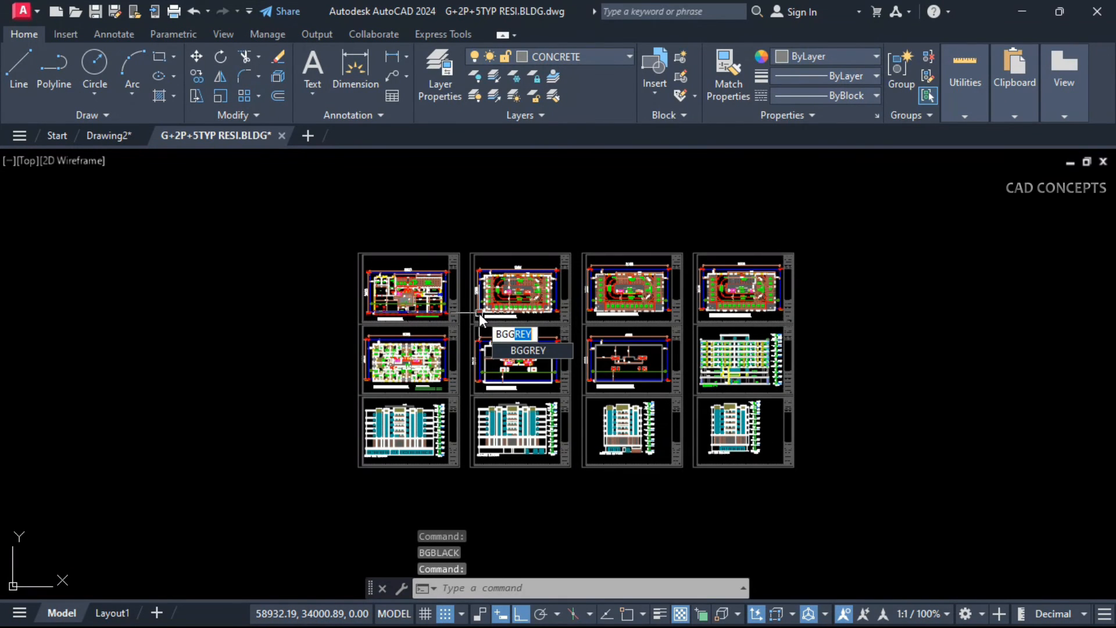
key("Return")
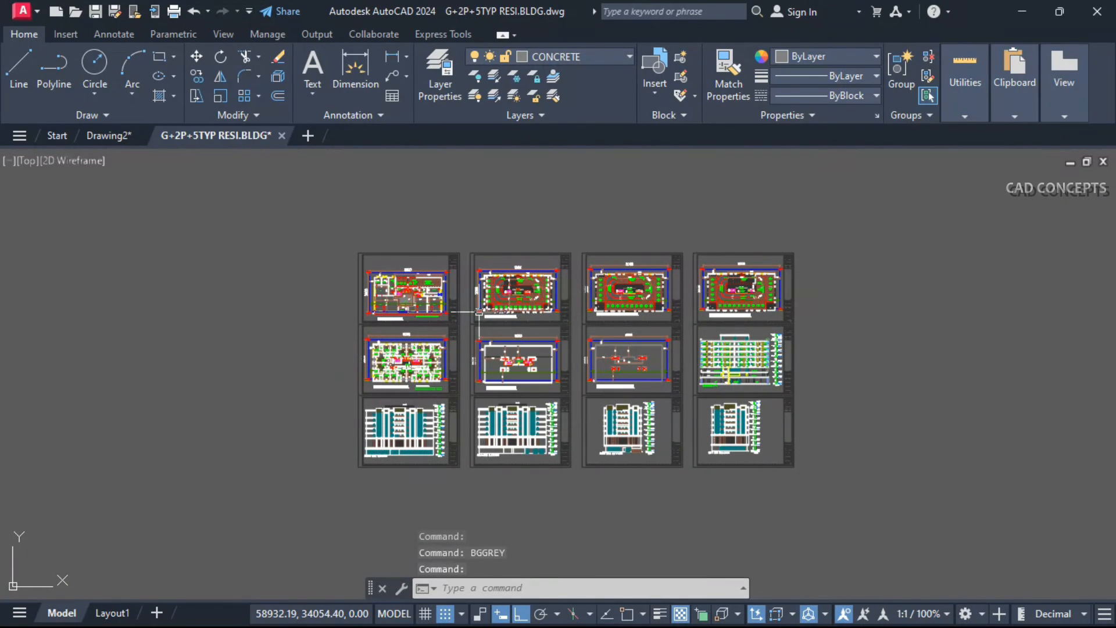
type("BGBLACK")
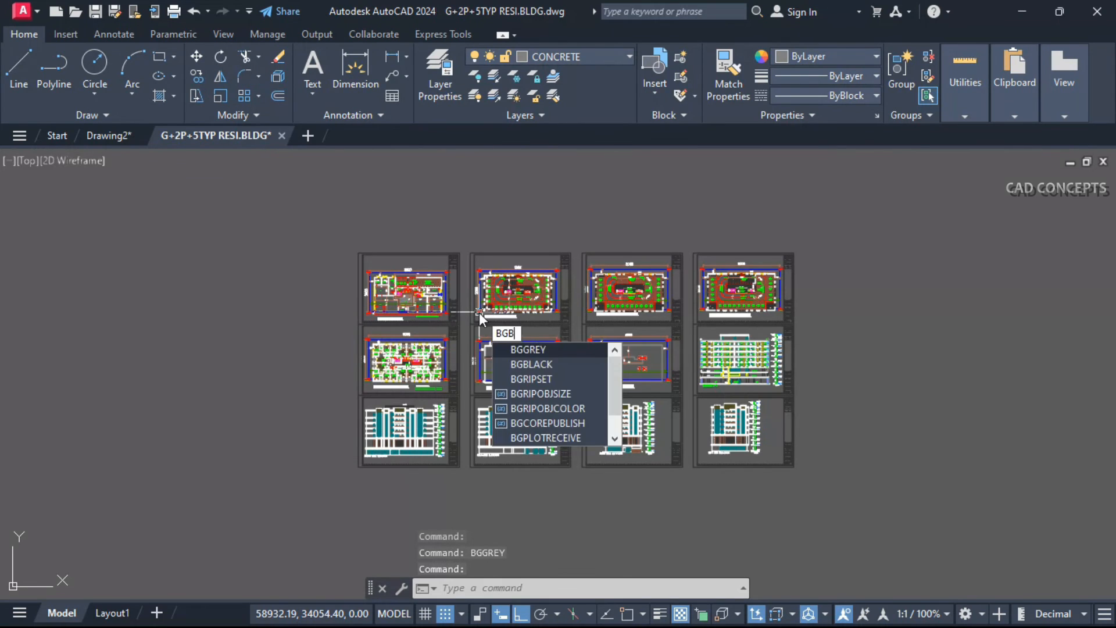
key("Return")
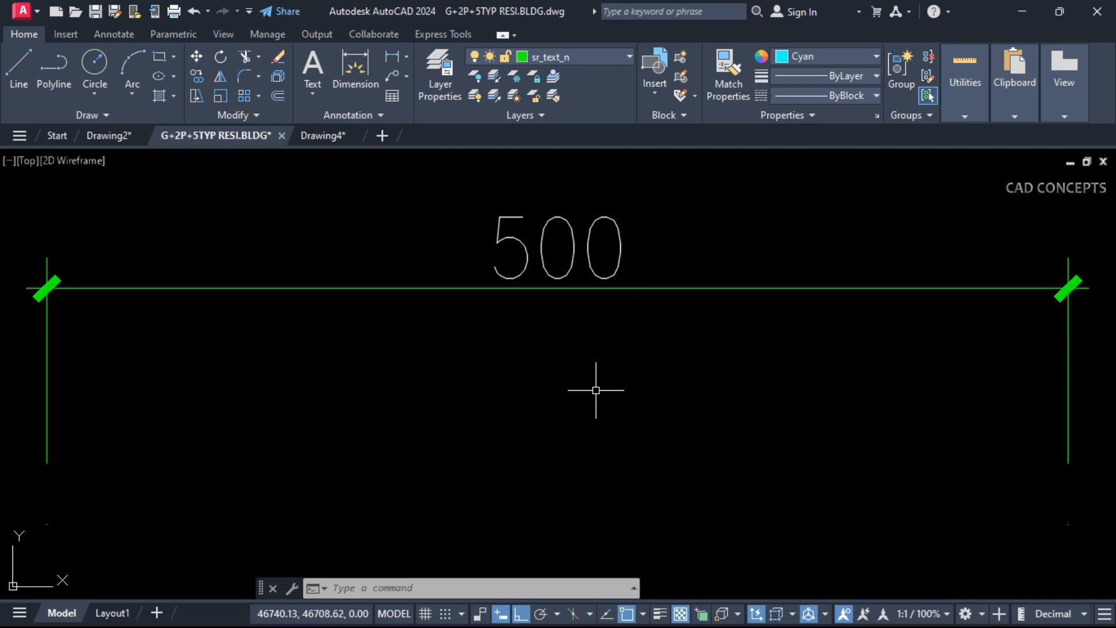
Use D2 to add the secondary text (Arch.) below the line of the 500 dimension, and end the command
type("d2")
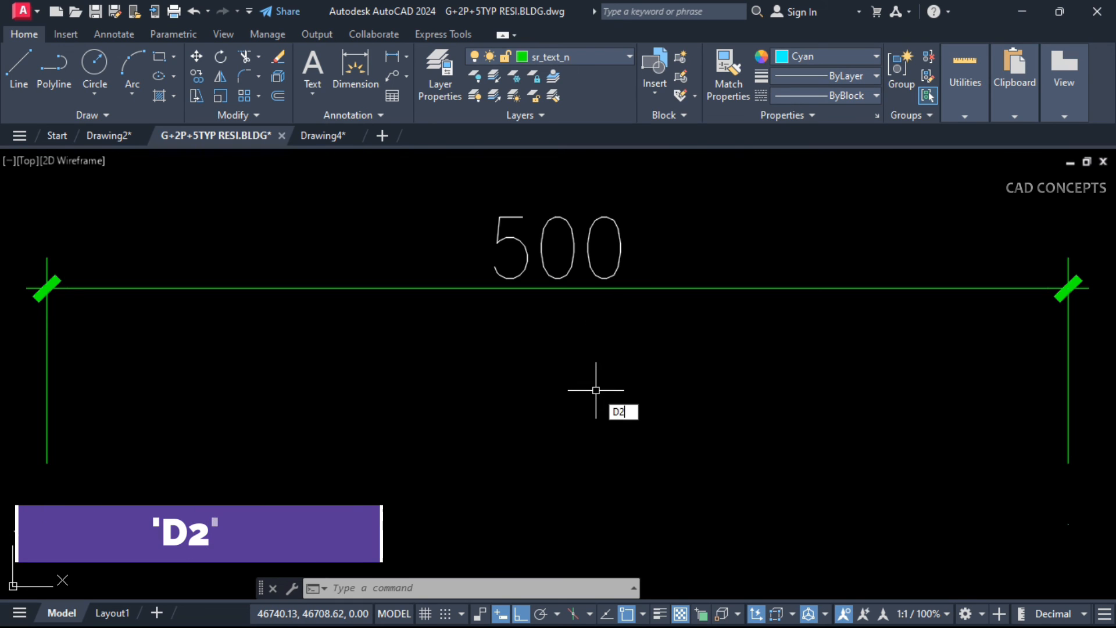
key("Return")
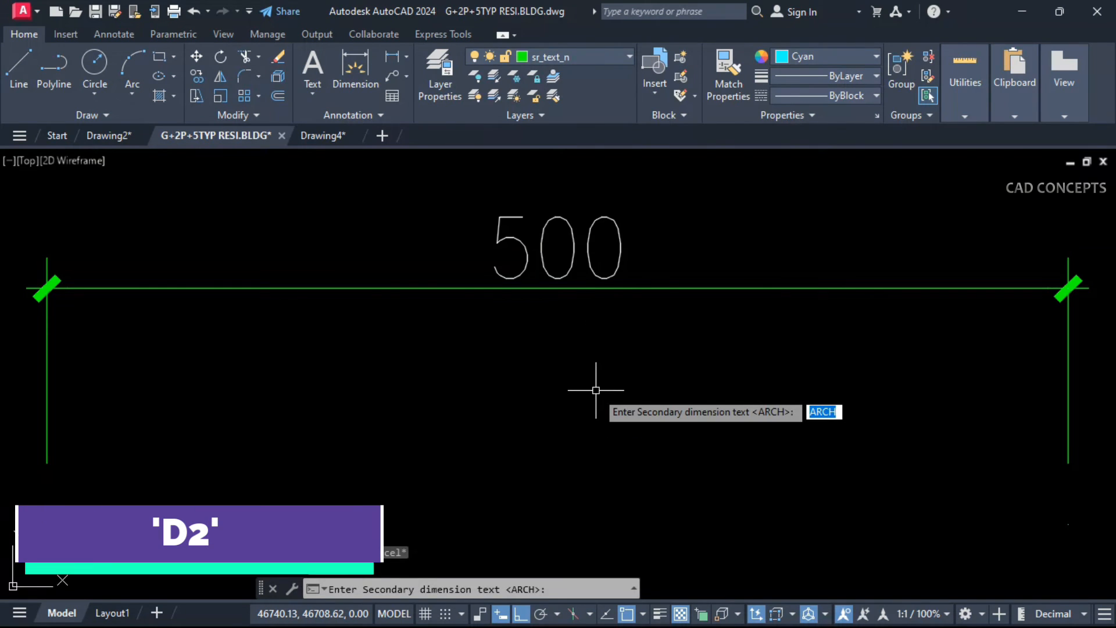
type("Arch.)")
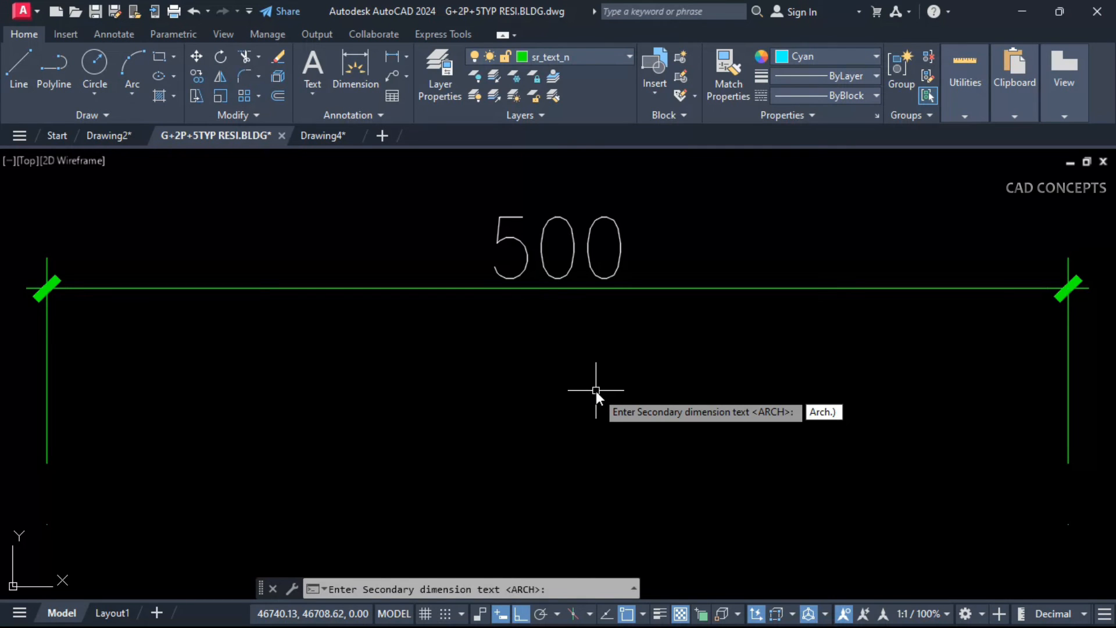
key("Return")
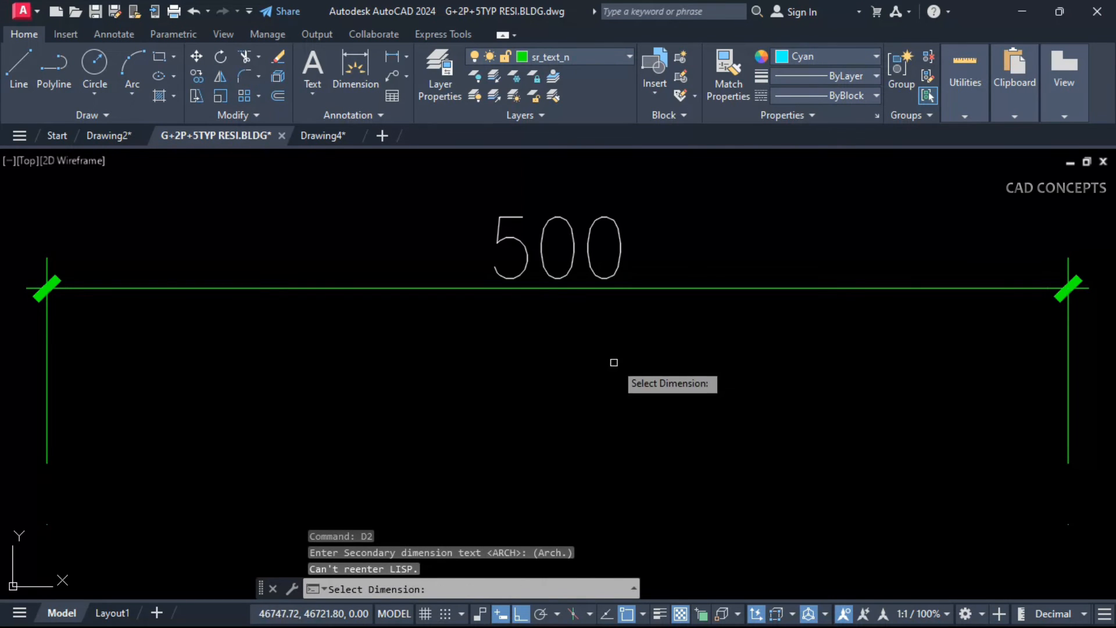
left_click(555, 286)
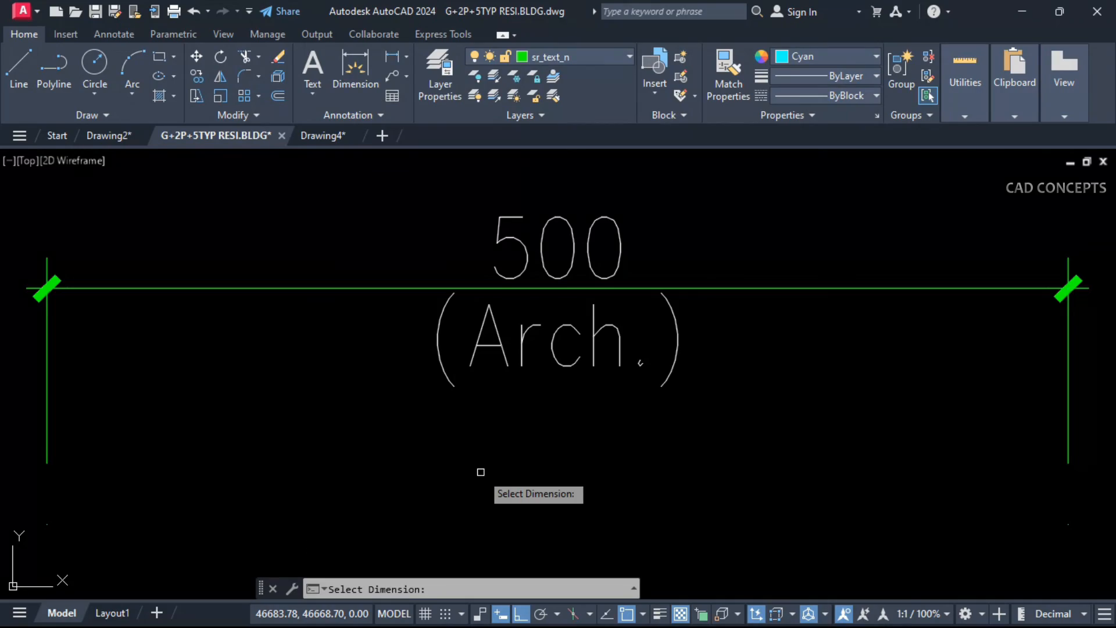
key("Escape")
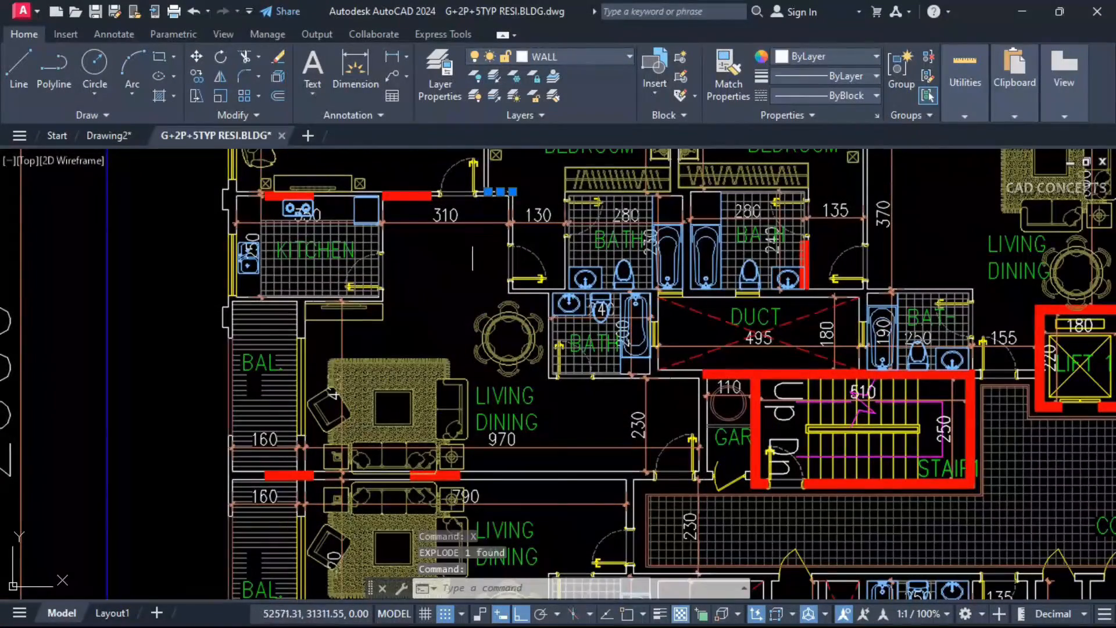
Run ELAY and pick a wall piece and elevation objects to erase everything on their layers
type("ELAY")
key("Return")
left_click(499, 195)
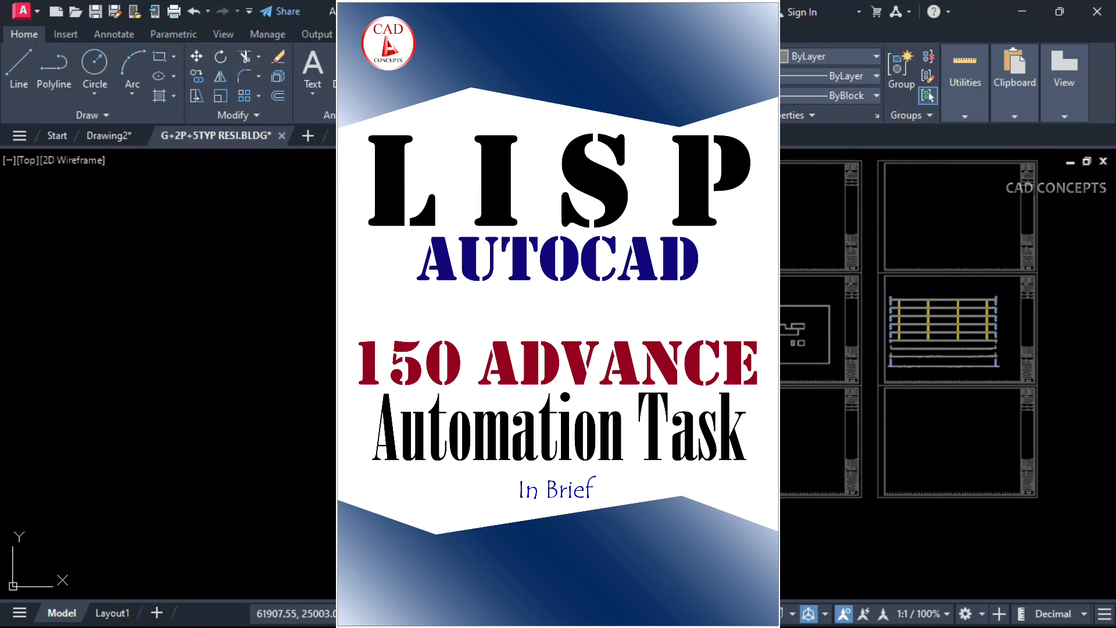
left_click(917, 347)
left_click(958, 339)
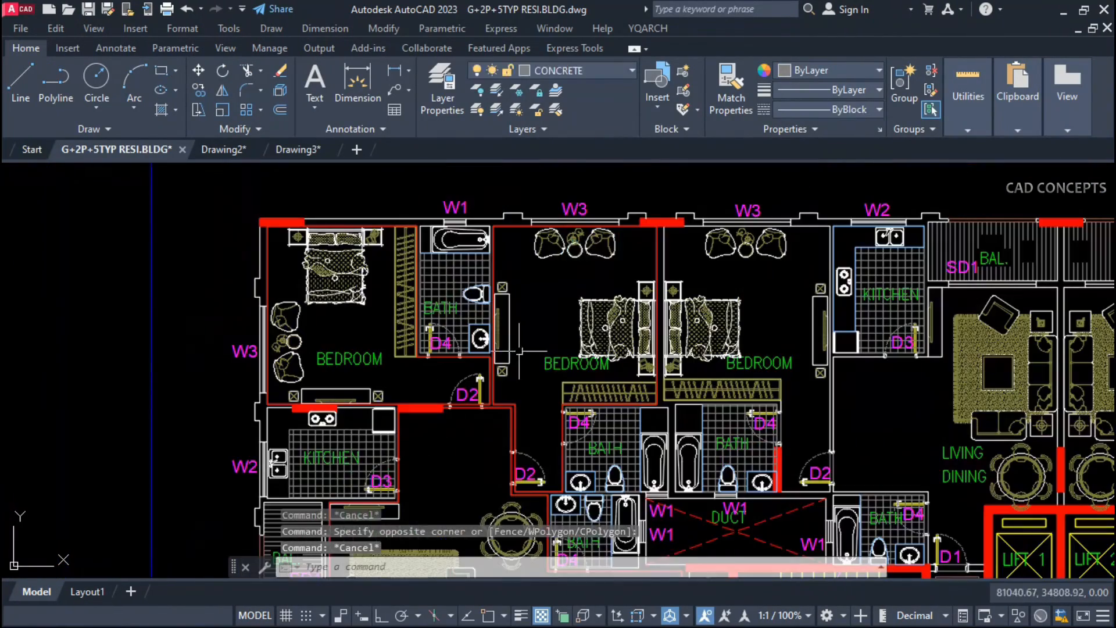
Try to erase everything inside the upper-left bedroom's red polyline with EICP
scroll(435, 408, "down", 2)
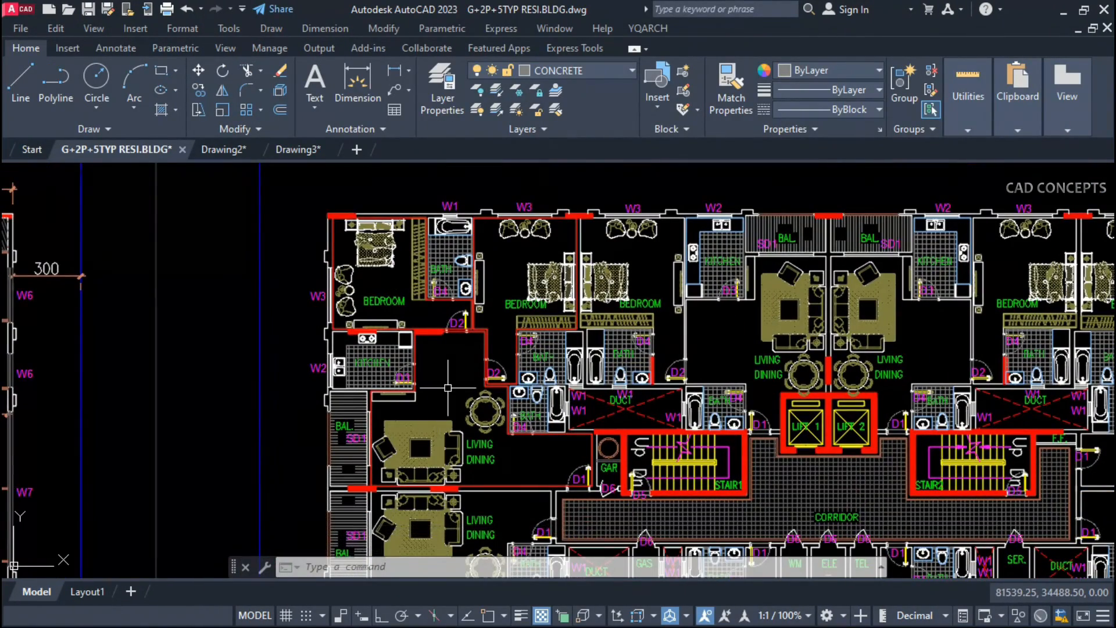
key("Return")
scroll(452, 343, "up", 4)
middle_click_drag(454, 340, 600, 504)
left_click(600, 505)
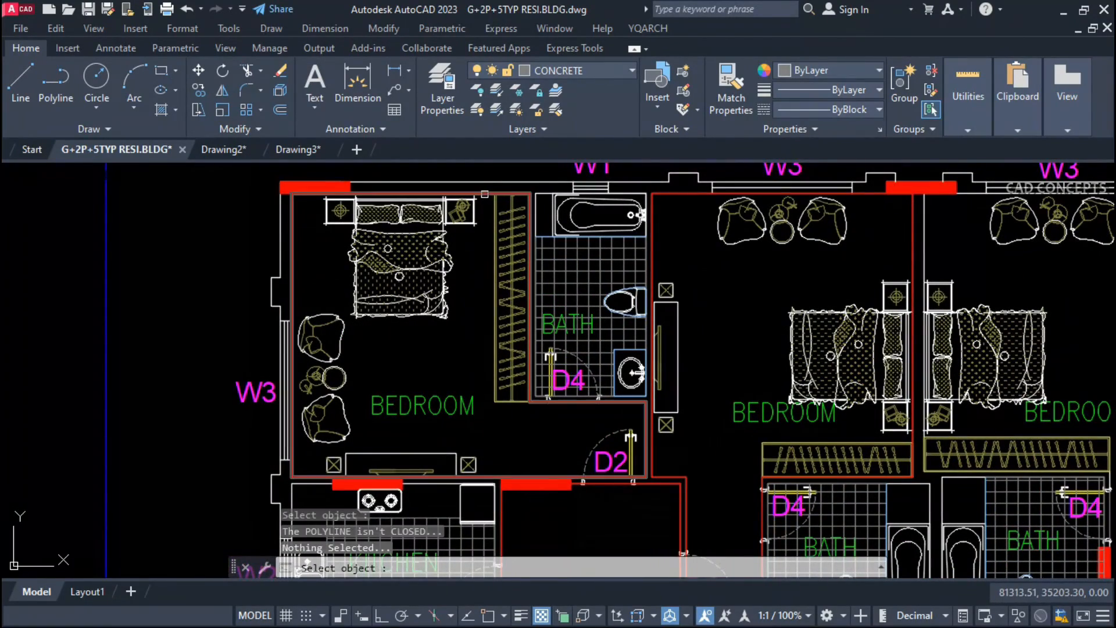
Fillet the upper-right corner of the left bedroom's red outline beside the wardrobe to close the polyline
key("Escape")
type("f")
key("Return")
left_click(485, 194)
left_click(531, 230)
Run EICP on the left bedroom's closed outline to erase everything inside it
type("erip")
key("Return")
left_click(482, 194)
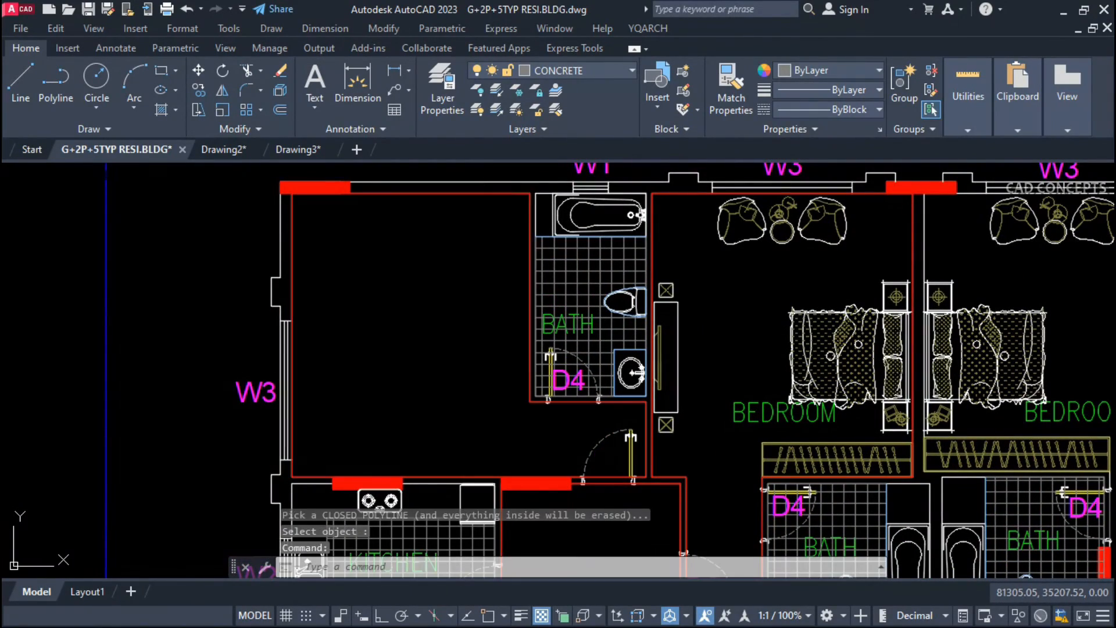
Run EICP on the adjoining red outline to erase the contents of the second bedroom and living area
middle_click_drag(693, 436, 449, 426)
type("erip")
key("Return")
left_click(442, 468)
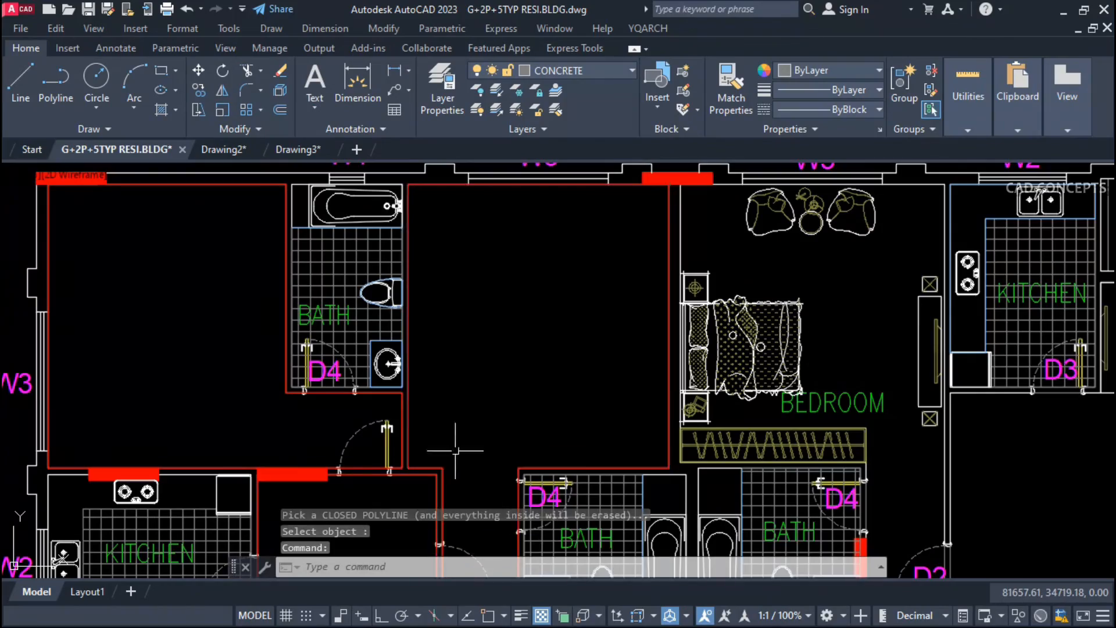
Undo both EICP erasures and the fillet on the left bedroom's outline
middle_click_drag(482, 332, 511, 364)
mouse_move(419, 541)
middle_mouse_down()
mouse_move(504, 287)
mouse_move(501, 304)
middle_mouse_up()
key("ctrl+z")
key("ctrl+z")
key("ctrl+z")
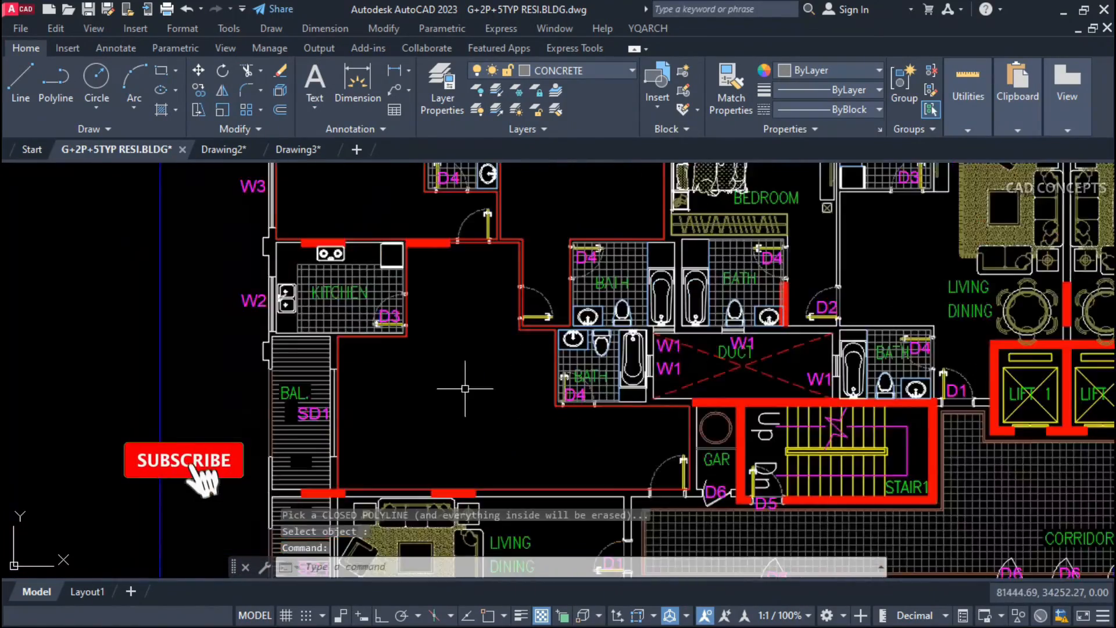
key("ctrl+z")
key("ctrl+z")
key("ctrl+z")
key("ctrl+z")
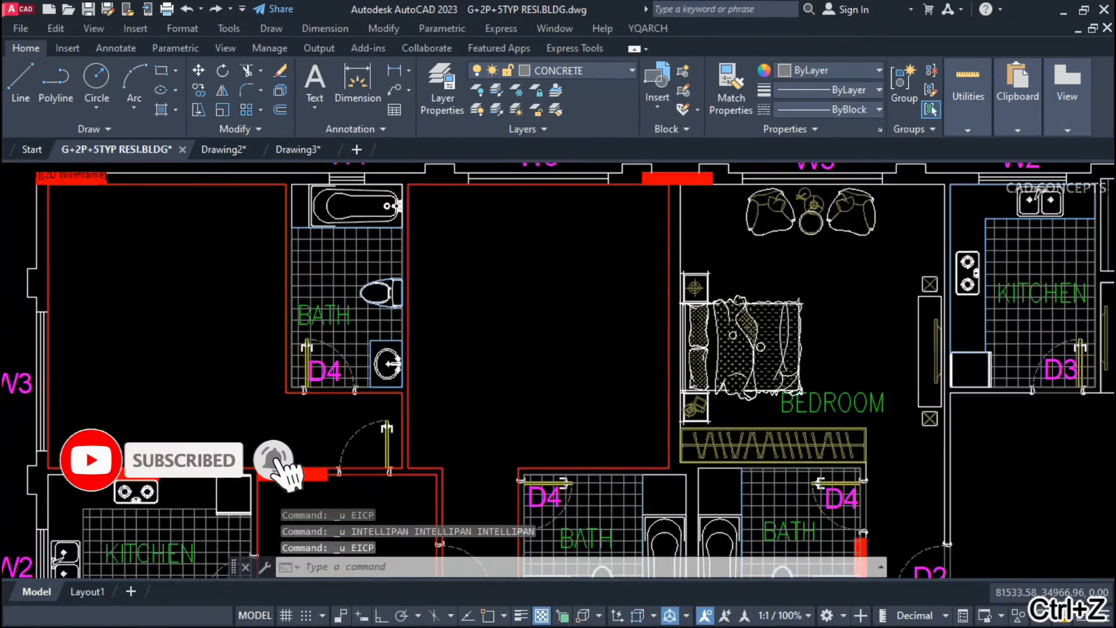
key("ctrl+z")
key("ctrl+z")
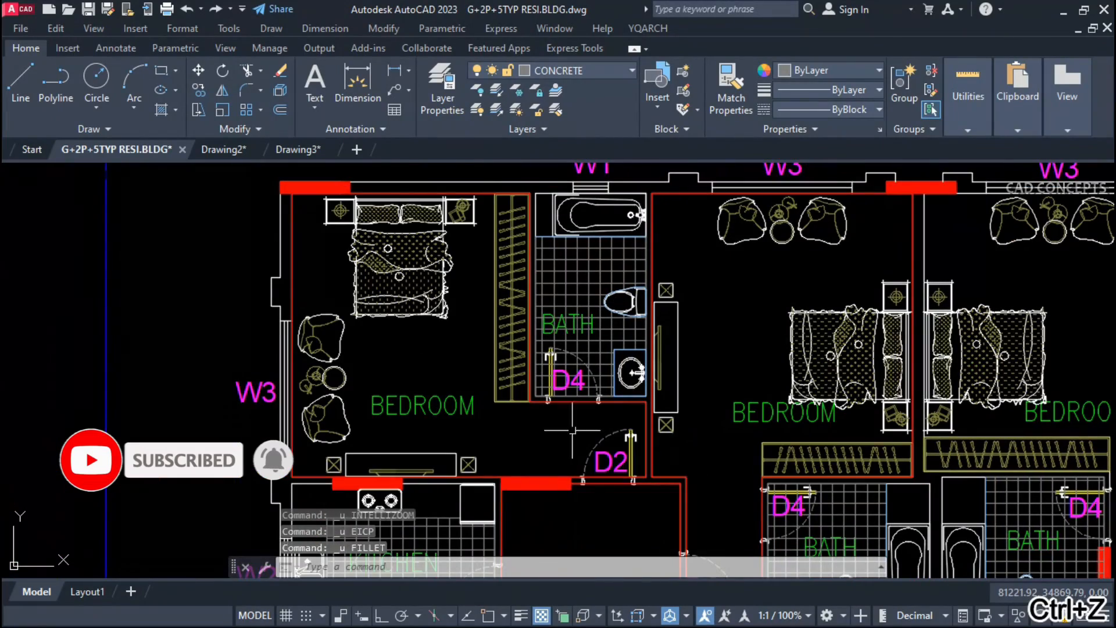
Erase everything inside the red outline around the second bedroom and living area with EICP
type("eicp")
key("Return")
left_click(652, 468)
scroll(625, 474, "down", 2)
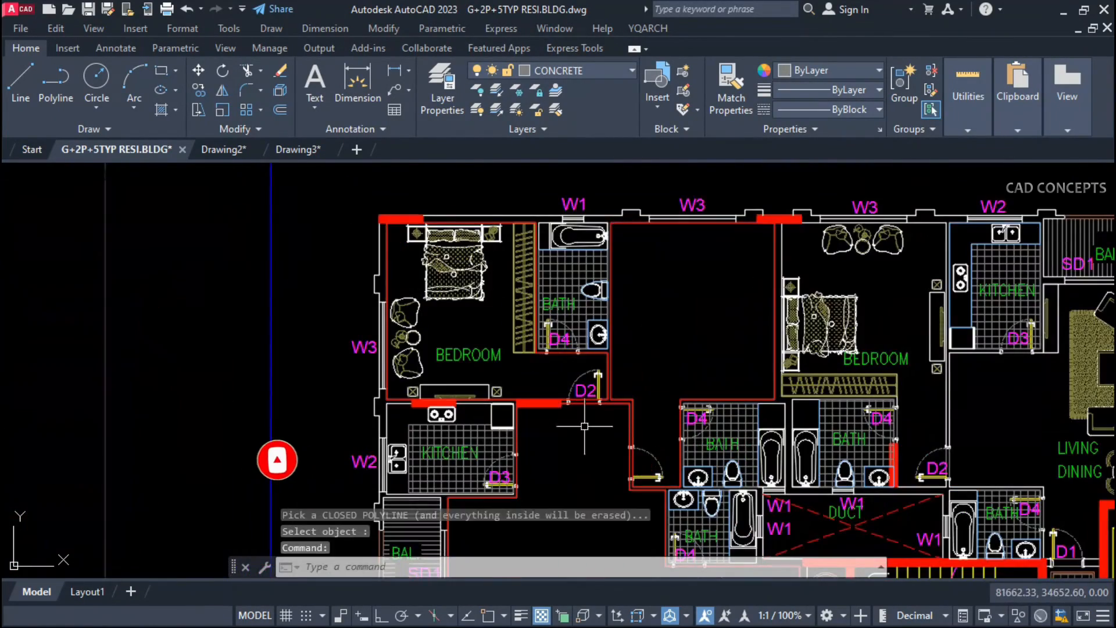
Close the left bedroom's red outline with a fillet at its upper-right corner beside the wardrobe
type("f")
key("Return")
scroll(534, 224, "up", 4)
left_click(534, 213)
left_click(535, 243)
Use EICP to erase the furniture and labels inside the left bedroom's outline
type("ei")
left_click(317, 544)
left_click(362, 218)
scroll(361, 282, "down", 5)
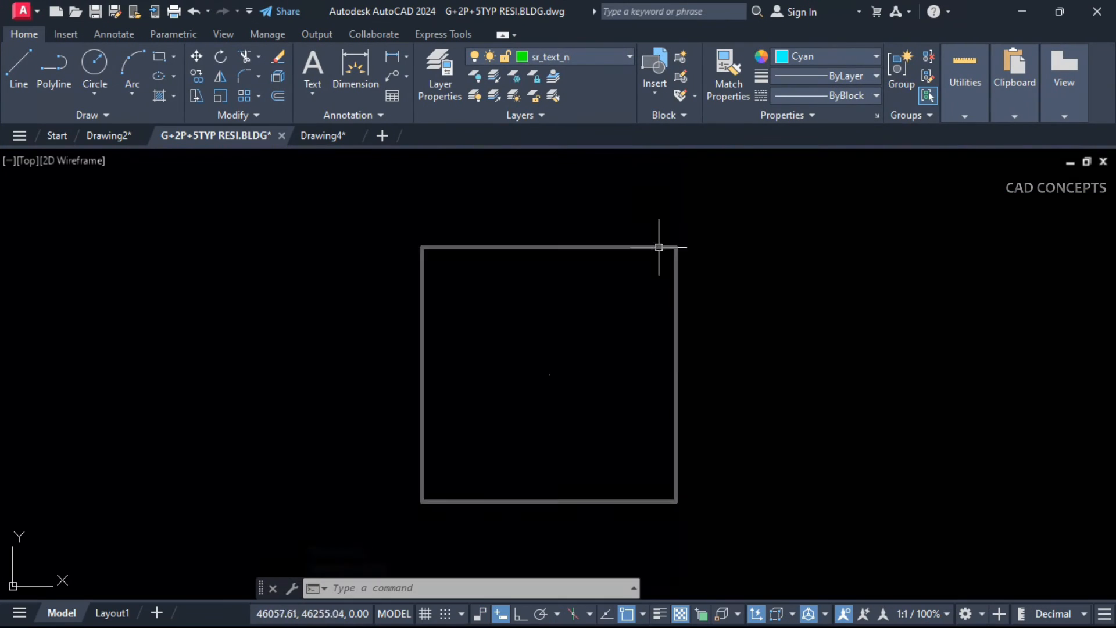
Start the NEWS command for the square outline
type("ne")
key("Return")
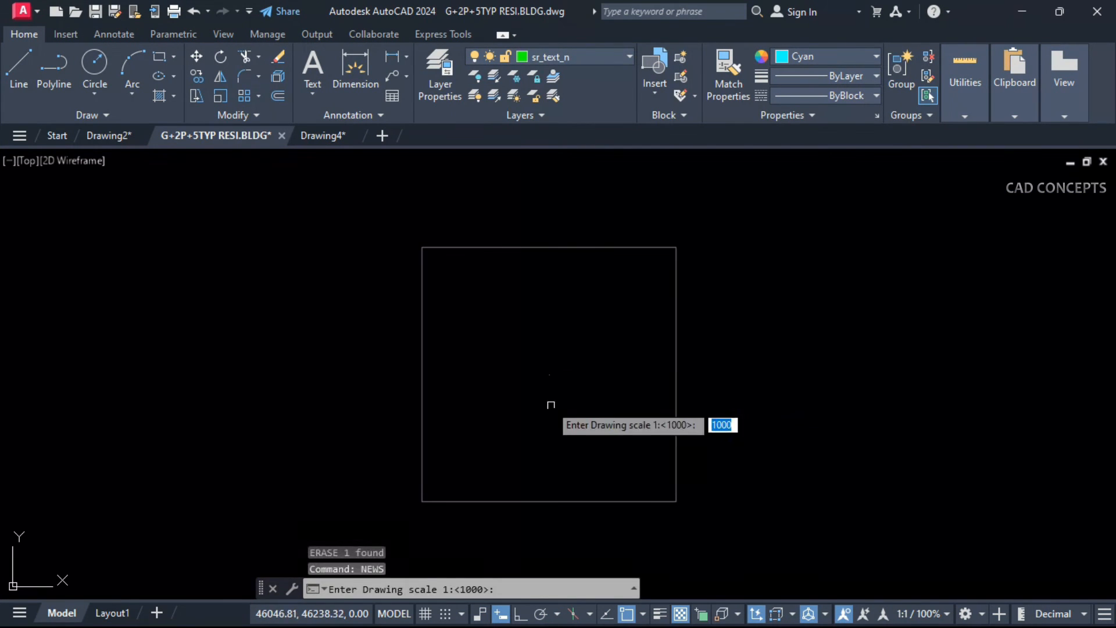